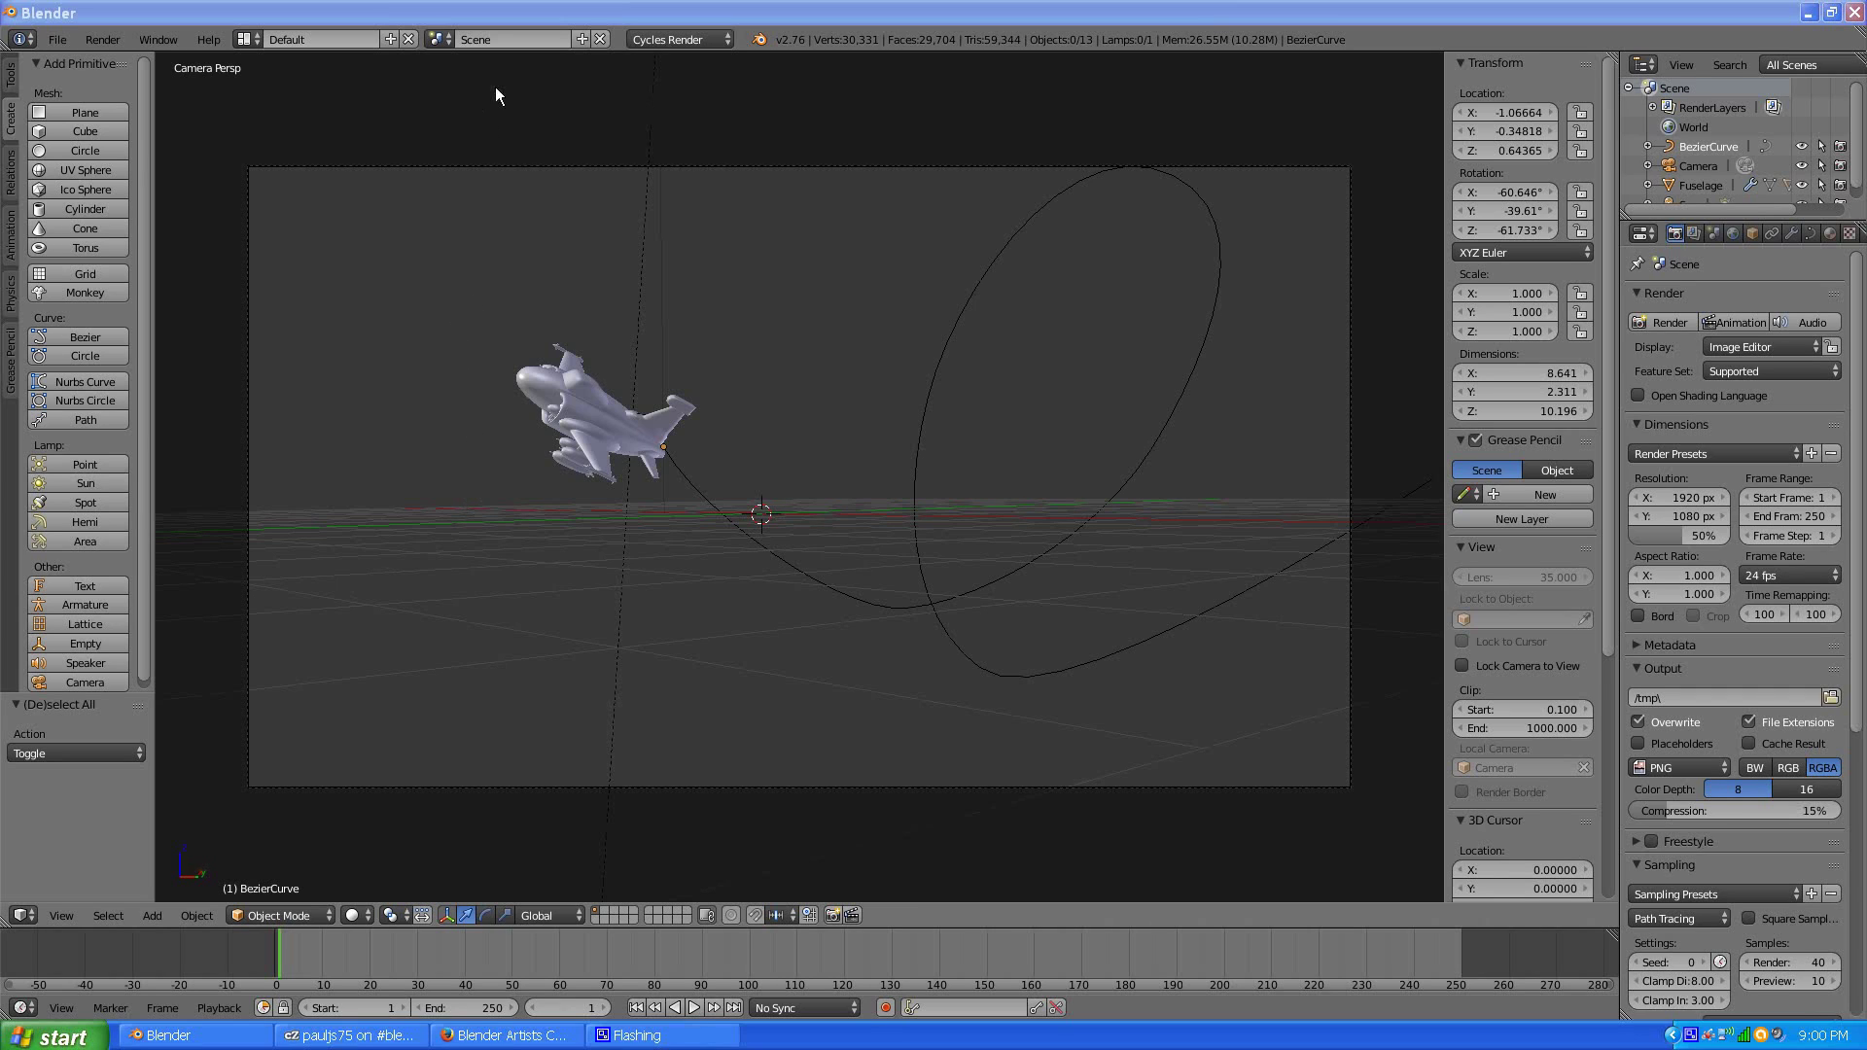
# - Show the splash screen to check the installed program version and release date, and dismiss it
pyautogui.click(222, 37)
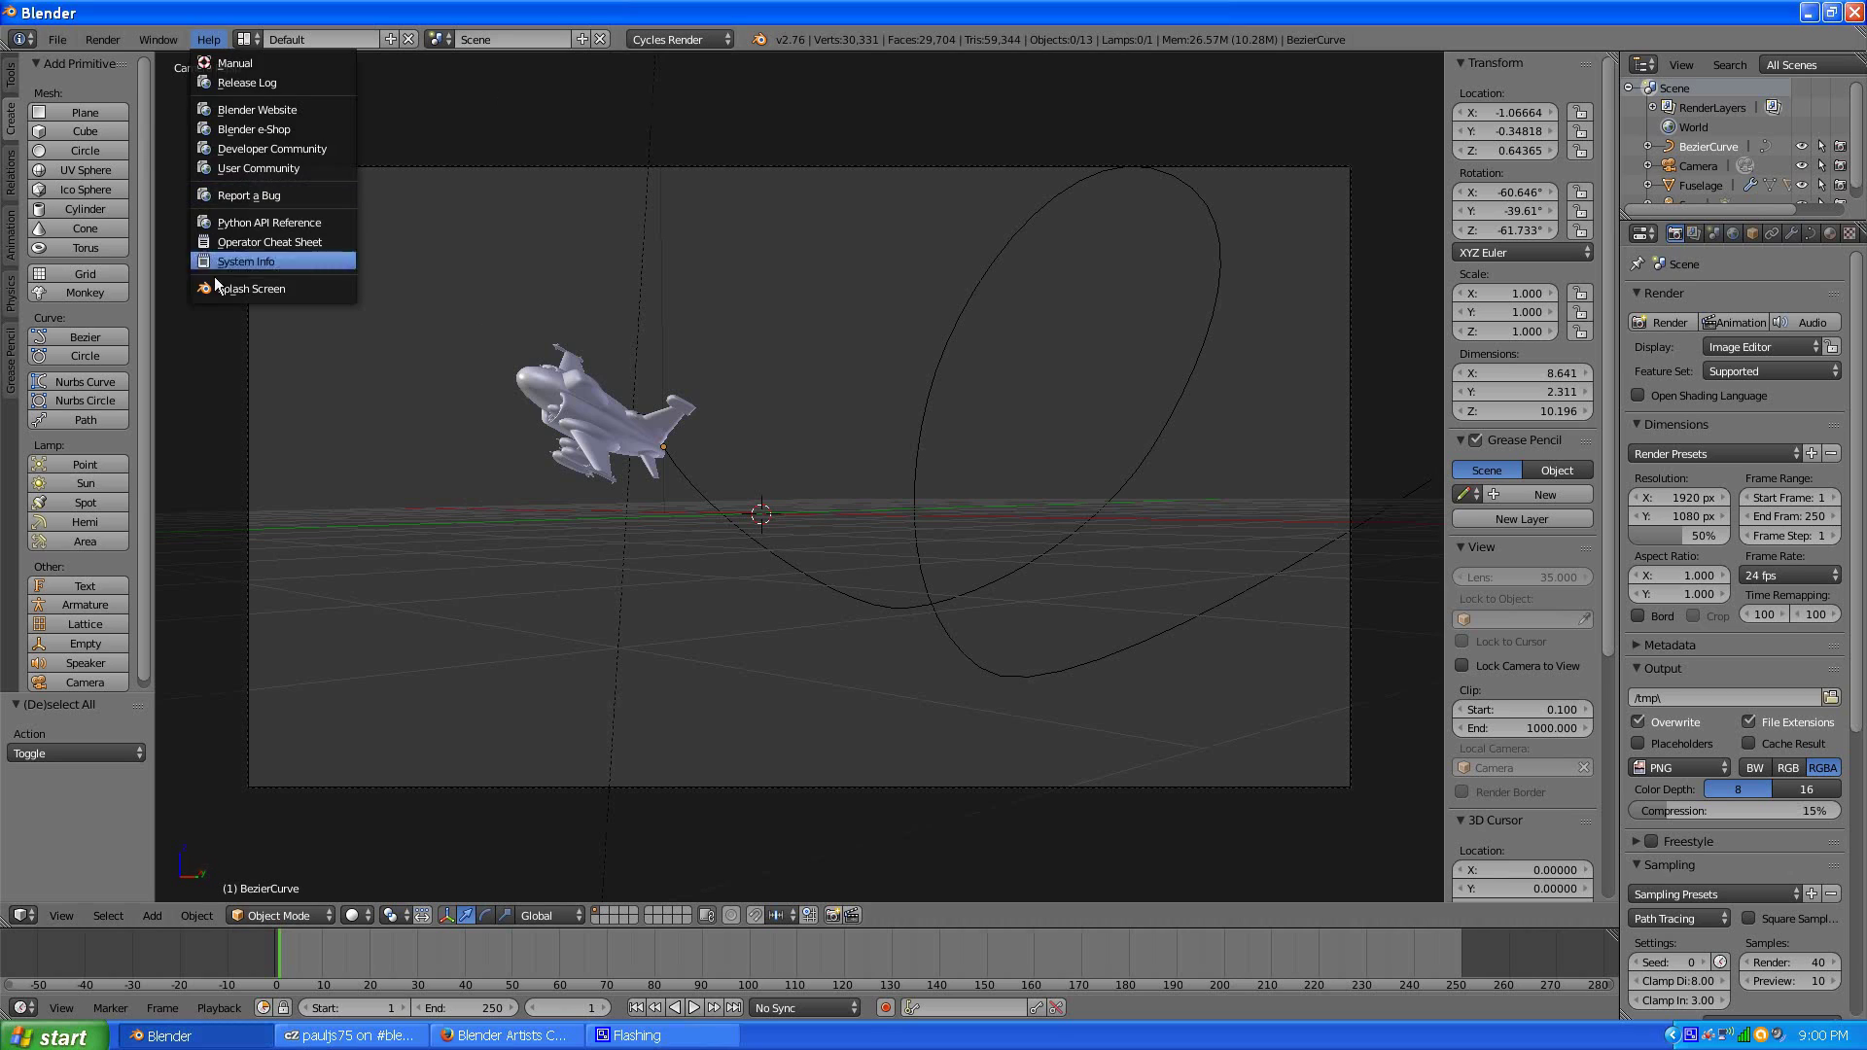
pyautogui.click(250, 289)
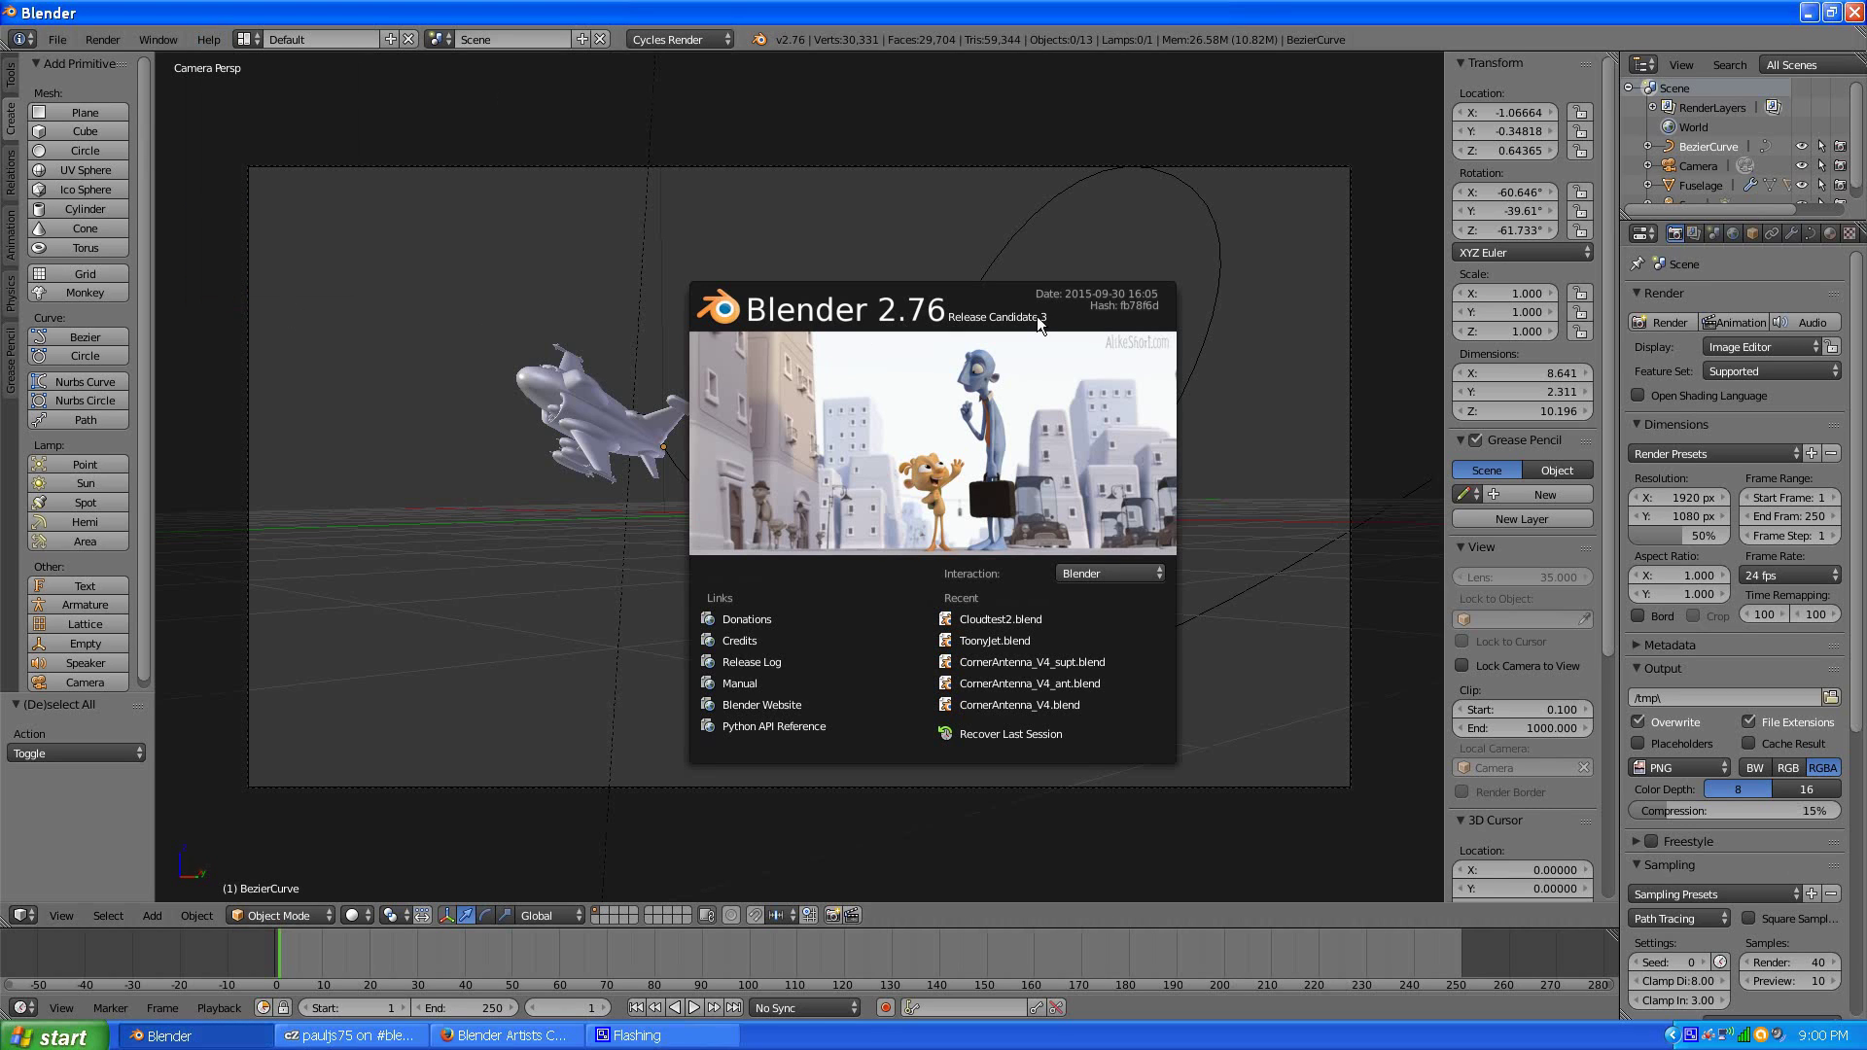
pyautogui.click(963, 305)
# - Examine the jet model and the looping curve trailing from its tail from several angles and distances
pyautogui.moveTo(949, 446); pyautogui.dragTo(892, 443, button='middle')
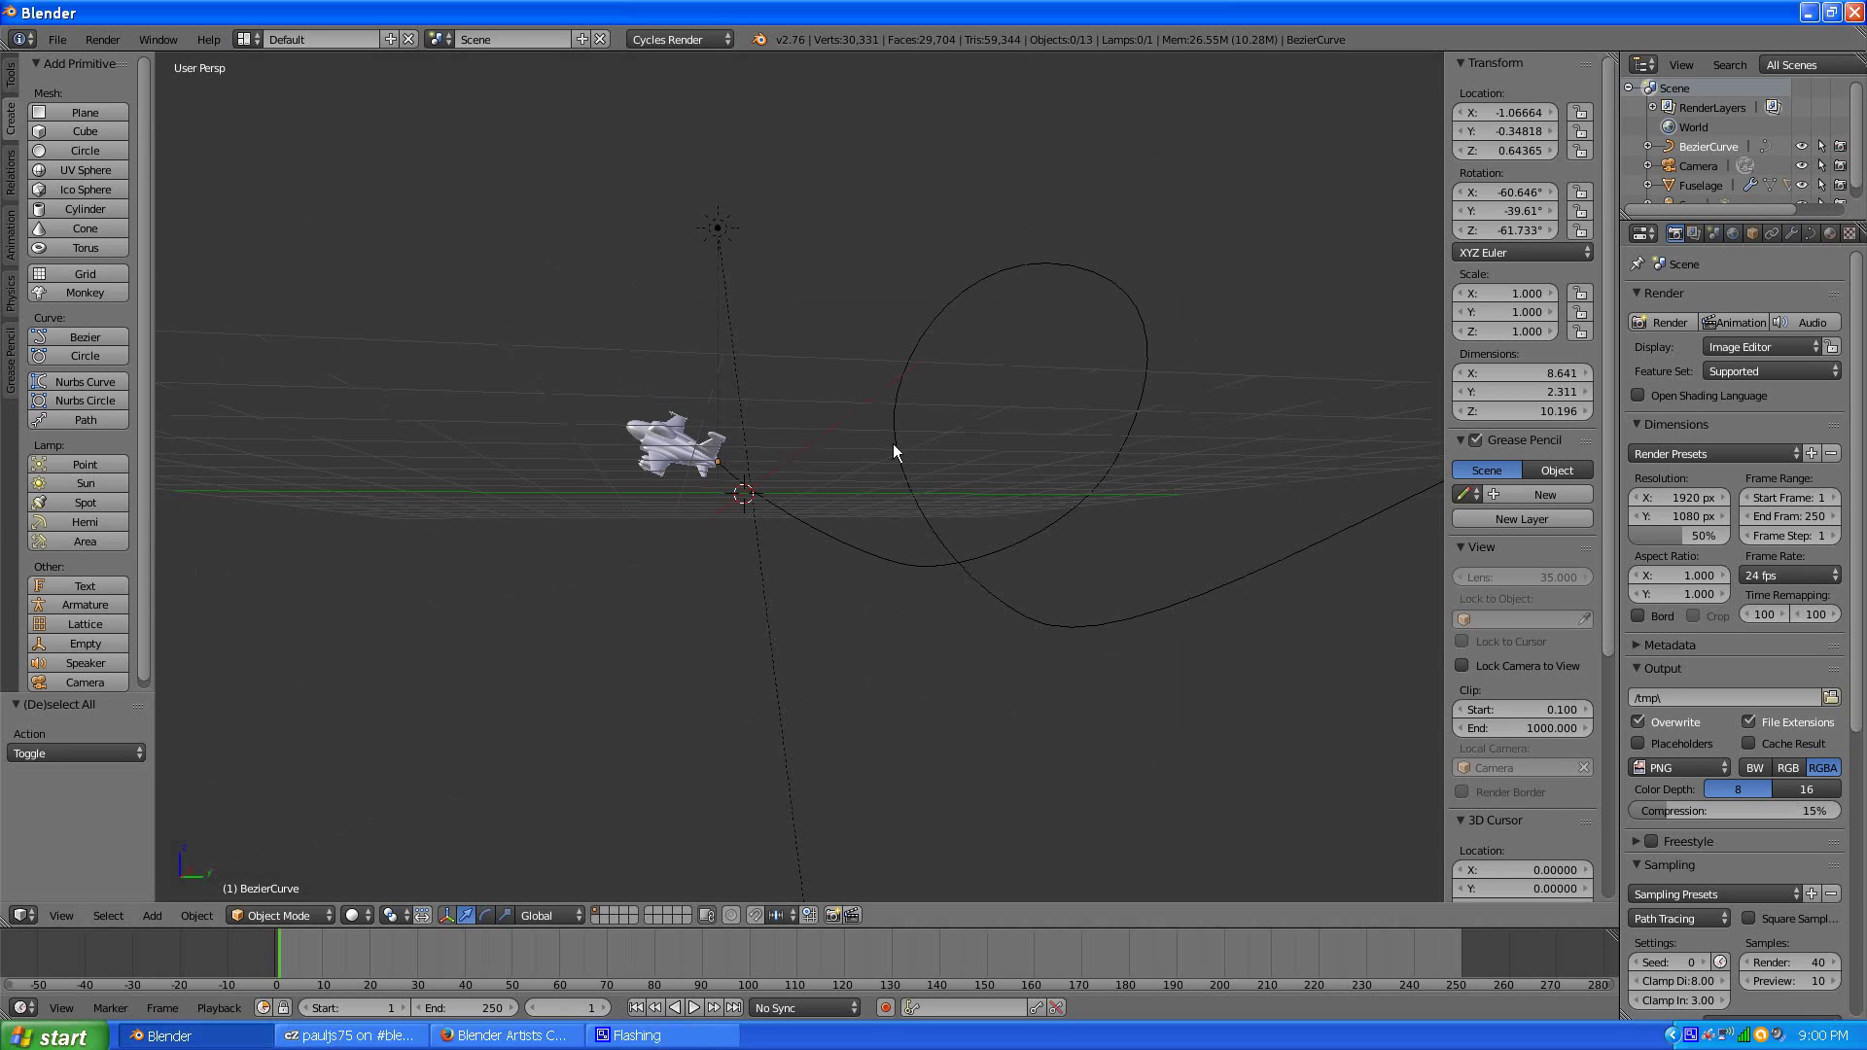
pyautogui.scroll(2, 912, 484)
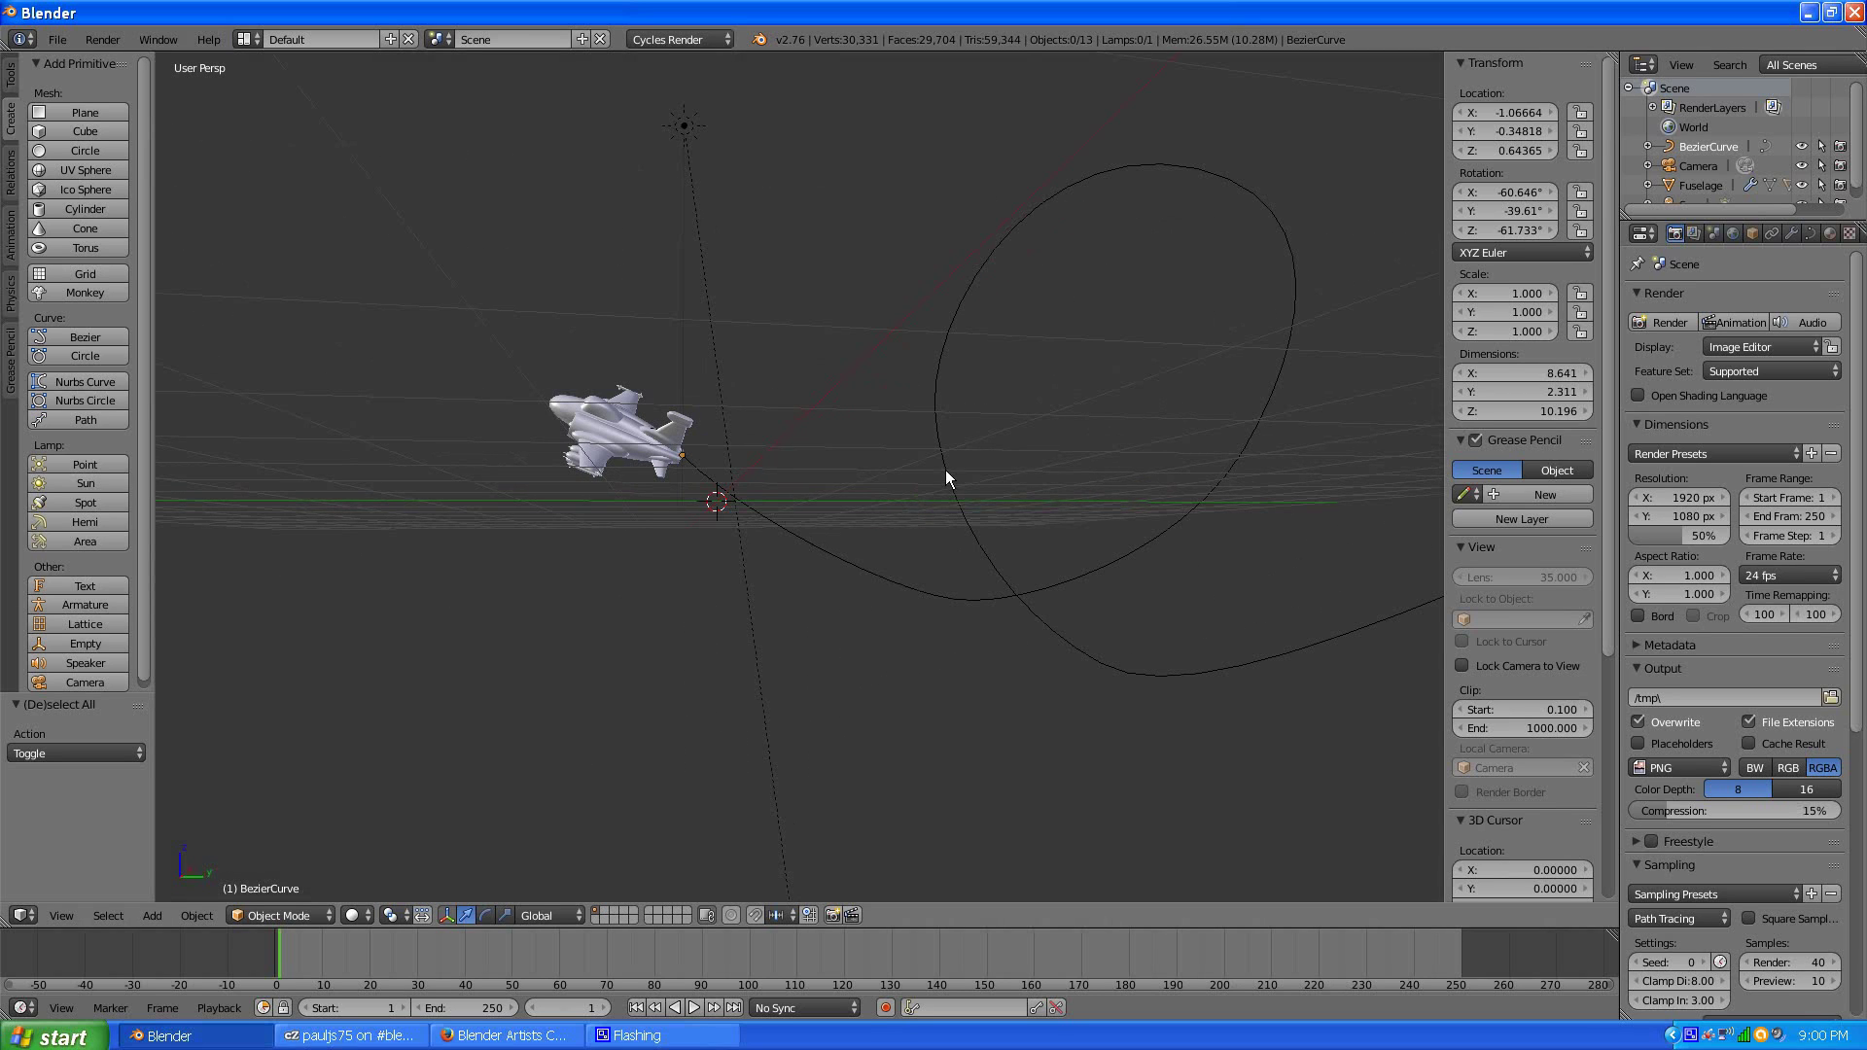
pyautogui.moveTo(916, 486); pyautogui.dragTo(978, 529, button='middle')
pyautogui.moveTo(644, 506)
pyautogui.mouseDown(button='middle')
pyautogui.moveTo(701, 530)
pyautogui.moveTo(647, 529)
pyautogui.mouseUp(button='middle')
pyautogui.scroll(3, 718, 516)
pyautogui.moveTo(492, 593); pyautogui.dragTo(622, 585, button='middle')
pyautogui.moveTo(774, 572); pyautogui.dragTo(795, 510, button='middle')
pyautogui.scroll(2, 715, 564)
pyautogui.scroll(-2, 721, 587)
pyautogui.scroll(2, 796, 505)
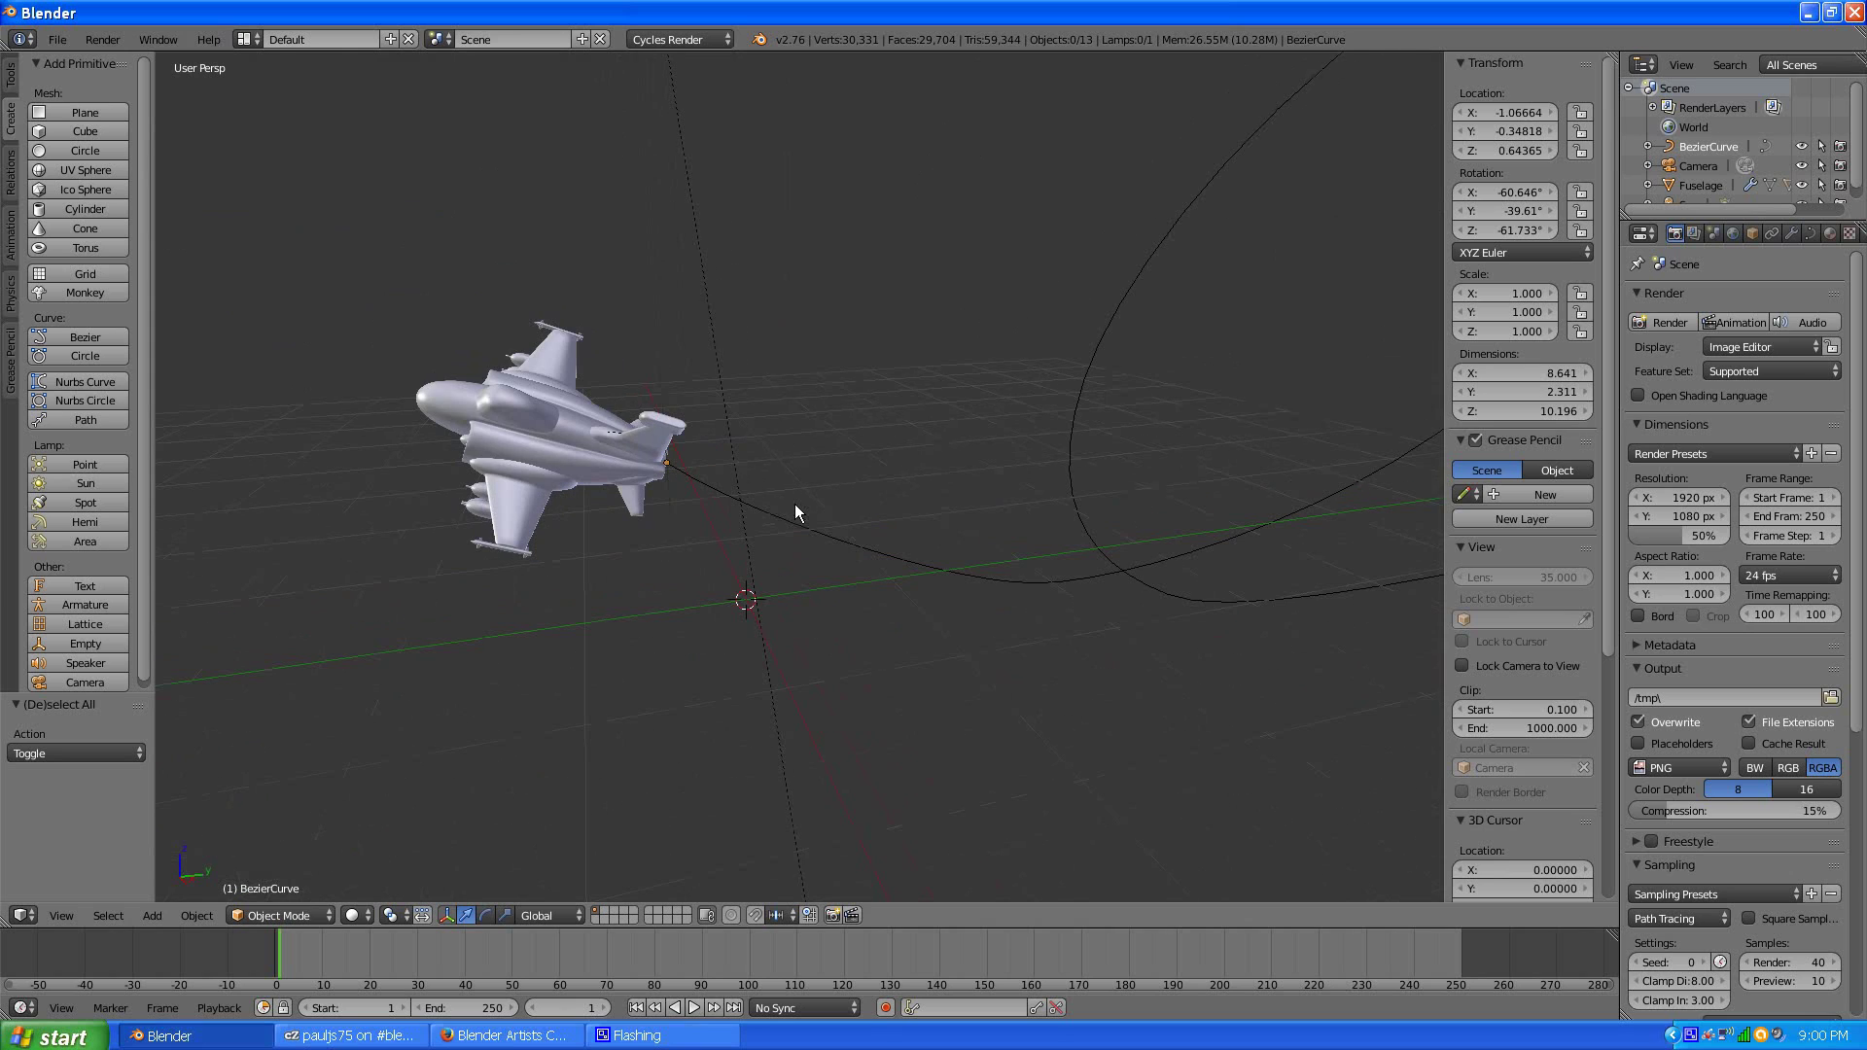
pyautogui.moveTo(621, 534); pyautogui.dragTo(706, 528, button='middle')
pyautogui.scroll(3, 706, 529)
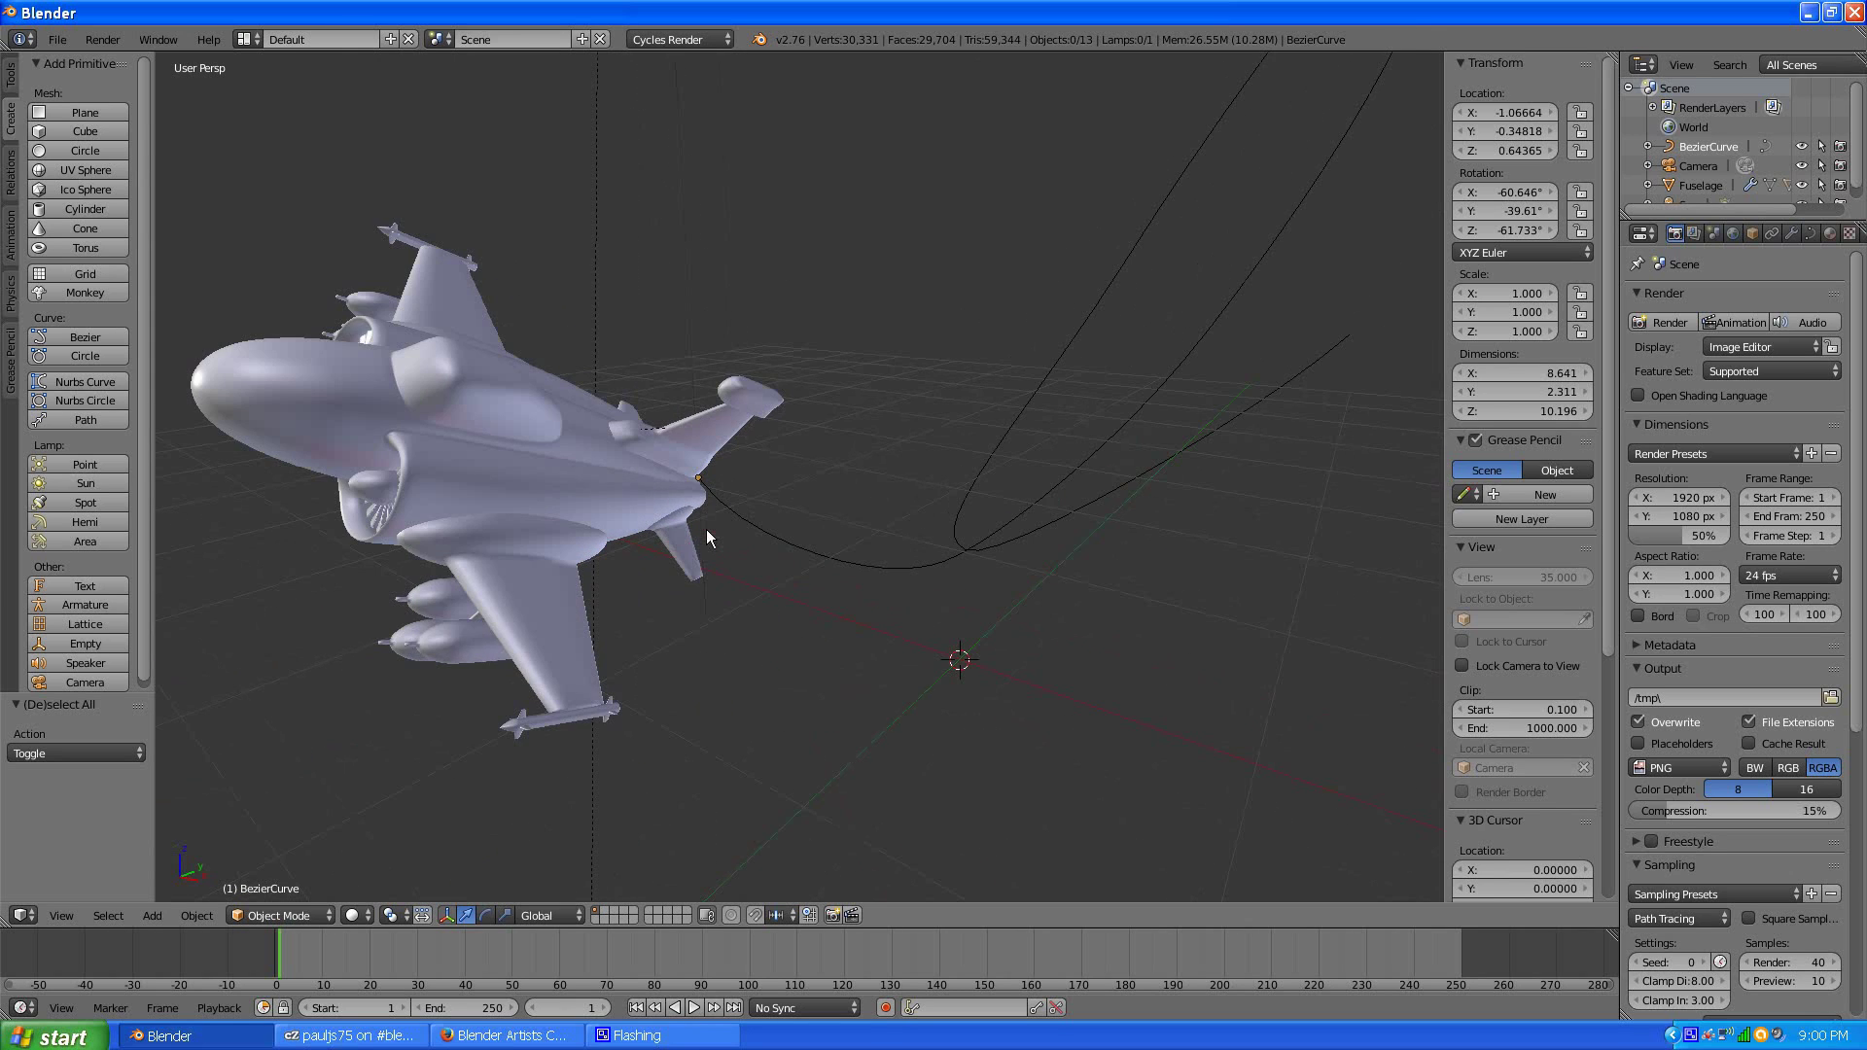
pyautogui.moveTo(490, 574); pyautogui.dragTo(534, 575, button='middle')
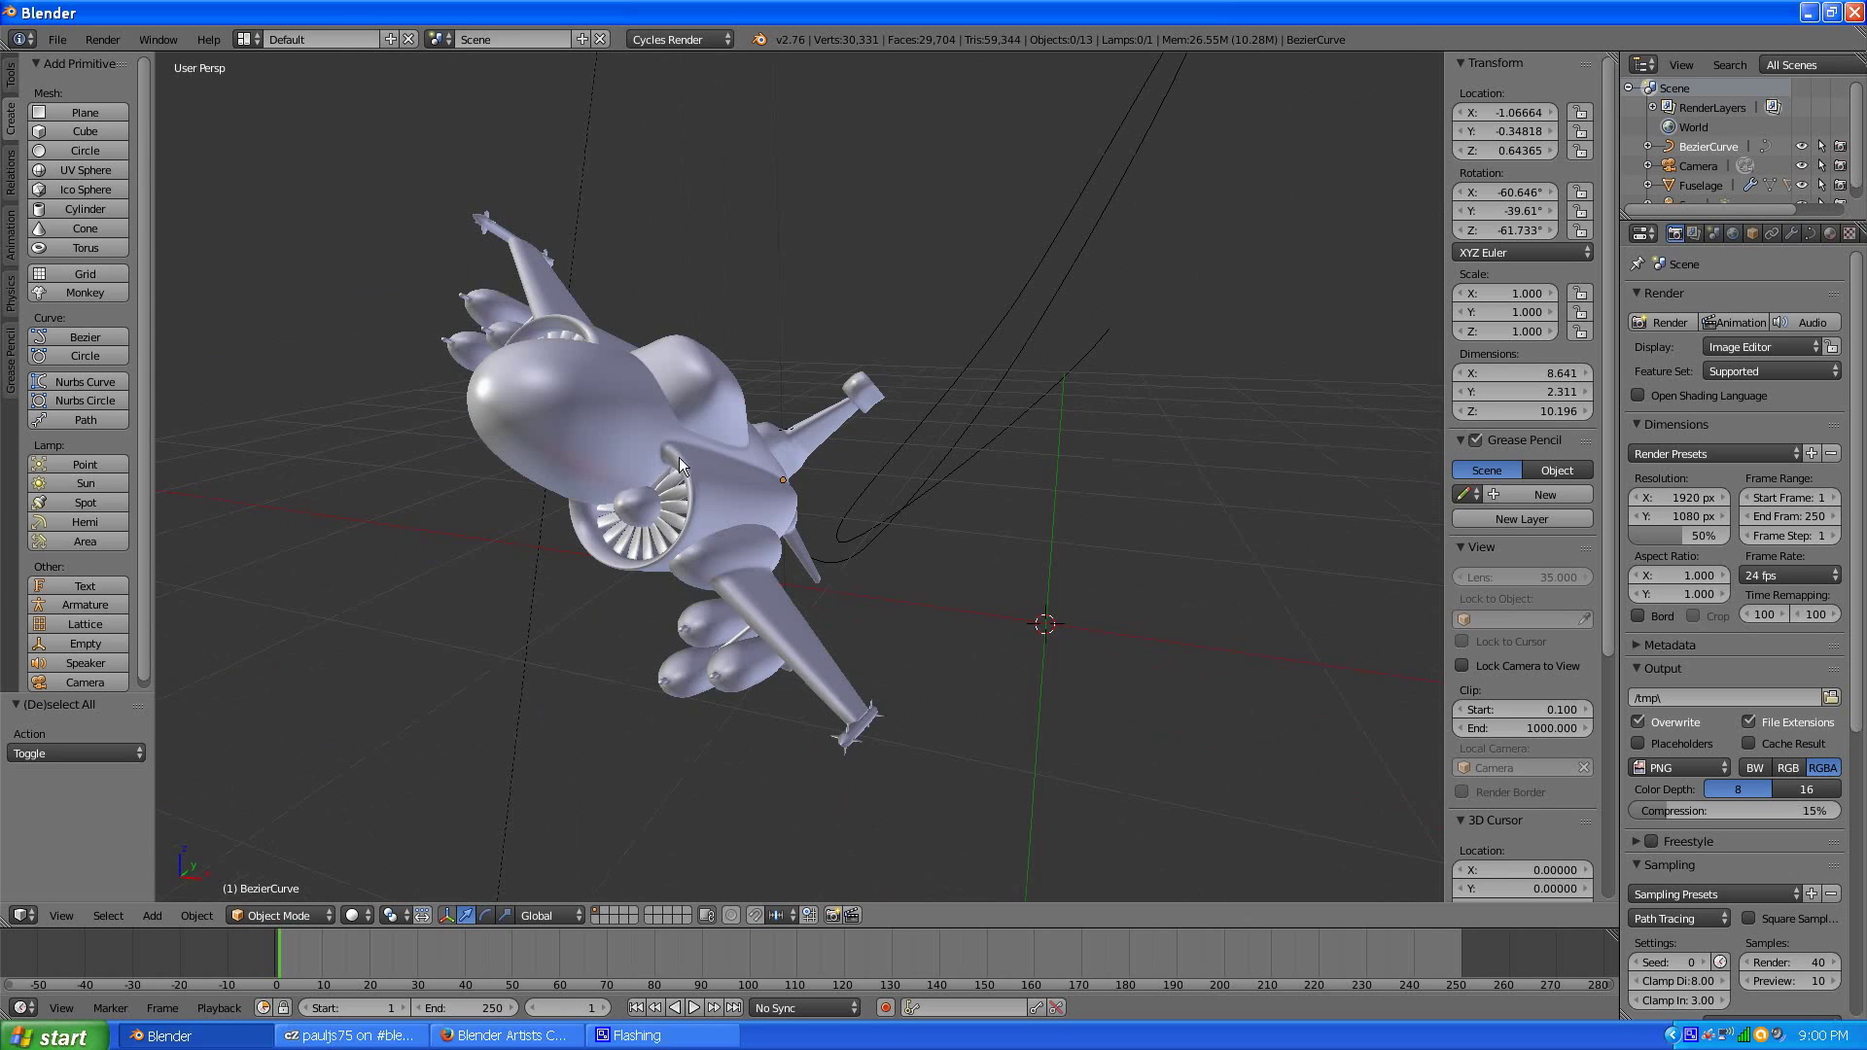
pyautogui.moveTo(912, 505); pyautogui.dragTo(760, 520, button='middle')
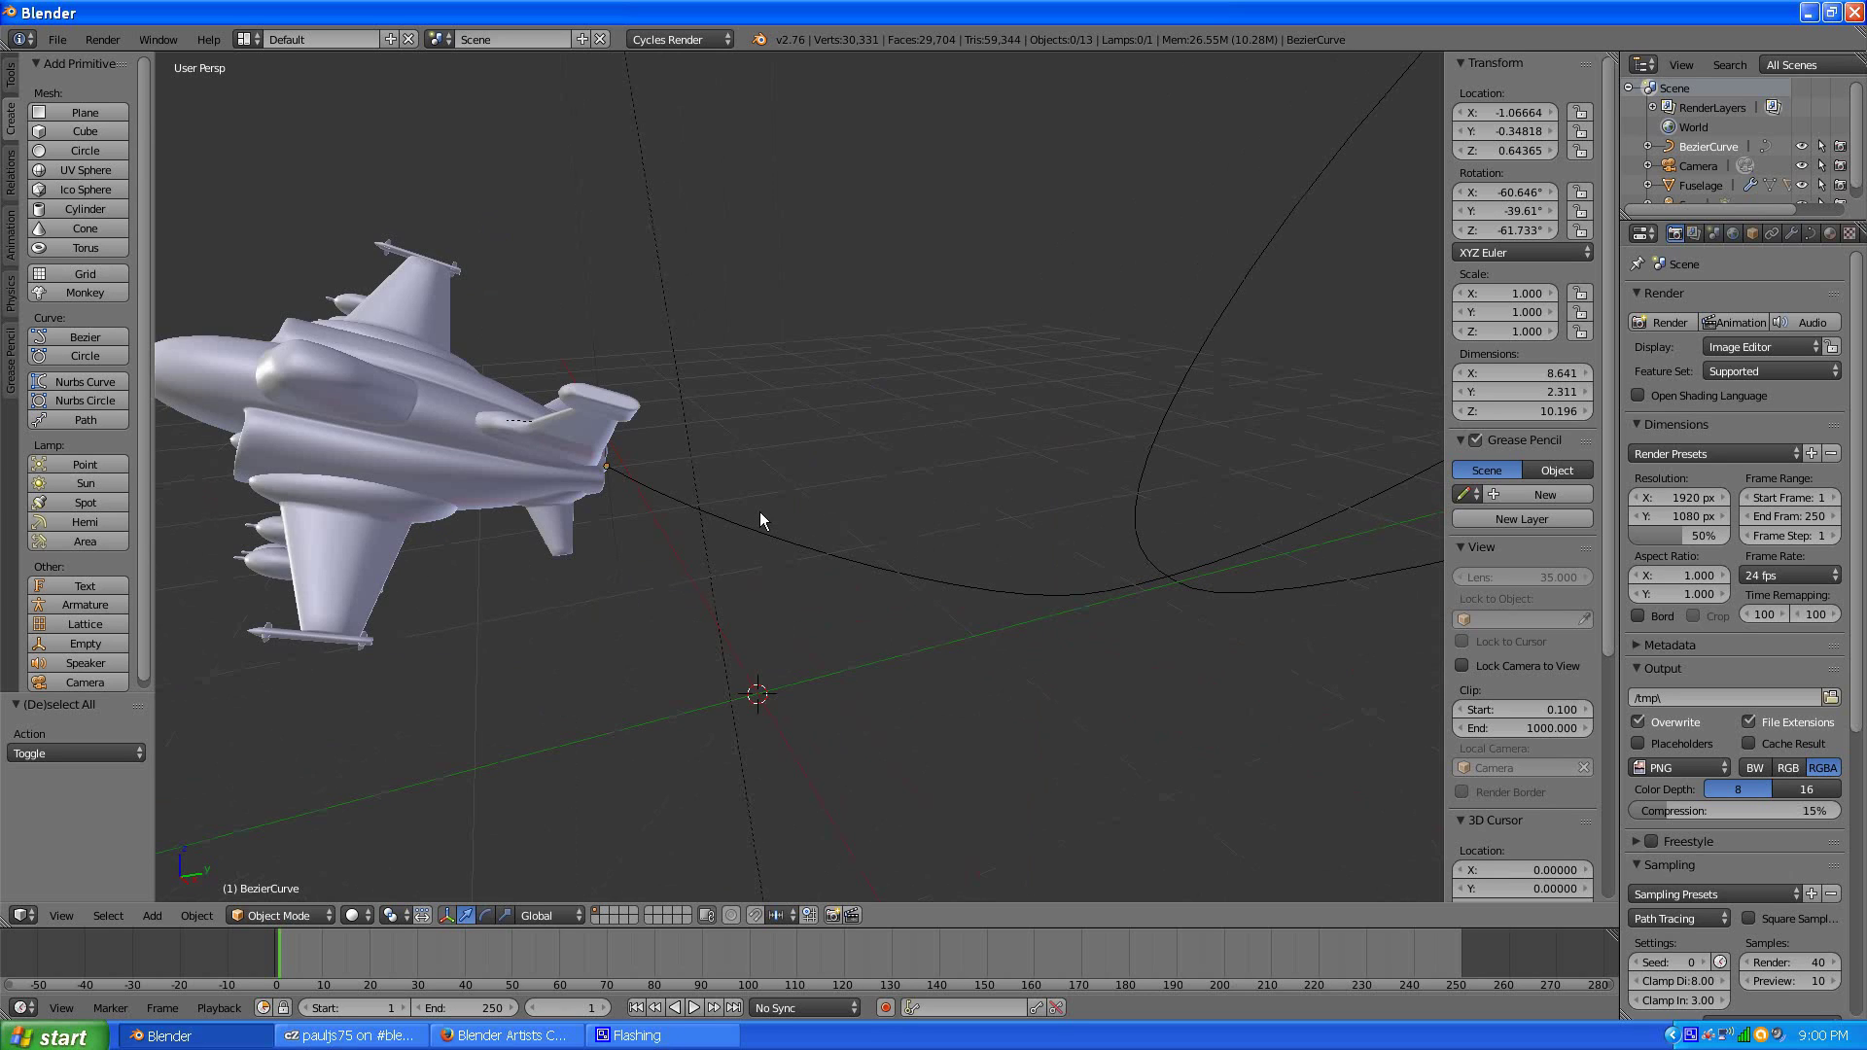
pyautogui.scroll(-4, 760, 512)
pyautogui.scroll(-1, 866, 488)
pyautogui.moveTo(1104, 501); pyautogui.dragTo(951, 483, button='middle')
pyautogui.scroll(7, 766, 451)
pyautogui.scroll(-7, 859, 393)
pyautogui.moveTo(860, 401); pyautogui.dragTo(843, 536, button='middle')
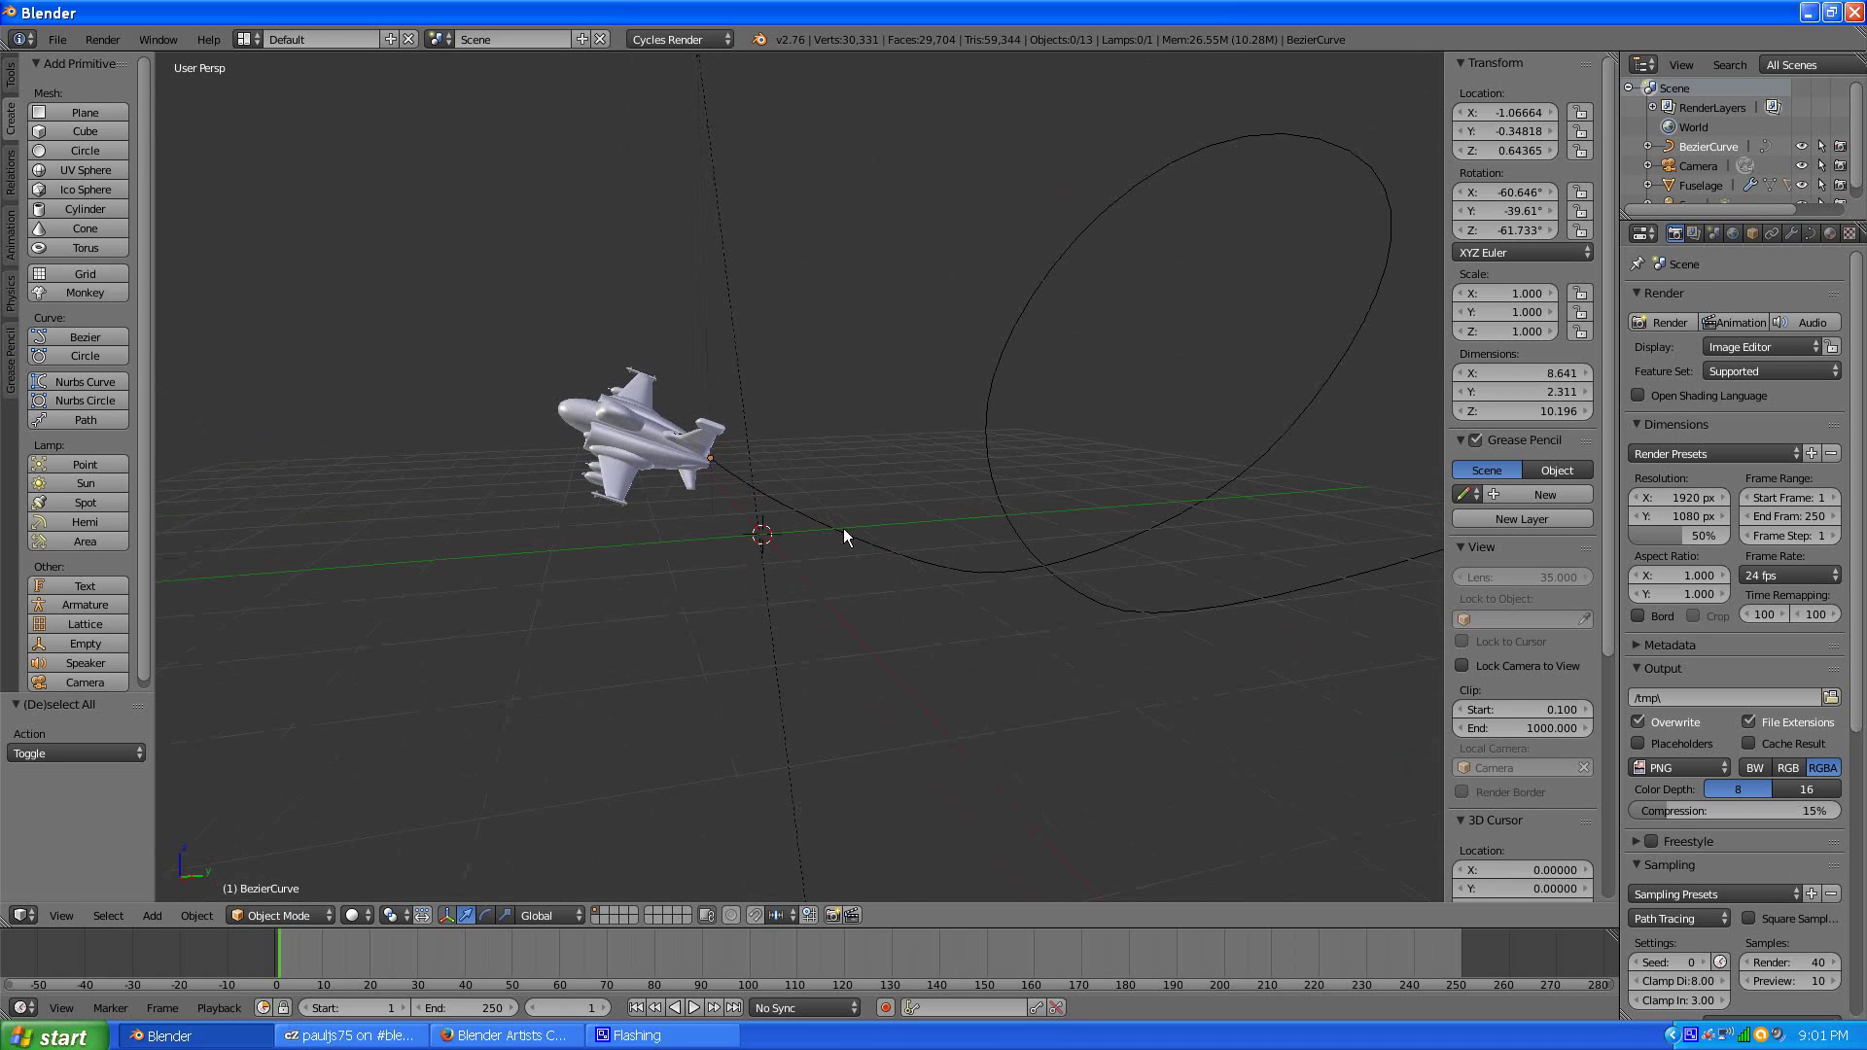
# - Select the looping Bezier curve behind the jet and give it a bevel depth of 0.121
pyautogui.scroll(4, 819, 531)
pyautogui.rightClick(808, 539)
pyautogui.scroll(-4, 902, 480)
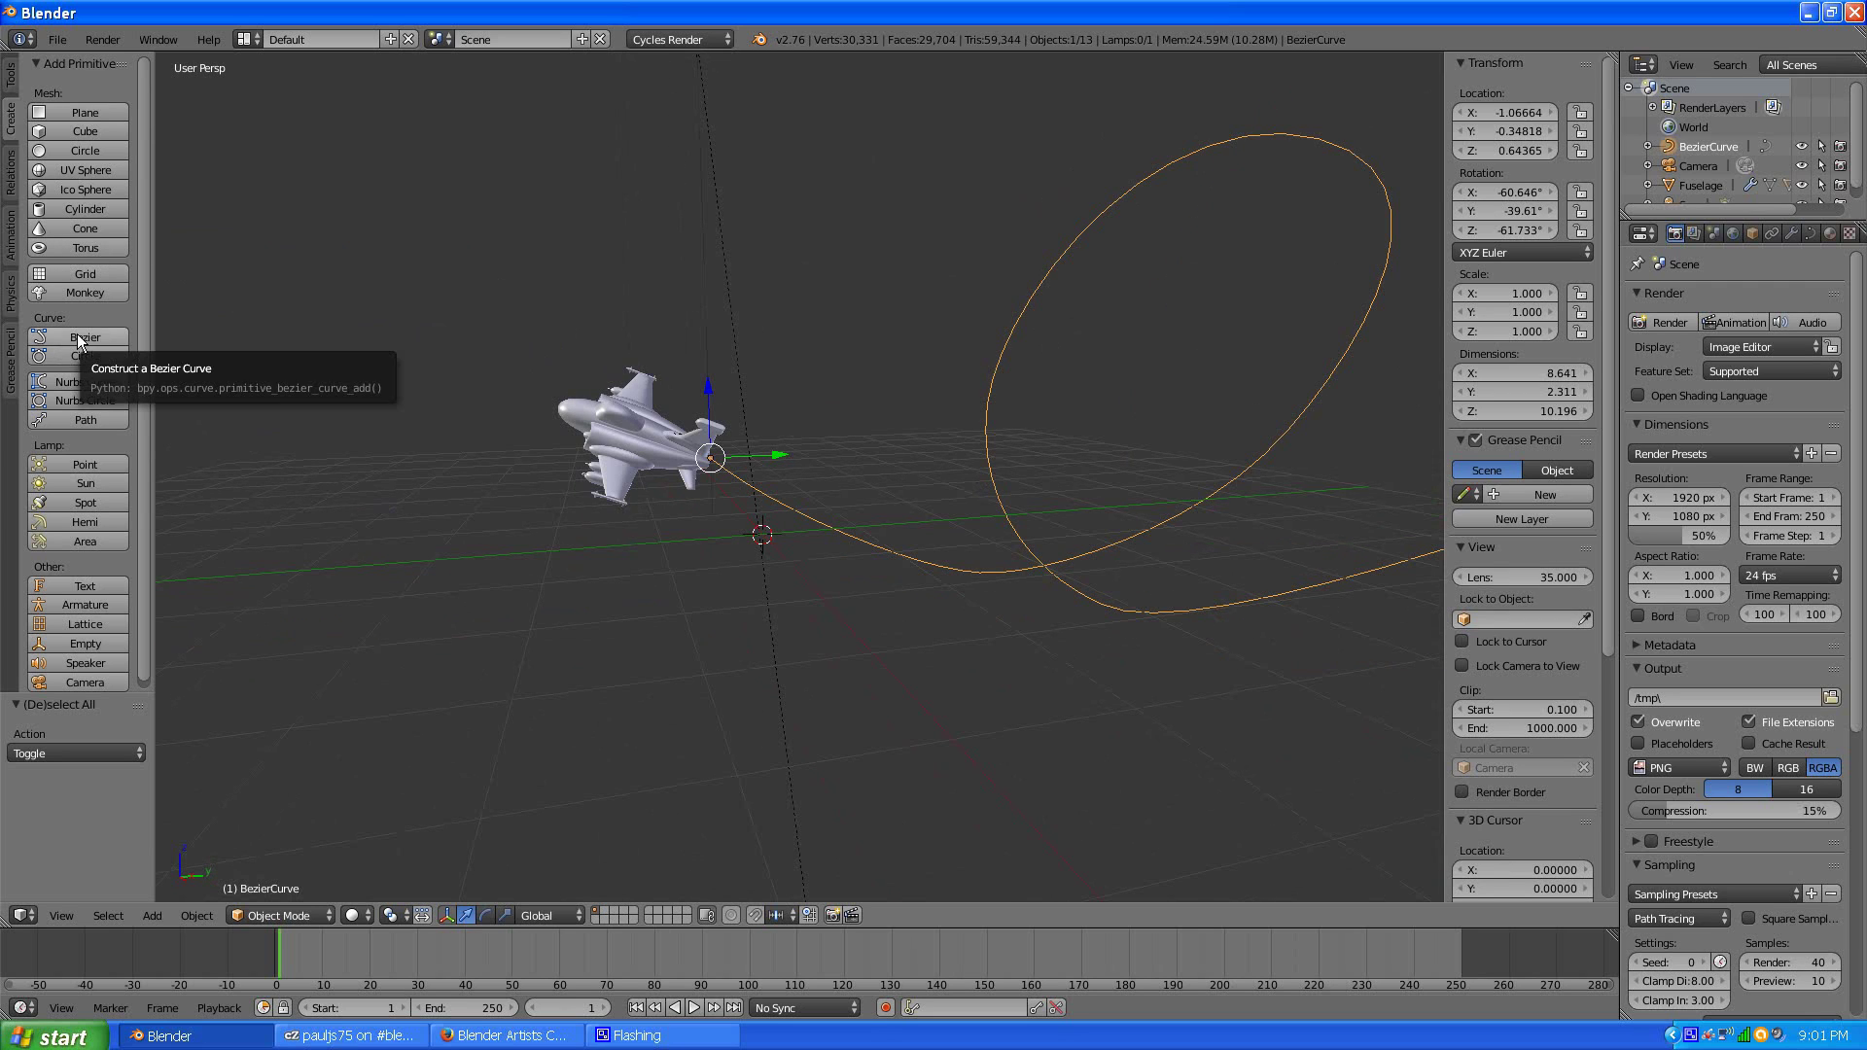
pyautogui.moveTo(1125, 471); pyautogui.dragTo(1056, 486, button='middle')
pyautogui.scroll(5, 1056, 486)
pyautogui.moveTo(604, 554); pyautogui.dragTo(790, 535, button='middle')
pyautogui.scroll(-2, 789, 537)
pyautogui.scroll(4, 814, 517)
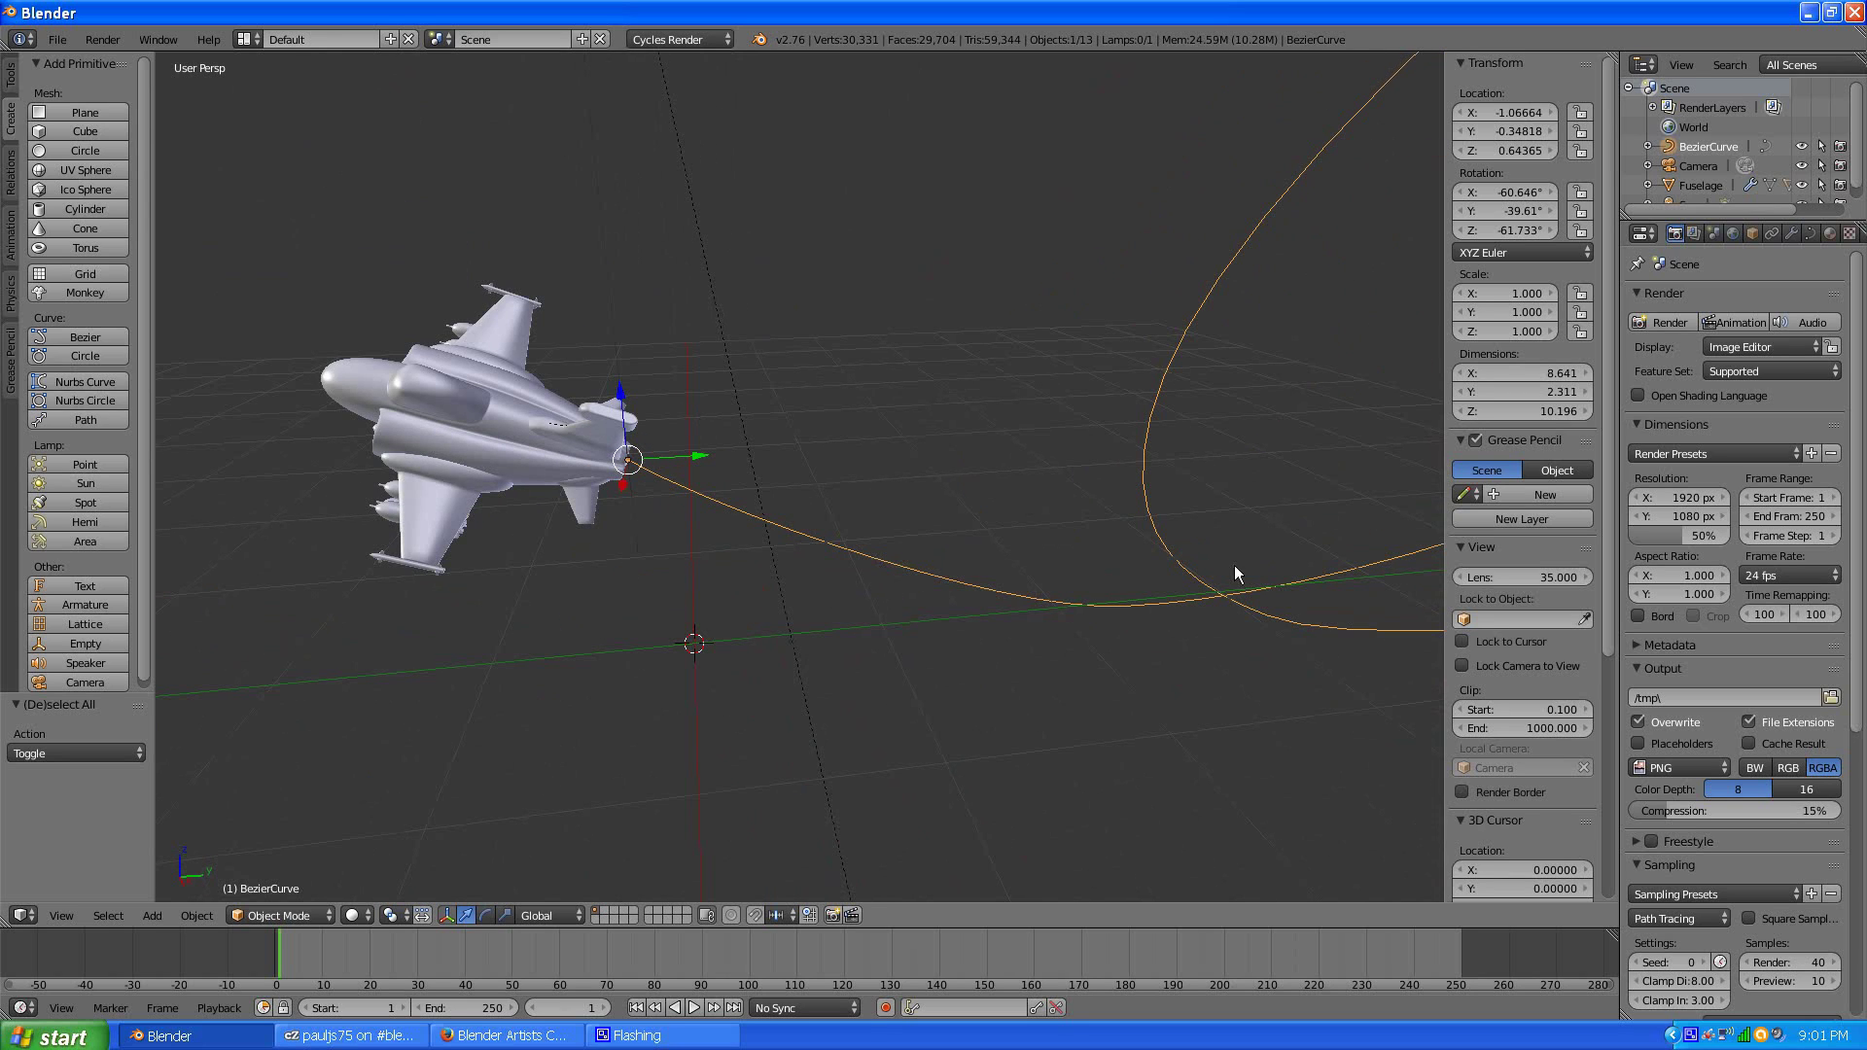
pyautogui.click(1811, 232)
pyautogui.moveTo(911, 618); pyautogui.dragTo(1001, 592, button='middle')
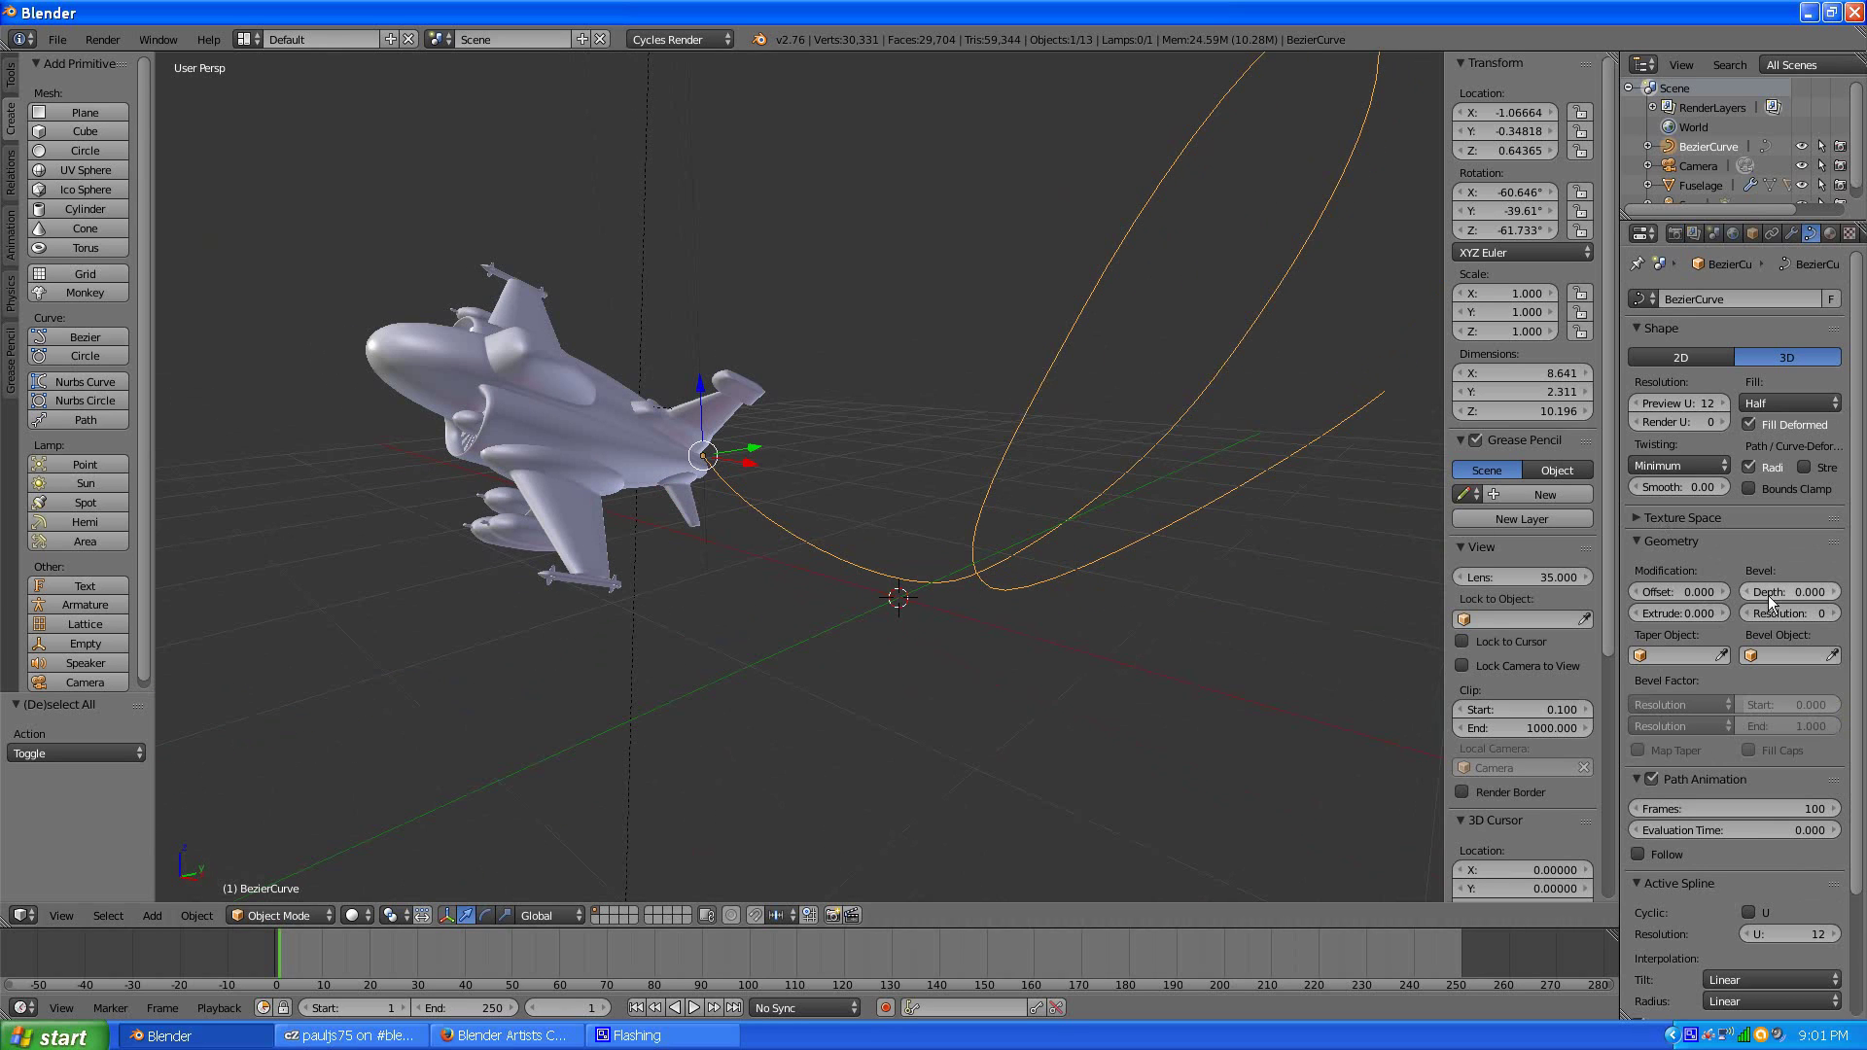
pyautogui.keyDown('ctrl'); pyautogui.scroll(2, 1767, 591); pyautogui.keyUp('ctrl')
pyautogui.moveTo(1794, 590); pyautogui.dragTo(29, 530)
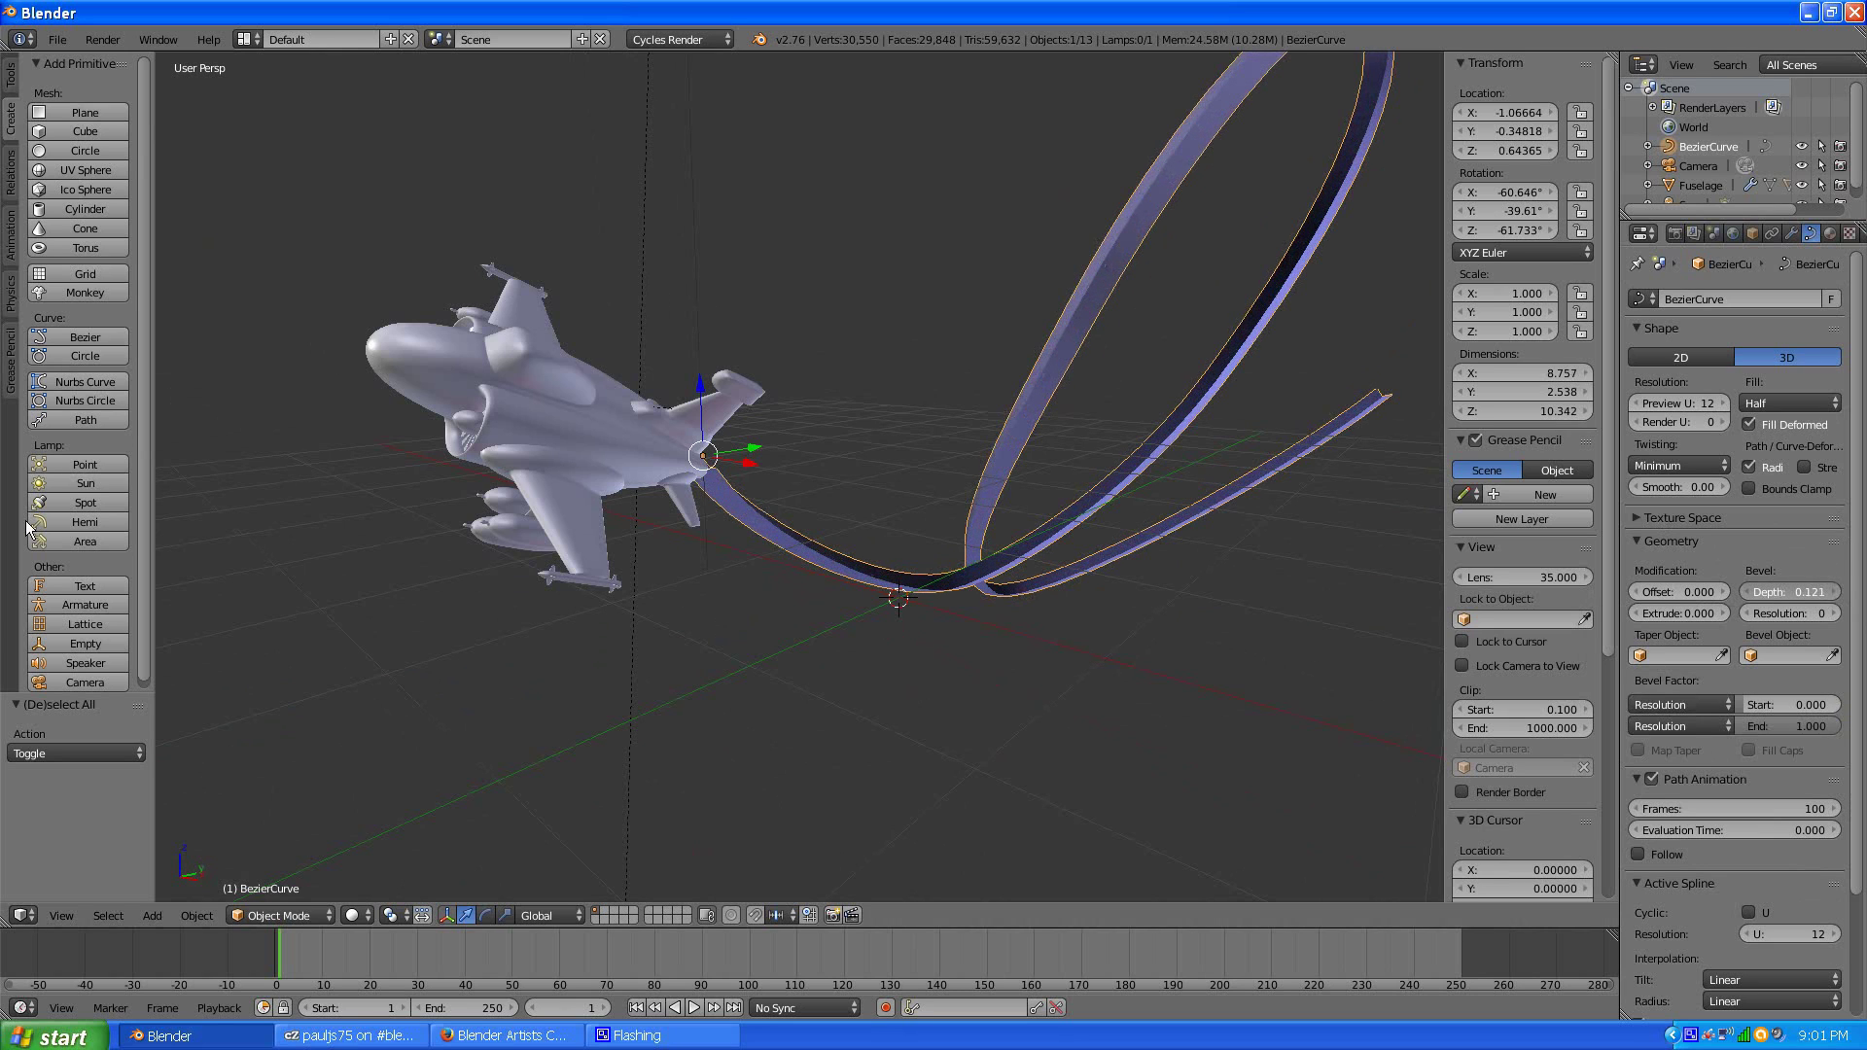
# - Set the curve's fill mode to Full and its bevel resolution to 2
pyautogui.moveTo(1229, 562); pyautogui.dragTo(1091, 596, button='middle')
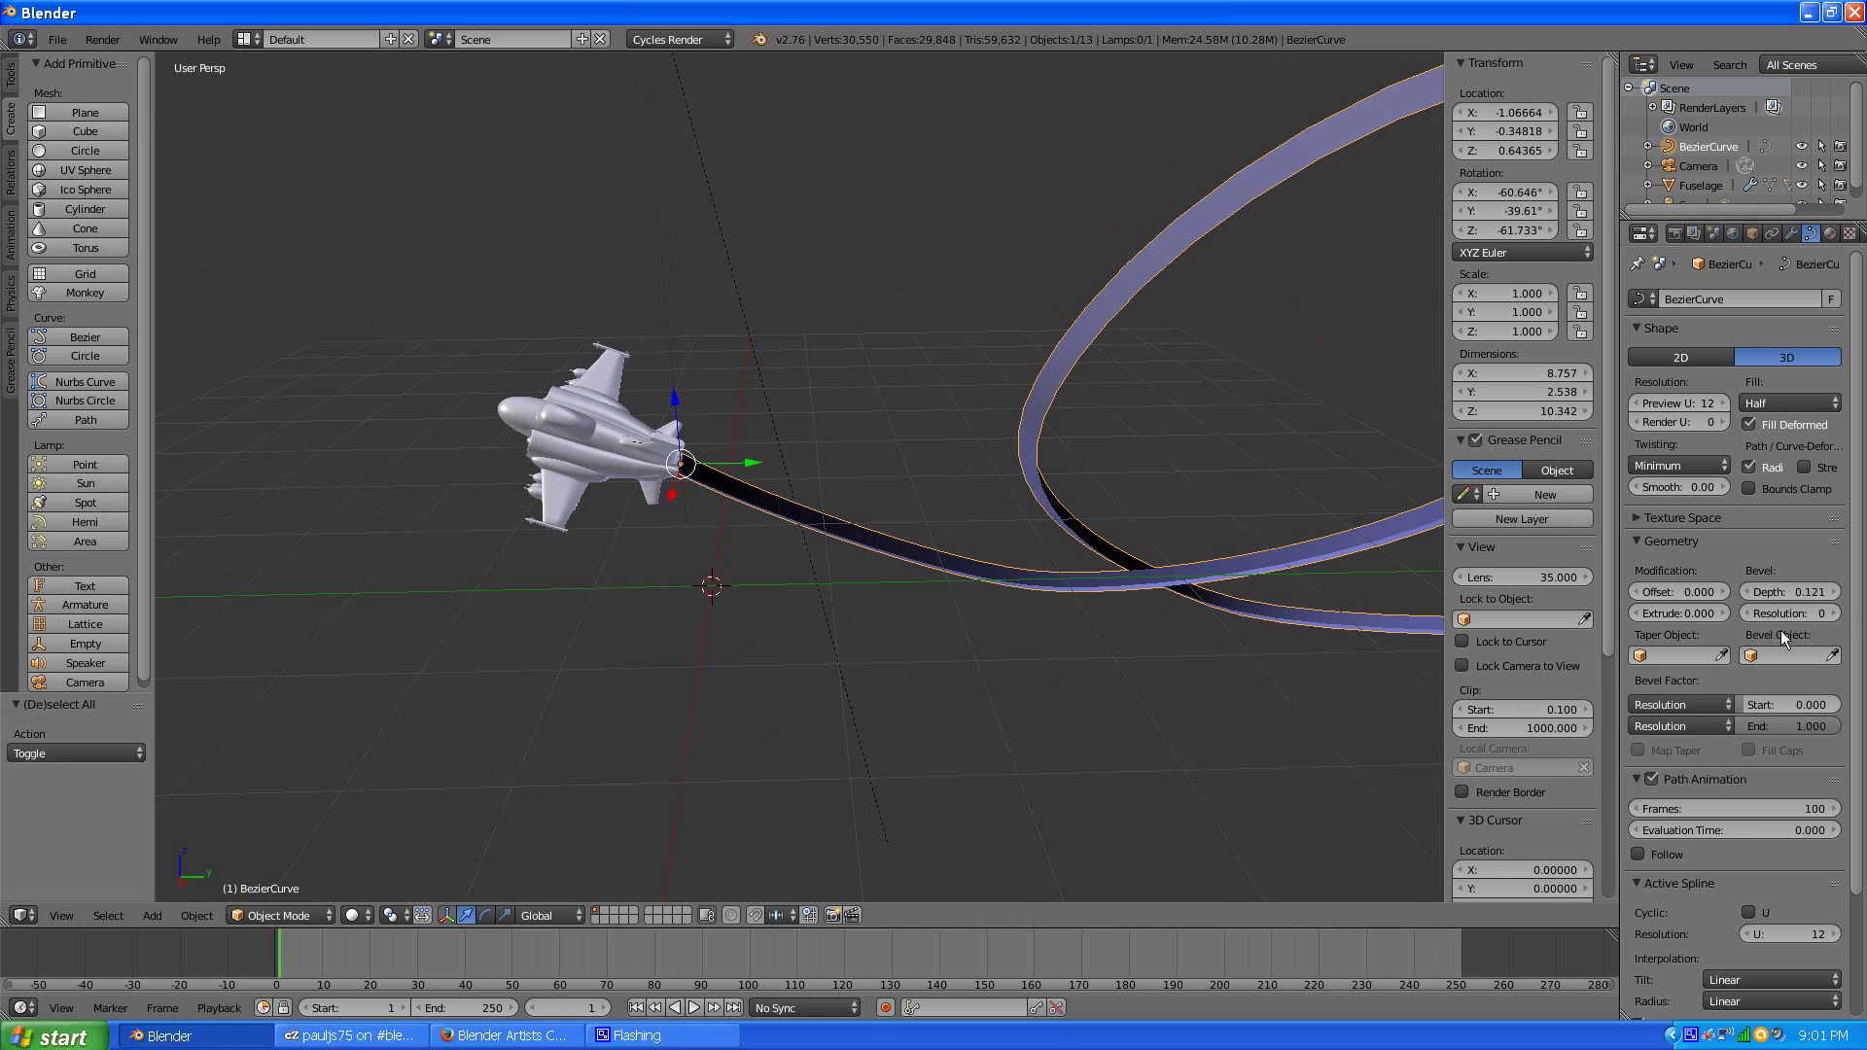
pyautogui.click(1782, 405)
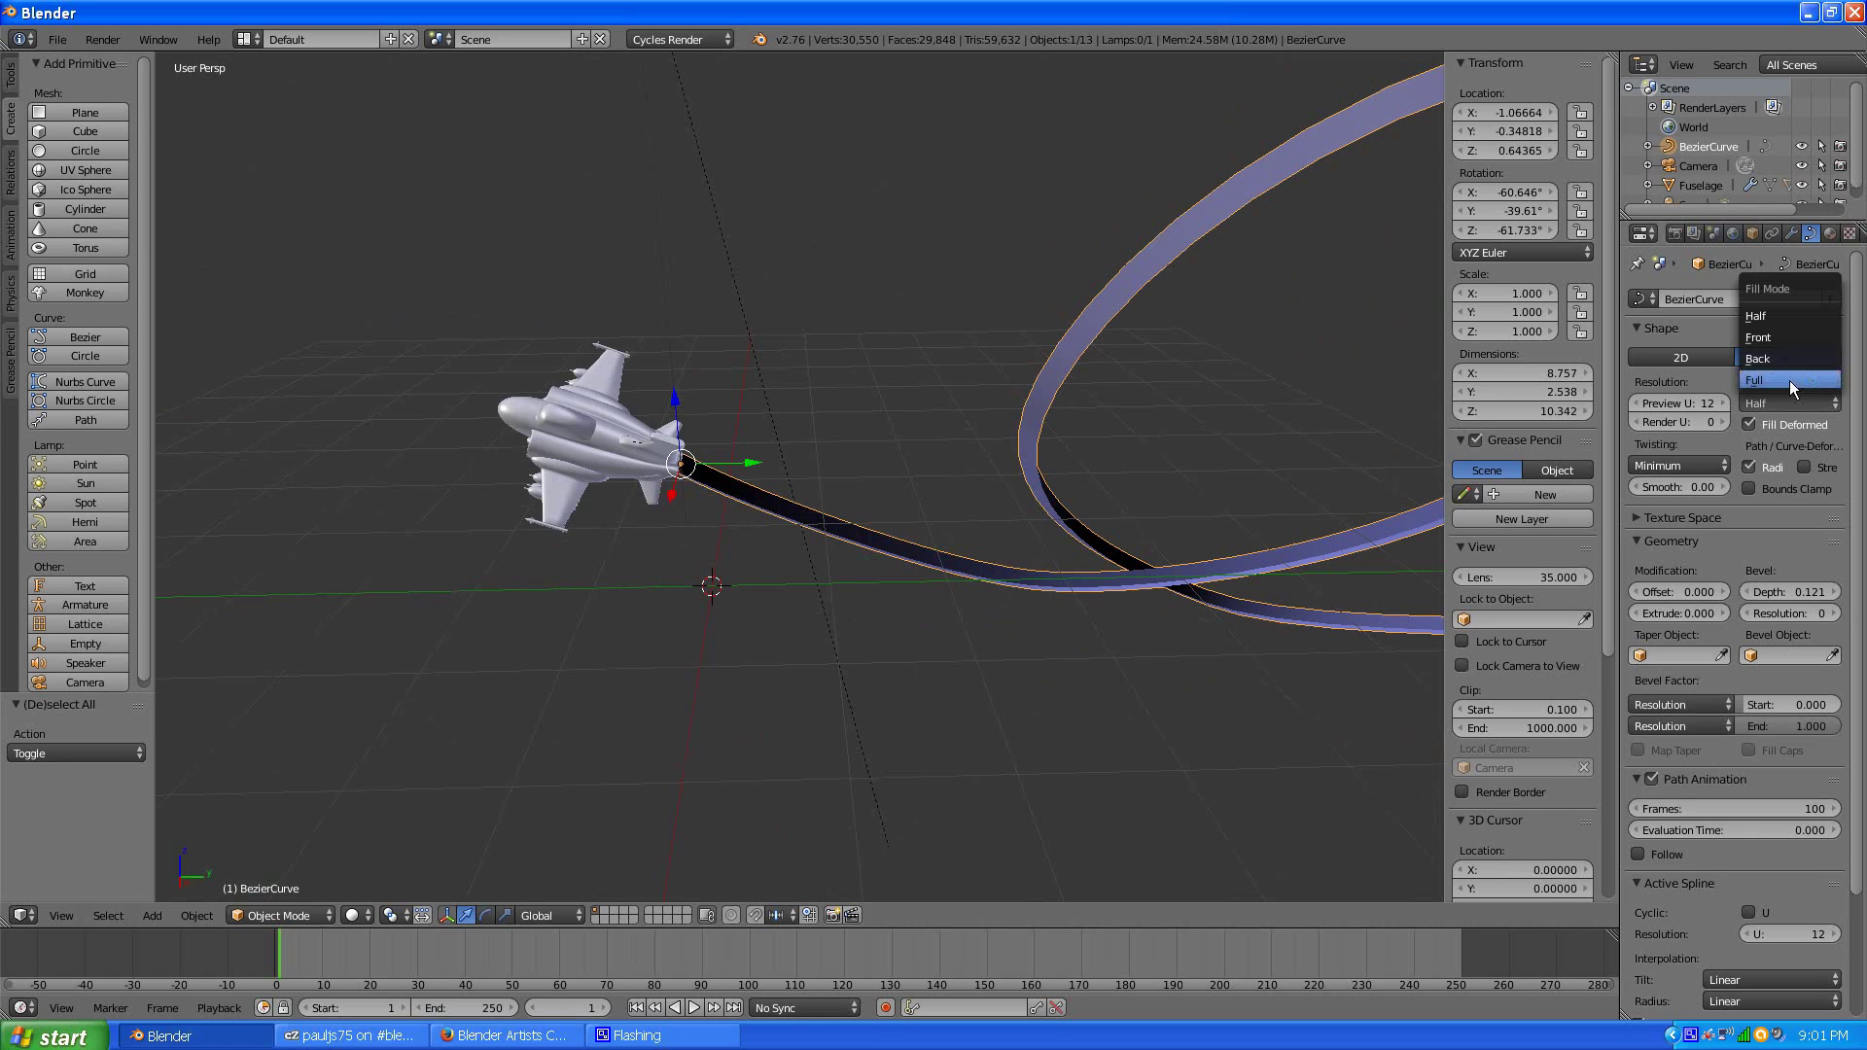
pyautogui.click(1780, 385)
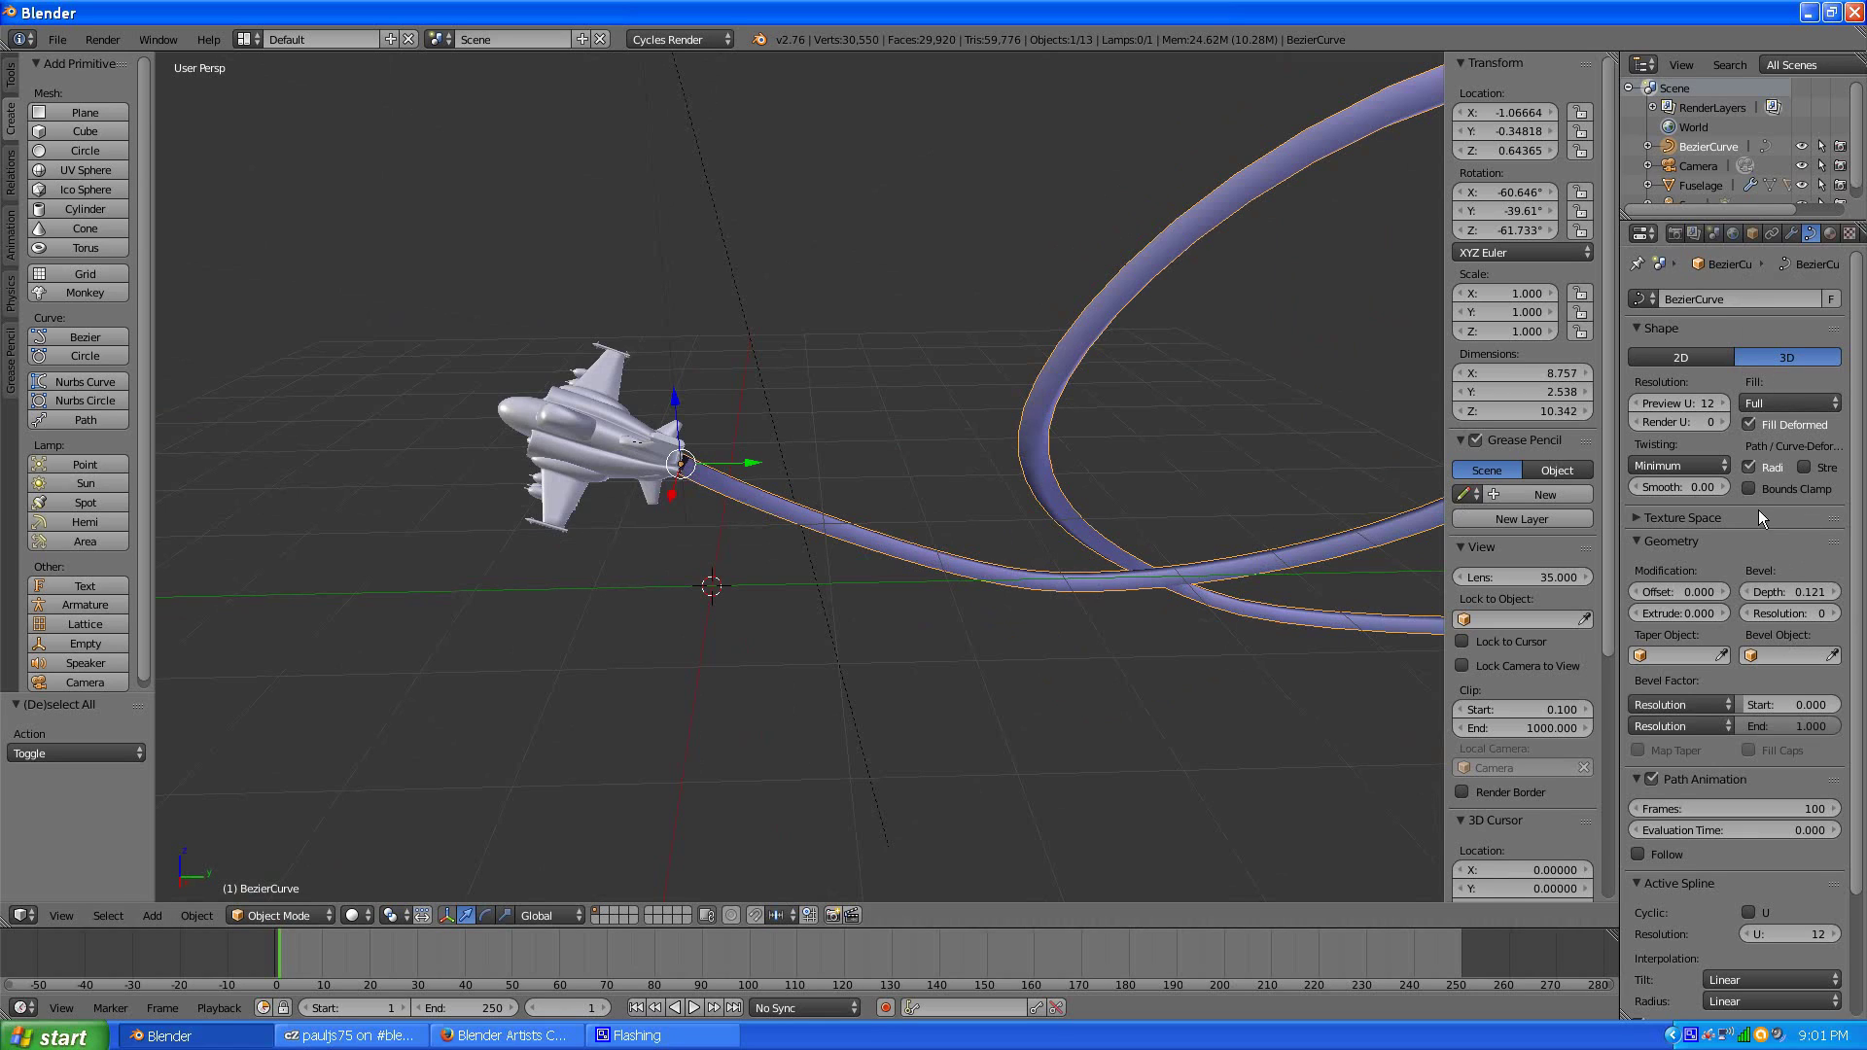
pyautogui.click(1834, 613)
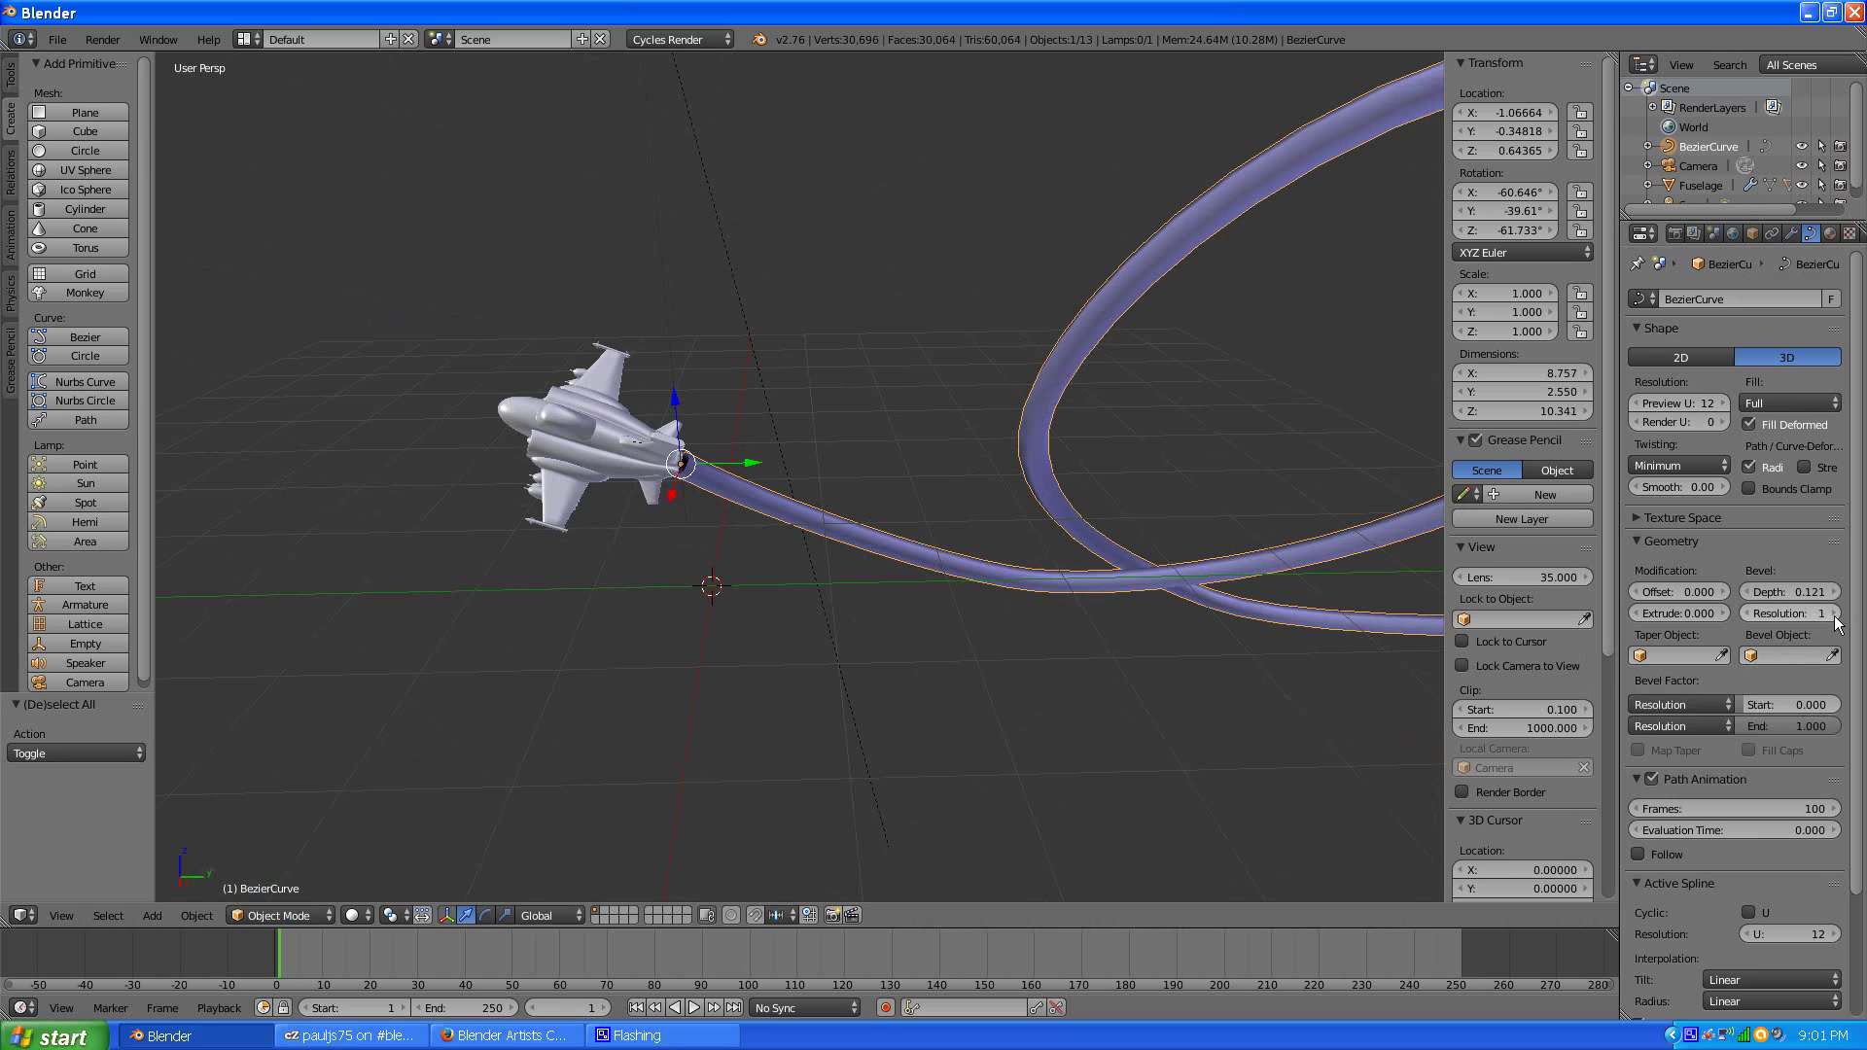
pyautogui.click(1834, 615)
# - Inspect the tubular trail and increase the curve's bevel depth to 0.155
pyautogui.moveTo(865, 580); pyautogui.dragTo(984, 487, button='middle')
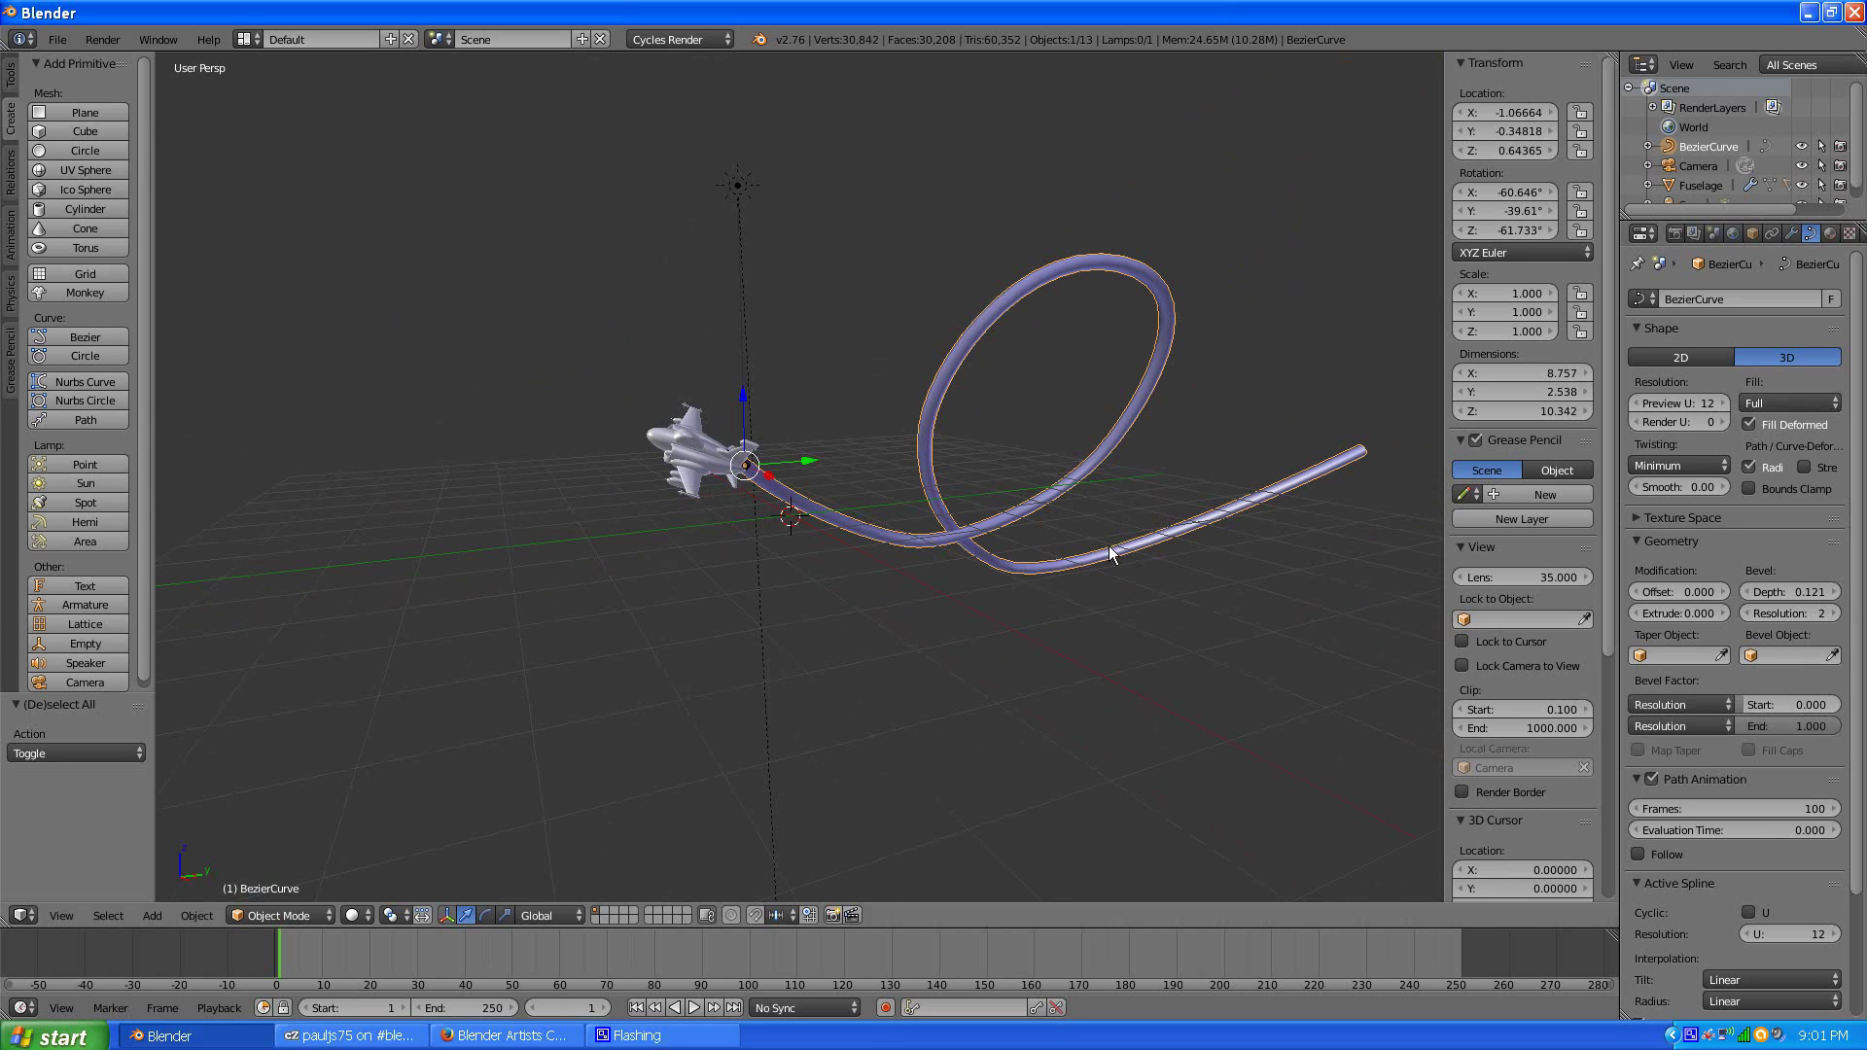
pyautogui.scroll(2, 1106, 546)
pyautogui.scroll(3, 1106, 545)
pyautogui.moveTo(888, 545); pyautogui.dragTo(927, 519, button='middle')
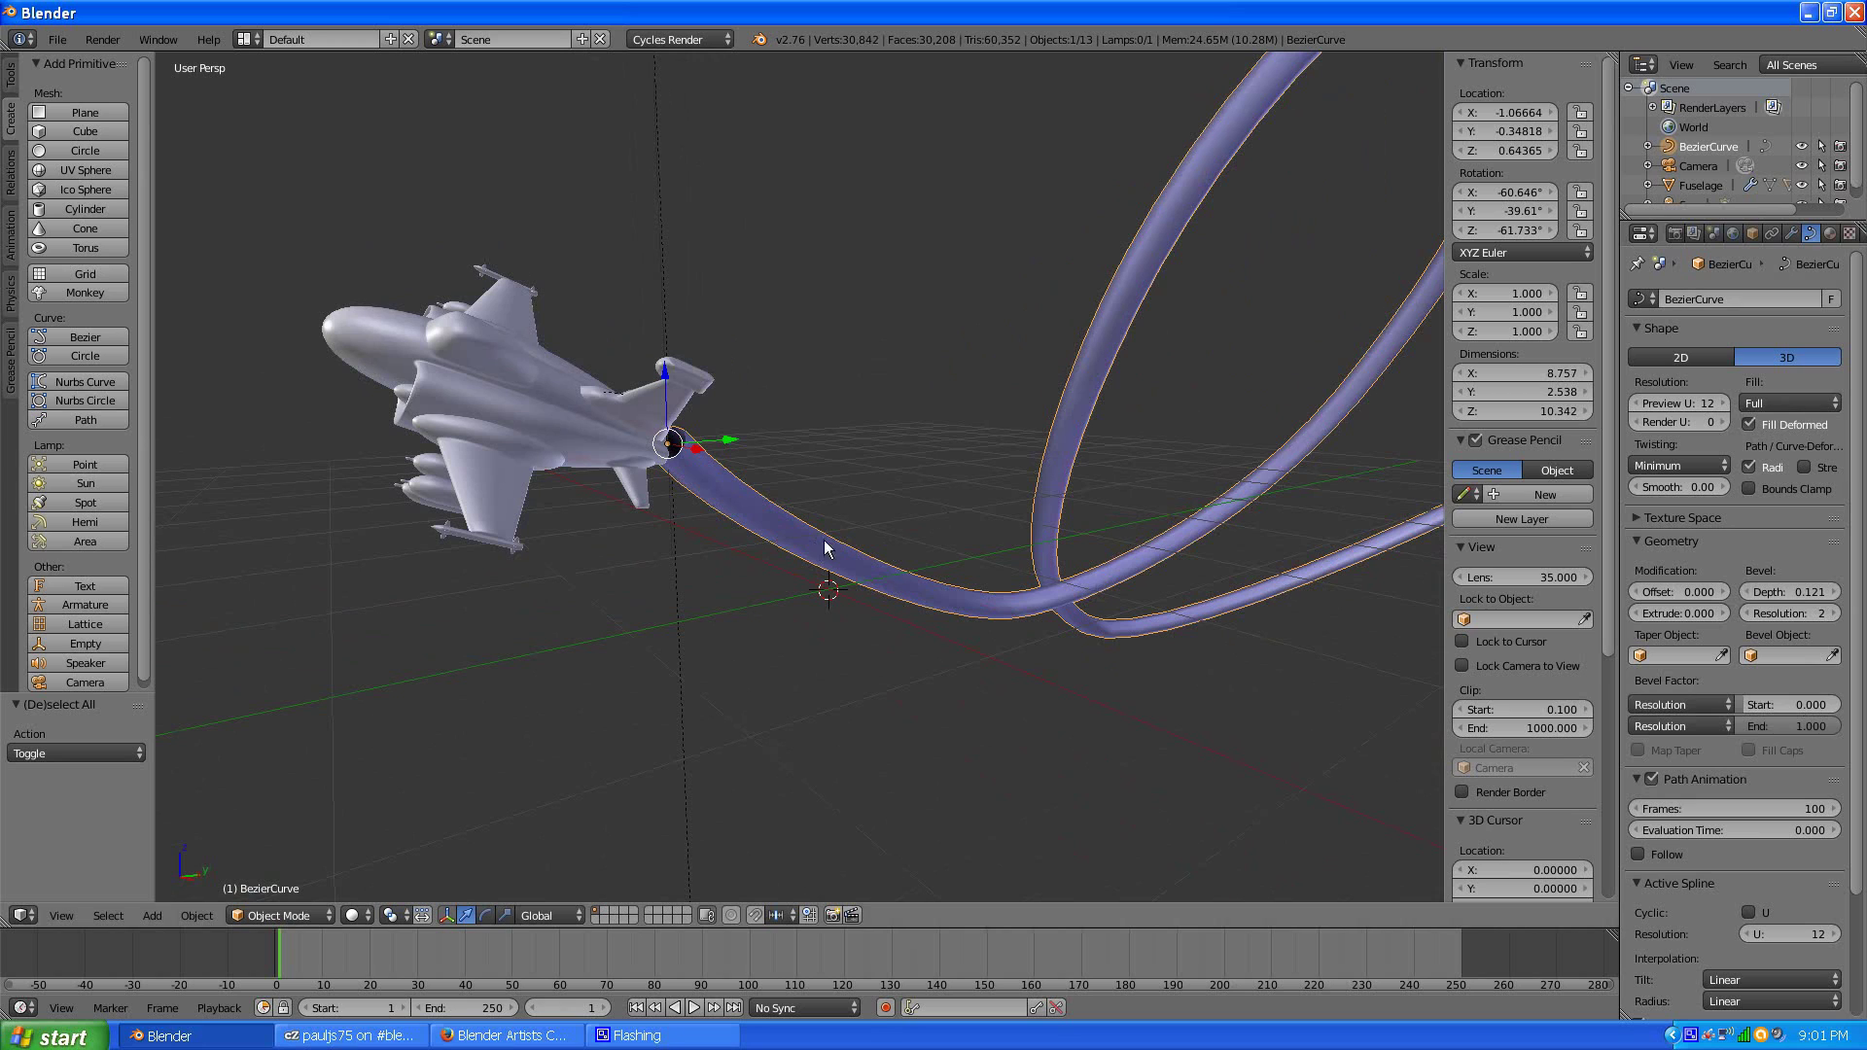
pyautogui.moveTo(1780, 587); pyautogui.dragTo(1825, 583)
pyautogui.moveTo(1102, 607); pyautogui.dragTo(953, 603, button='middle')
# - Switch the curve to Edit Mode and set the radius of the control point at the jet's tail to 0.220
pyautogui.click(304, 915)
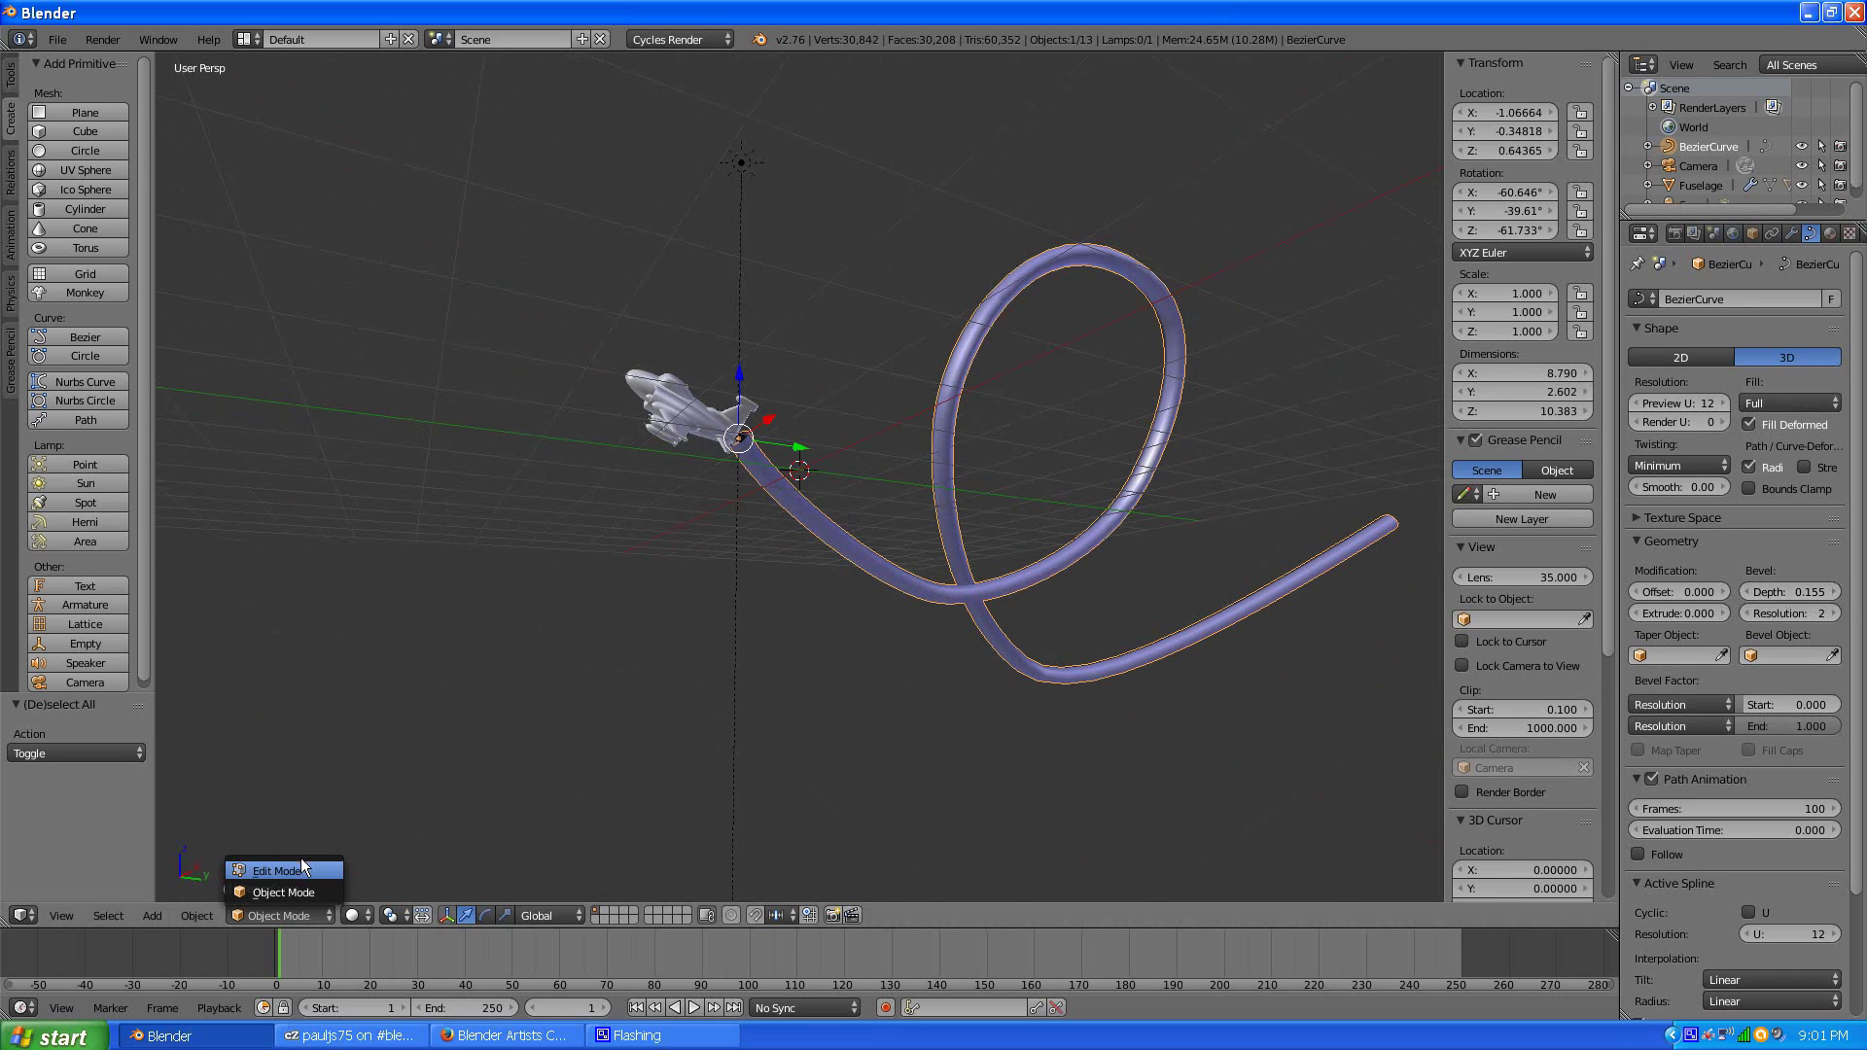
pyautogui.click(297, 868)
pyautogui.moveTo(920, 581); pyautogui.dragTo(954, 650, button='middle')
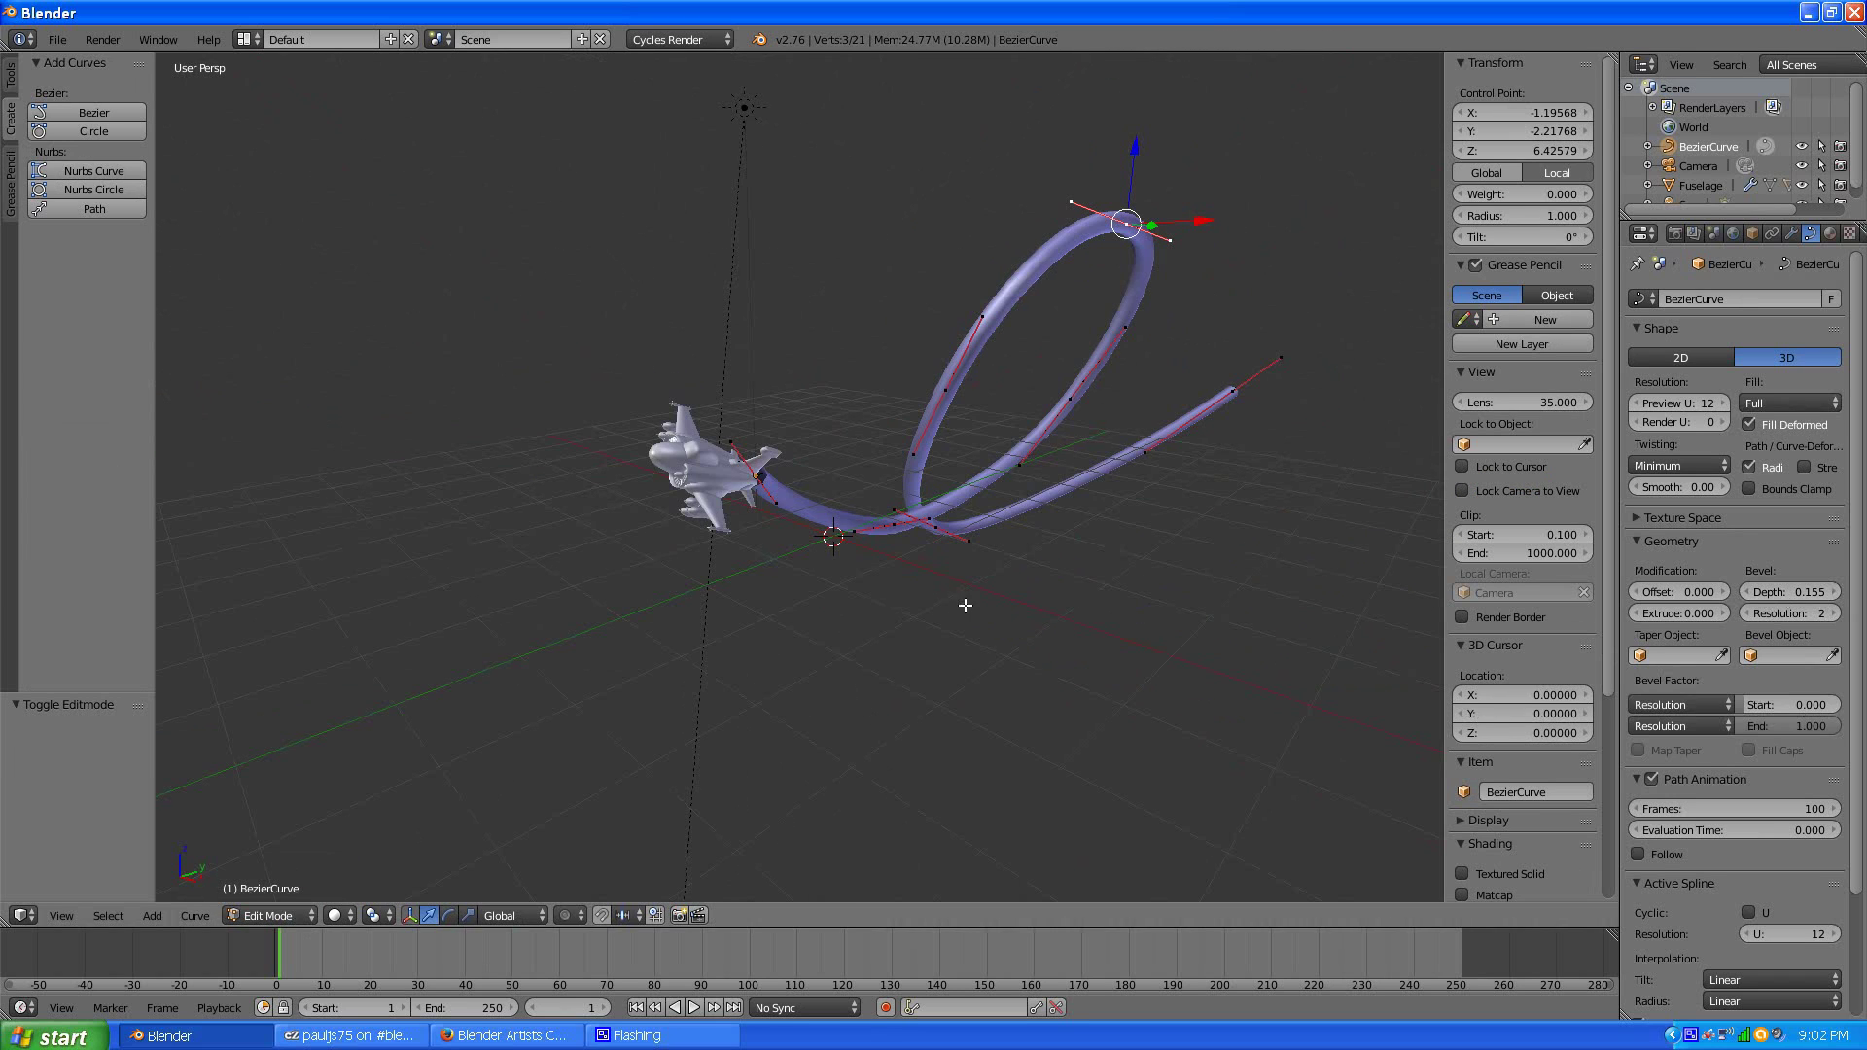
pyautogui.scroll(3, 1425, 283)
pyautogui.scroll(2, 1424, 283)
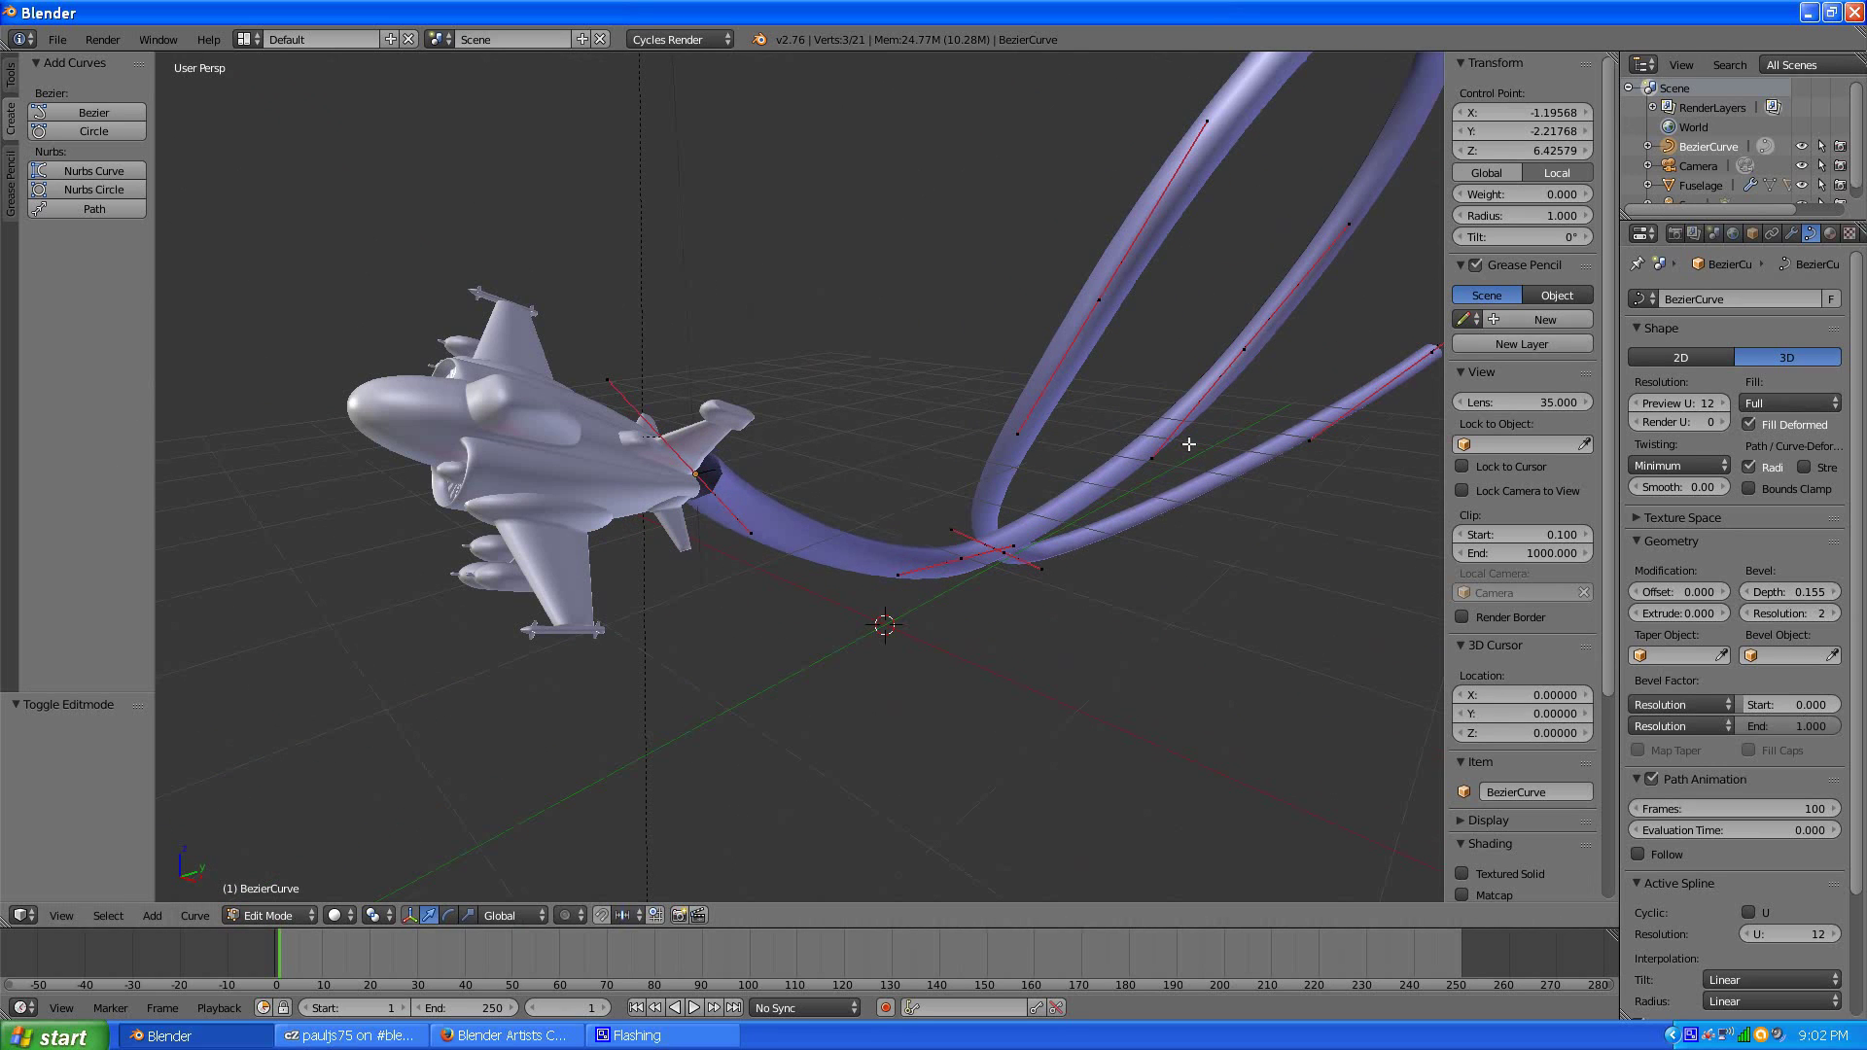
pyautogui.moveTo(1096, 487); pyautogui.dragTo(1074, 457, button='middle')
pyautogui.rightClick(669, 435)
pyautogui.moveTo(999, 511); pyautogui.dragTo(910, 474, button='middle')
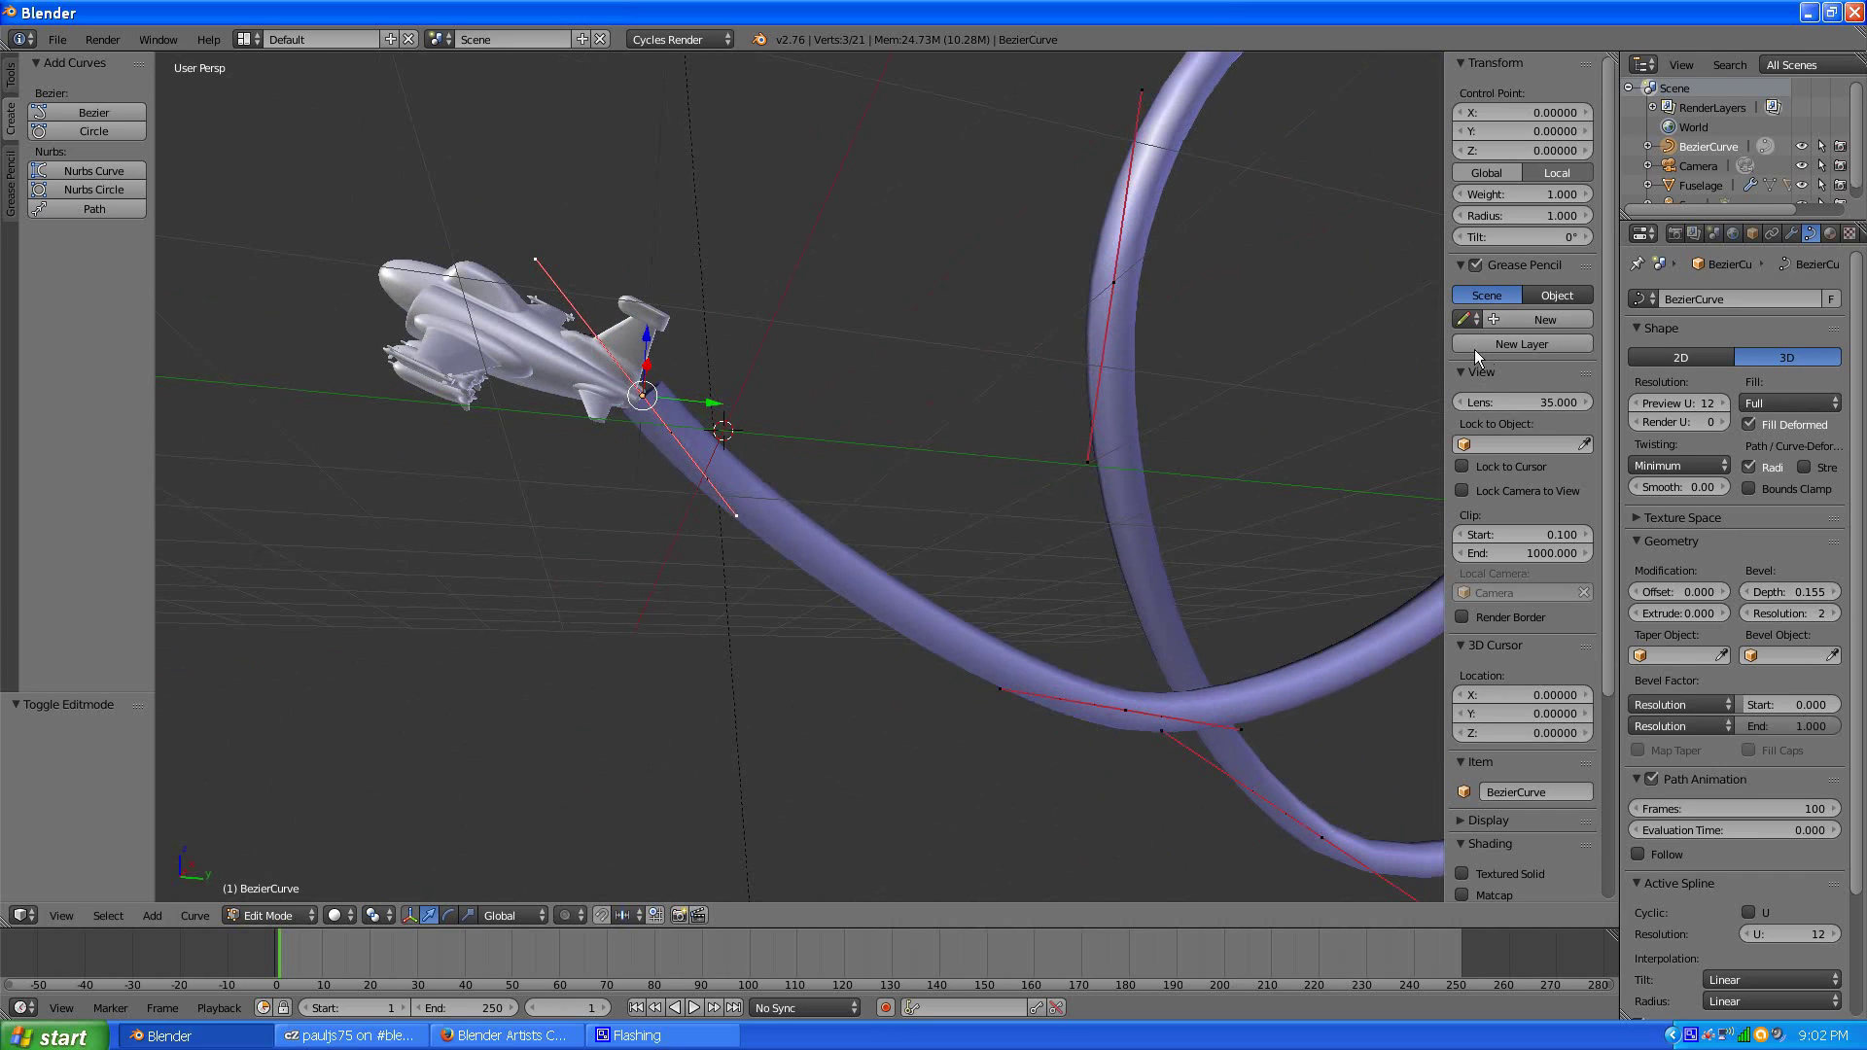
pyautogui.moveTo(1523, 214); pyautogui.dragTo(1425, 247)
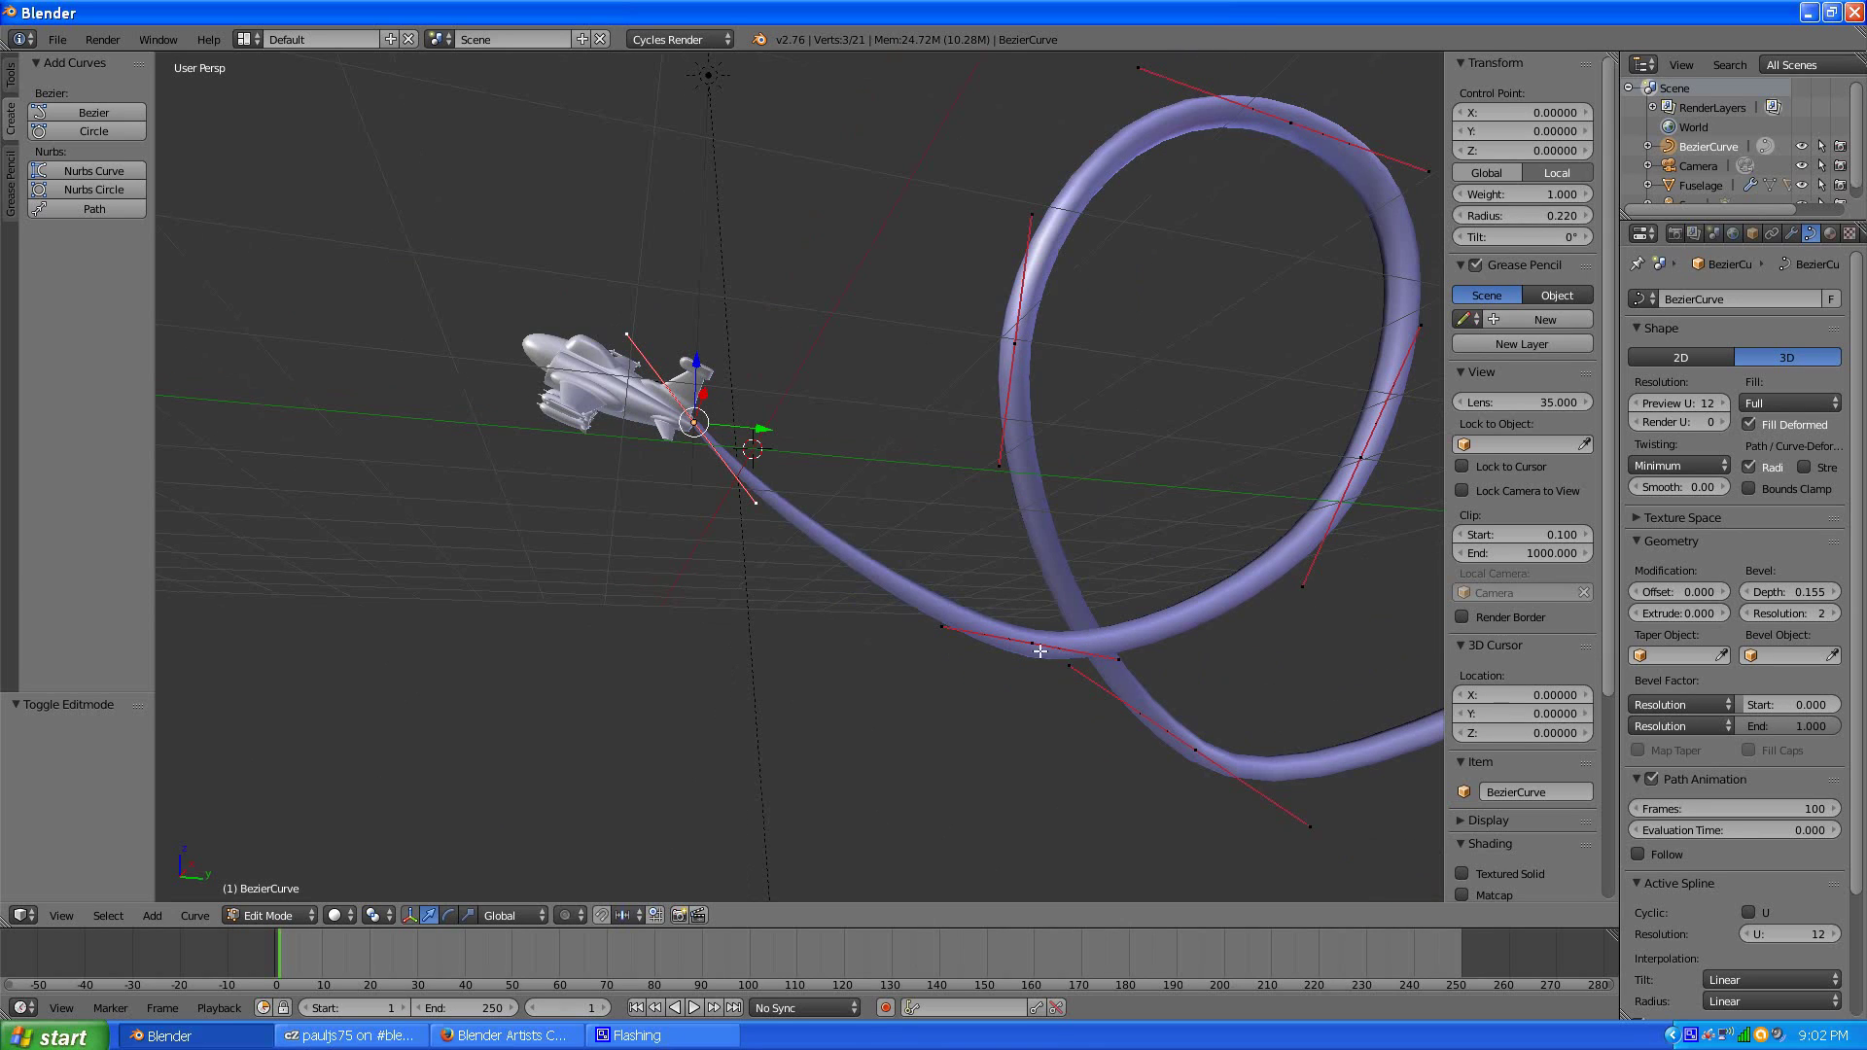
# - Set the radius to 0.830 at the loop's bottom control point and enlarge the radius at the point on its rising side
pyautogui.rightClick(1037, 647)
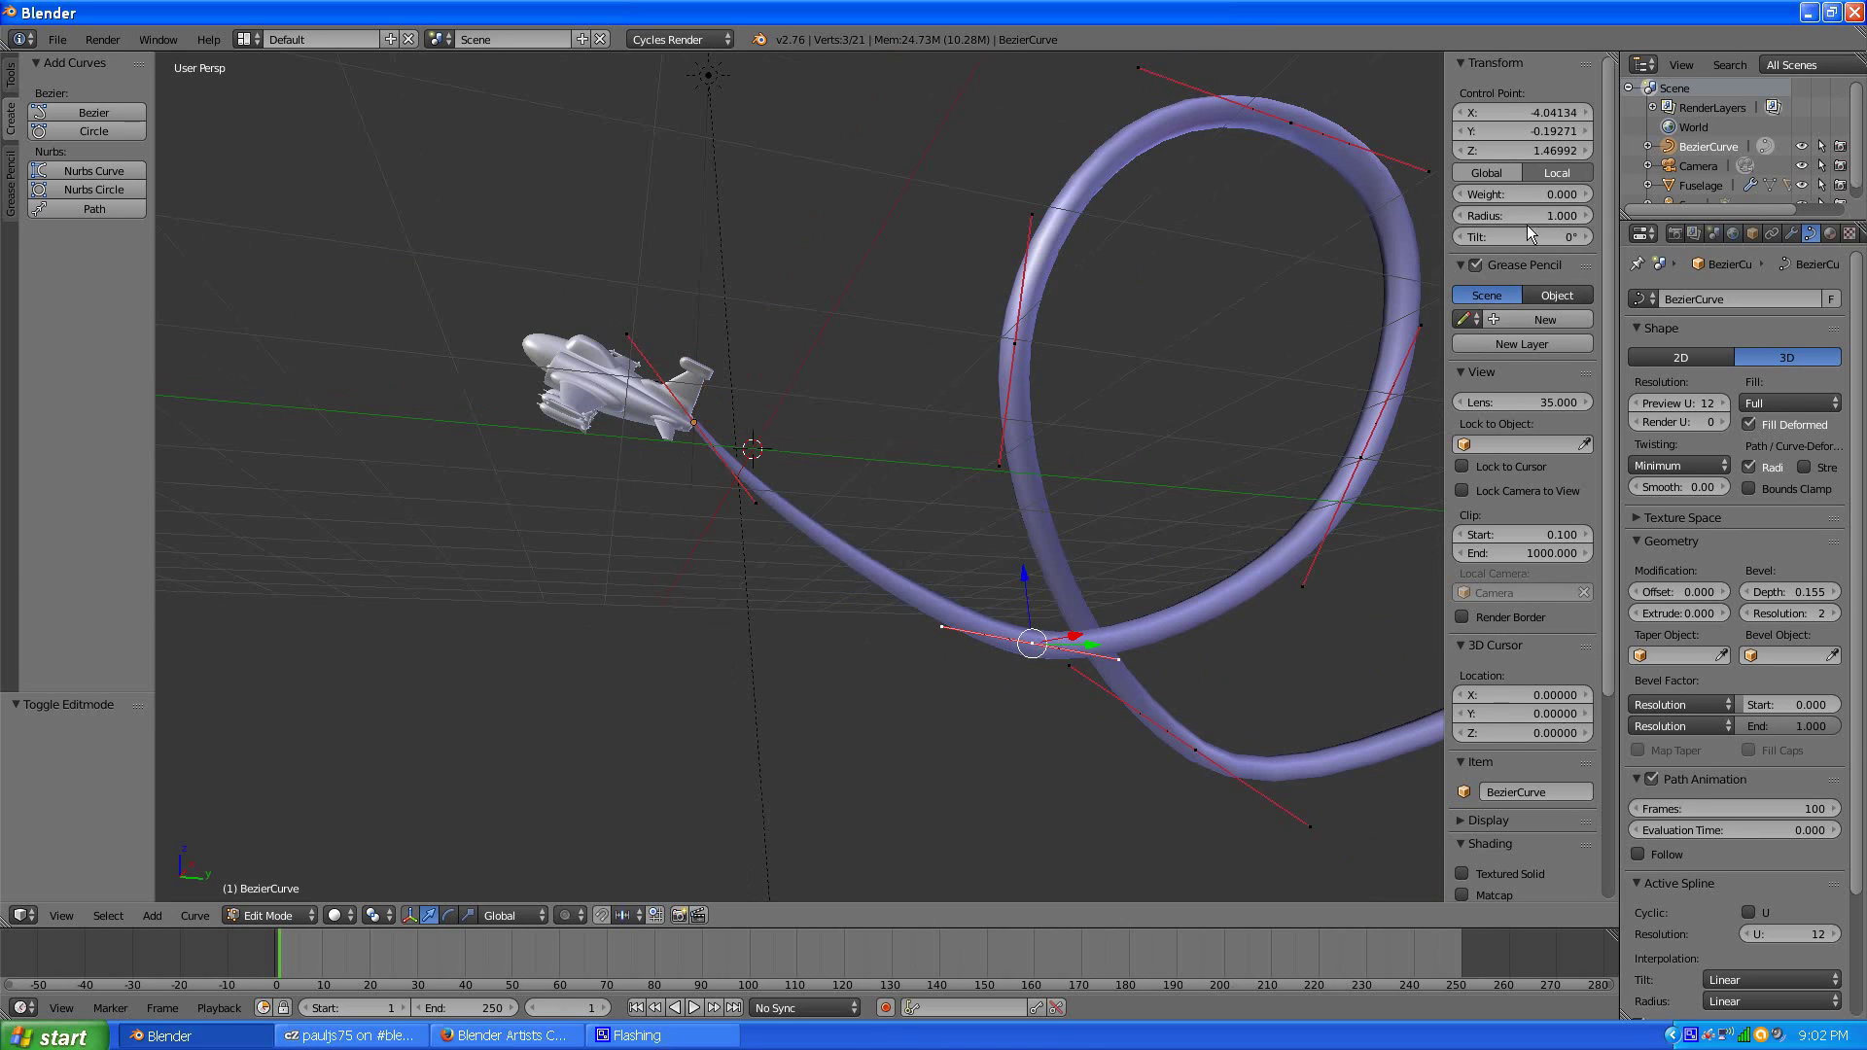
pyautogui.moveTo(1538, 211); pyautogui.dragTo(1514, 222)
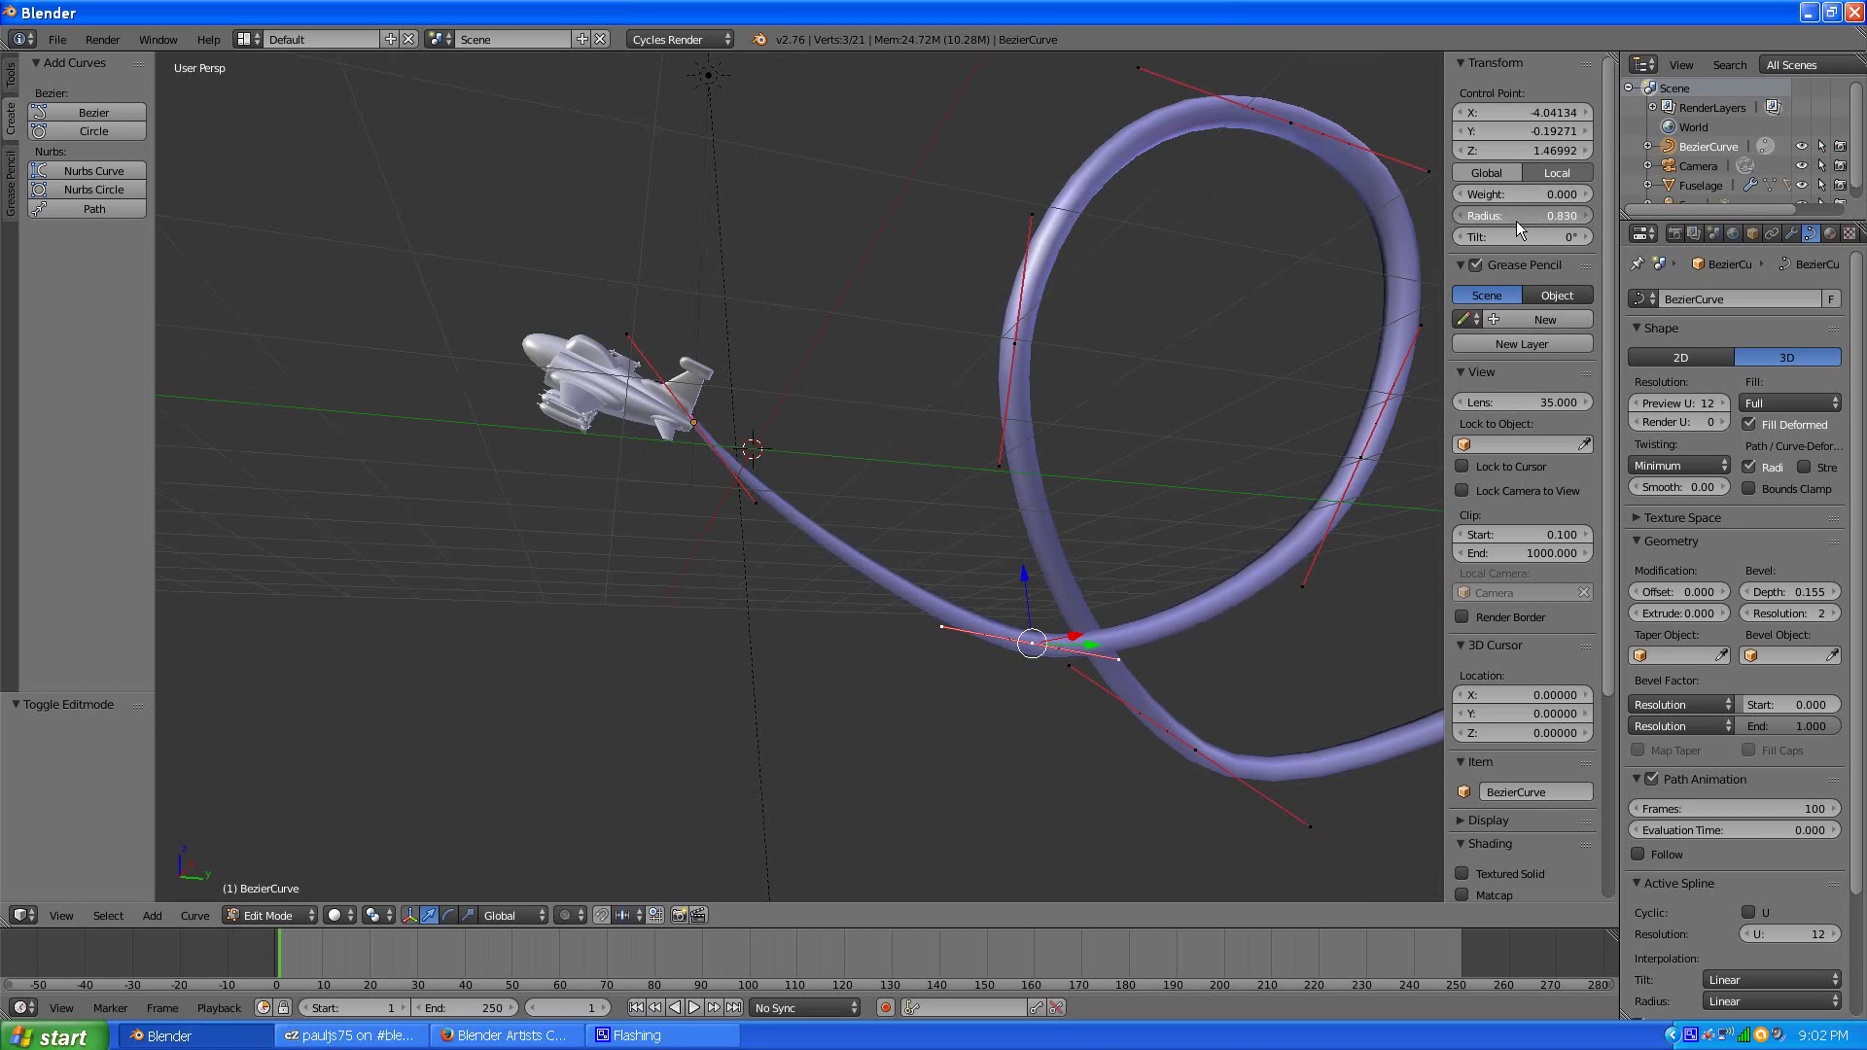
pyautogui.rightClick(1360, 456)
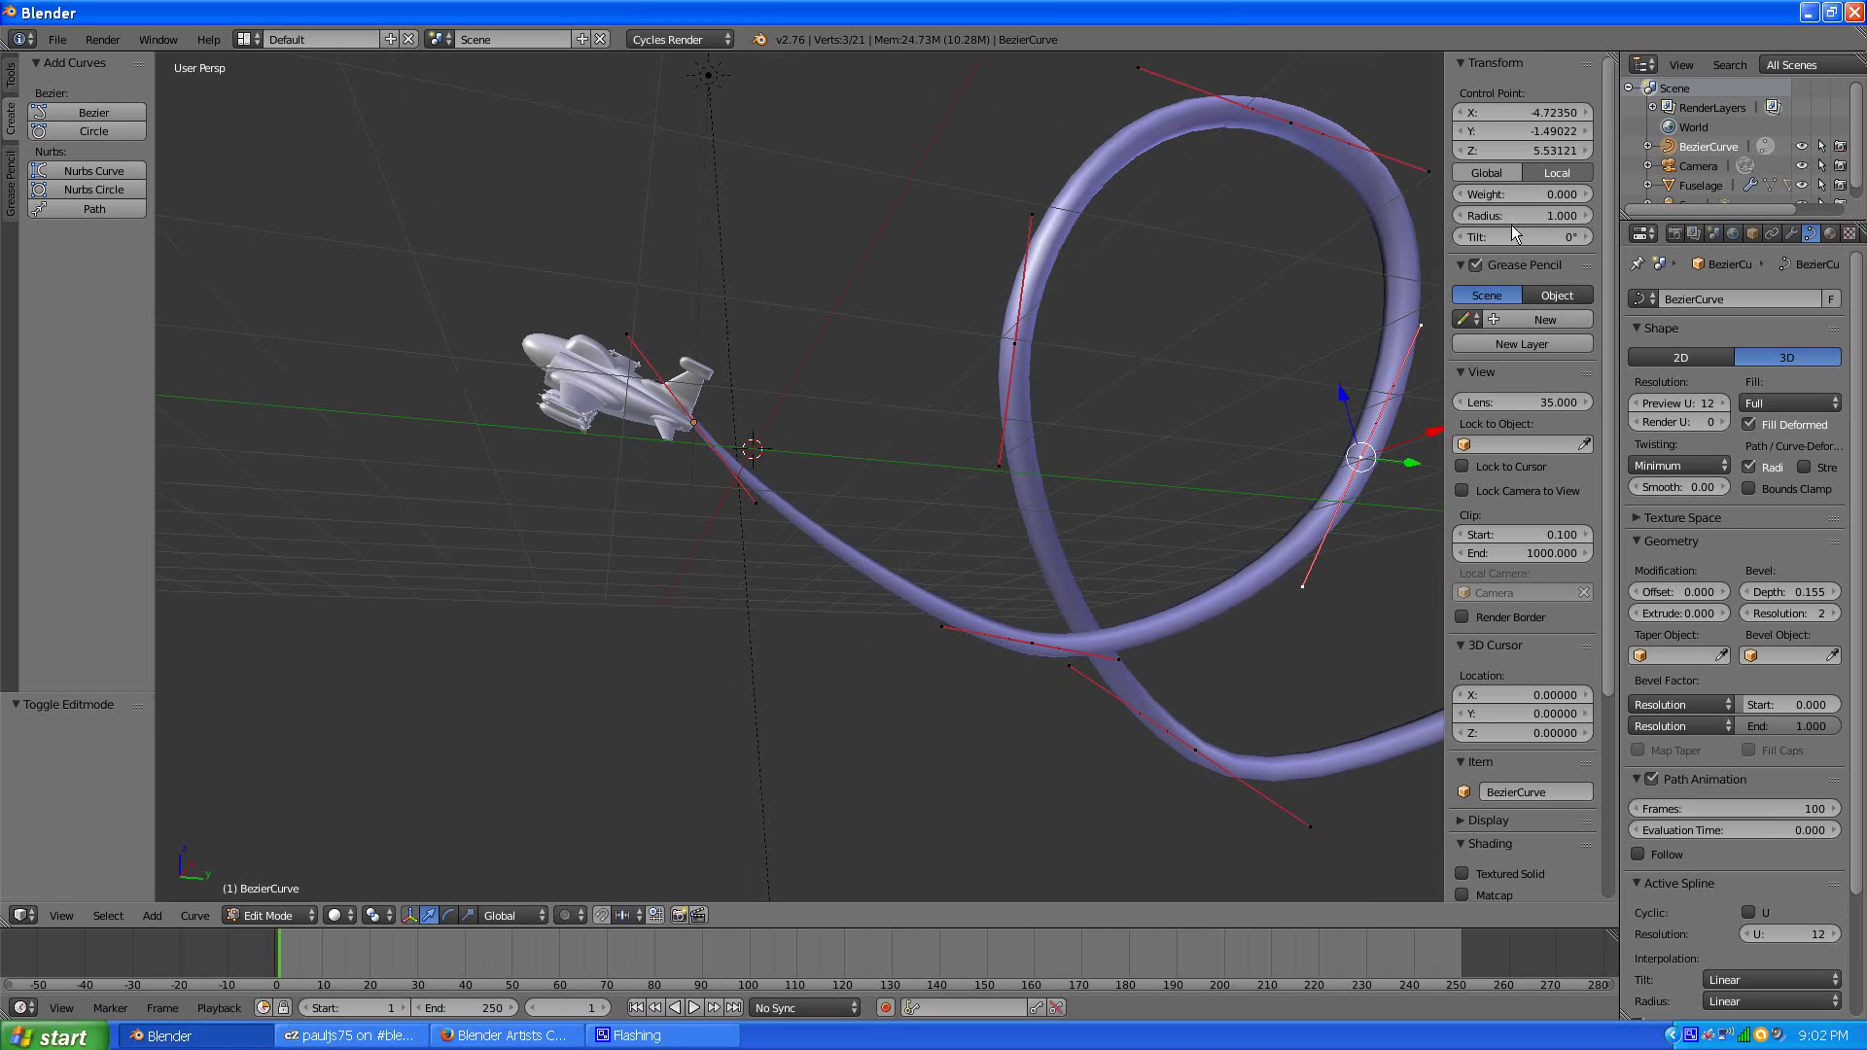
pyautogui.moveTo(1513, 220); pyautogui.dragTo(1577, 195)
# - Set the radius to 1.550 at the loop's top control point and enlarge the radius at the point on its descending side
pyautogui.moveTo(1428, 271); pyautogui.dragTo(1303, 260, button='middle')
pyautogui.rightClick(1209, 175)
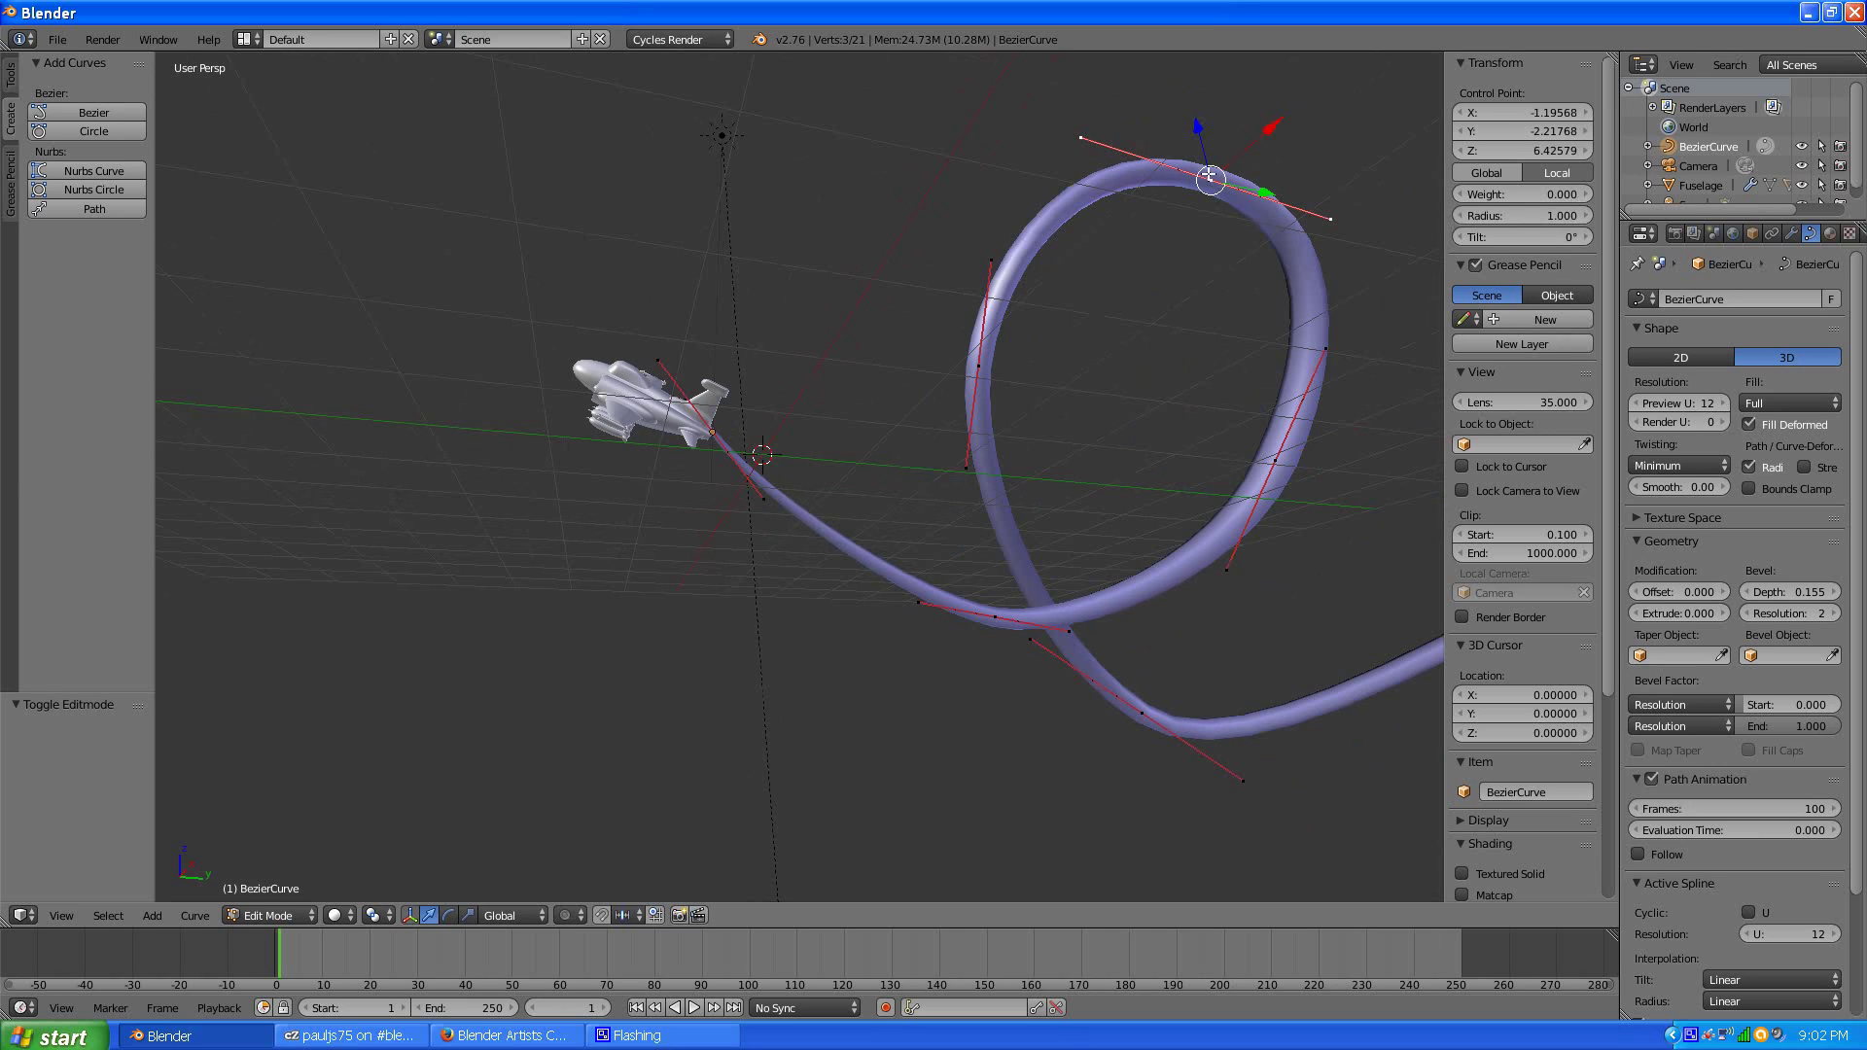
pyautogui.moveTo(1508, 216); pyautogui.dragTo(1580, 211)
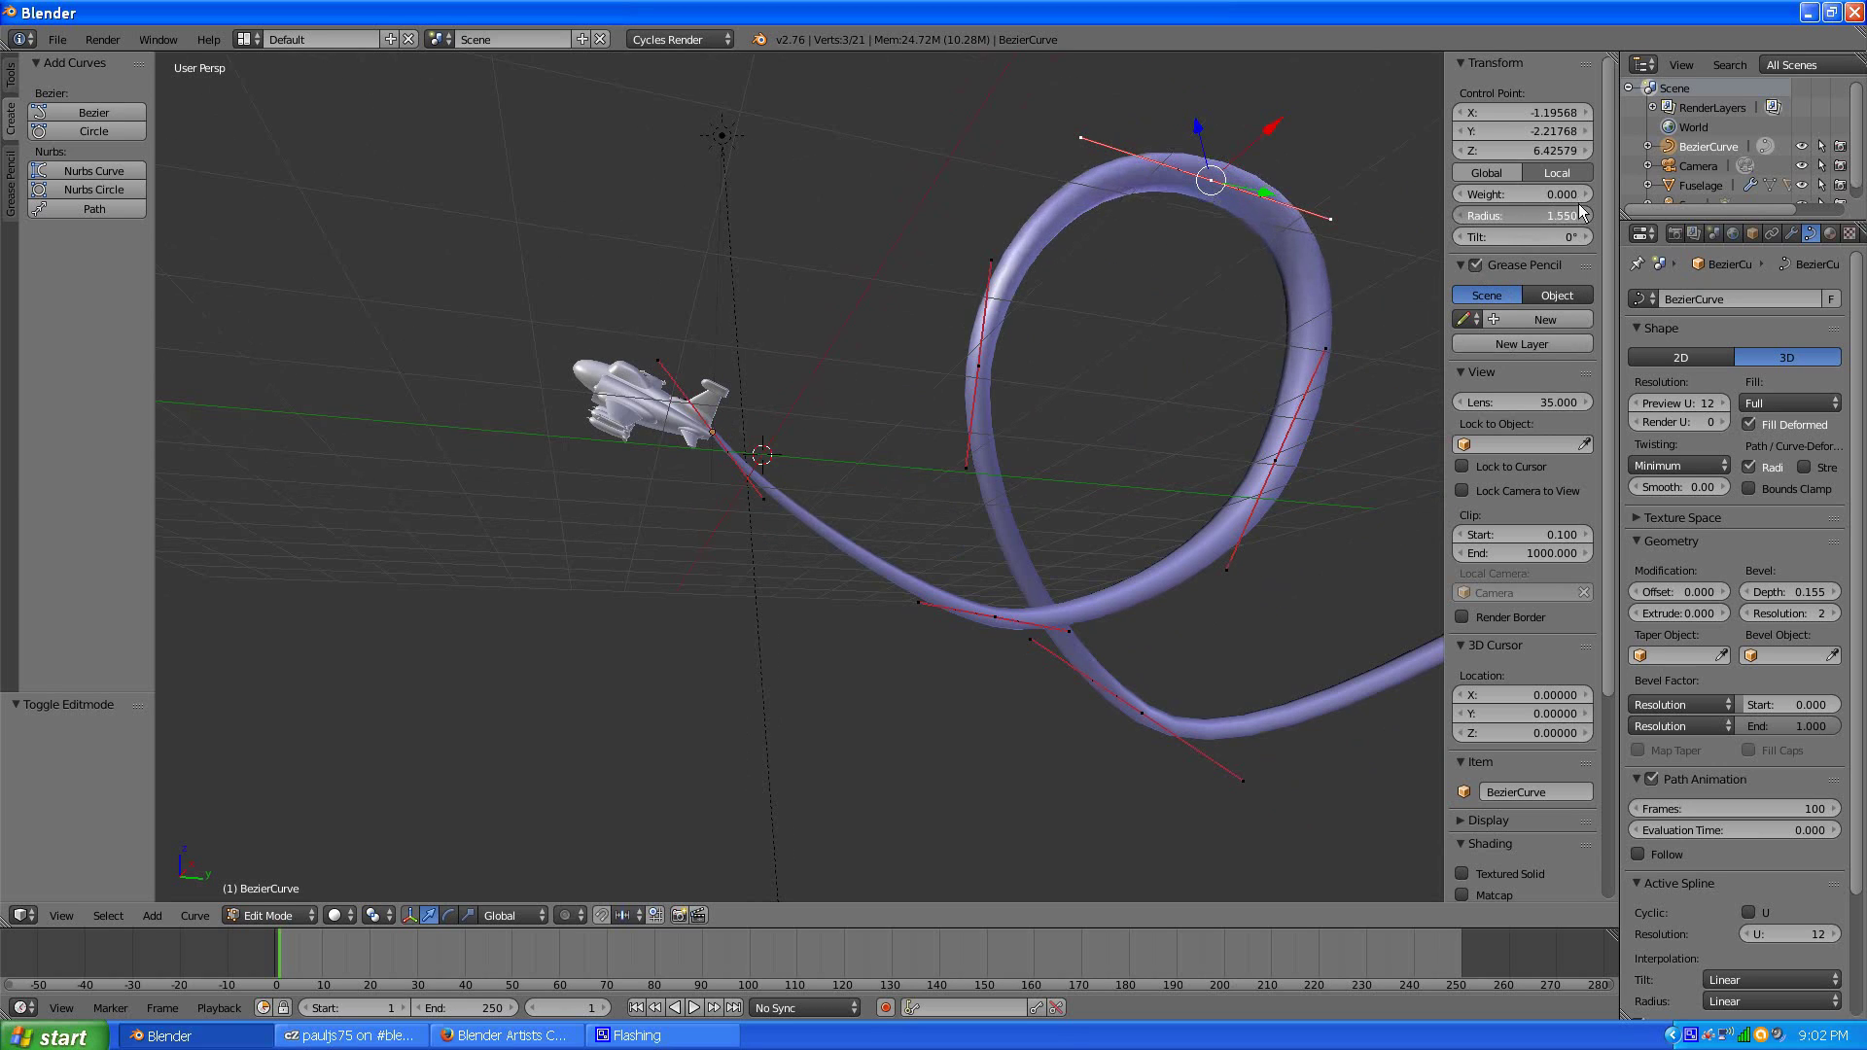
pyautogui.rightClick(978, 367)
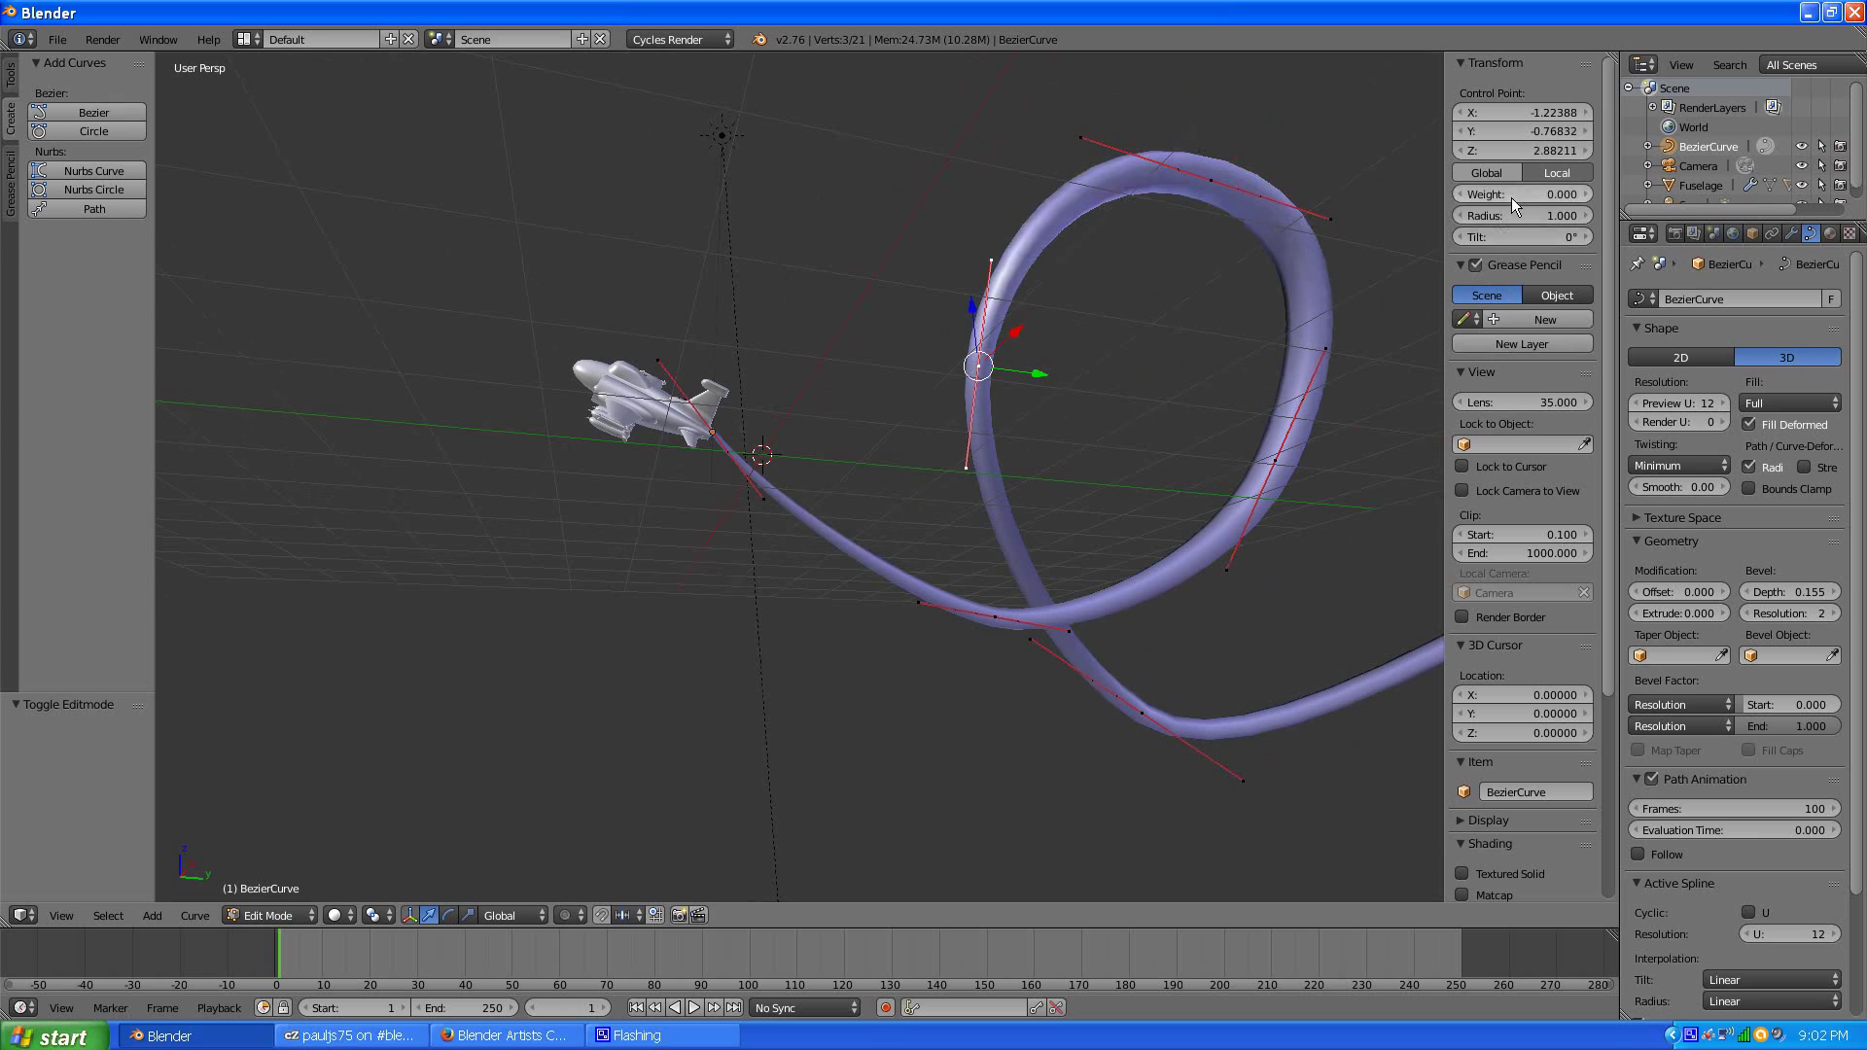
pyautogui.moveTo(1503, 208); pyautogui.dragTo(1614, 193)
# - Set the radius to 2.090 at the control point just past the loop and to 2.580 at the trail's far end
pyautogui.rightClick(1142, 712)
pyautogui.moveTo(1501, 216); pyautogui.dragTo(1624, 190)
pyautogui.scroll(-3, 1154, 366)
pyautogui.moveTo(1192, 479); pyautogui.dragTo(1265, 428, button='middle')
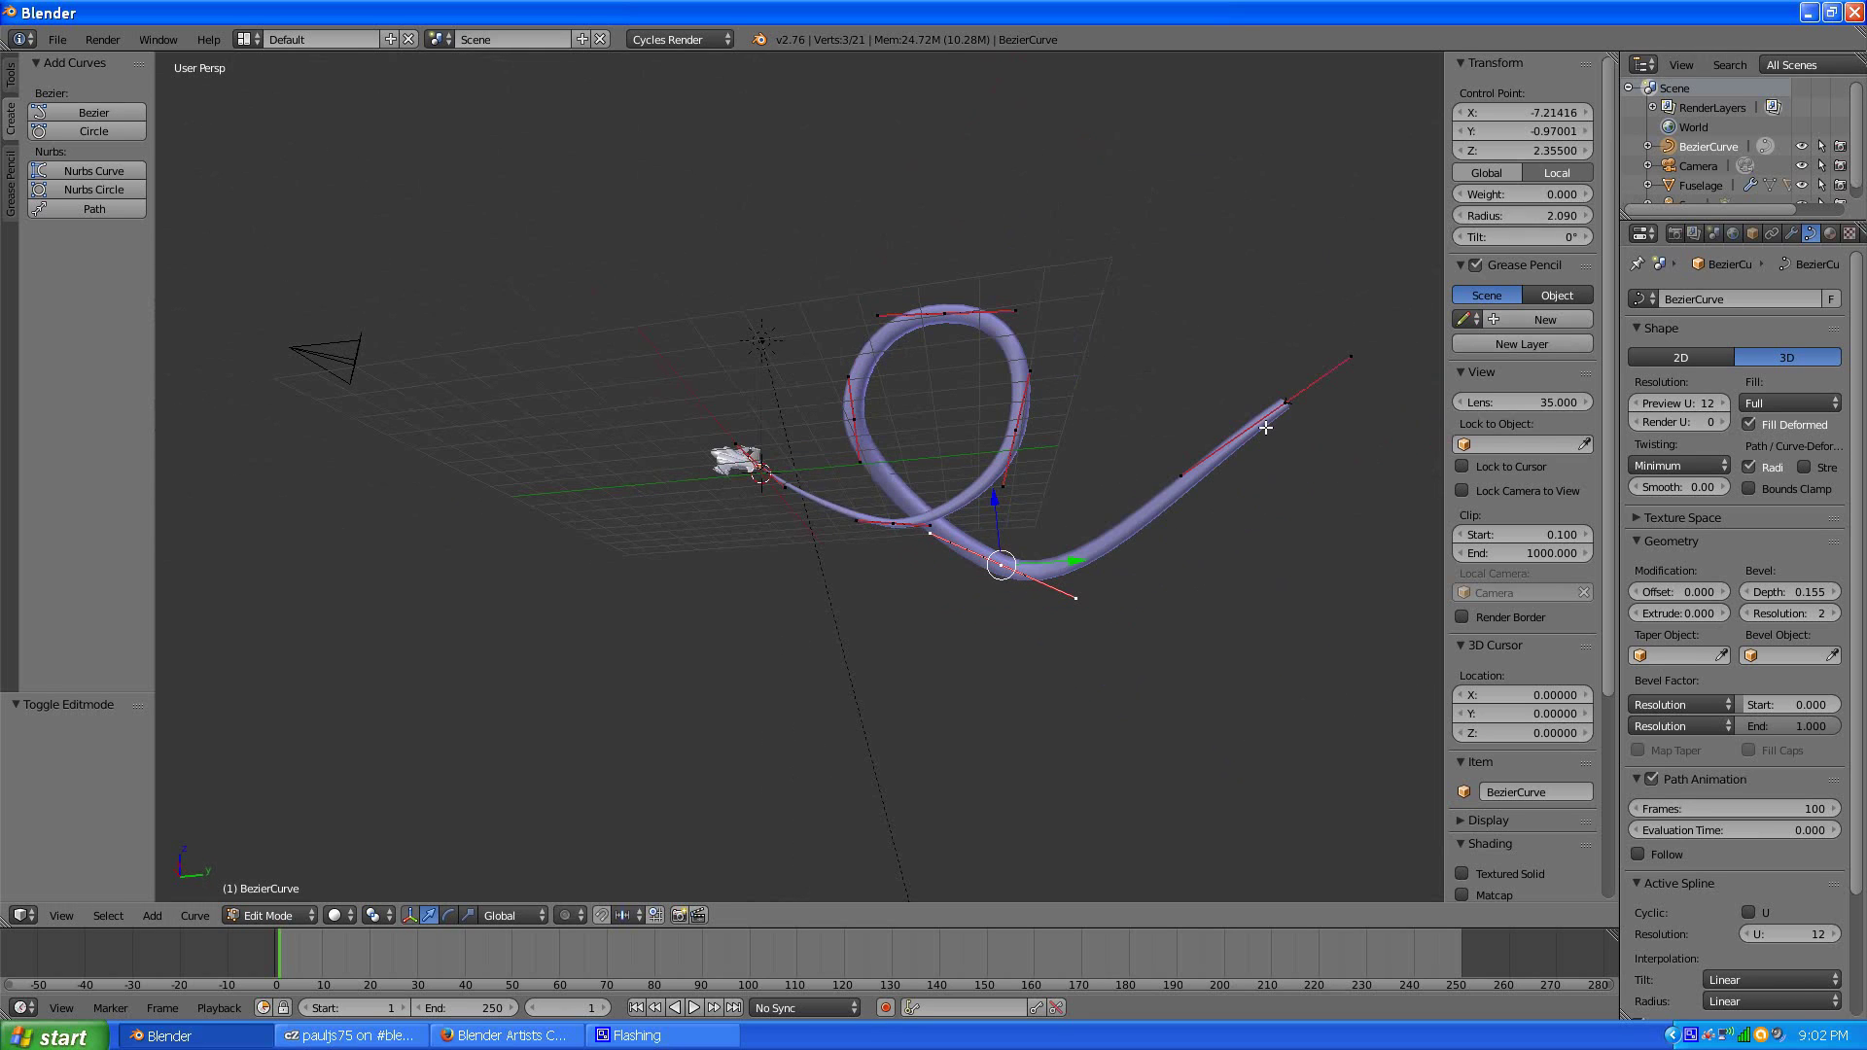
pyautogui.rightClick(1284, 402)
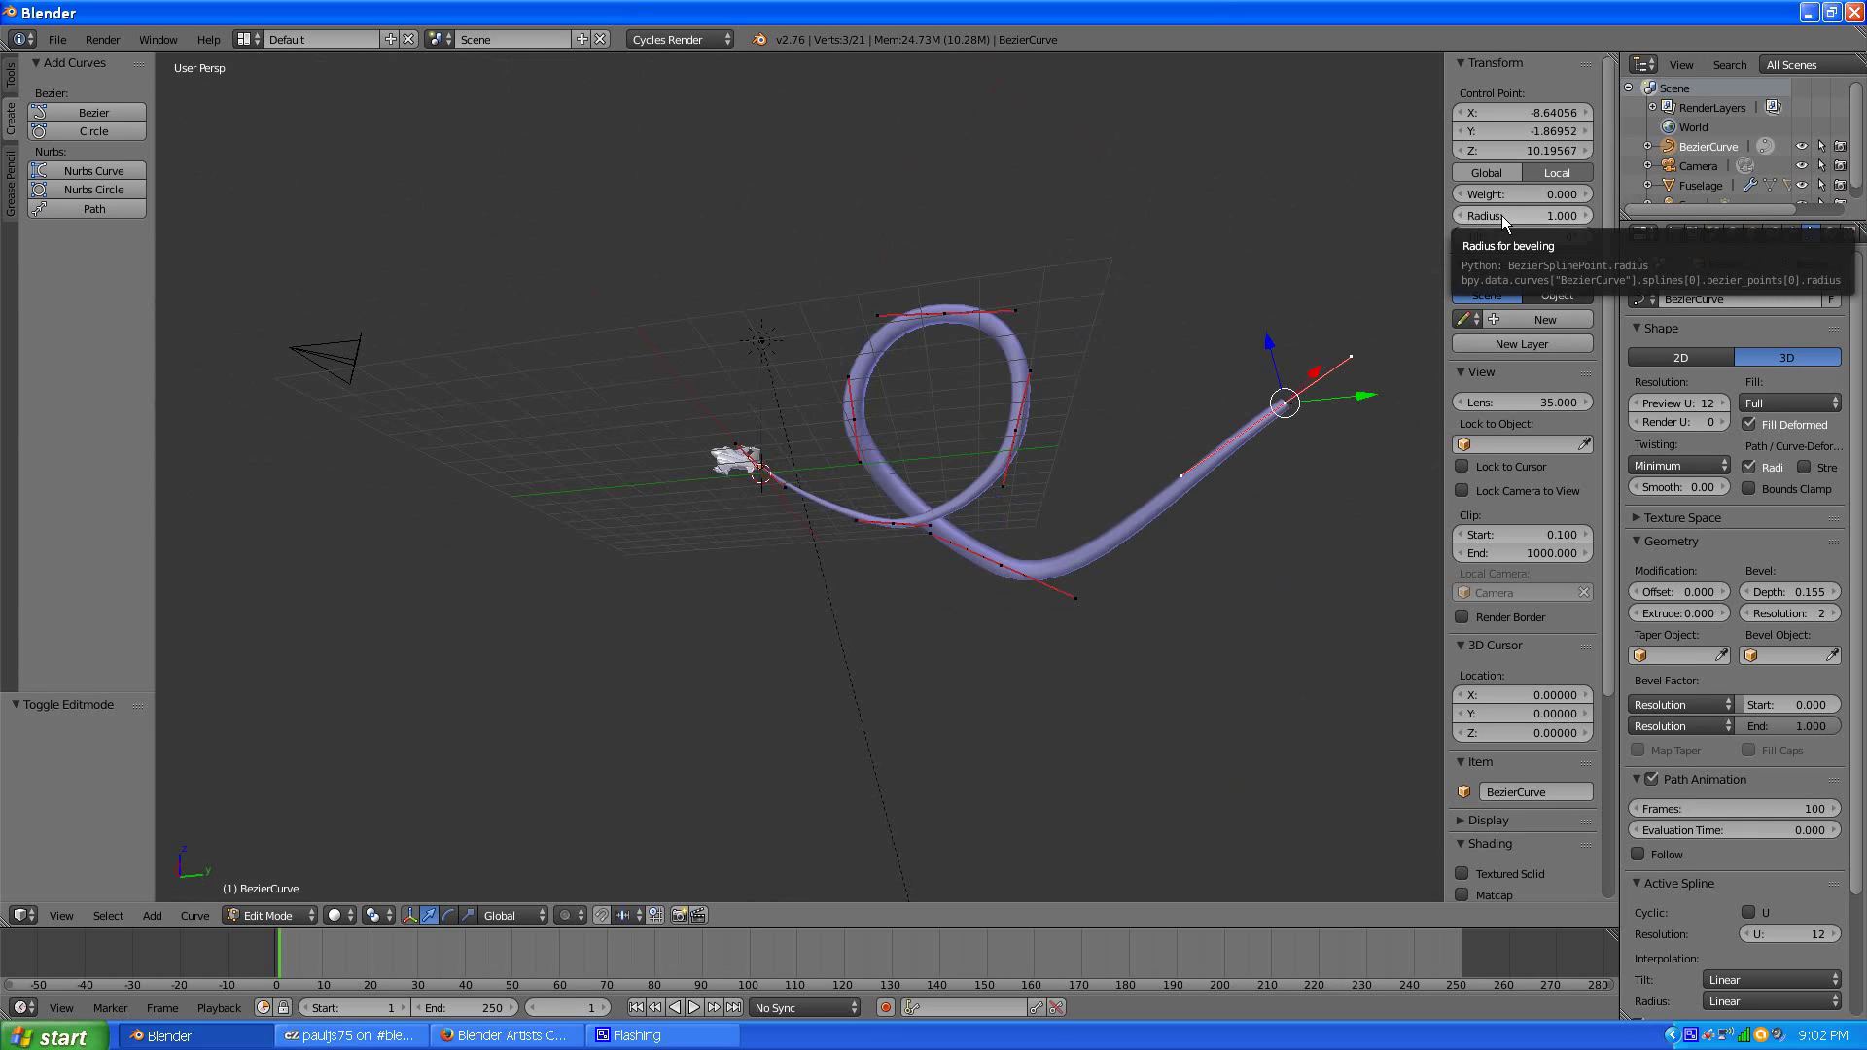
pyautogui.hotkey('alt', 's')
pyautogui.click(1665, 173)
# - Return the tapered smoke-trail curve to Object Mode
pyautogui.moveTo(758, 521); pyautogui.dragTo(901, 403, button='middle')
pyautogui.scroll(4, 905, 622)
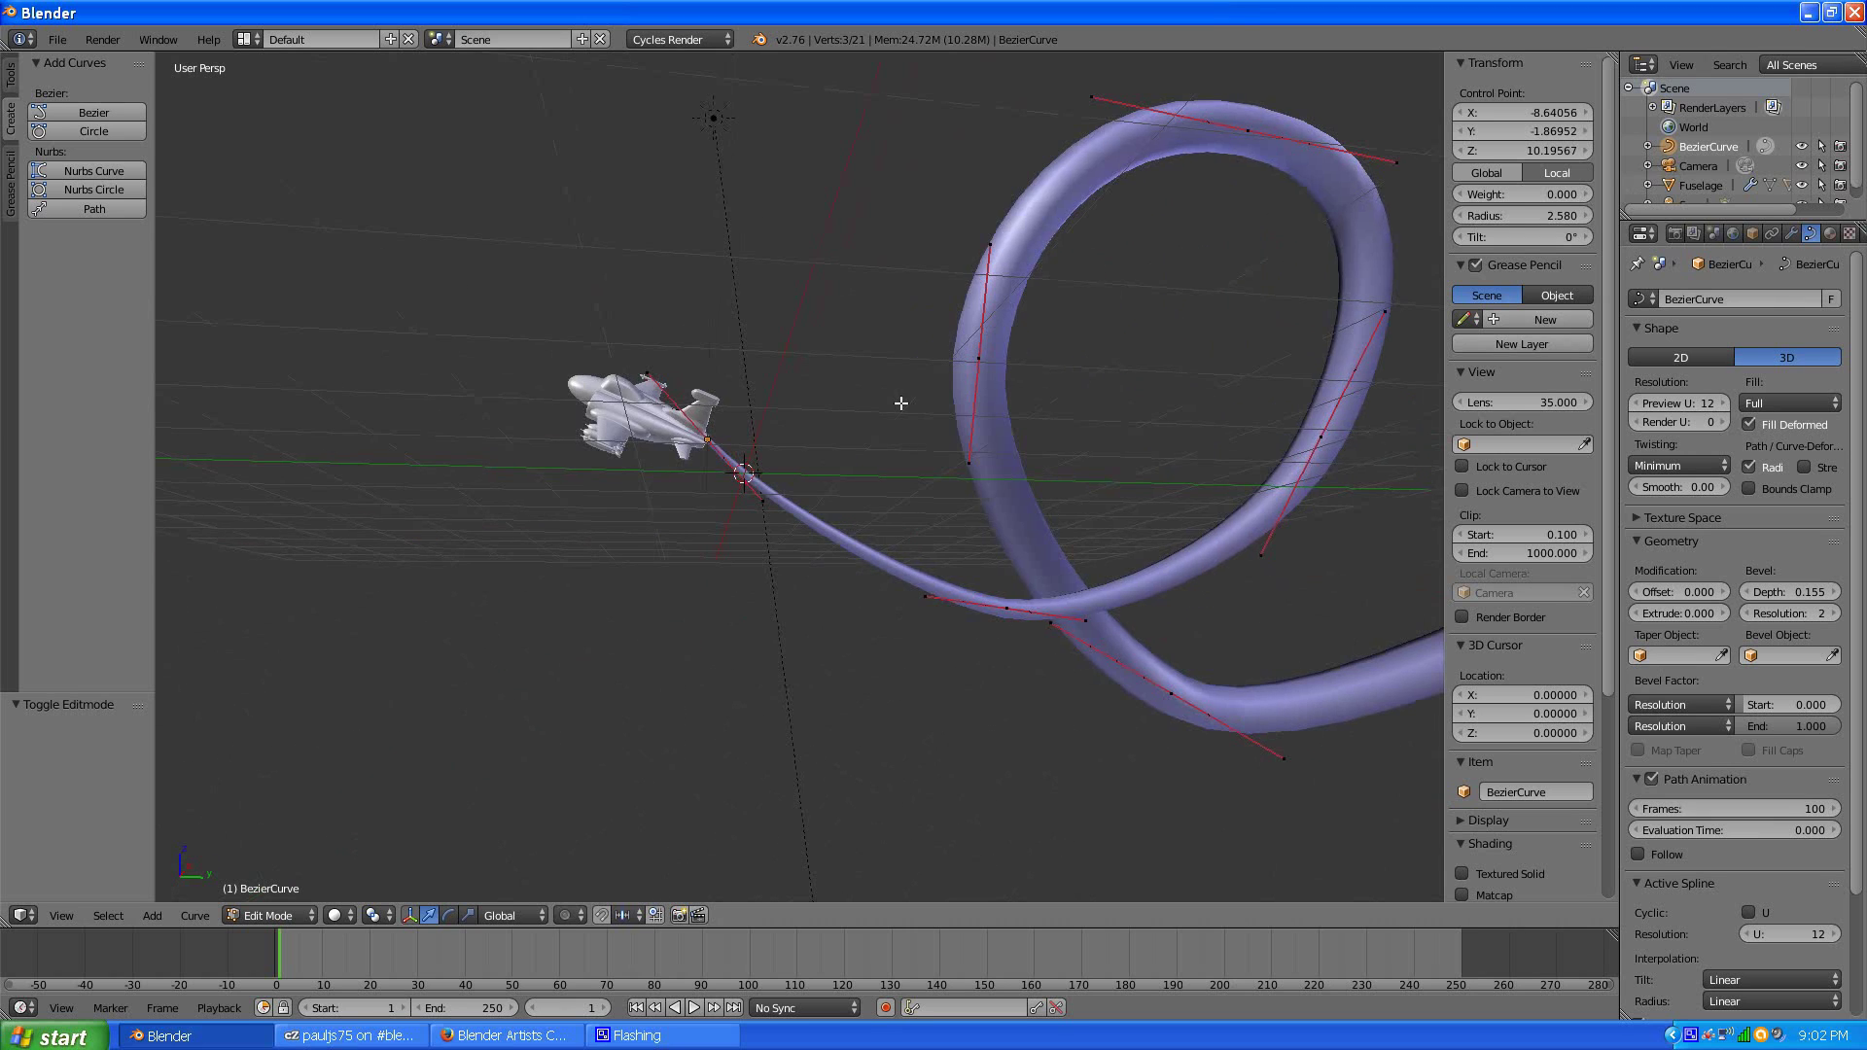
pyautogui.scroll(-2, 901, 402)
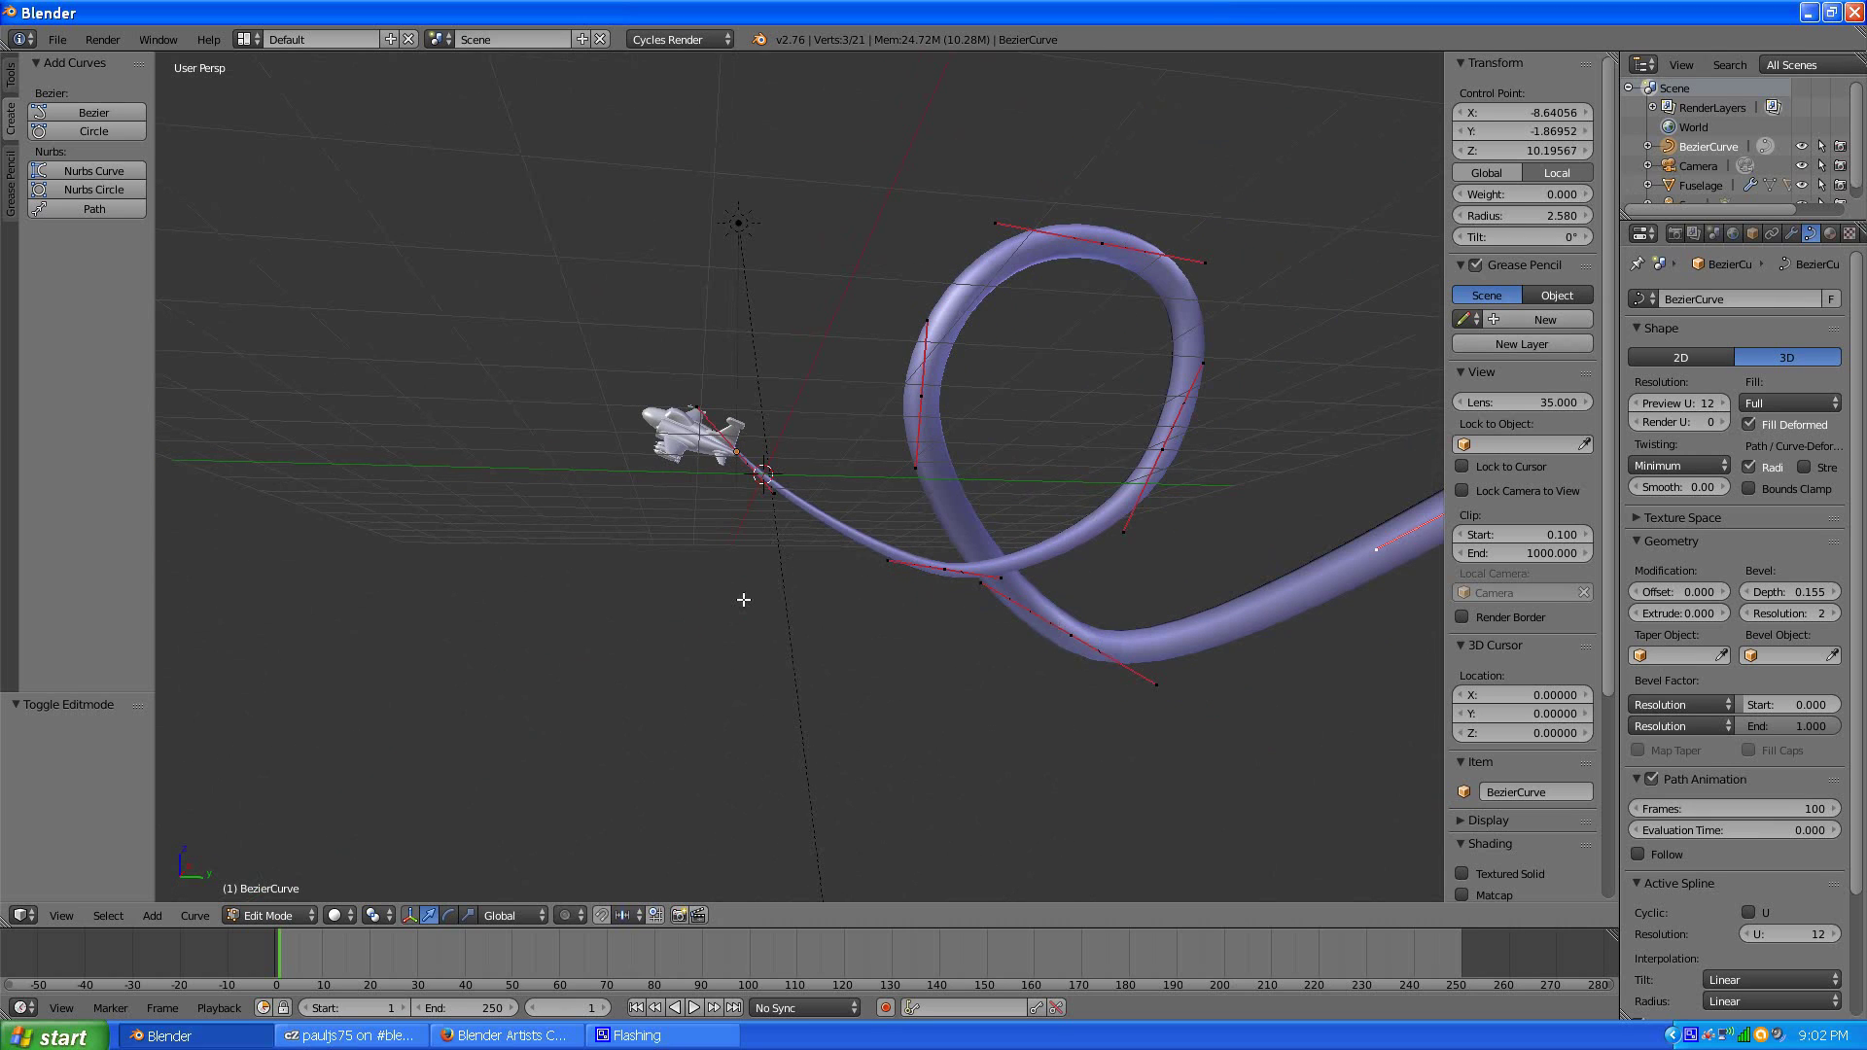
pyautogui.click(285, 912)
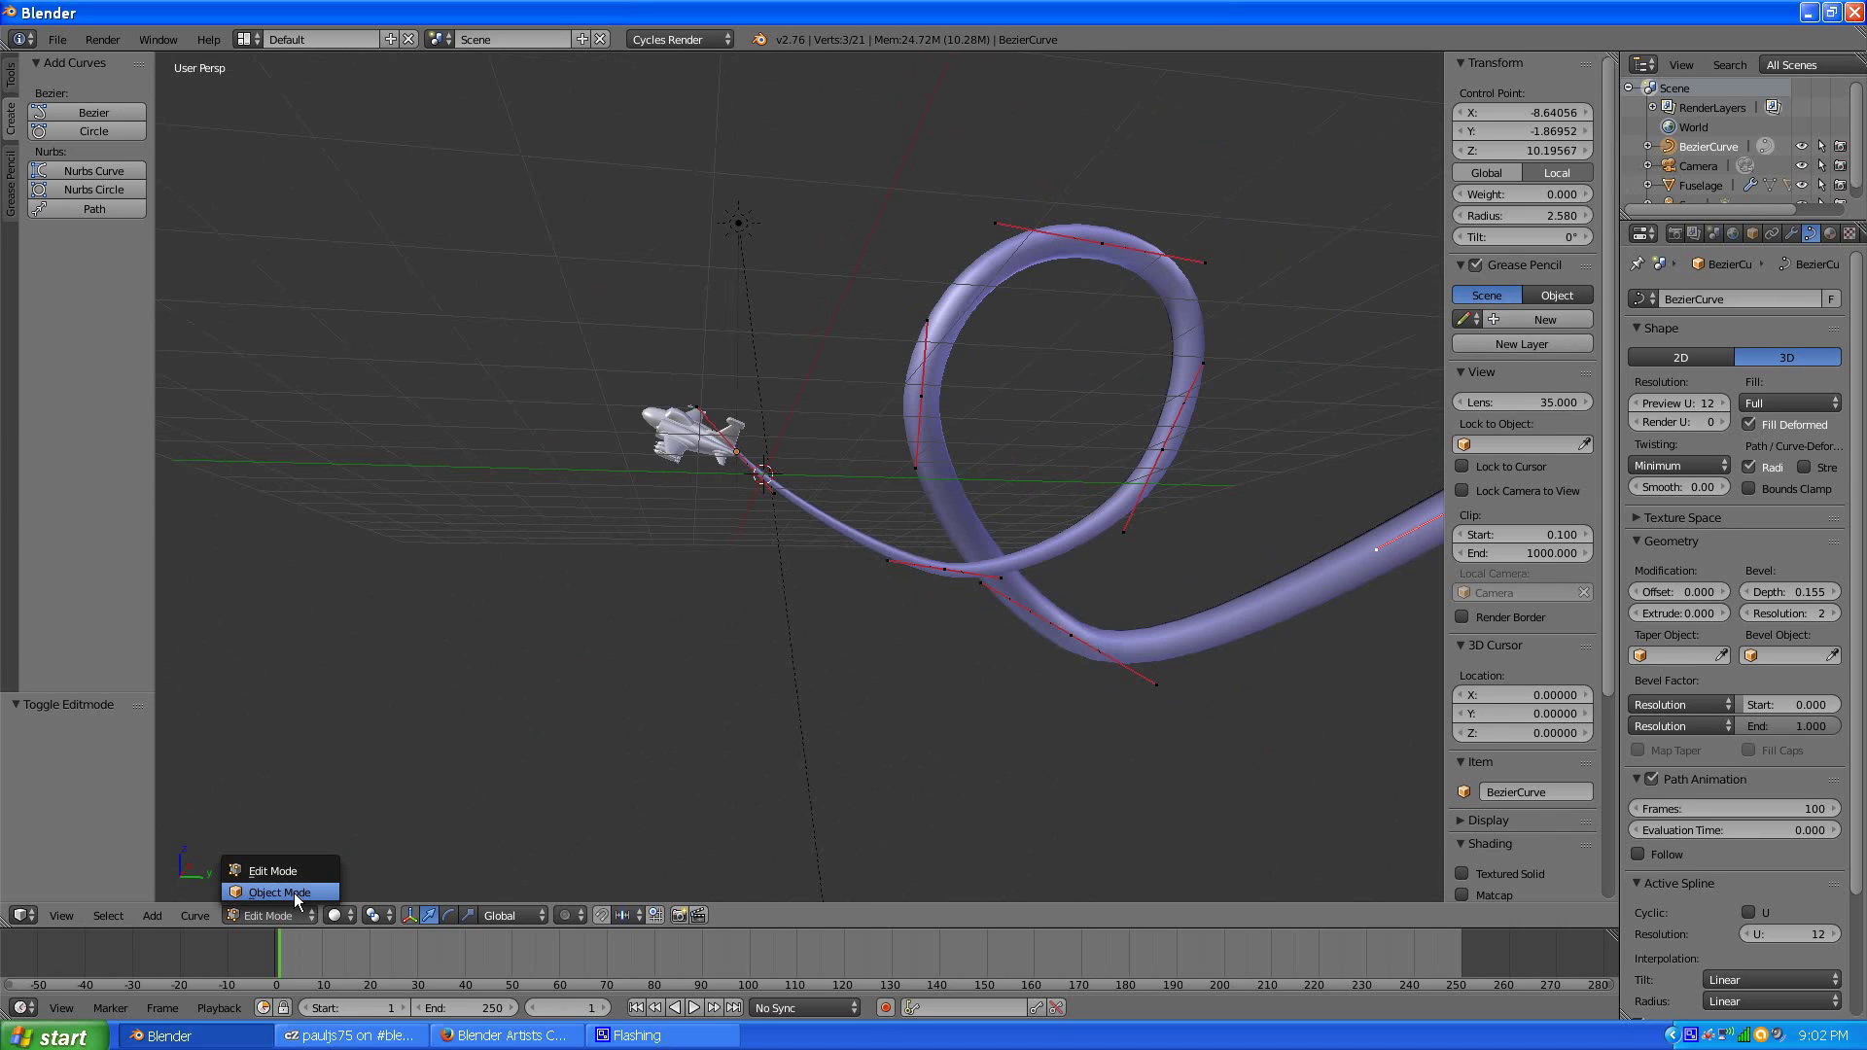
pyautogui.click(294, 893)
# - Duplicate the smoke-trail curve in place and move the copy to layer 11, the first layer of the second block
pyautogui.moveTo(702, 667); pyautogui.dragTo(799, 739, button='middle')
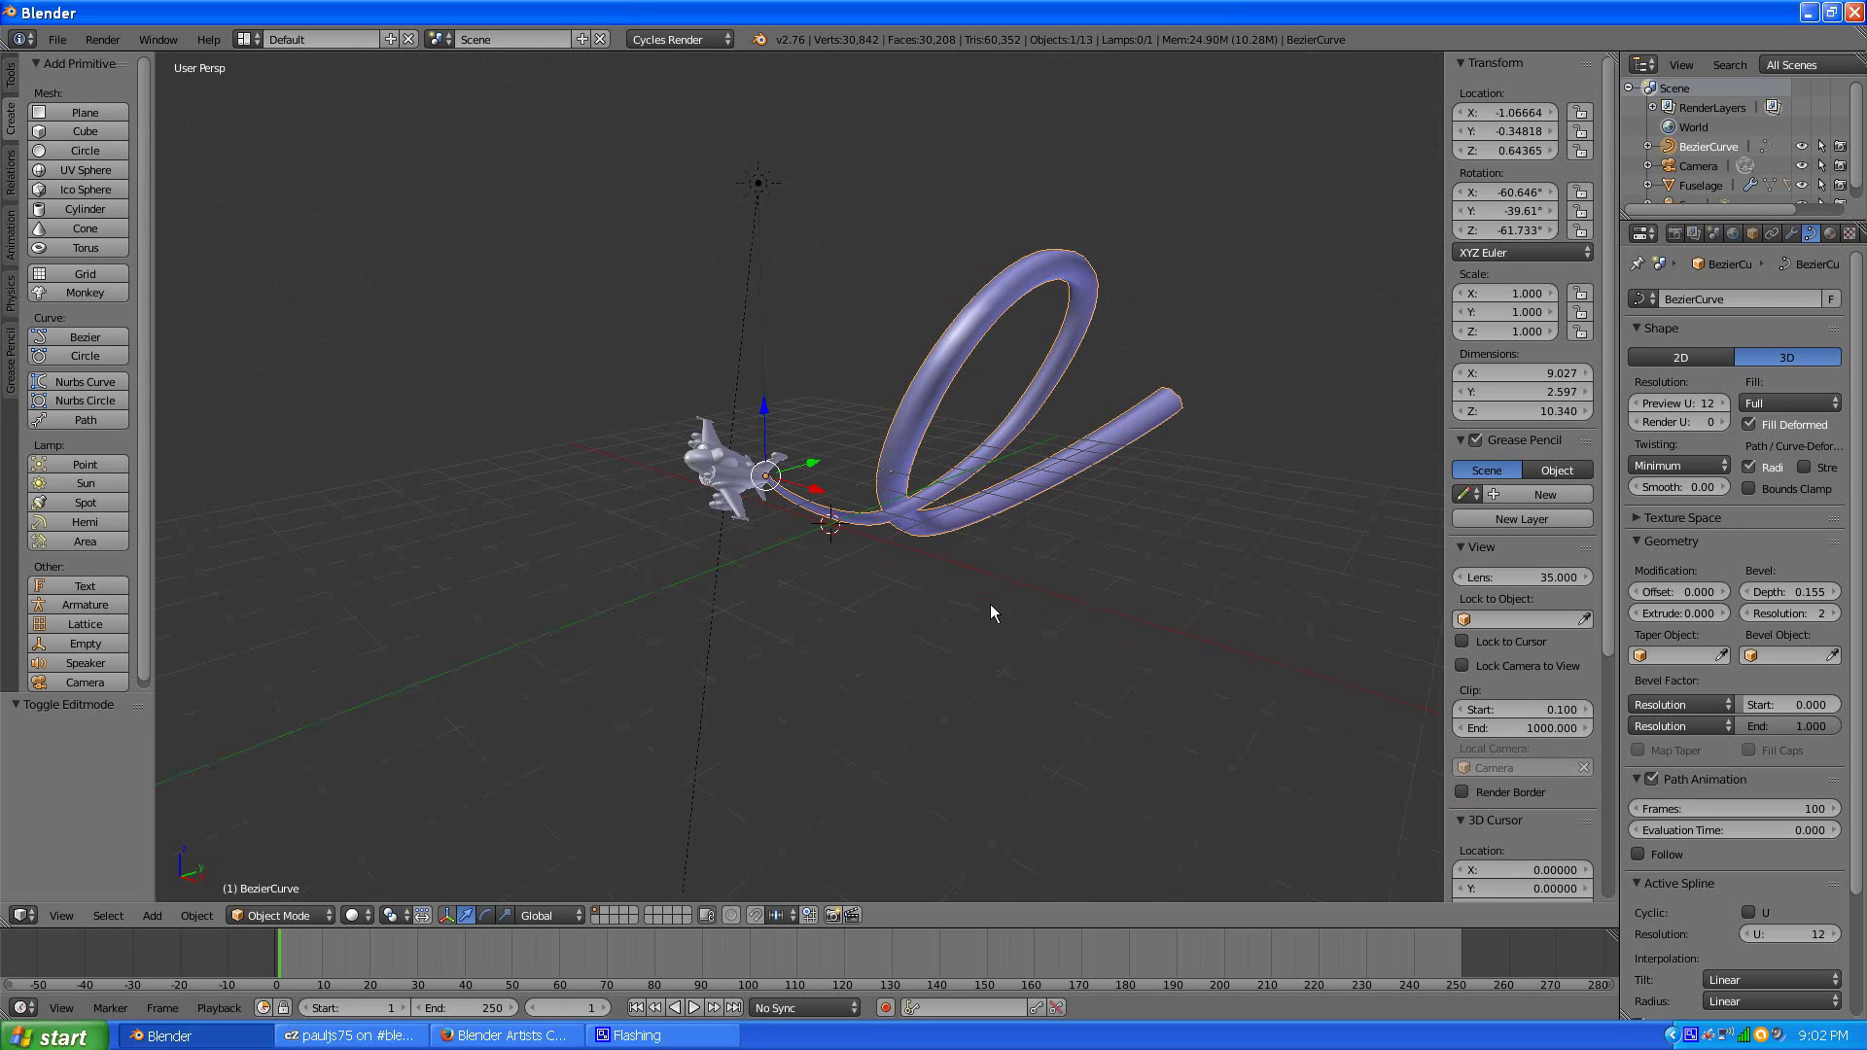
pyautogui.scroll(5, 990, 608)
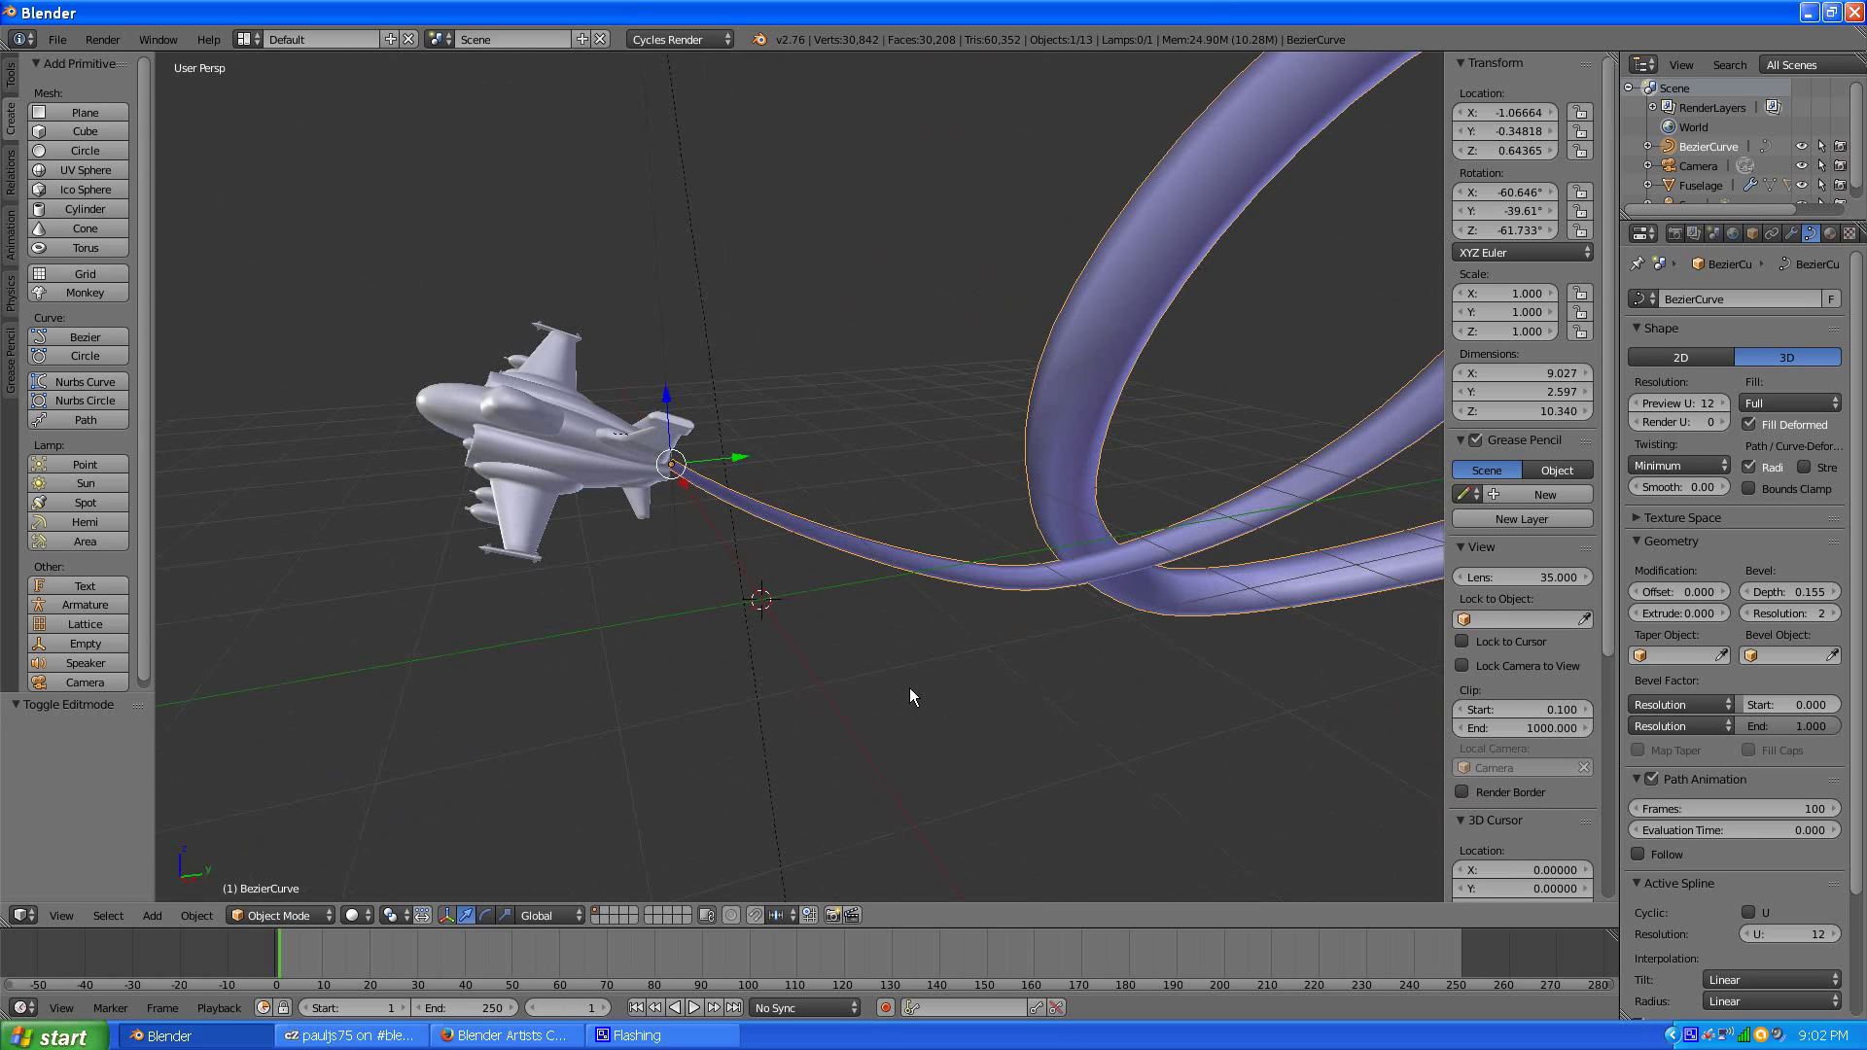
pyautogui.hotkey('shift', 'd')
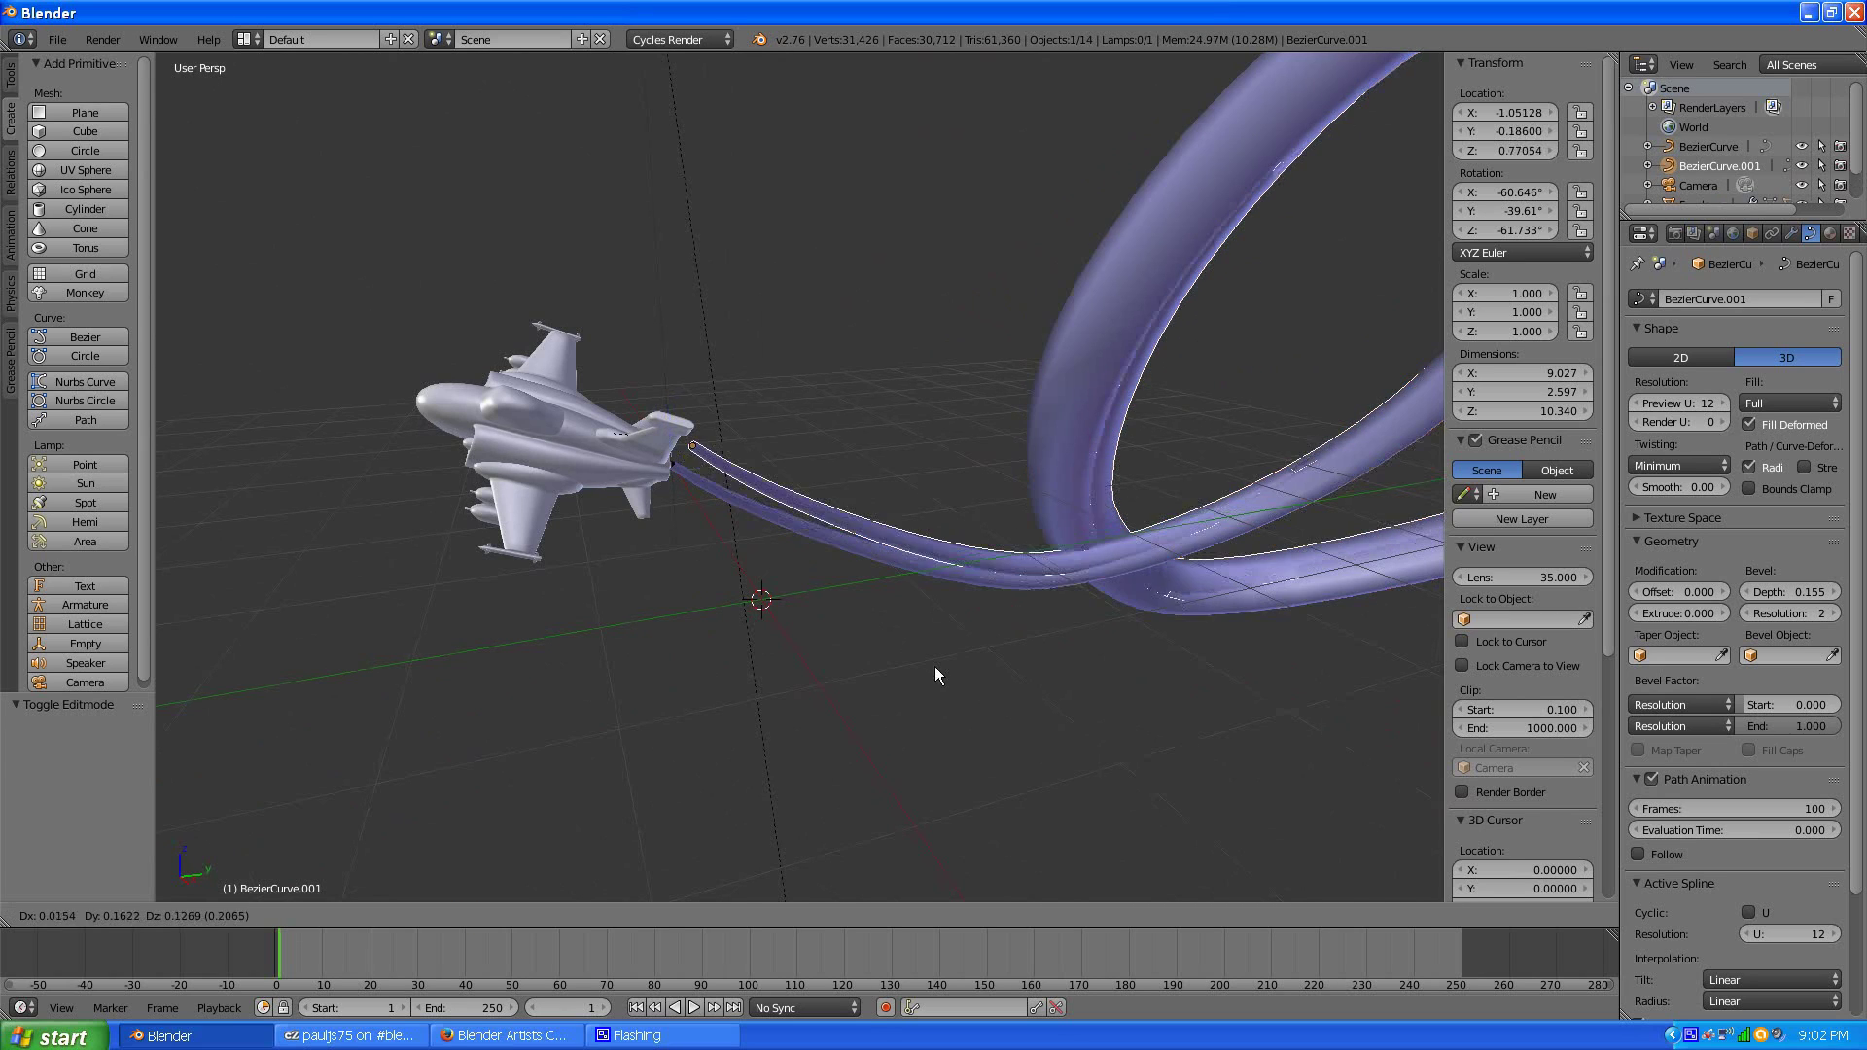
pyautogui.rightClick(924, 680)
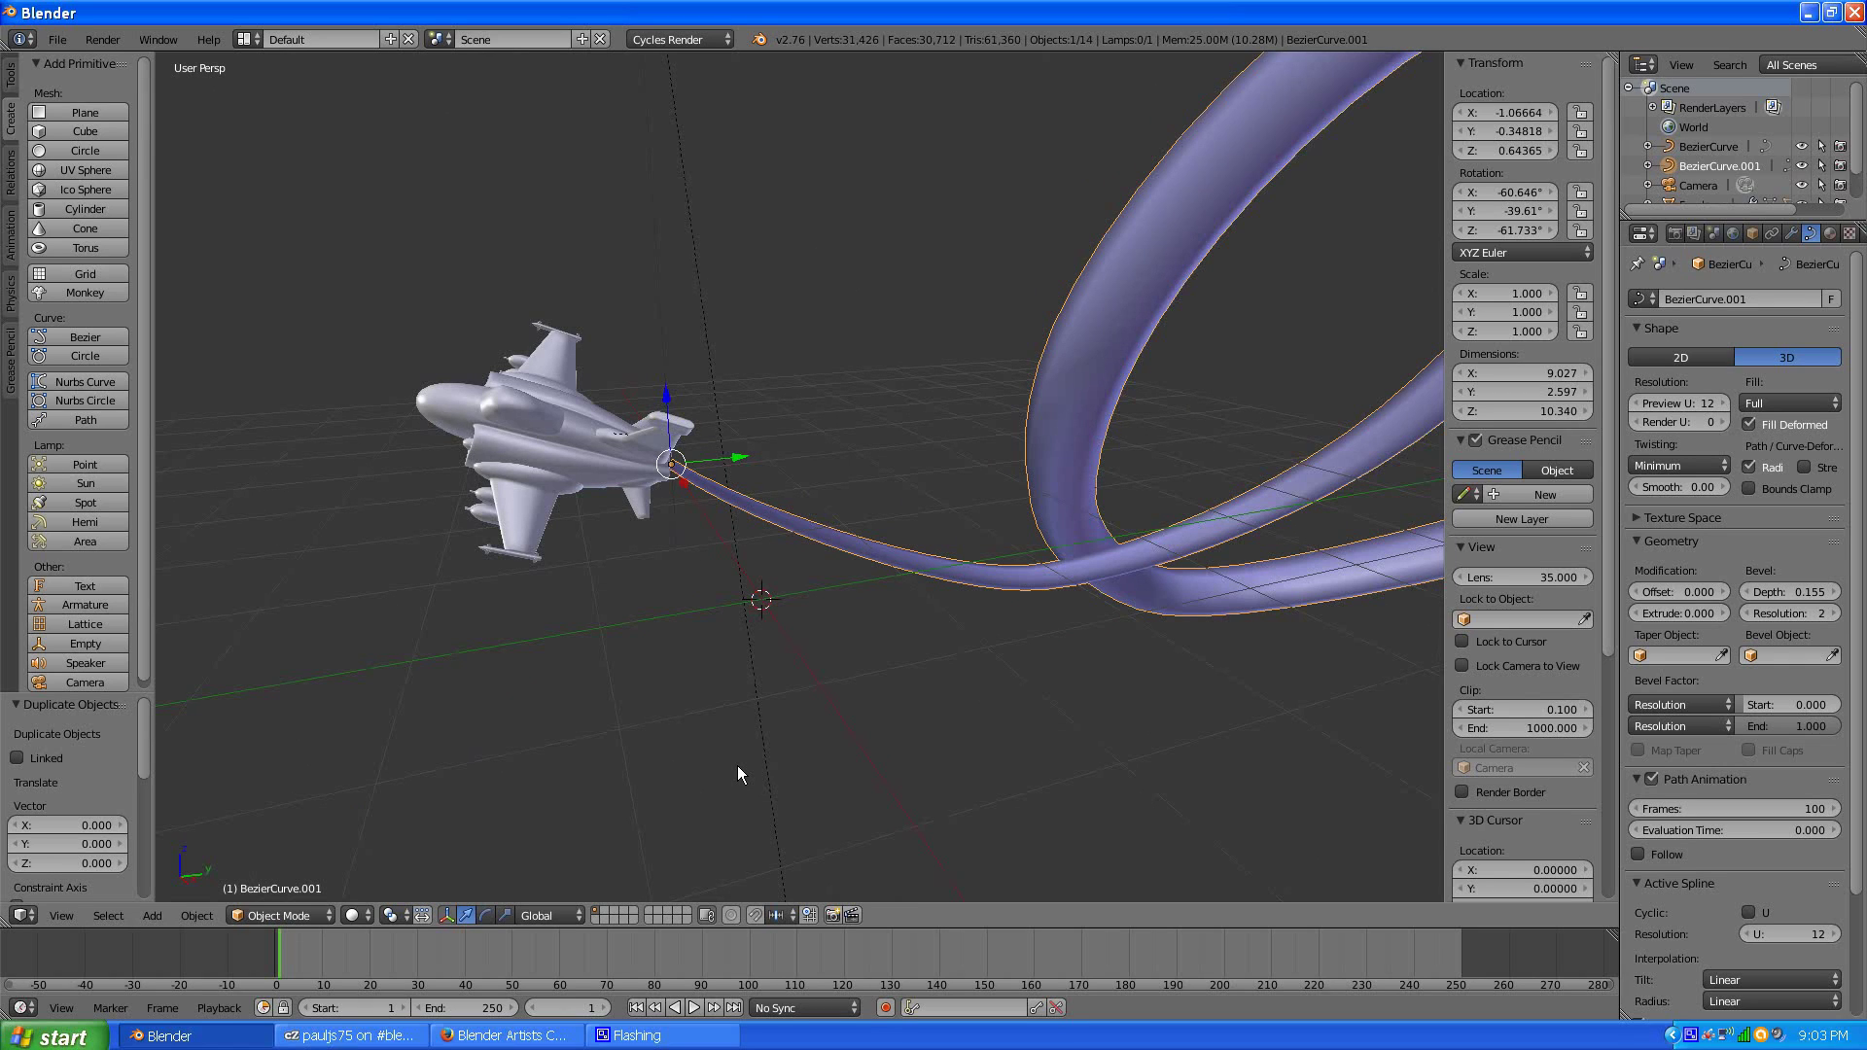
pyautogui.press('m')
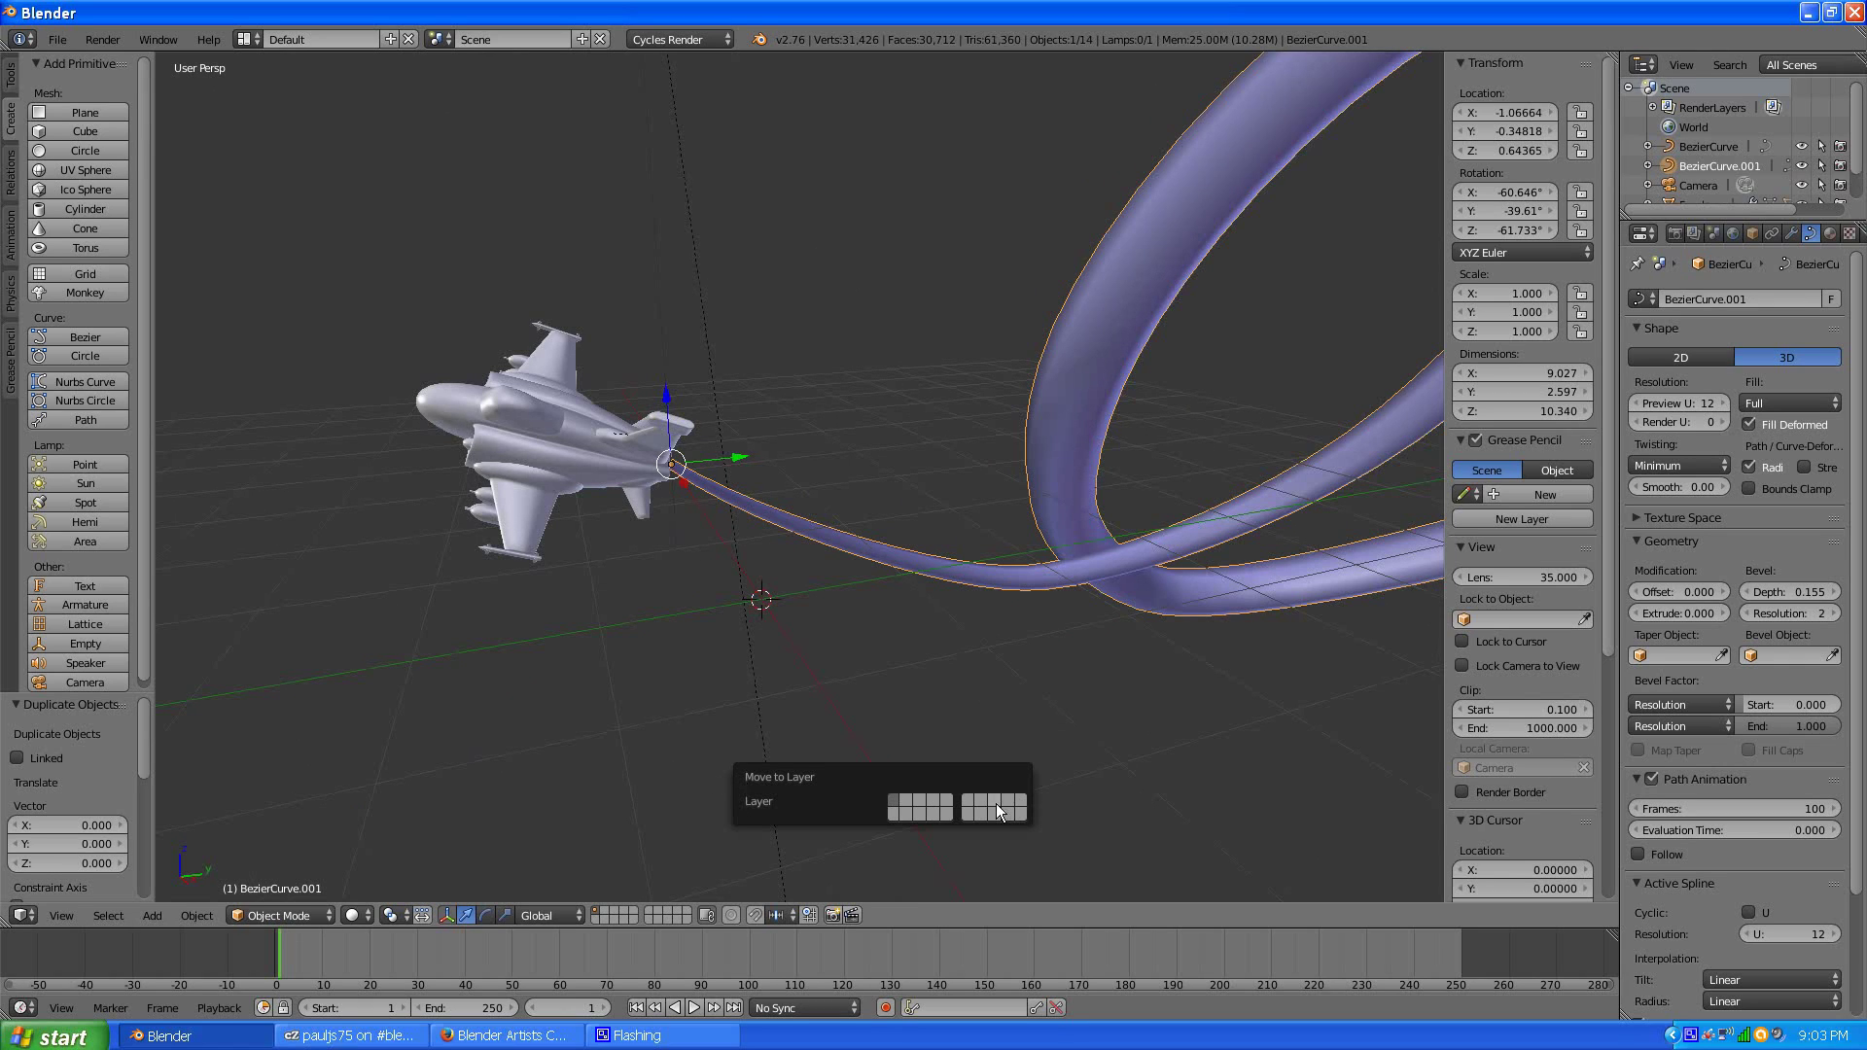
pyautogui.click(972, 803)
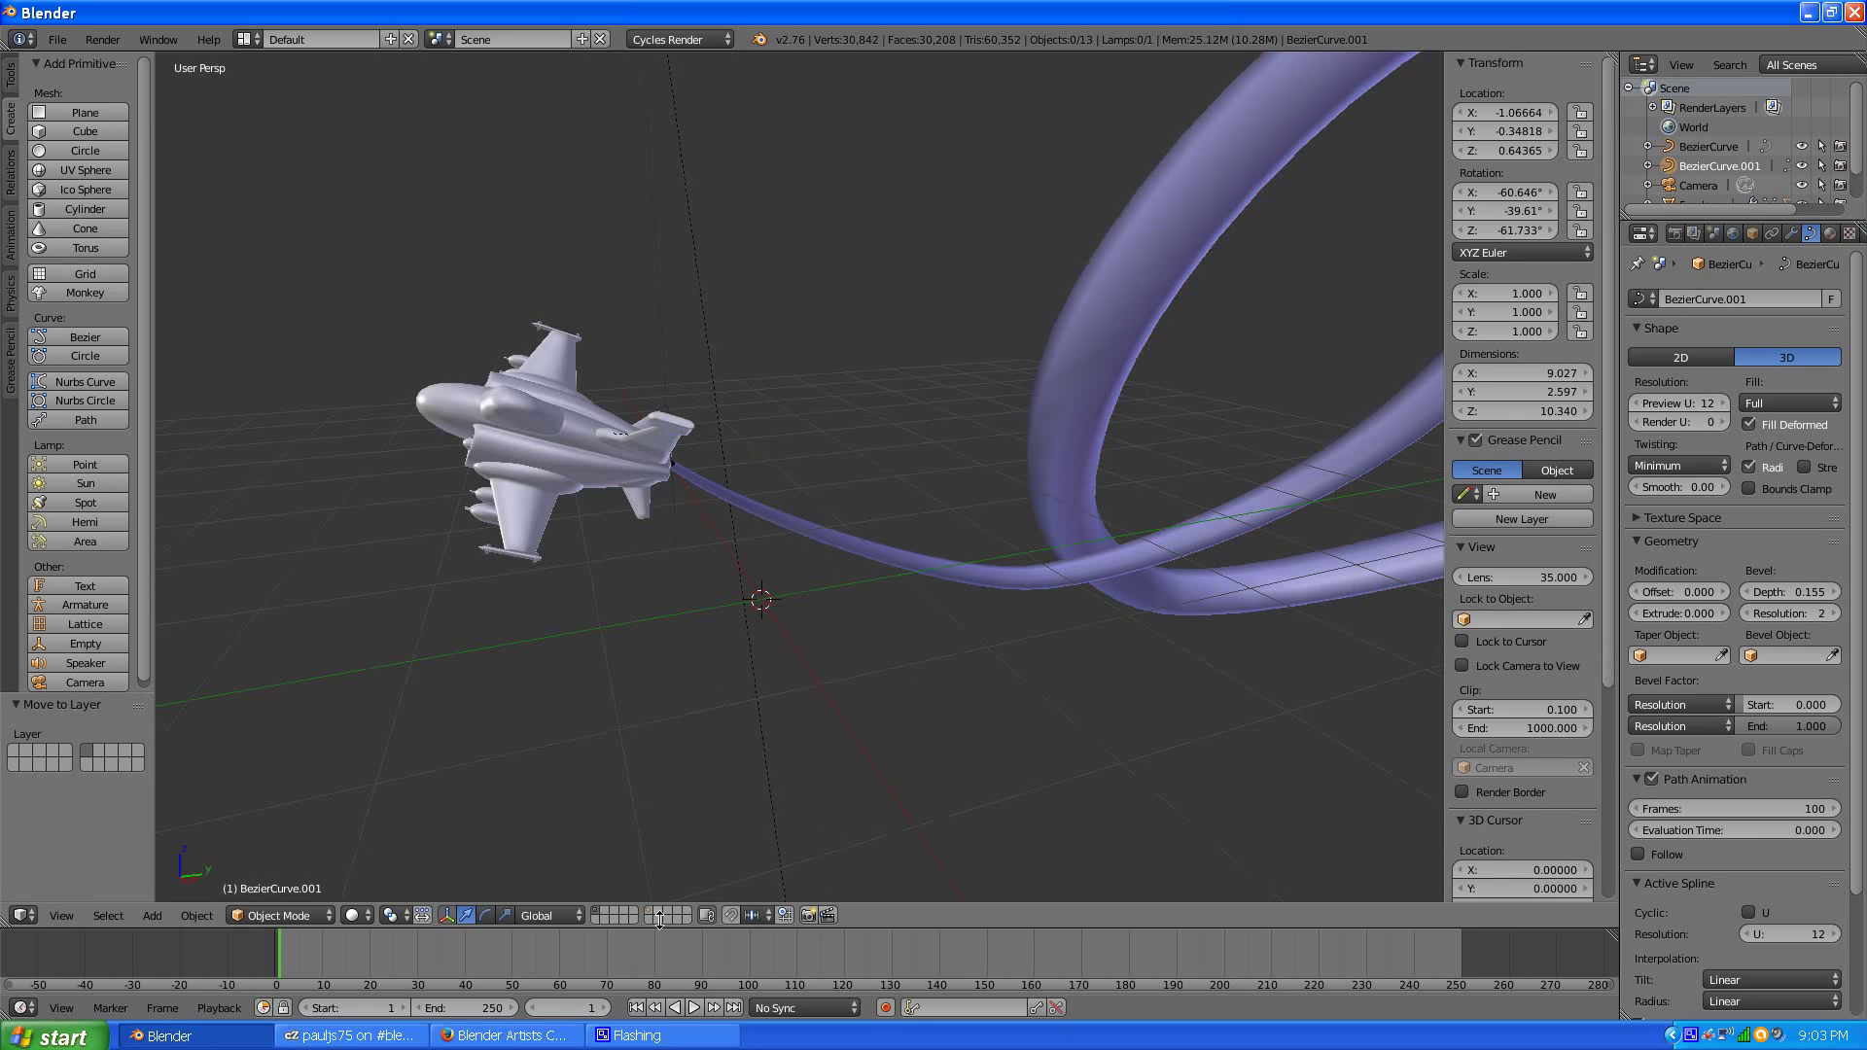
# - Select the original smoke-trail curve behind the jet and convert it to a mesh
pyautogui.rightClick(773, 514)
pyautogui.moveTo(595, 616); pyautogui.dragTo(739, 612, button='middle')
pyautogui.moveTo(831, 472); pyautogui.dragTo(748, 476, button='middle')
pyautogui.scroll(-2, 745, 479)
pyautogui.scroll(3, 746, 479)
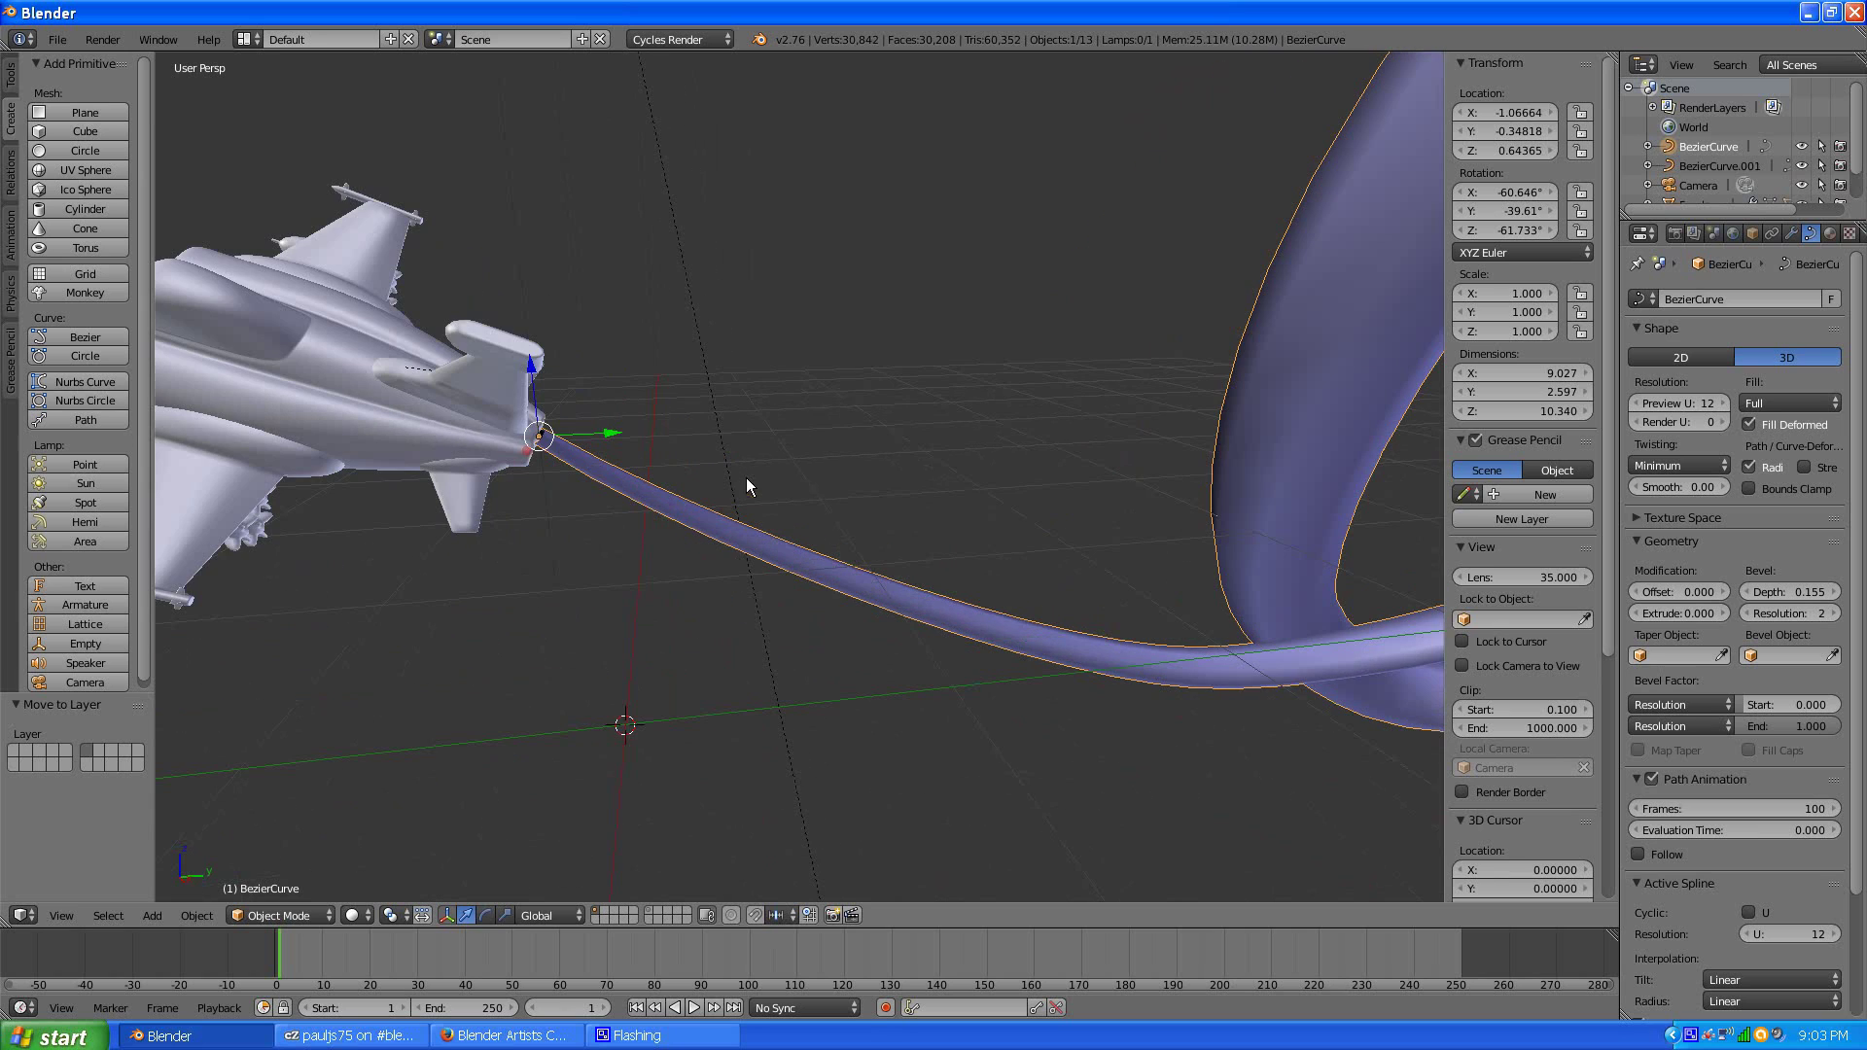
pyautogui.moveTo(531, 662); pyautogui.dragTo(680, 571, button='middle')
pyautogui.scroll(2, 748, 509)
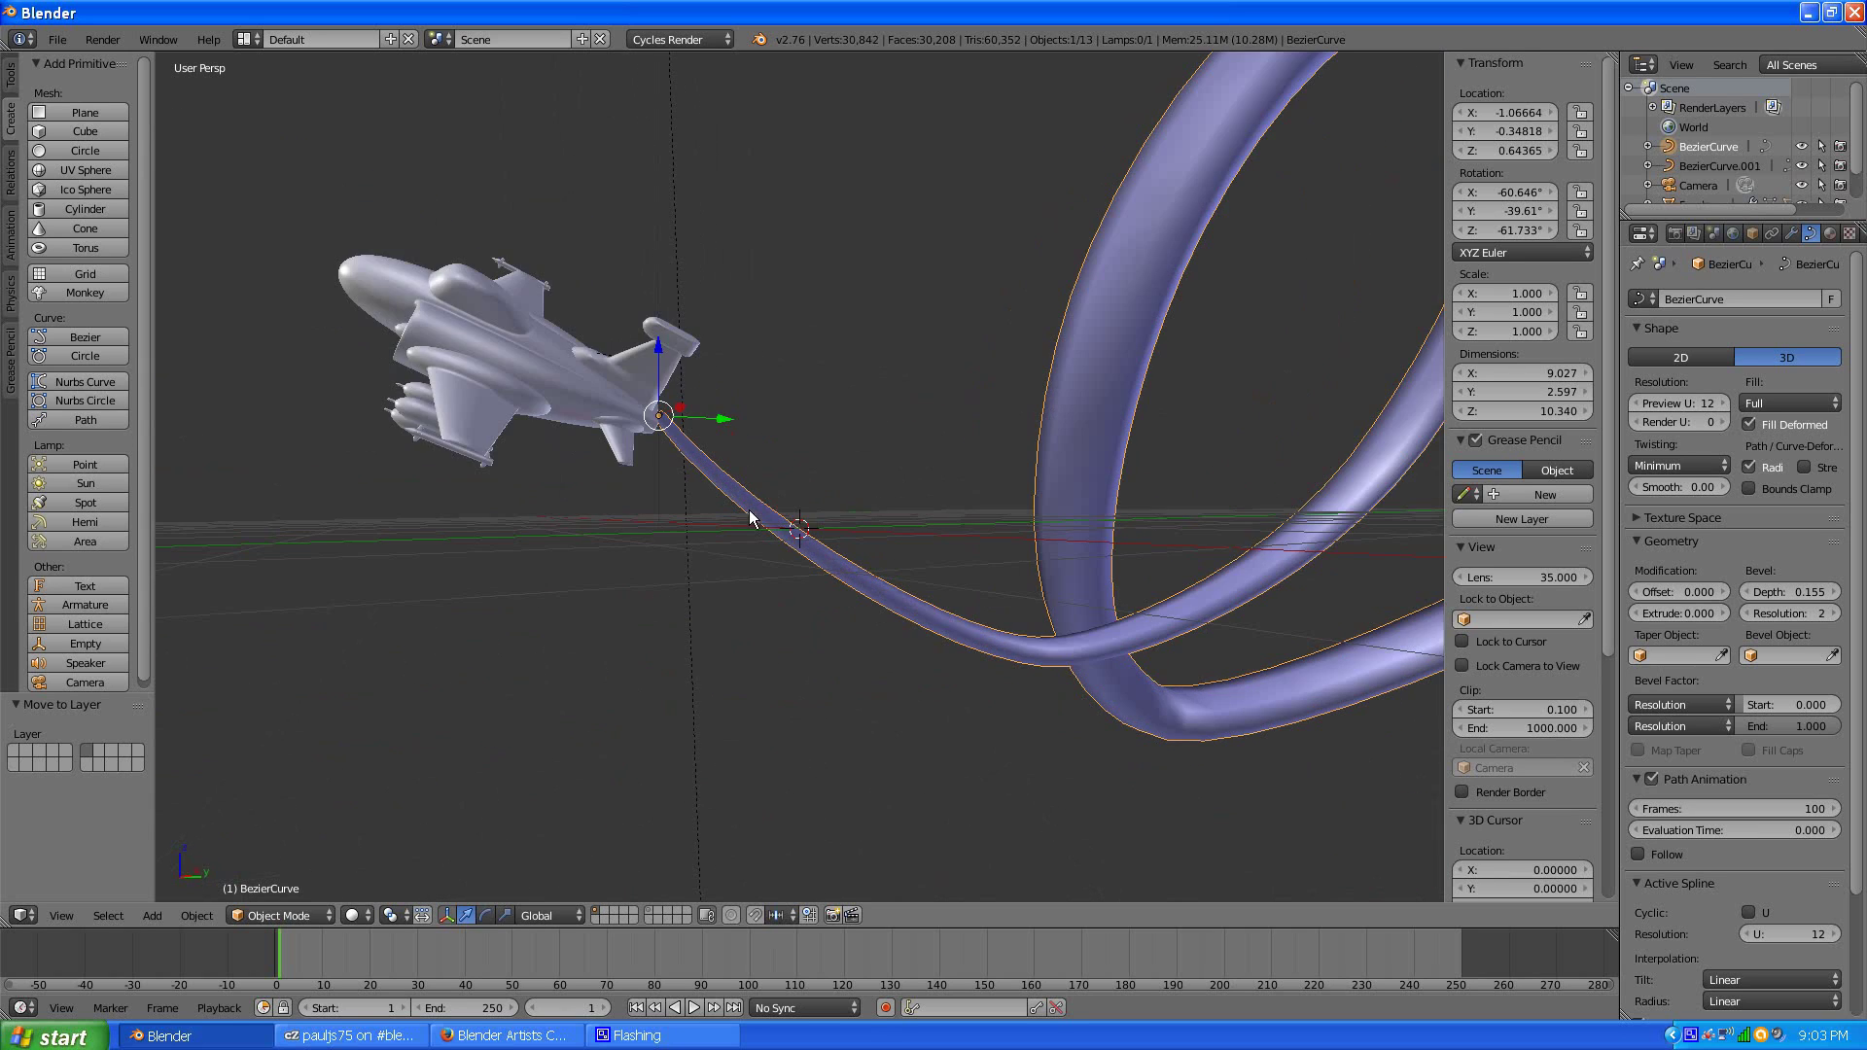
pyautogui.click(197, 915)
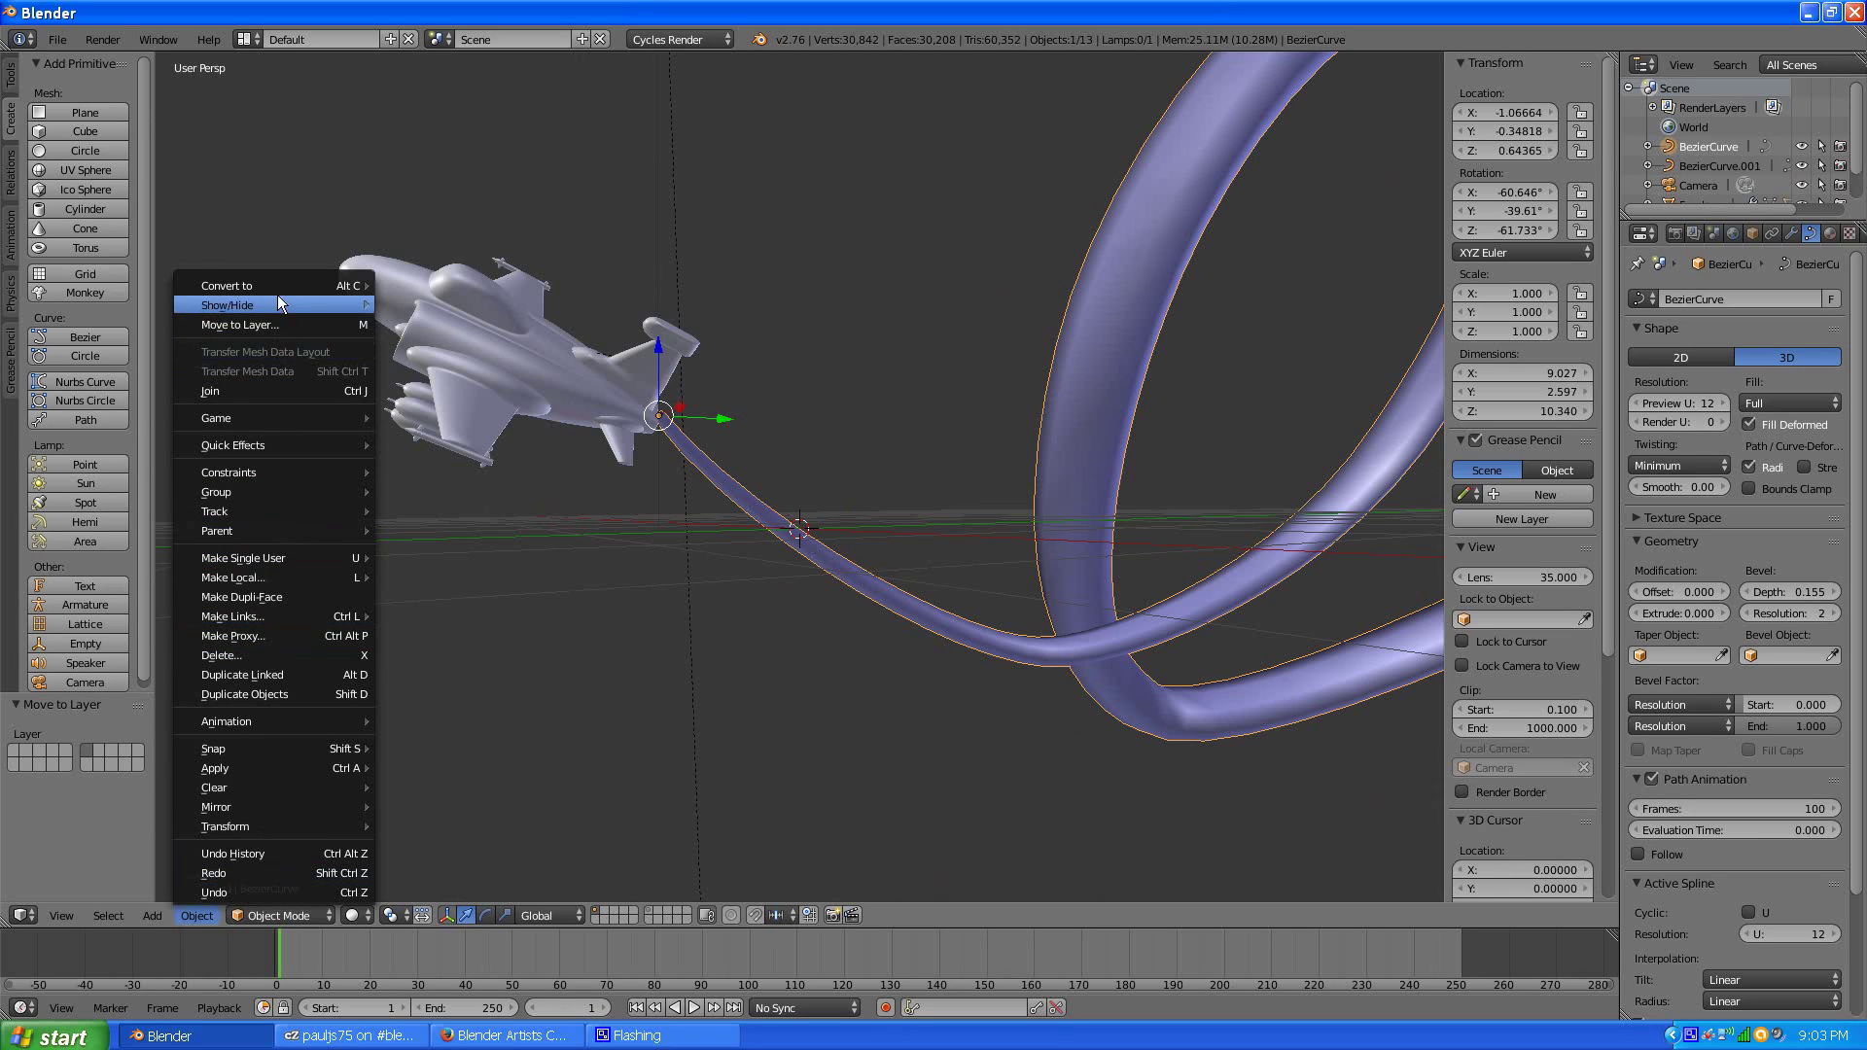
pyautogui.moveTo(277, 292)
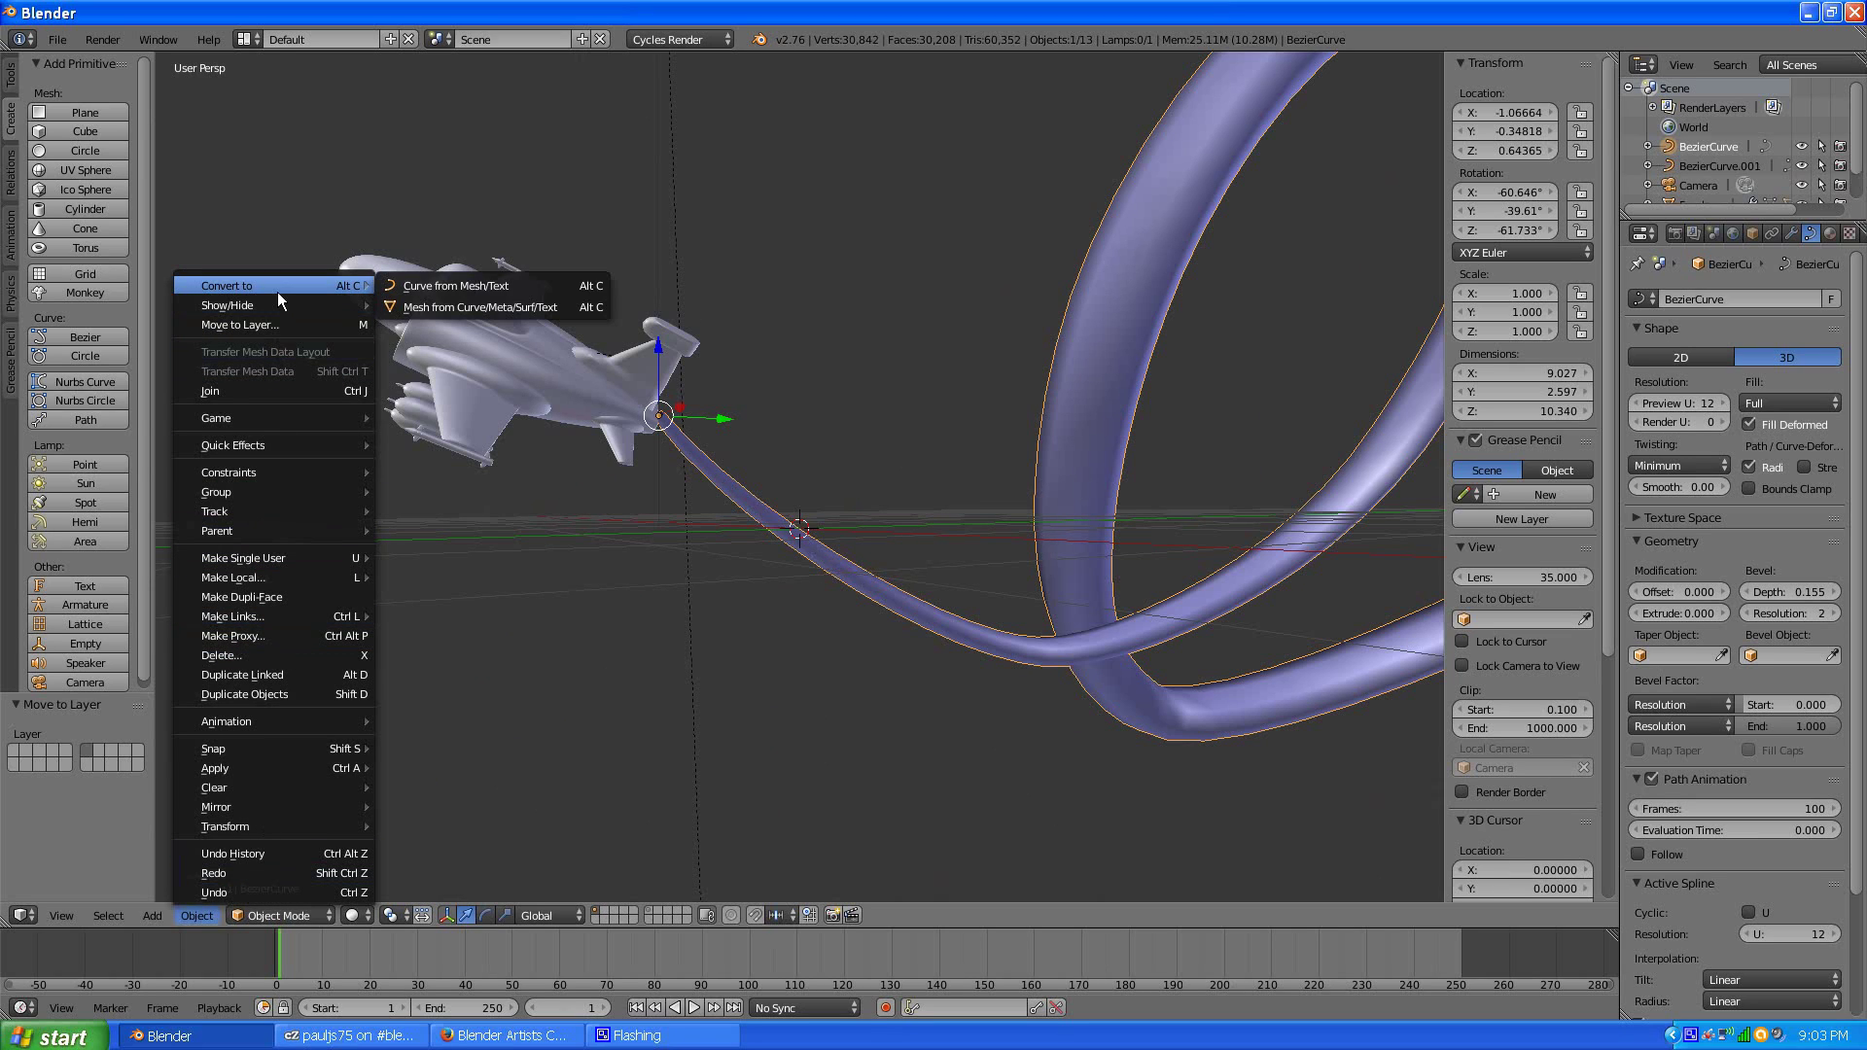
pyautogui.click(448, 307)
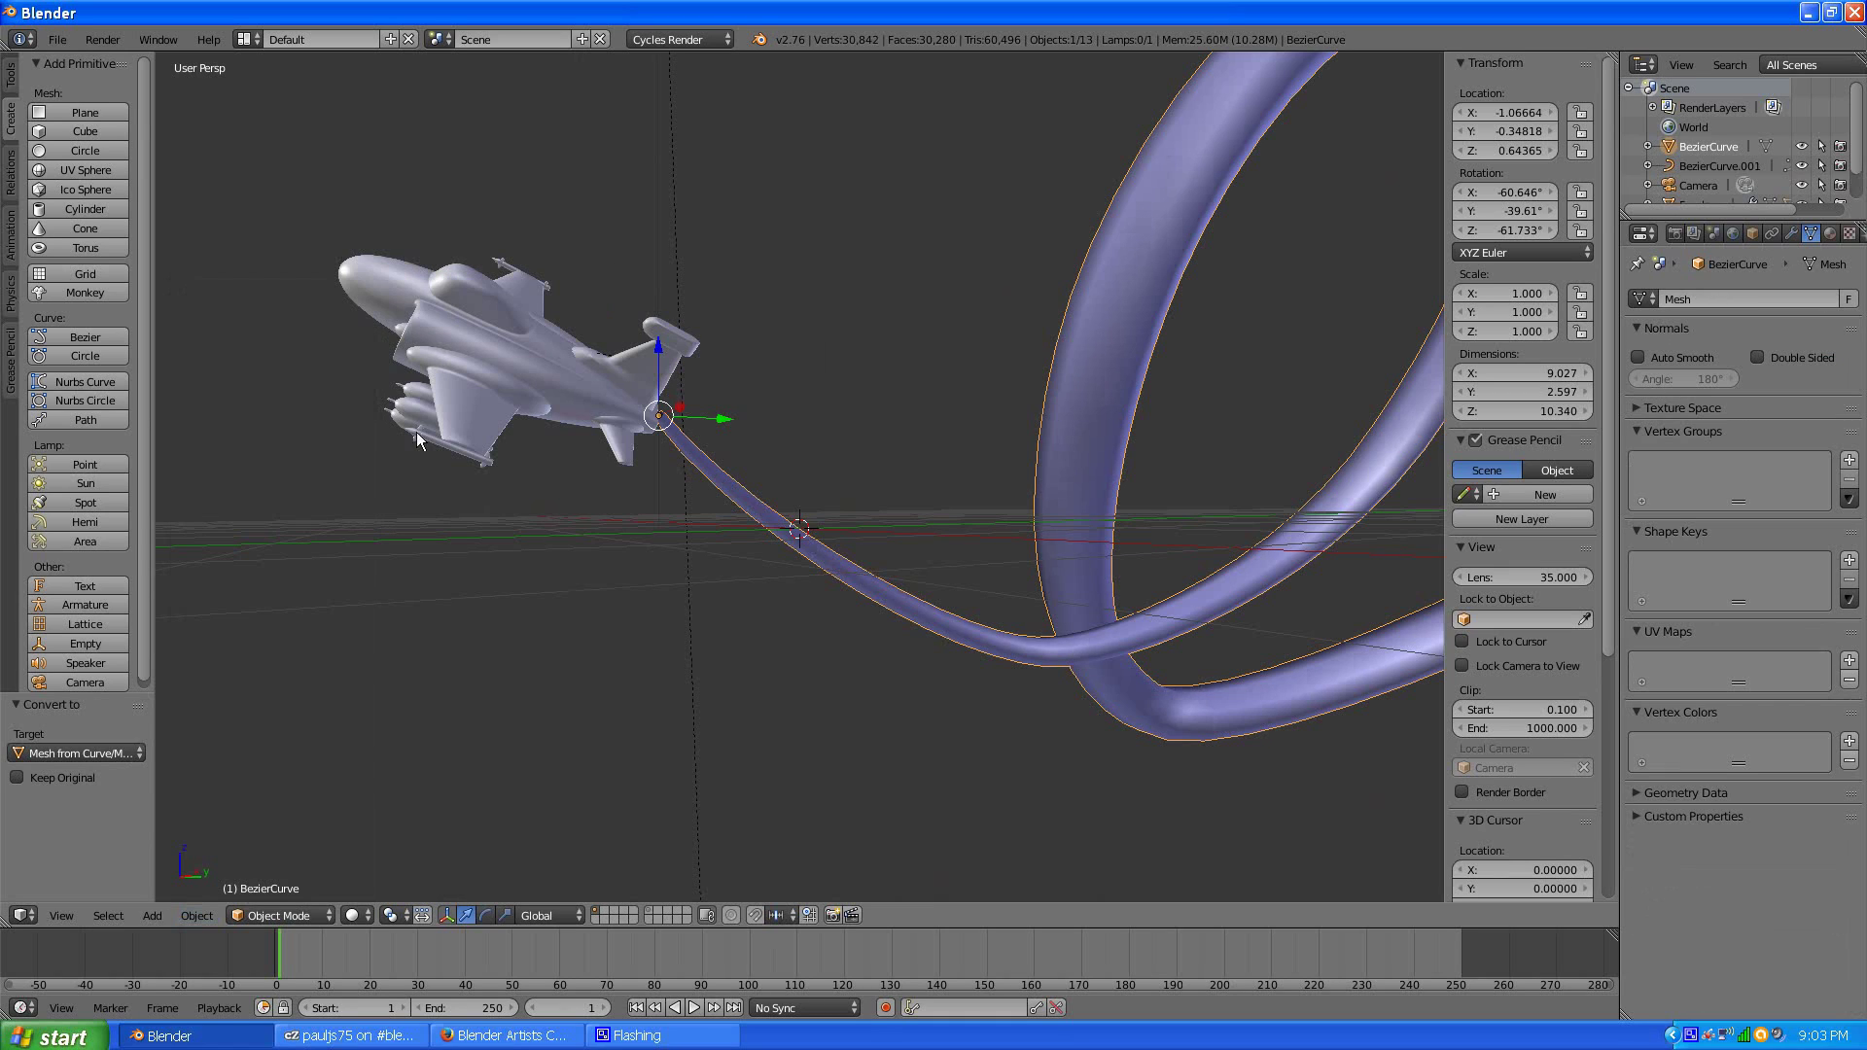
# - Inspect the converted trail's mesh geometry in Edit Mode and return to Object Mode
pyautogui.click(282, 914)
pyautogui.click(276, 869)
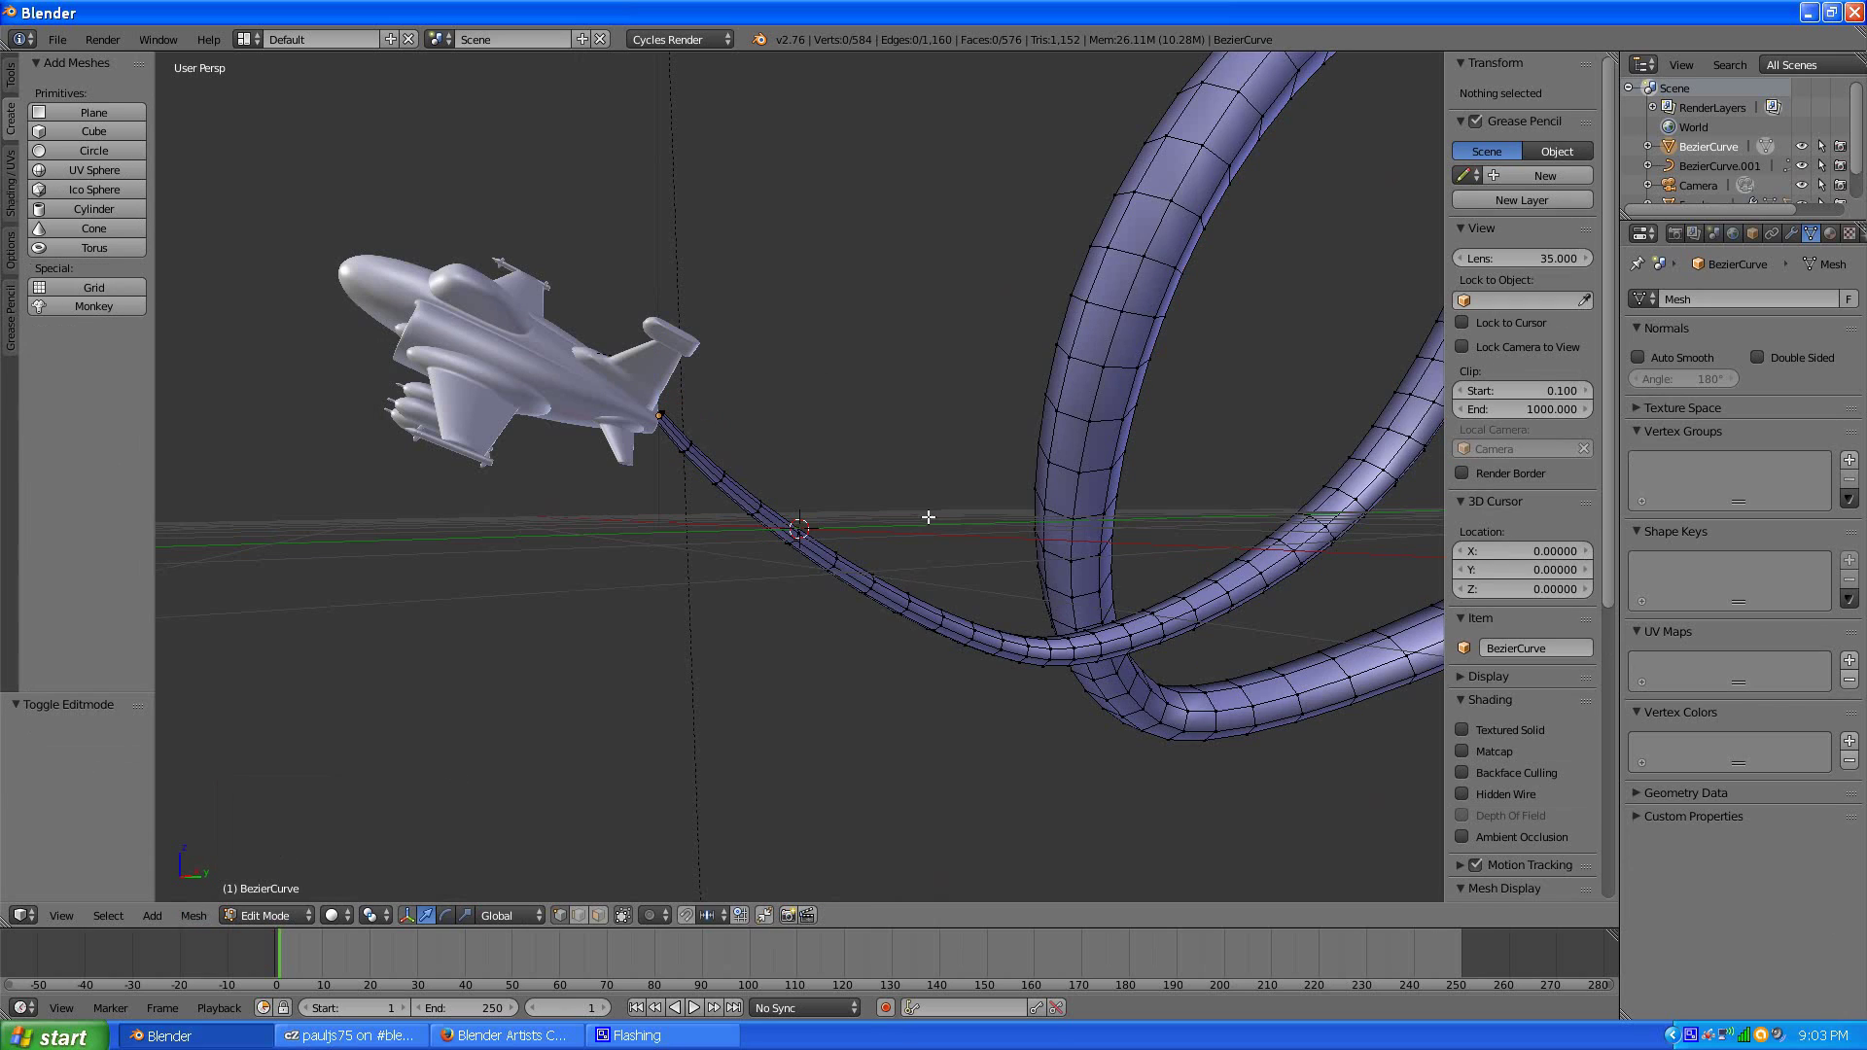
pyautogui.click(284, 915)
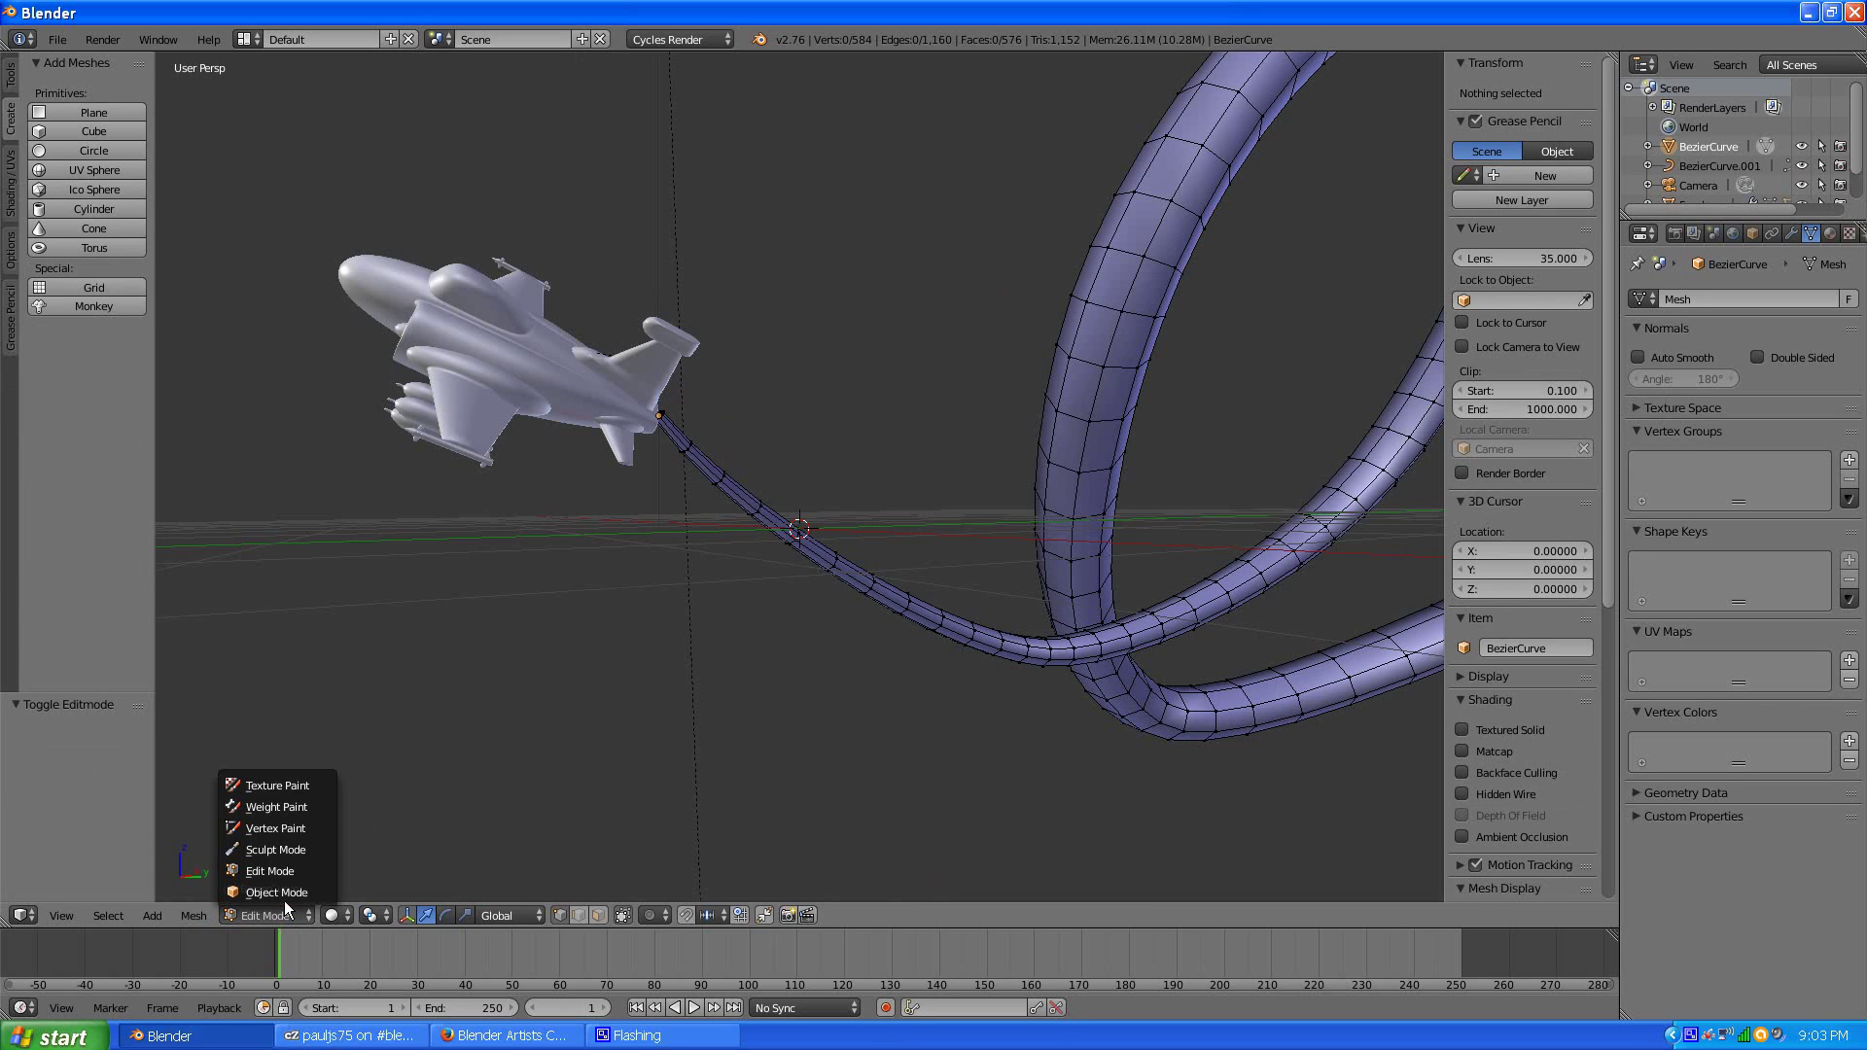
pyautogui.click(284, 900)
# - Snap the 3D cursor to the scene center
pyautogui.scroll(-5, 656, 621)
pyautogui.moveTo(655, 622); pyautogui.dragTo(964, 526, button='middle')
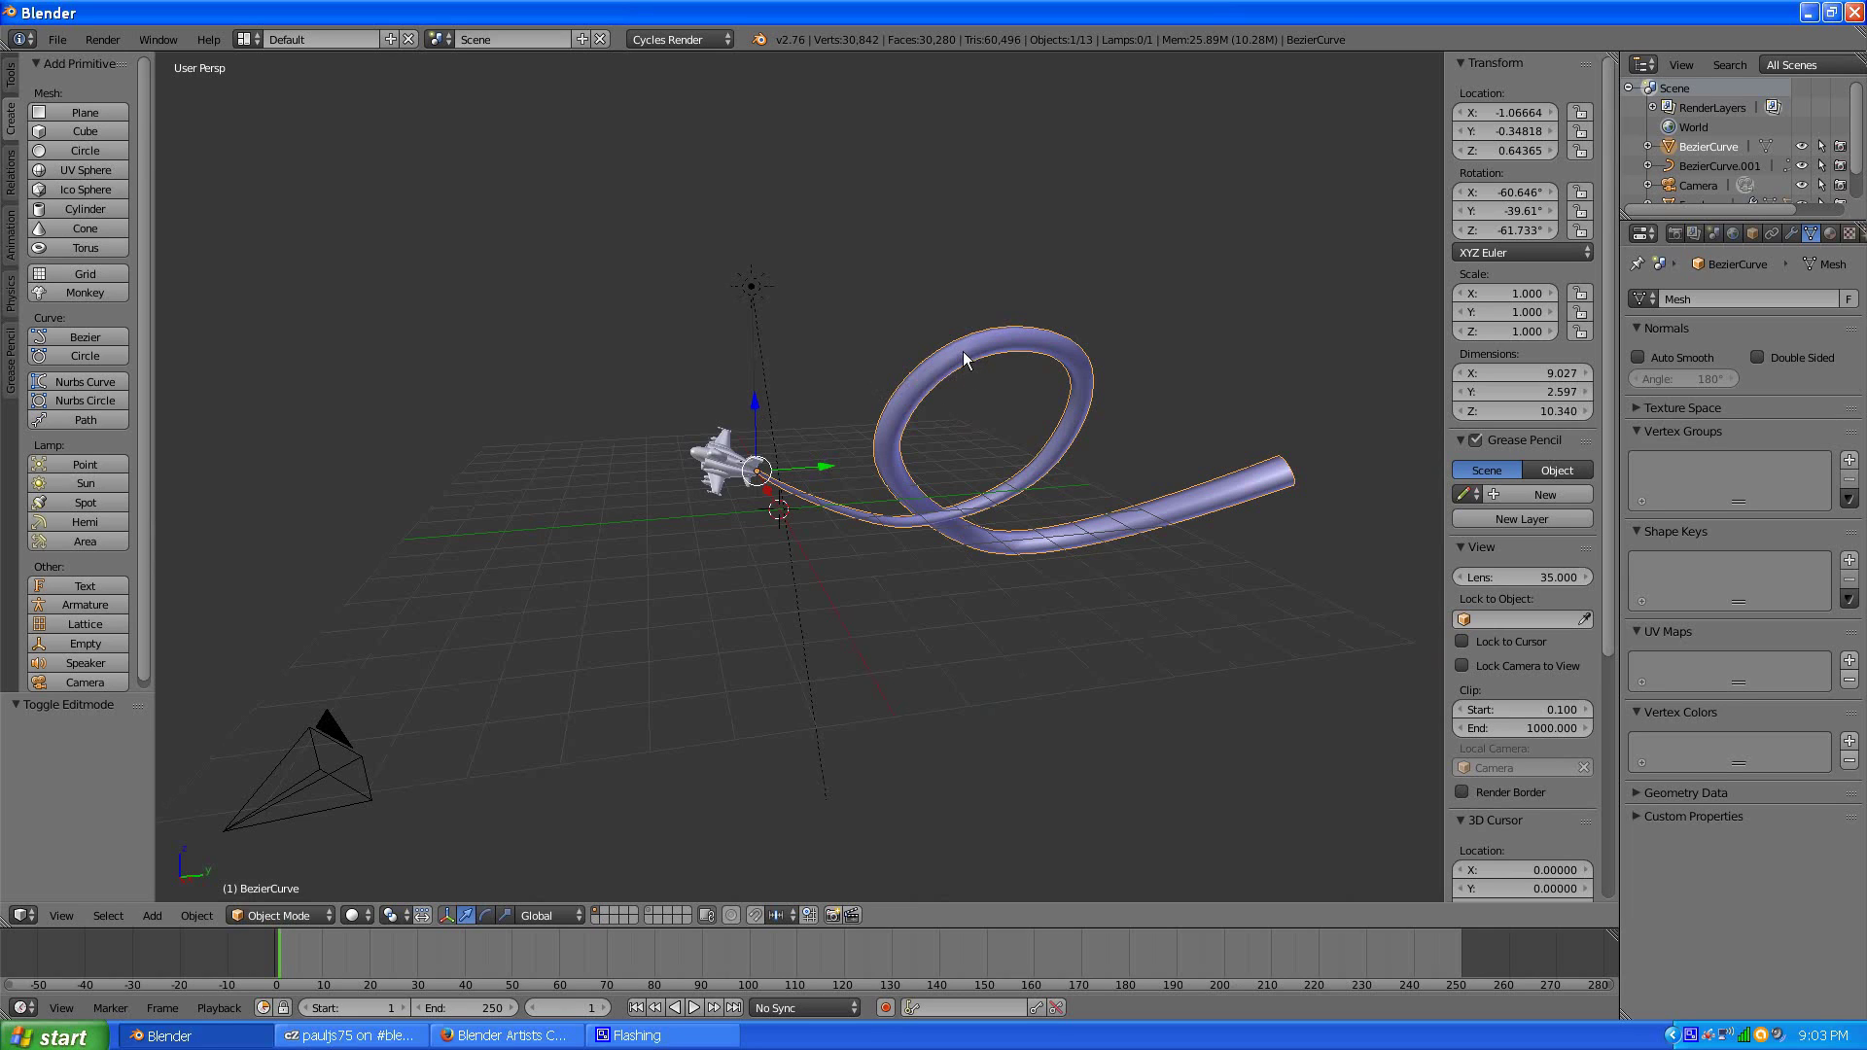
pyautogui.hotkey('shift', 's')
pyautogui.click(912, 453)
pyautogui.scroll(2, 977, 515)
pyautogui.scroll(1, 977, 515)
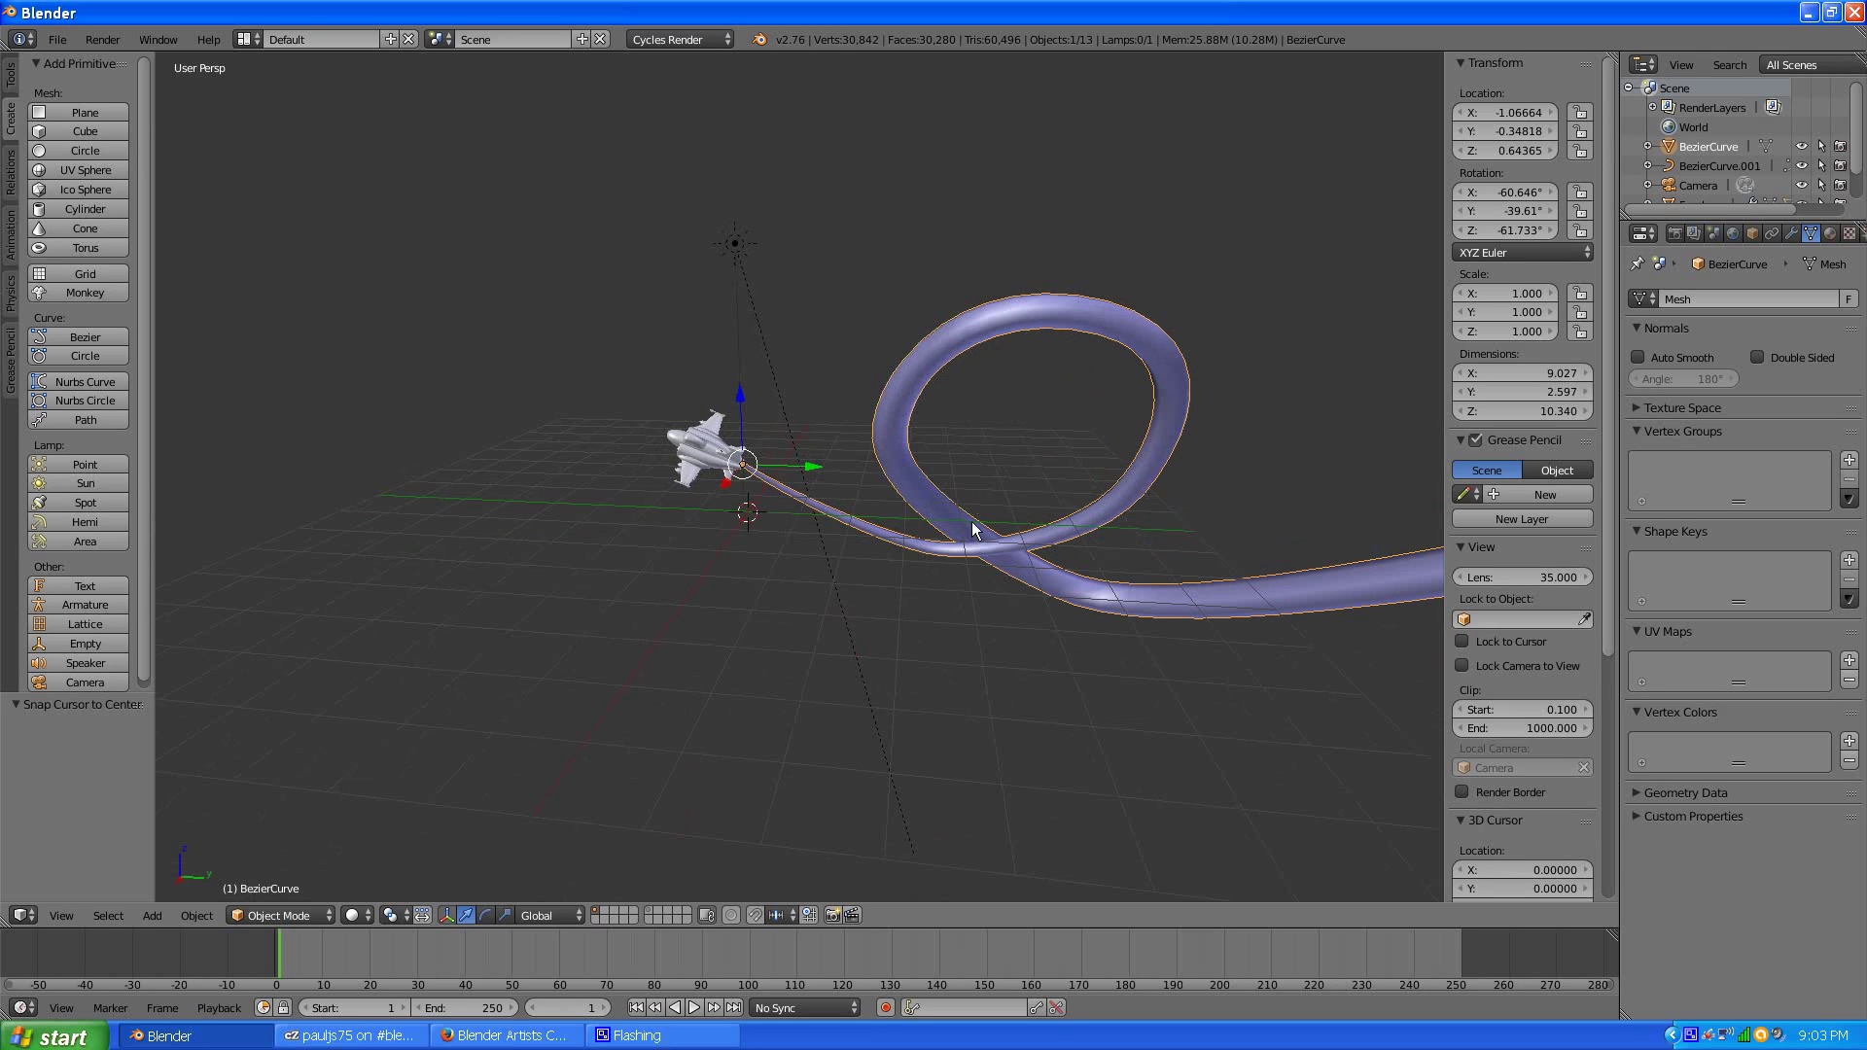
# - Place the 3D cursor near the middle of the smoke trail's loop and add a cube there
pyautogui.moveTo(838, 563); pyautogui.dragTo(884, 646, button='middle')
pyautogui.moveTo(946, 525)
pyautogui.mouseDown(button='middle')
pyautogui.moveTo(953, 476)
pyautogui.moveTo(941, 512)
pyautogui.mouseUp(button='middle')
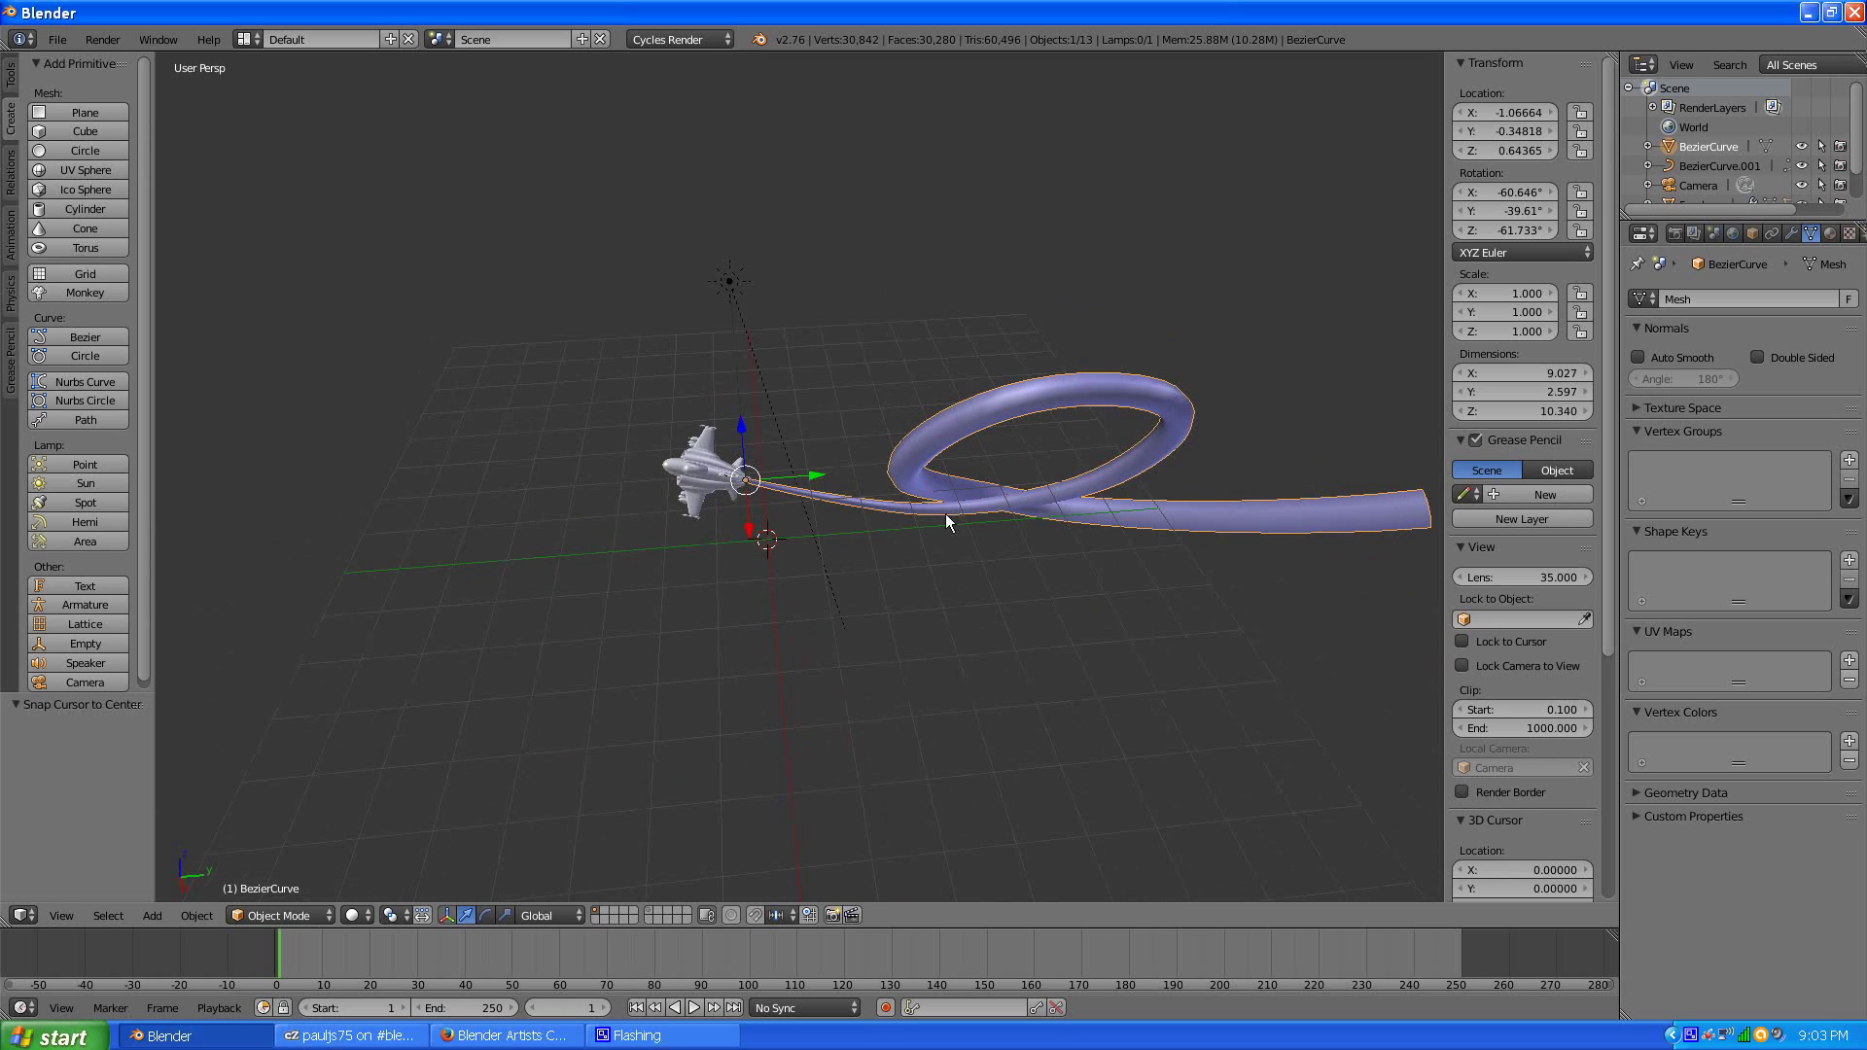
pyautogui.click(1033, 495)
pyautogui.moveTo(963, 593); pyautogui.dragTo(958, 483, button='middle')
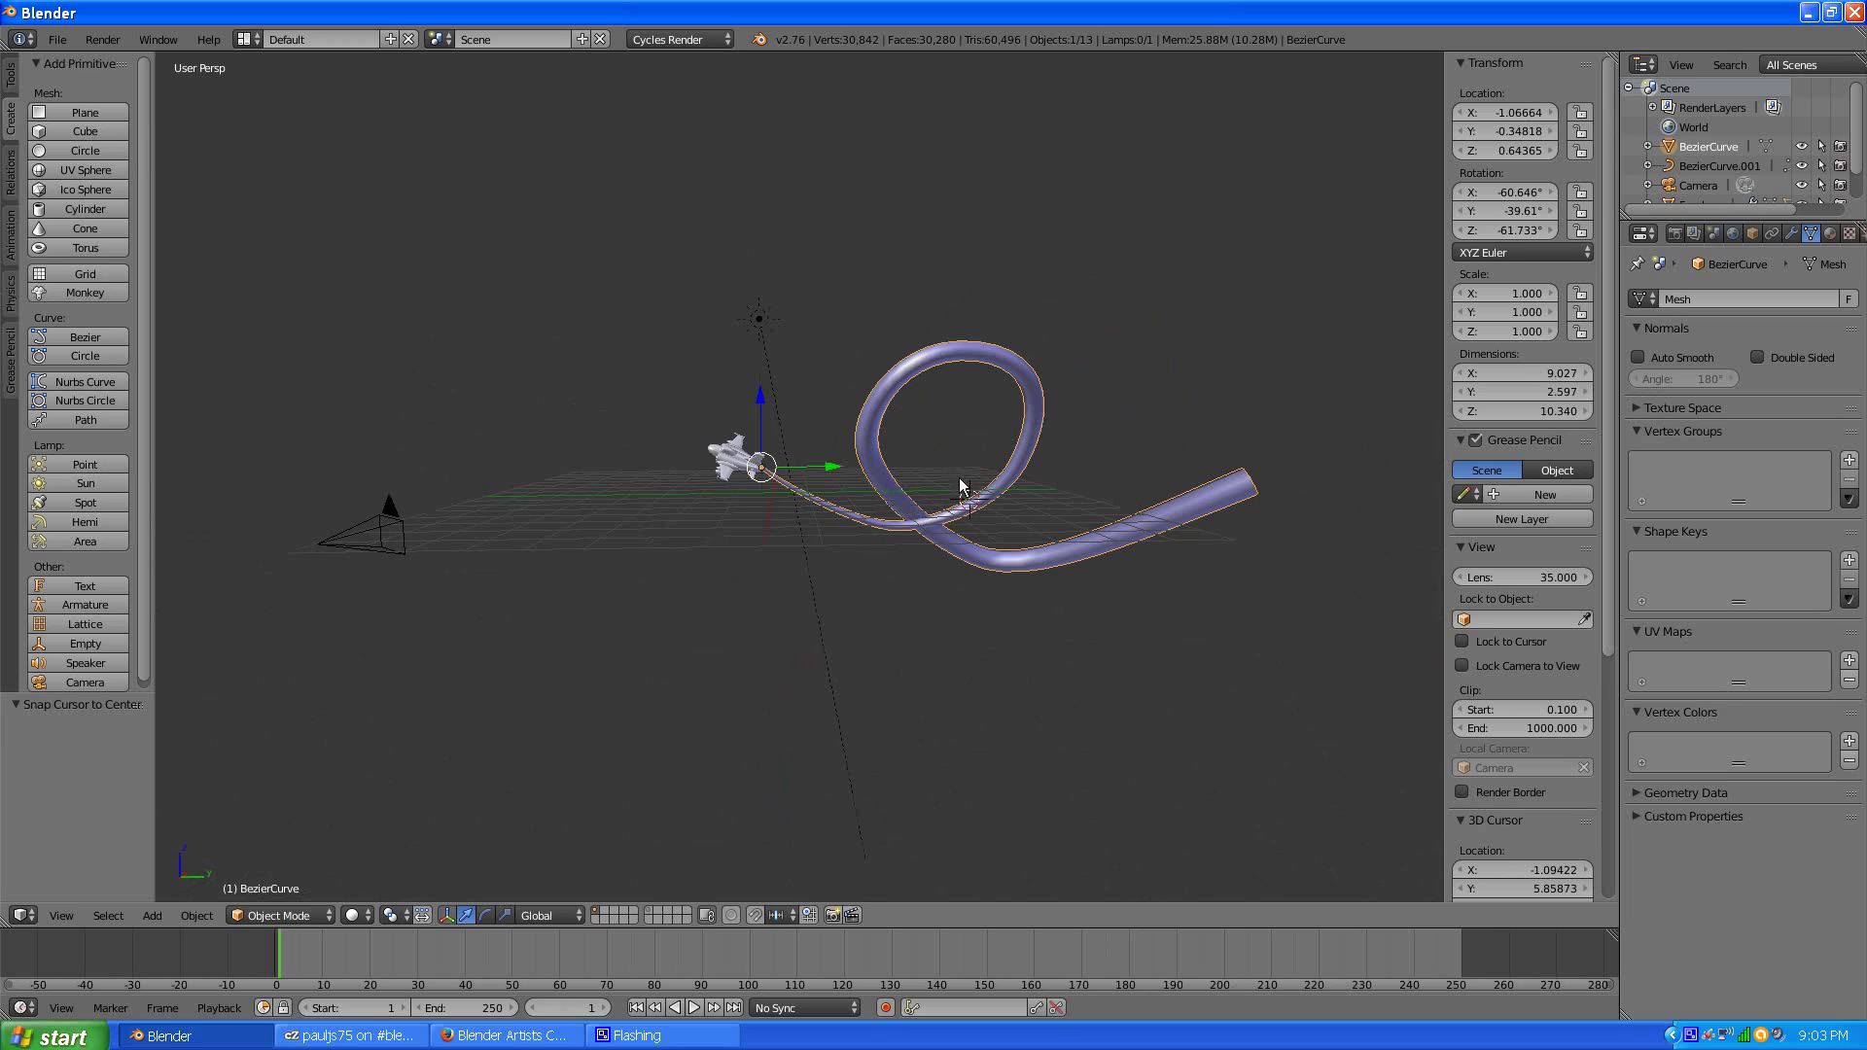
pyautogui.click(85, 131)
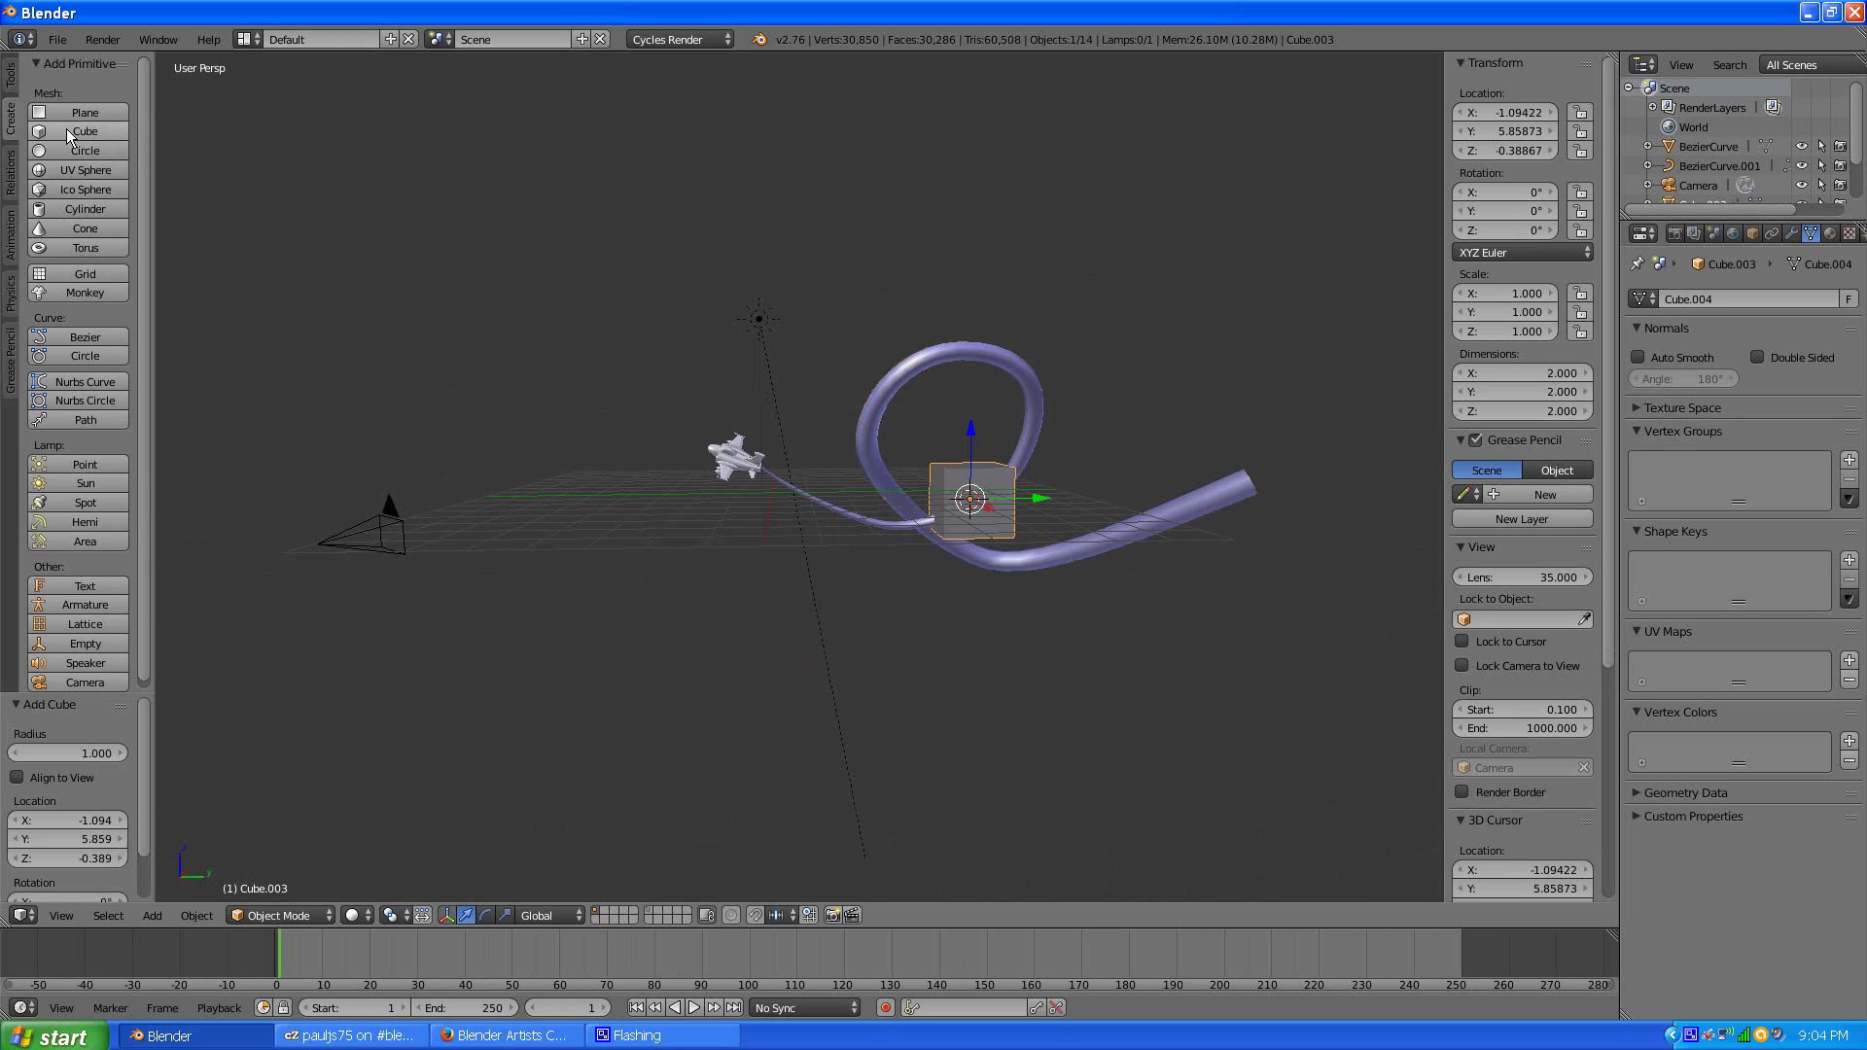
# - Scale the new cube uniformly to about 3.593 around the trail, working in front orthographic view
pyautogui.moveTo(1043, 430); pyautogui.dragTo(993, 438, button='middle')
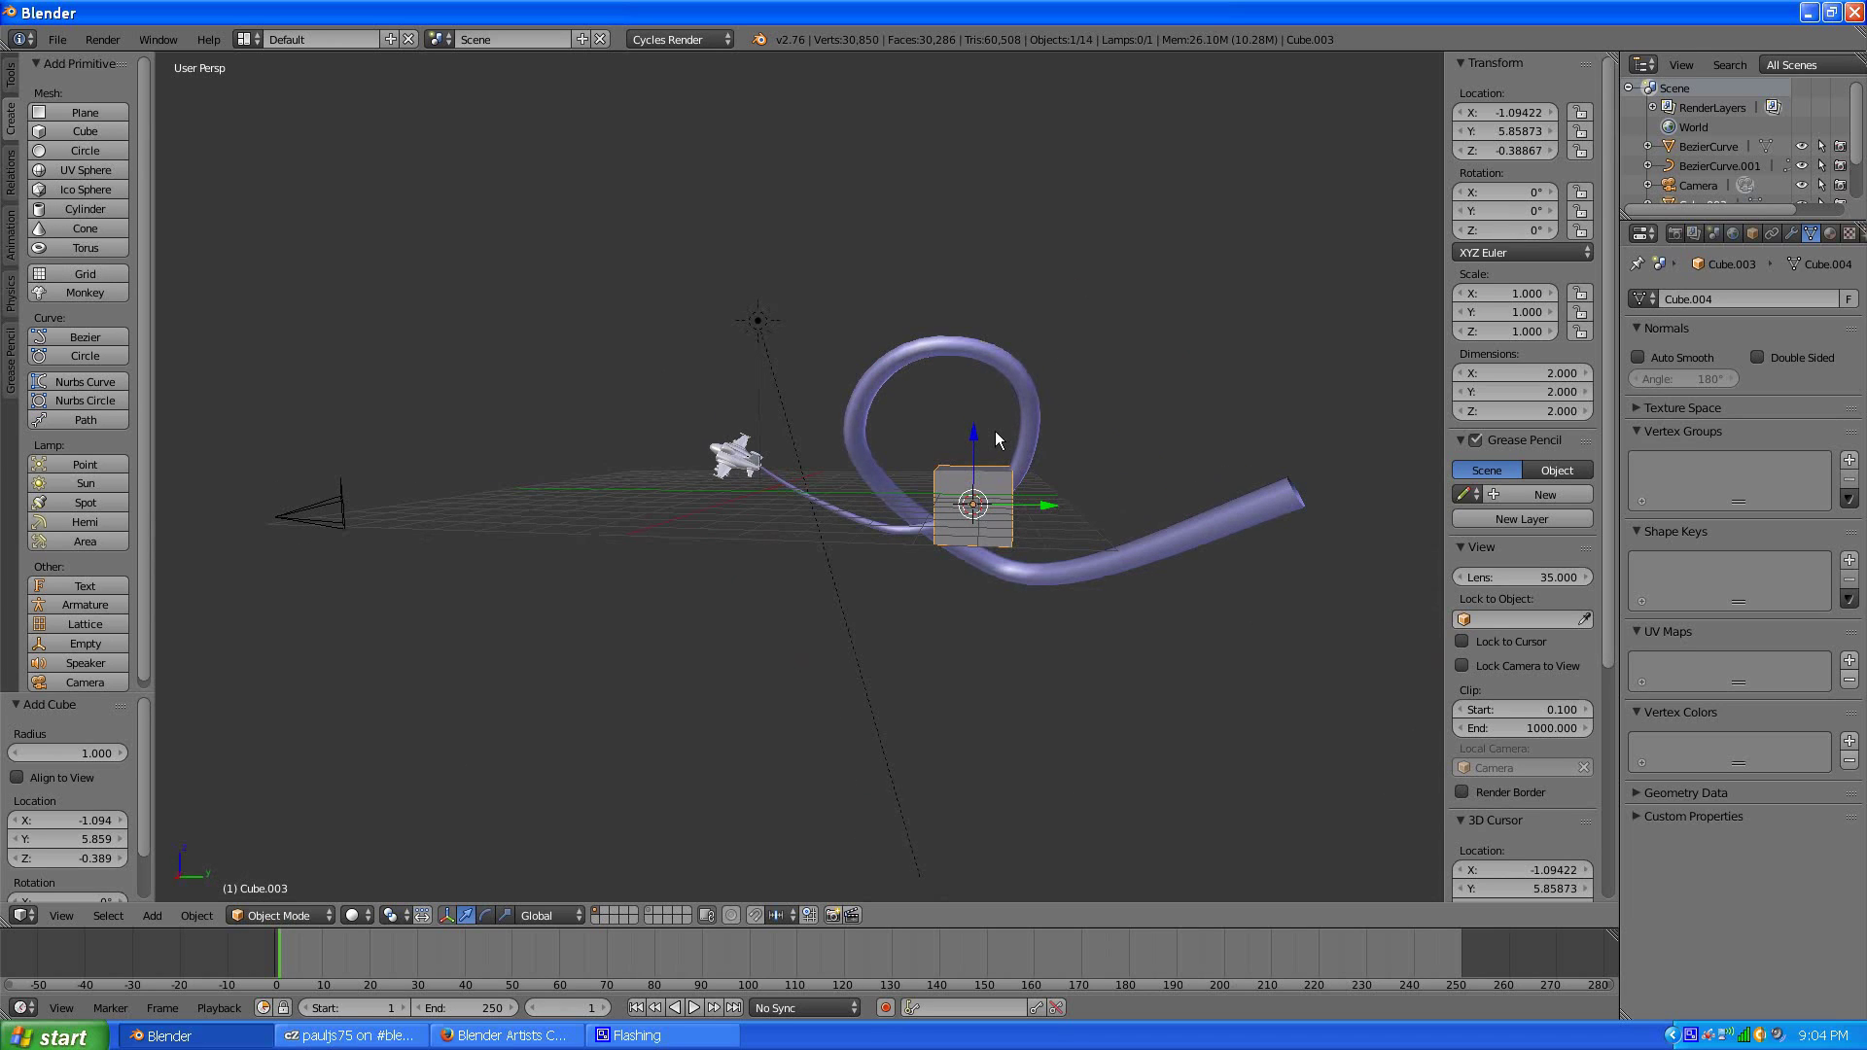
pyautogui.press('KP_5')
pyautogui.press('KP_1')
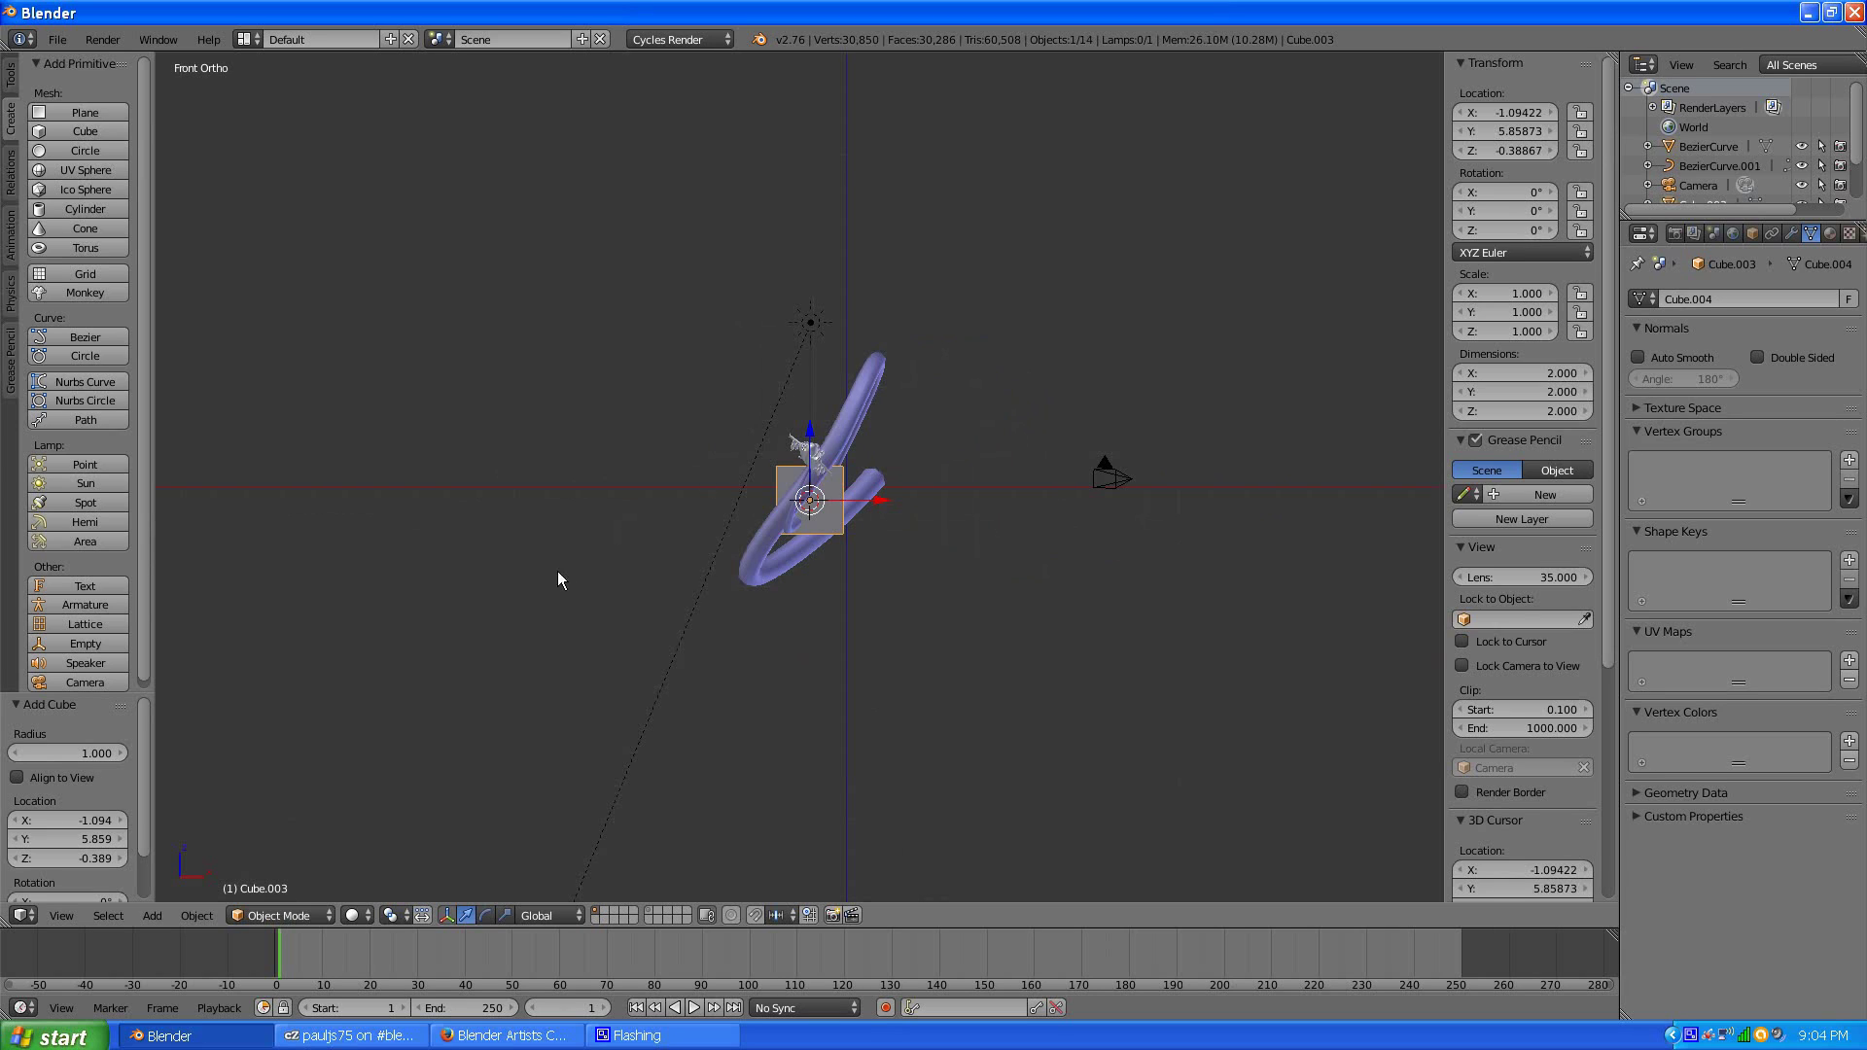
pyautogui.press('s')
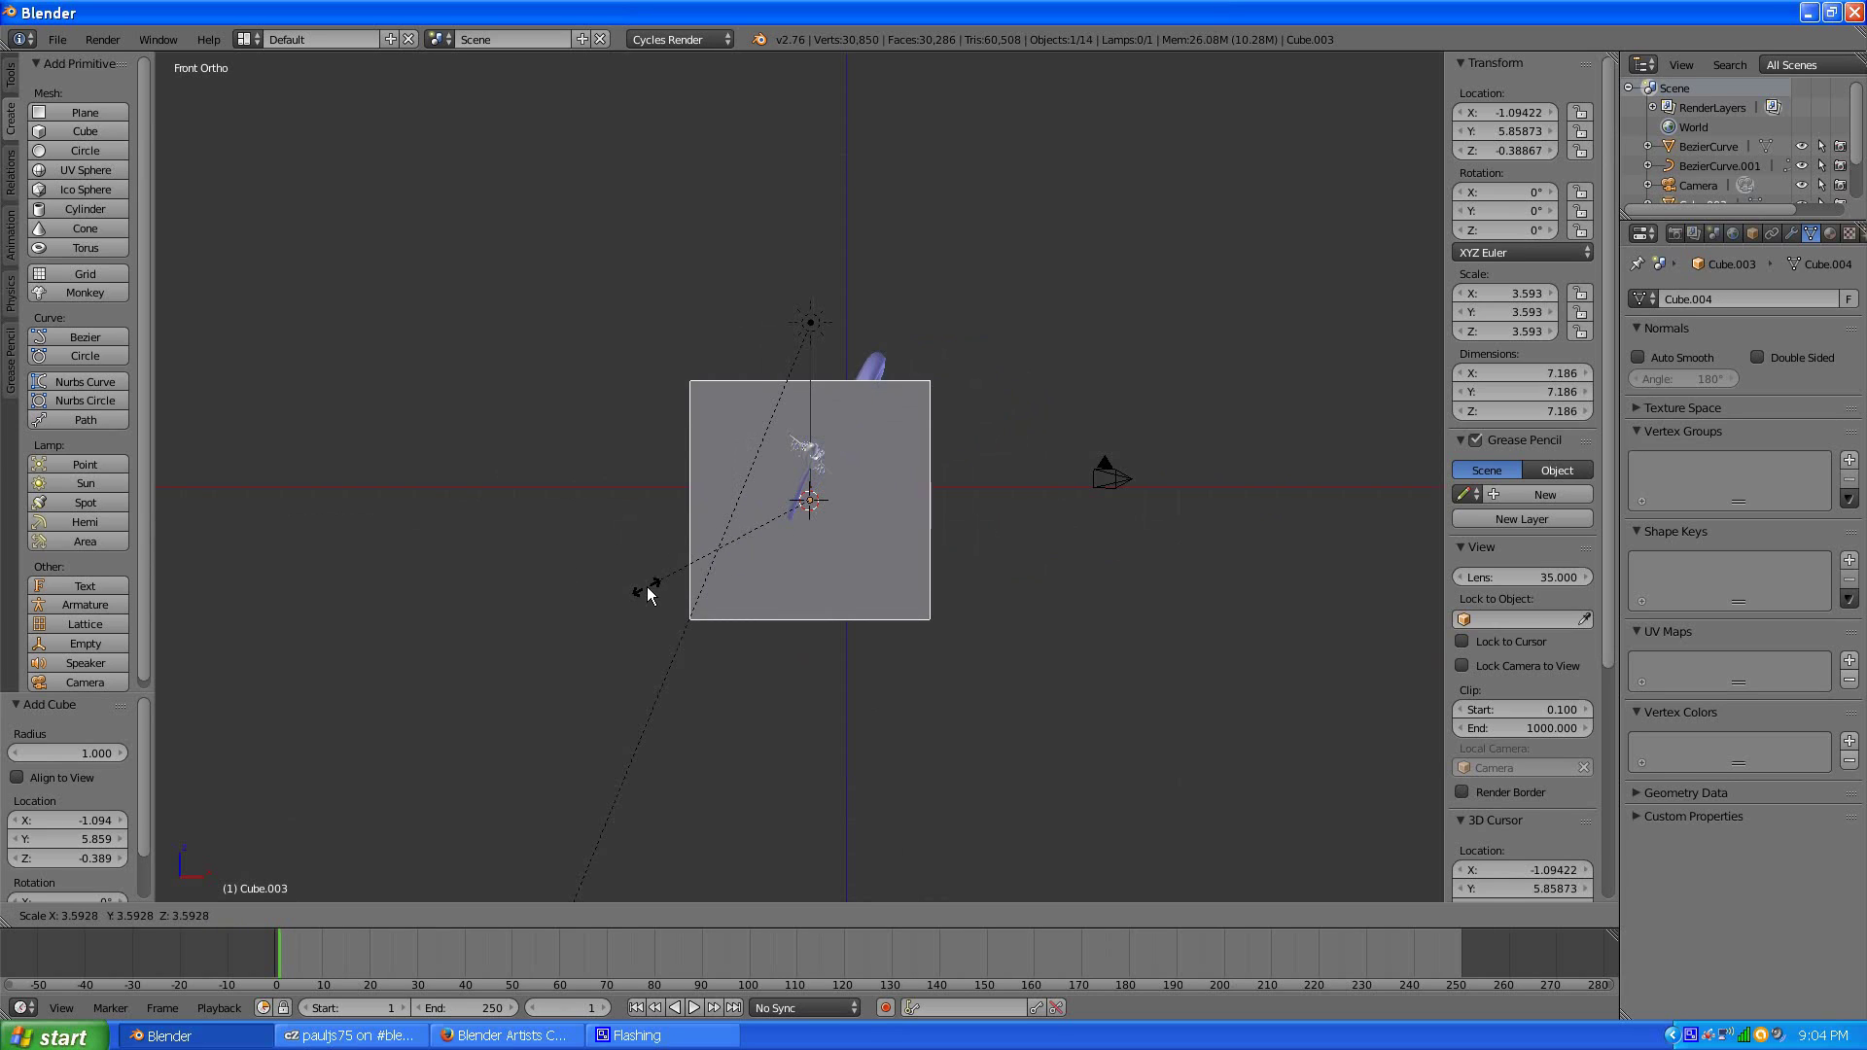
pyautogui.click(649, 593)
# - Stretch the cube along Y to a scale of about 7.223 and shift it about 1.083 along Y over the trail
pyautogui.press('KP_7')
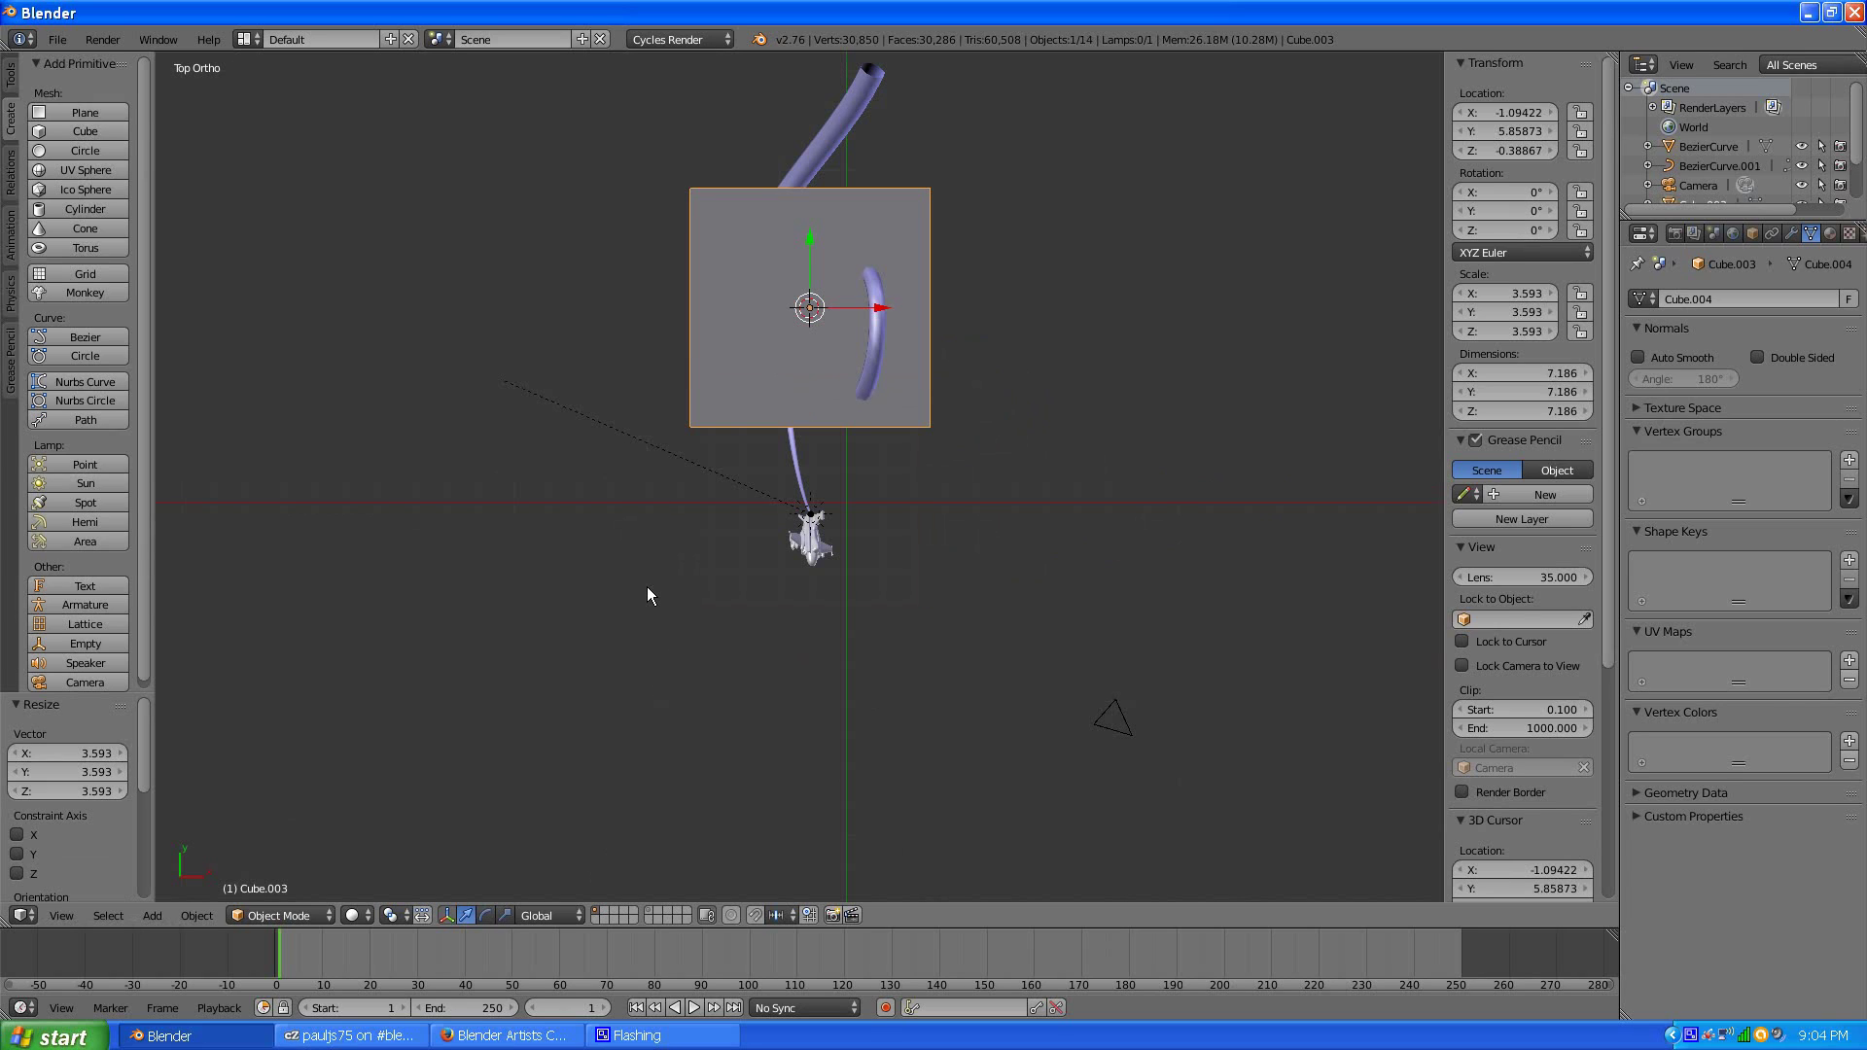
pyautogui.press('s')
pyautogui.press('y')
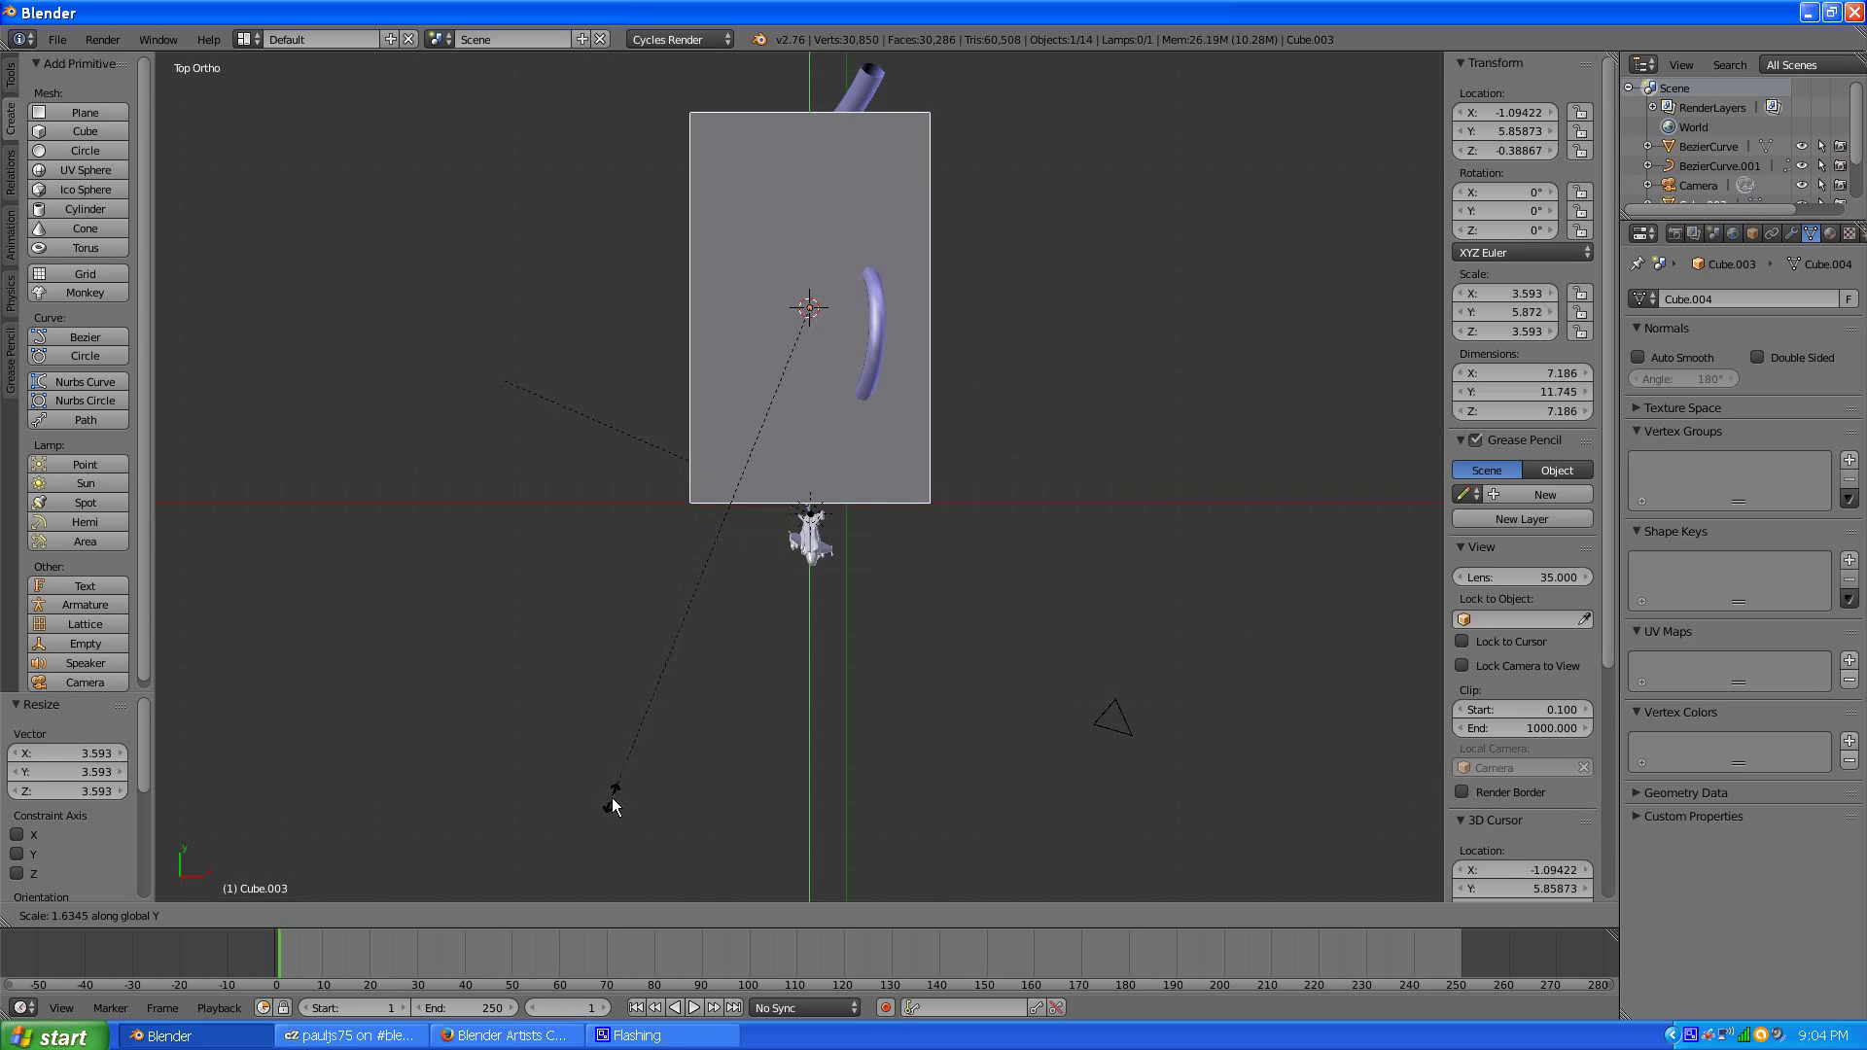
pyautogui.click(615, 832)
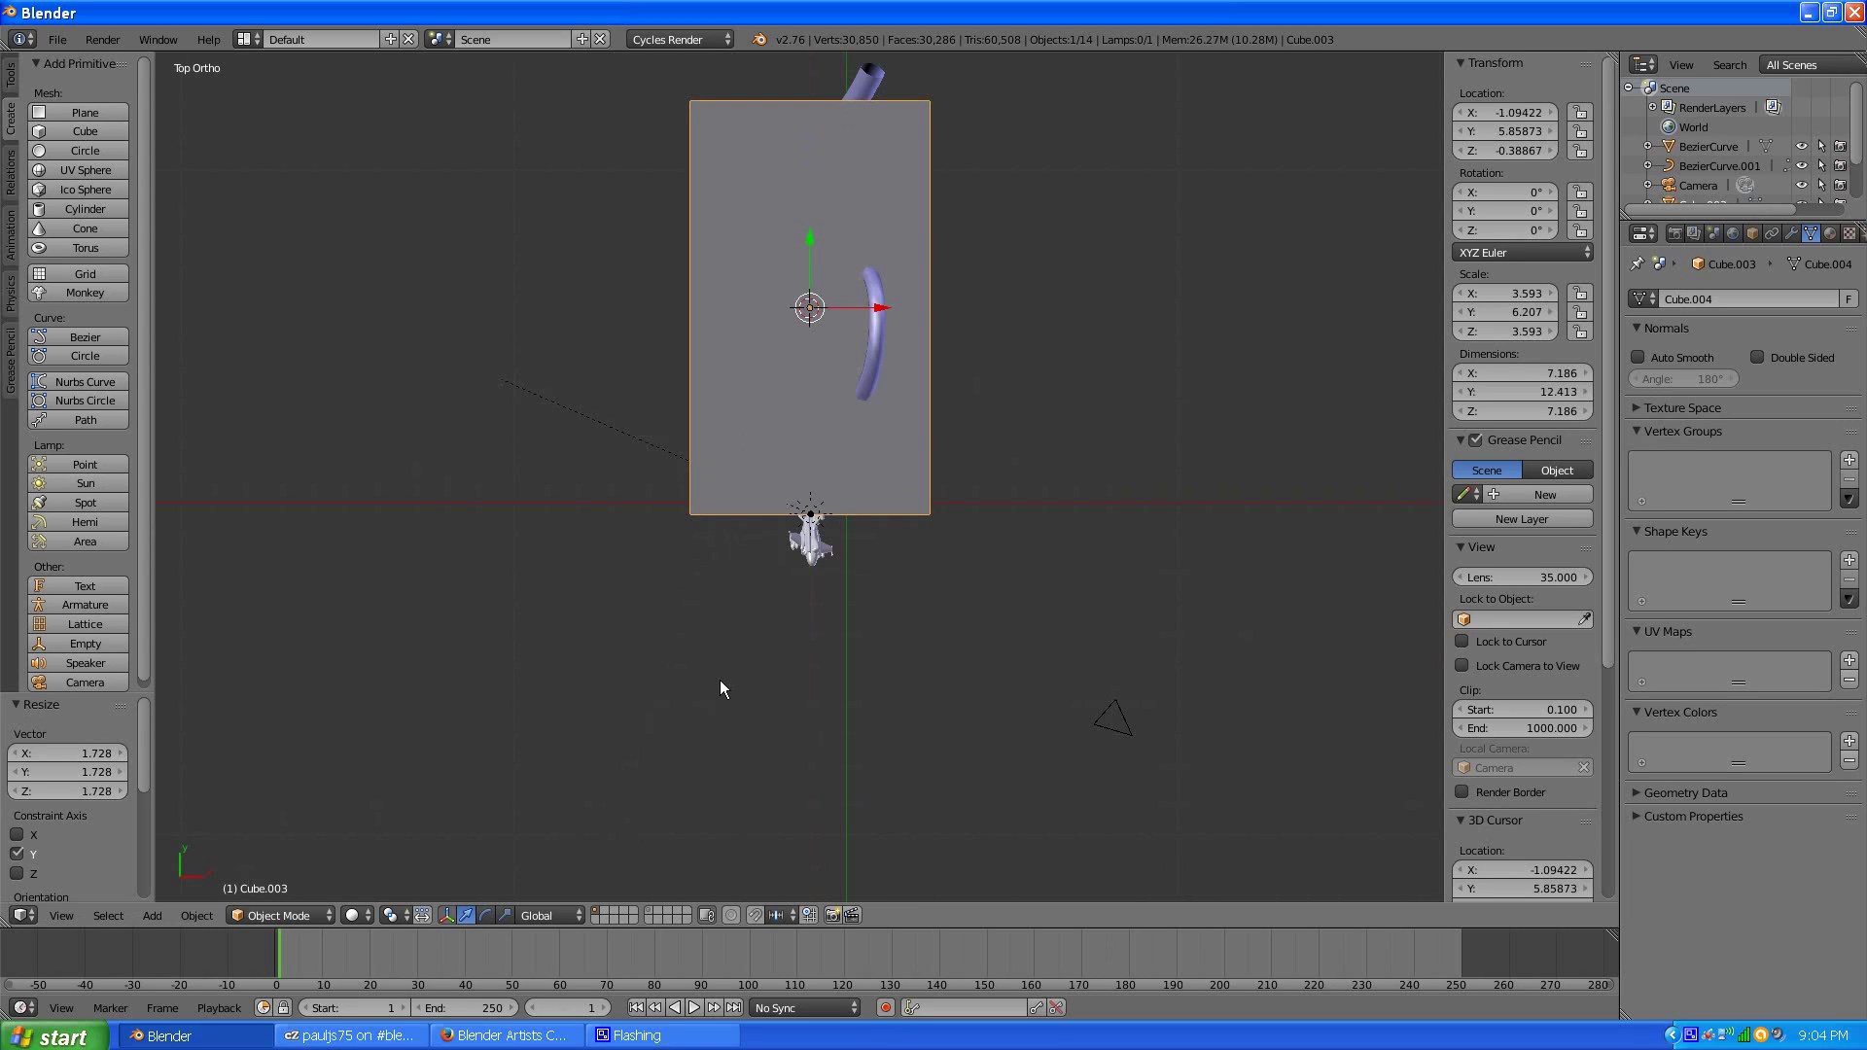
pyautogui.press('g')
pyautogui.press('y')
pyautogui.click(722, 634)
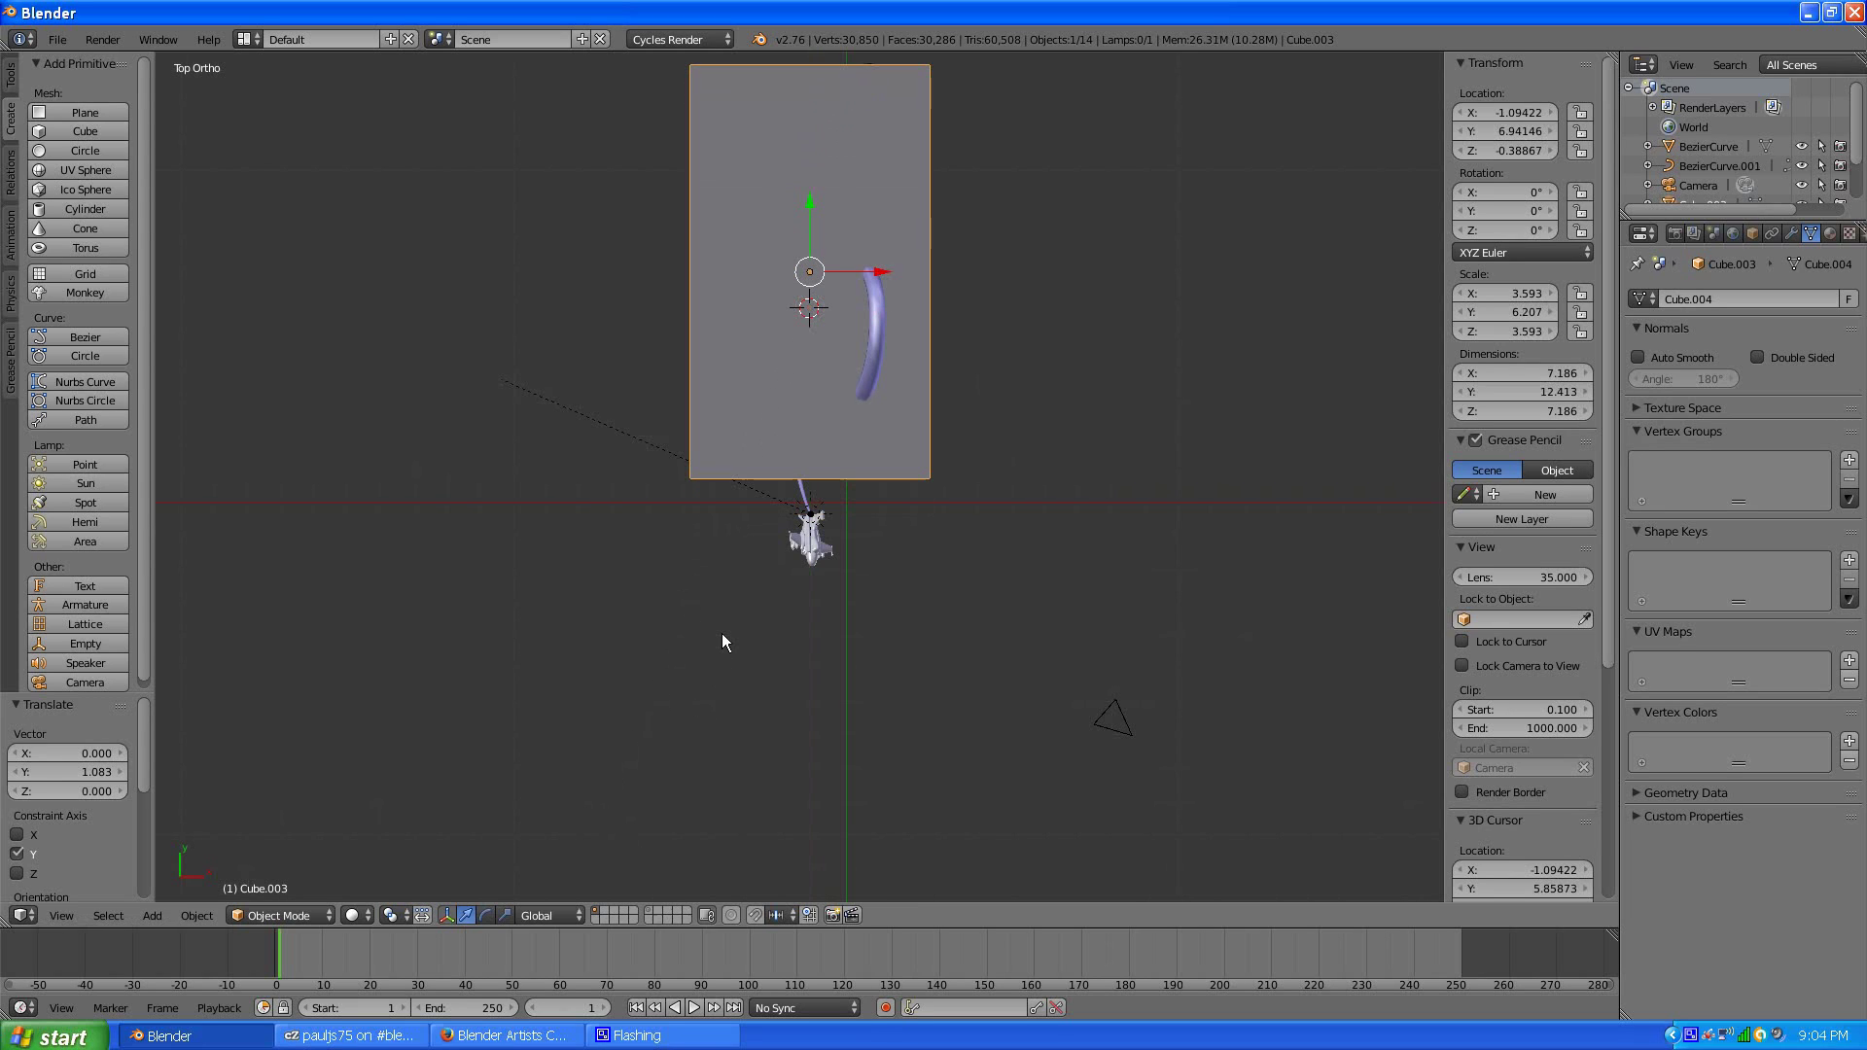
pyautogui.press('s')
pyautogui.press('y')
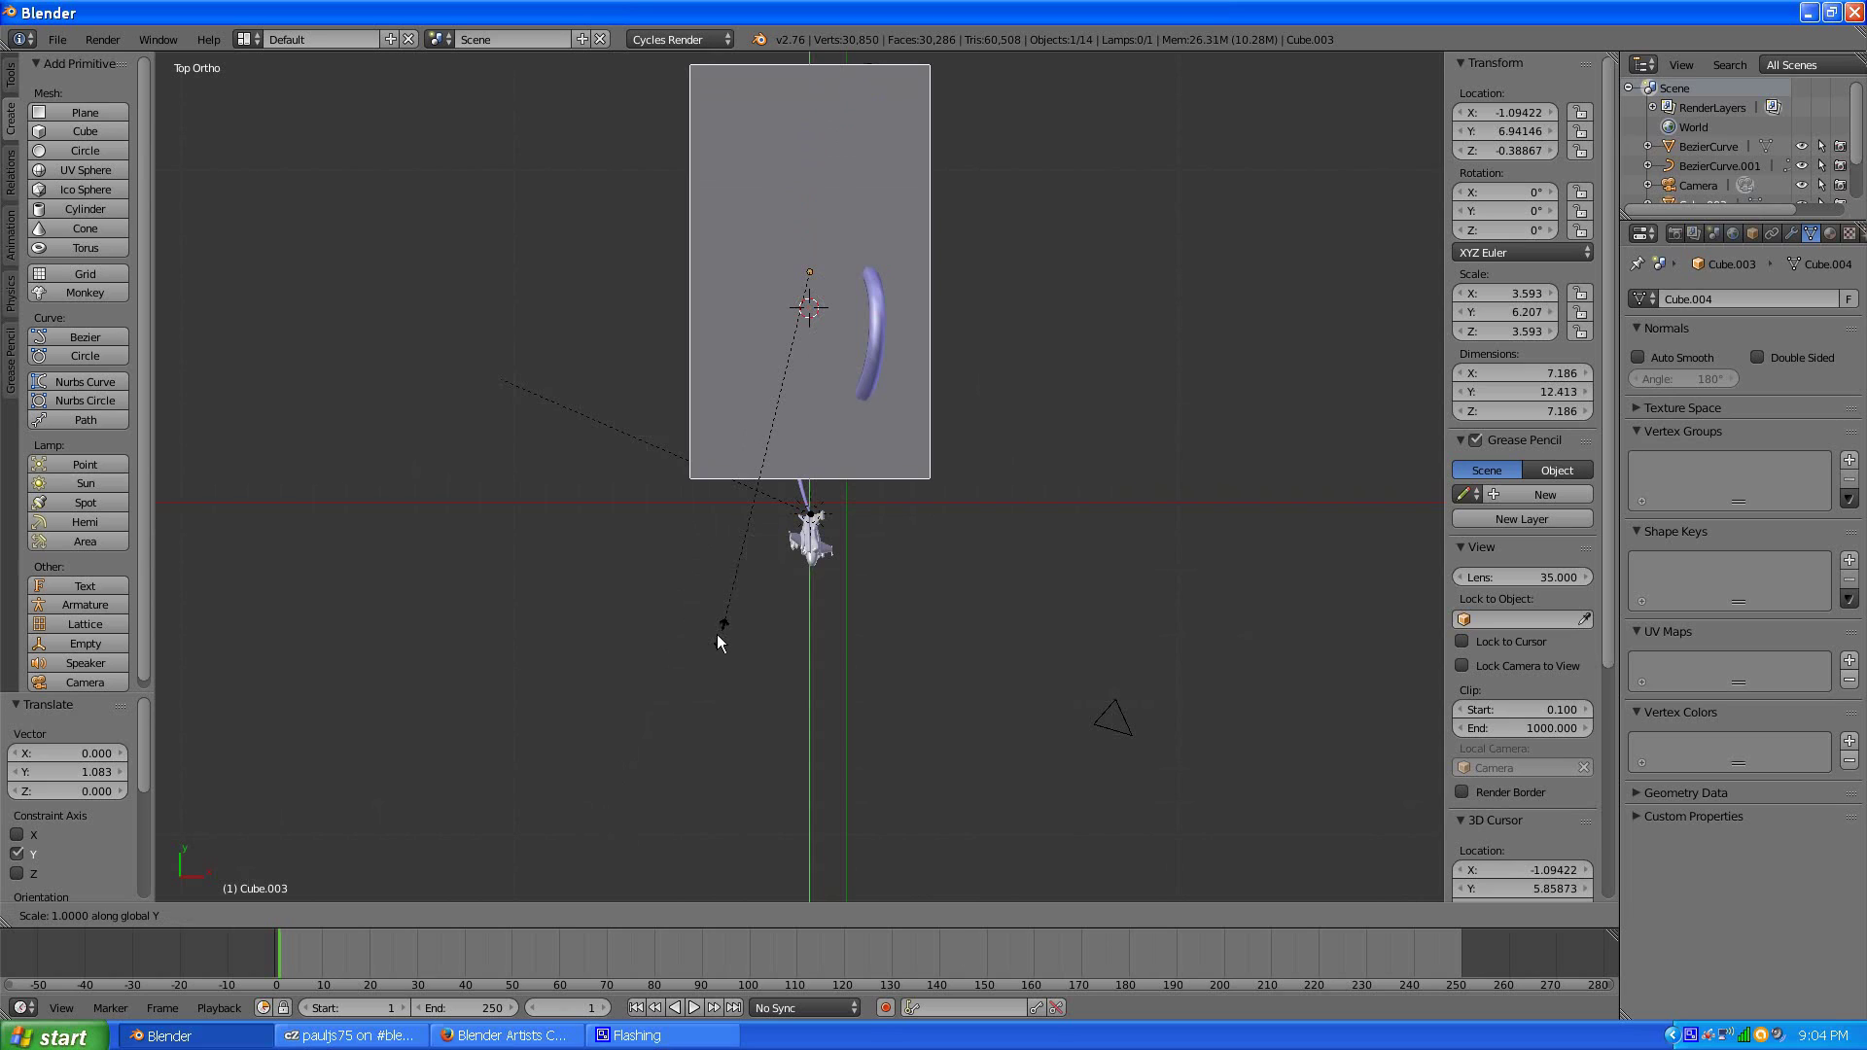
pyautogui.click(686, 688)
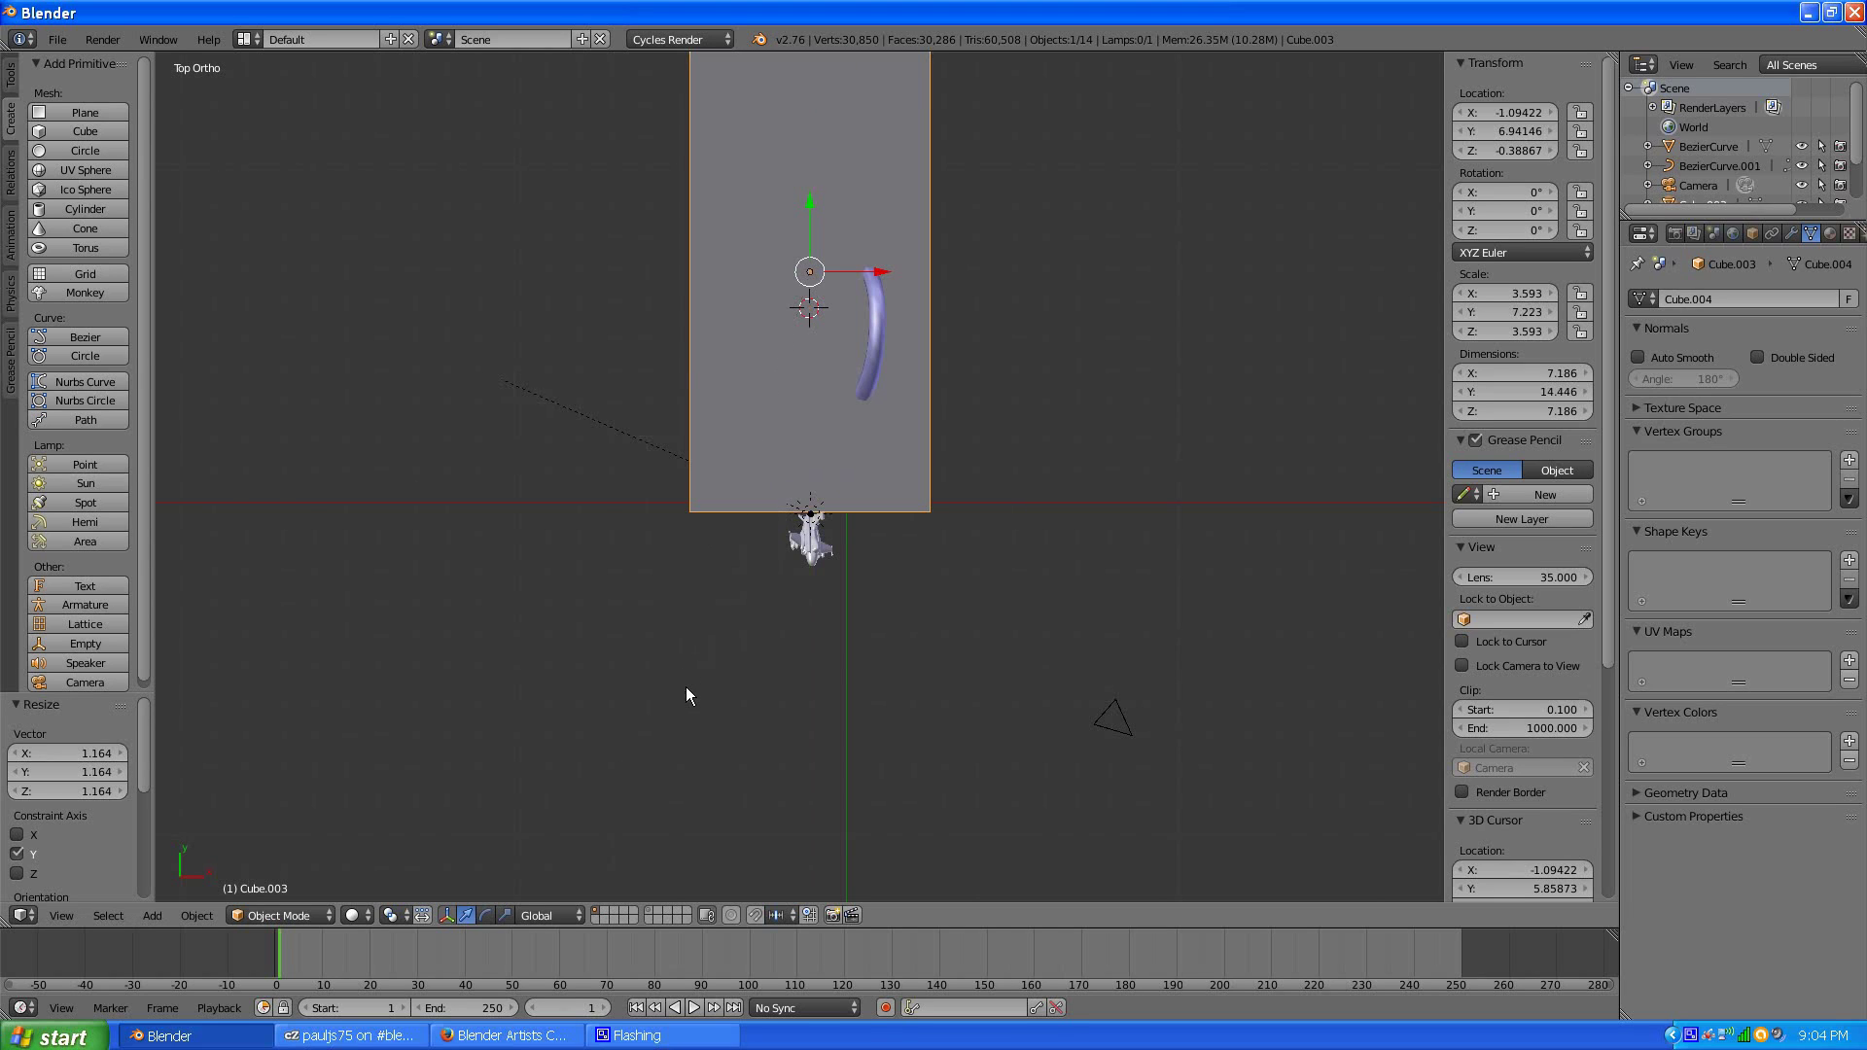
# - Raise the cube about 1.346 along Z to center it vertically on the smoke trail
pyautogui.press('KP_1')
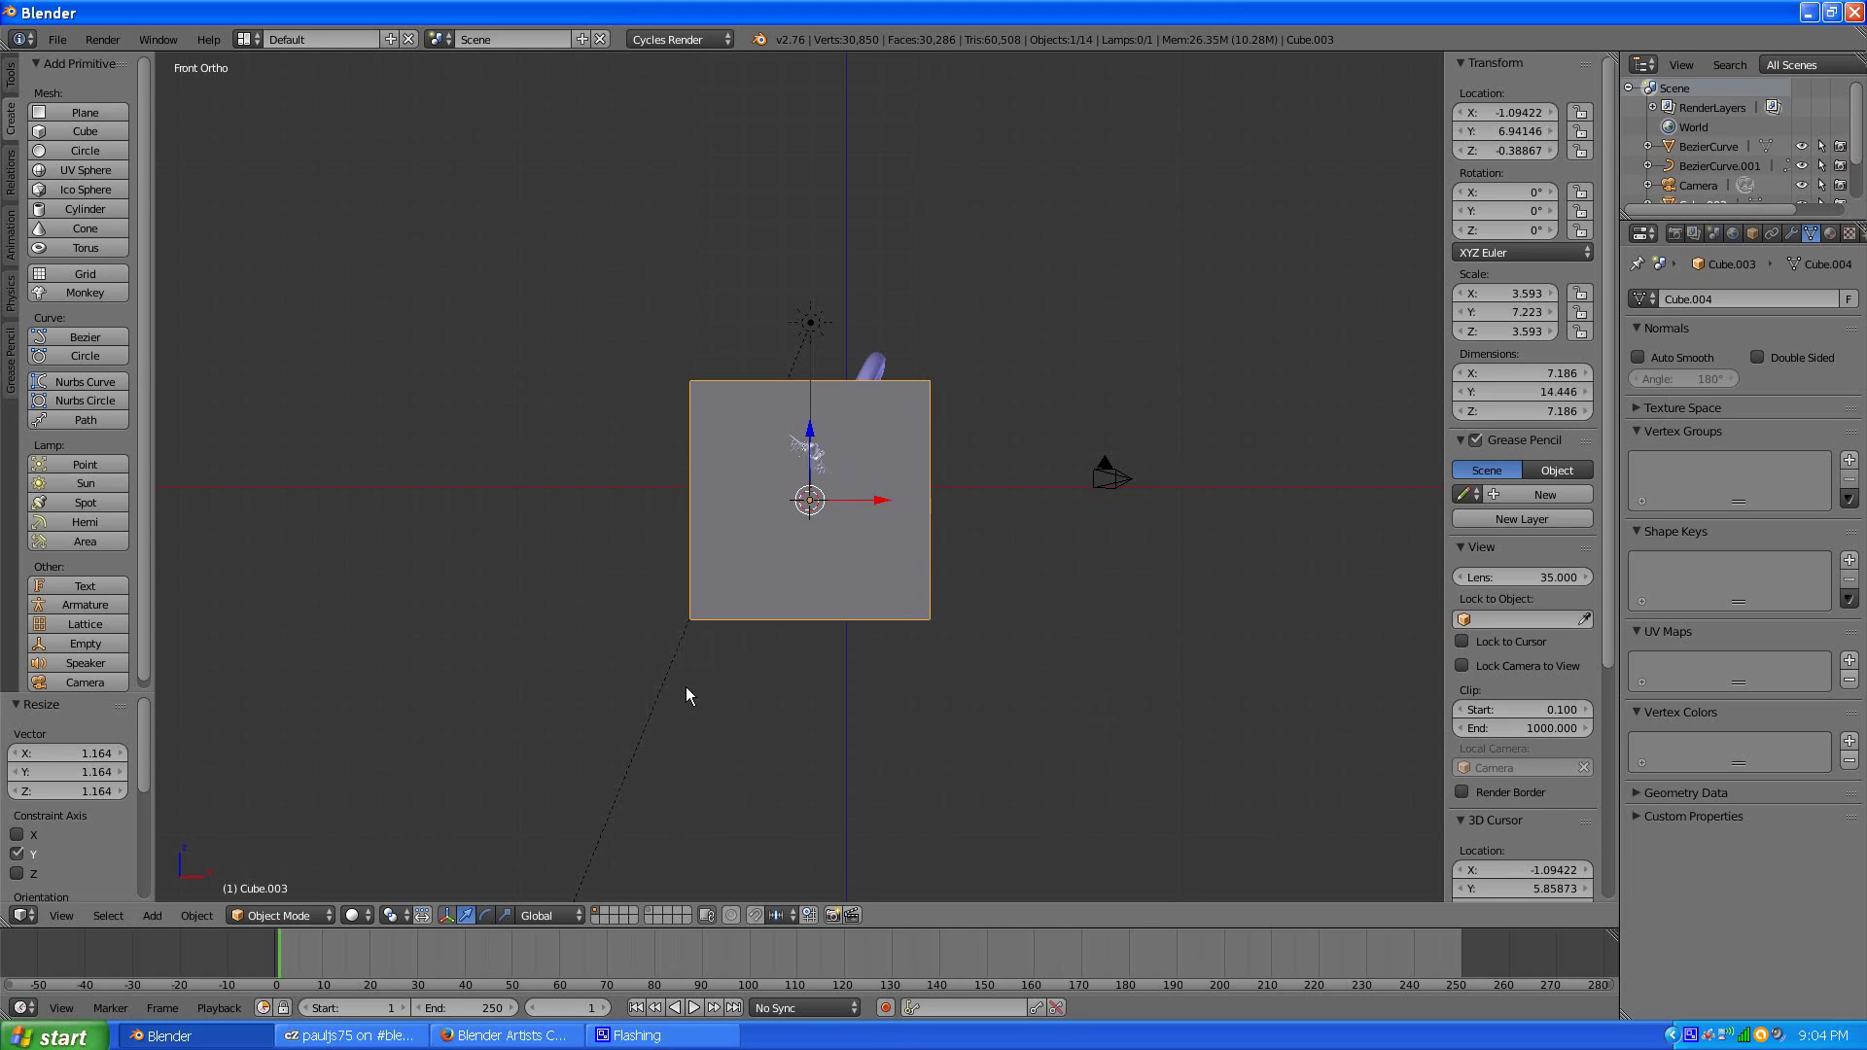
pyautogui.press('g')
pyautogui.press('z')
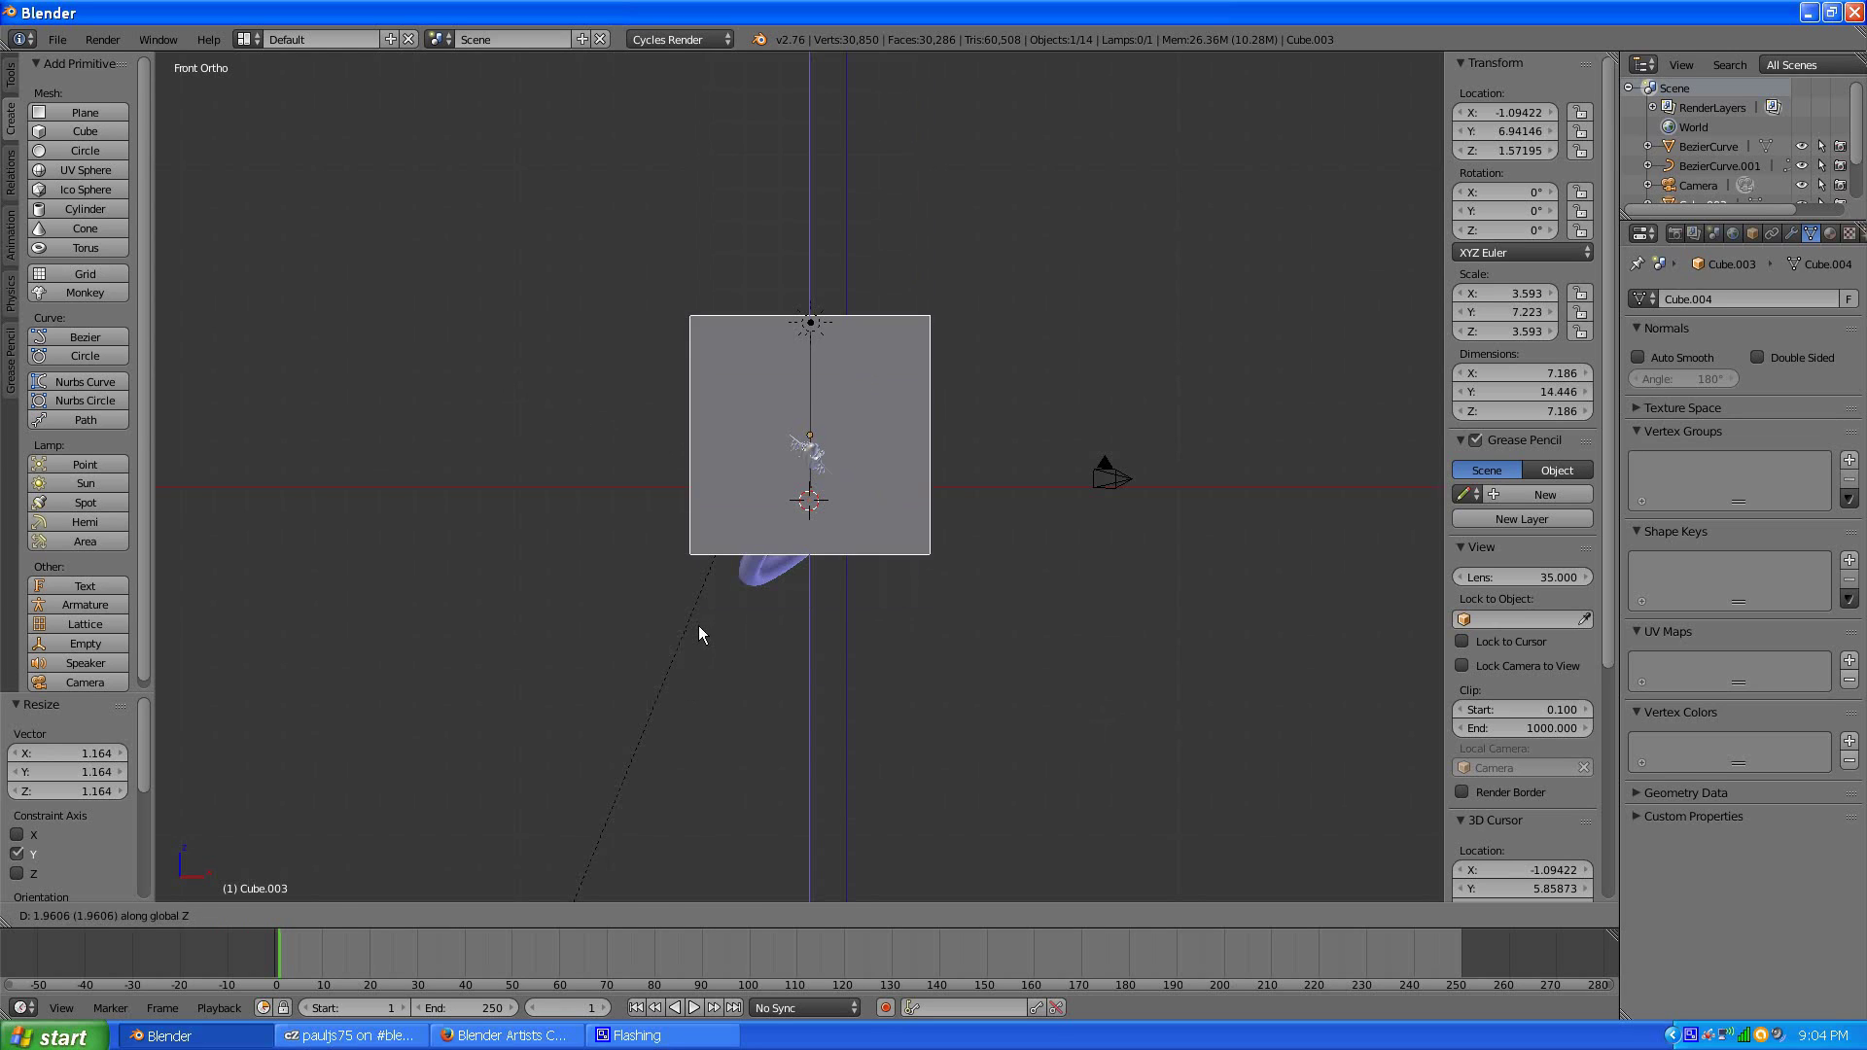
pyautogui.click(693, 641)
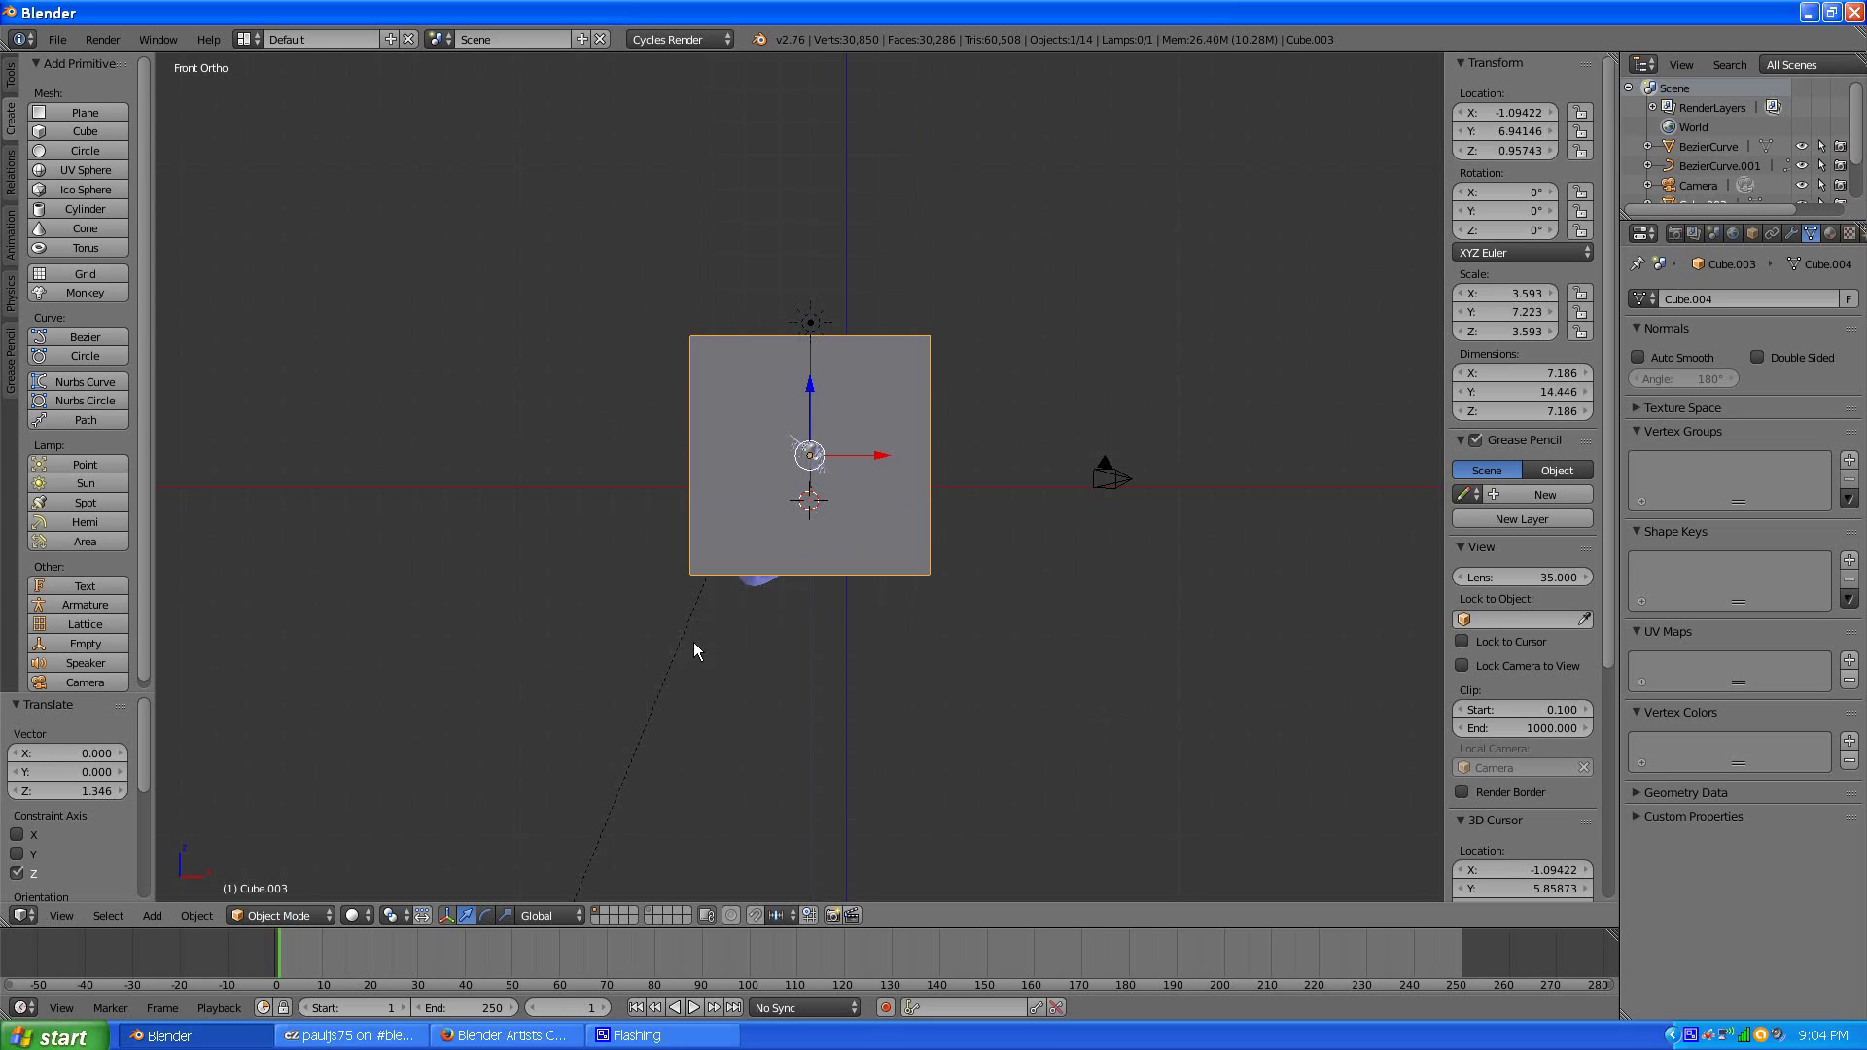
# - Set the cube's maximum draw type to Bounds
pyautogui.click(1752, 234)
pyautogui.click(1666, 833)
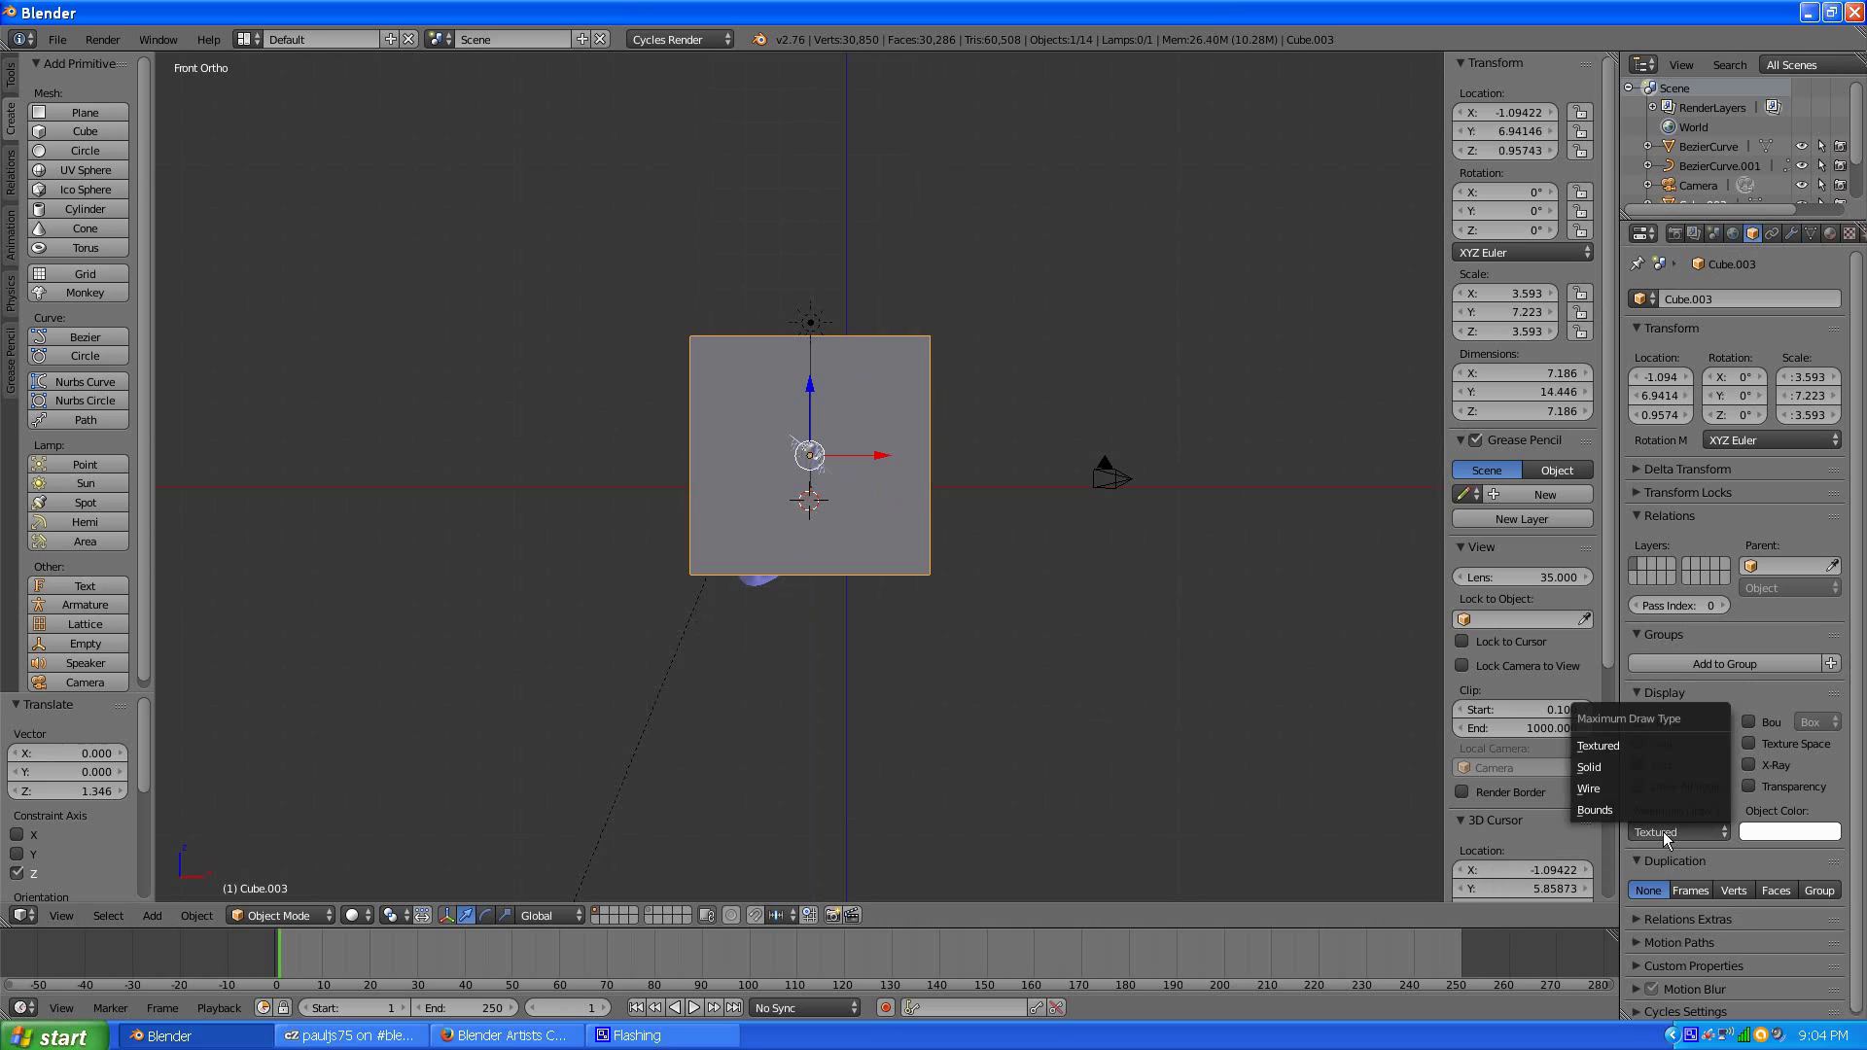
pyautogui.click(1645, 810)
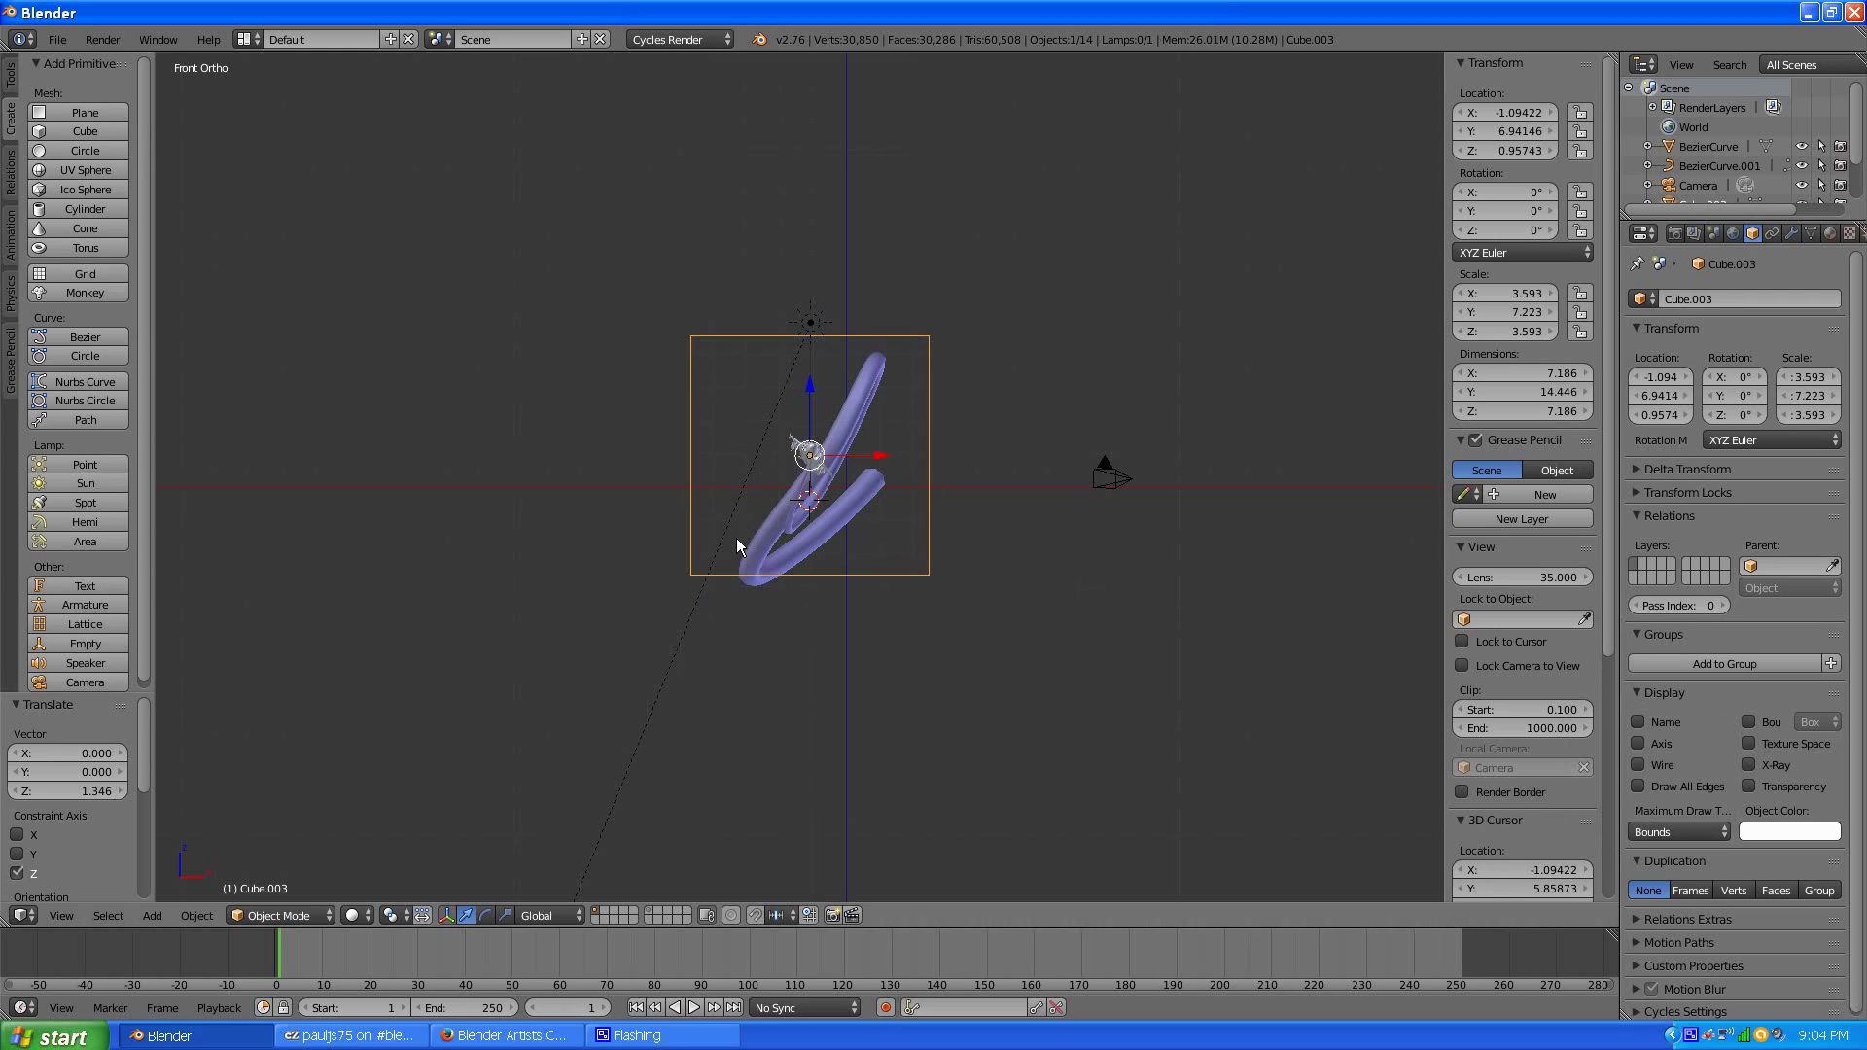
# - Stretch the cube along Z to a scale of about 4.479 and lower it about 0.380 along Z around the trail
pyautogui.press('s')
pyautogui.press('z')
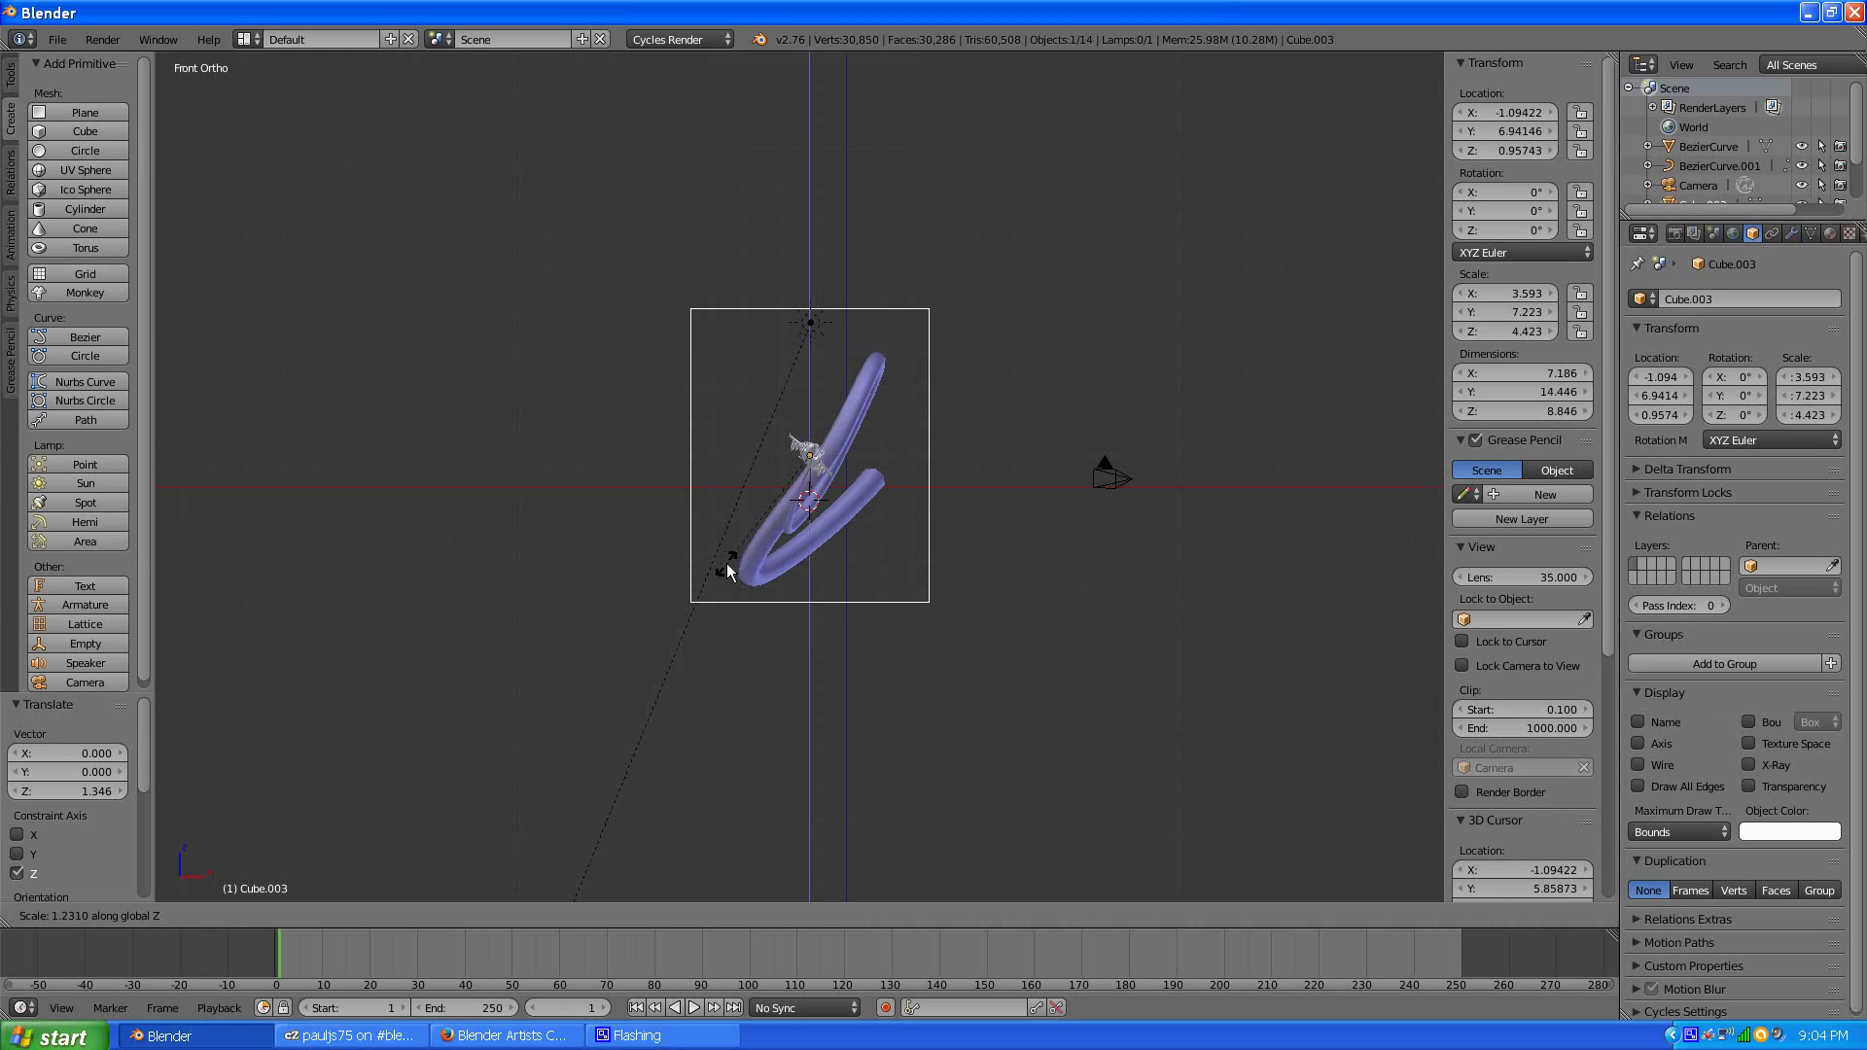
pyautogui.click(728, 566)
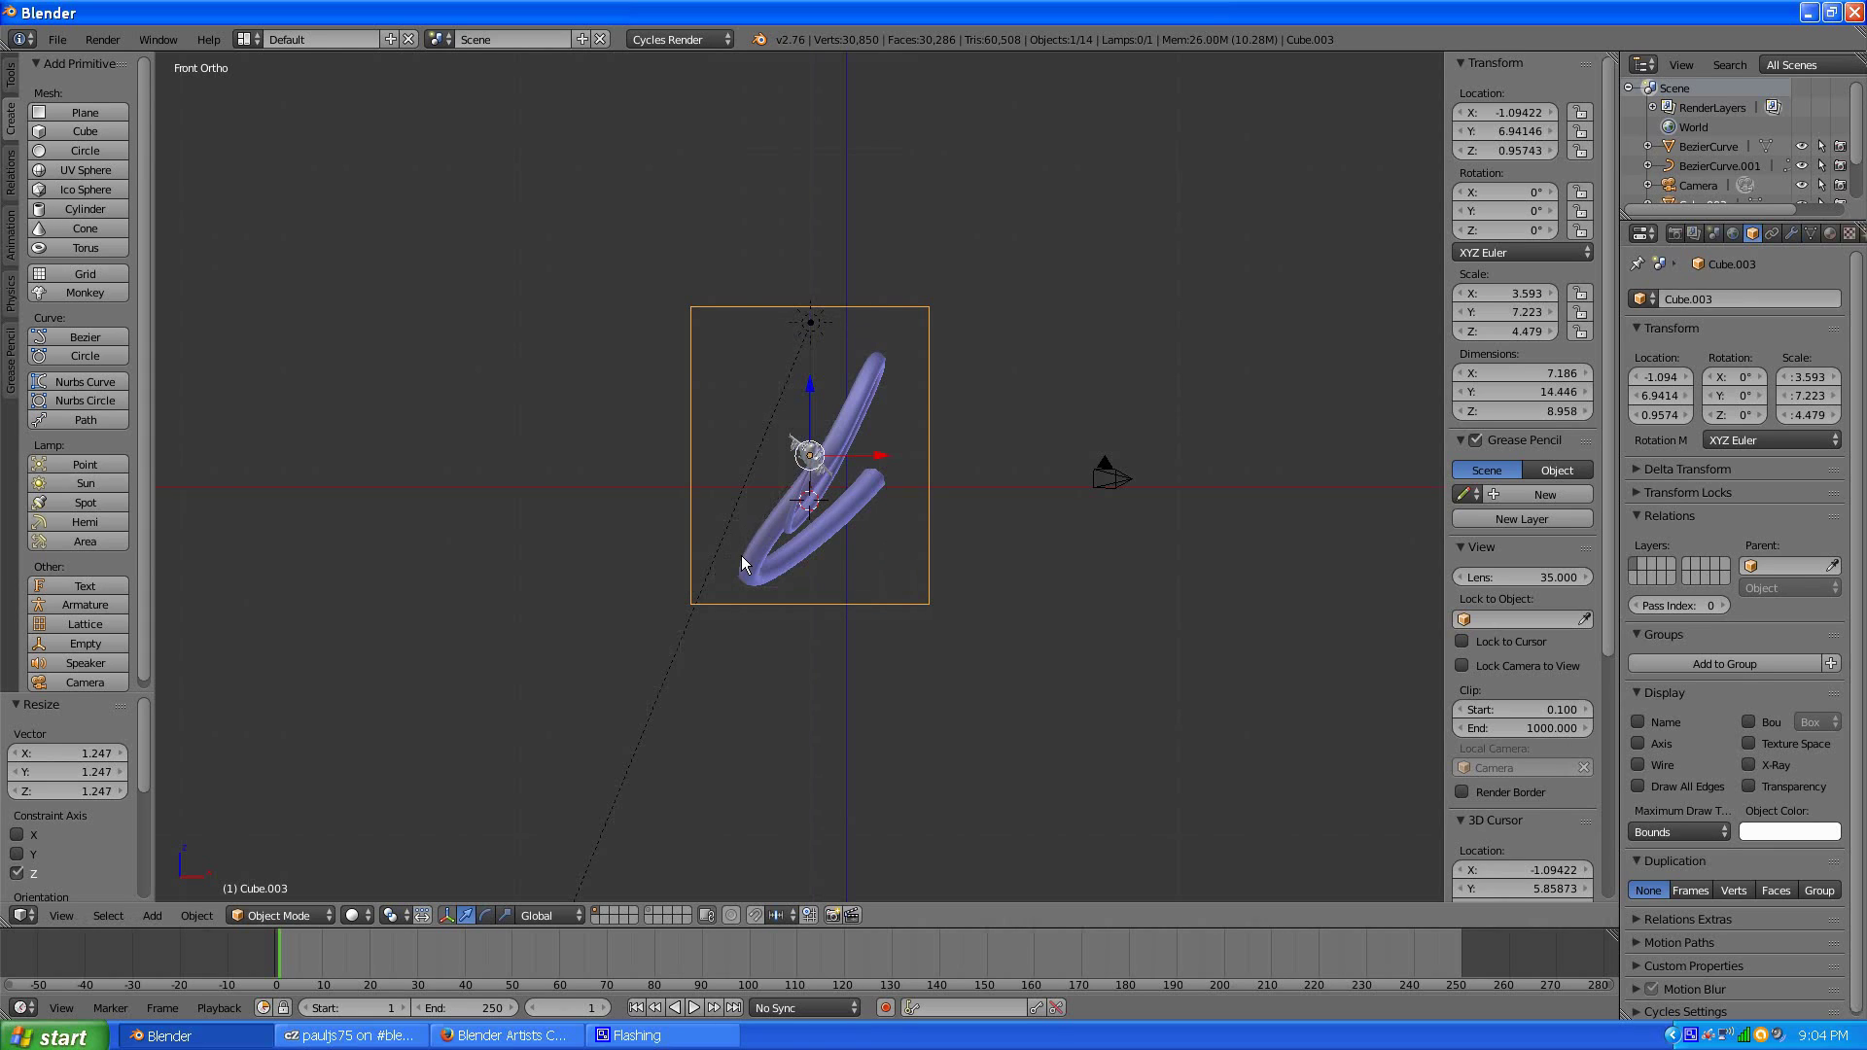
pyautogui.press('g')
pyautogui.press('z')
pyautogui.click(754, 568)
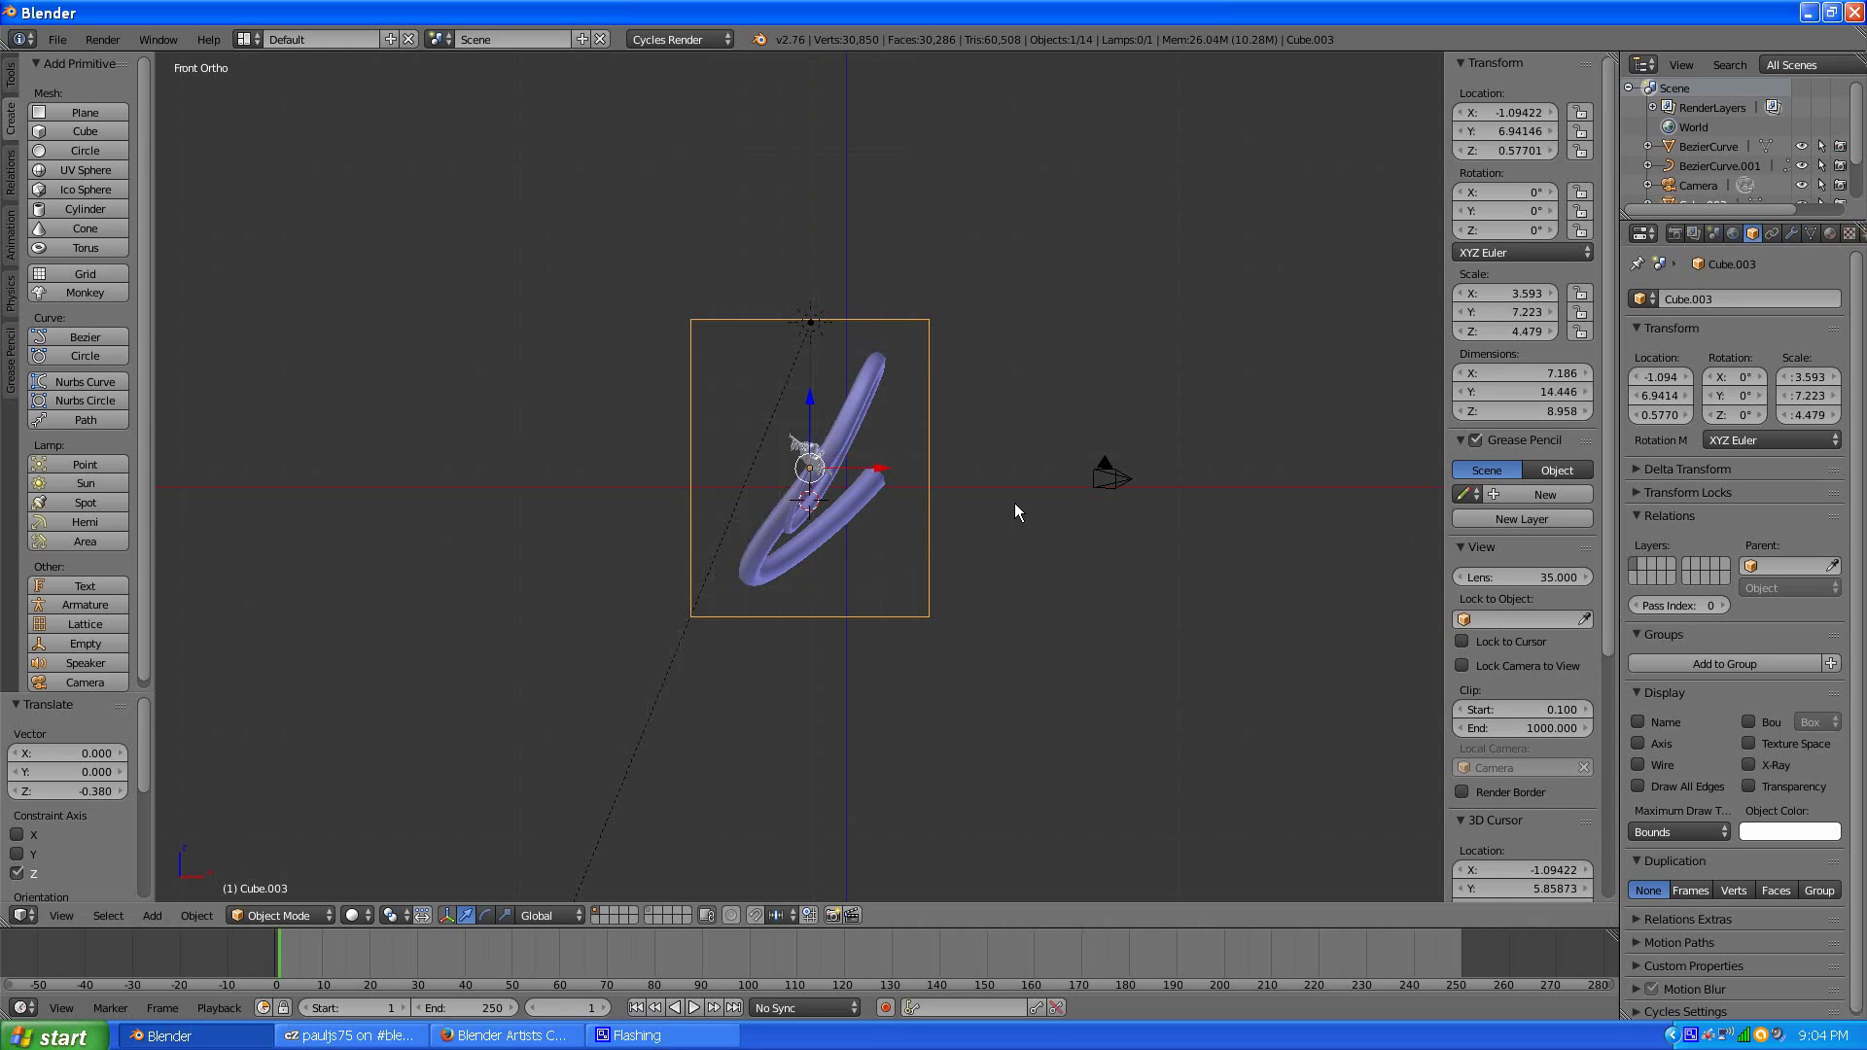
# - Check the cube's fit around the smoke trail in the right, front and top orthographic views and in perspective
pyautogui.moveTo(1040, 548); pyautogui.dragTo(832, 534, button='middle')
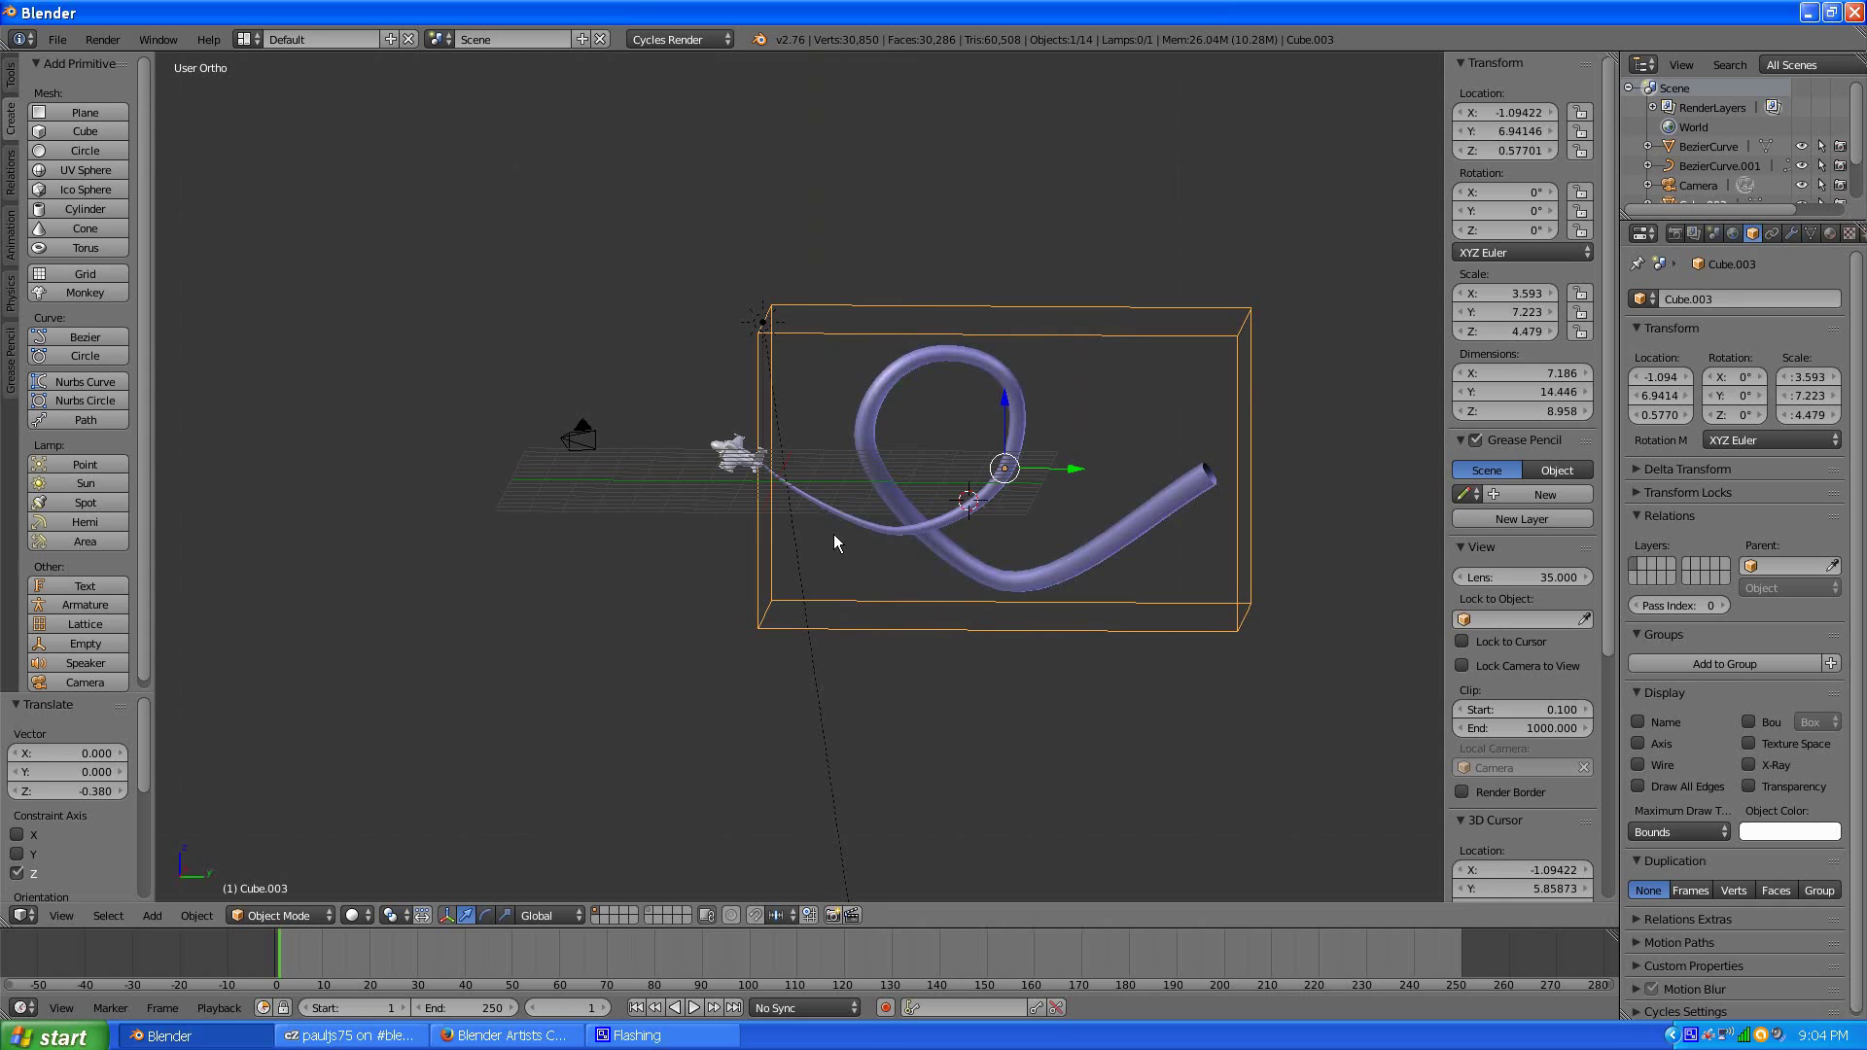
pyautogui.press('KP_3')
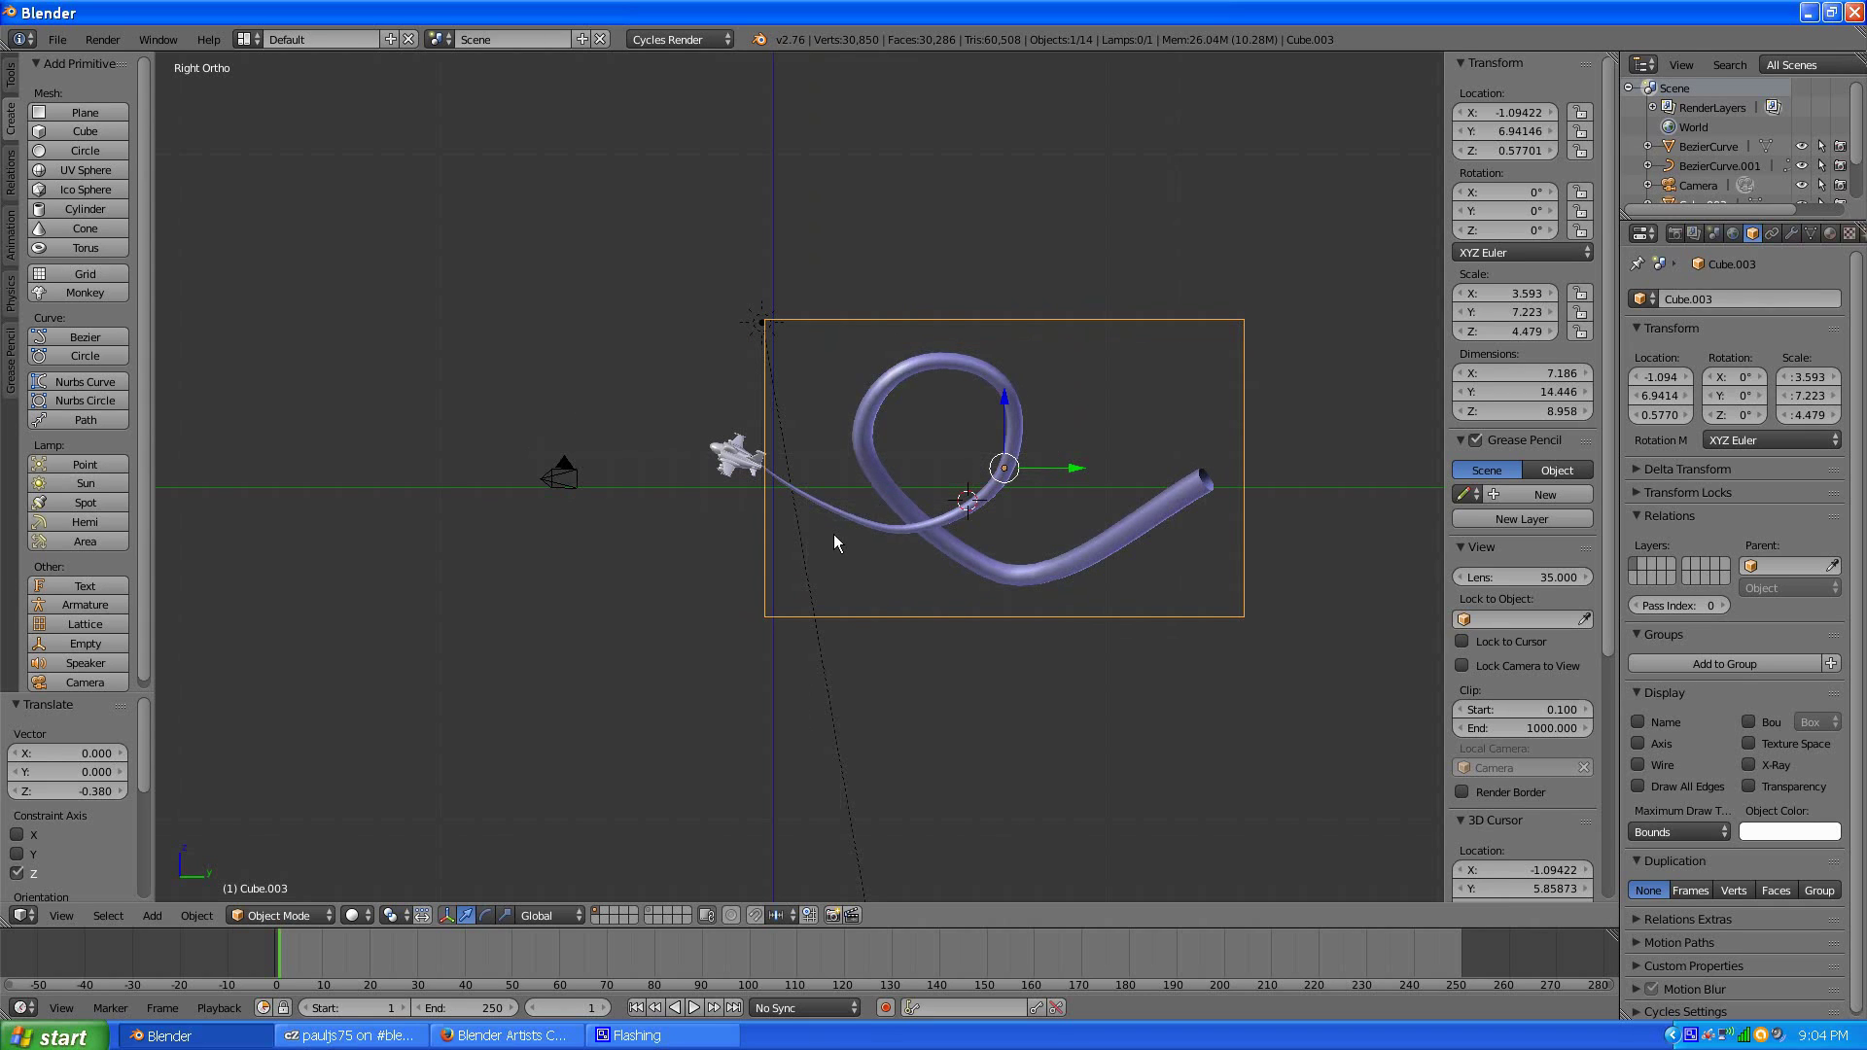
pyautogui.press('KP_1')
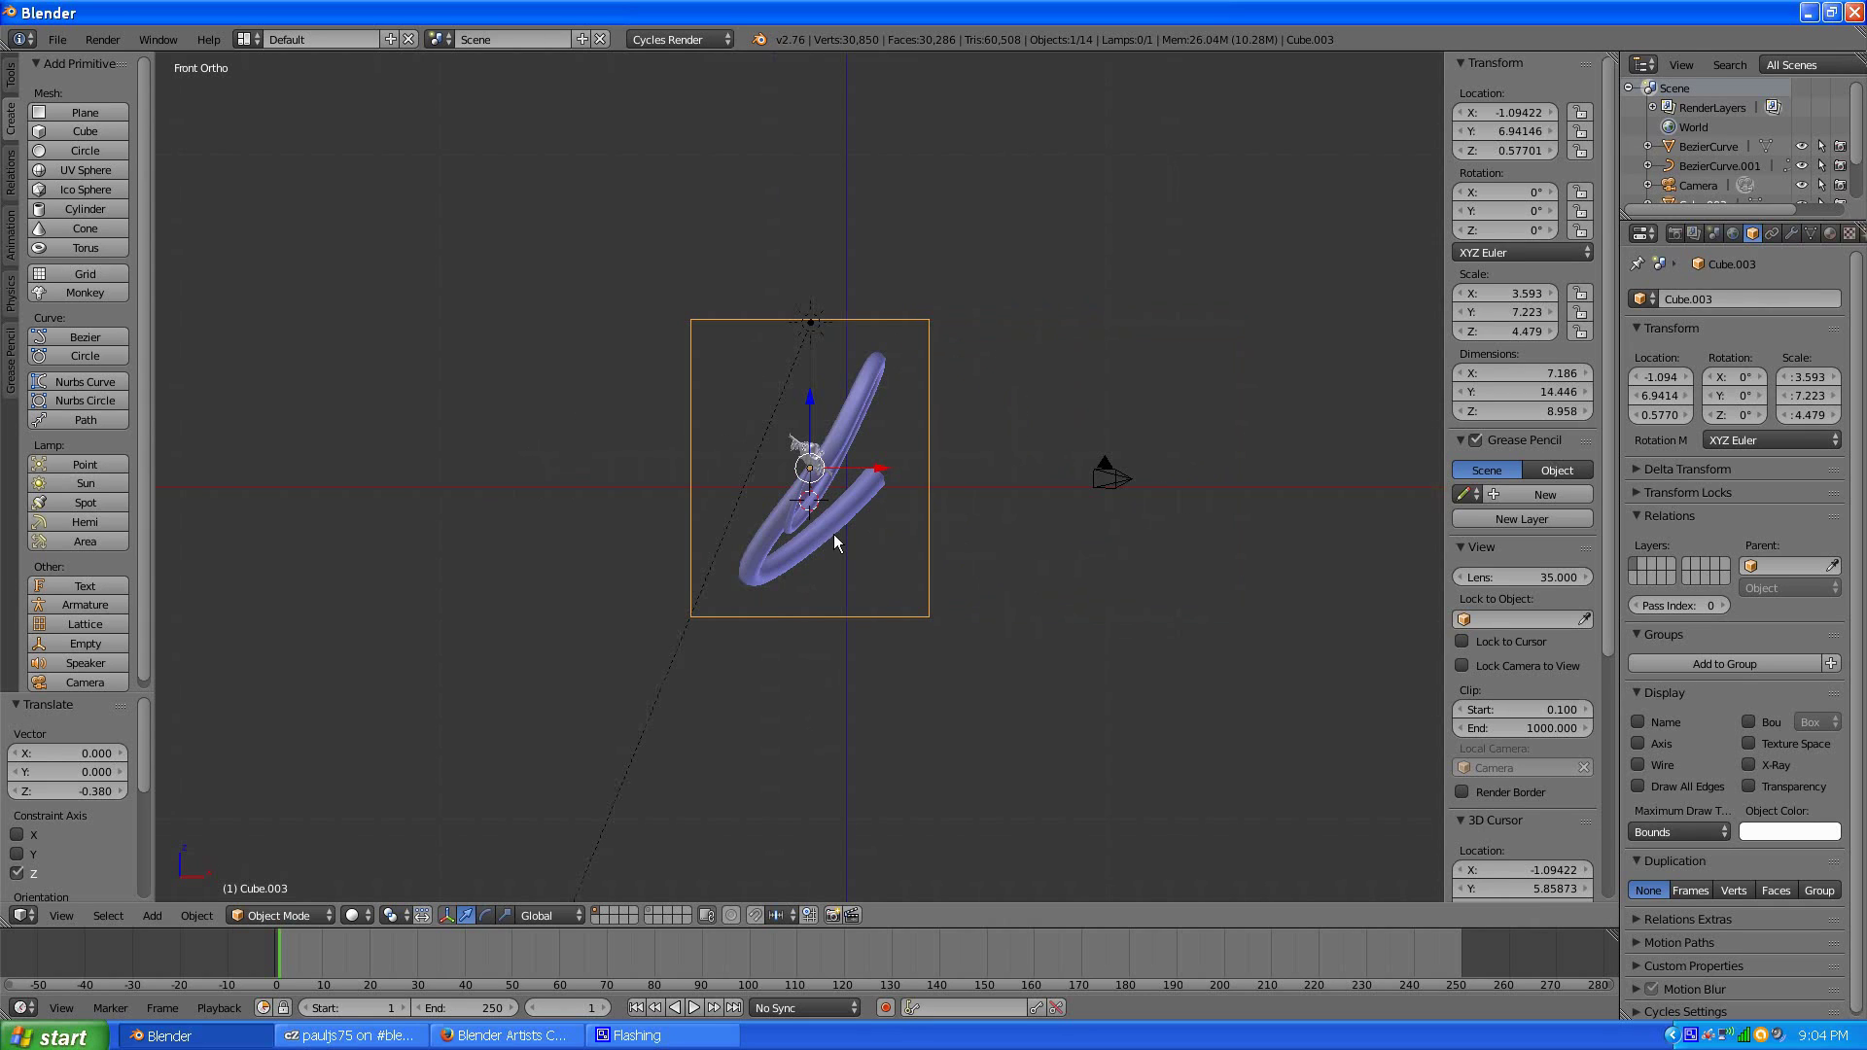
pyautogui.press('KP_7')
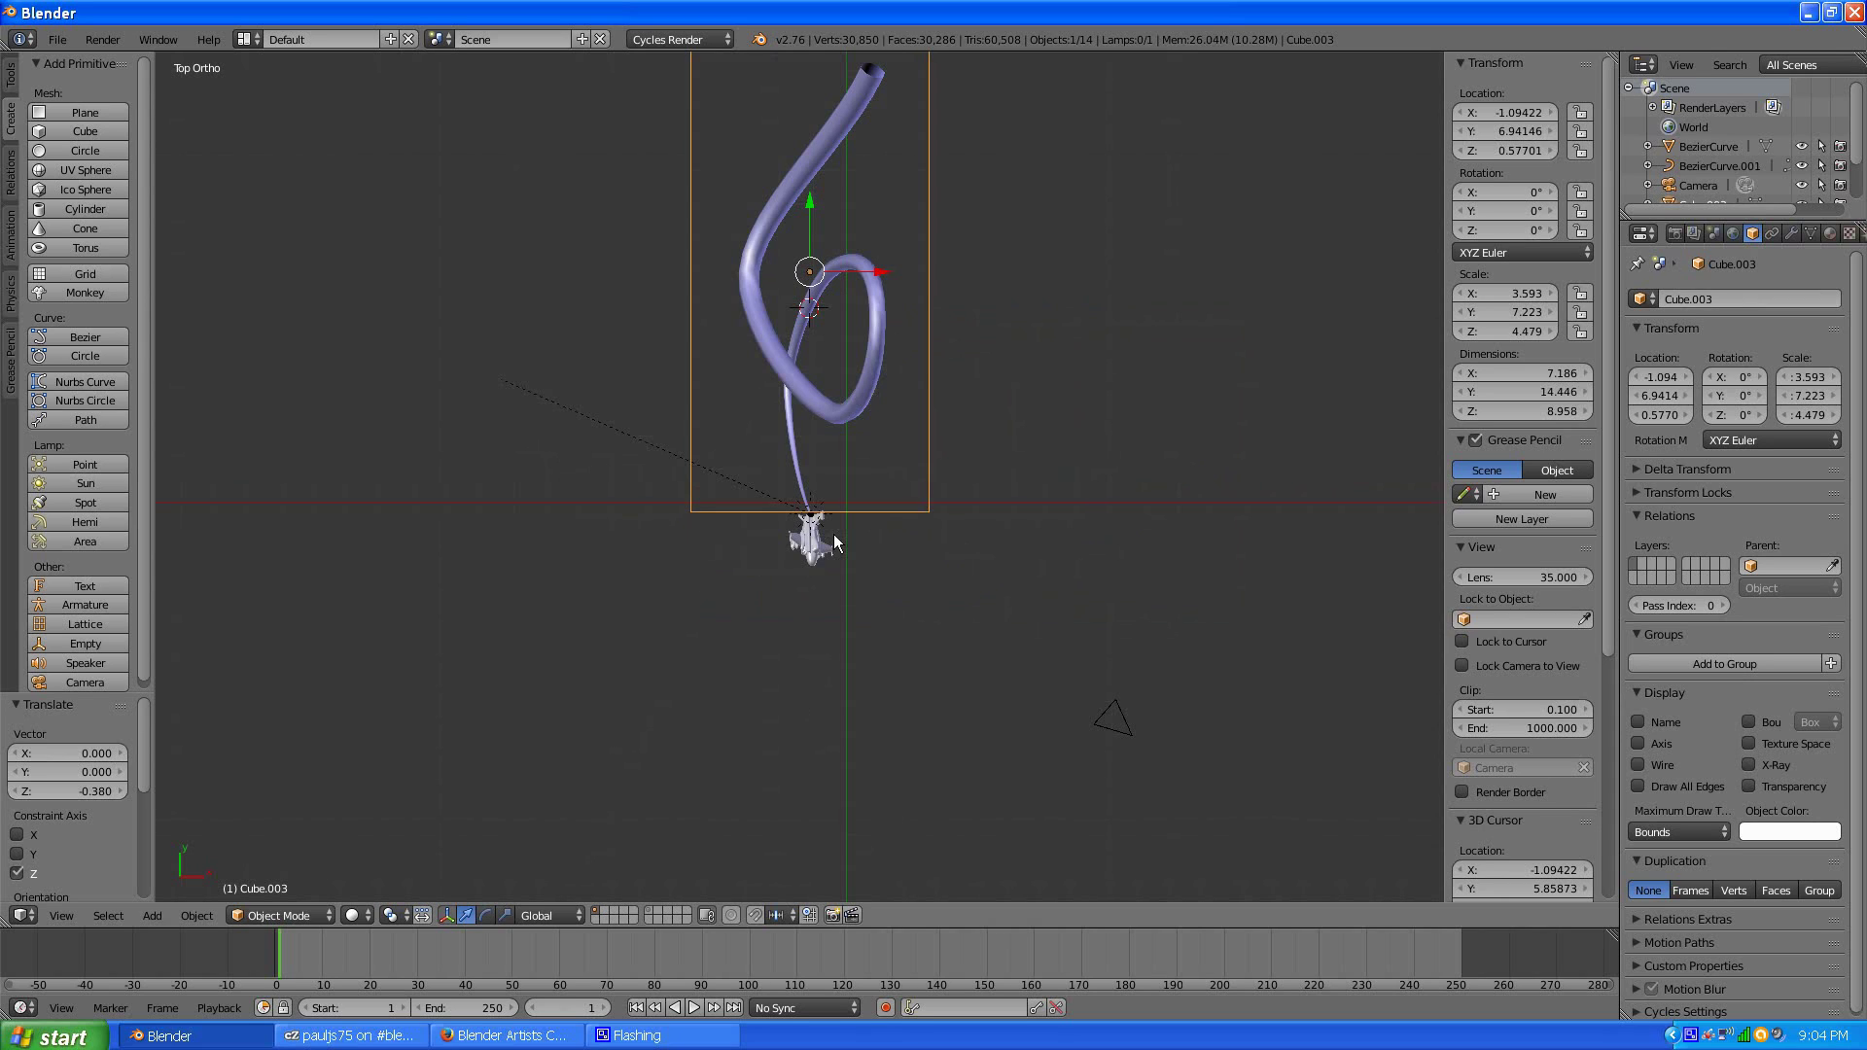
pyautogui.press('KP_5')
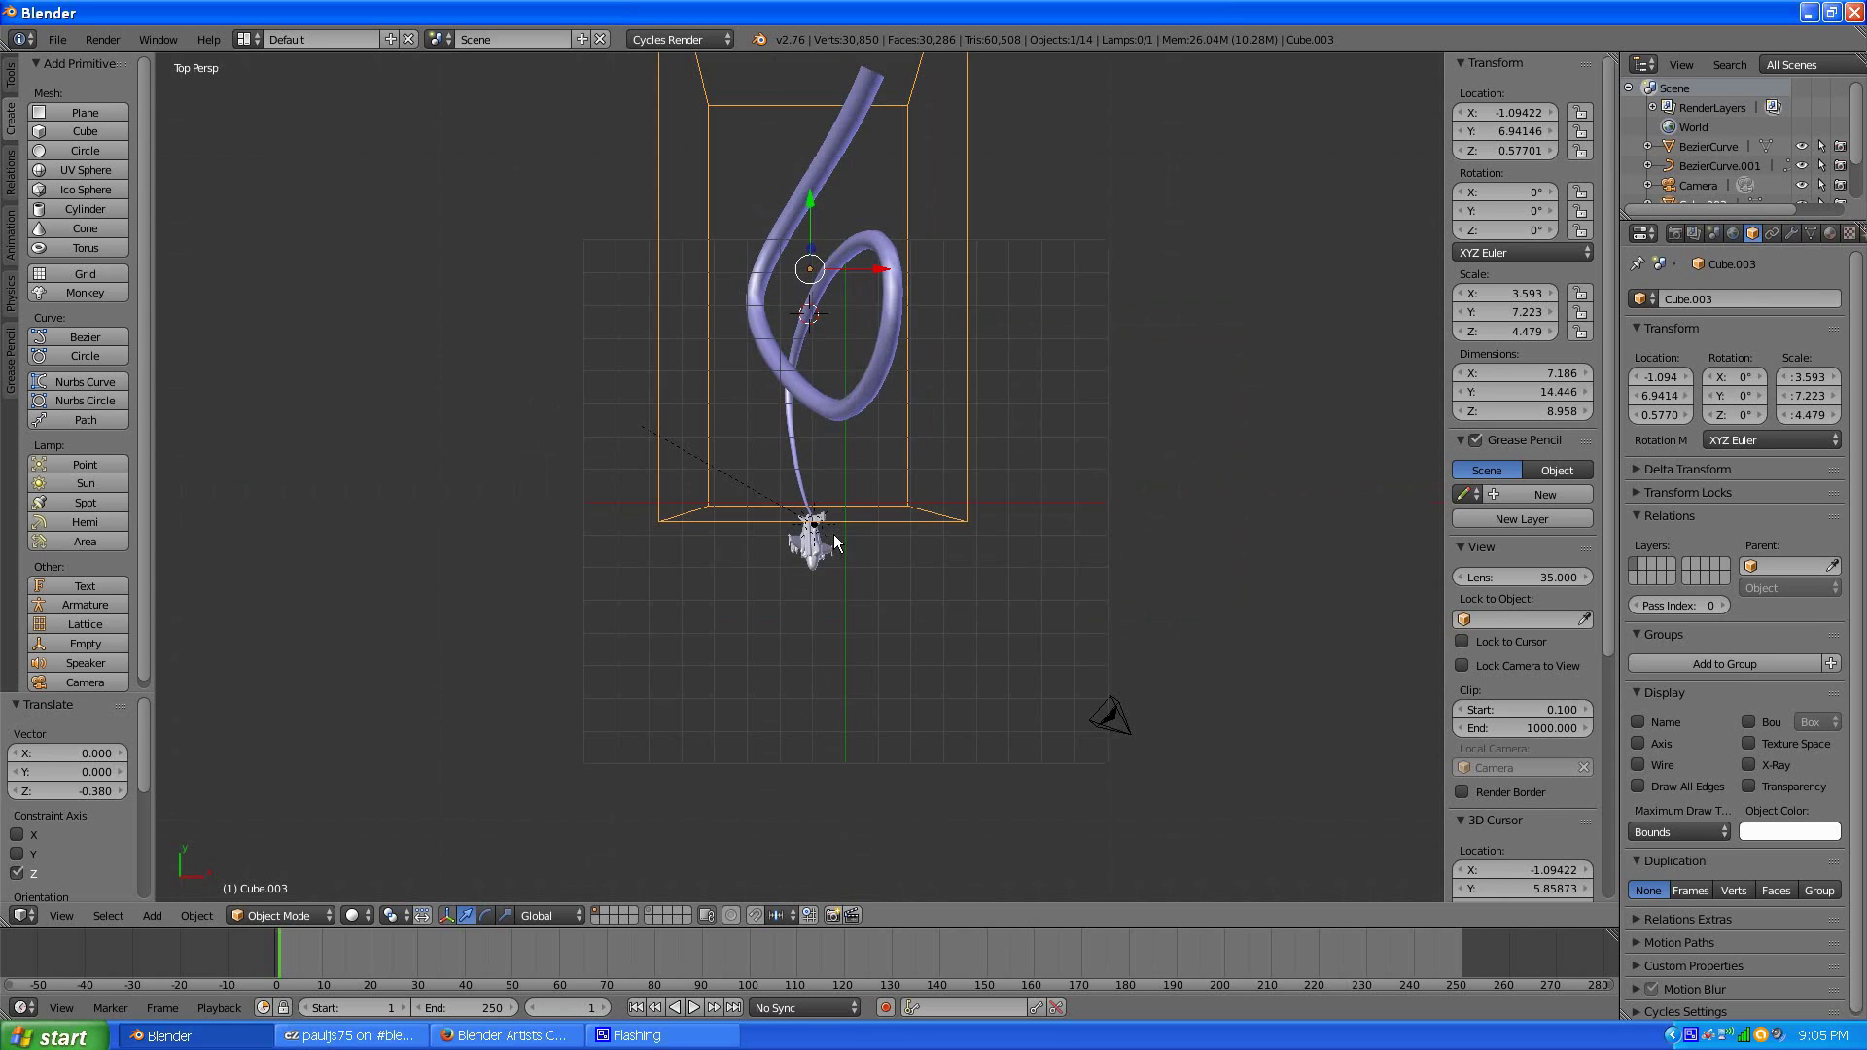
pyautogui.moveTo(971, 574); pyautogui.dragTo(880, 522, button='middle')
pyautogui.scroll(-2, 982, 522)
pyautogui.scroll(2, 809, 539)
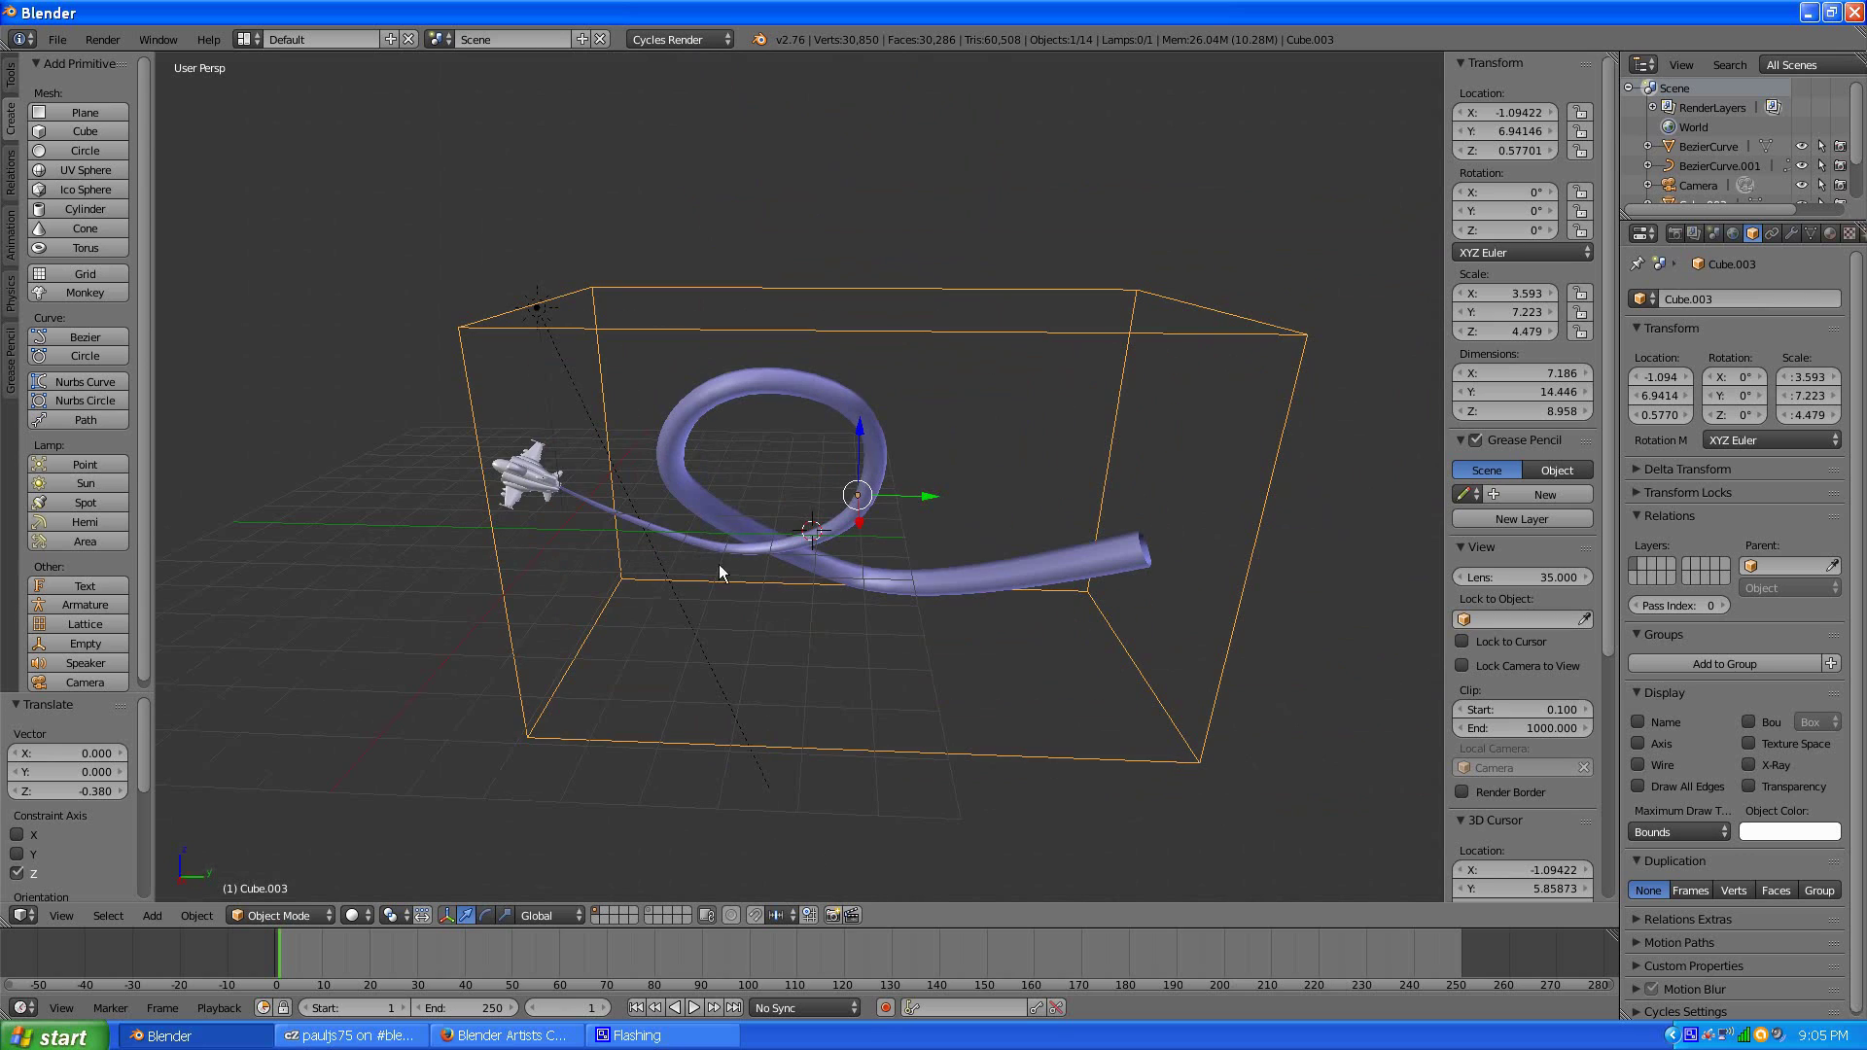
# - Apply the rotation and scale of the bounding cube
pyautogui.hotkey('ctrl', 'a')
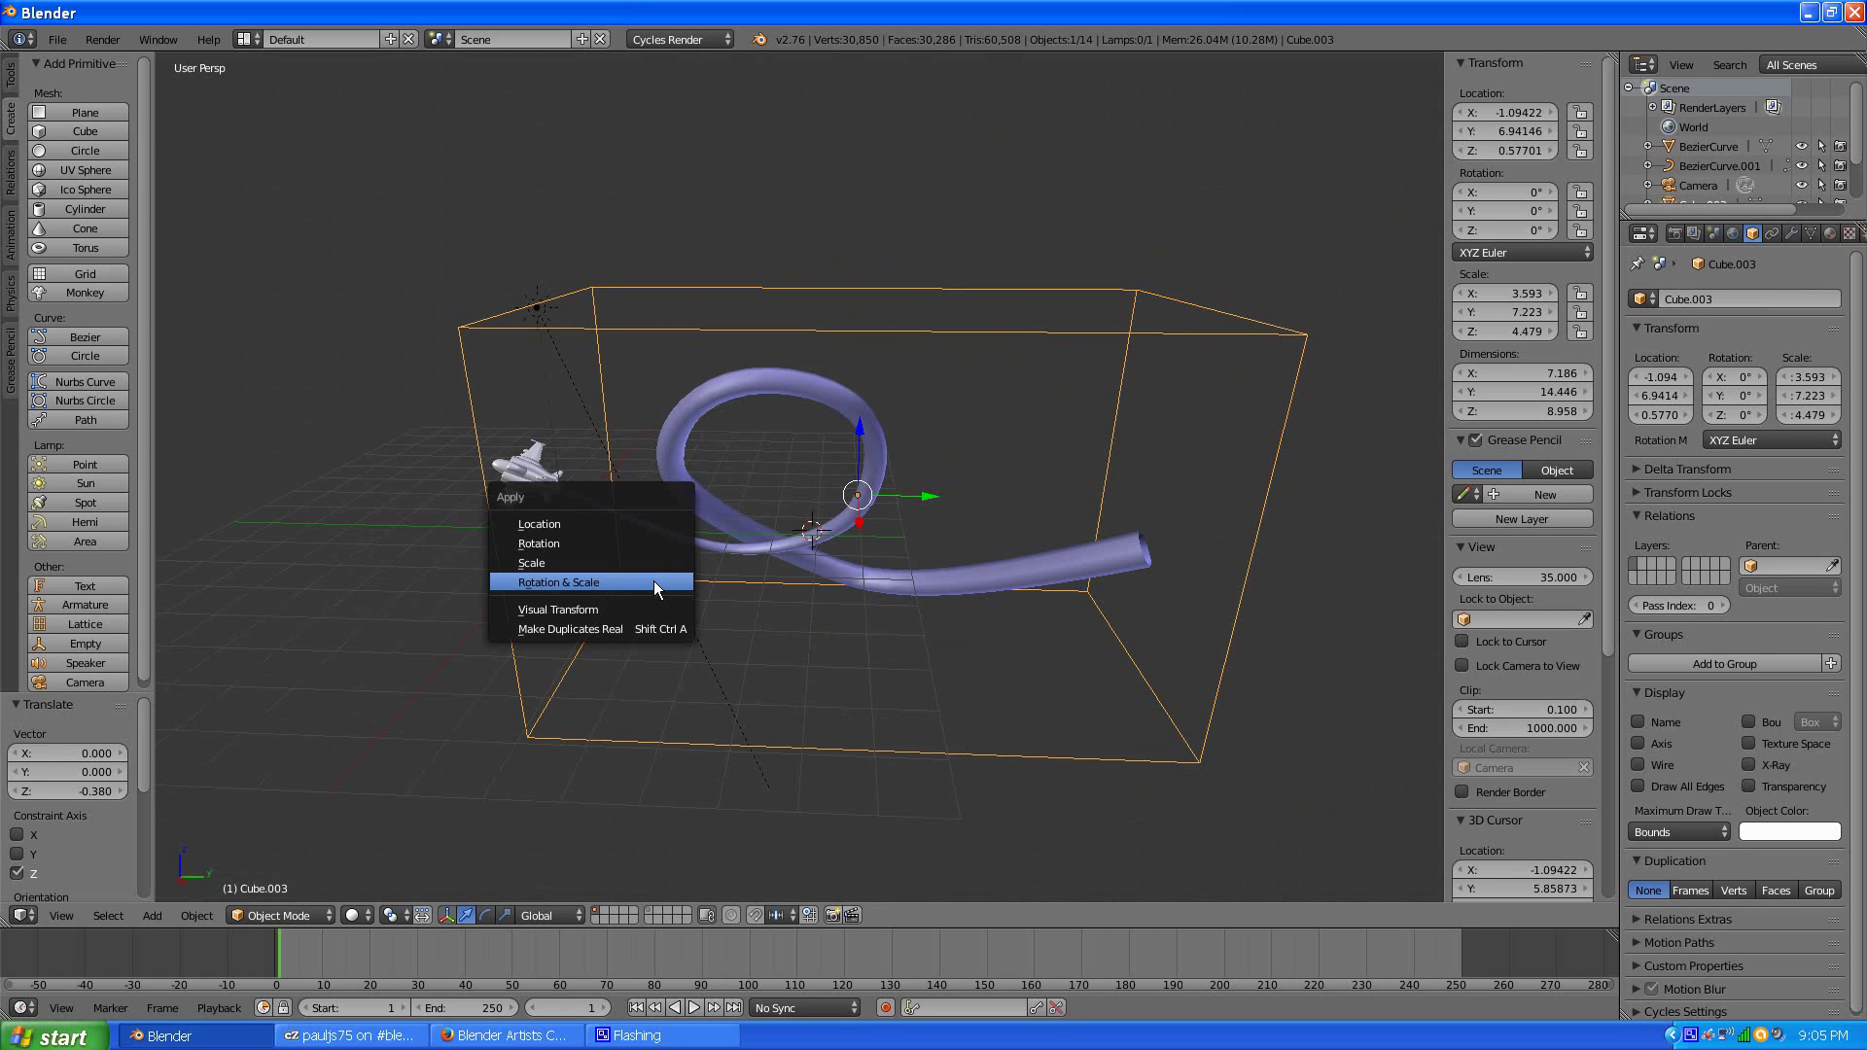
pyautogui.click(655, 583)
pyautogui.moveTo(411, 580); pyautogui.dragTo(690, 557, button='middle')
pyautogui.scroll(-3, 723, 358)
pyautogui.moveTo(723, 357); pyautogui.dragTo(743, 597, button='middle')
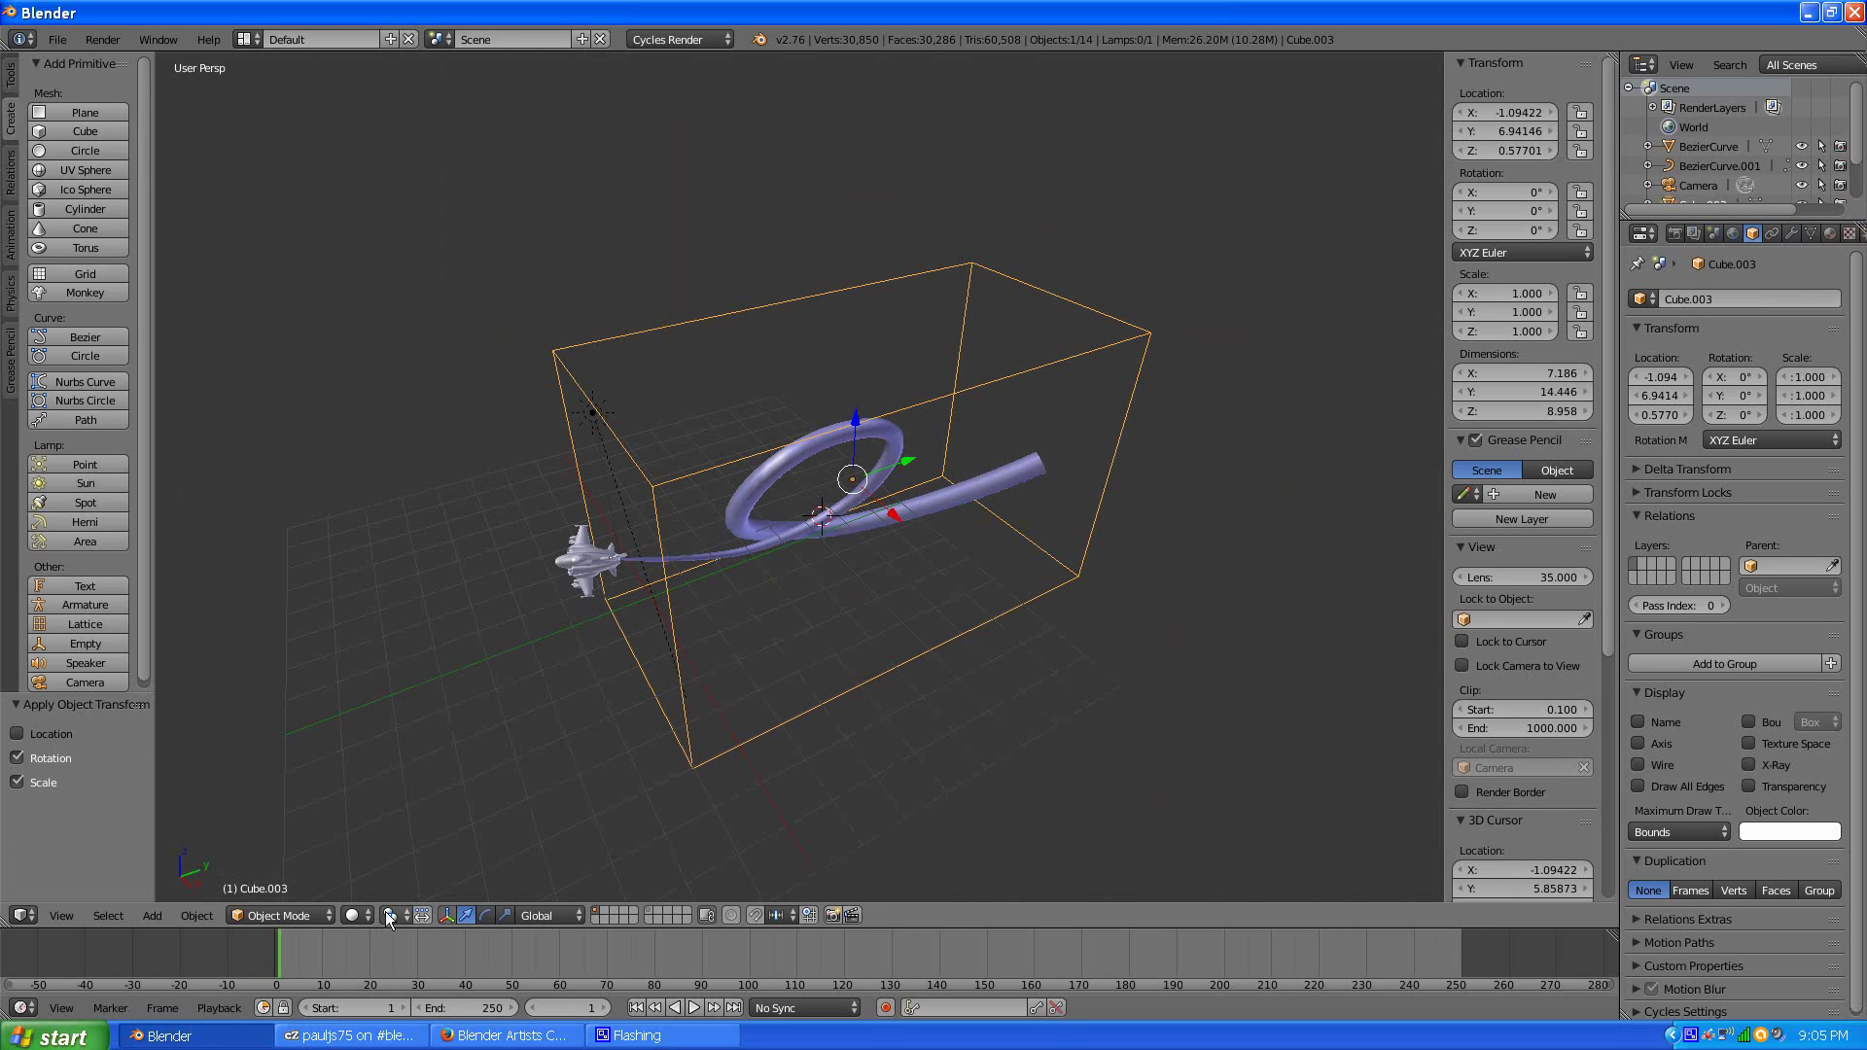
# - Preview the cube and jet with Rendered viewport shading and return the viewport to Solid shading
pyautogui.click(356, 915)
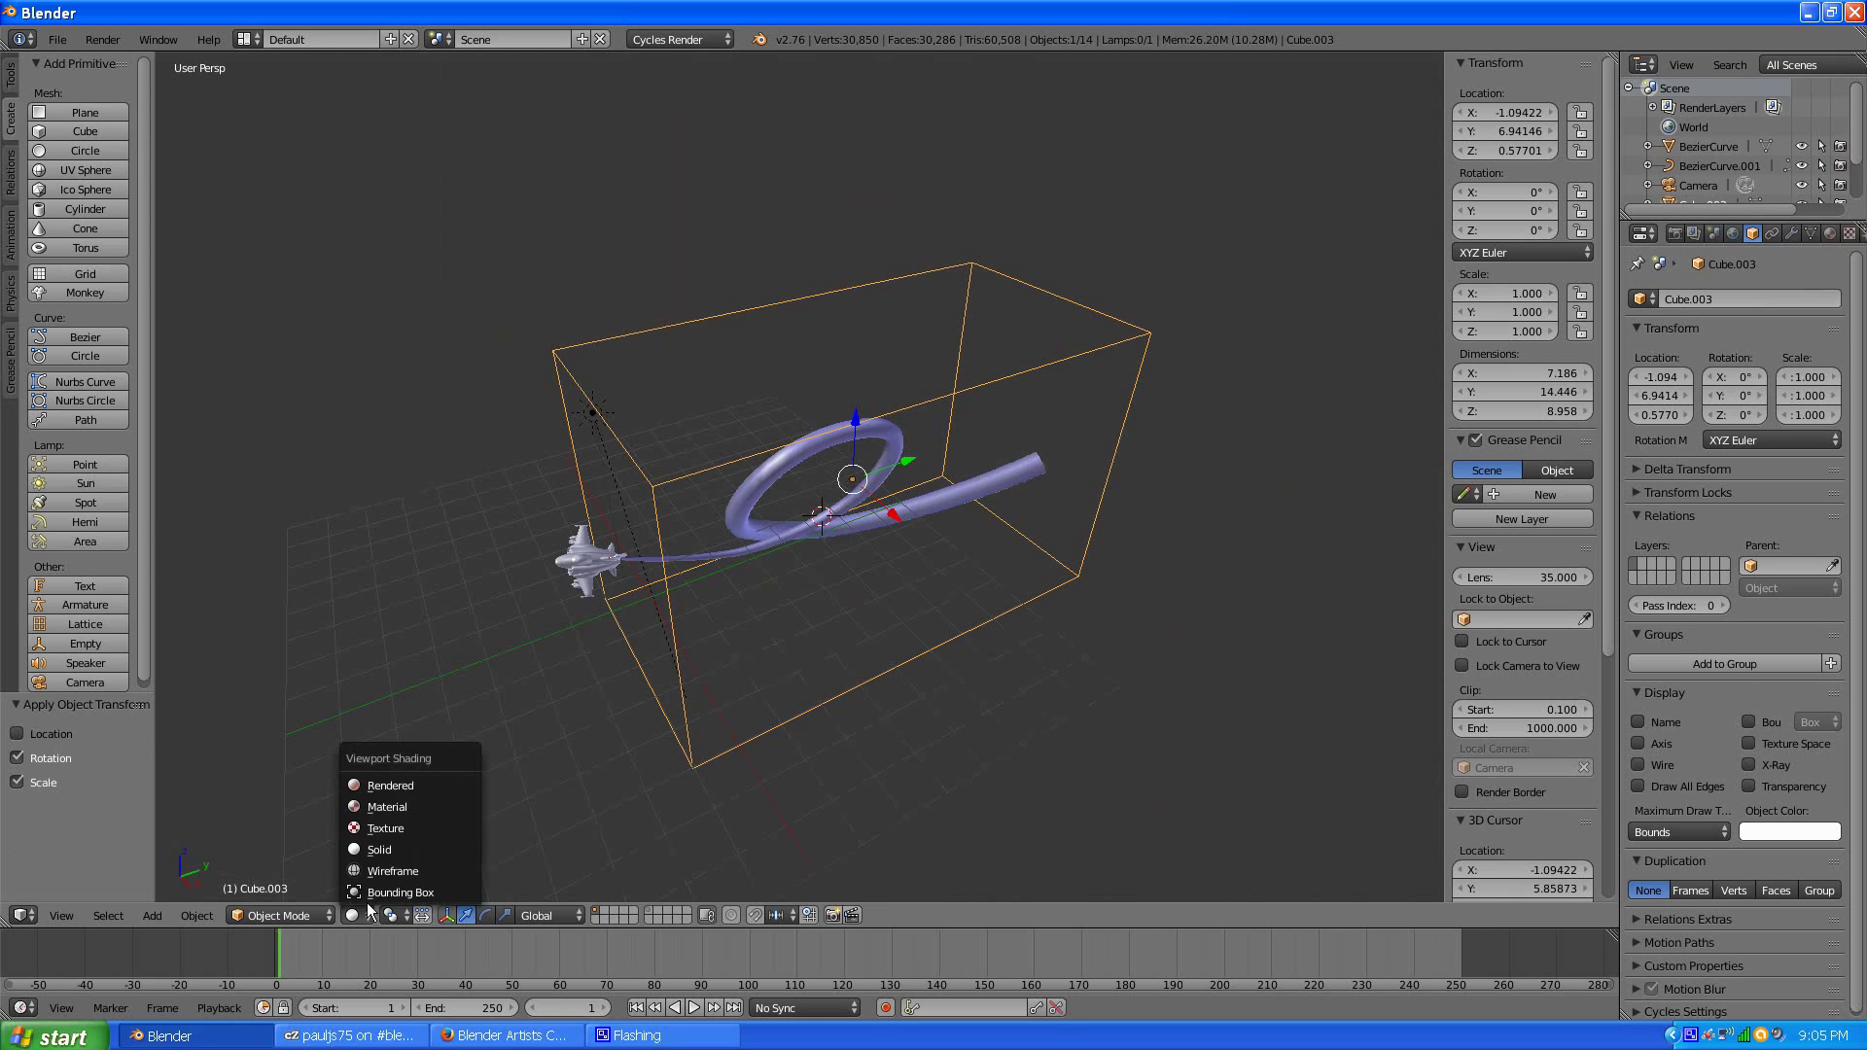
pyautogui.click(397, 791)
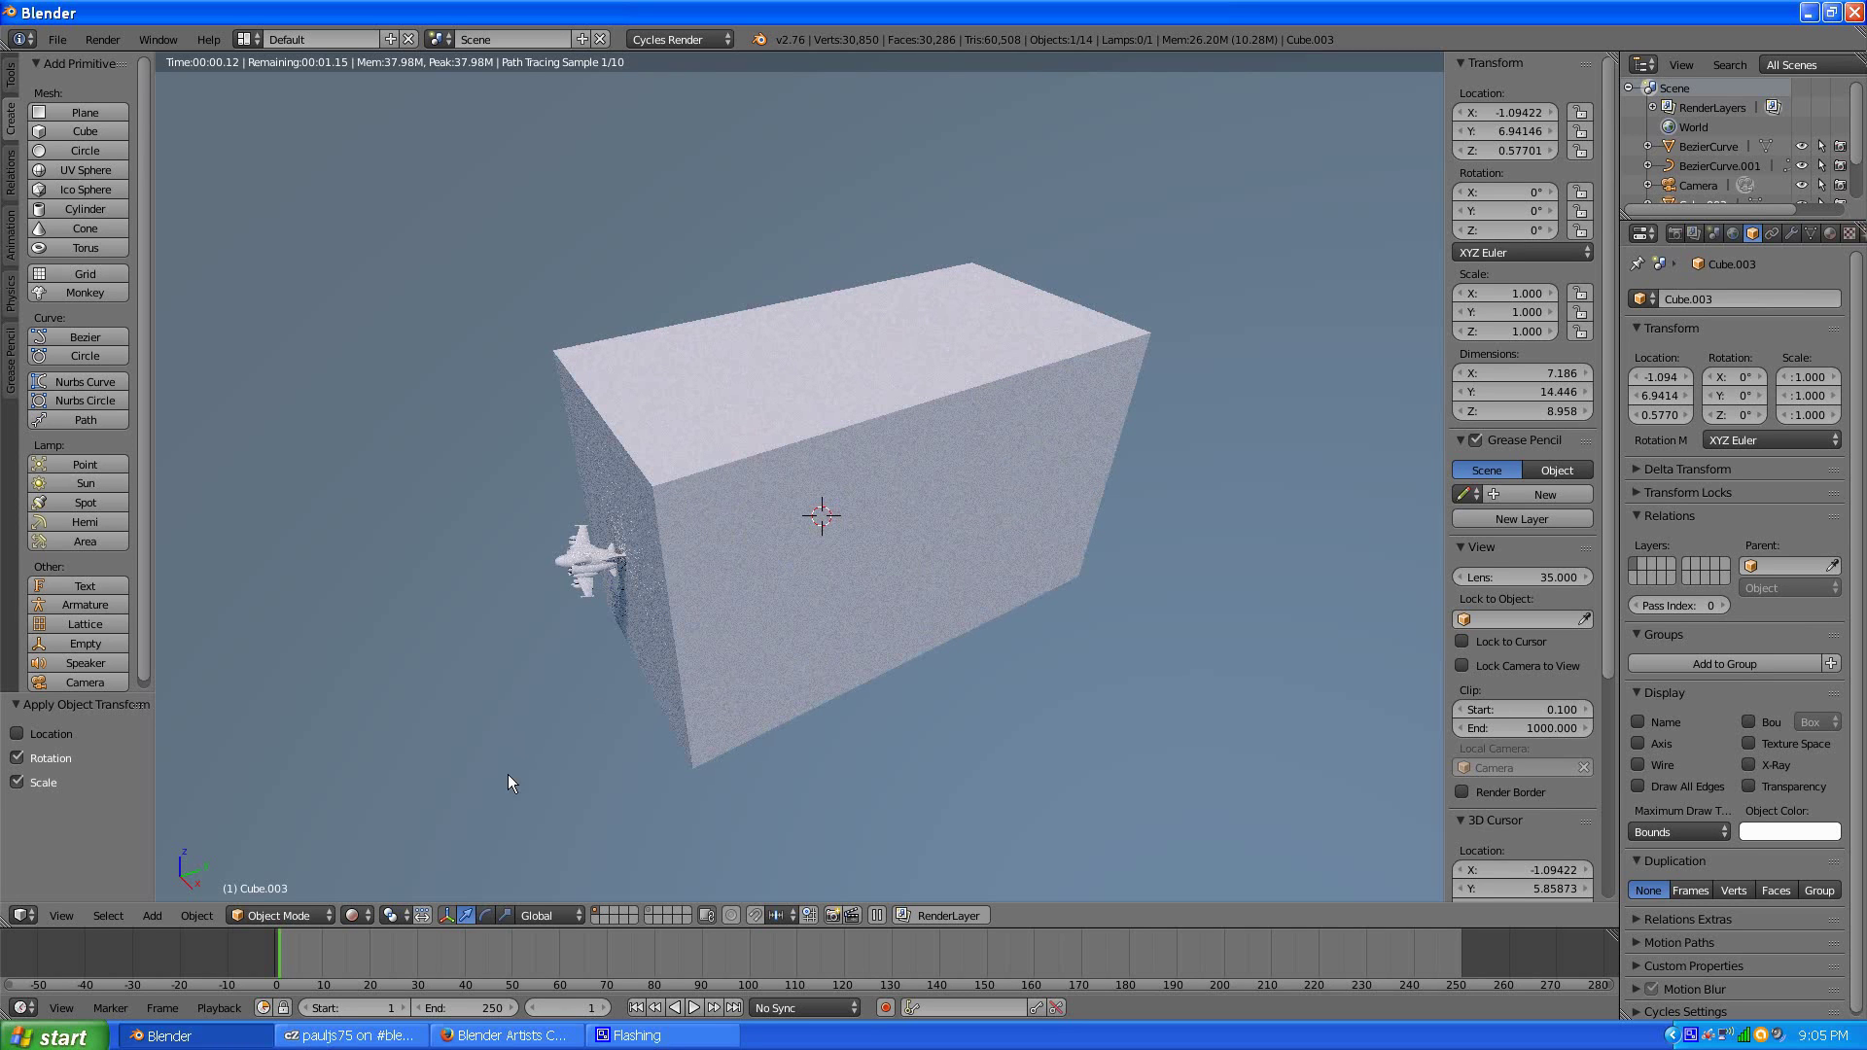
pyautogui.click(294, 916)
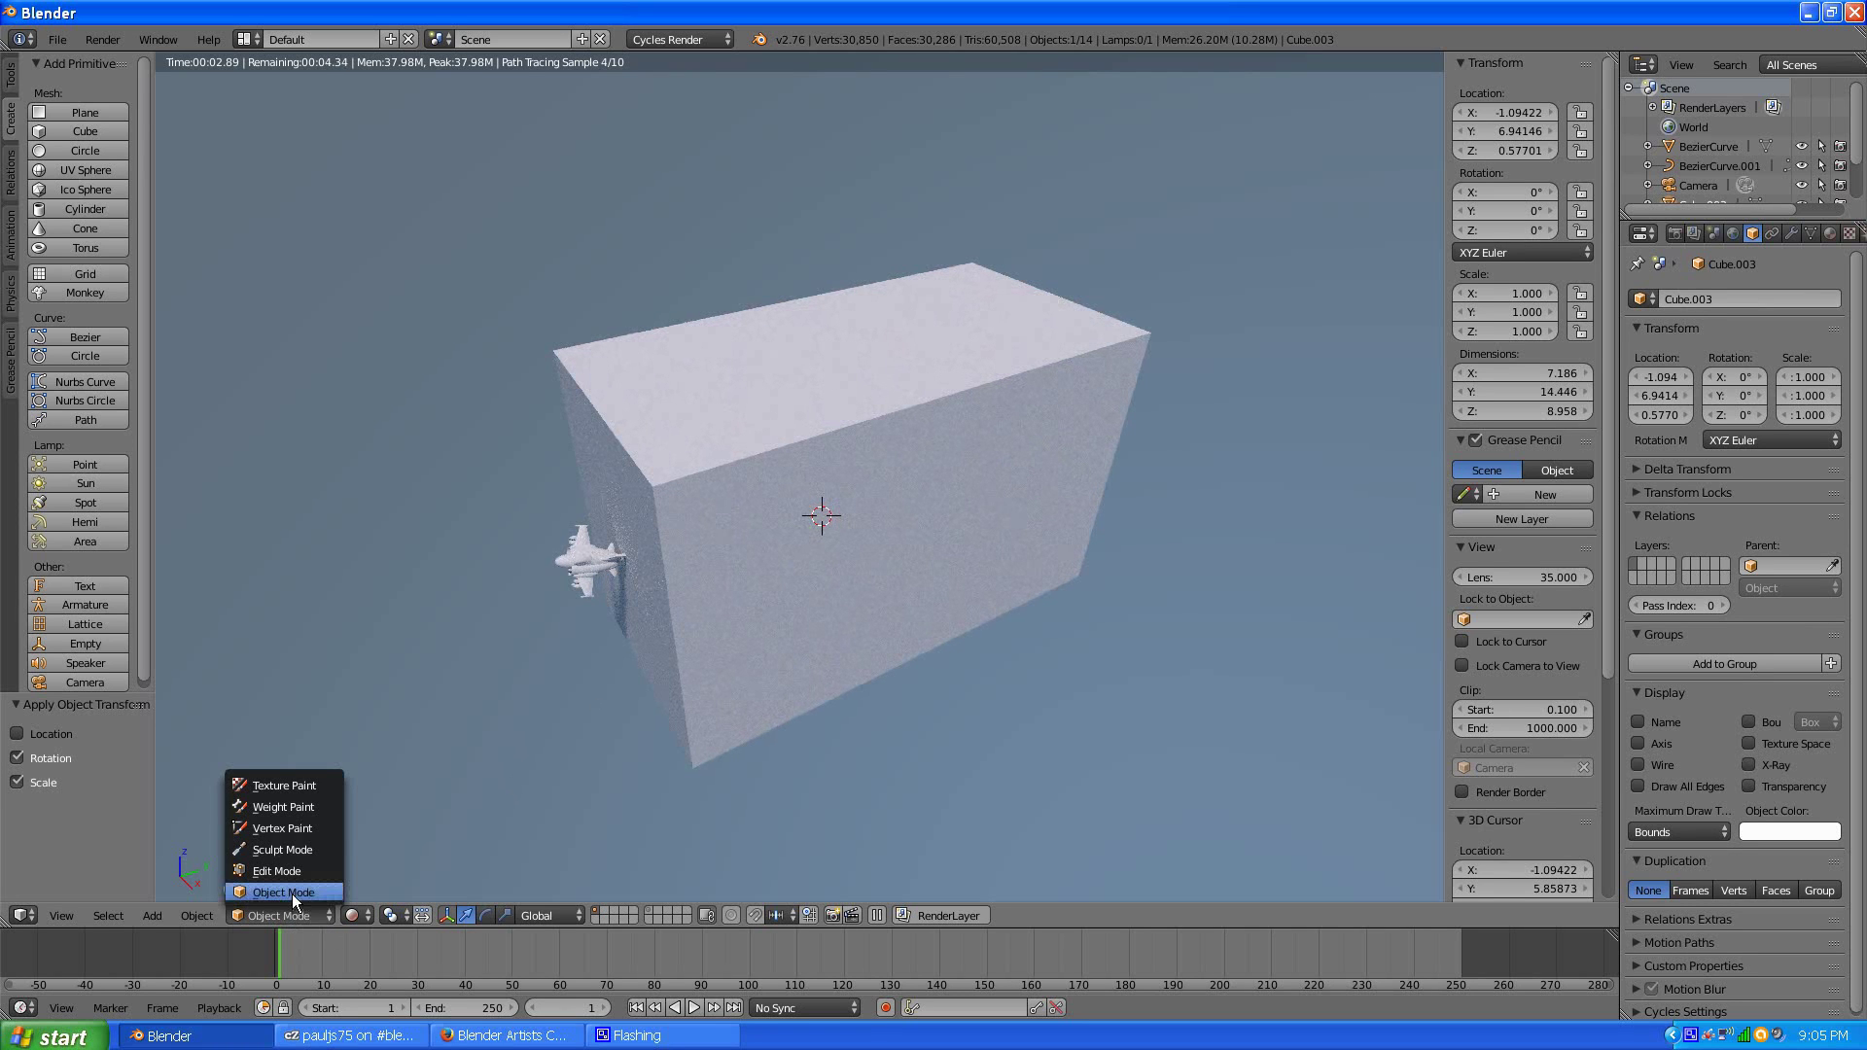
pyautogui.click(292, 893)
pyautogui.click(348, 913)
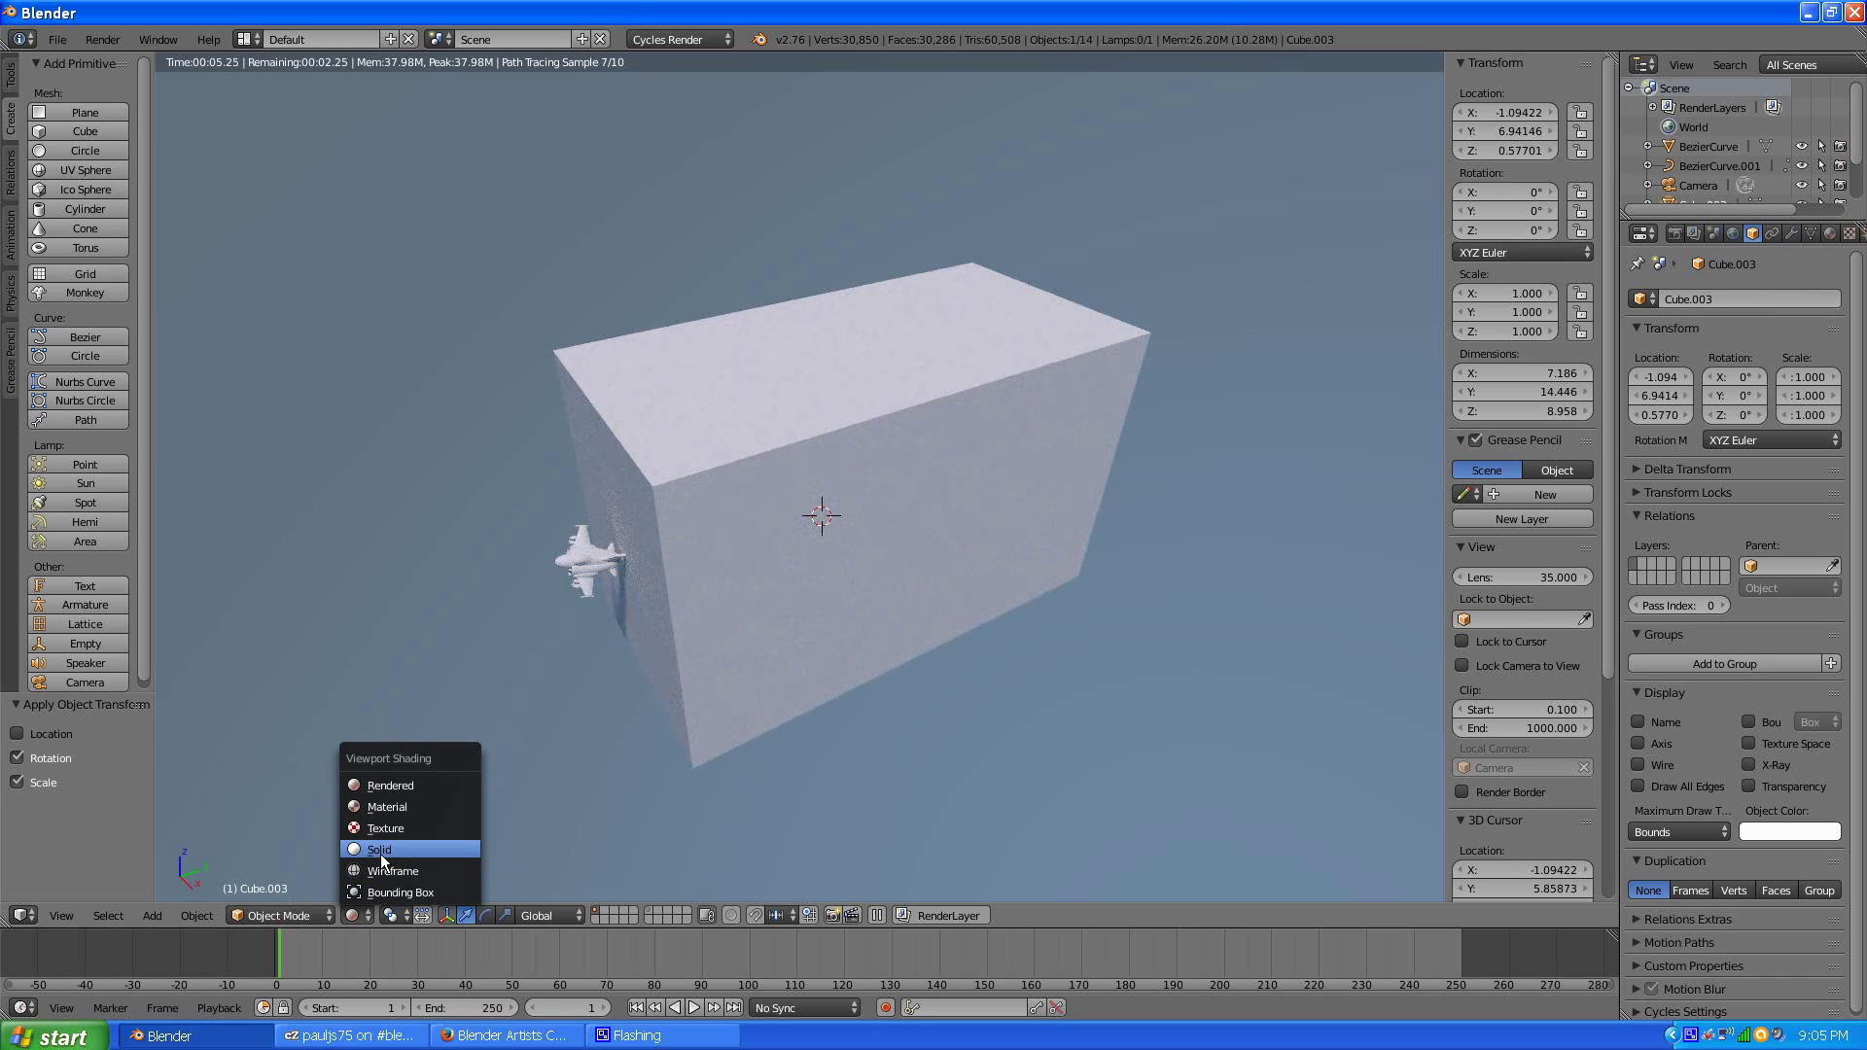
pyautogui.click(381, 853)
pyautogui.moveTo(754, 587); pyautogui.dragTo(833, 363, button='middle')
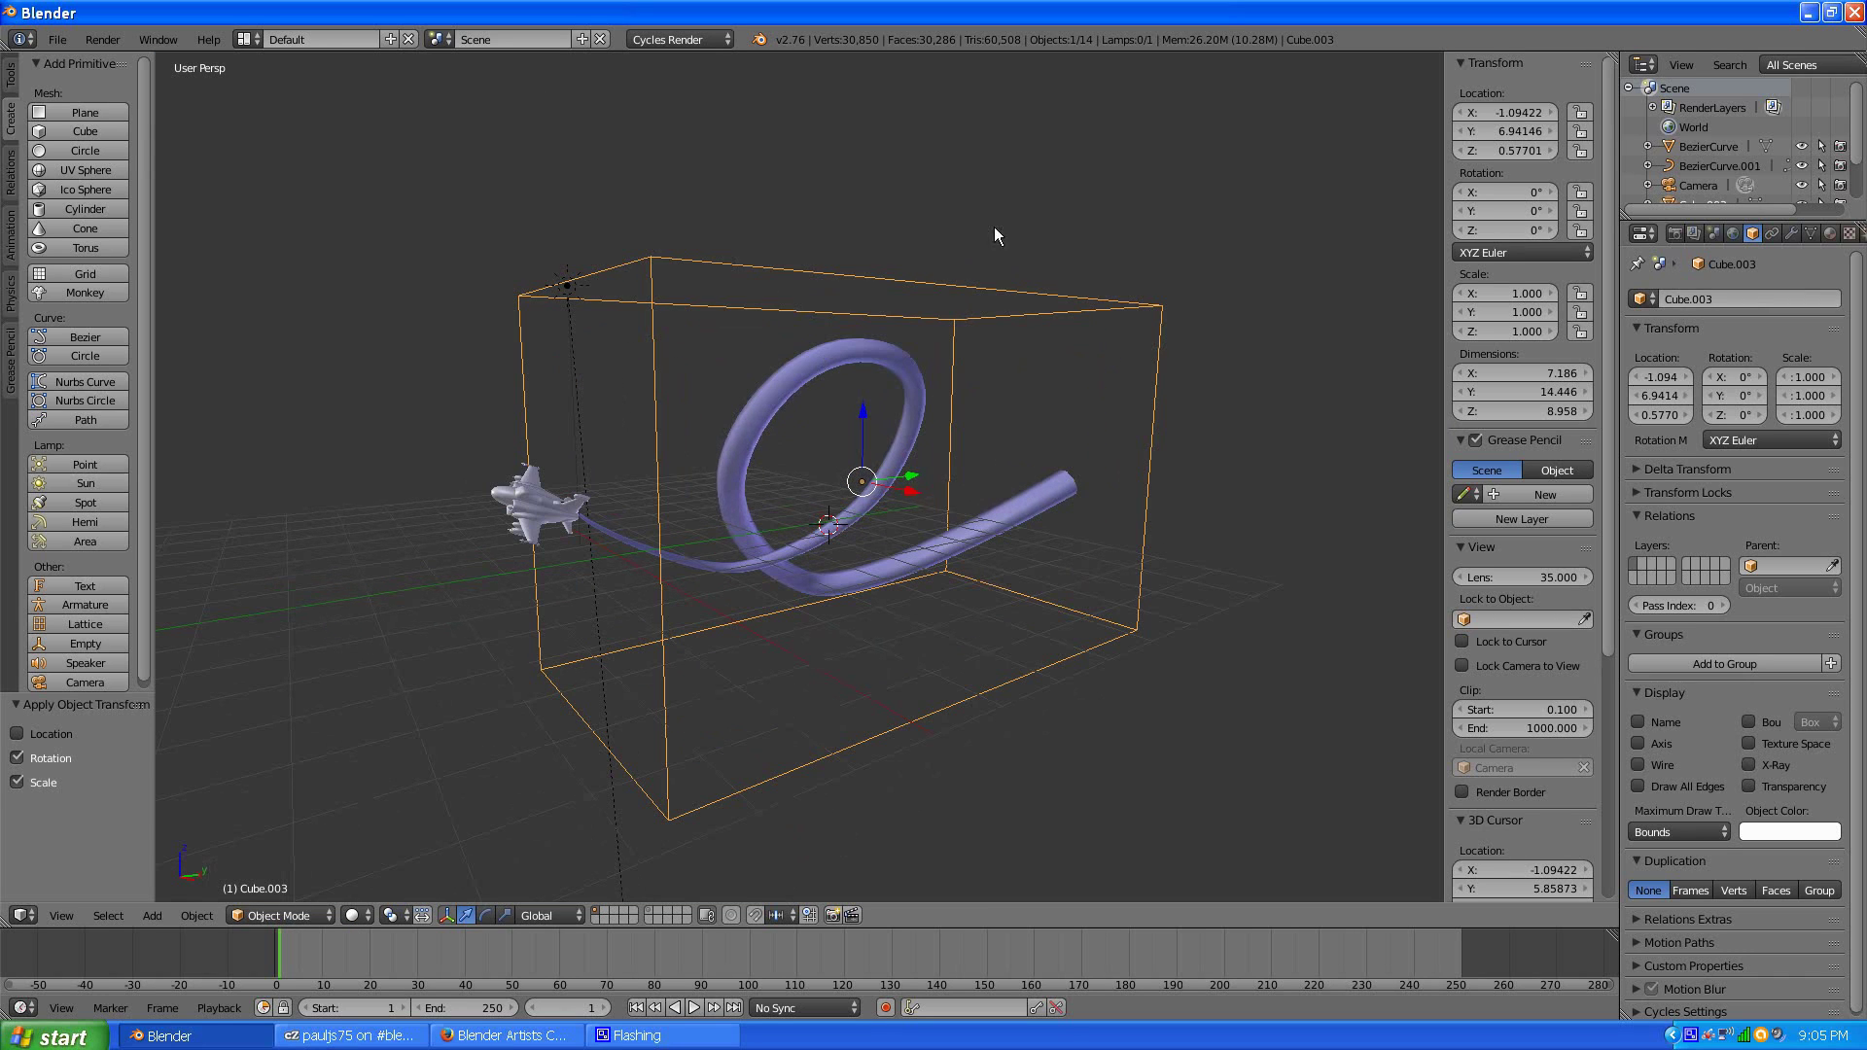
# - Create a new material for the cube and show its object shader nodes in the Compositing screen layout
pyautogui.click(1830, 233)
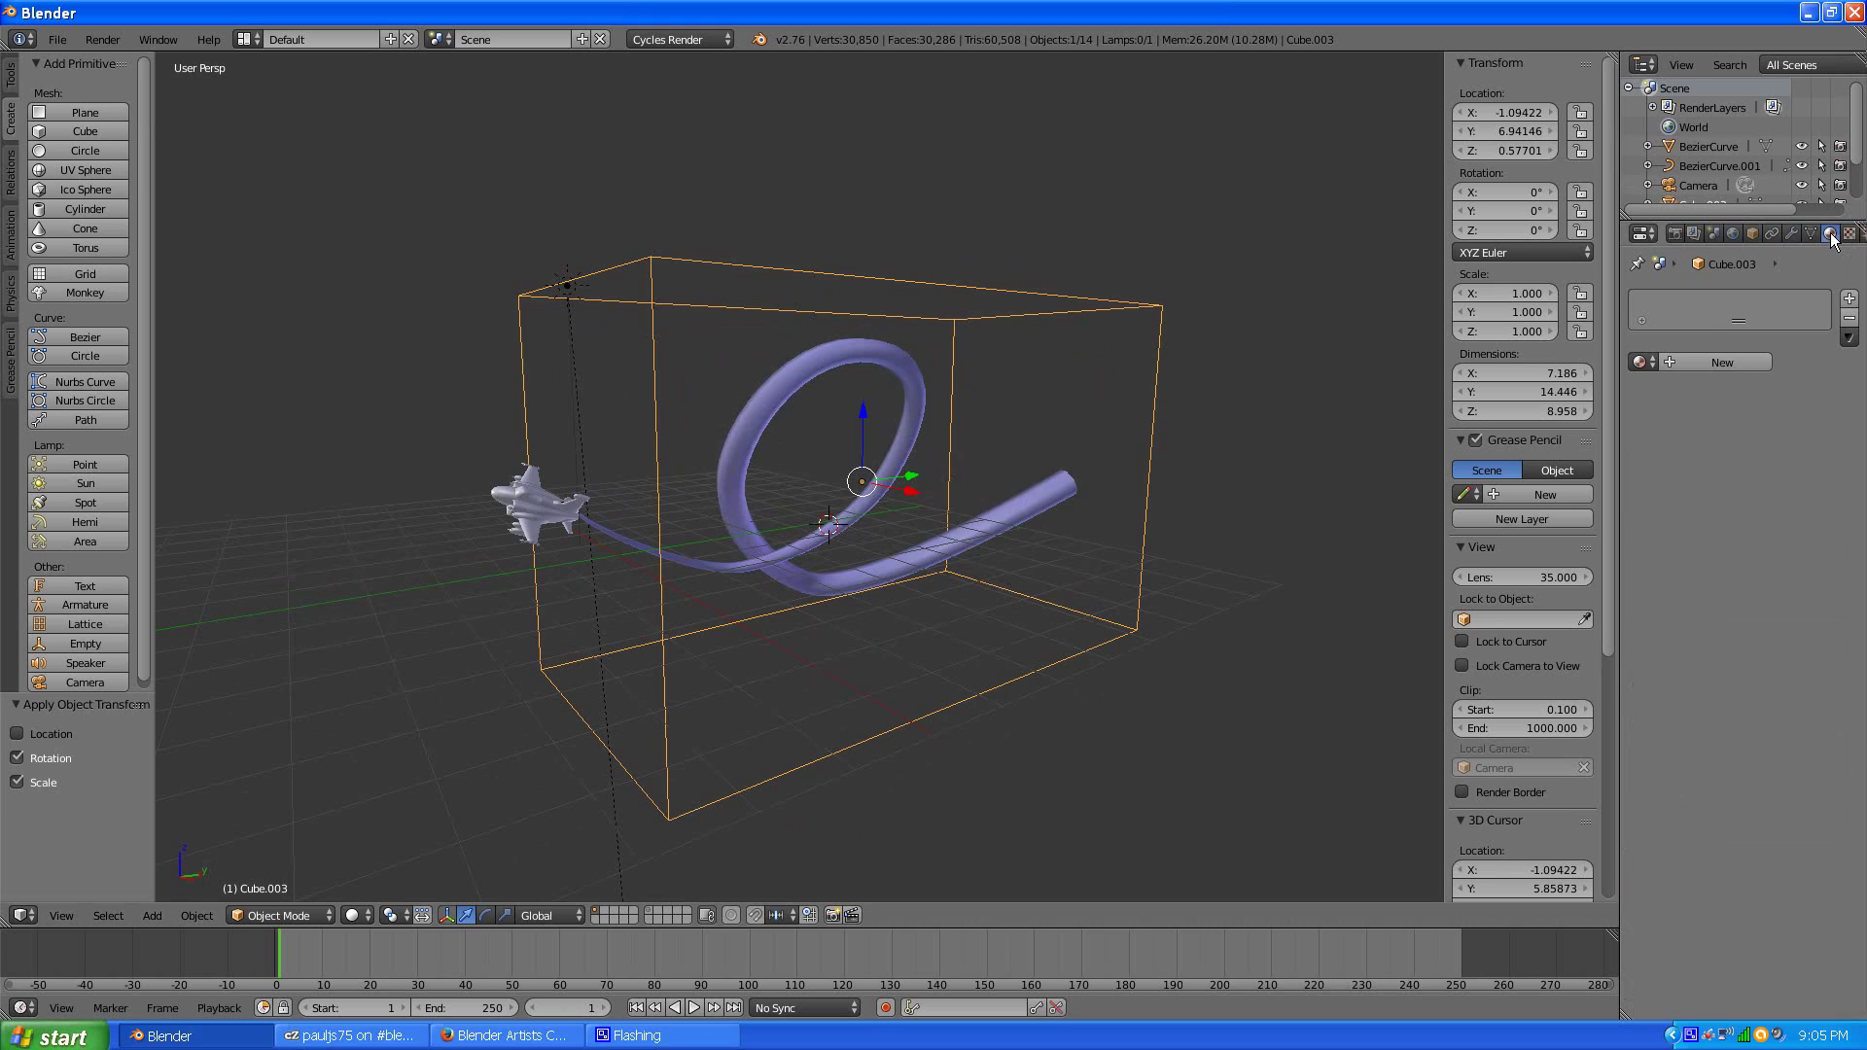
pyautogui.click(1673, 363)
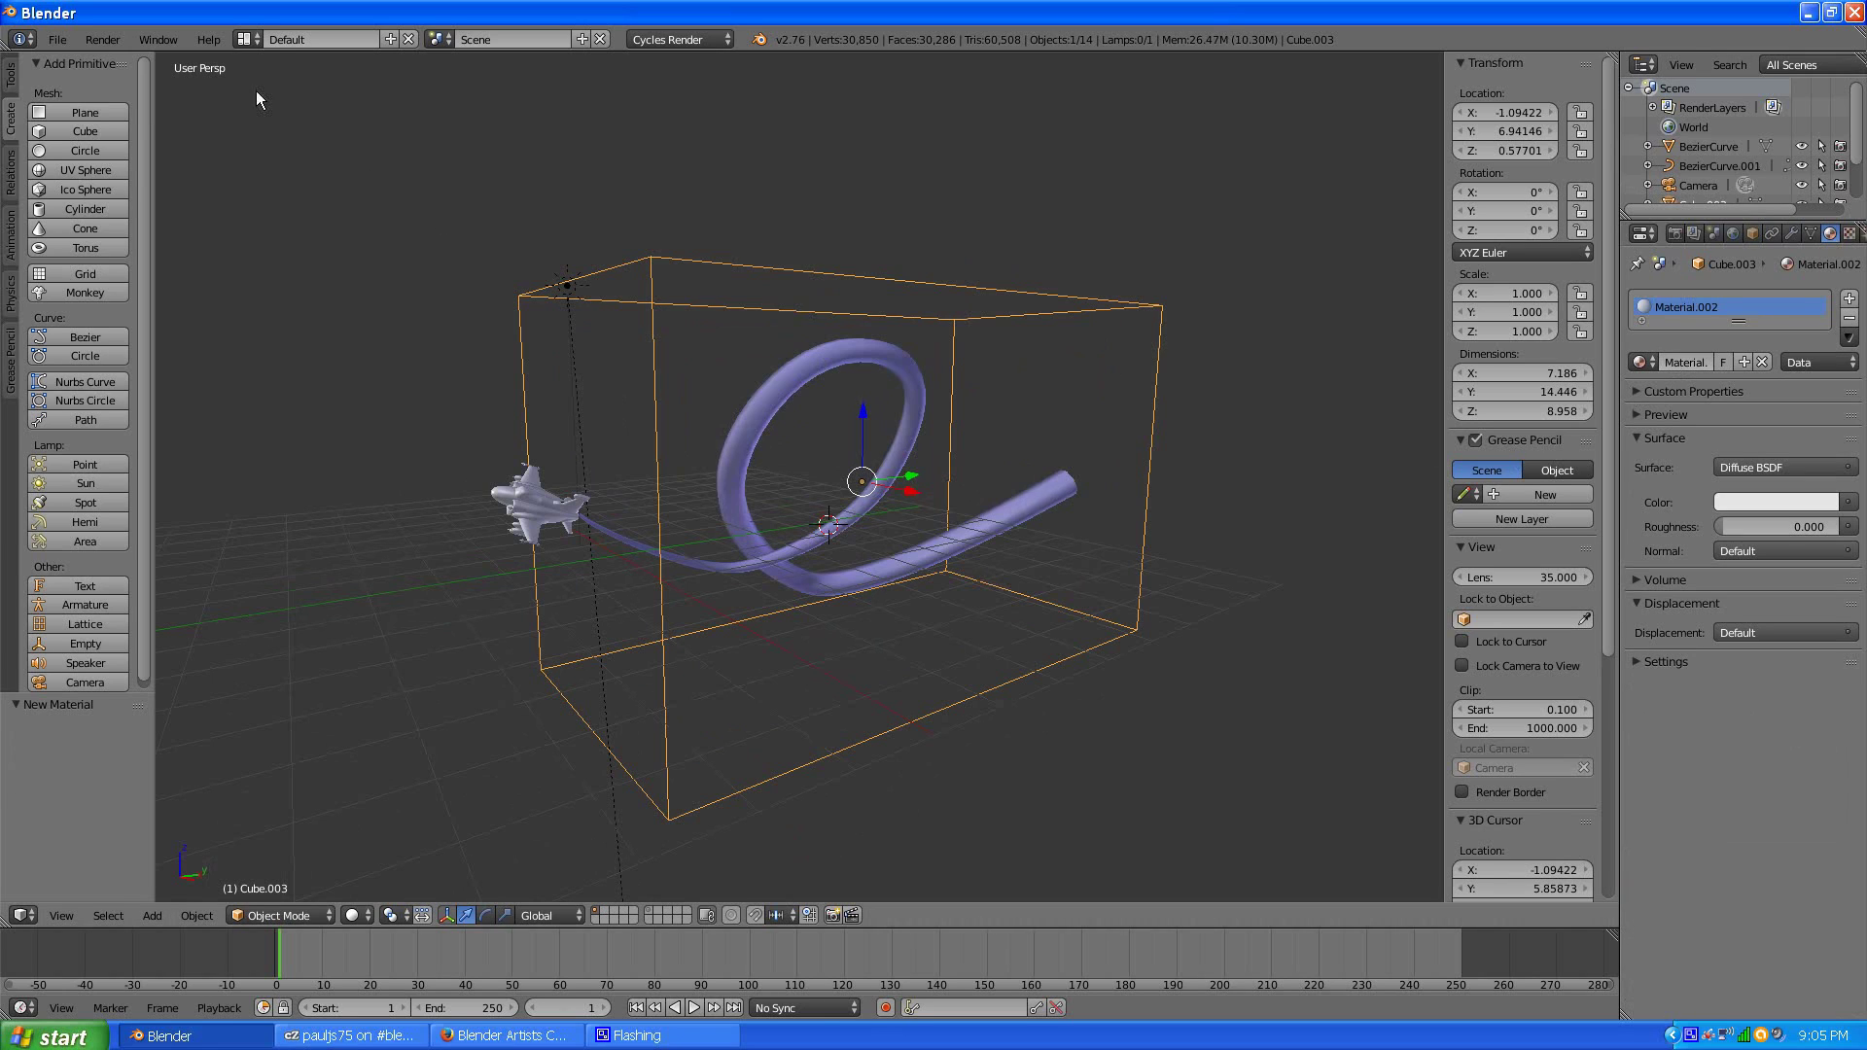
pyautogui.click(247, 40)
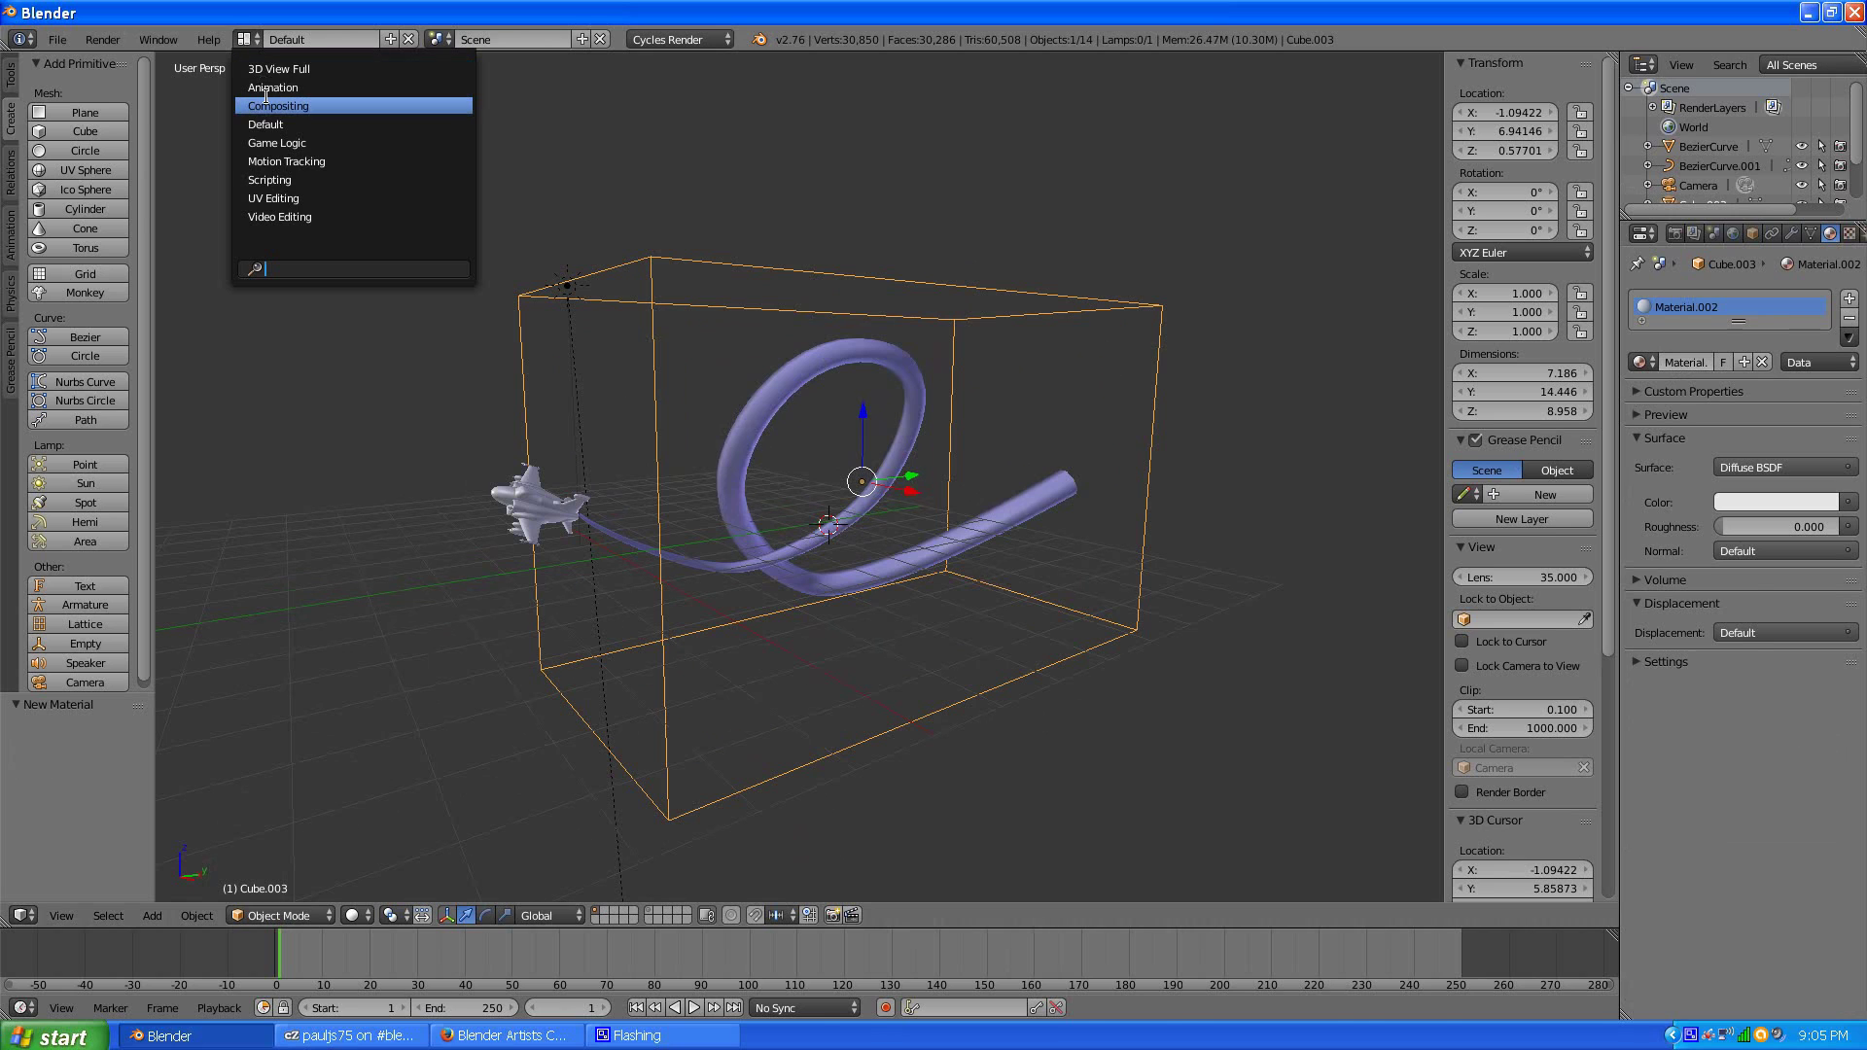
pyautogui.click(265, 101)
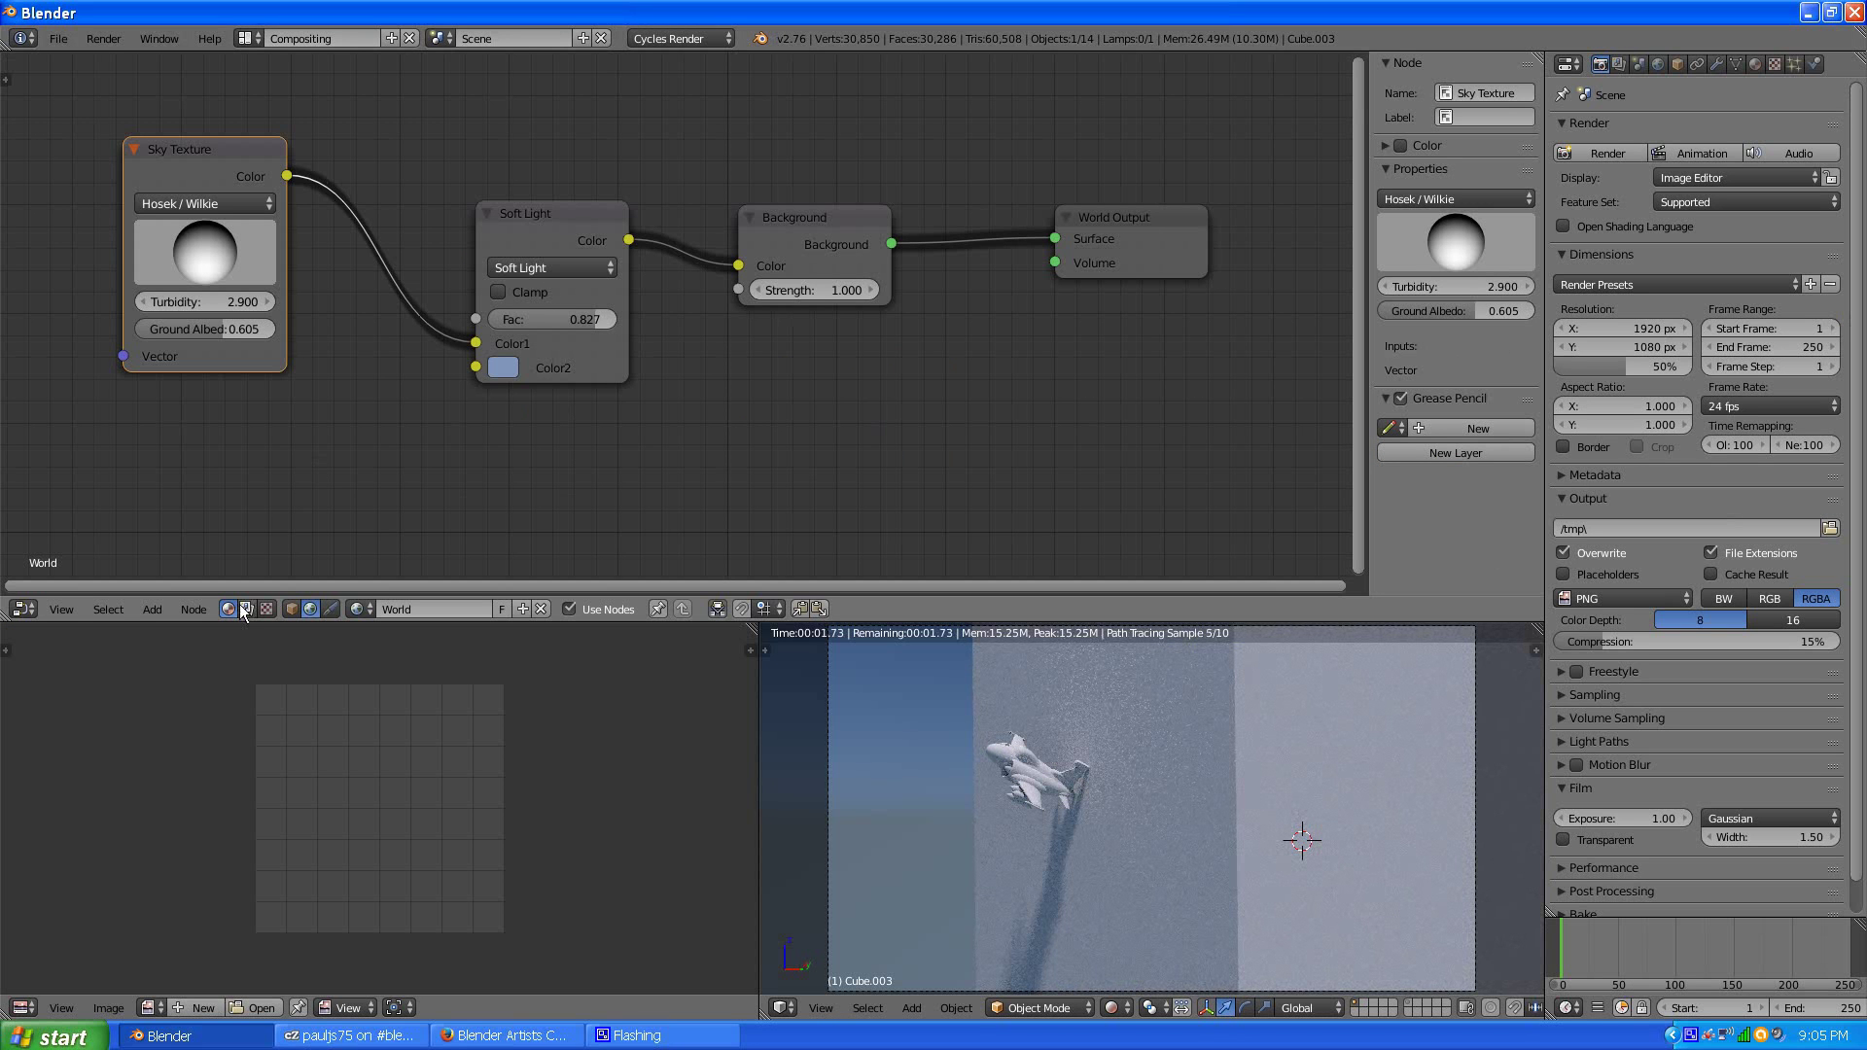
pyautogui.click(289, 608)
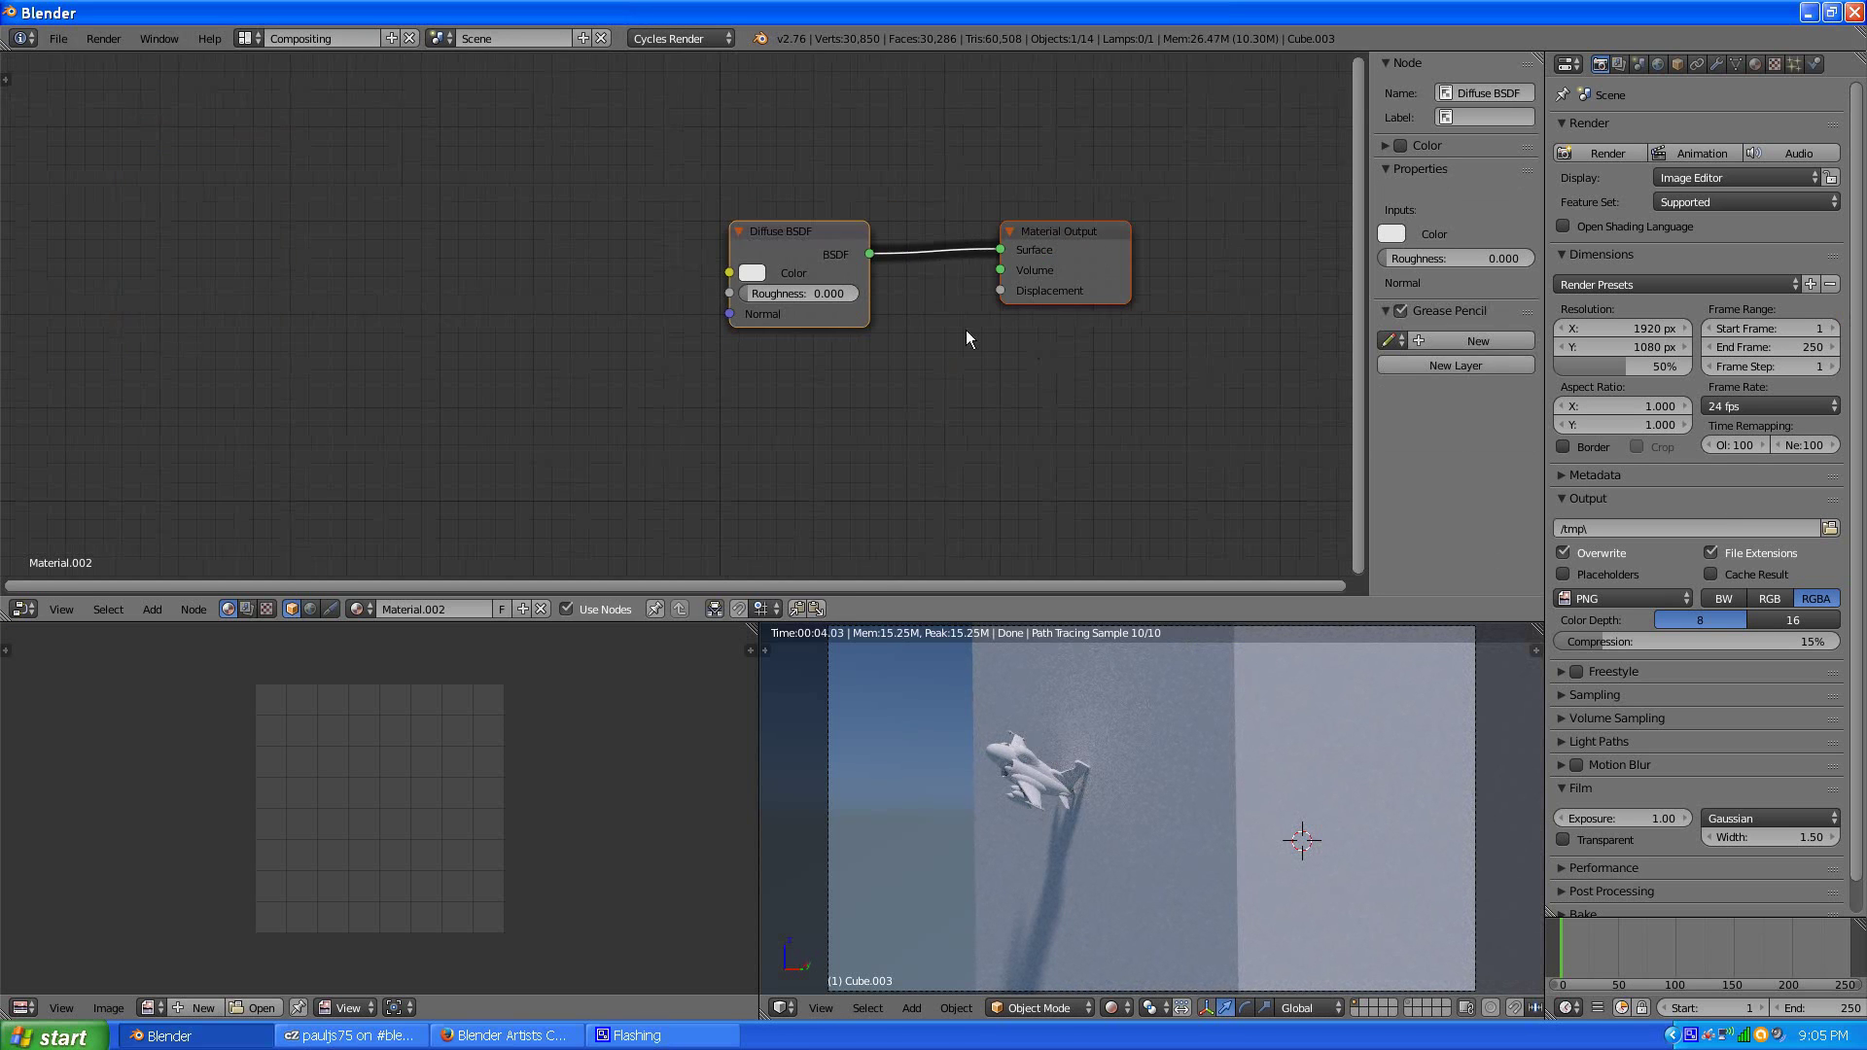
# - Delete the Diffuse BSDF node from the cube's material
pyautogui.scroll(2, 1019, 350)
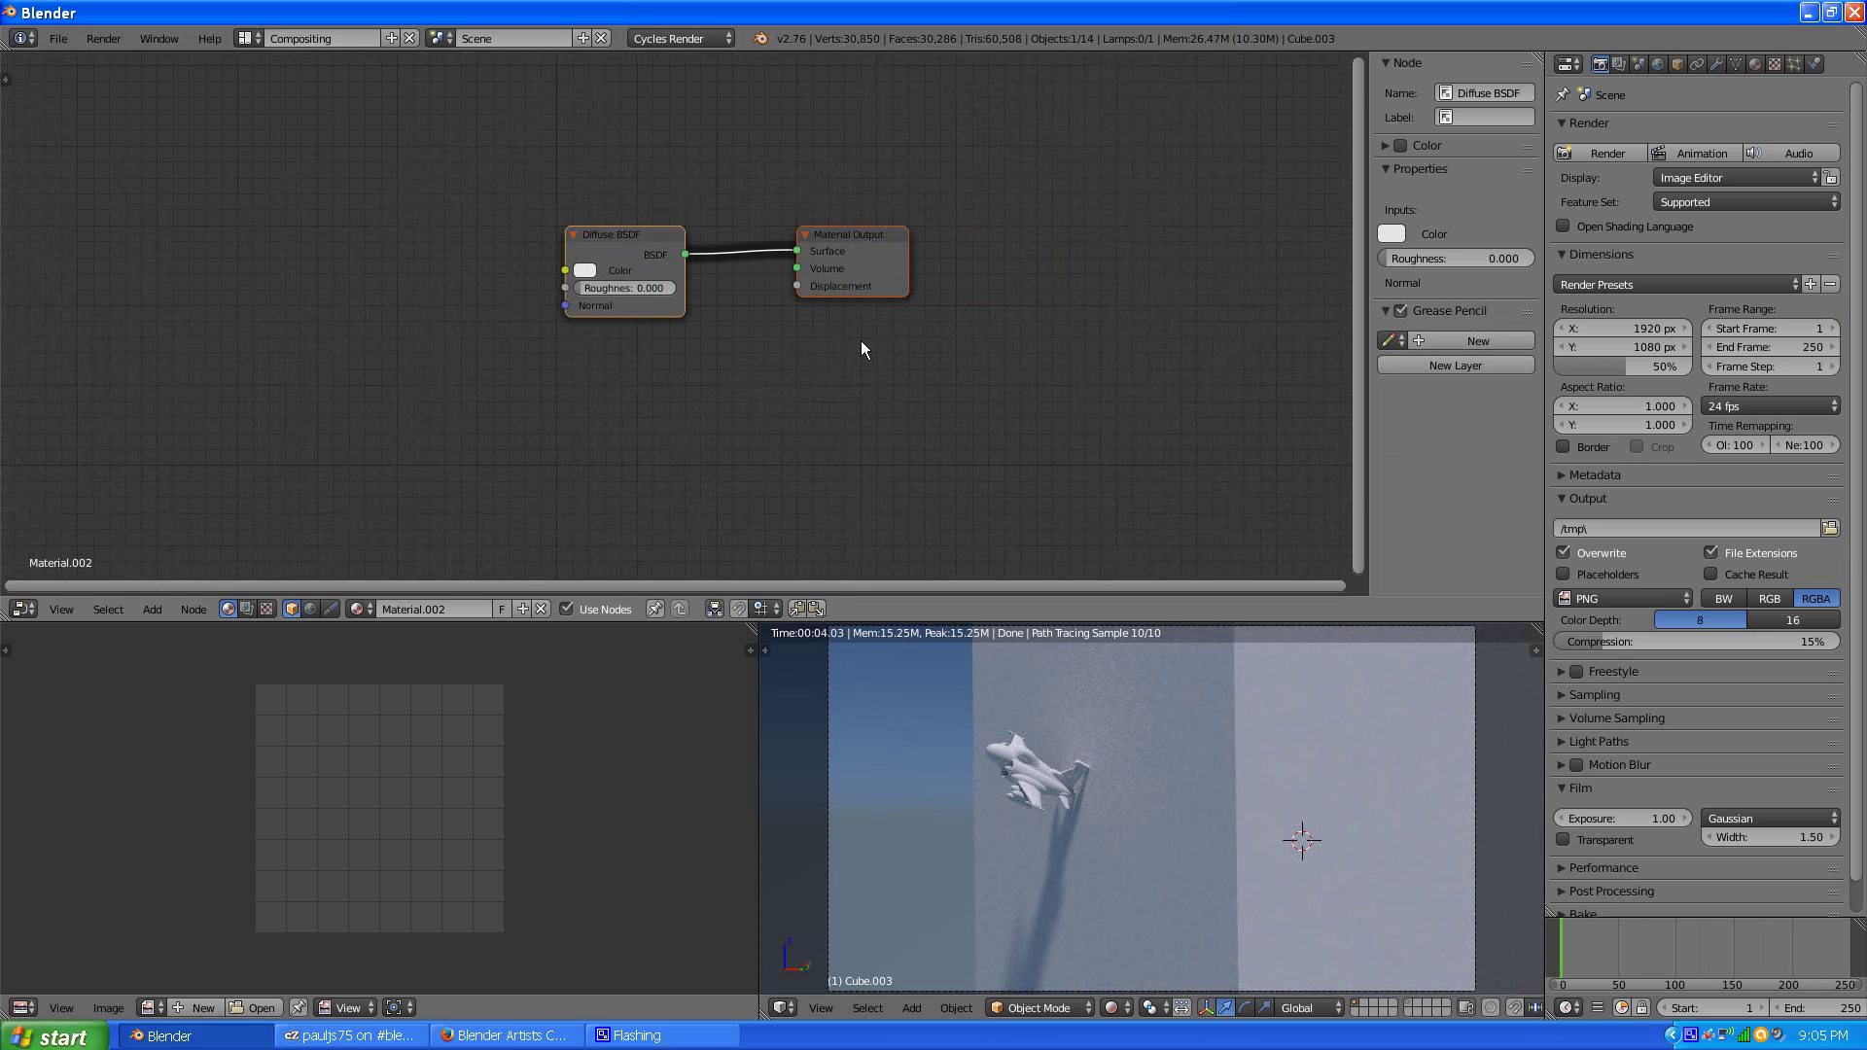
pyautogui.click(581, 230)
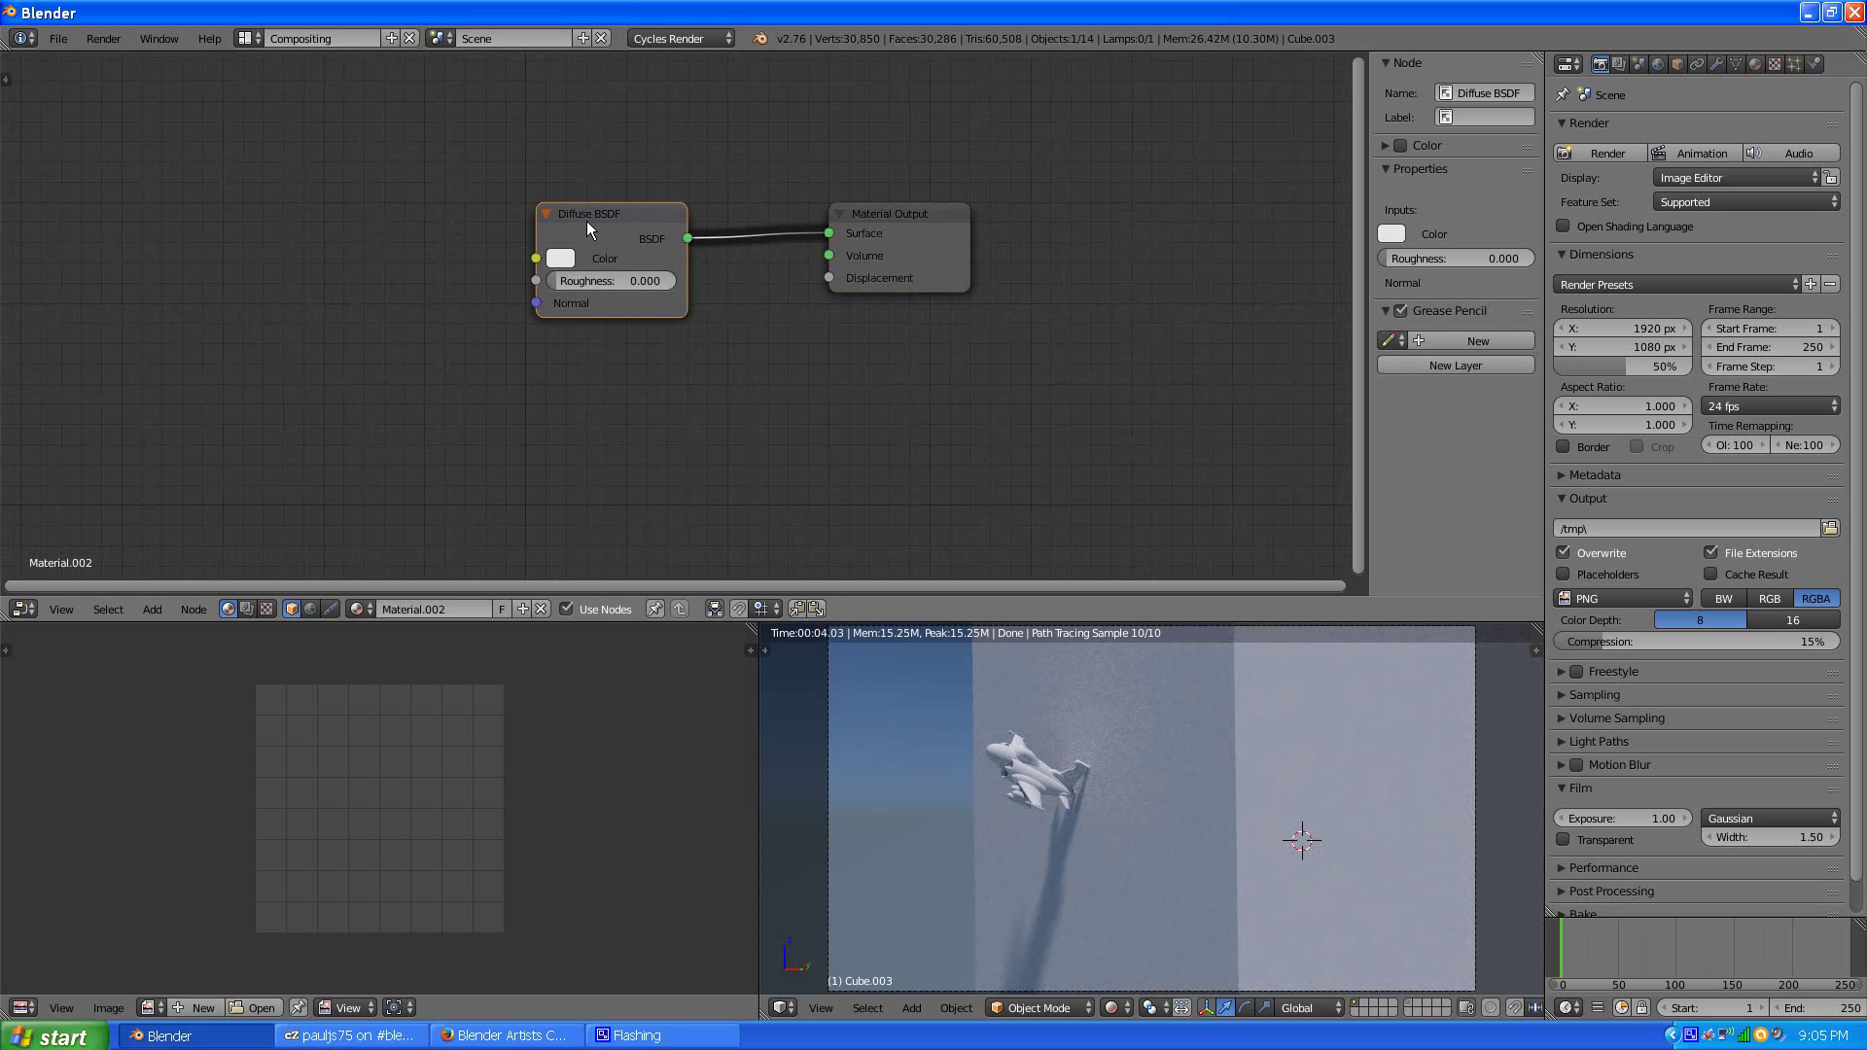
pyautogui.press('x')
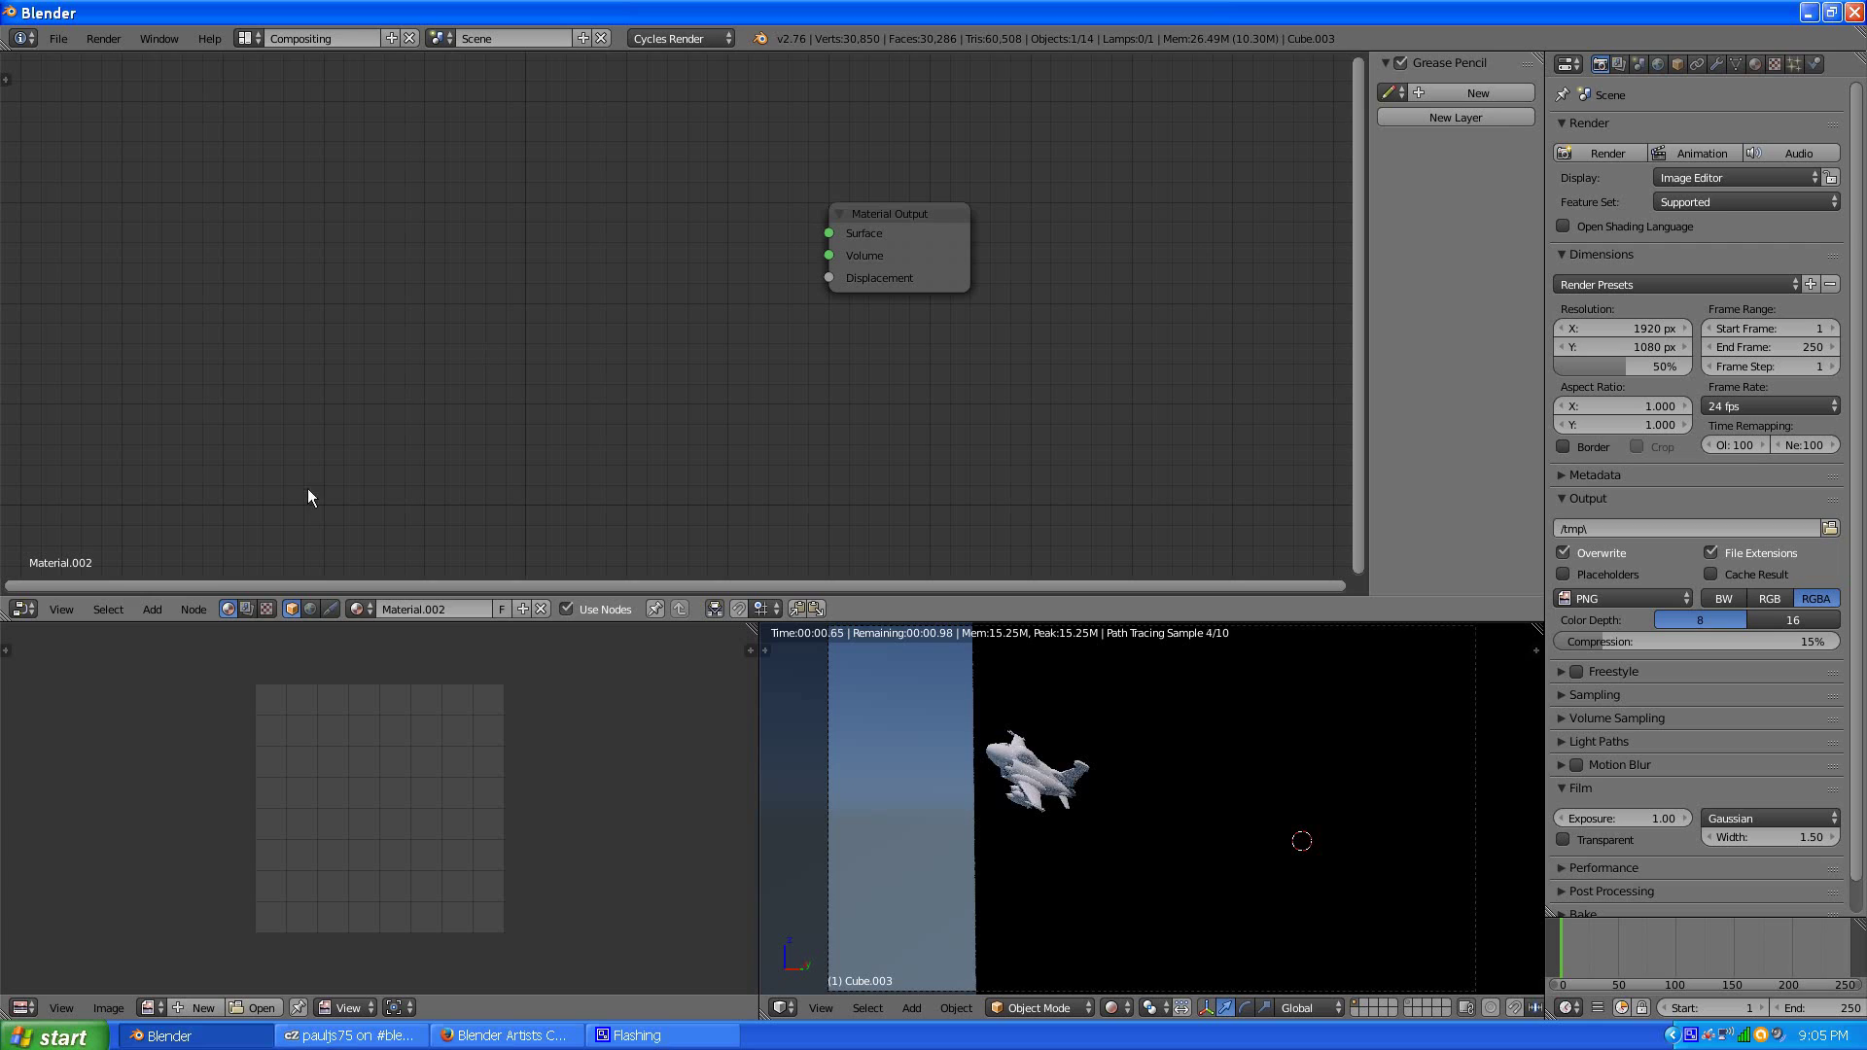
# - Add a Volume Scatter shader node to the cube's material, placed well before the Material Output node
pyautogui.click(151, 609)
pyautogui.moveTo(179, 528)
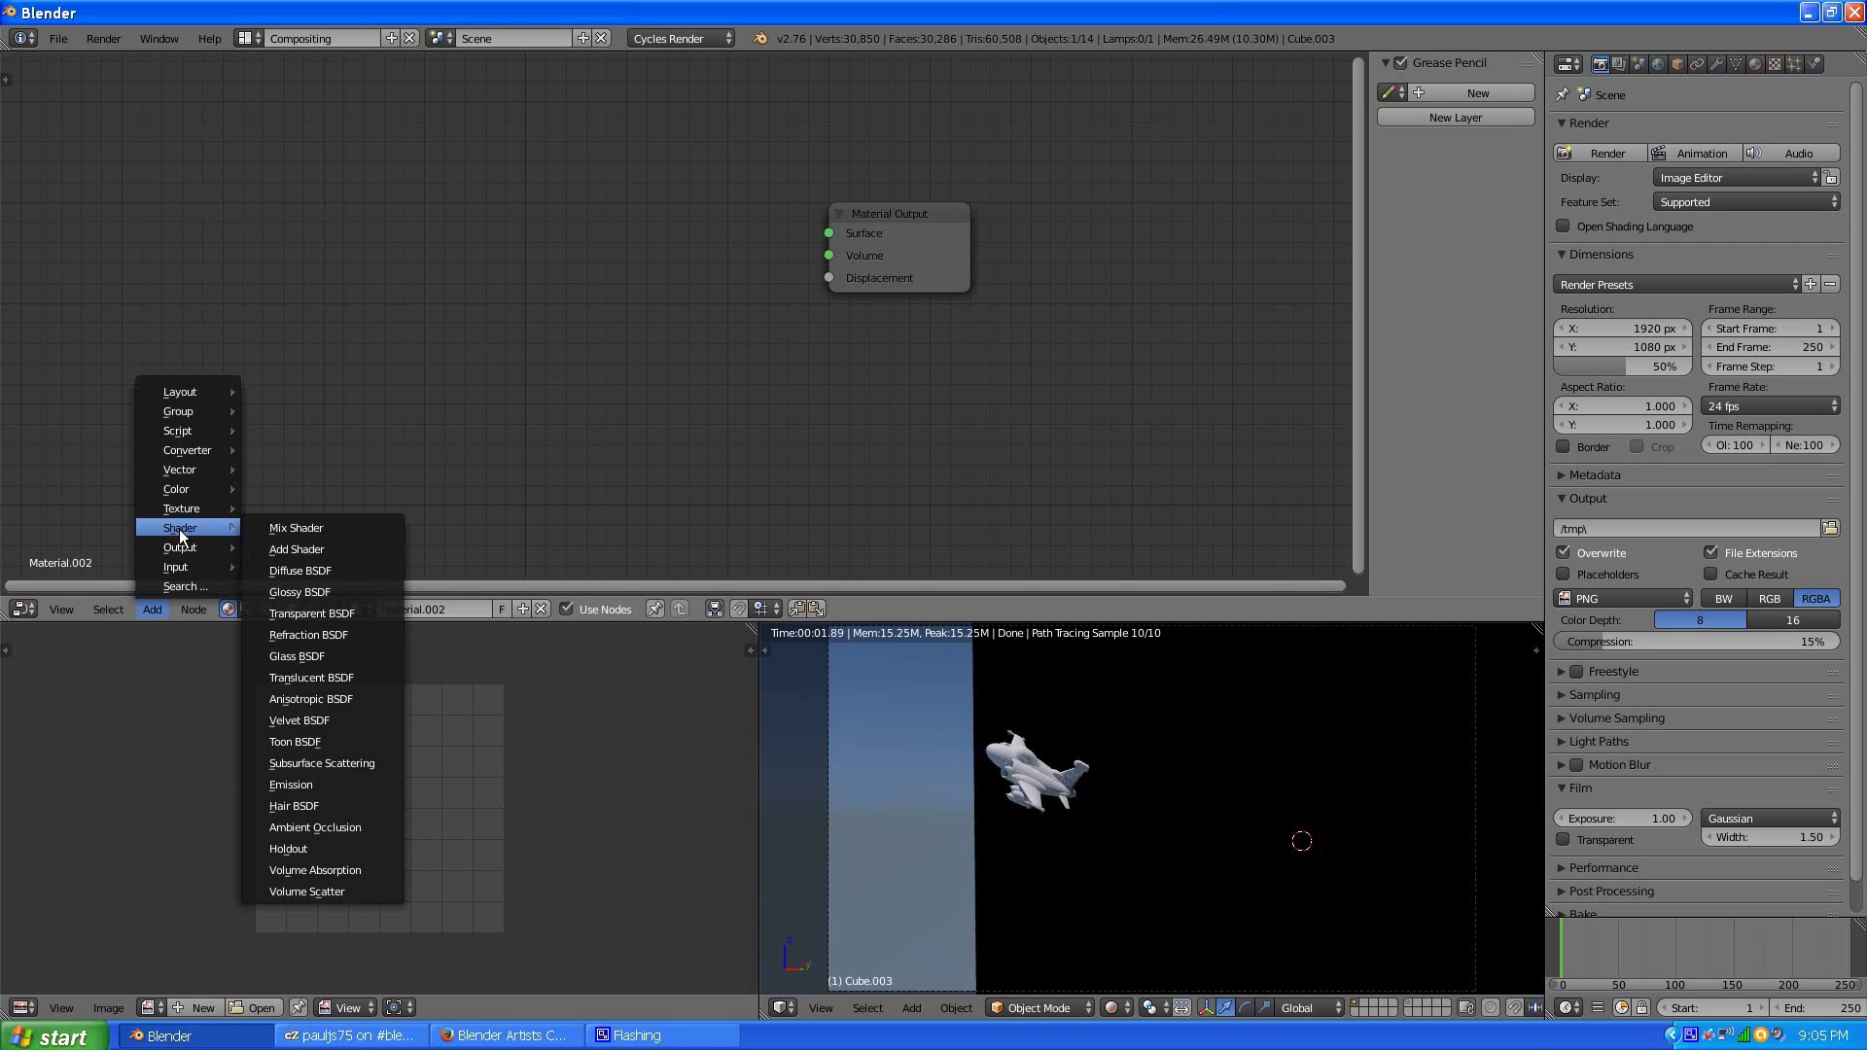
pyautogui.click(316, 883)
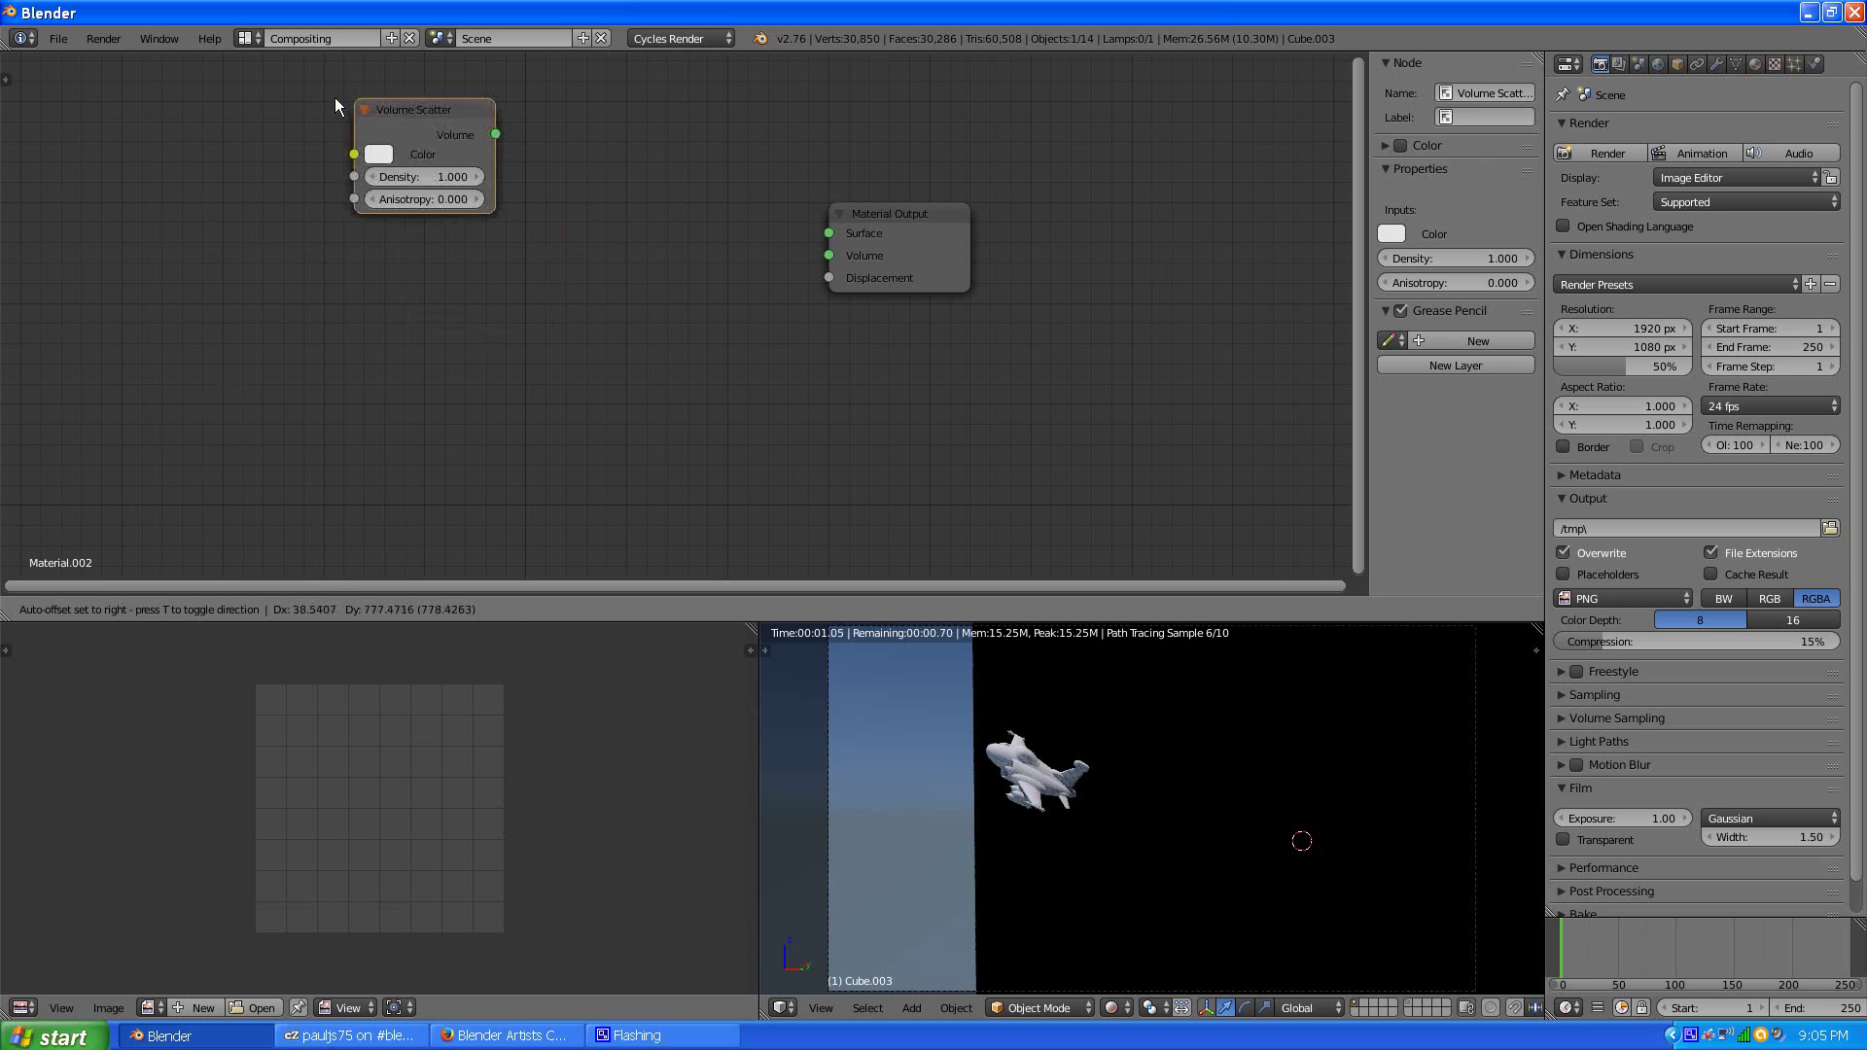
pyautogui.click(297, 128)
# - Add a Volume Absorption shader node and place it below the Volume Scatter node
pyautogui.click(146, 608)
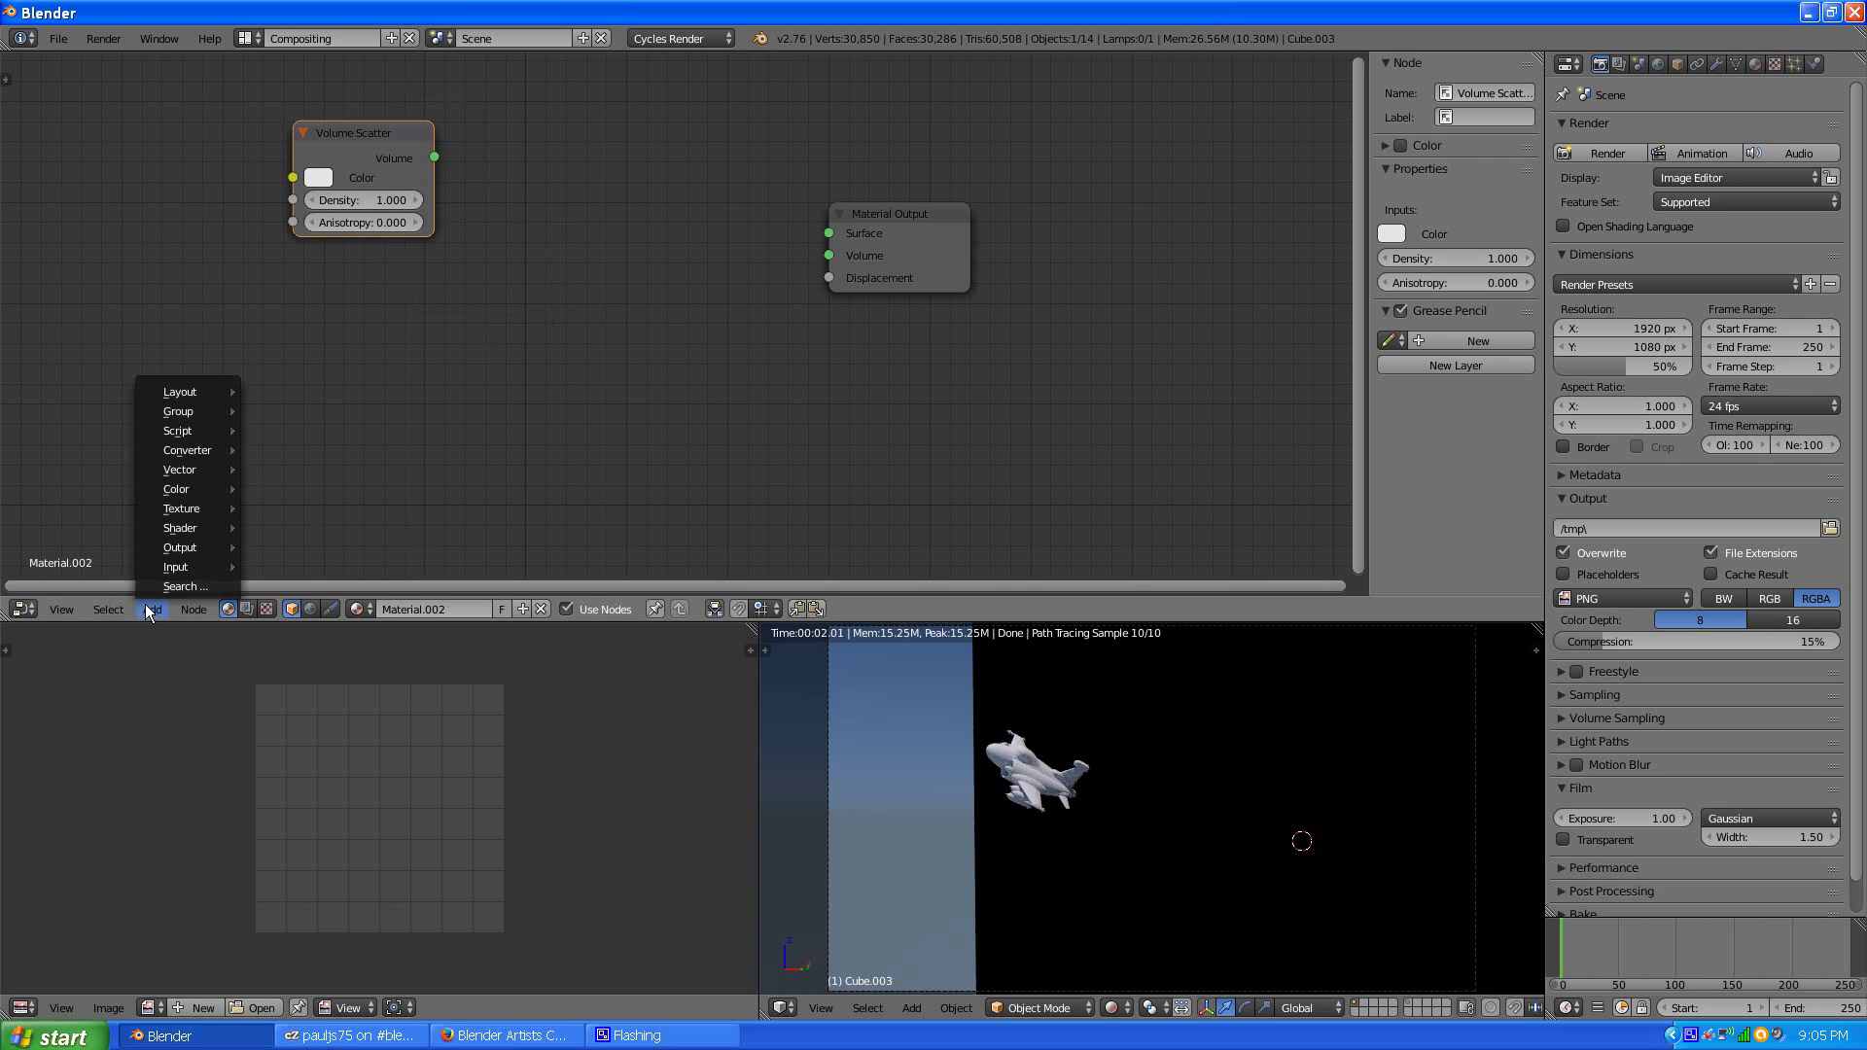
pyautogui.moveTo(192, 467)
pyautogui.moveTo(189, 525)
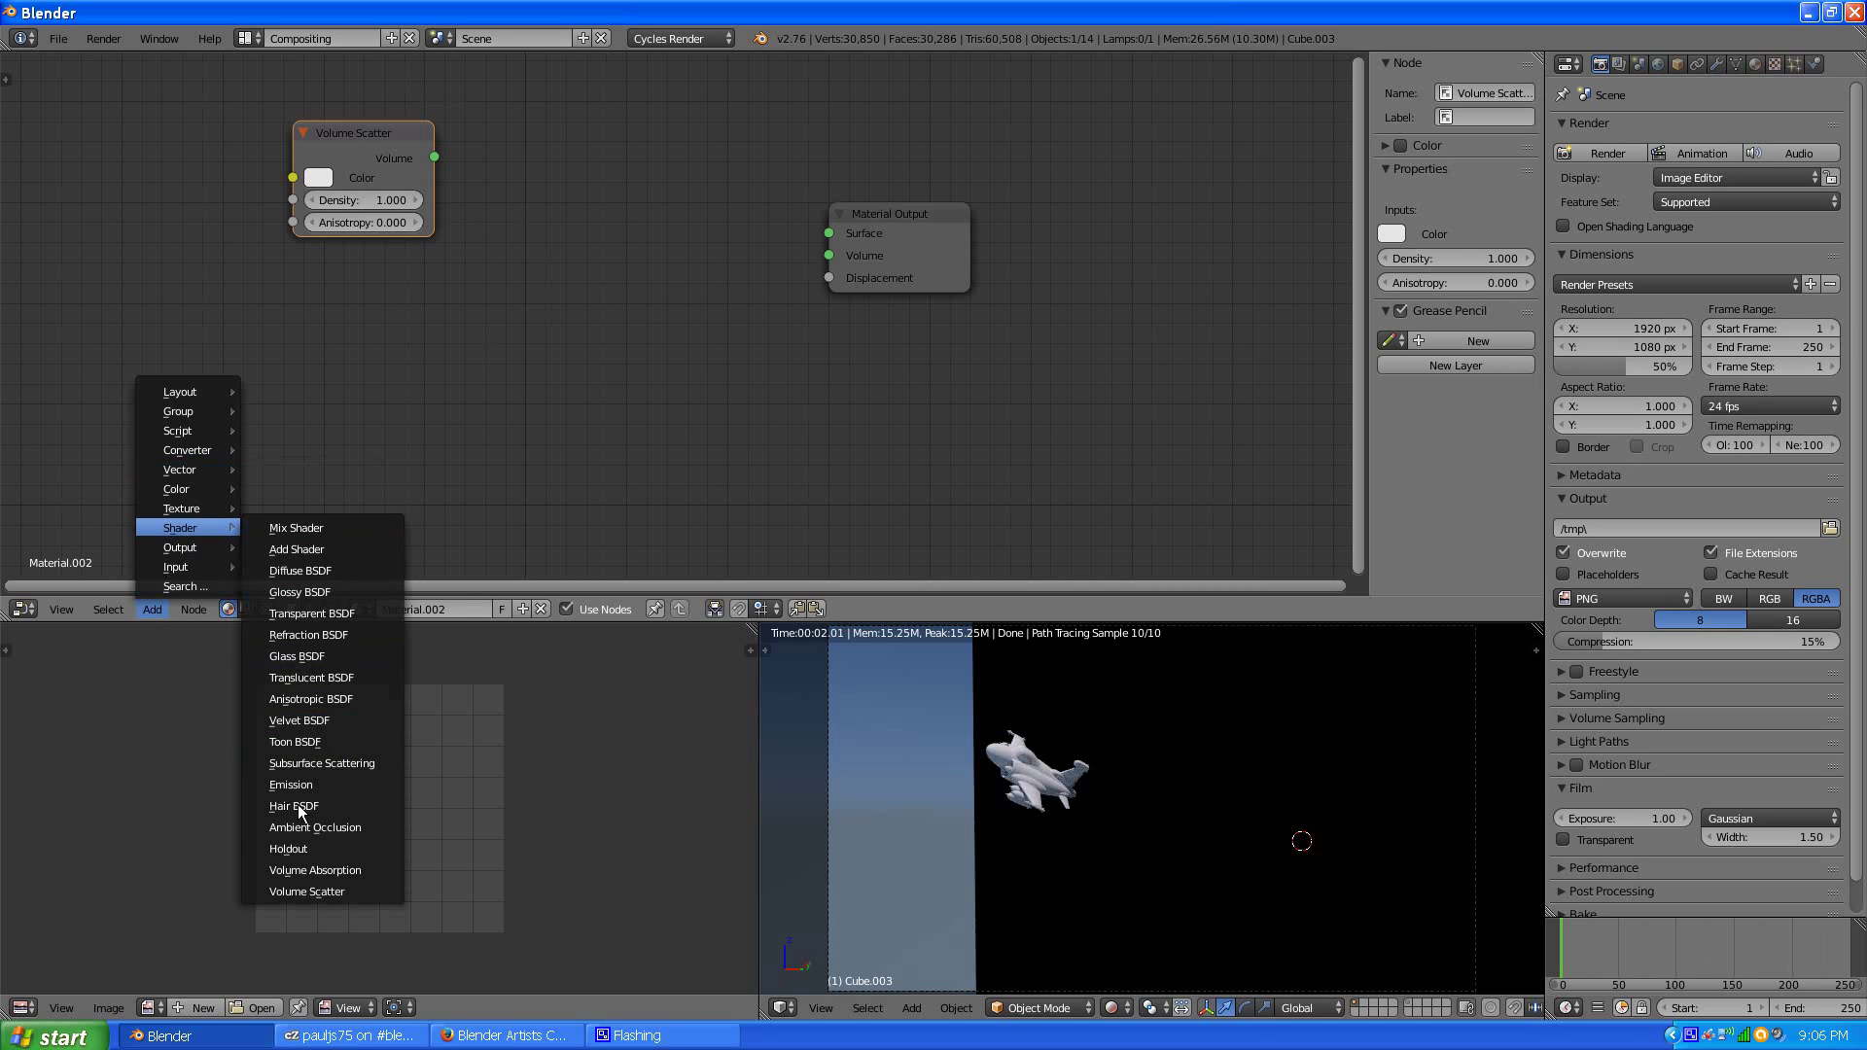
pyautogui.click(295, 871)
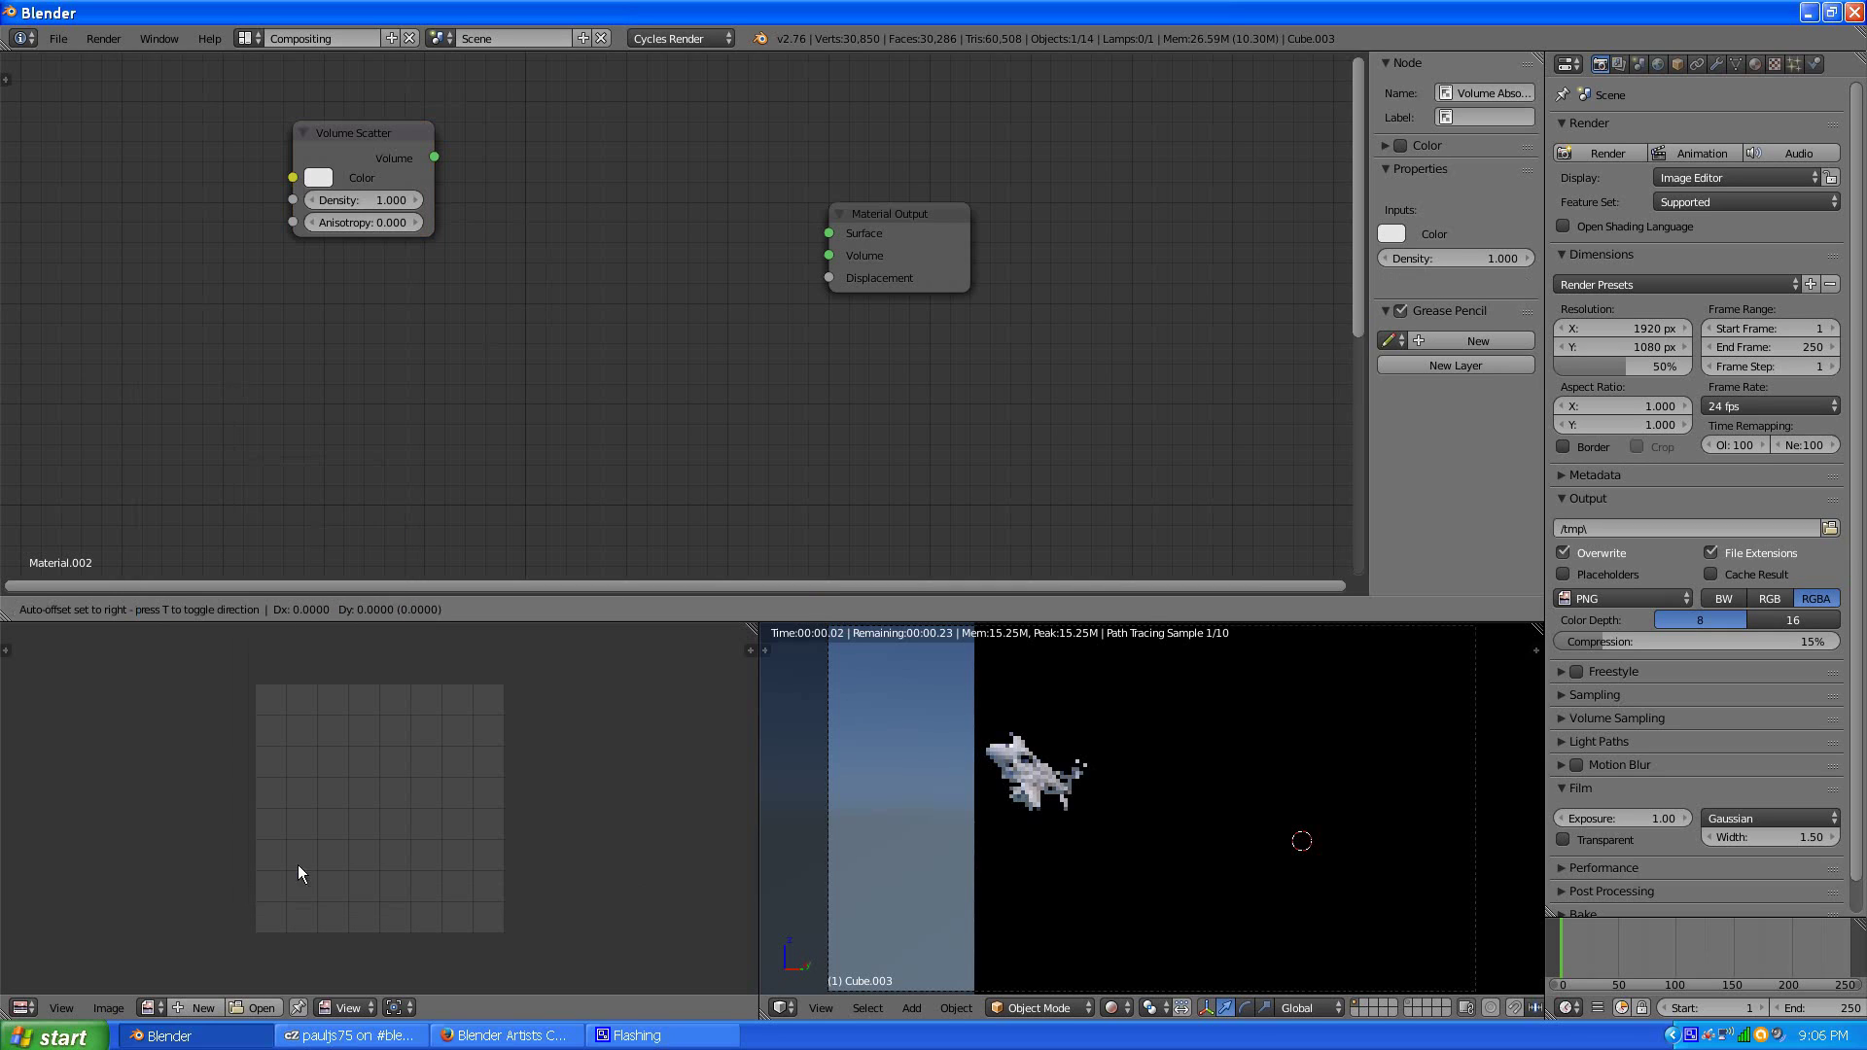
pyautogui.click(301, 265)
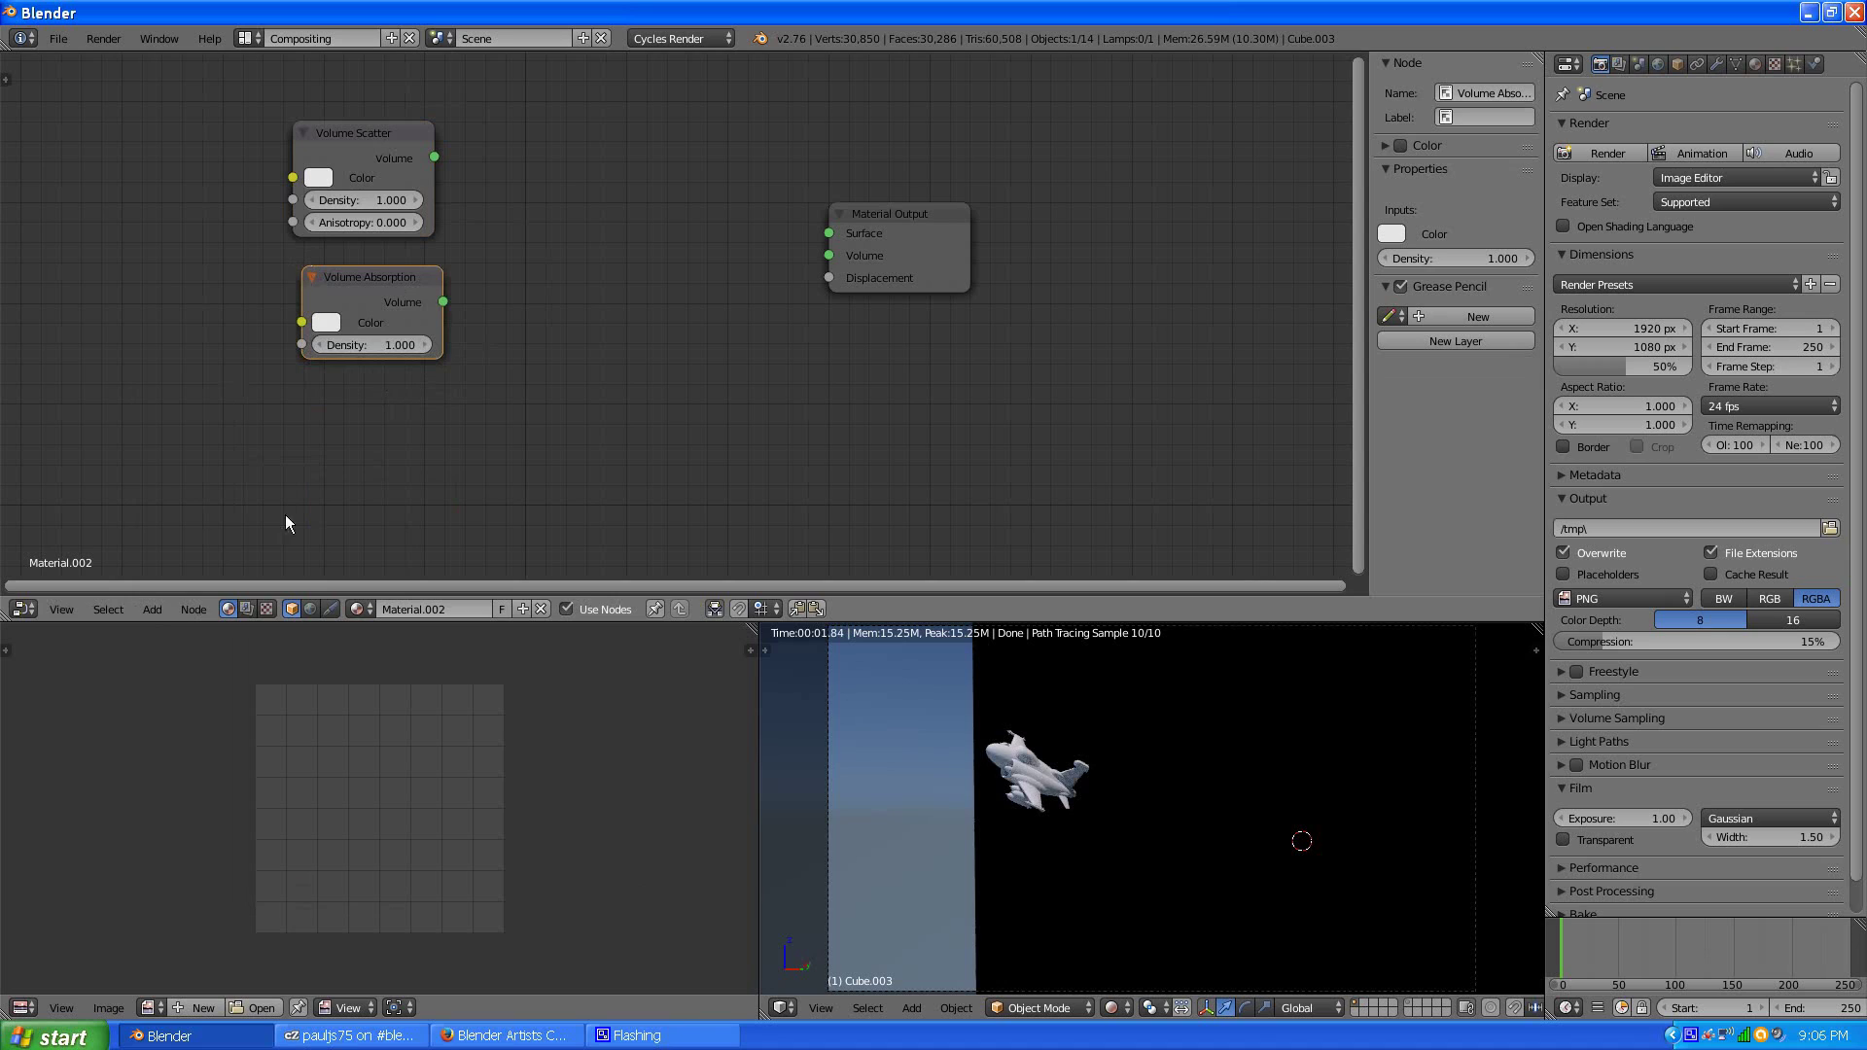
# - Add an Emission shader node and place it below the Volume Absorption node
pyautogui.click(156, 610)
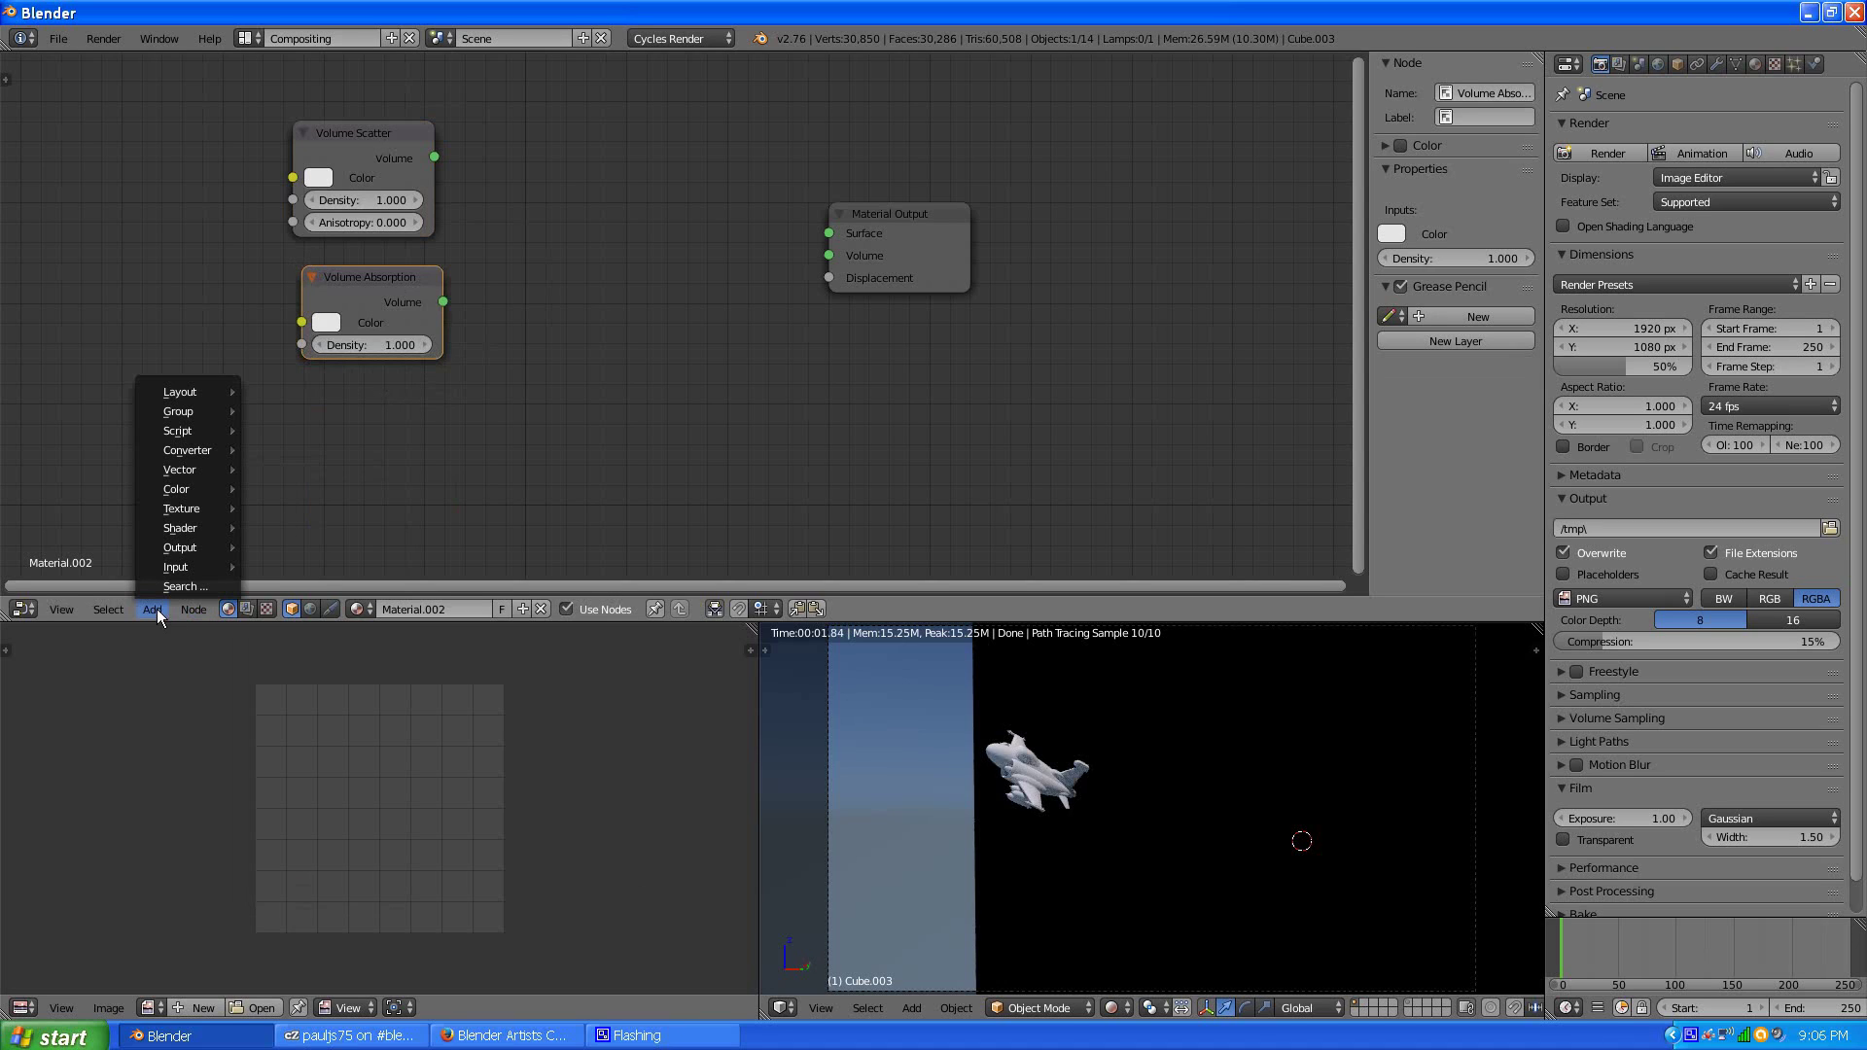
pyautogui.moveTo(180, 573)
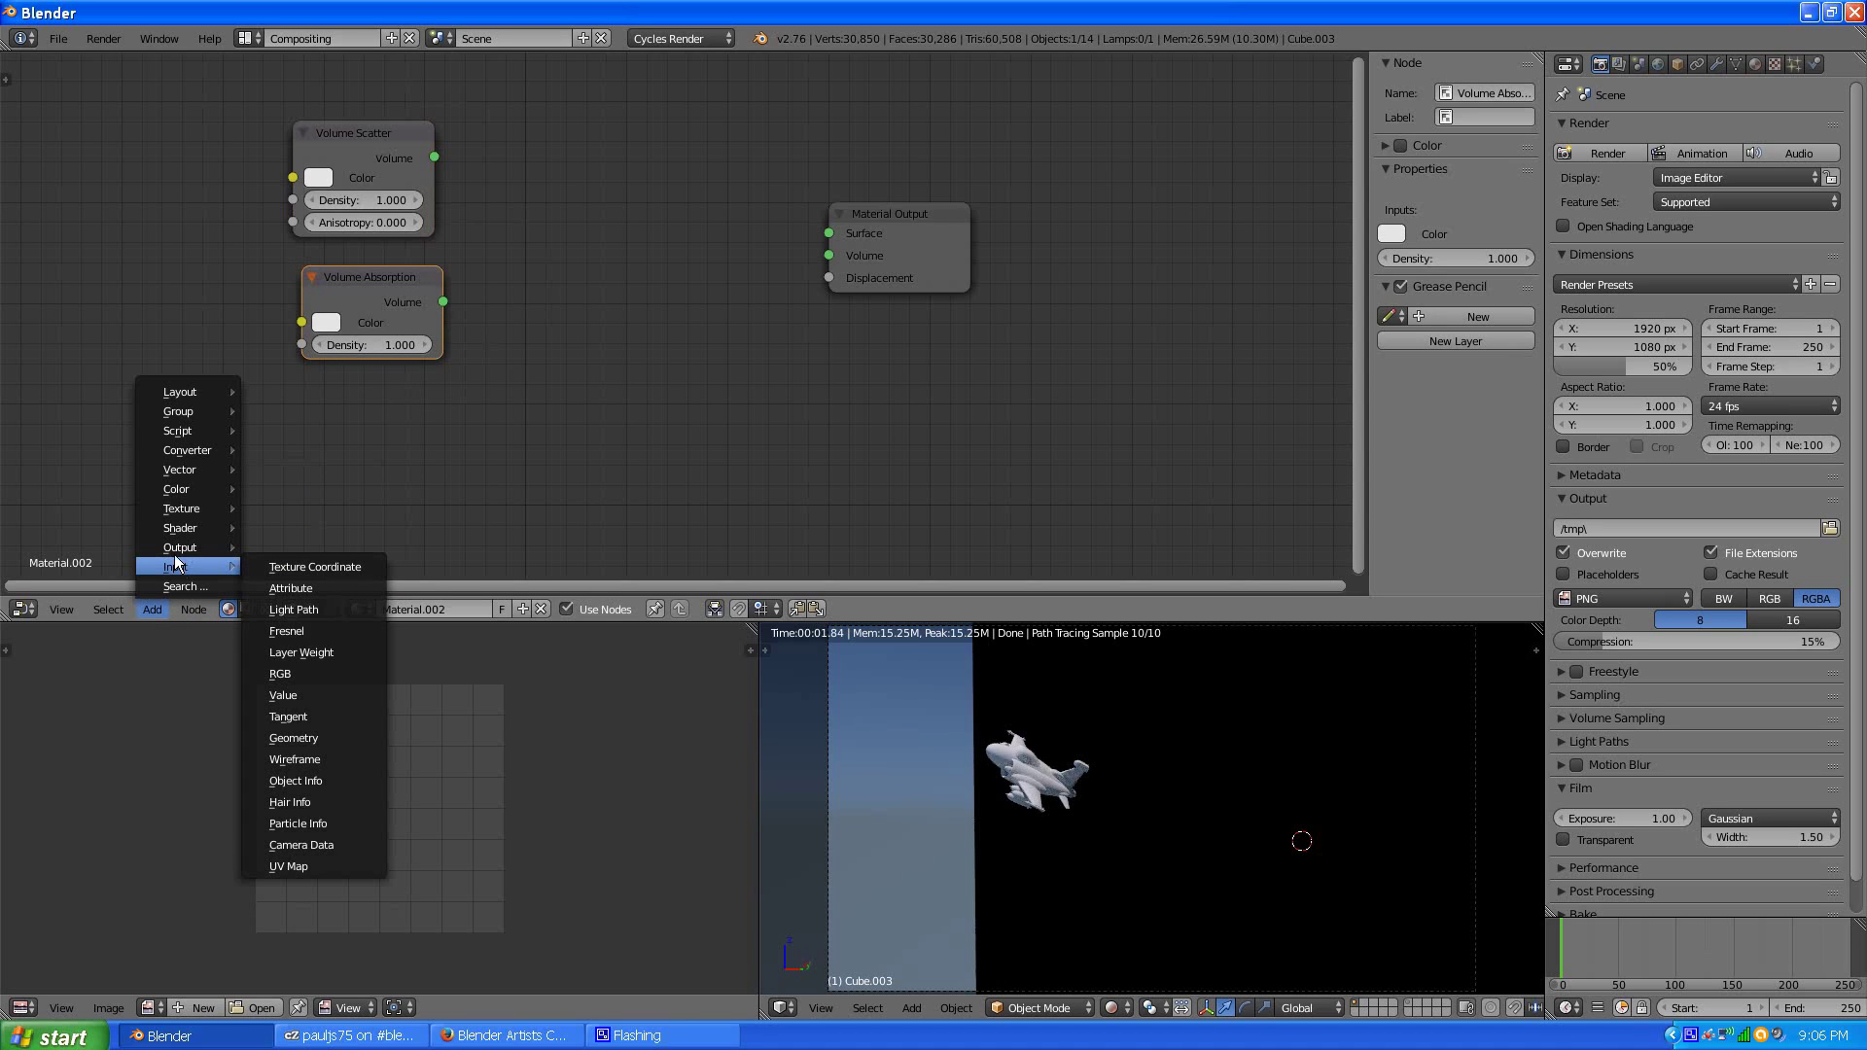
pyautogui.moveTo(180, 528)
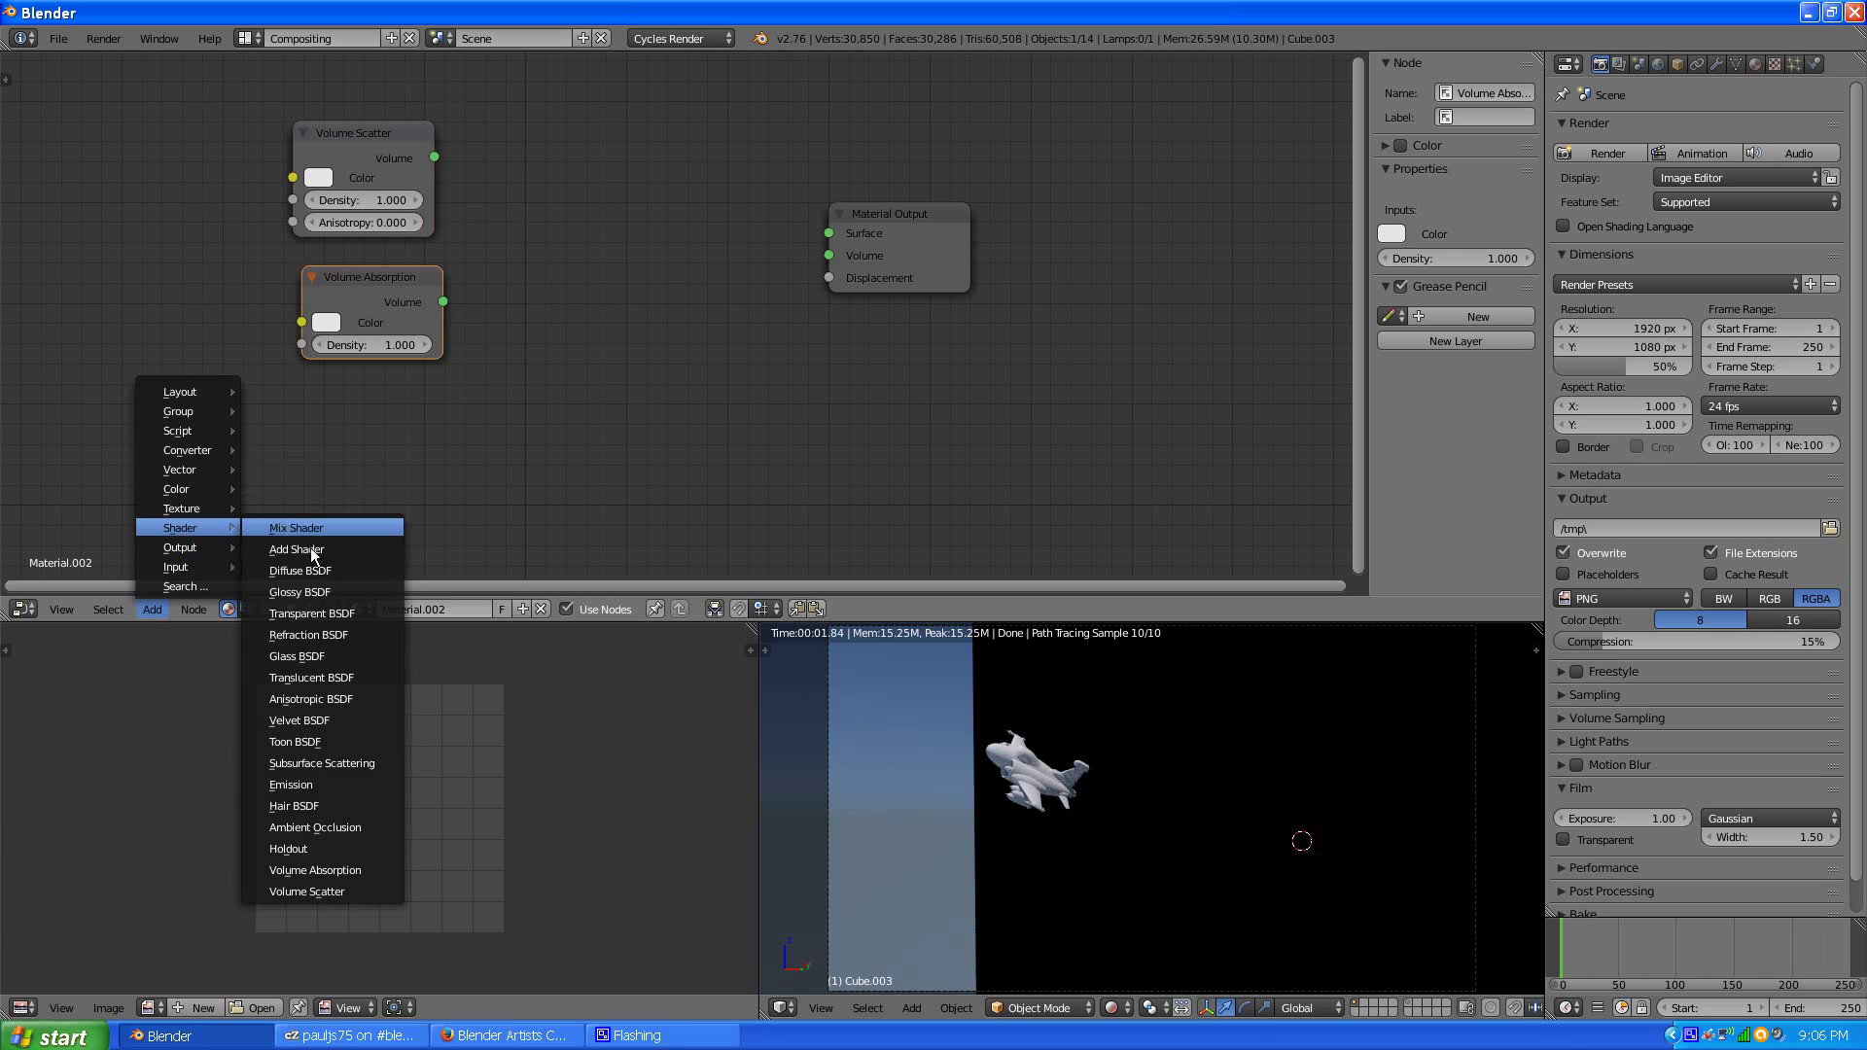
pyautogui.click(292, 784)
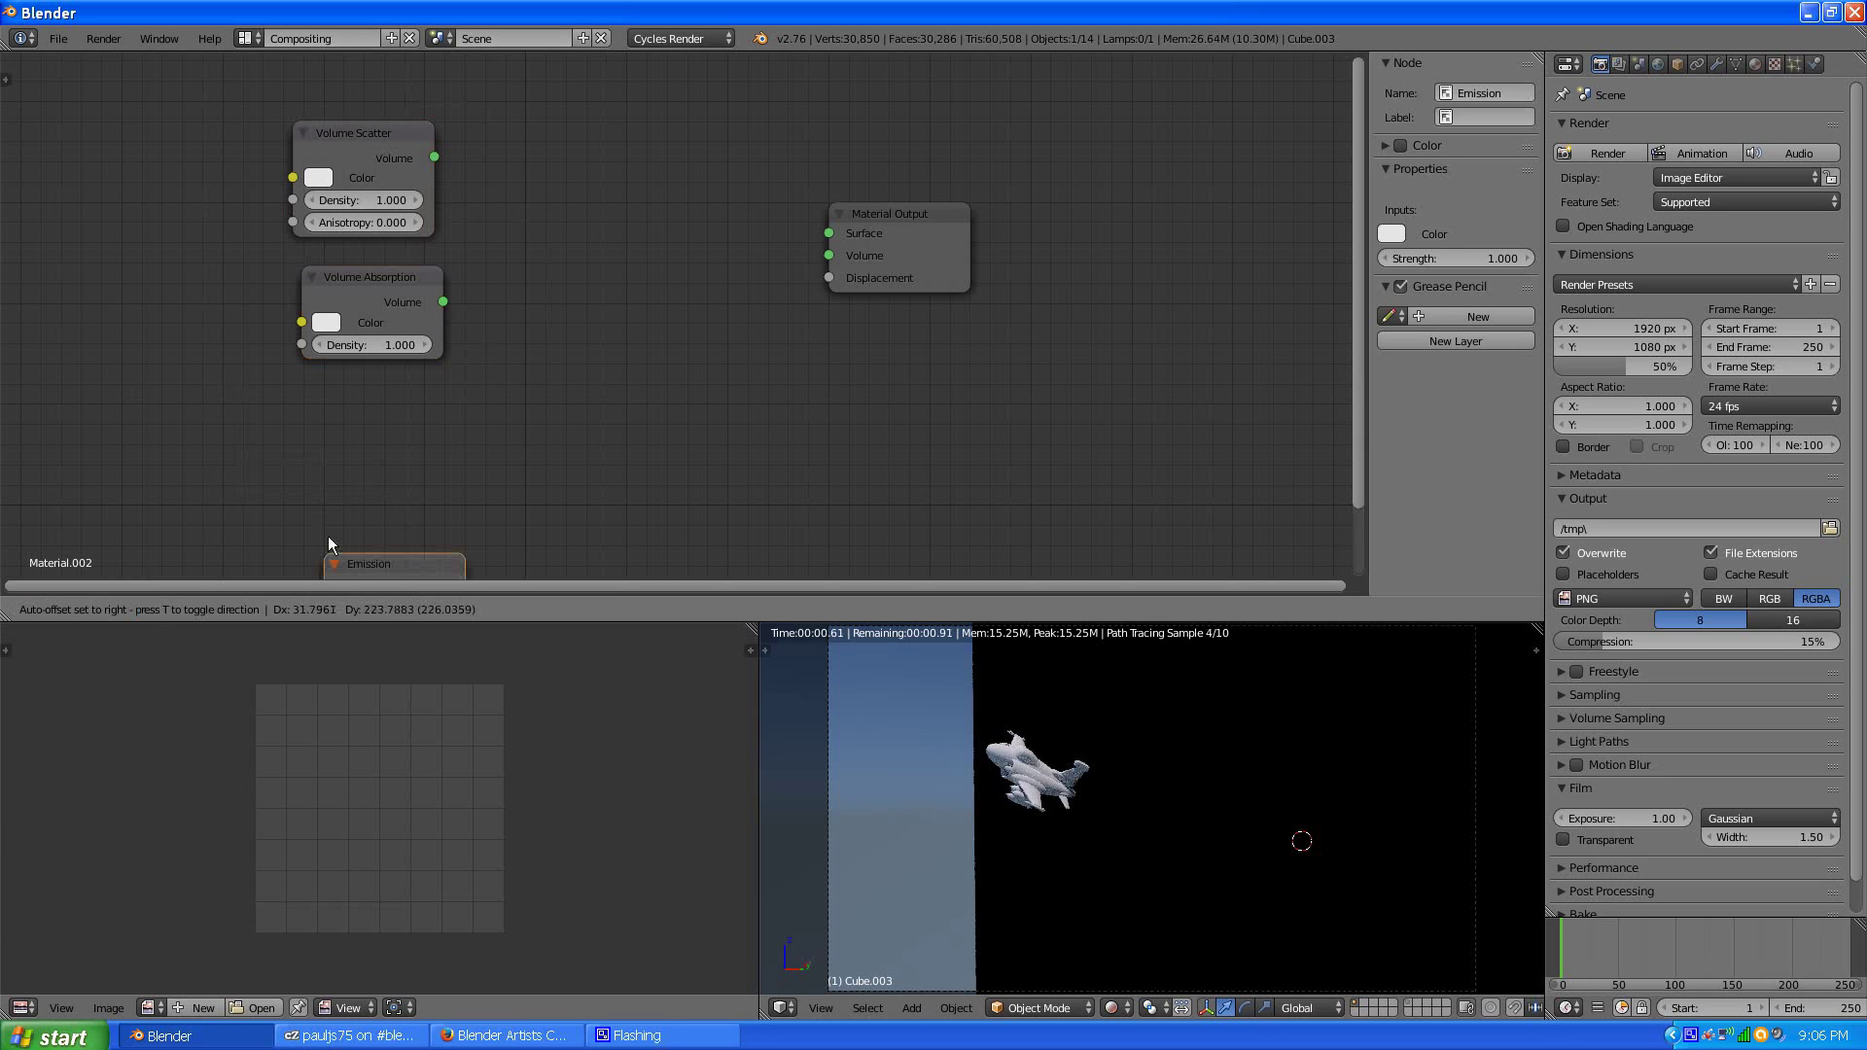
pyautogui.click(292, 407)
pyautogui.scroll(-2, 576, 243)
pyautogui.scroll(2, 515, 280)
# - Add an Add Shader node beside the volume shaders and place a duplicate of it closer to the Material Output
pyautogui.click(153, 610)
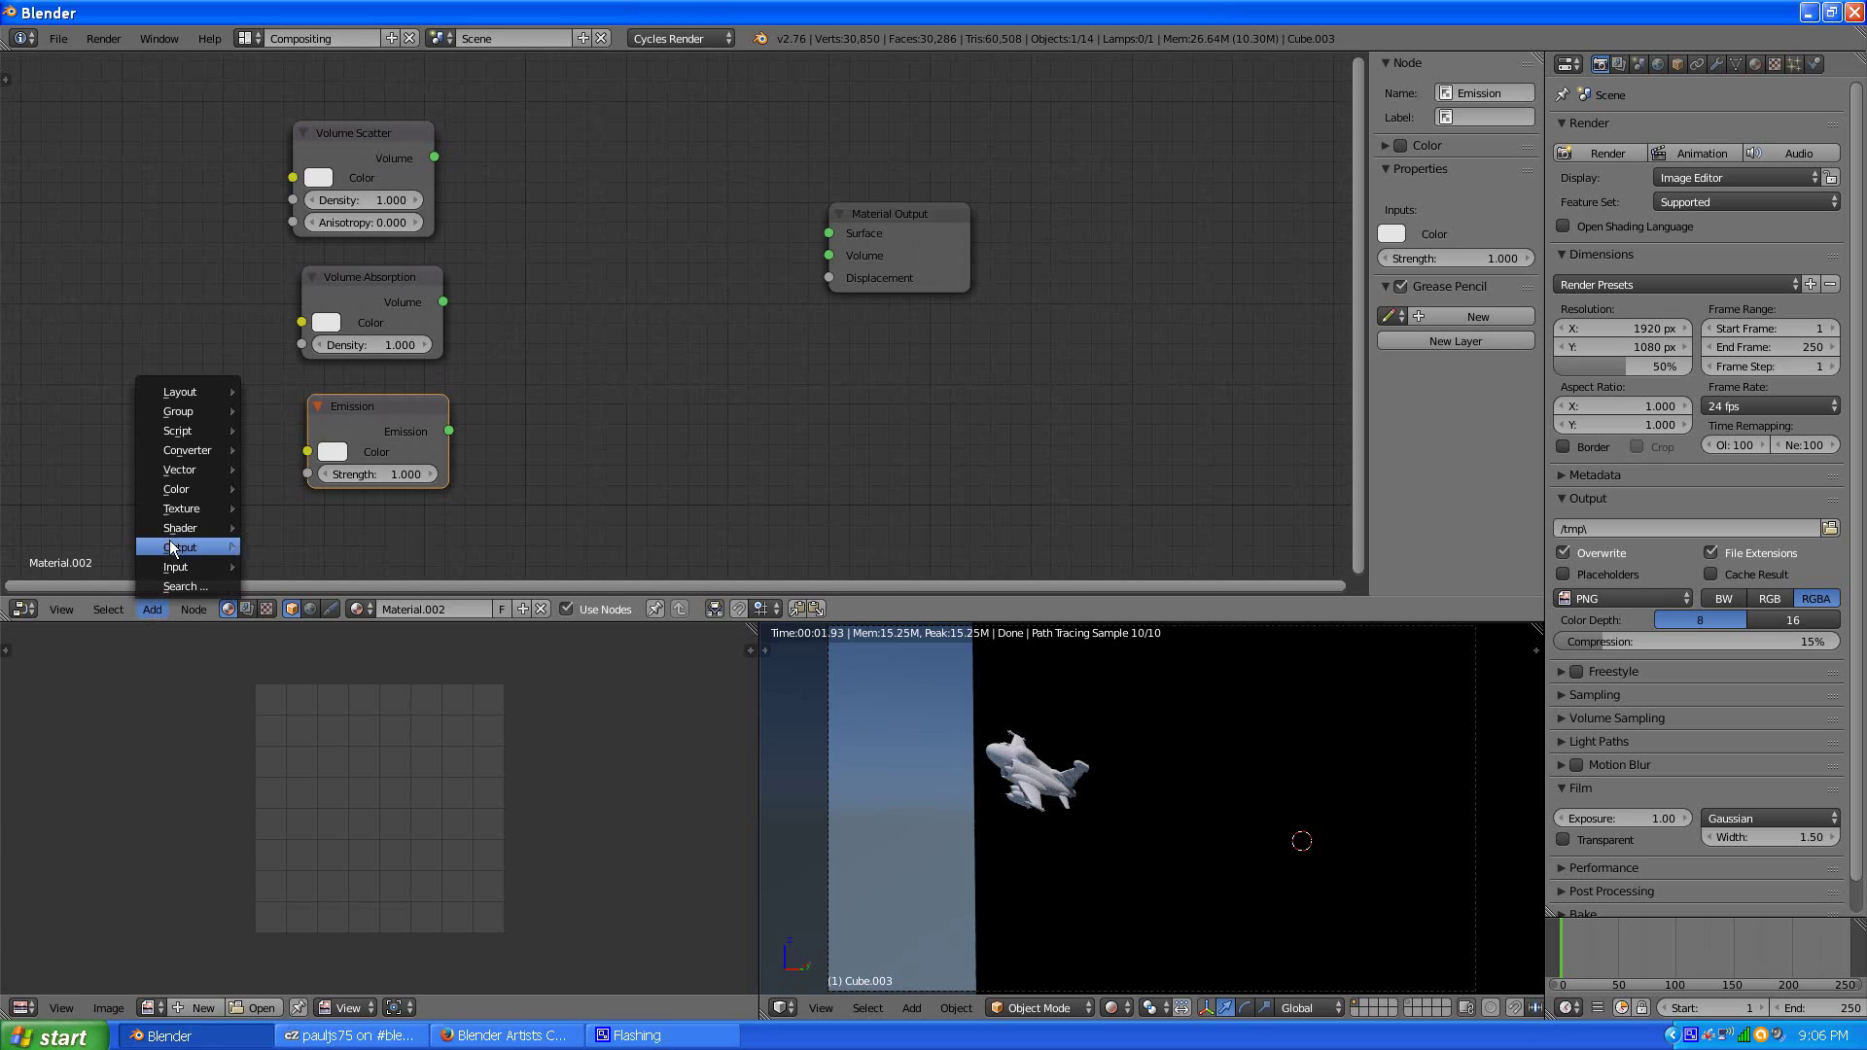
pyautogui.moveTo(175, 530)
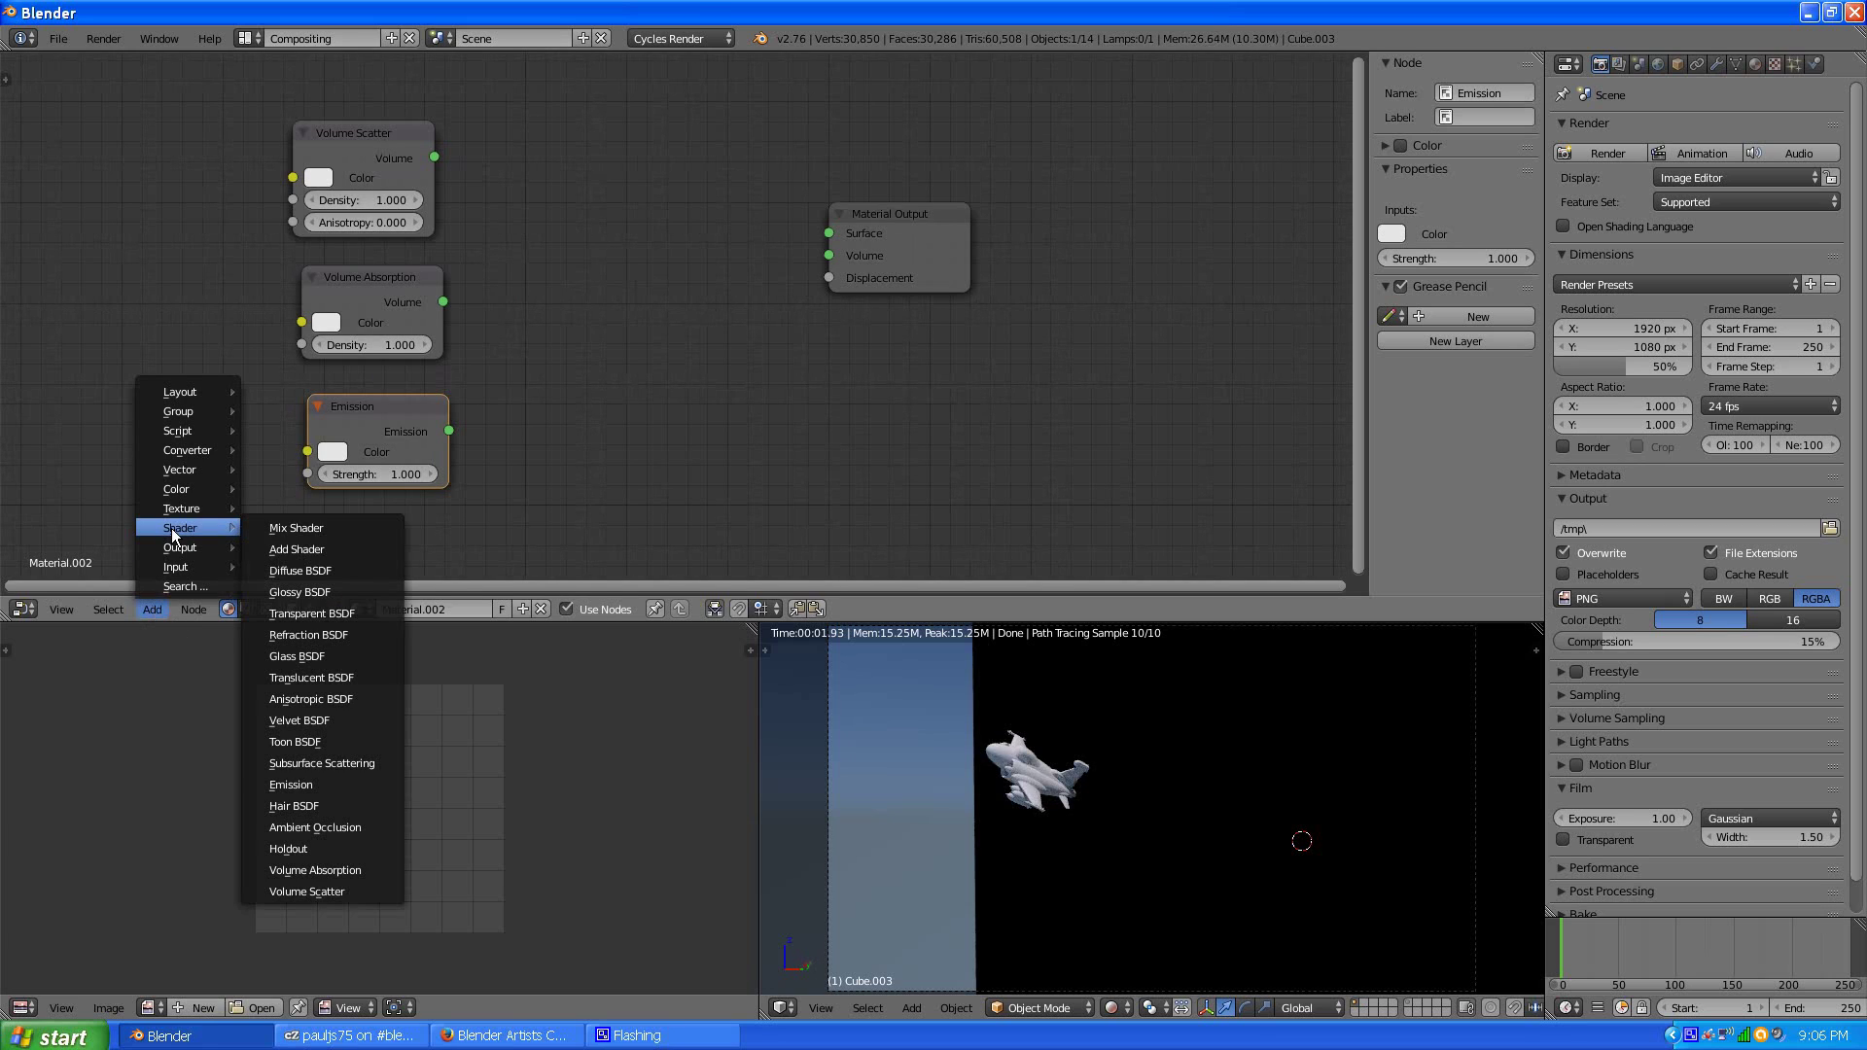
pyautogui.click(285, 550)
pyautogui.click(475, 173)
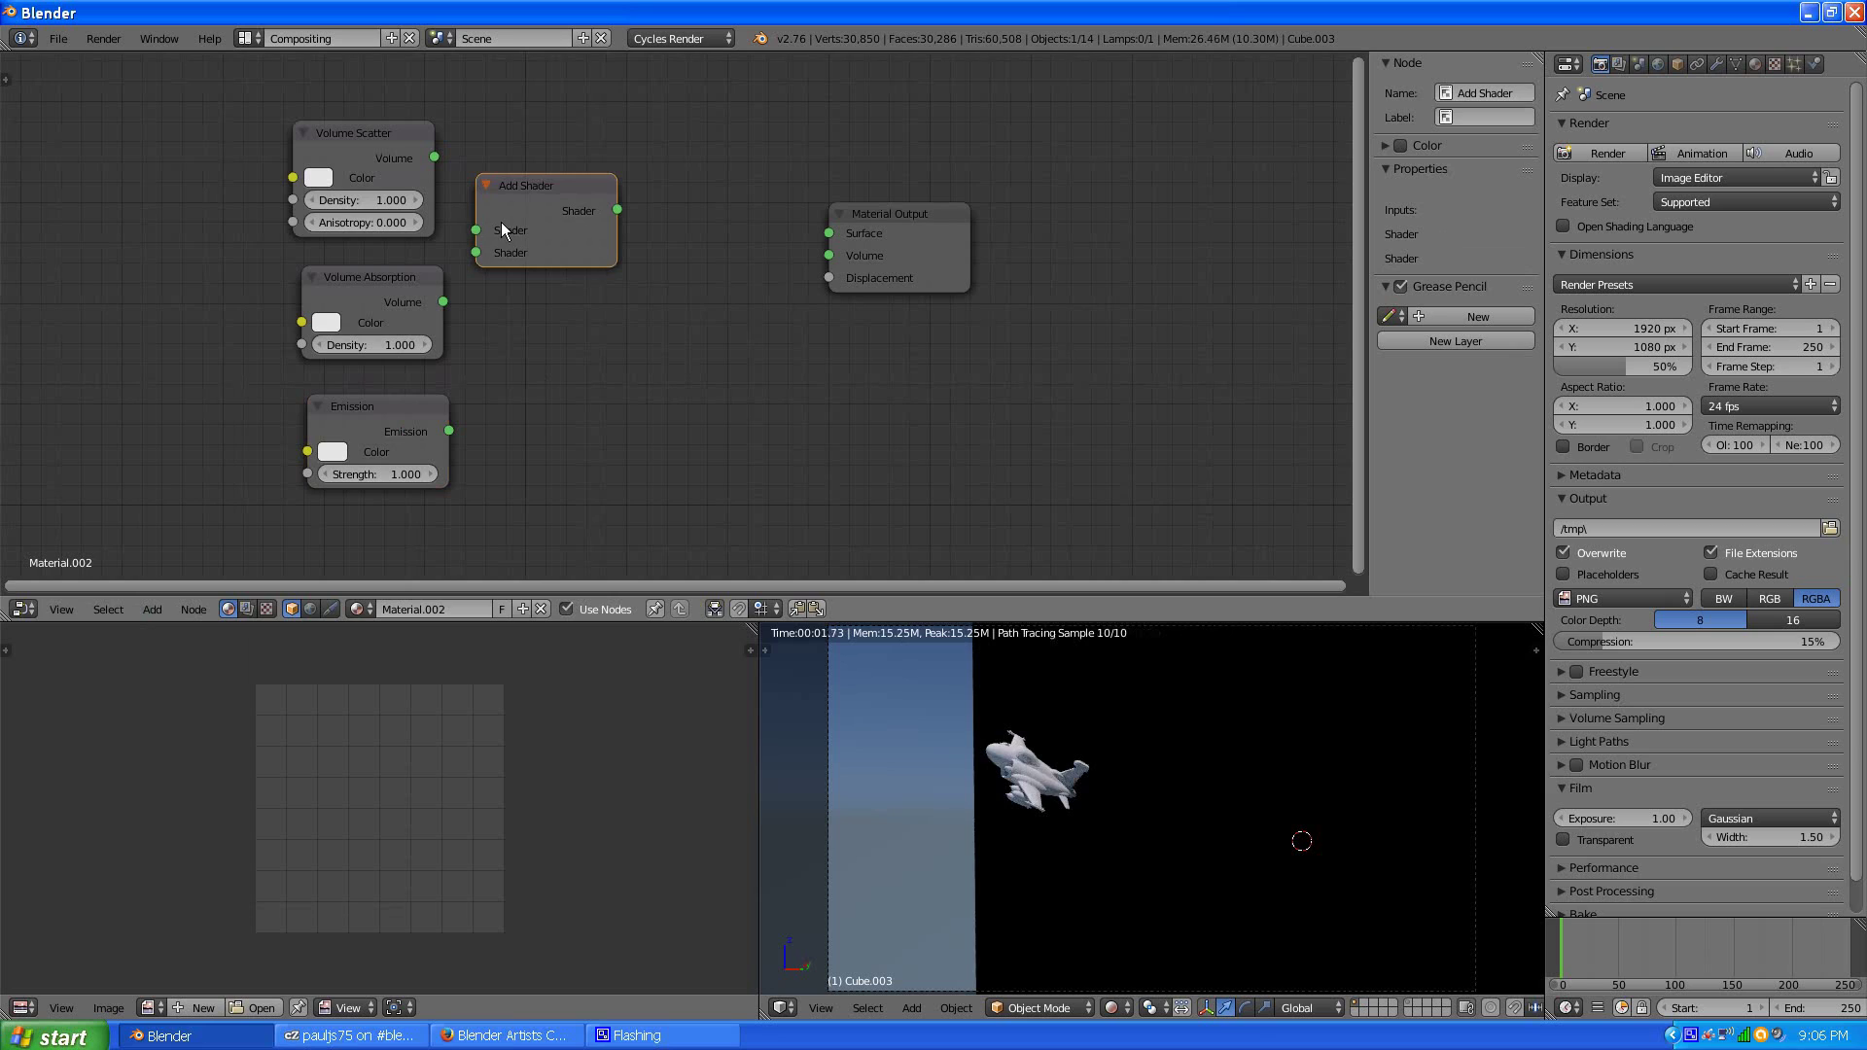
pyautogui.hotkey('shift', 'd')
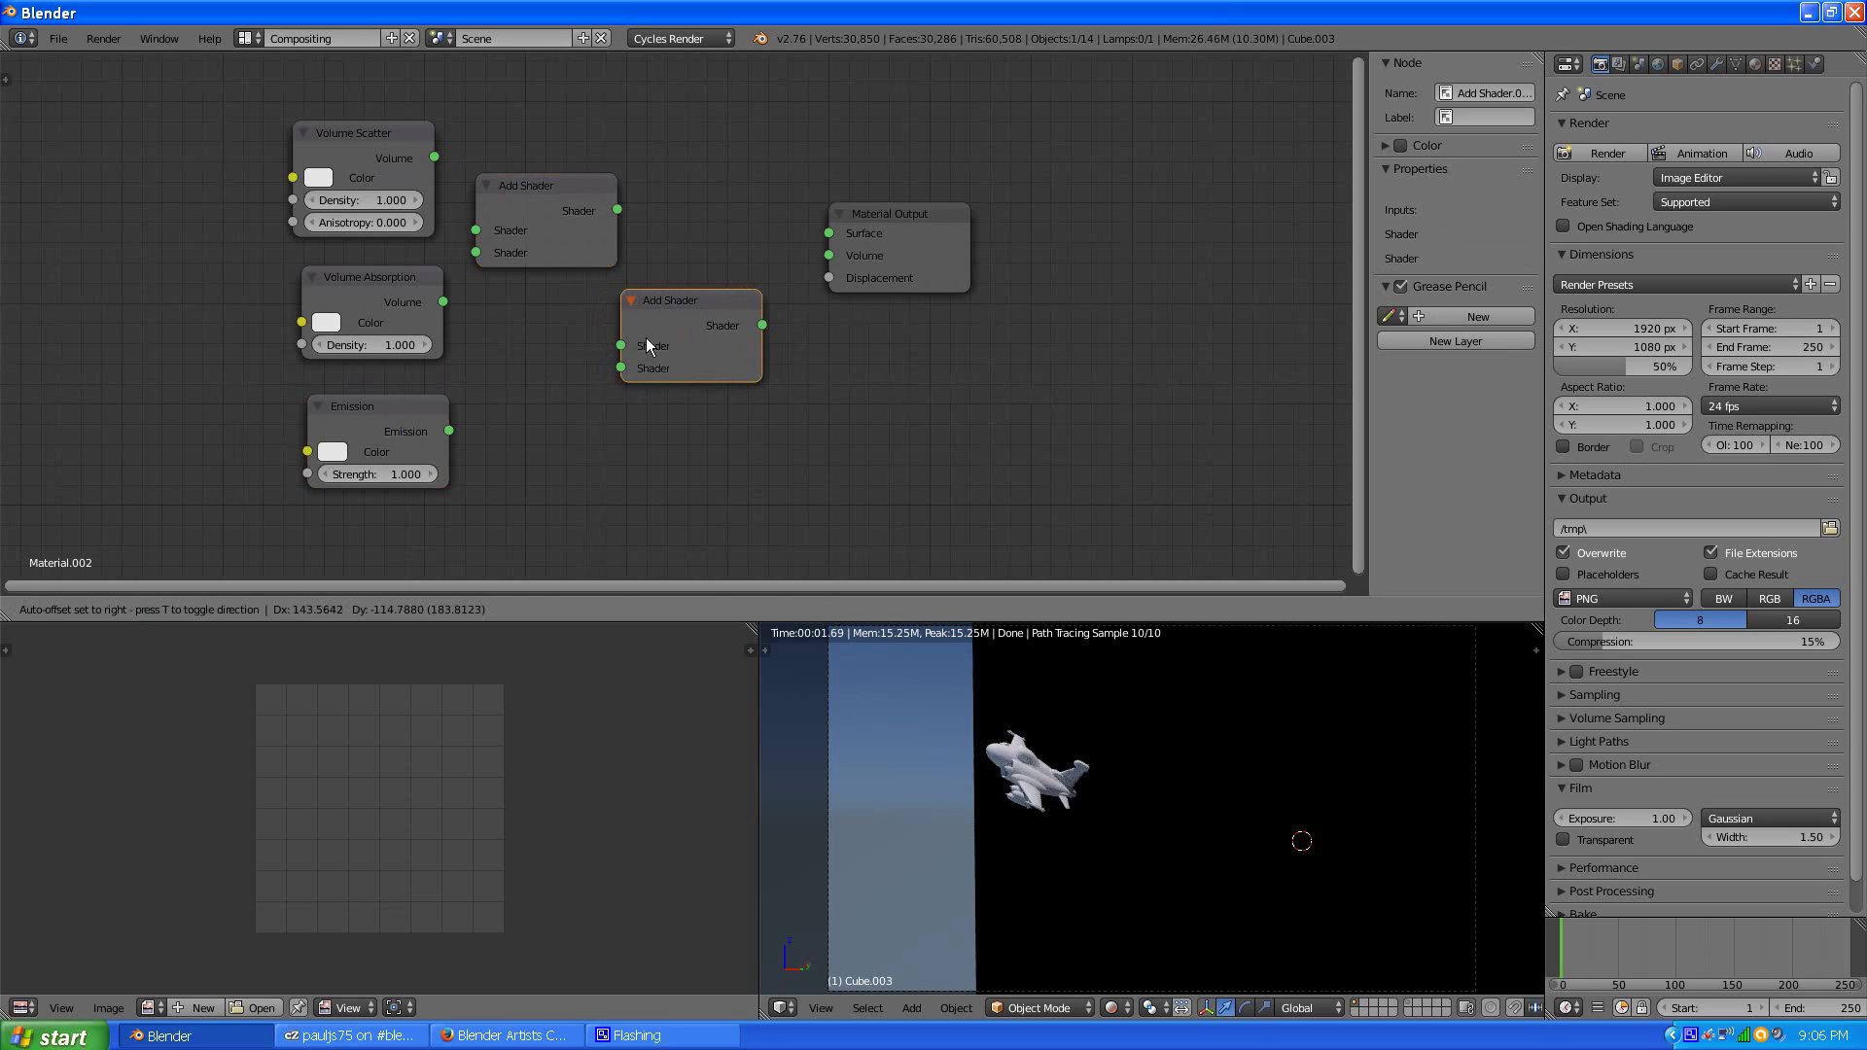
pyautogui.click(655, 331)
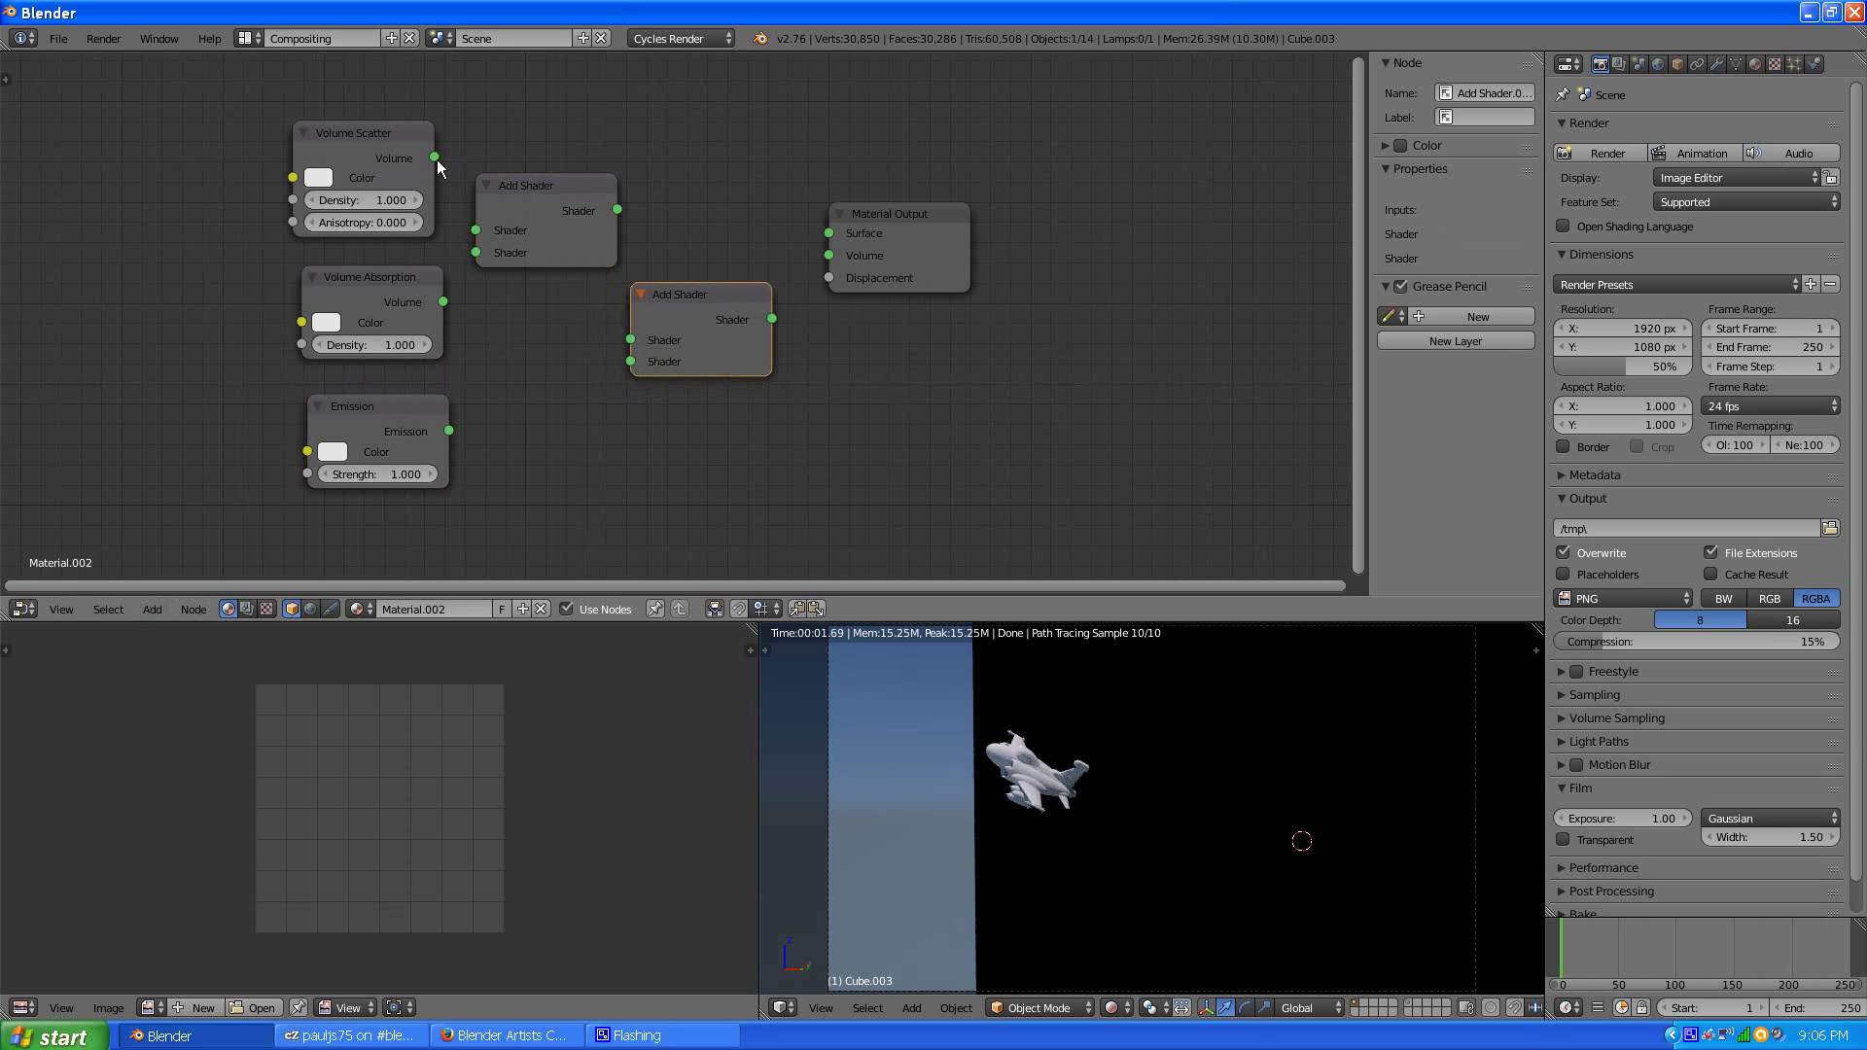
# - Combine Volume Scatter and Volume Absorption in the first Add Shader, add Emission through the second, and feed the Material Output's Volume input
pyautogui.moveTo(434, 156); pyautogui.dragTo(490, 231)
pyautogui.moveTo(442, 302); pyautogui.dragTo(486, 255)
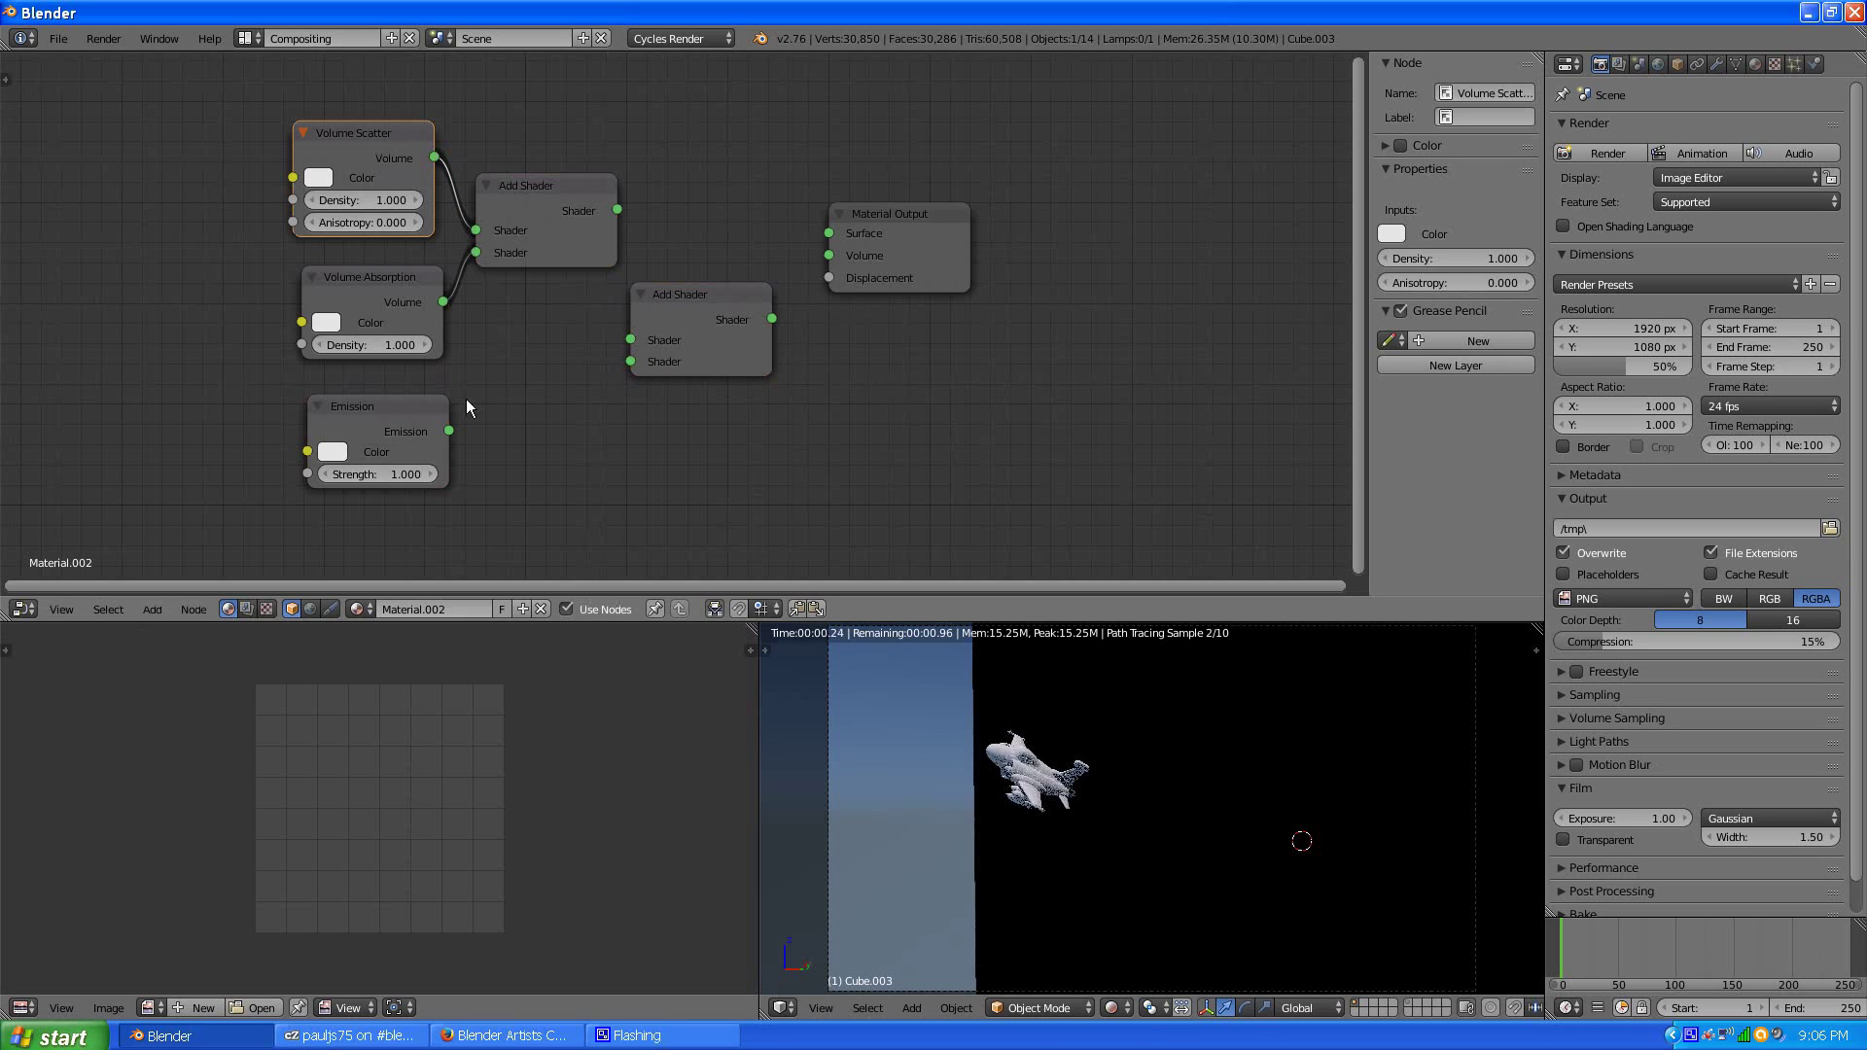
pyautogui.moveTo(450, 431); pyautogui.dragTo(632, 363)
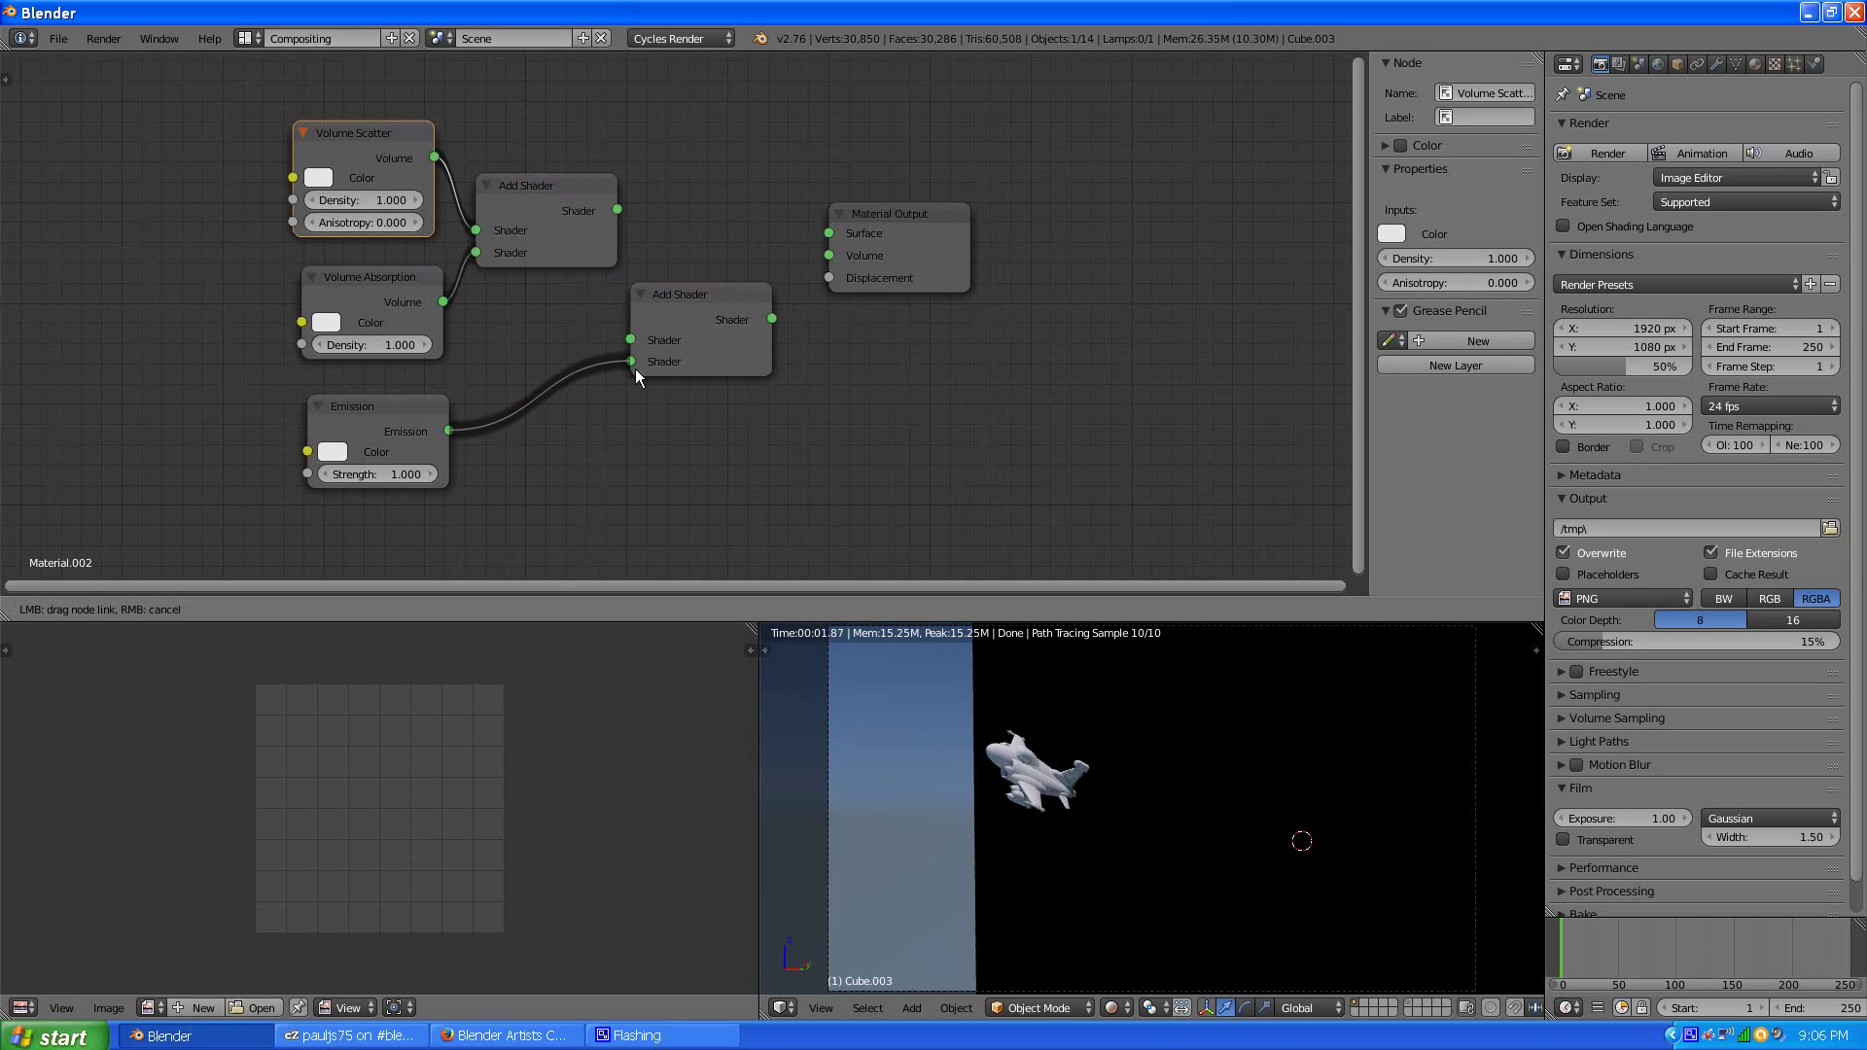
pyautogui.click(691, 301)
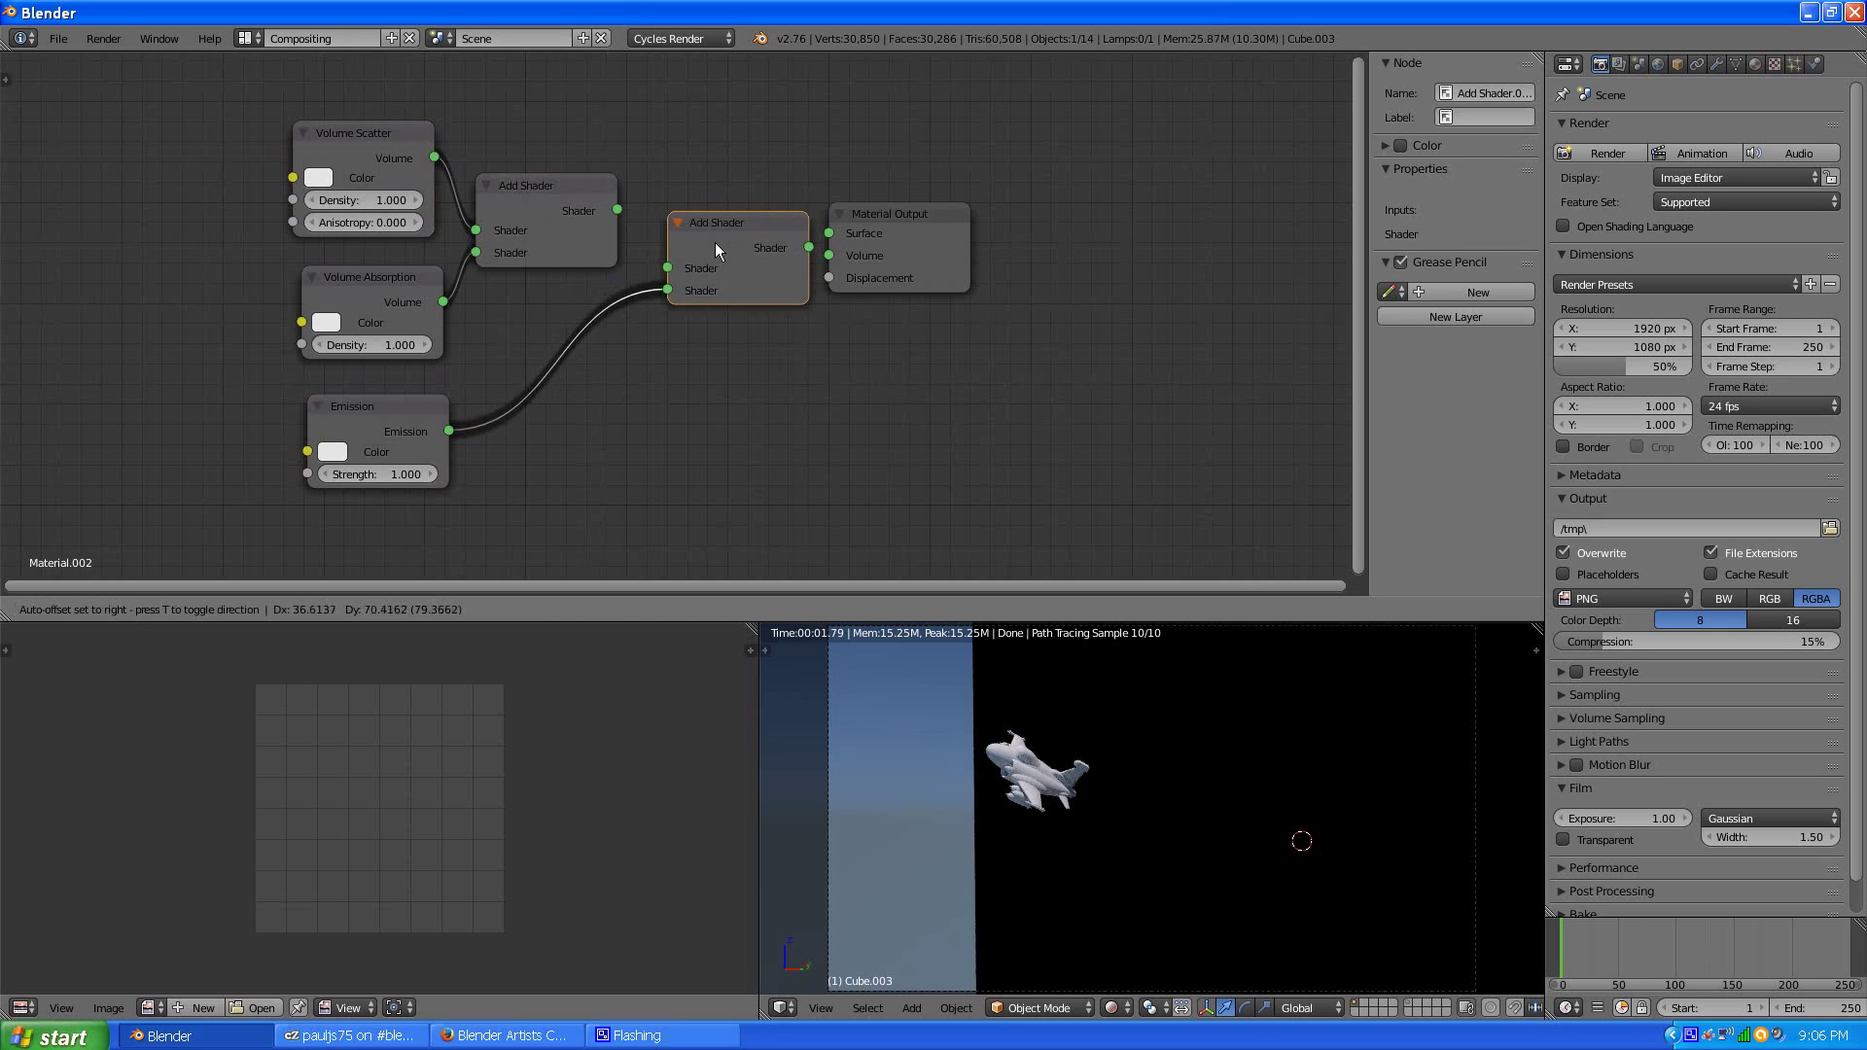
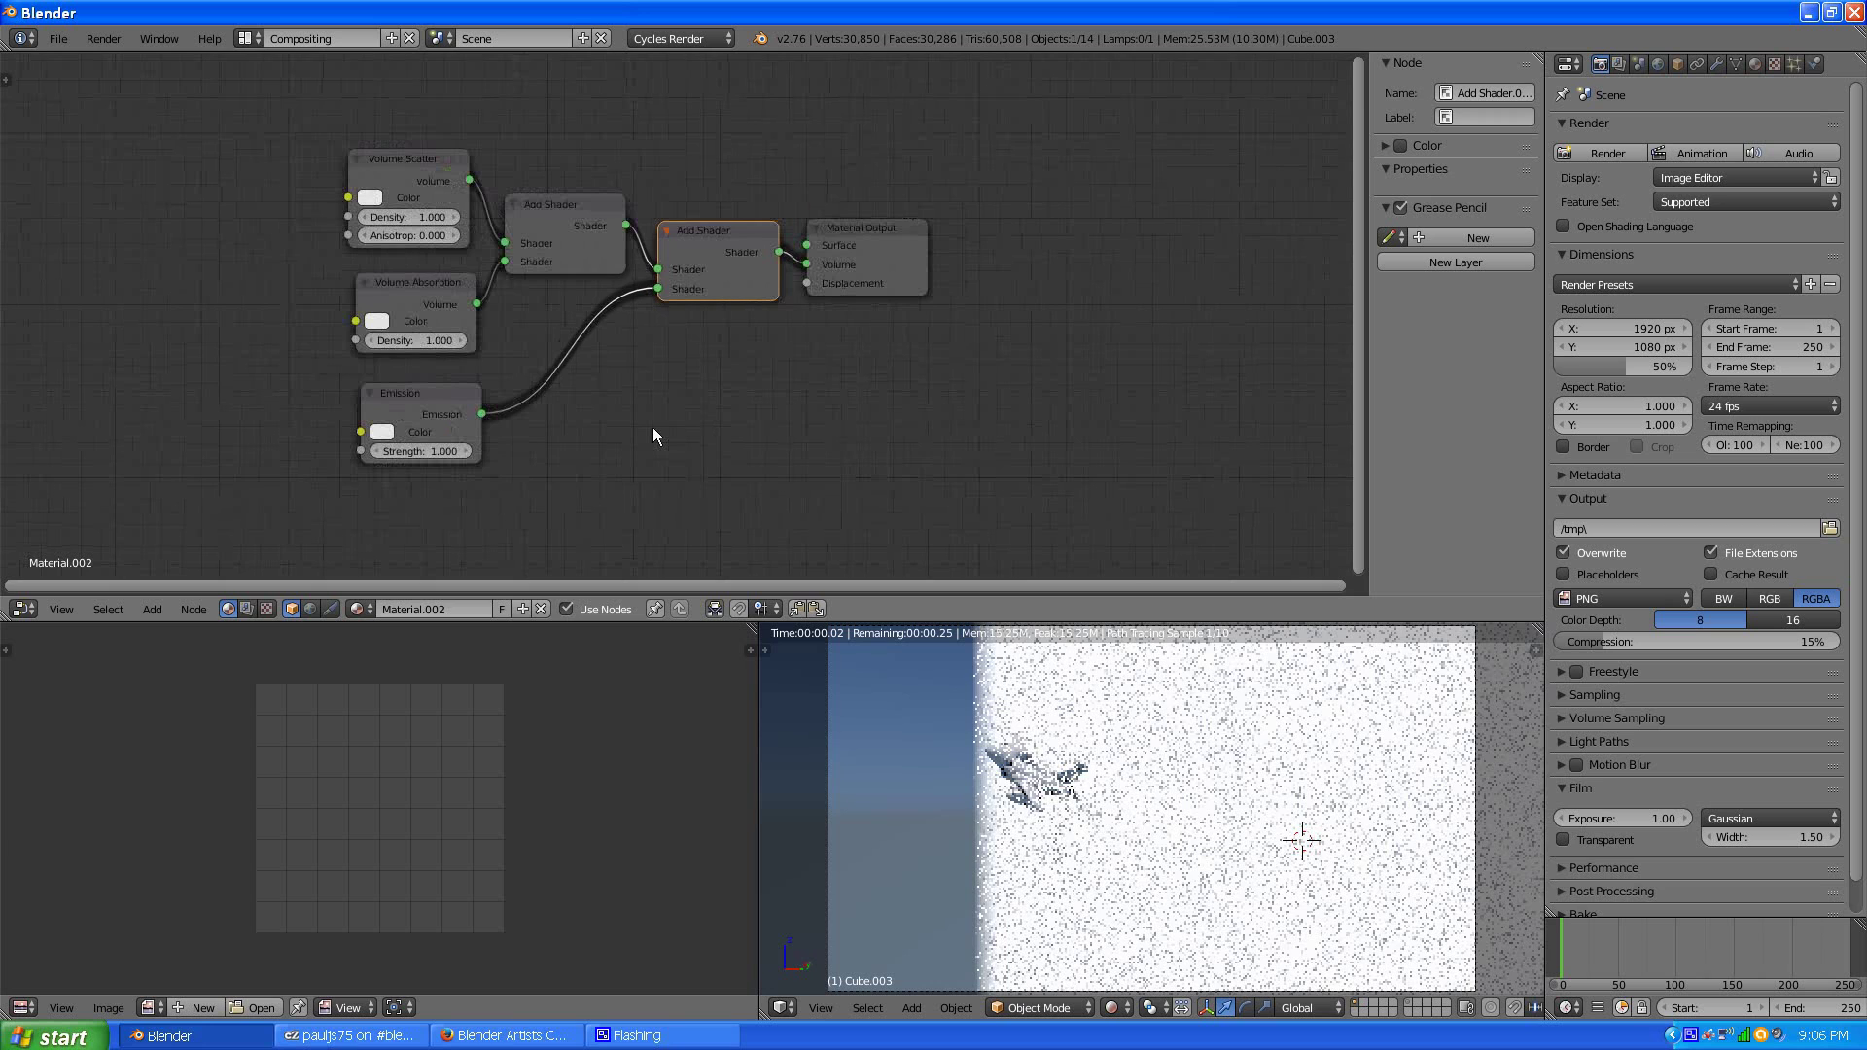
# - Space the Emission, Volume Absorption and Volume Scatter nodes farther away from the Add Shader nodes
pyautogui.scroll(-2, 654, 433)
pyautogui.moveTo(469, 414); pyautogui.dragTo(718, 393, button='middle')
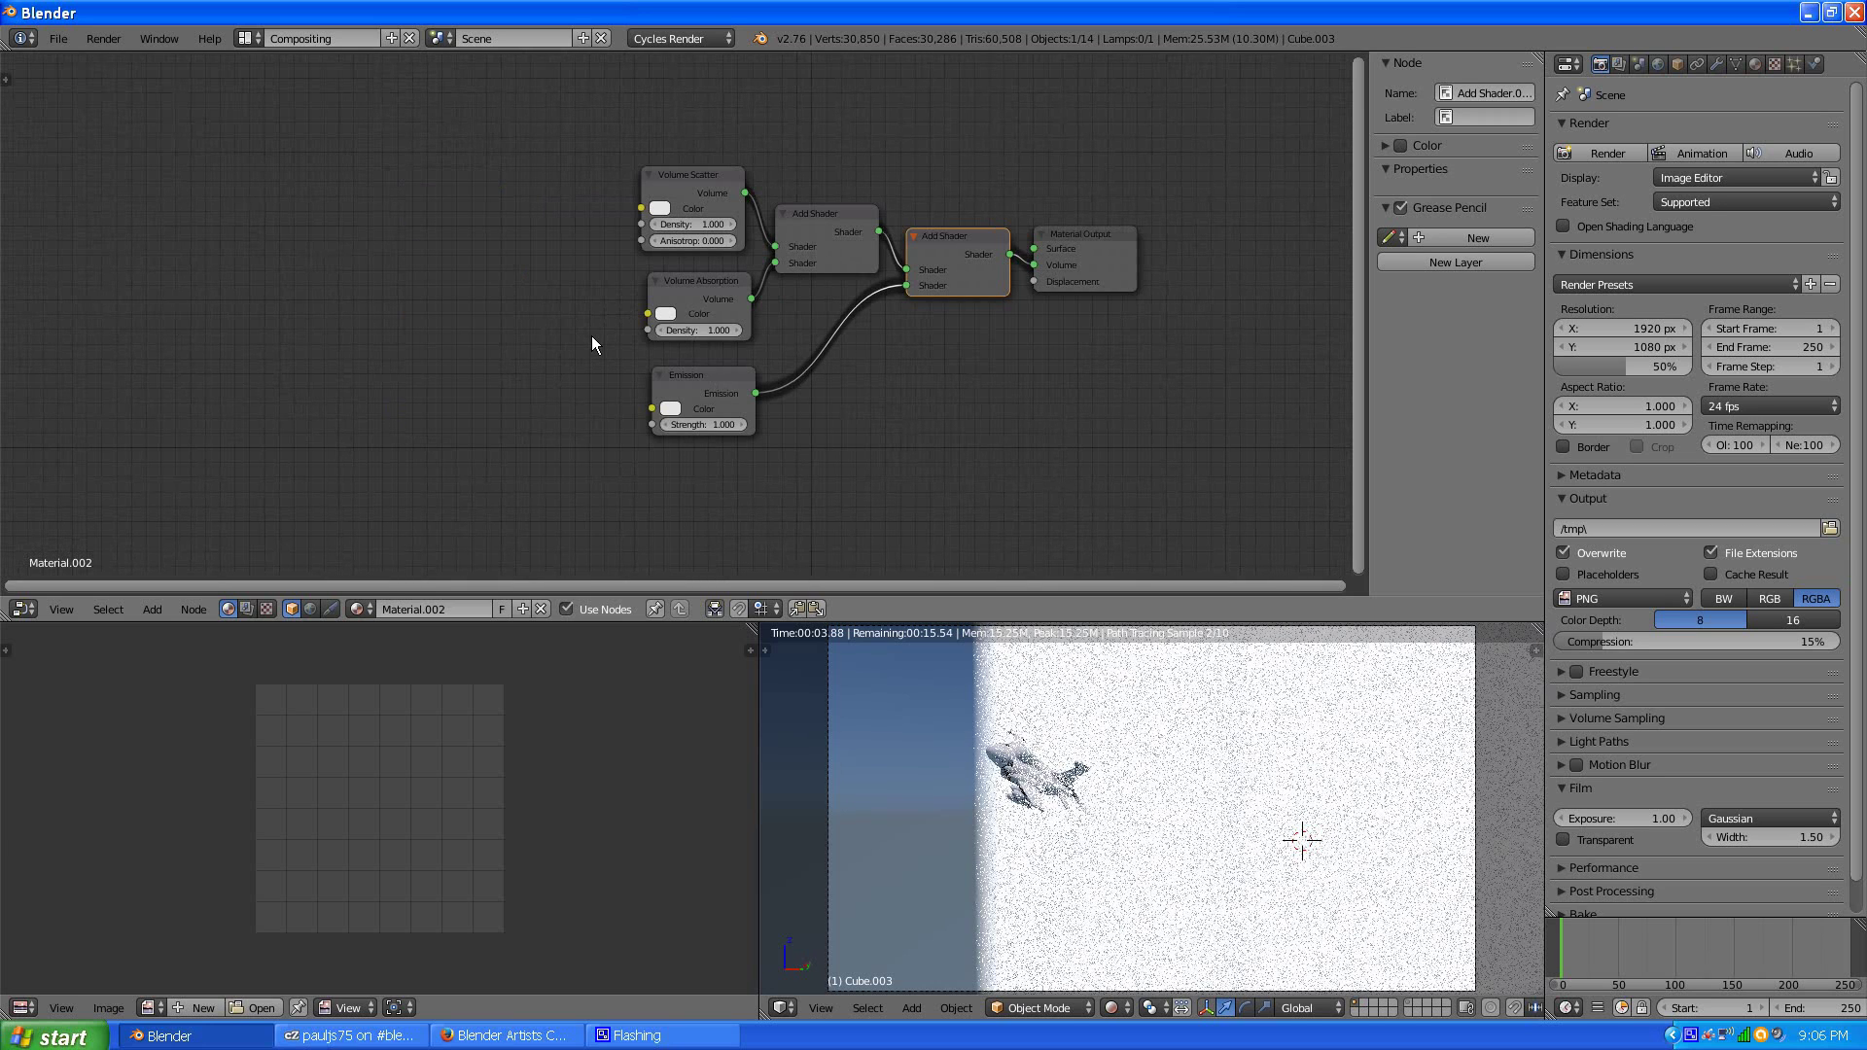
pyautogui.scroll(2, 591, 344)
pyautogui.click(671, 428)
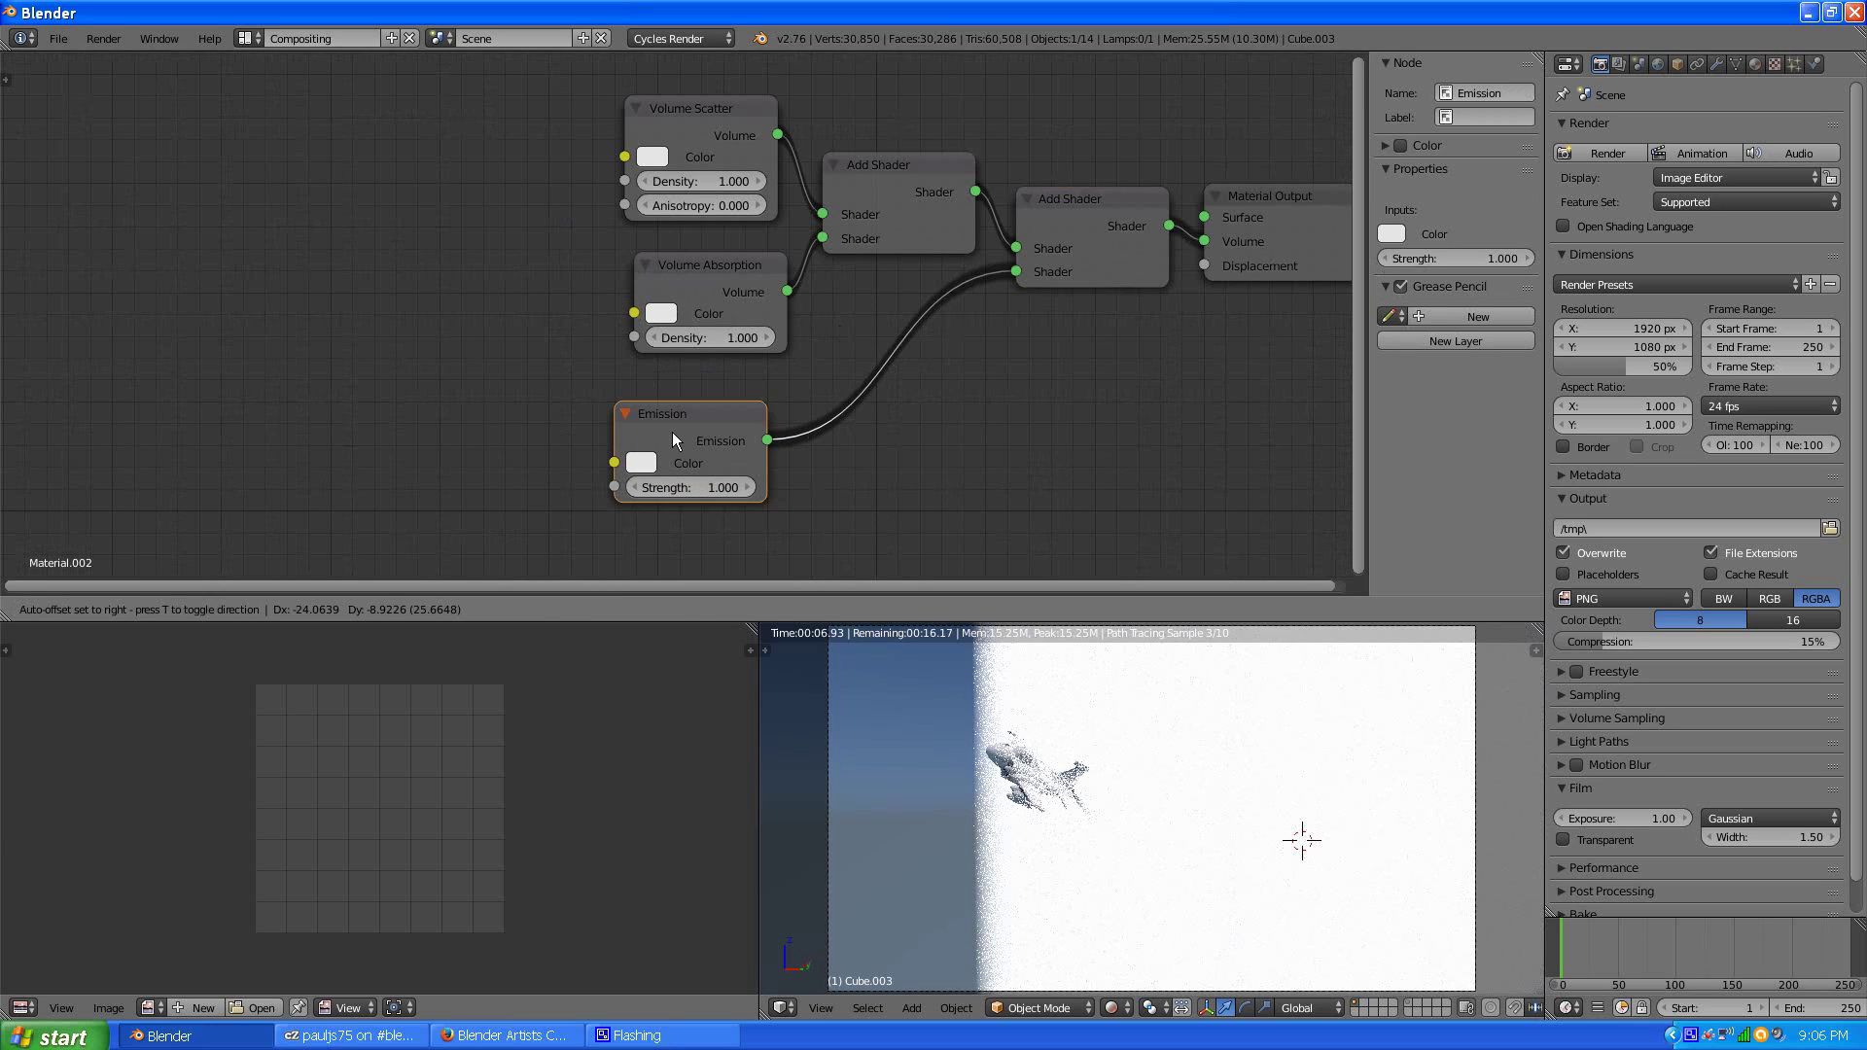
pyautogui.click(700, 308)
pyautogui.keyDown('shift'); pyautogui.moveTo(710, 127); pyautogui.dragTo(680, 142); pyautogui.keyUp('shift')
# - Add a Point Density texture node and place it well before the Volume Scatter node
pyautogui.click(152, 610)
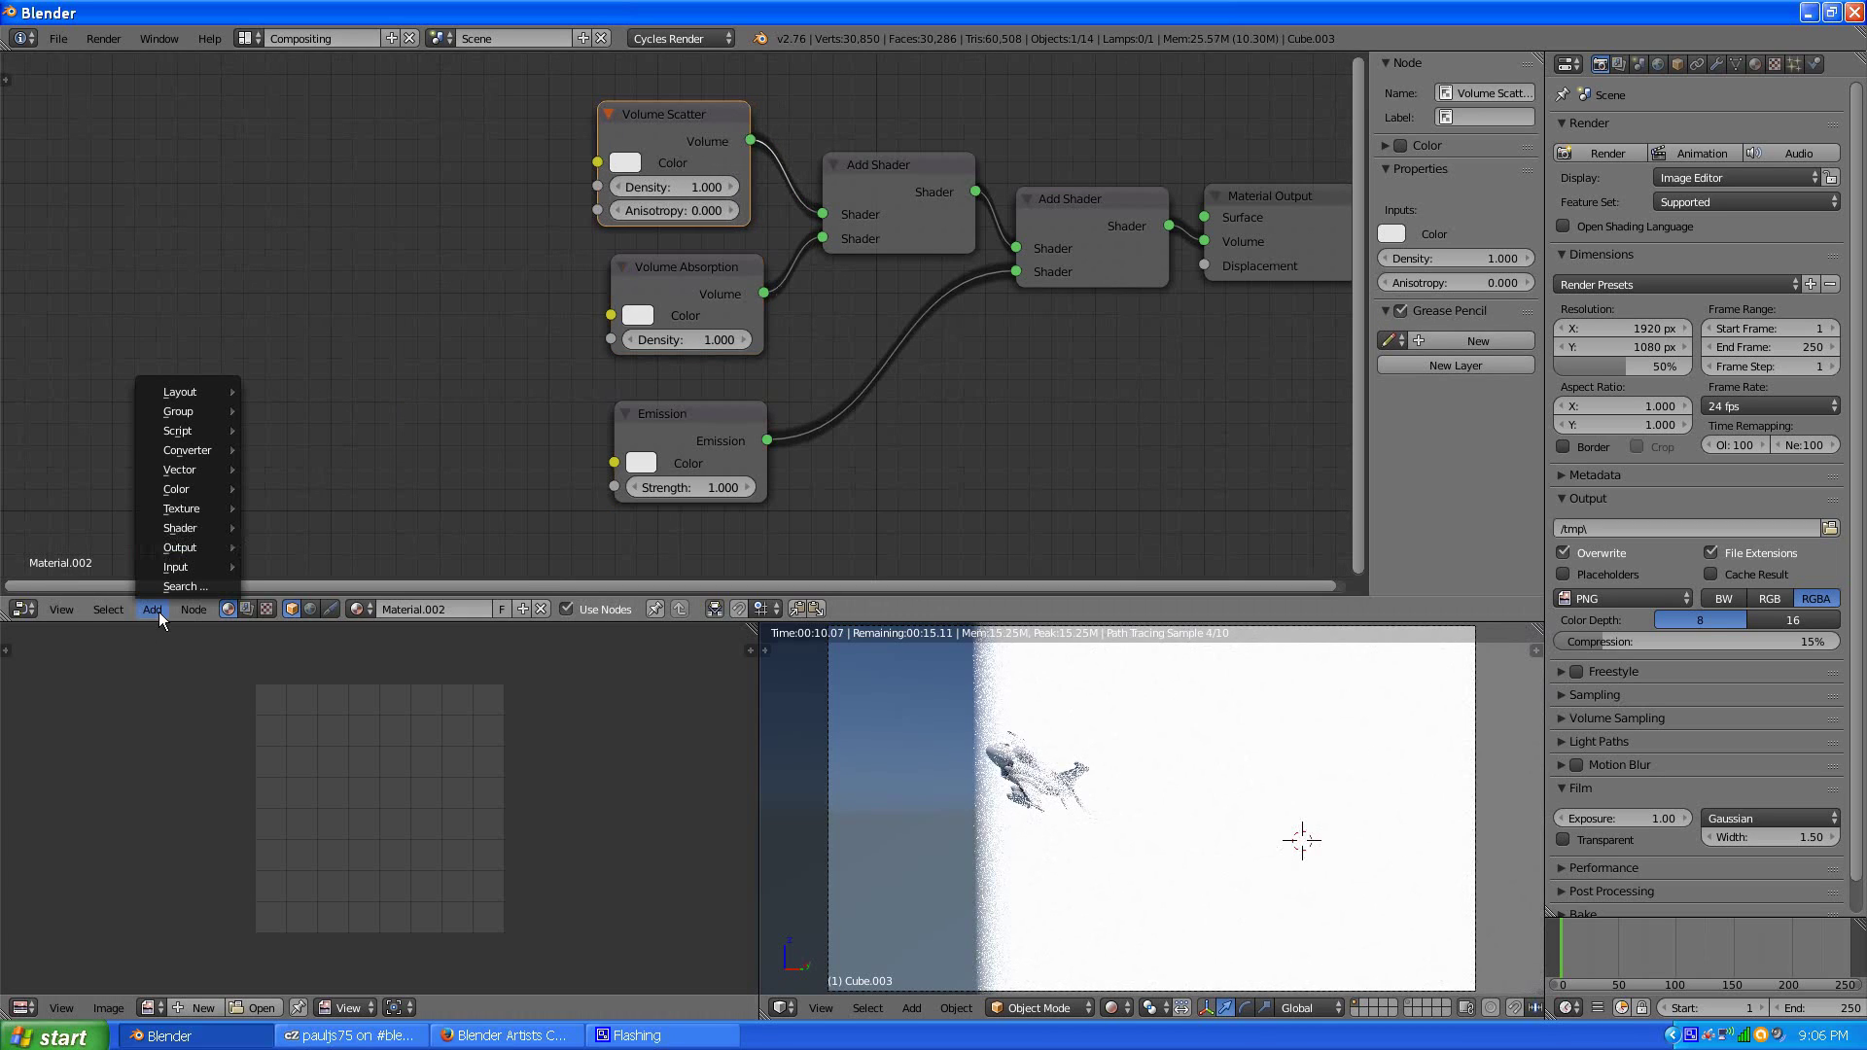
pyautogui.moveTo(171, 573)
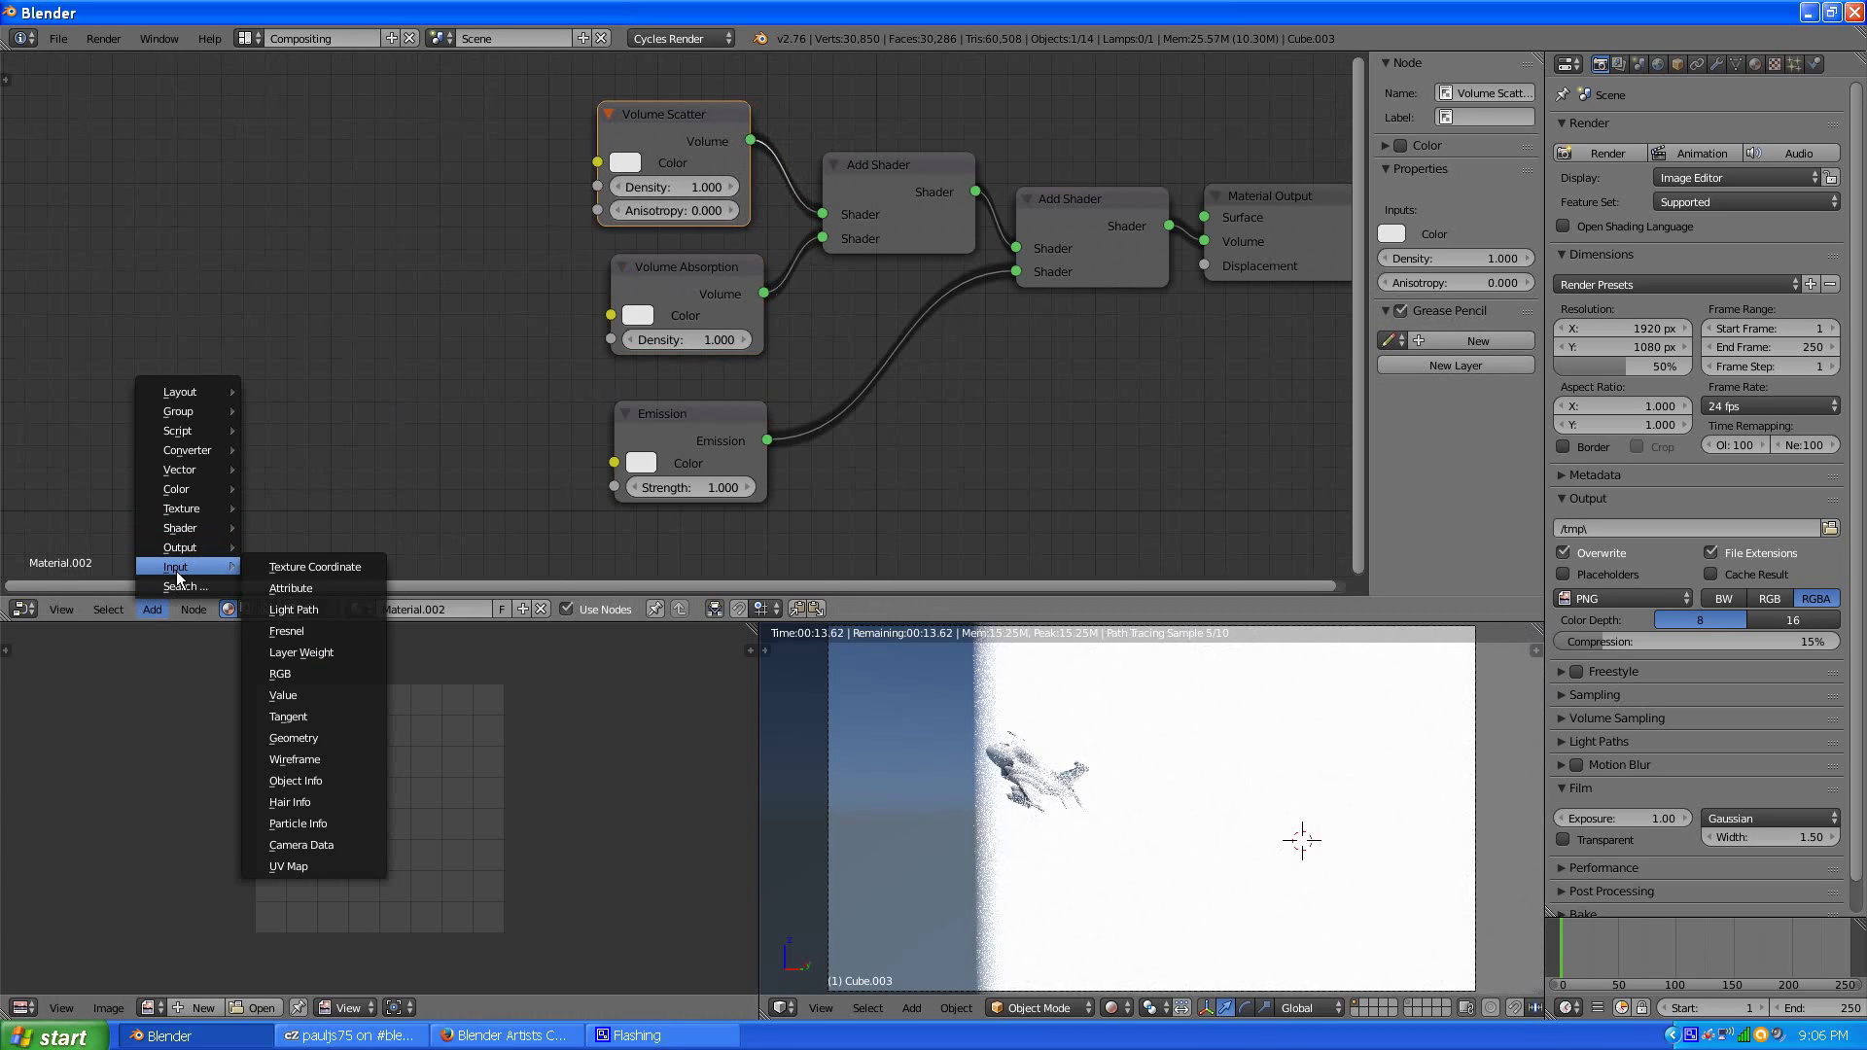
pyautogui.moveTo(189, 511)
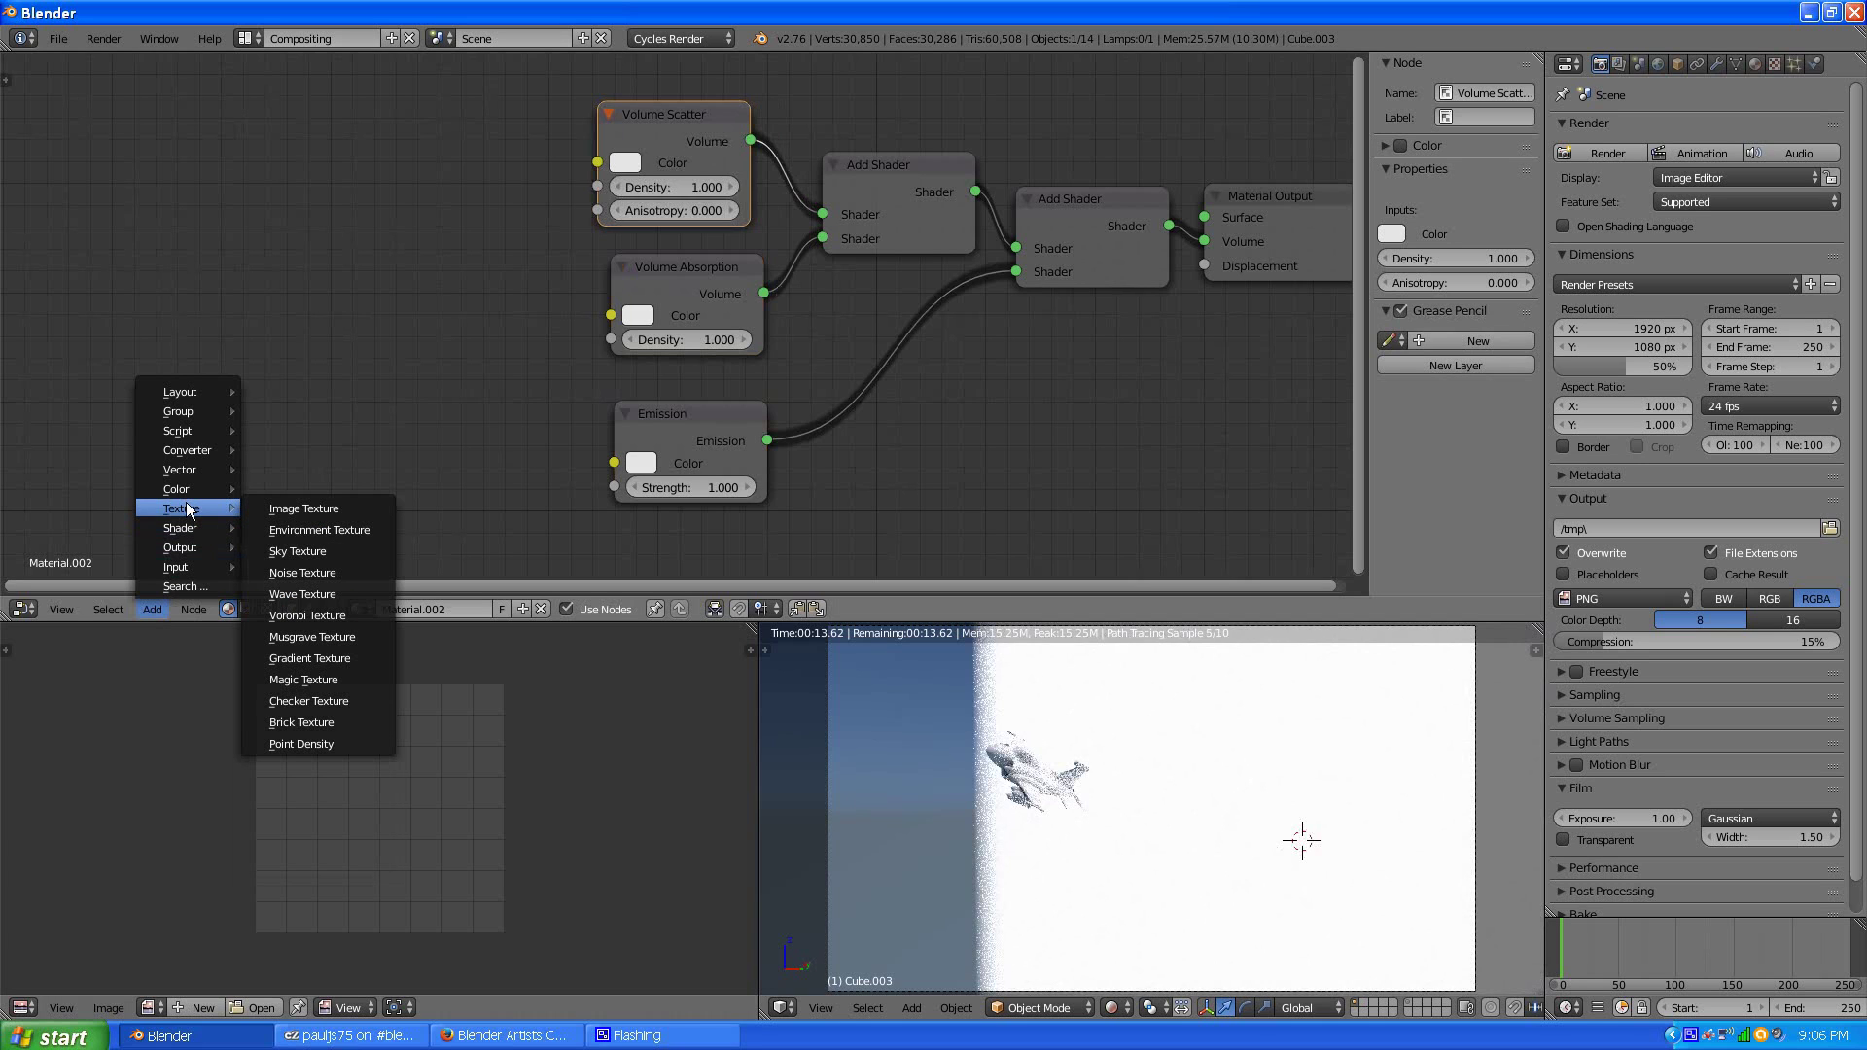
pyautogui.click(293, 741)
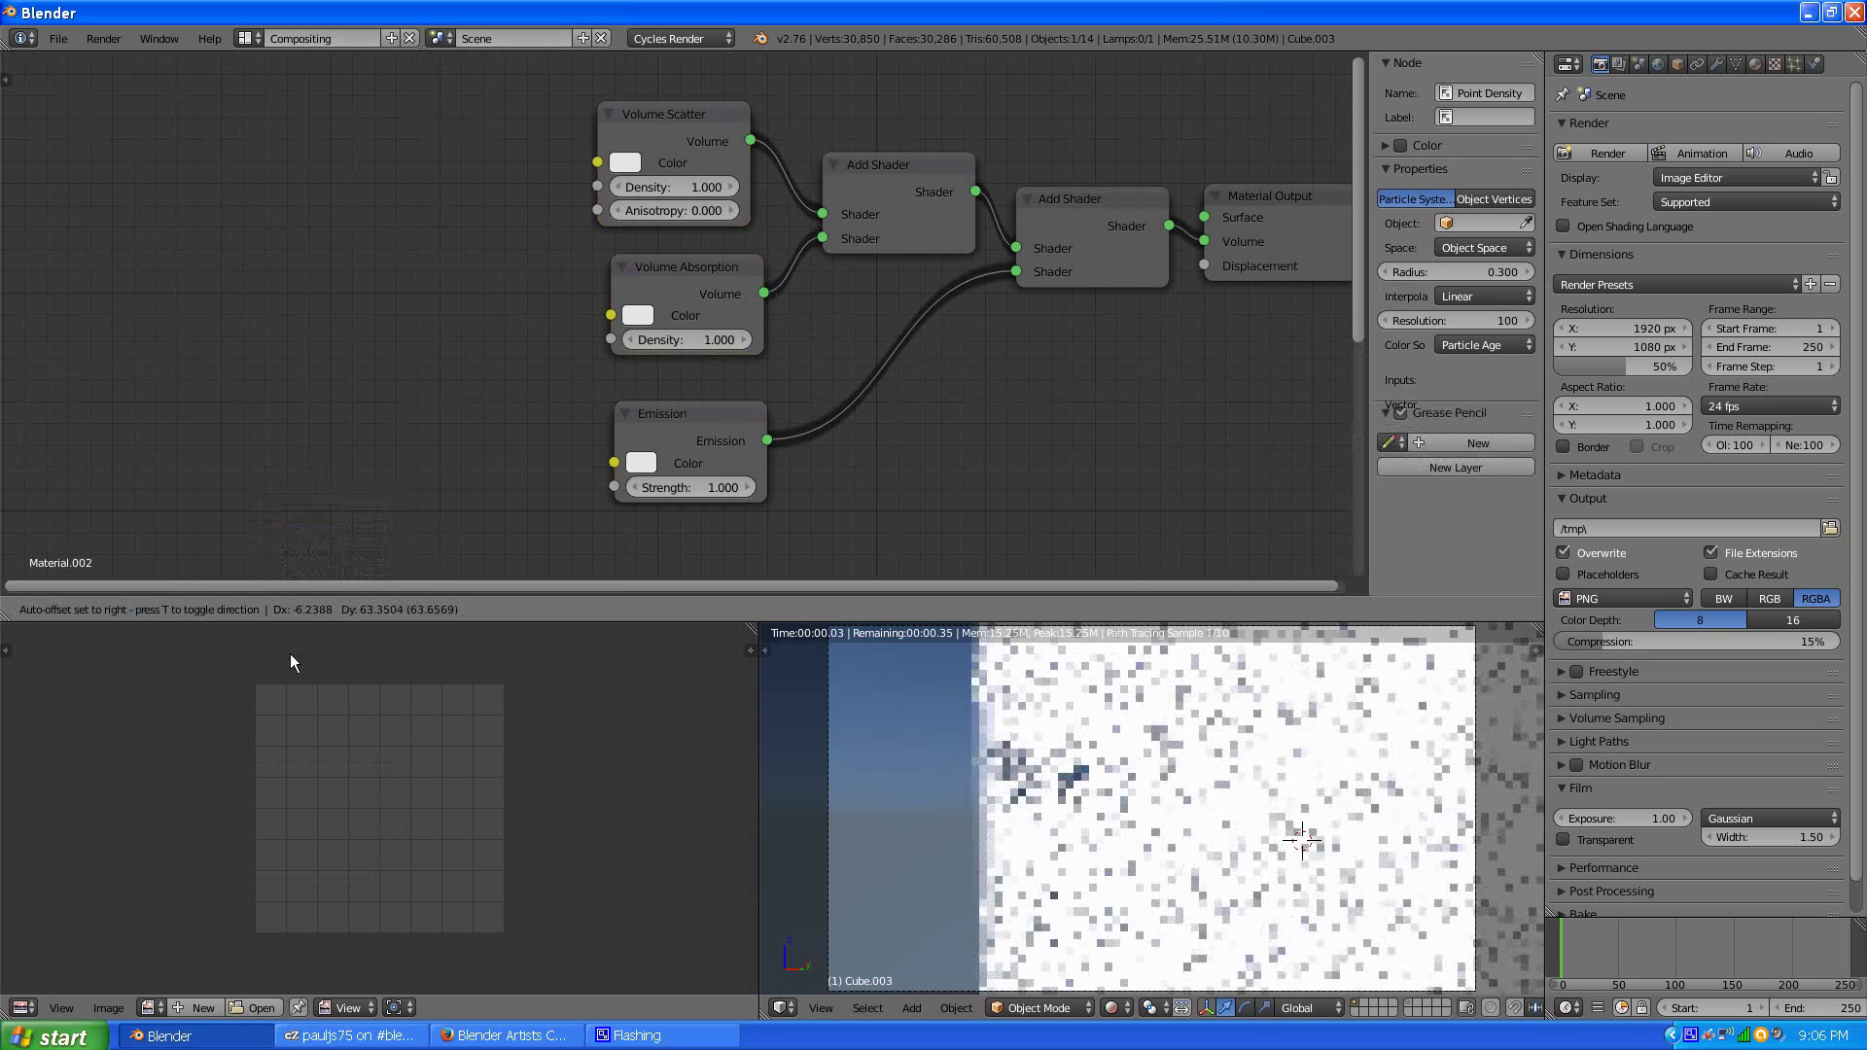
pyautogui.click(173, 169)
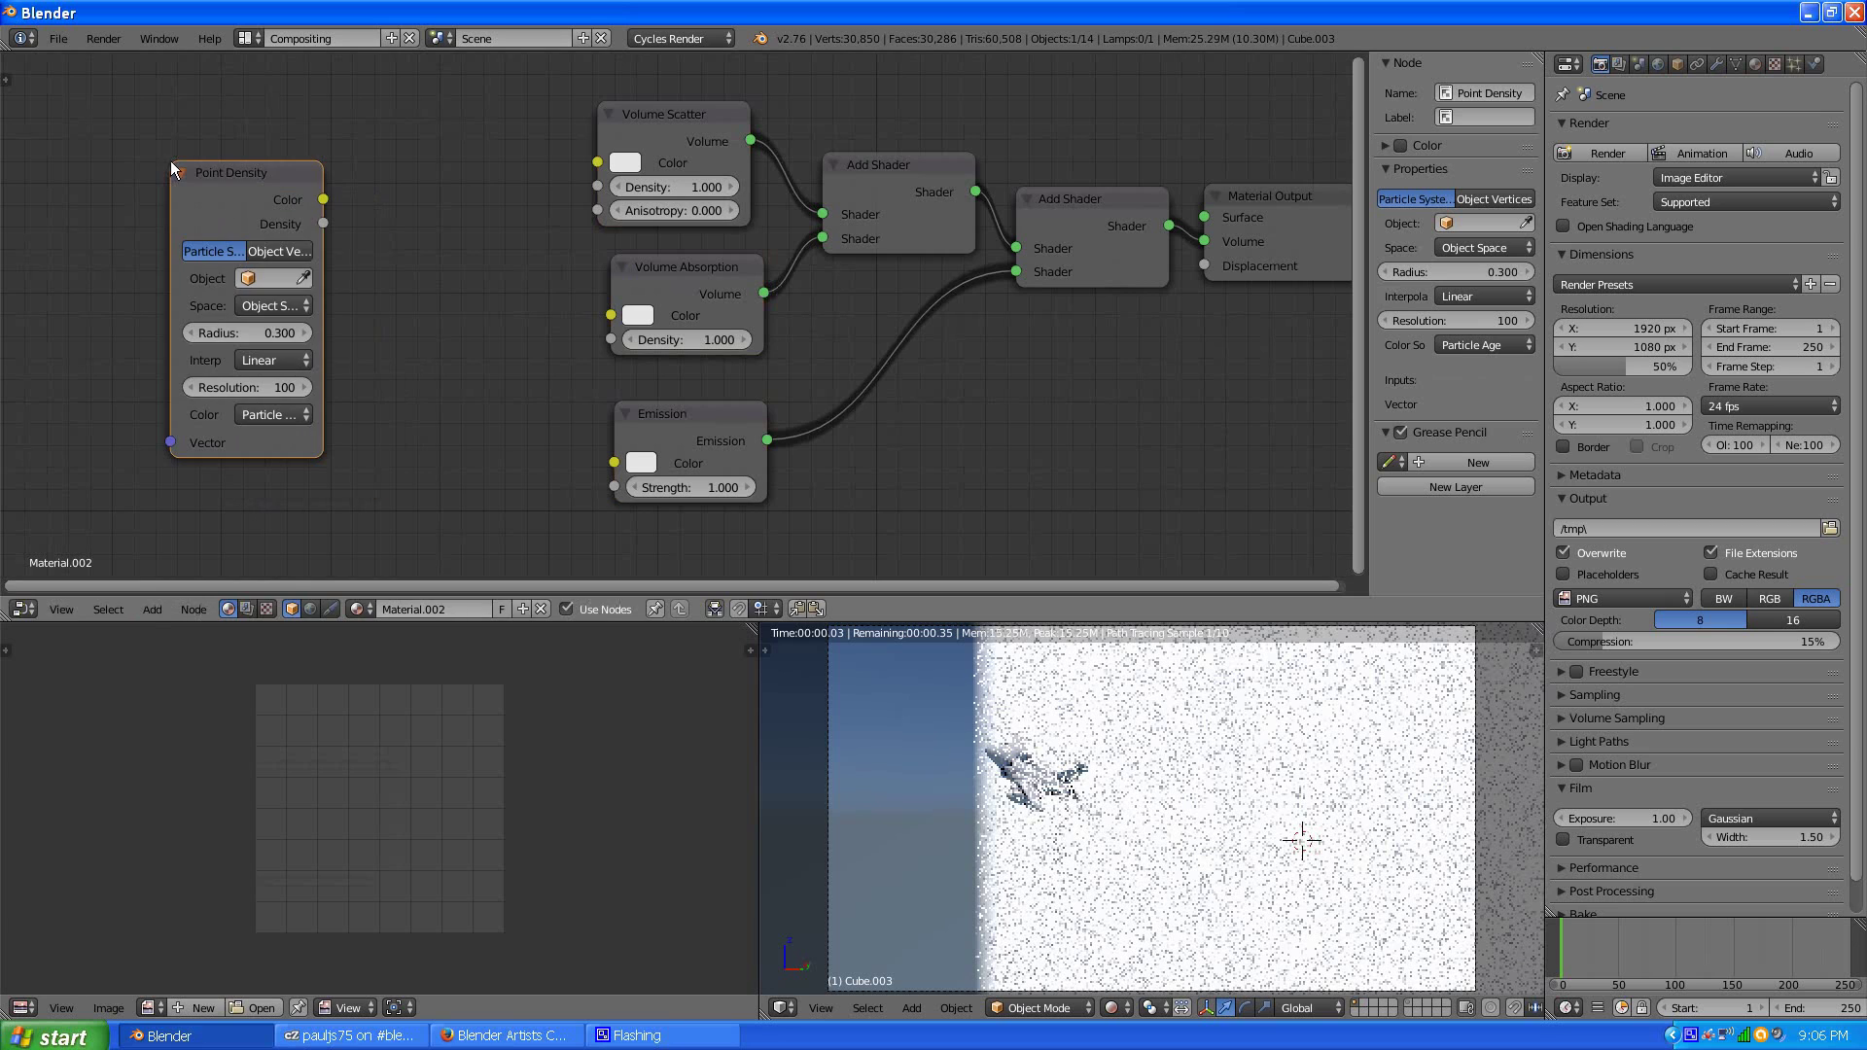
# - Set the Point Density node to Object Vertices, widen it, and reposition it before the three shader nodes
pyautogui.scroll(-1, 387, 298)
pyautogui.scroll(-1, 387, 298)
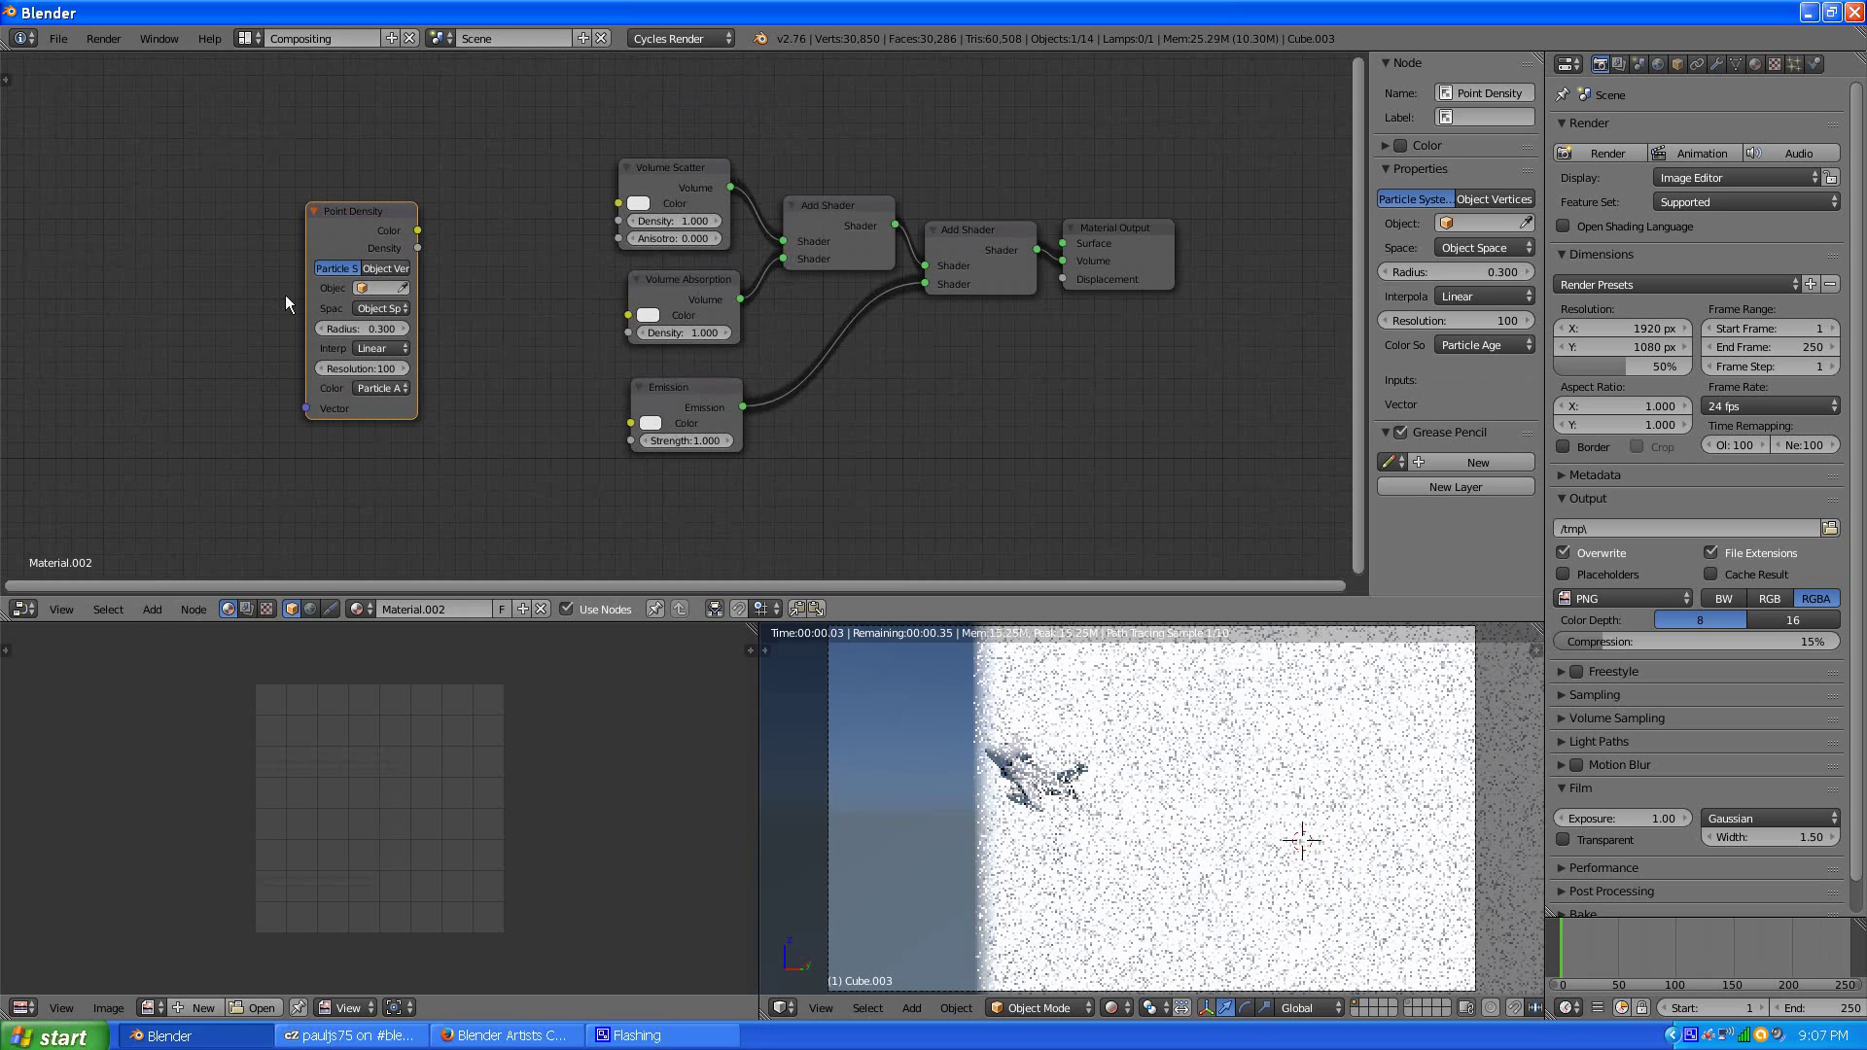
pyautogui.scroll(2, 286, 297)
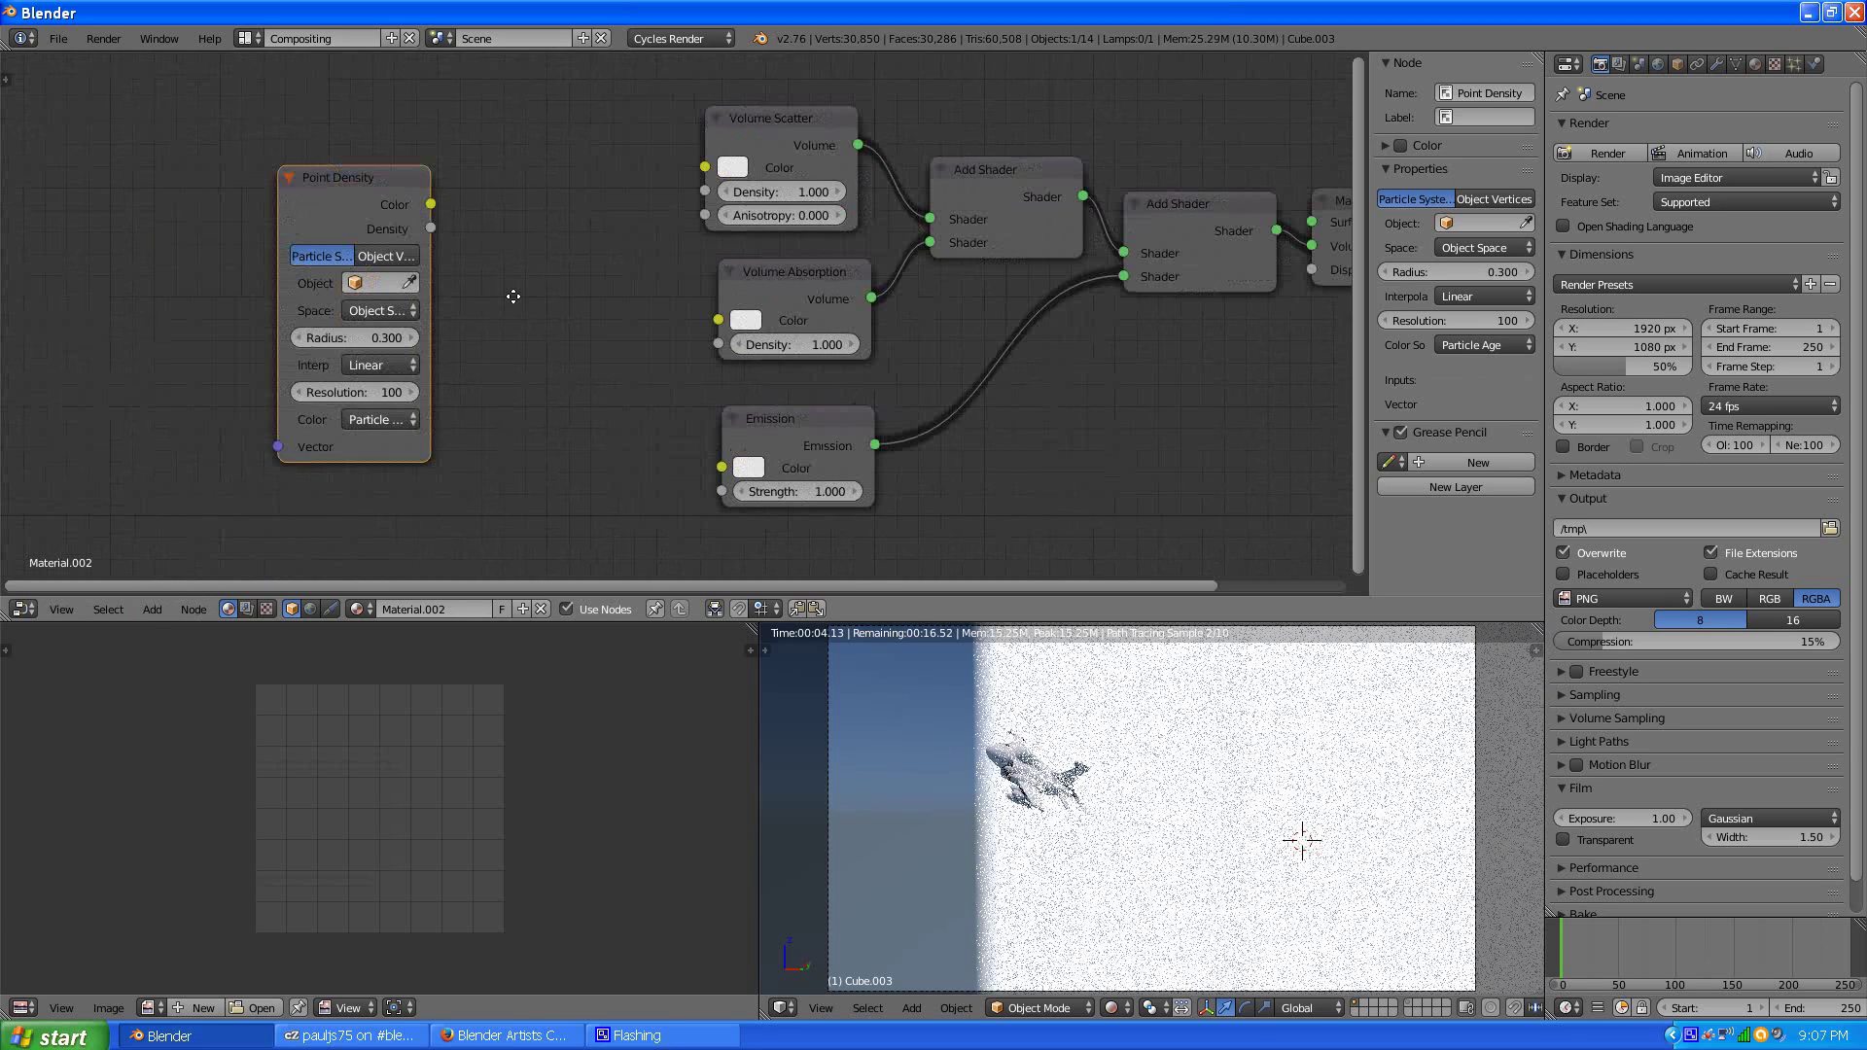
pyautogui.click(406, 272)
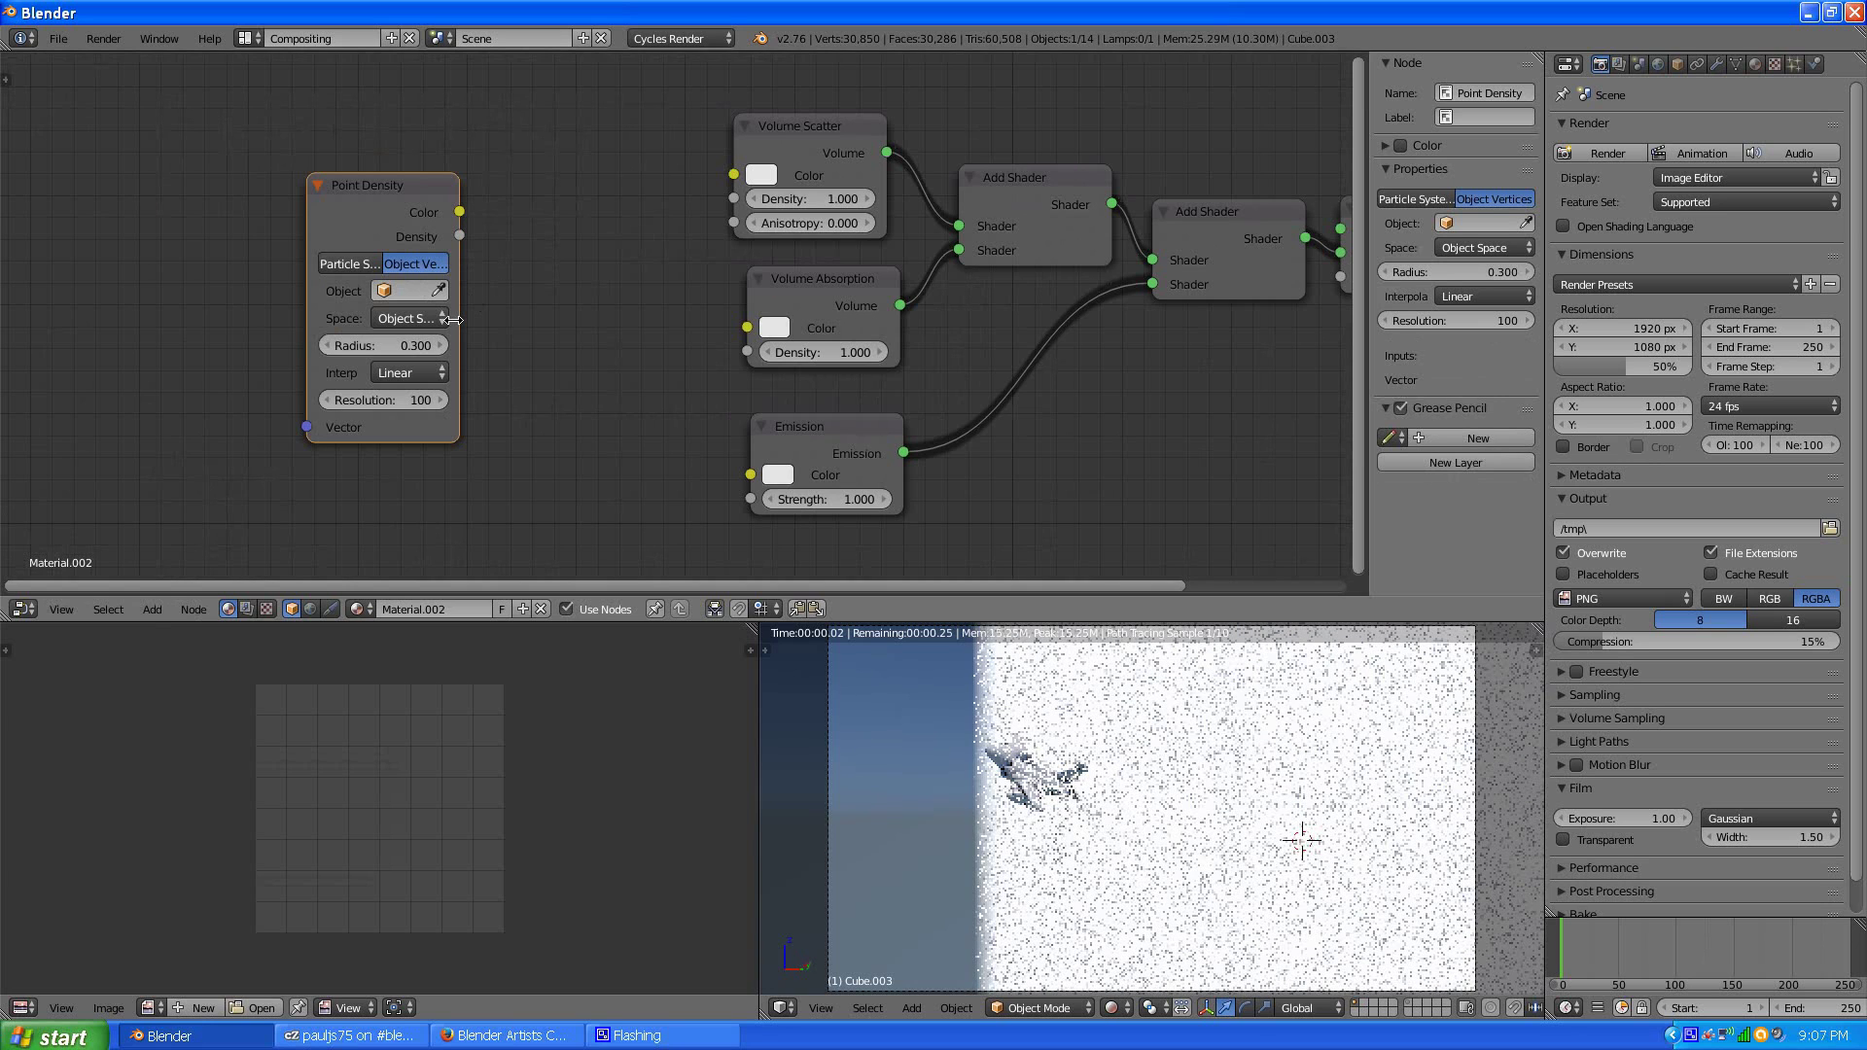
pyautogui.moveTo(460, 261); pyautogui.dragTo(518, 314)
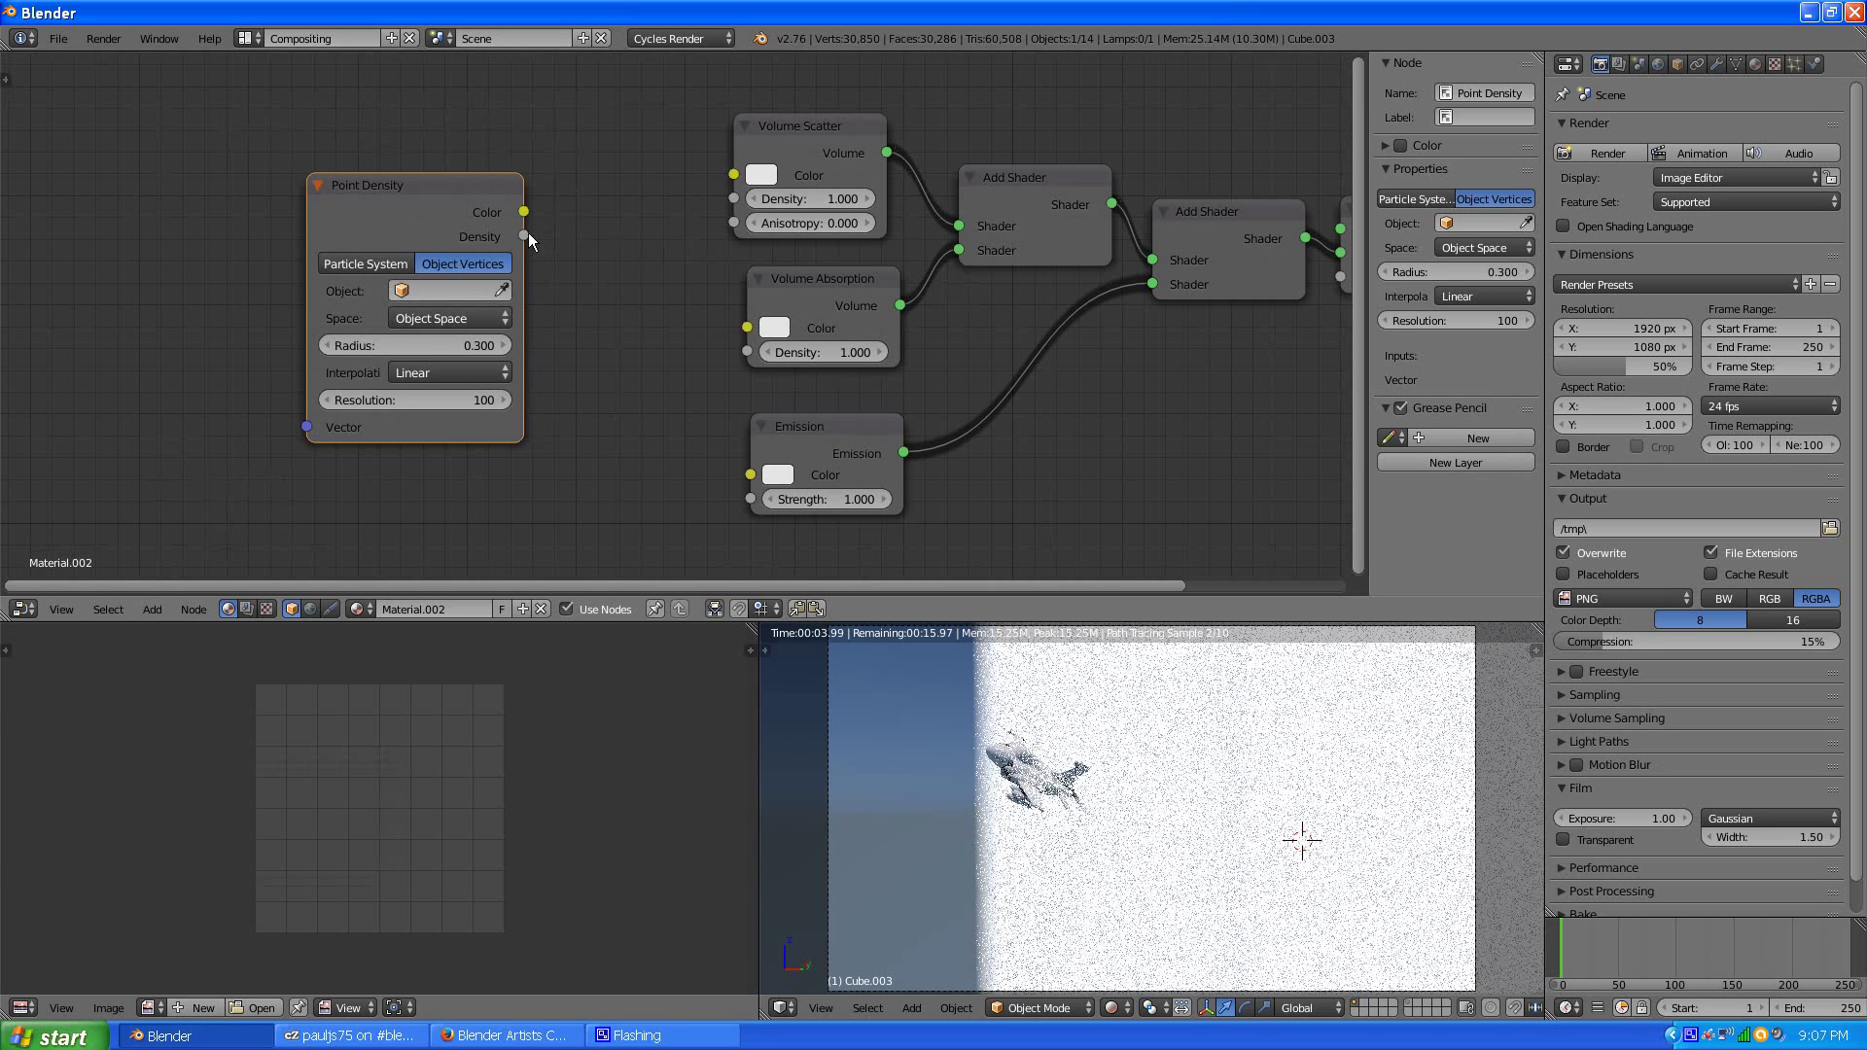
pyautogui.moveTo(422, 197); pyautogui.dragTo(380, 239)
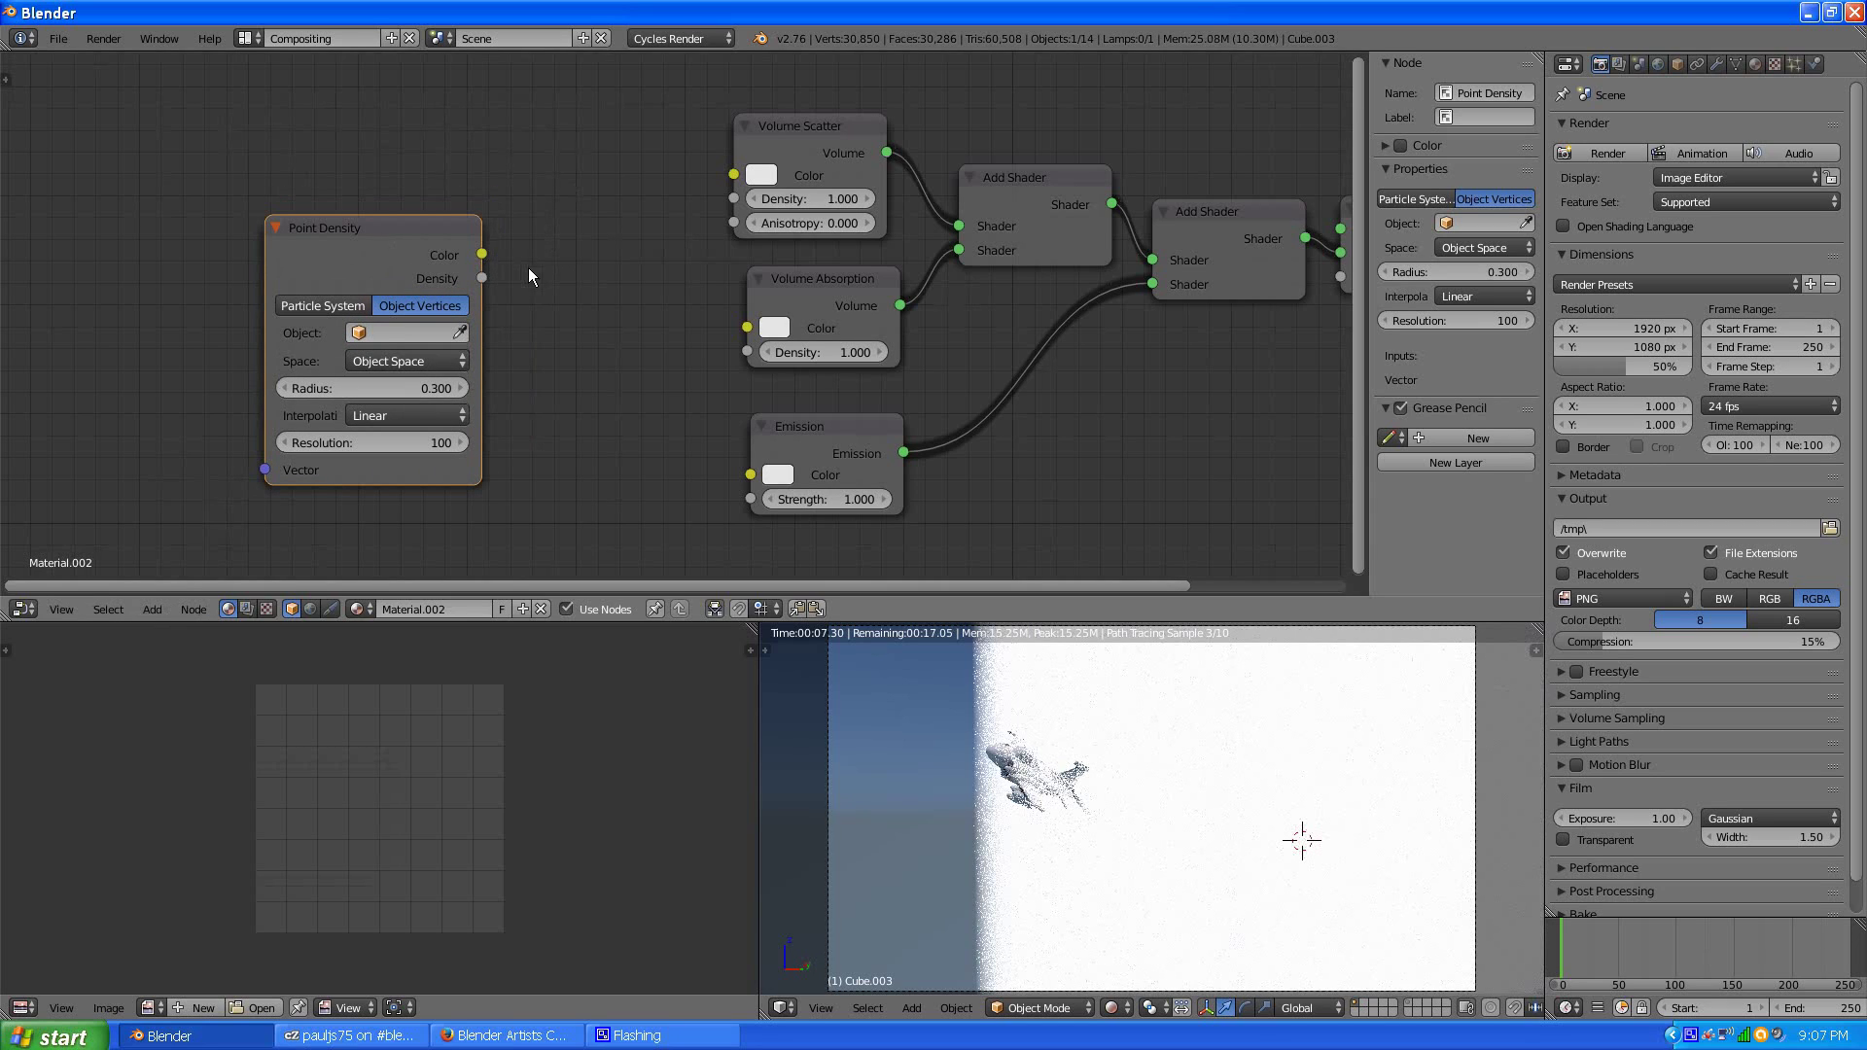
# - Connect Point Density's Density output to the Density inputs of Volume Scatter and Volume Absorption and to the Emission's Strength
pyautogui.moveTo(483, 280); pyautogui.dragTo(733, 198)
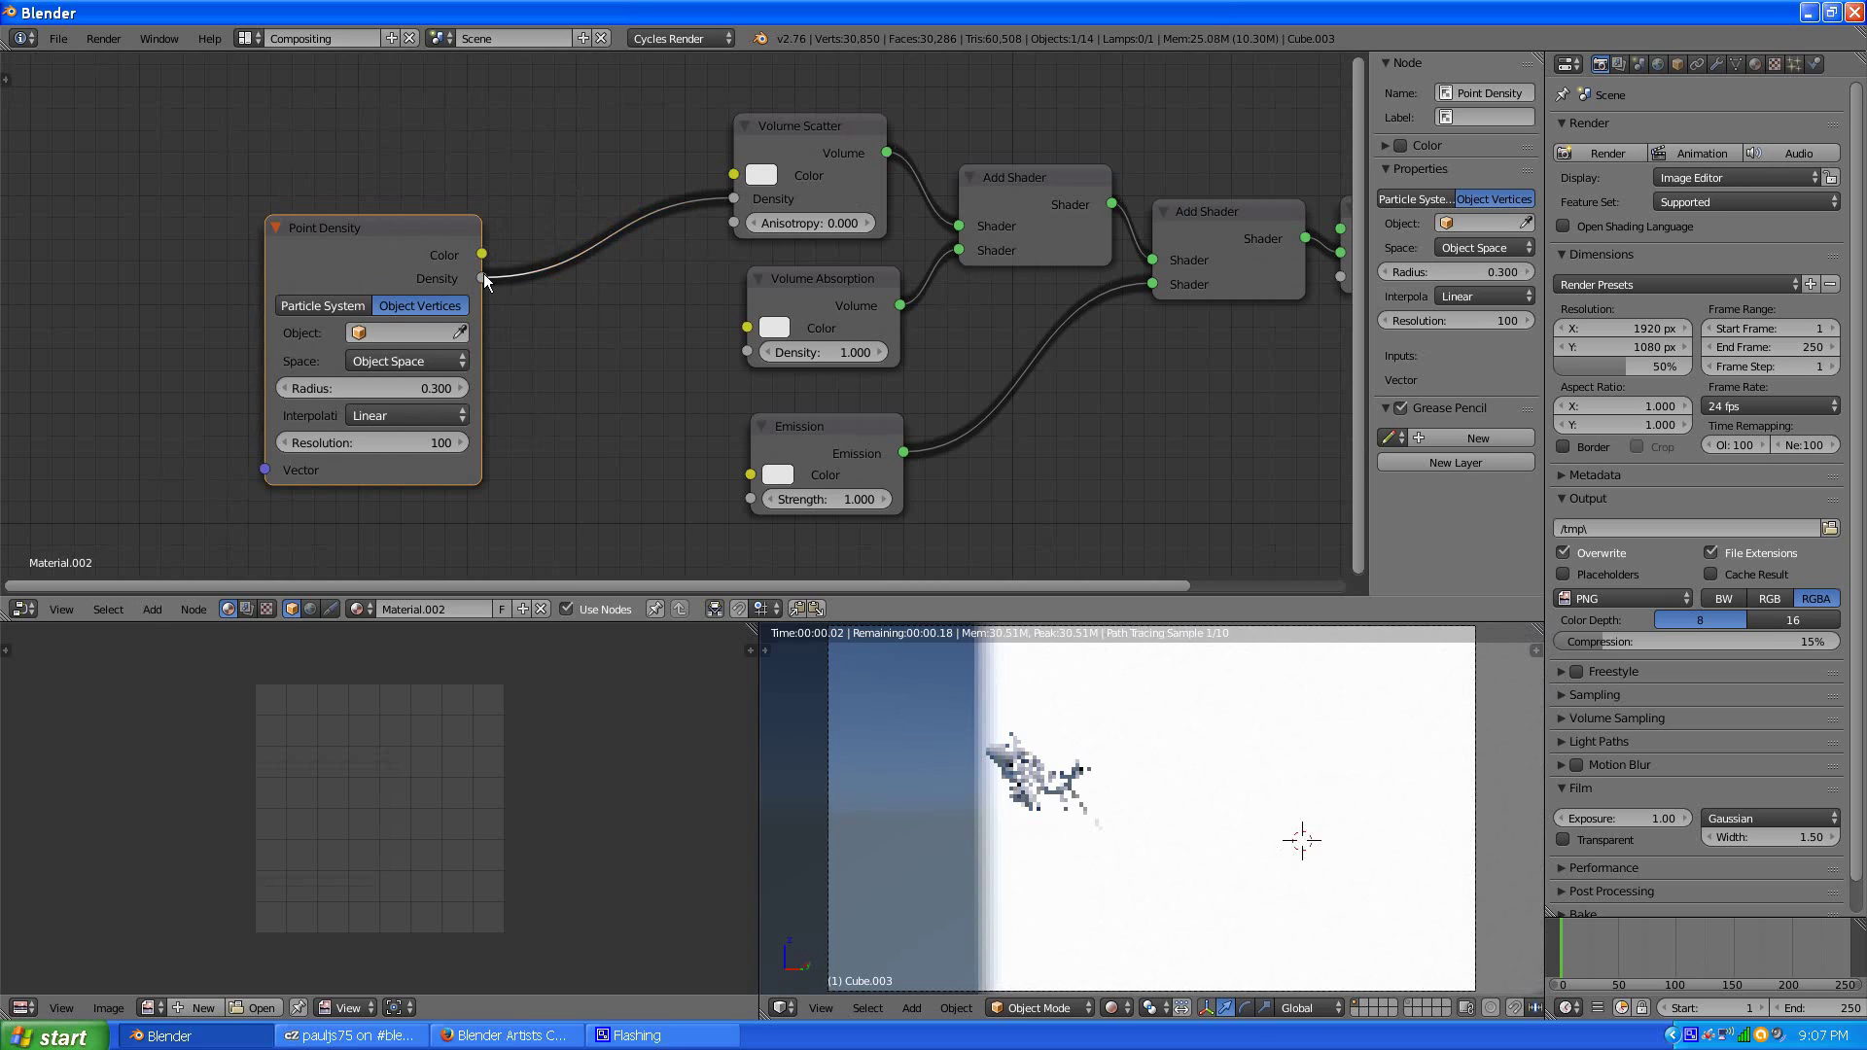
pyautogui.moveTo(483, 279); pyautogui.dragTo(747, 351)
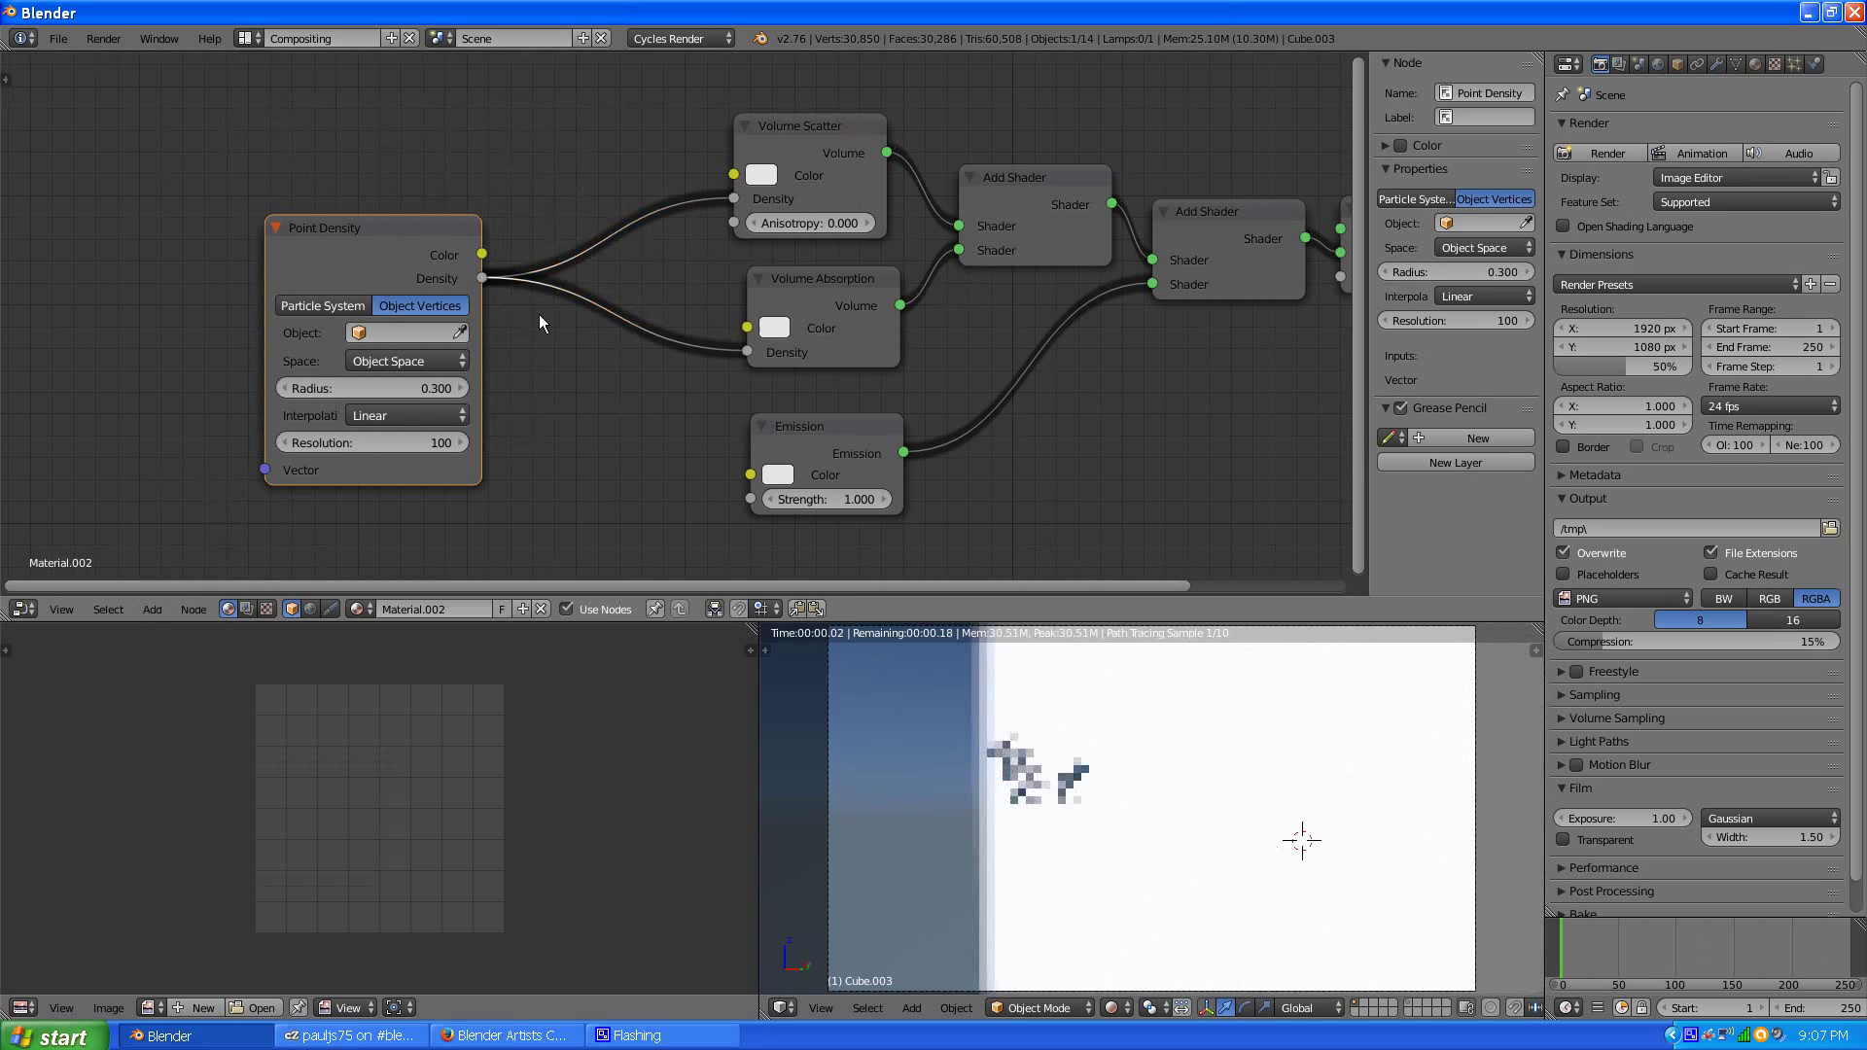
pyautogui.moveTo(483, 279); pyautogui.dragTo(750, 500)
# - Insert a reroute point across the three density links and move it closer to the shader nodes
pyautogui.scroll(-2, 680, 428)
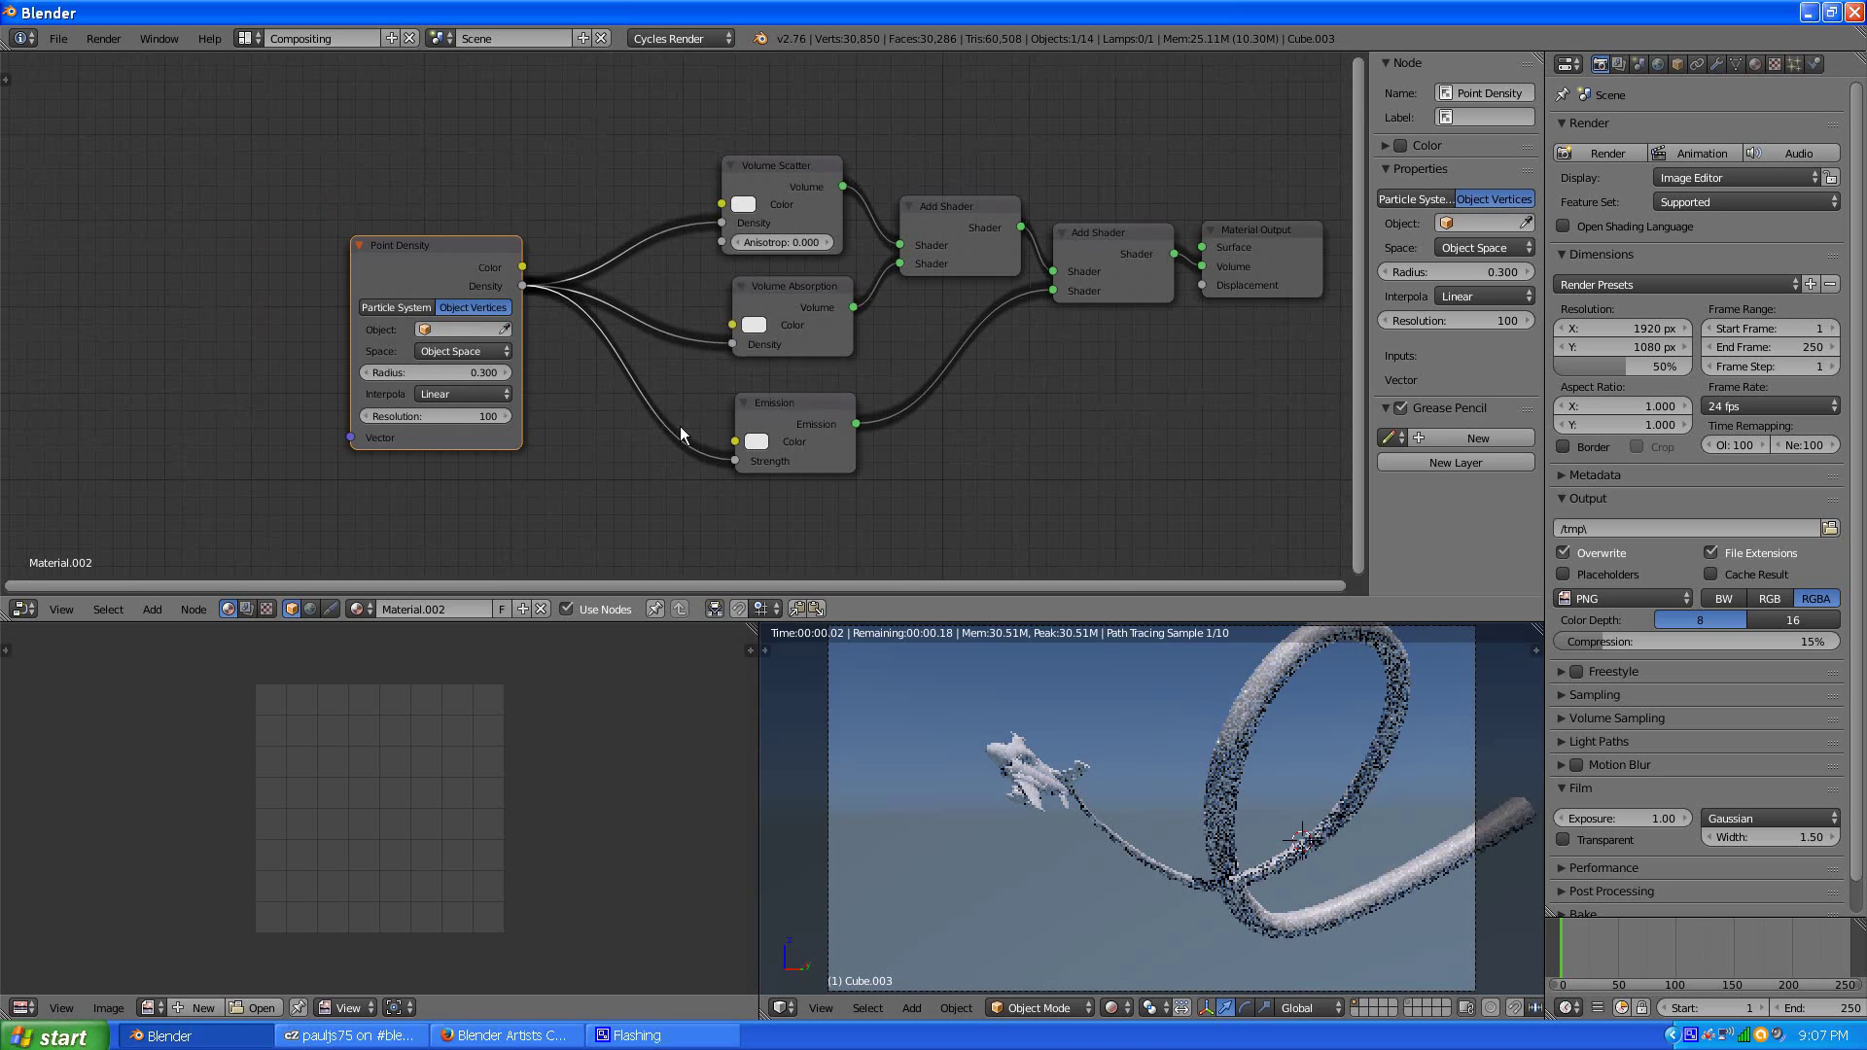
pyautogui.scroll(1, 680, 428)
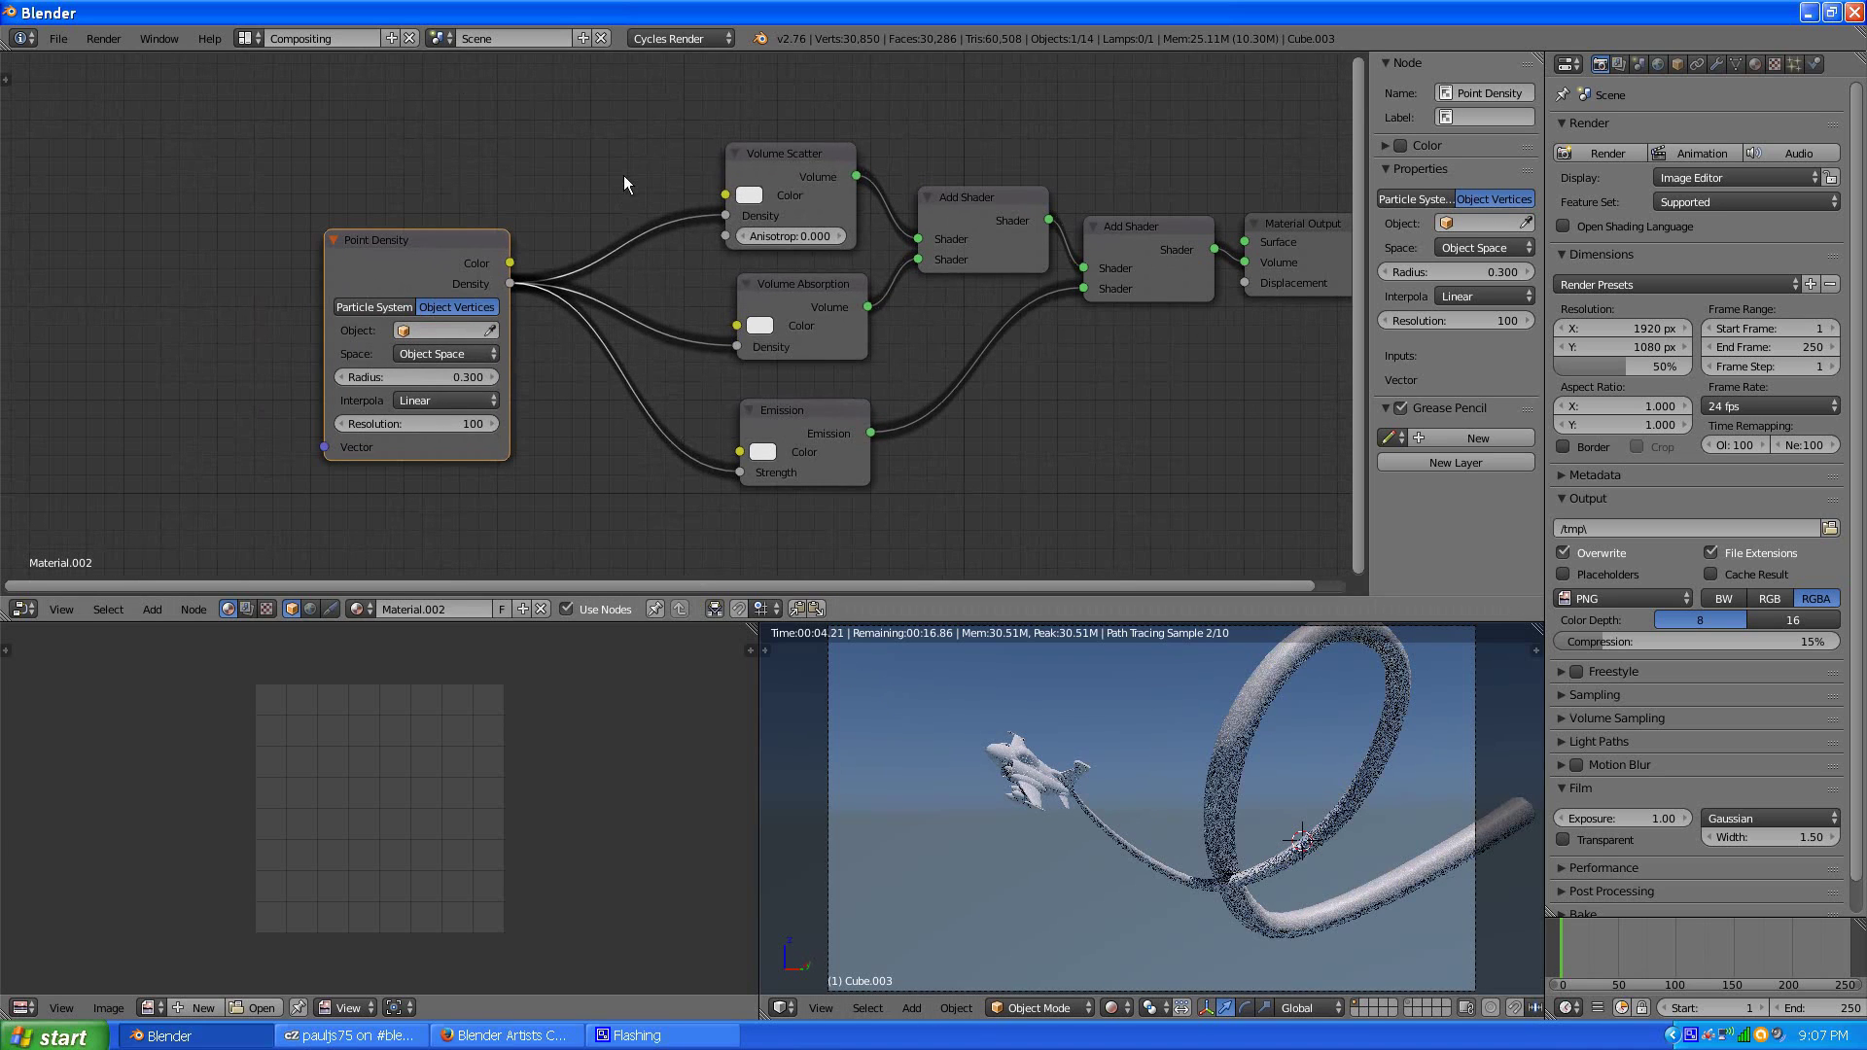
pyautogui.keyDown('shift'); pyautogui.moveTo(622, 243); pyautogui.dragTo(593, 450, button='right'); pyautogui.keyUp('shift')
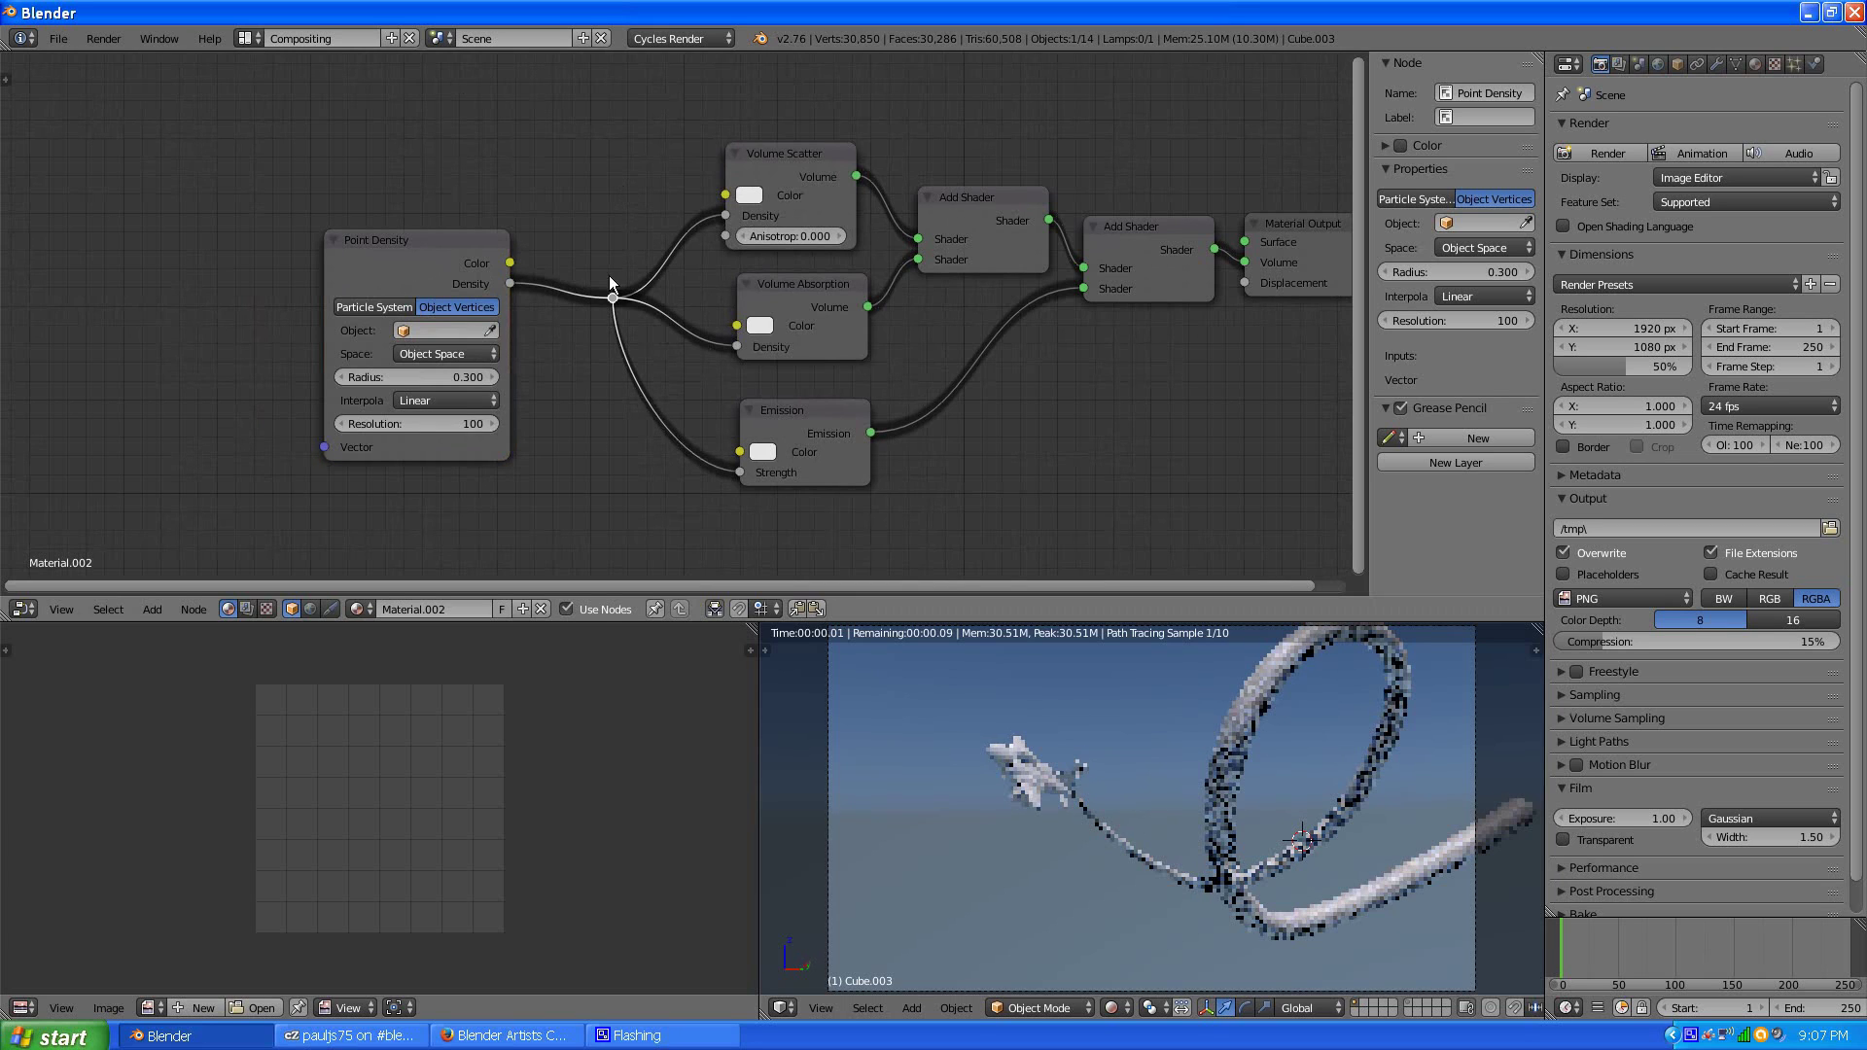
pyautogui.moveTo(611, 297); pyautogui.dragTo(649, 321)
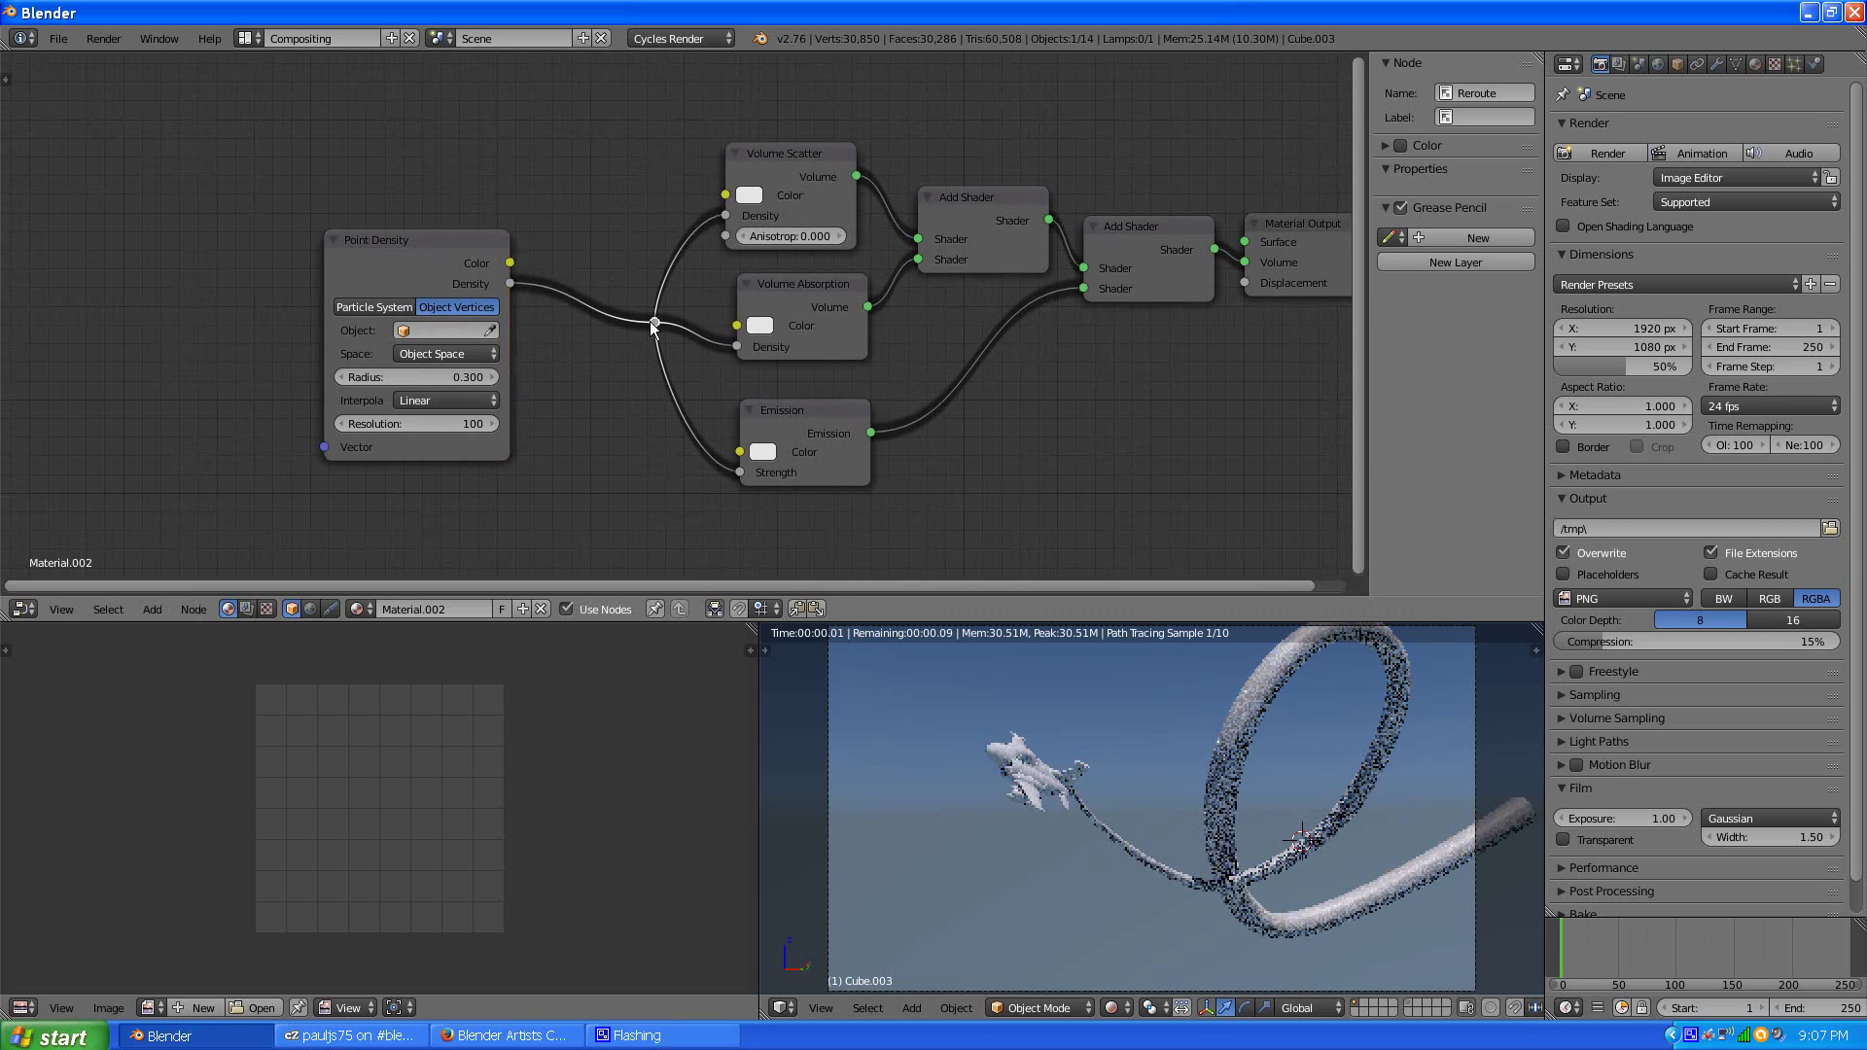
pyautogui.scroll(-2, 767, 358)
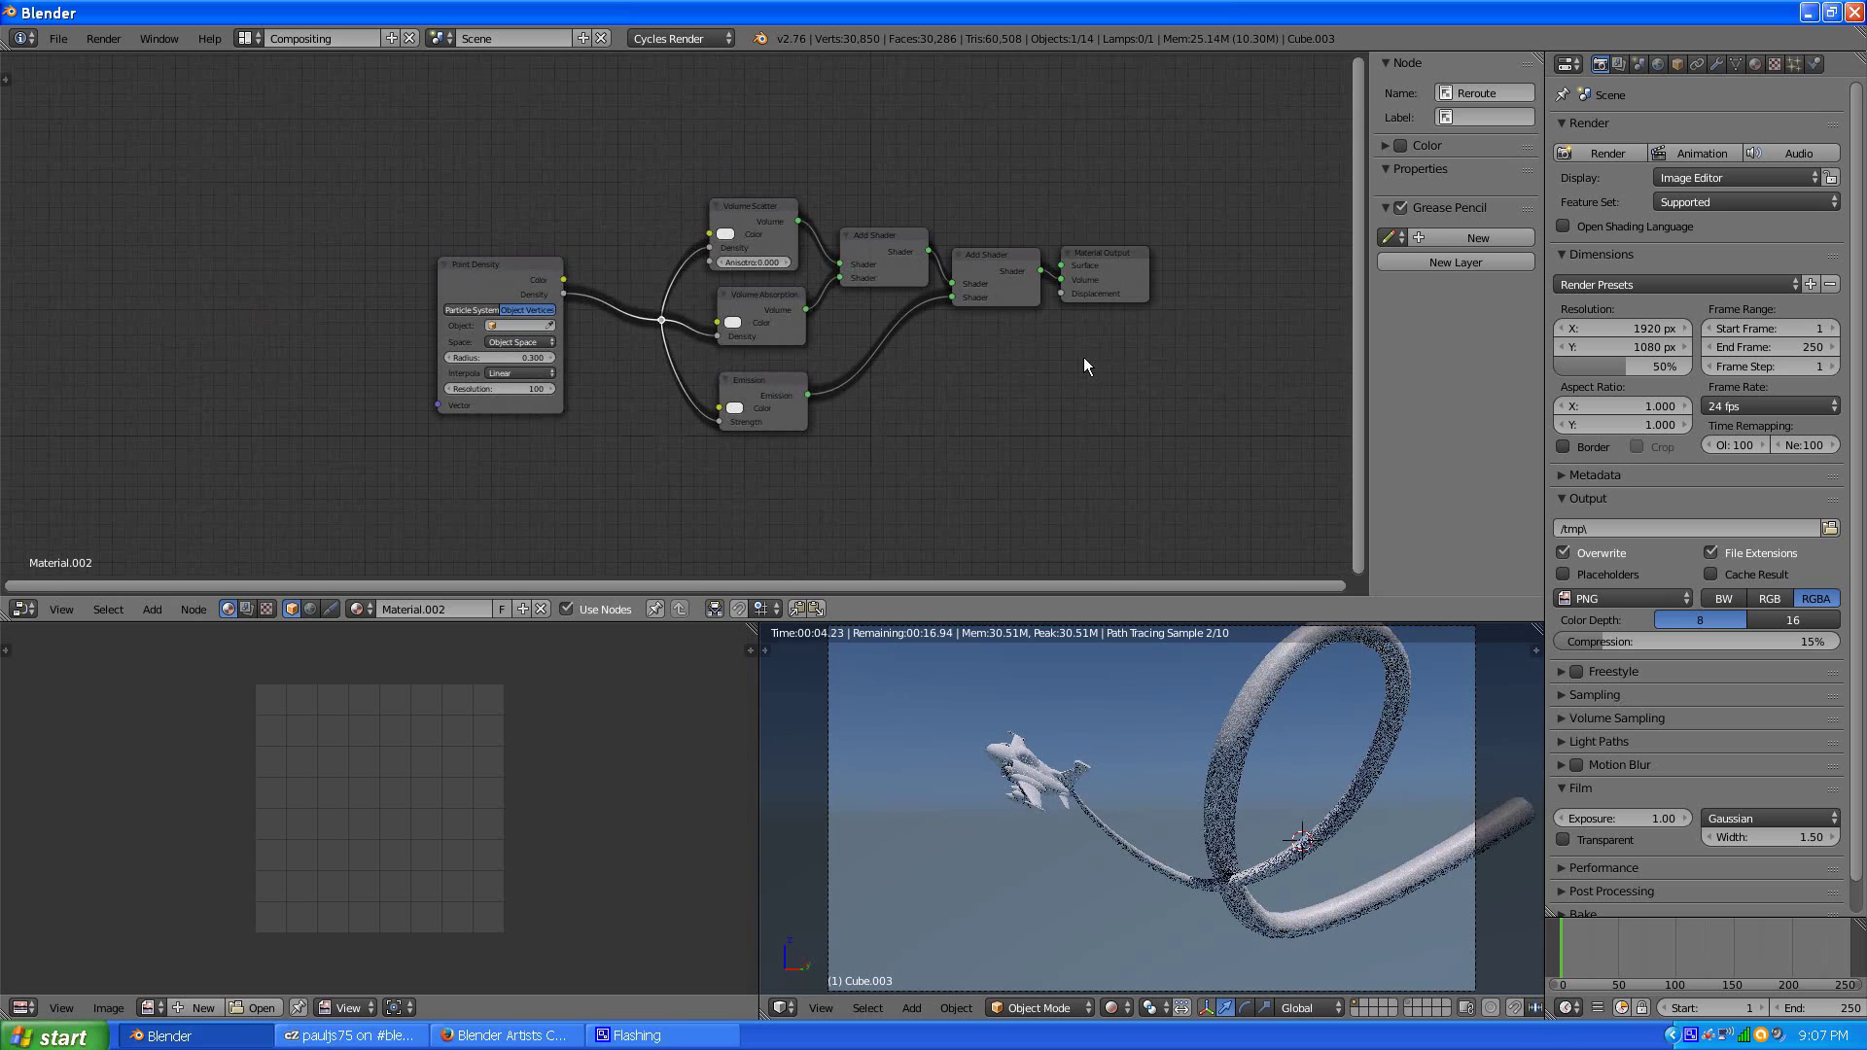
pyautogui.moveTo(1086, 366); pyautogui.dragTo(963, 351, button='middle')
pyautogui.scroll(1, 953, 344)
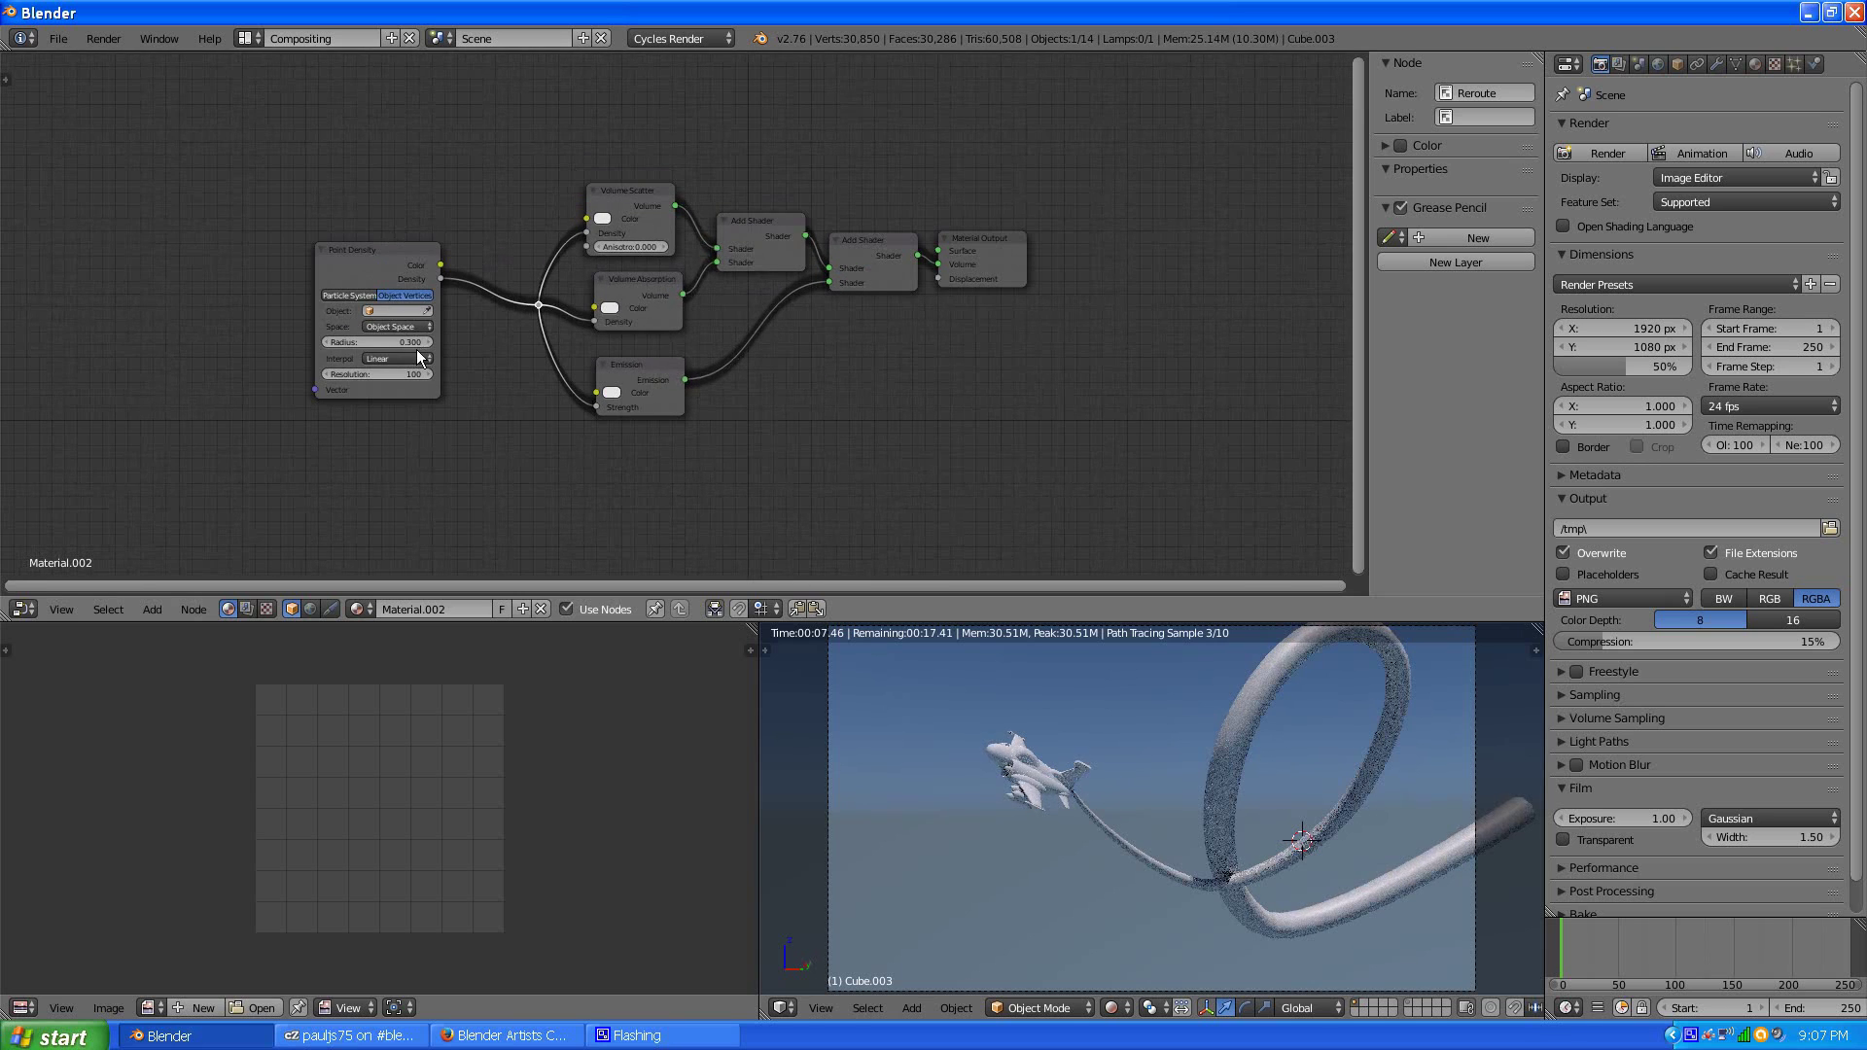
pyautogui.moveTo(754, 340); pyautogui.dragTo(859, 321, button='middle')
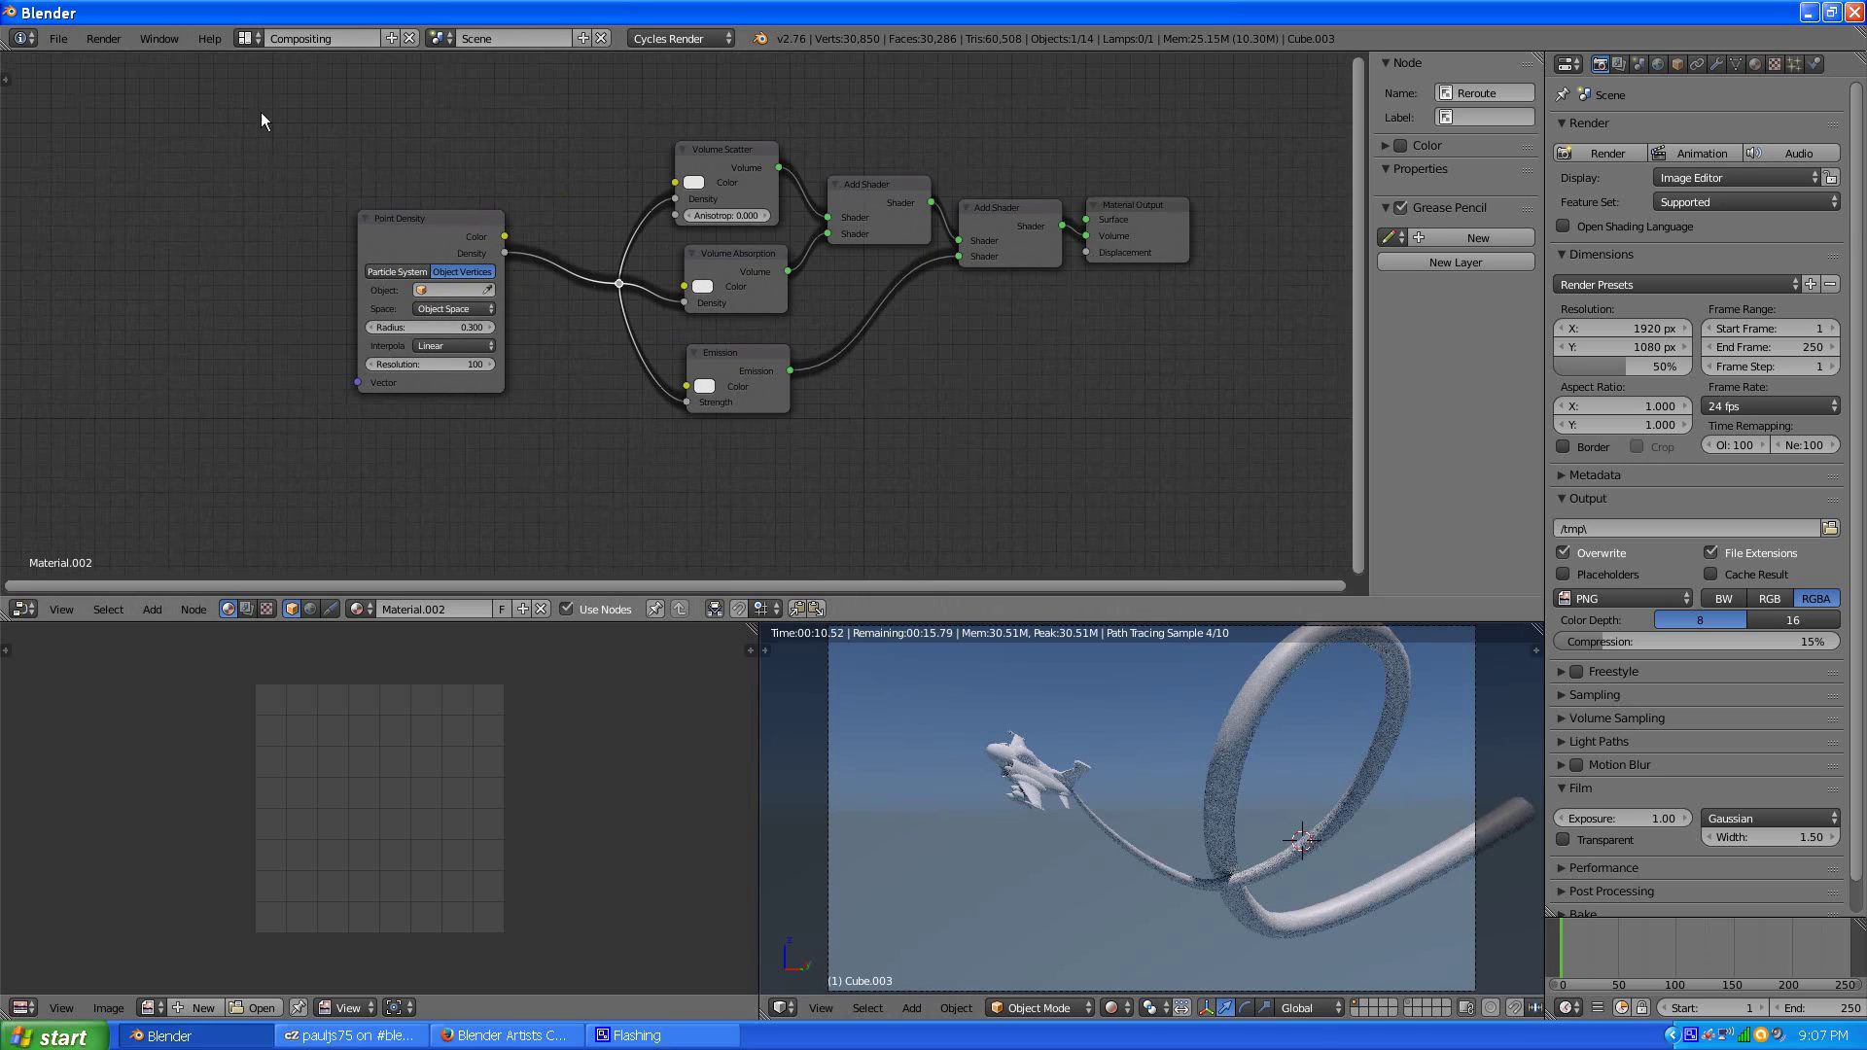
# - Switch to the Default screen layout and disable Camera, Diffuse, Glossy, Transmission, Volume Scatter and Shadow ray visibility for the smoke-trail curve
pyautogui.click(249, 35)
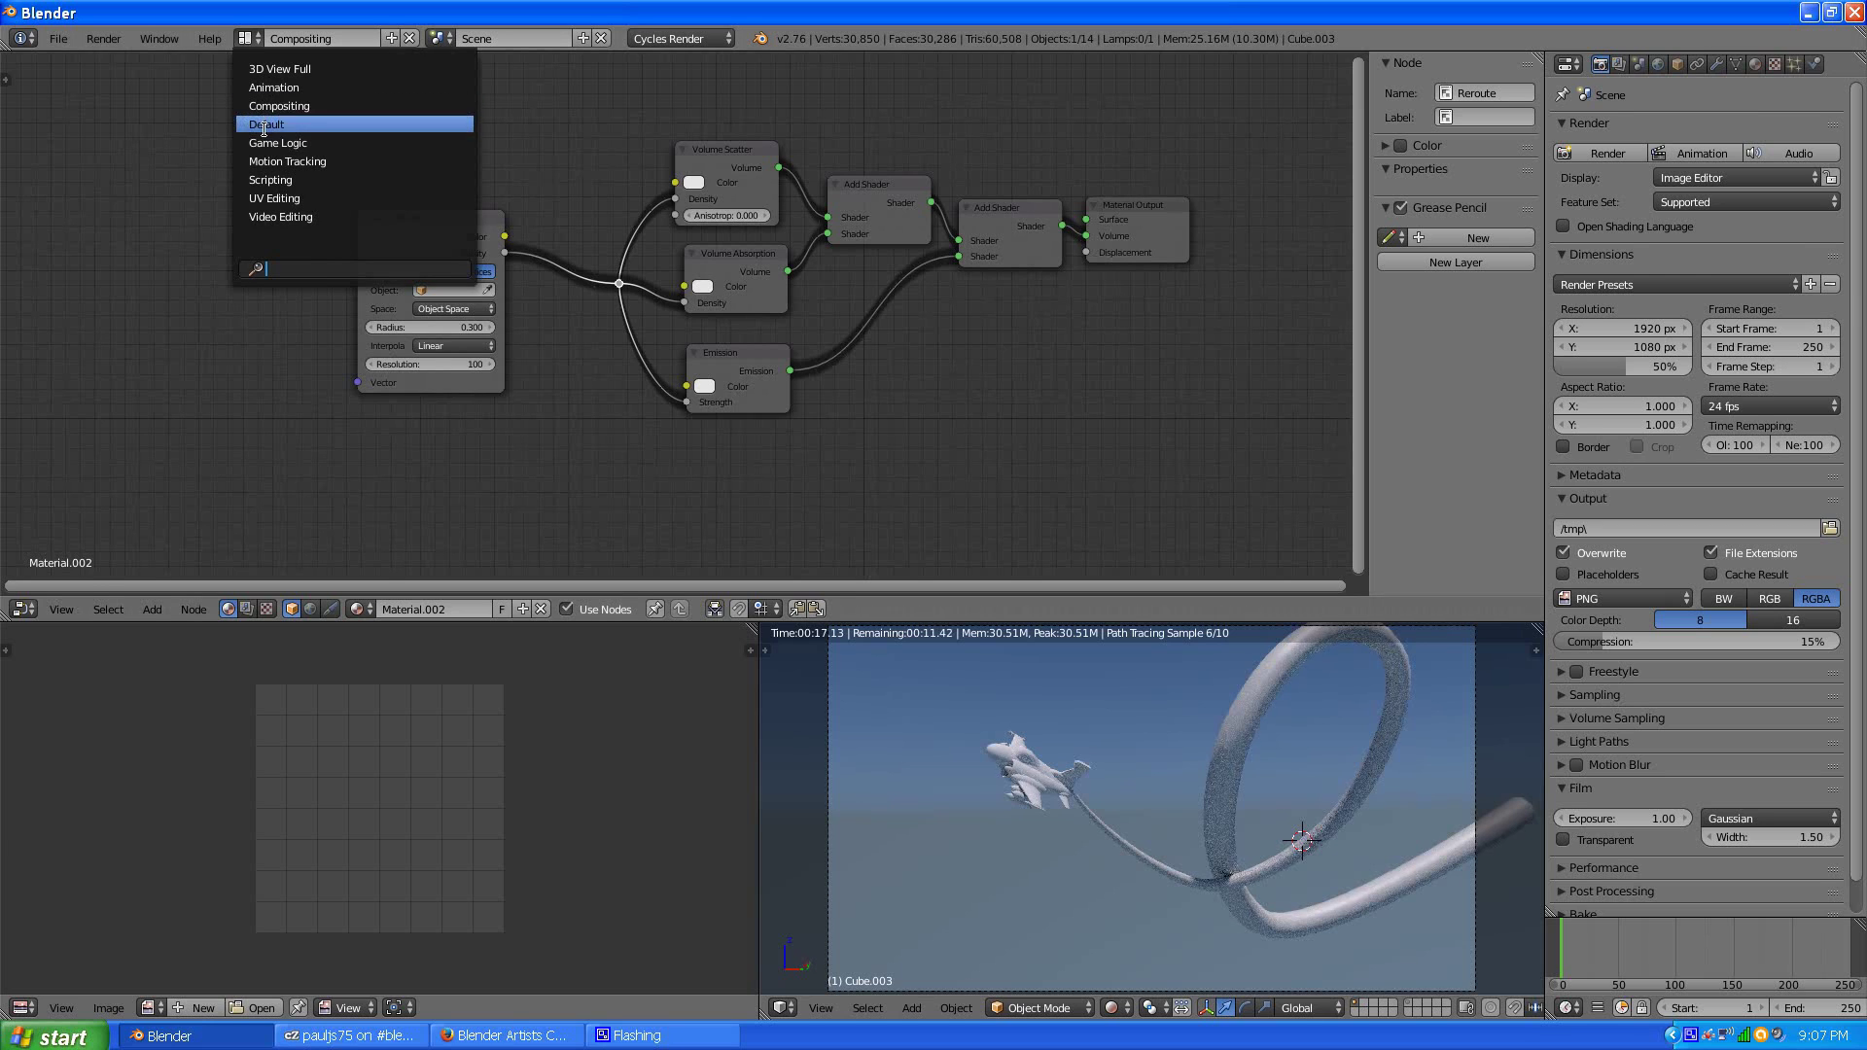
pyautogui.click(282, 120)
pyautogui.rightClick(745, 492)
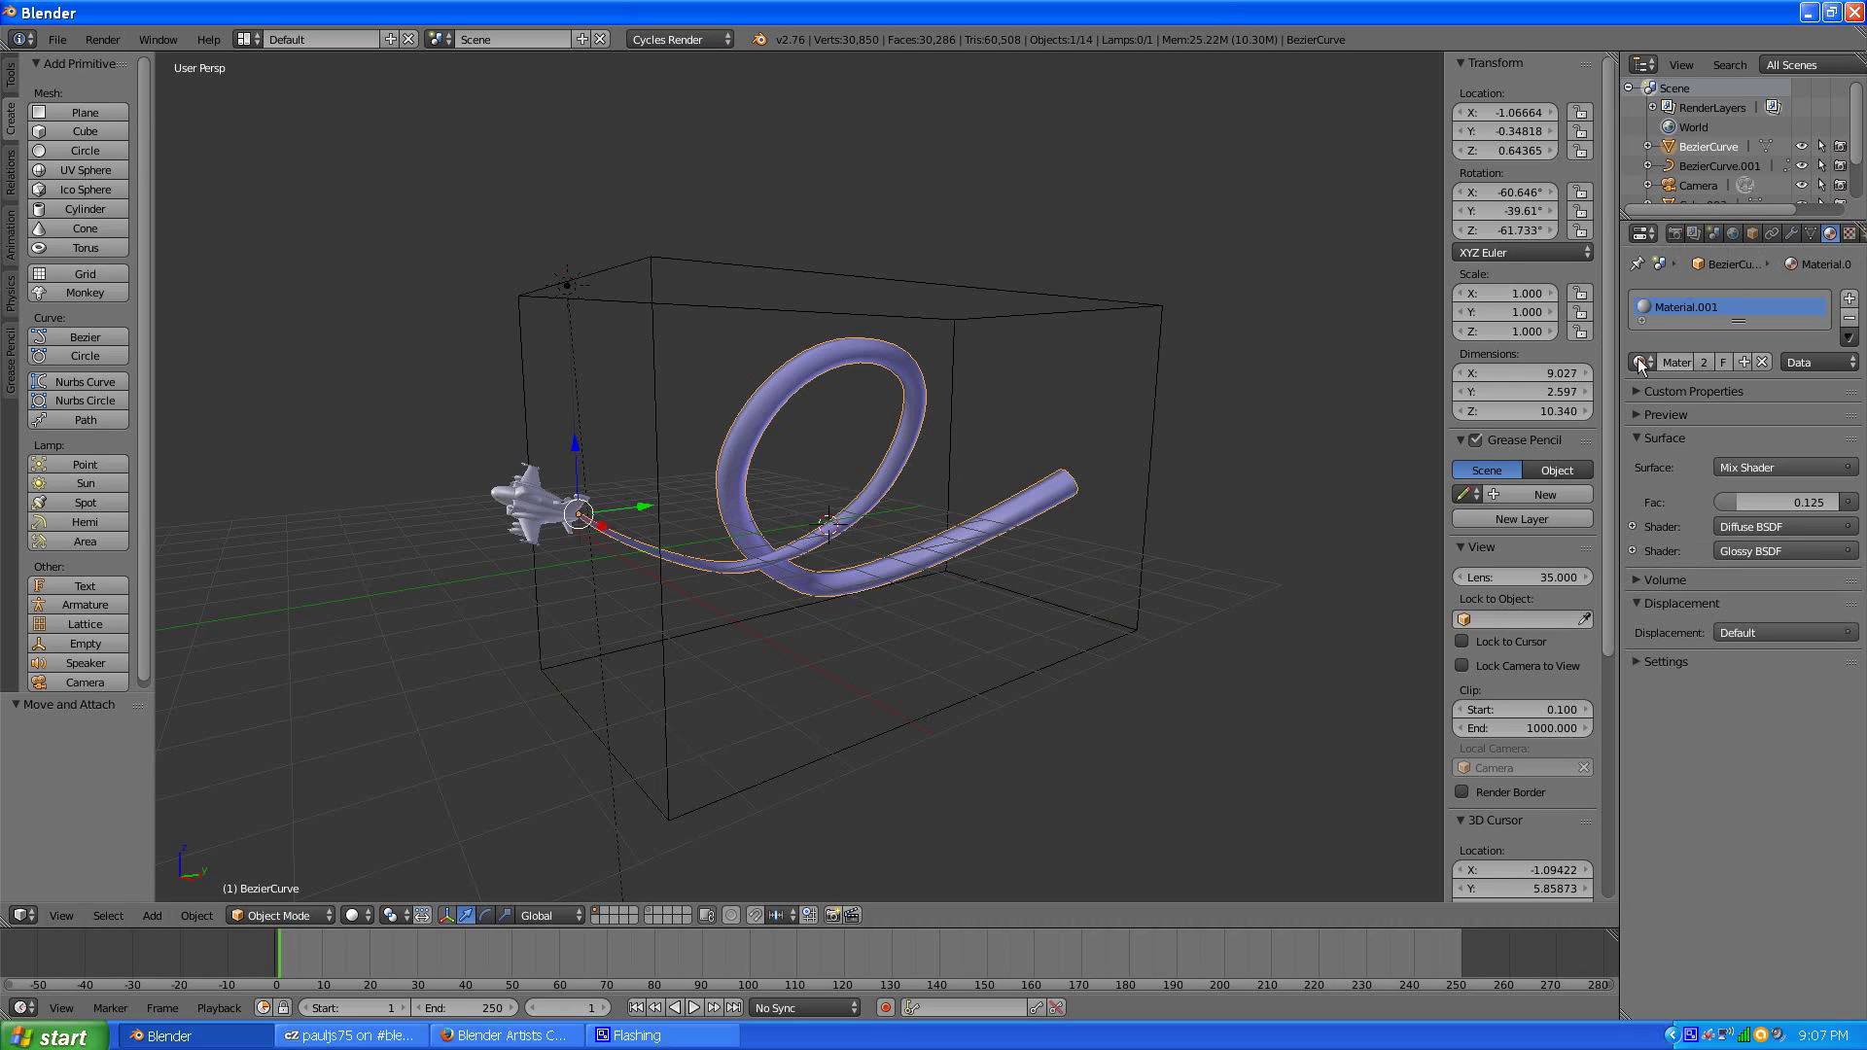
pyautogui.click(1752, 233)
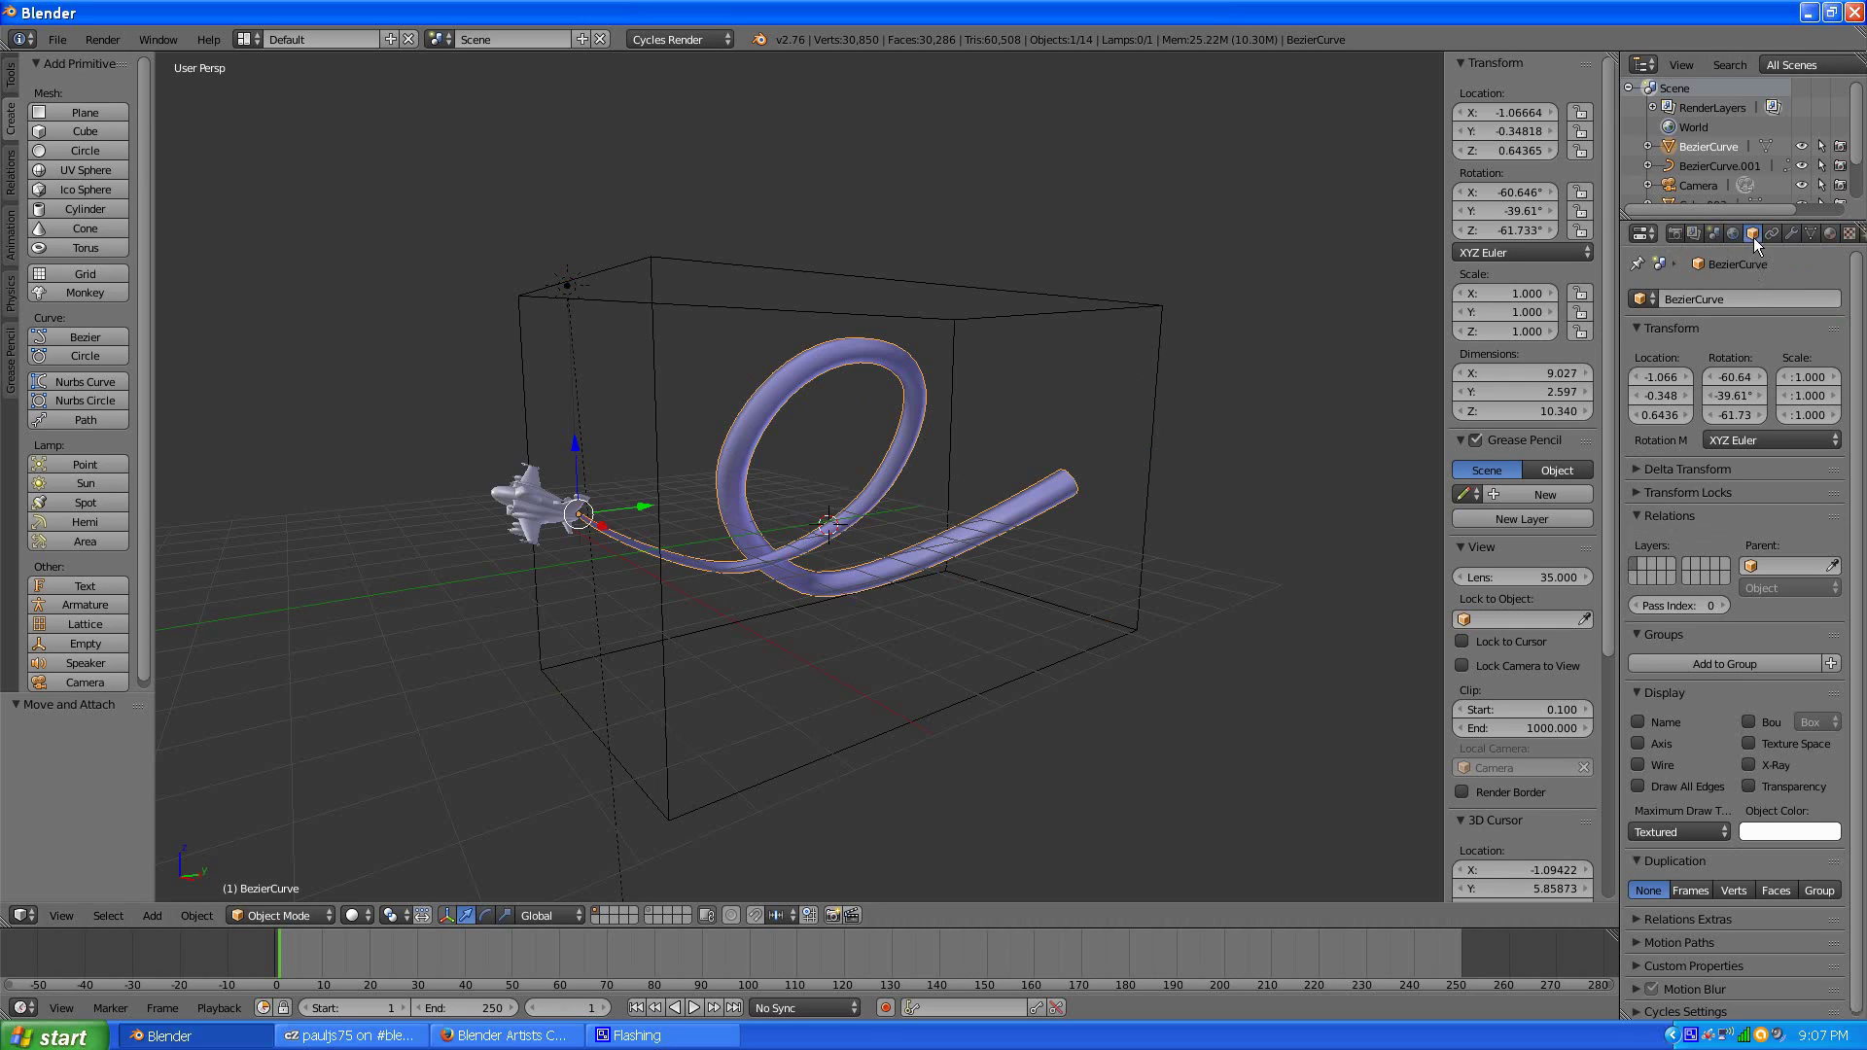
pyautogui.click(1636, 1010)
pyautogui.scroll(-4, 1704, 829)
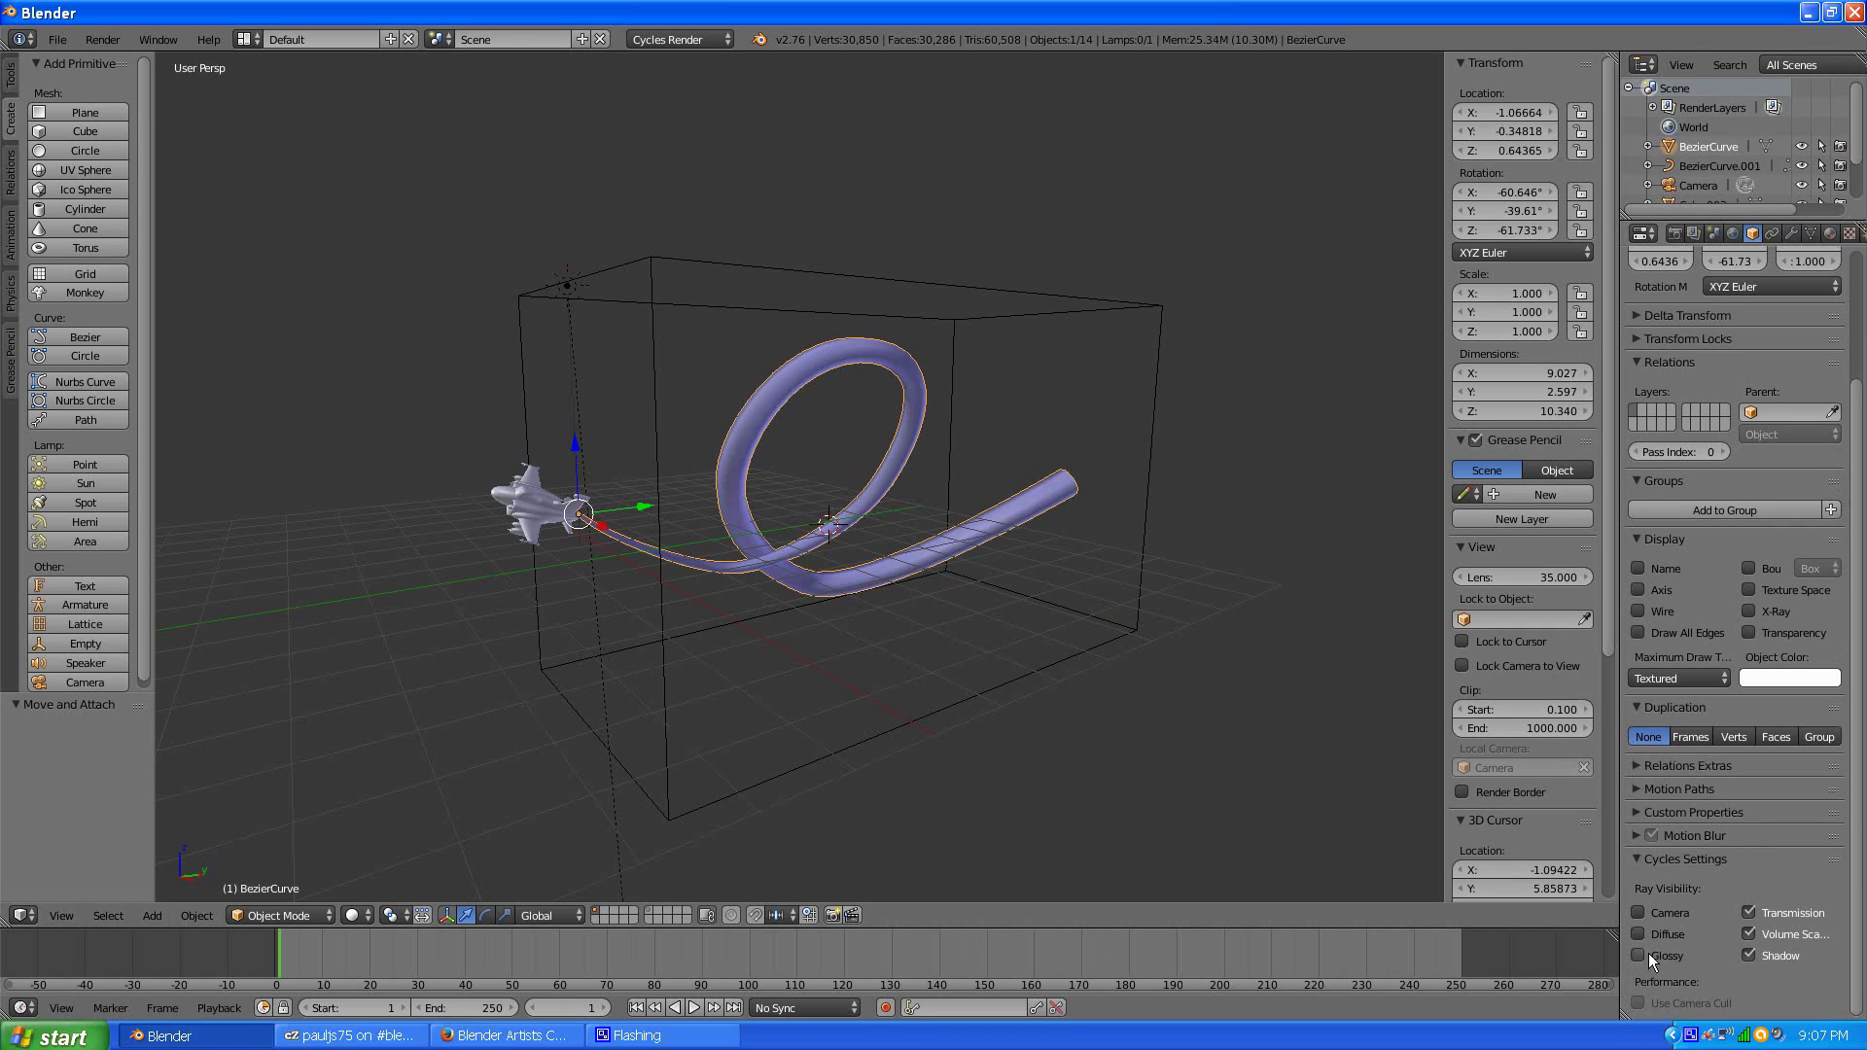
pyautogui.click(1752, 926)
pyautogui.click(1752, 913)
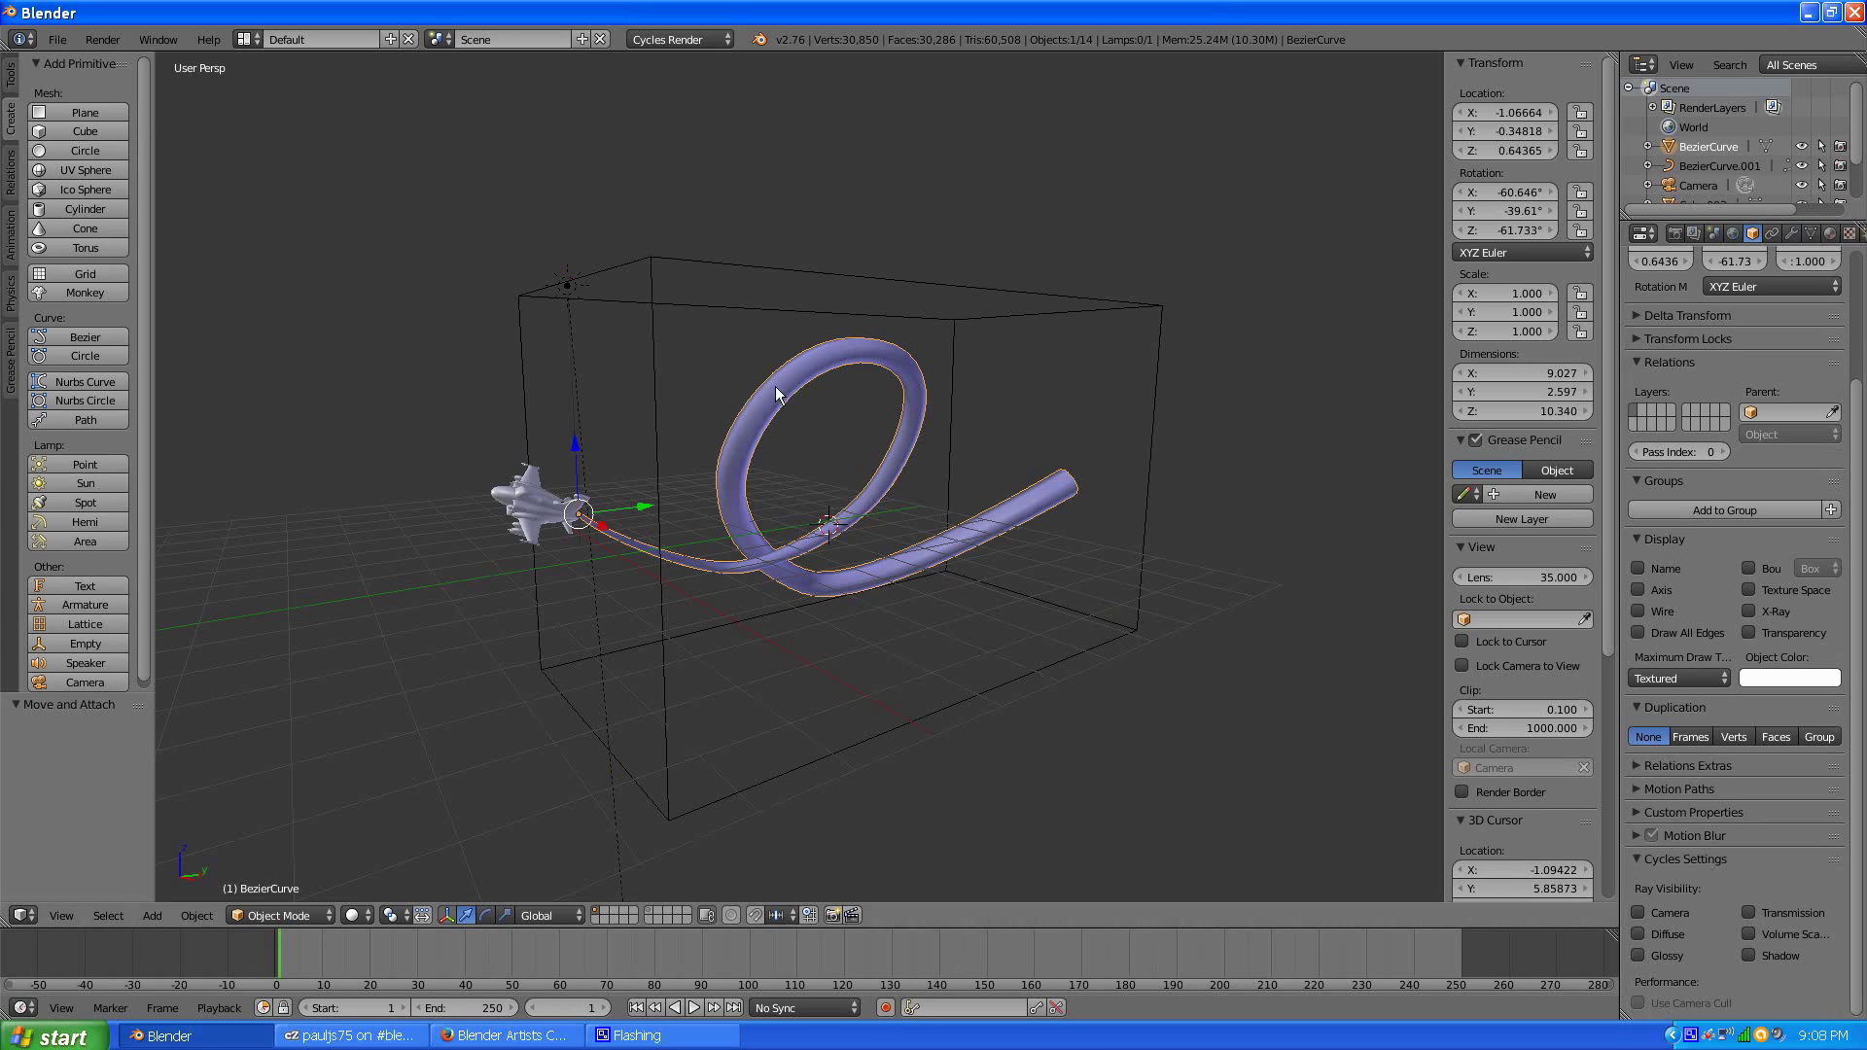
# - Preview the scene from a lower angle in Rendered viewport shading
pyautogui.moveTo(866, 462)
pyautogui.mouseDown(button='middle')
pyautogui.moveTo(813, 458)
pyautogui.moveTo(880, 433)
pyautogui.mouseUp(button='middle')
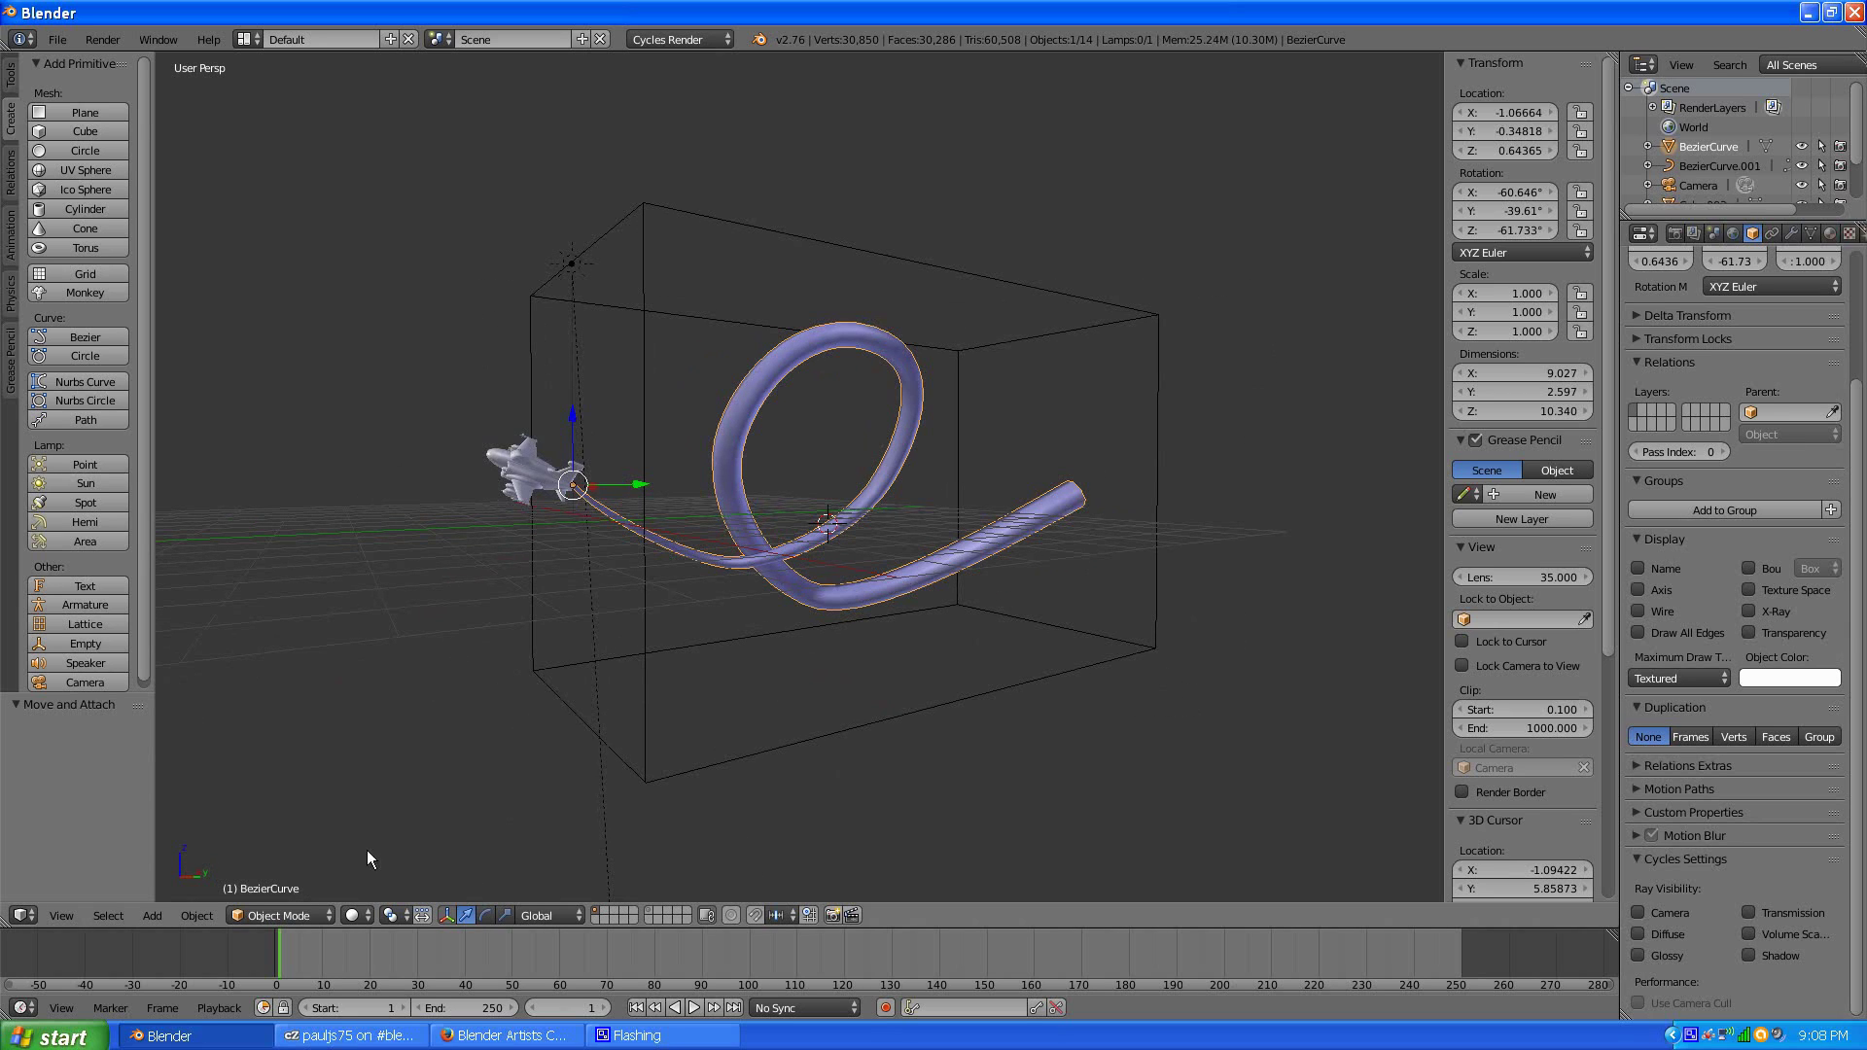
pyautogui.click(354, 915)
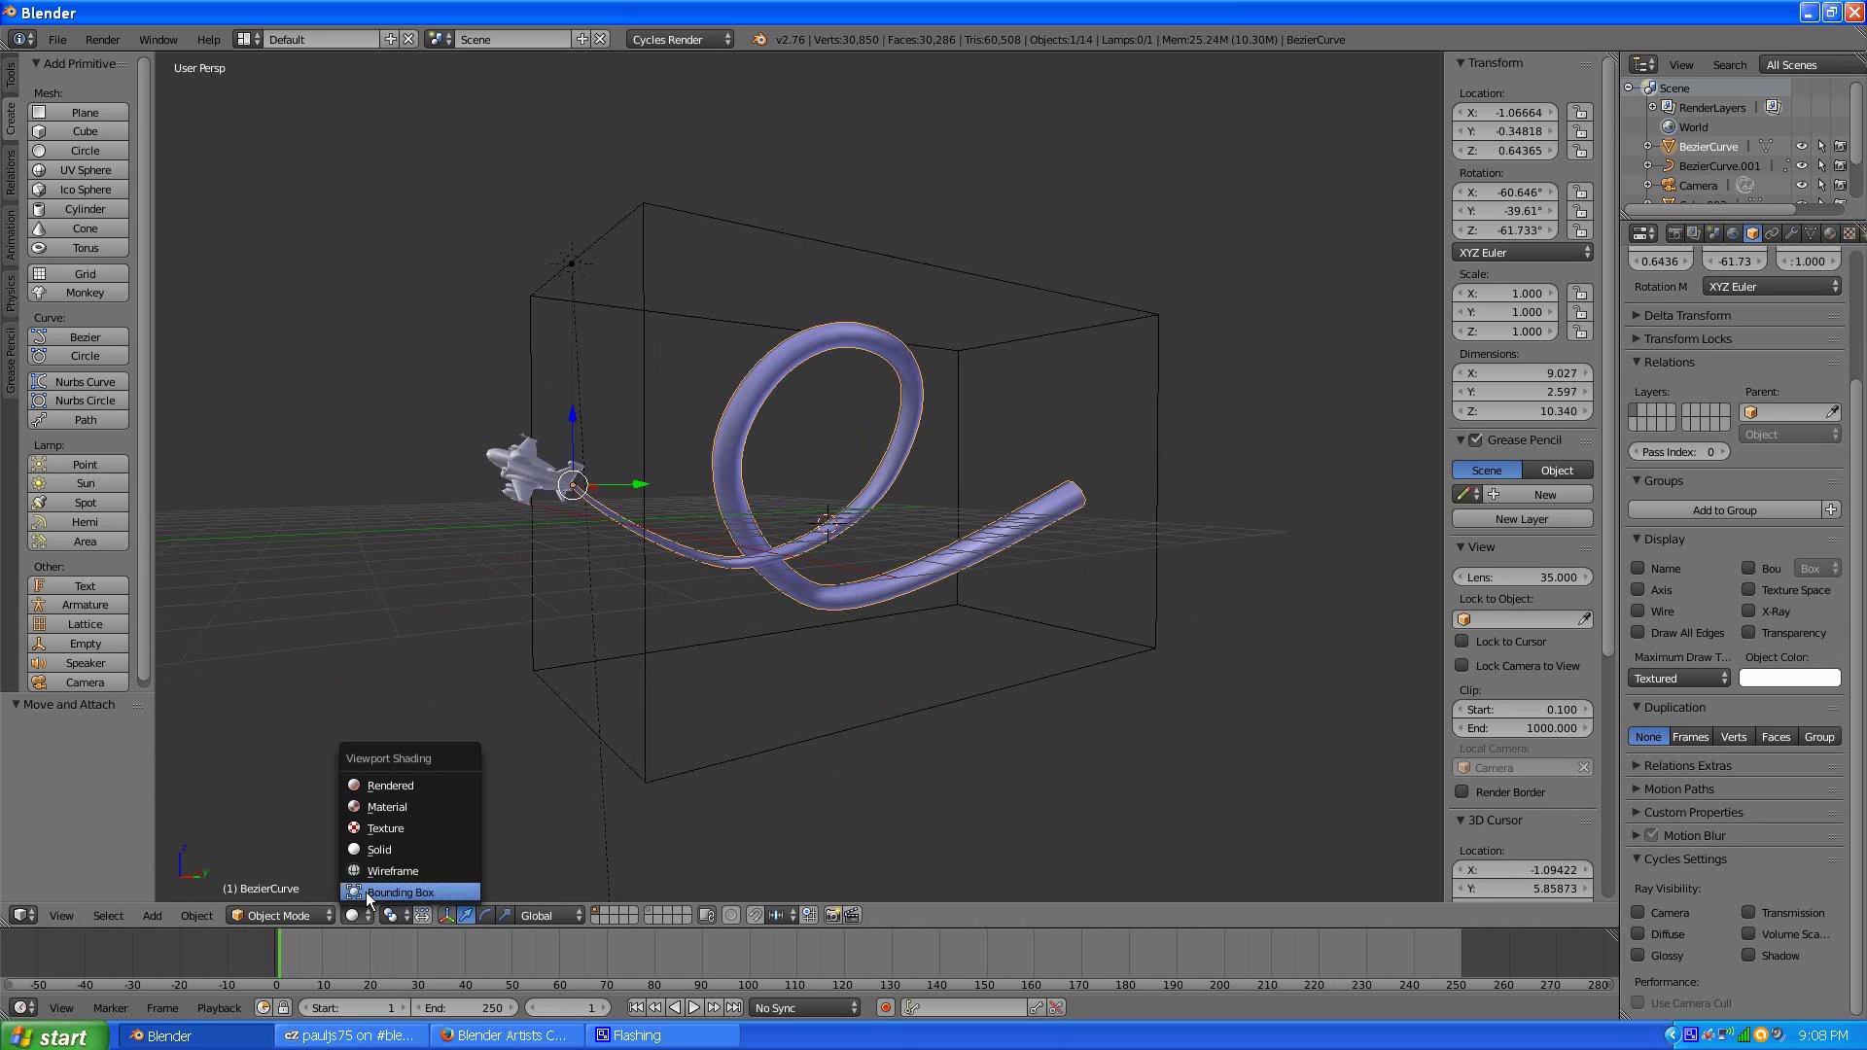
pyautogui.click(389, 784)
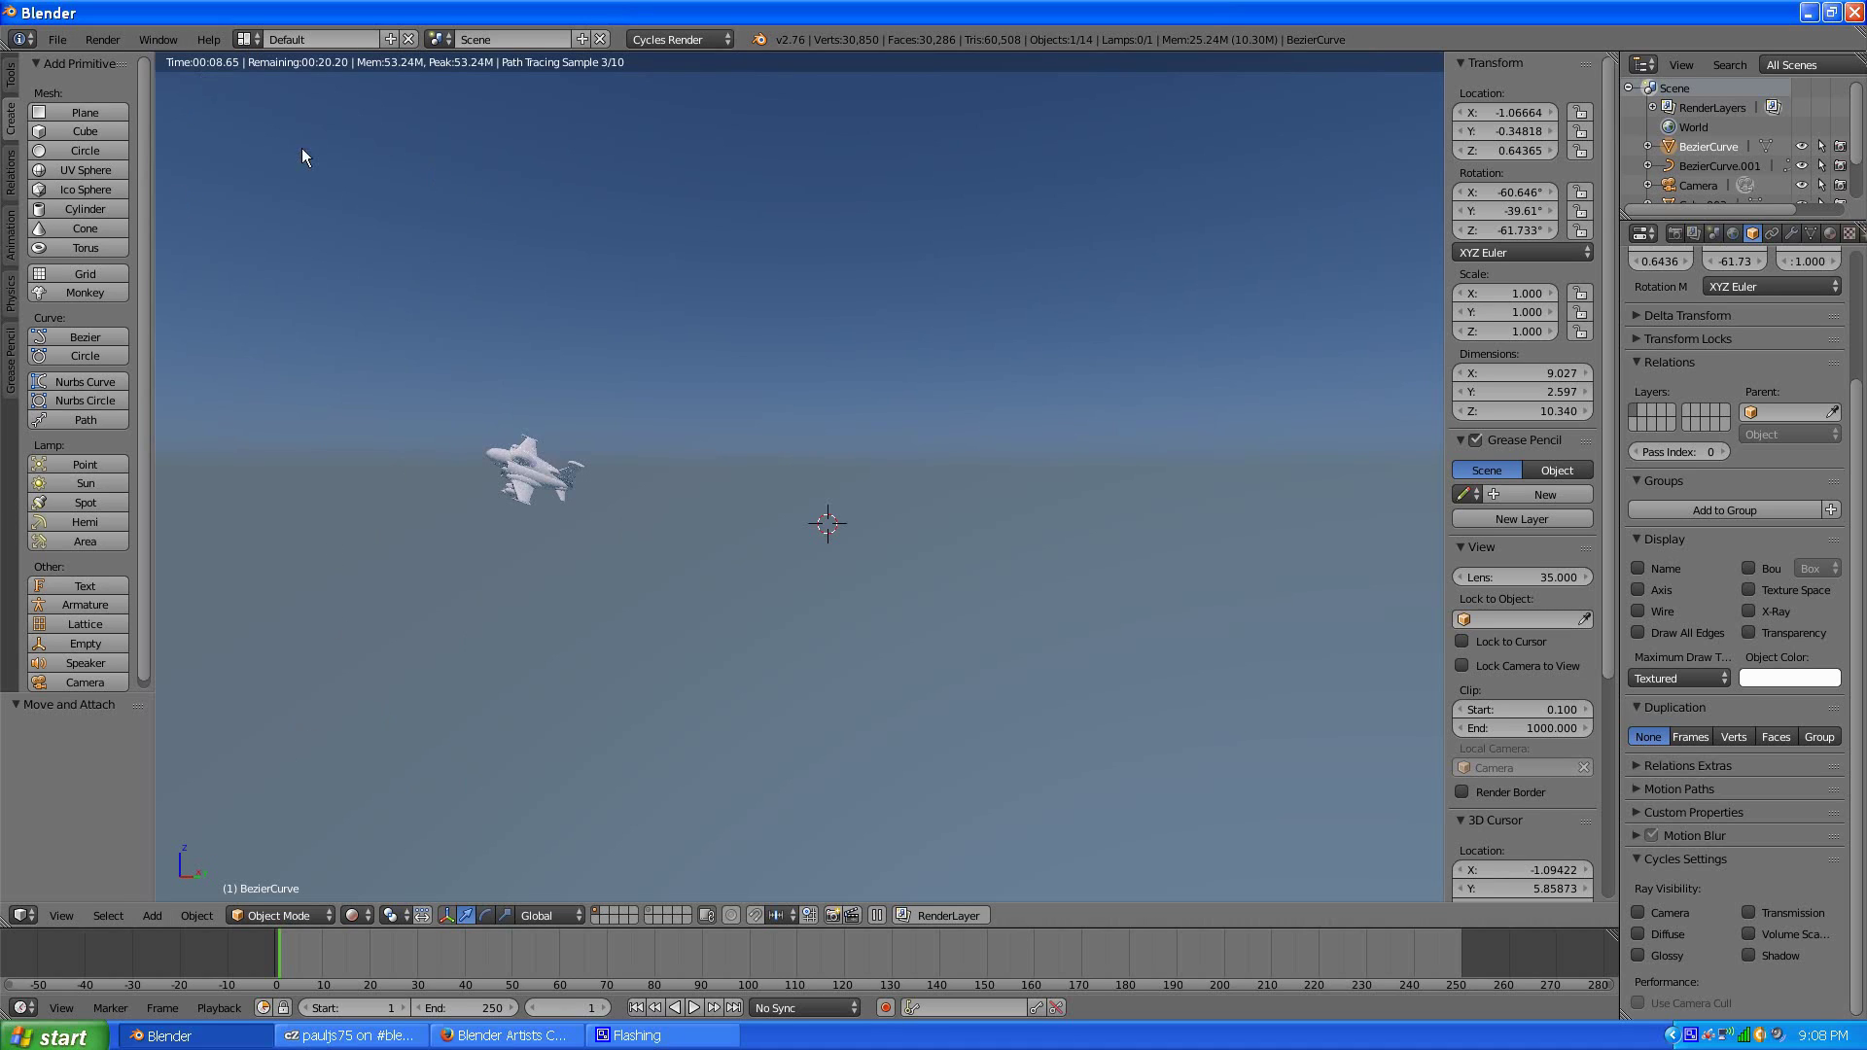
# - Switch to the Compositing screen layout
pyautogui.click(244, 39)
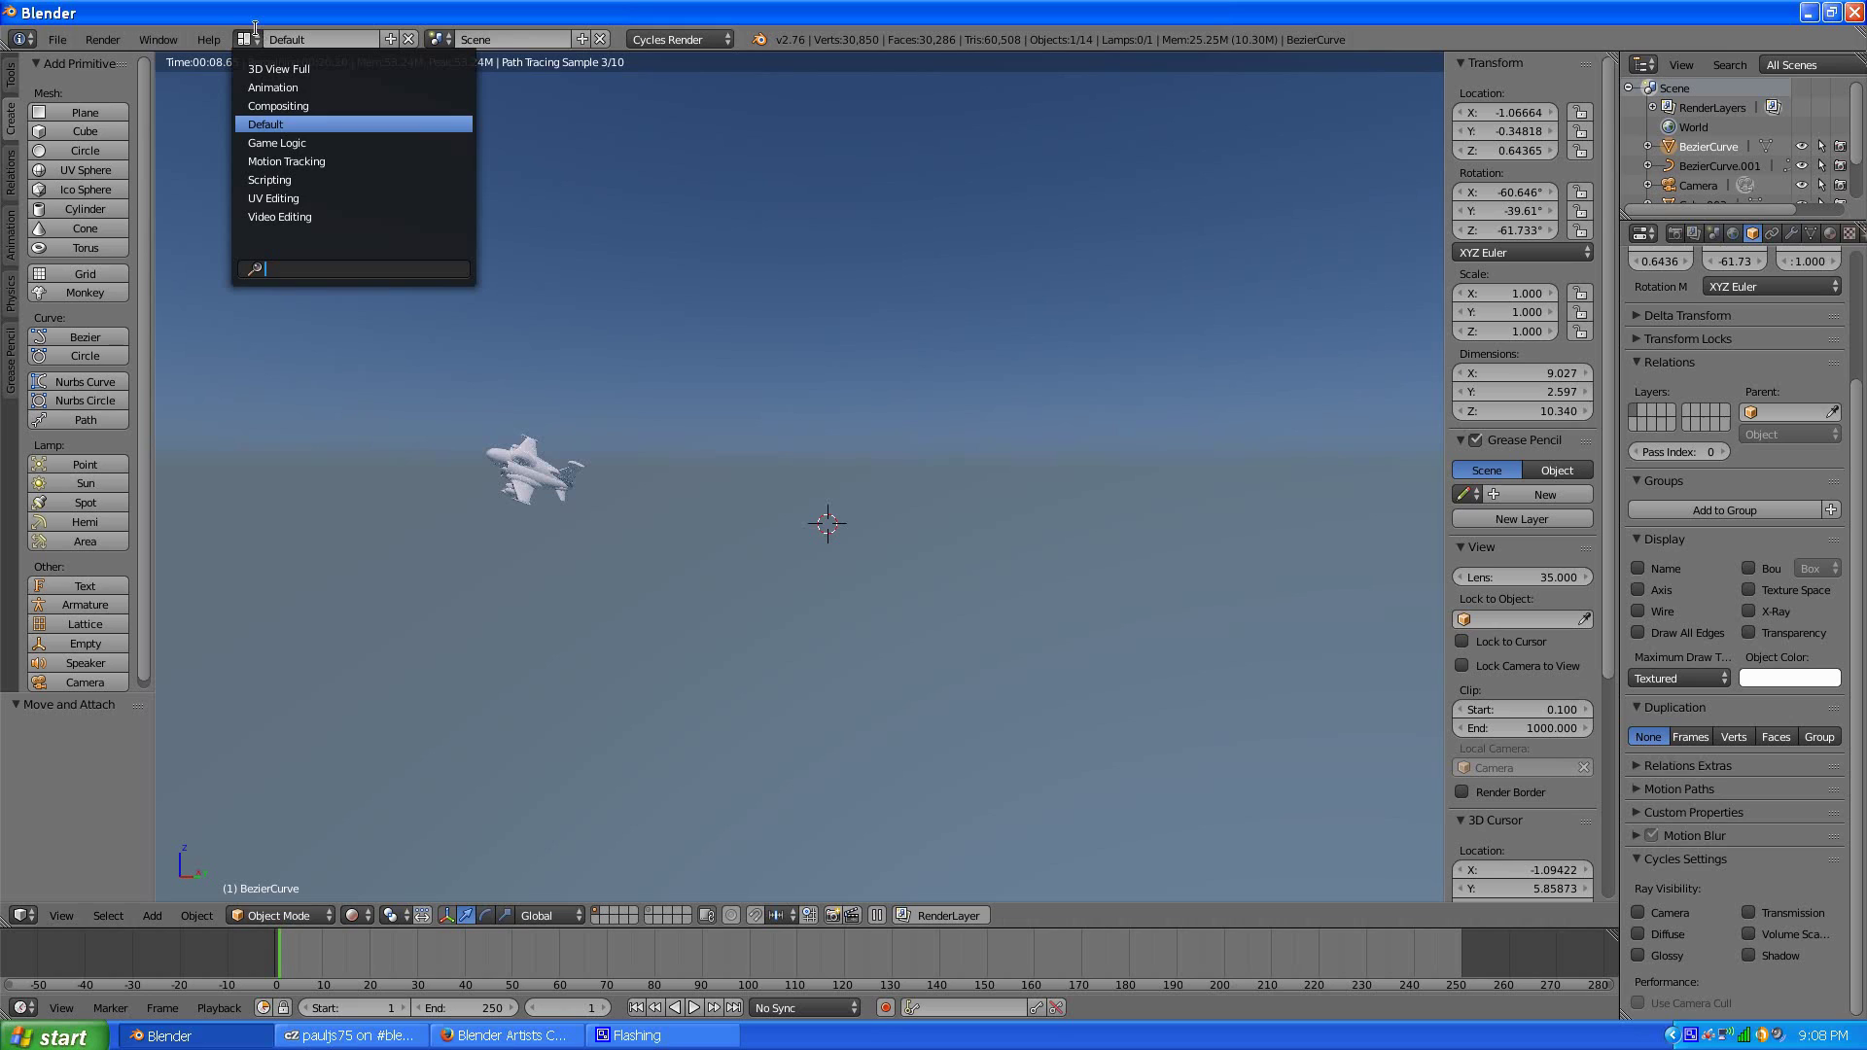
pyautogui.click(260, 123)
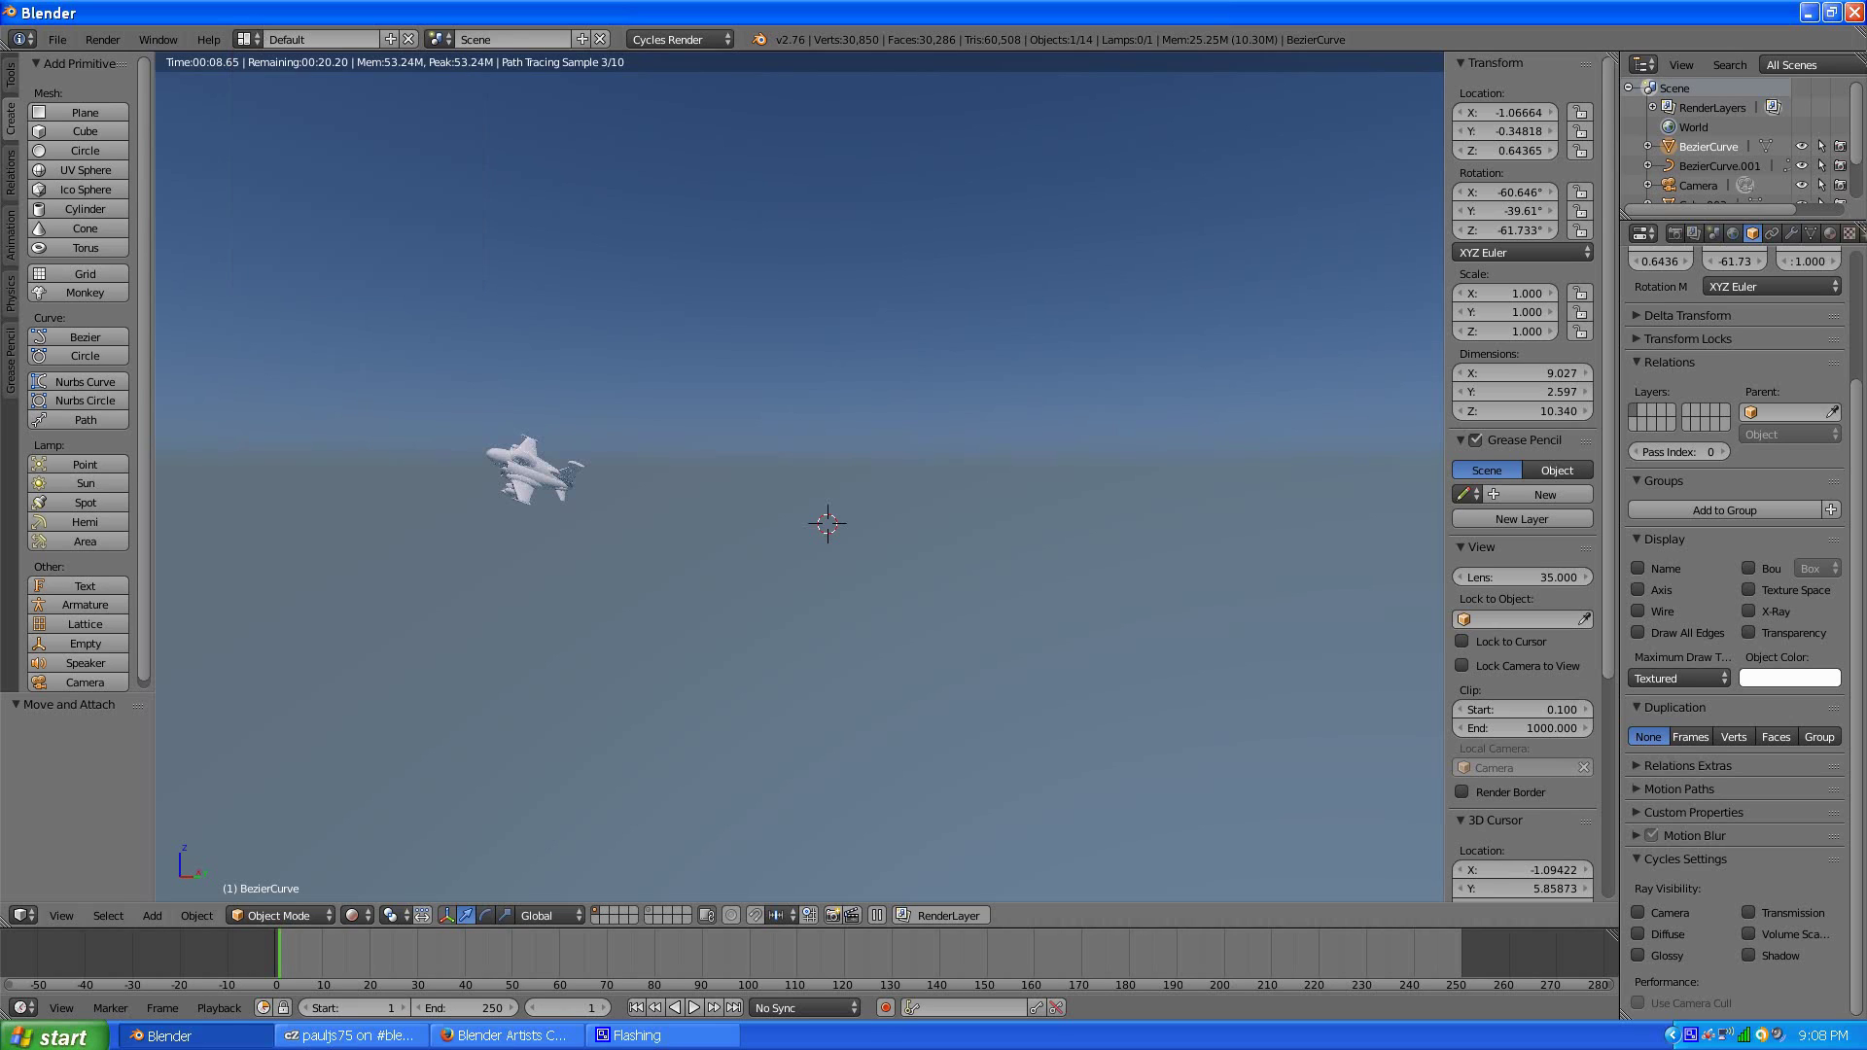
pyautogui.click(237, 33)
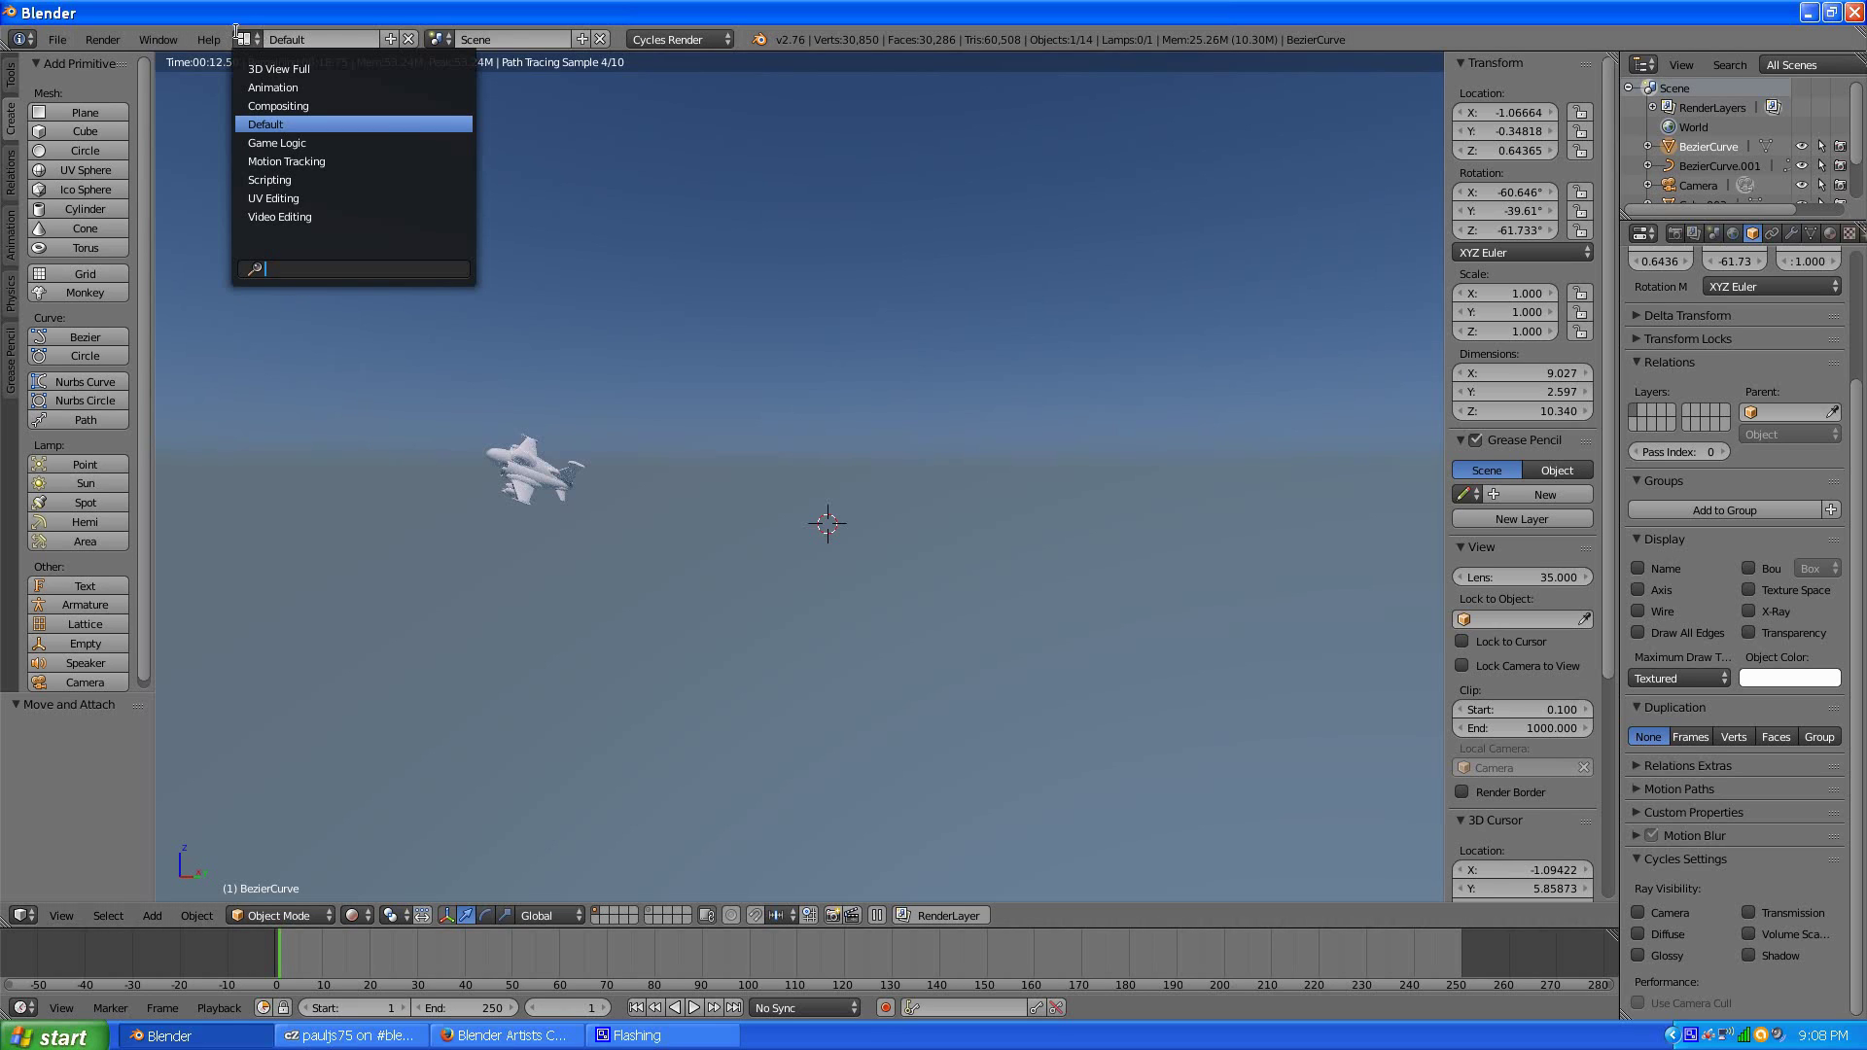
pyautogui.click(279, 106)
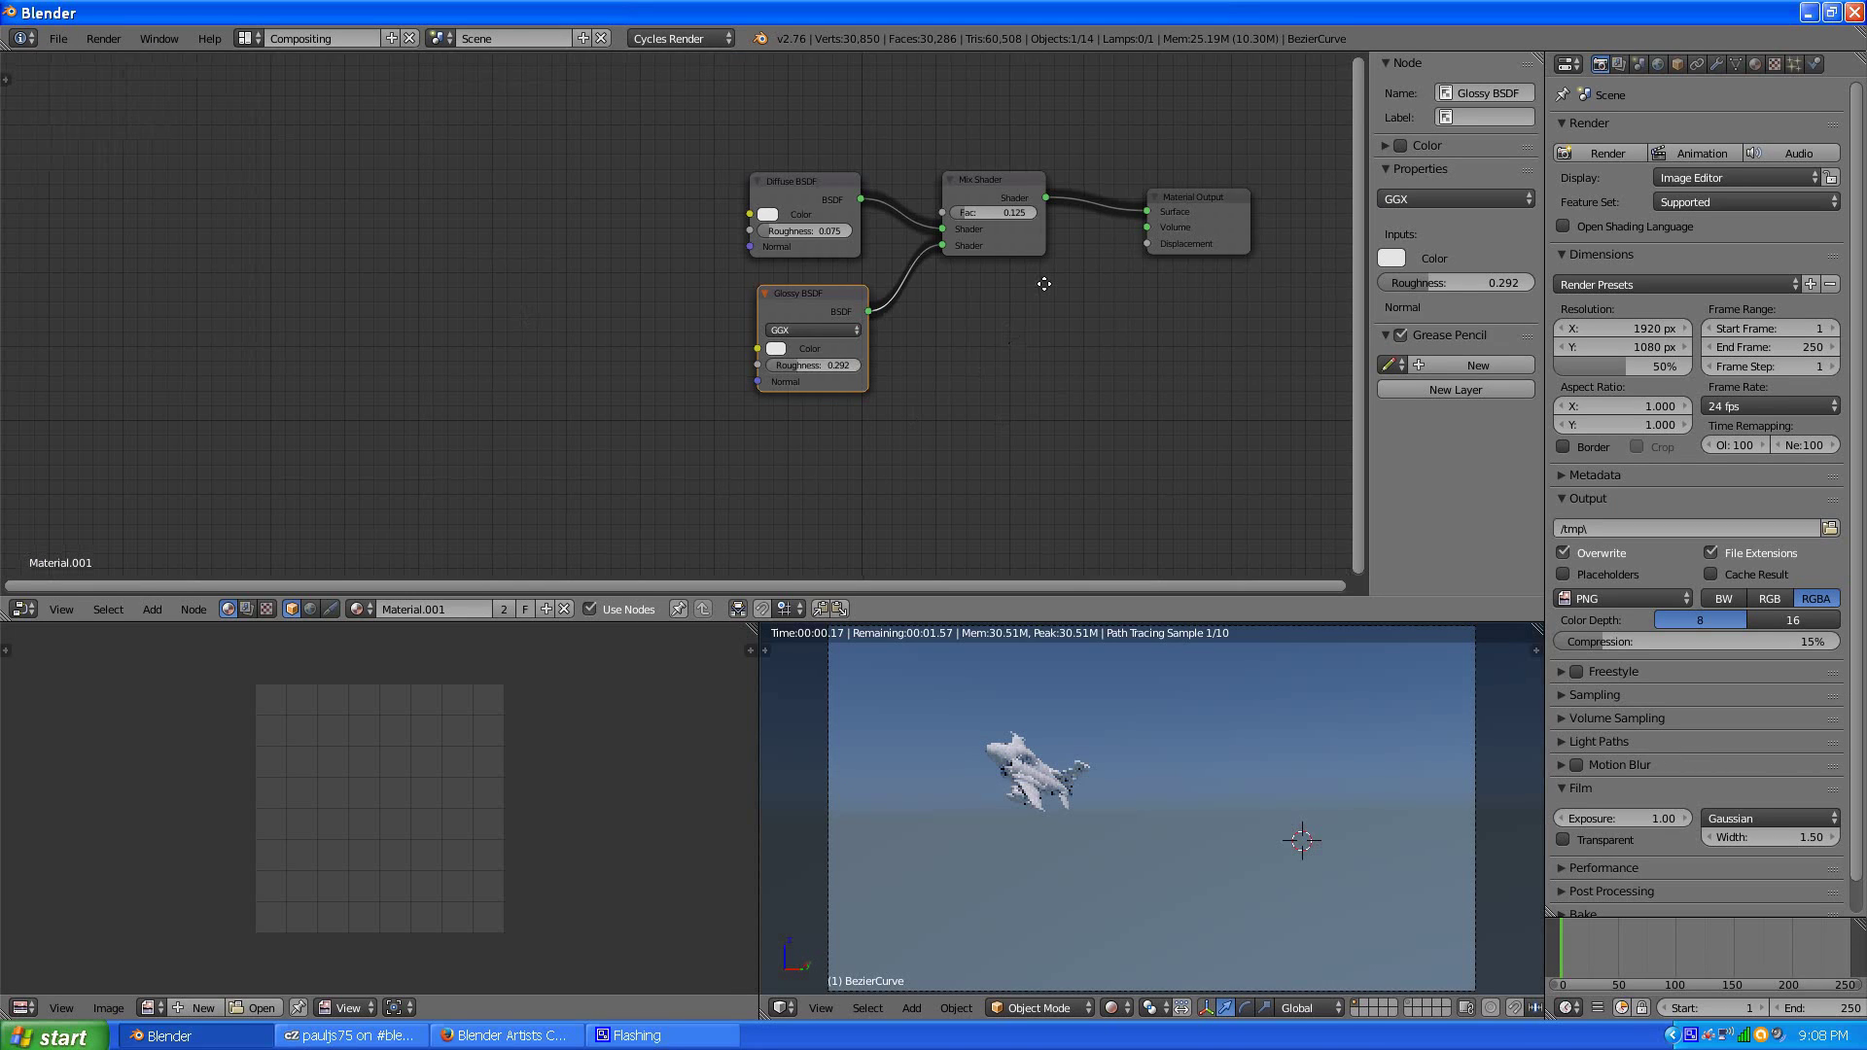
# - Set the camera viewport to Solid shading and select the bounding cube around the smoke trail
pyautogui.moveTo(1041, 283); pyautogui.dragTo(911, 342, button='middle')
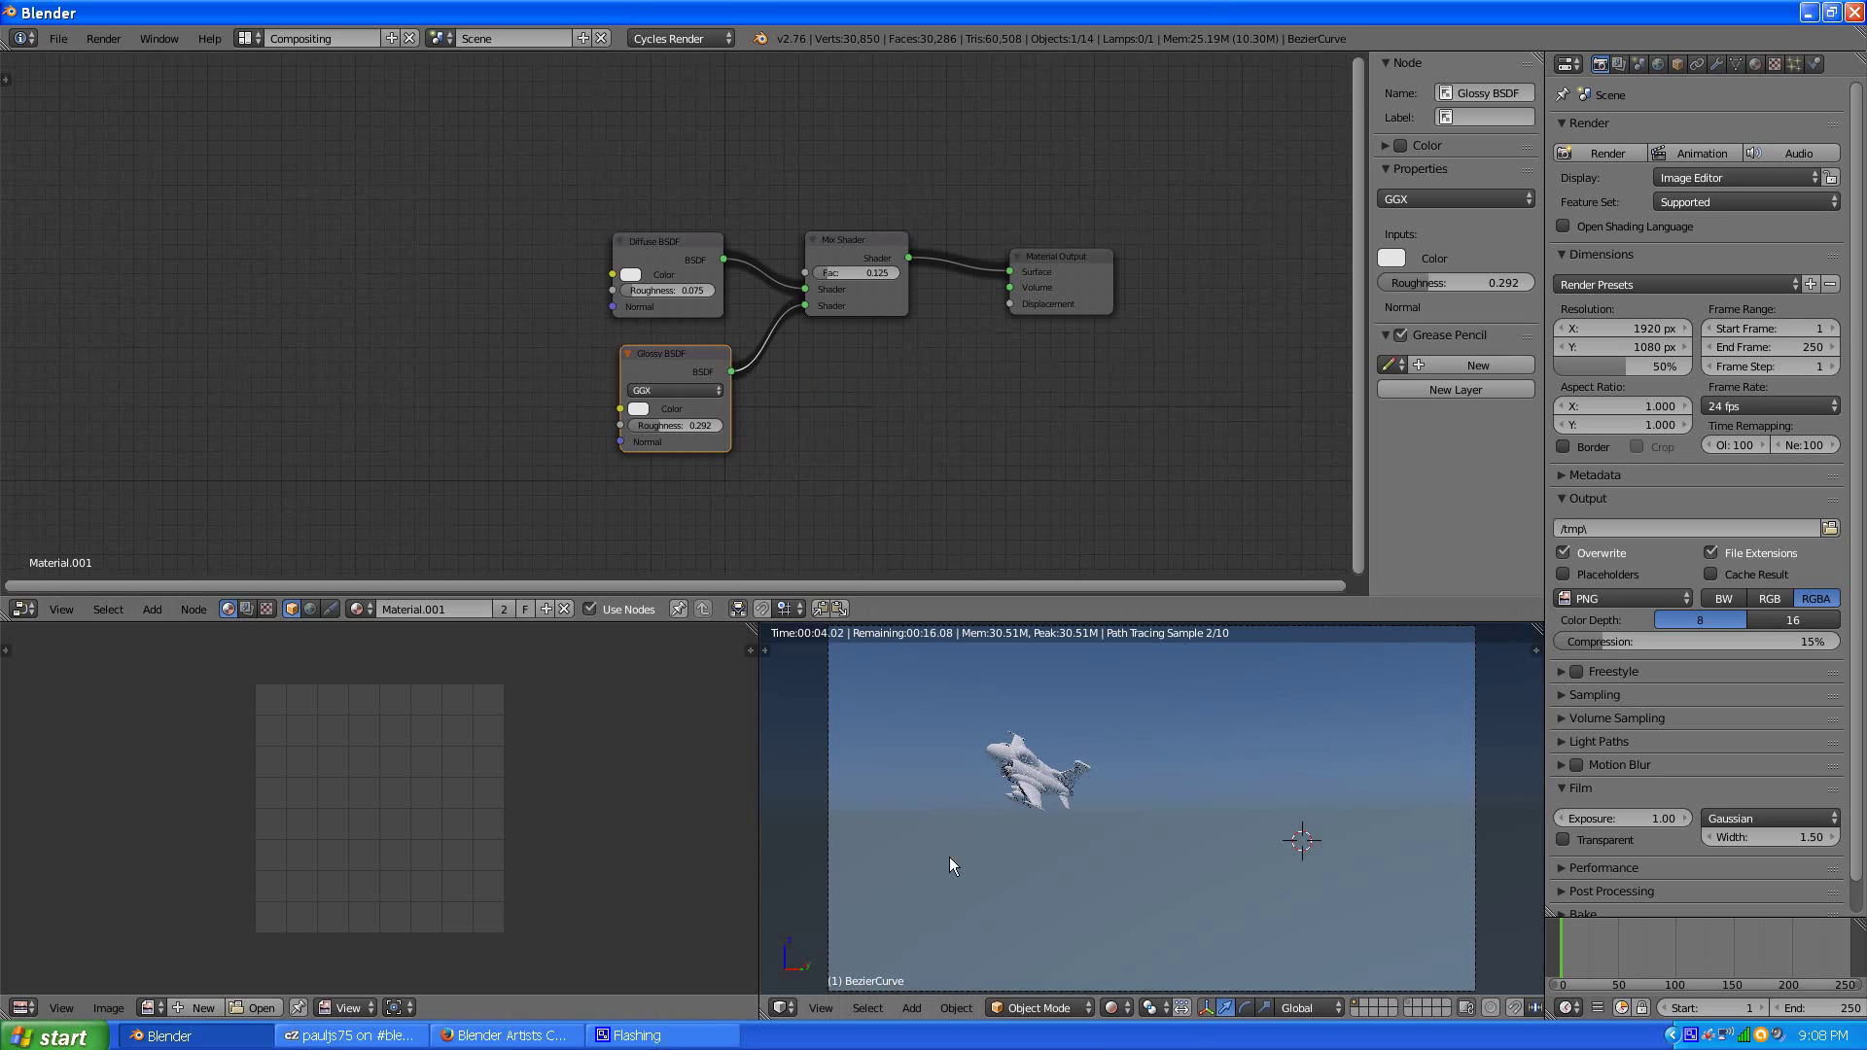
pyautogui.click(1114, 1008)
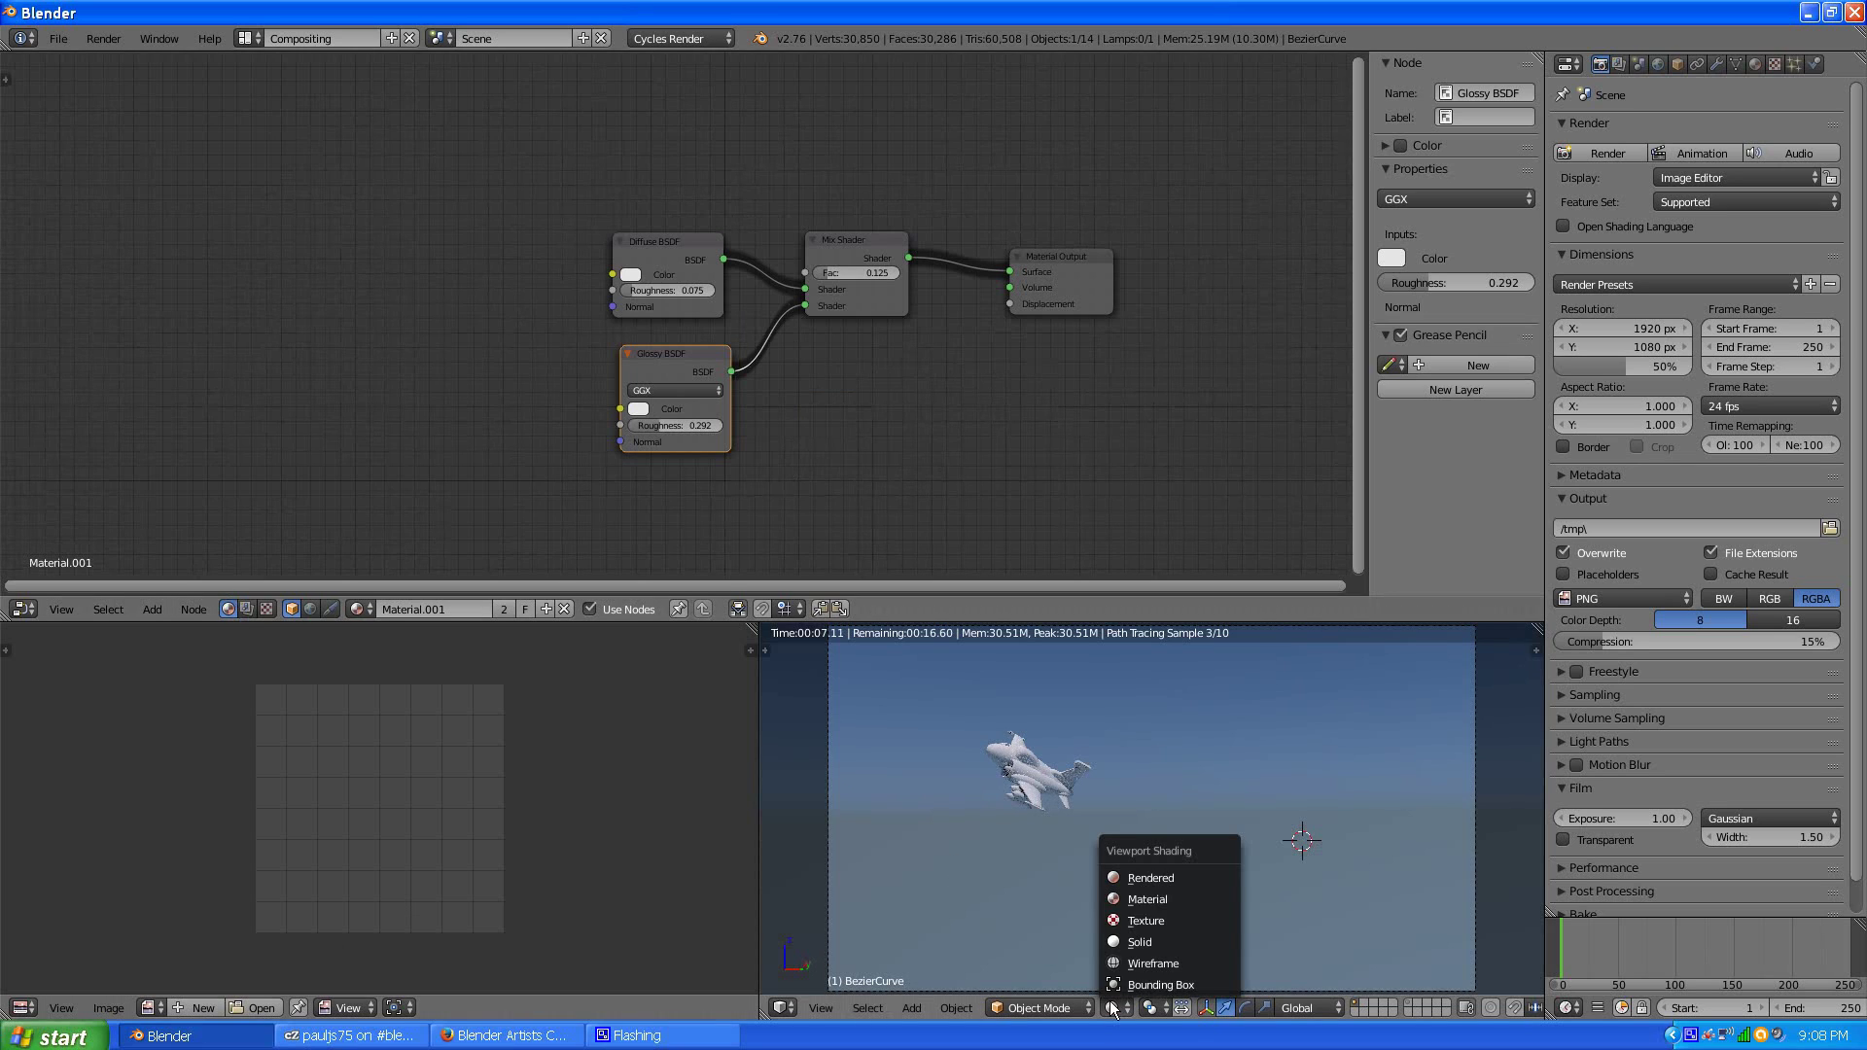
pyautogui.click(1134, 943)
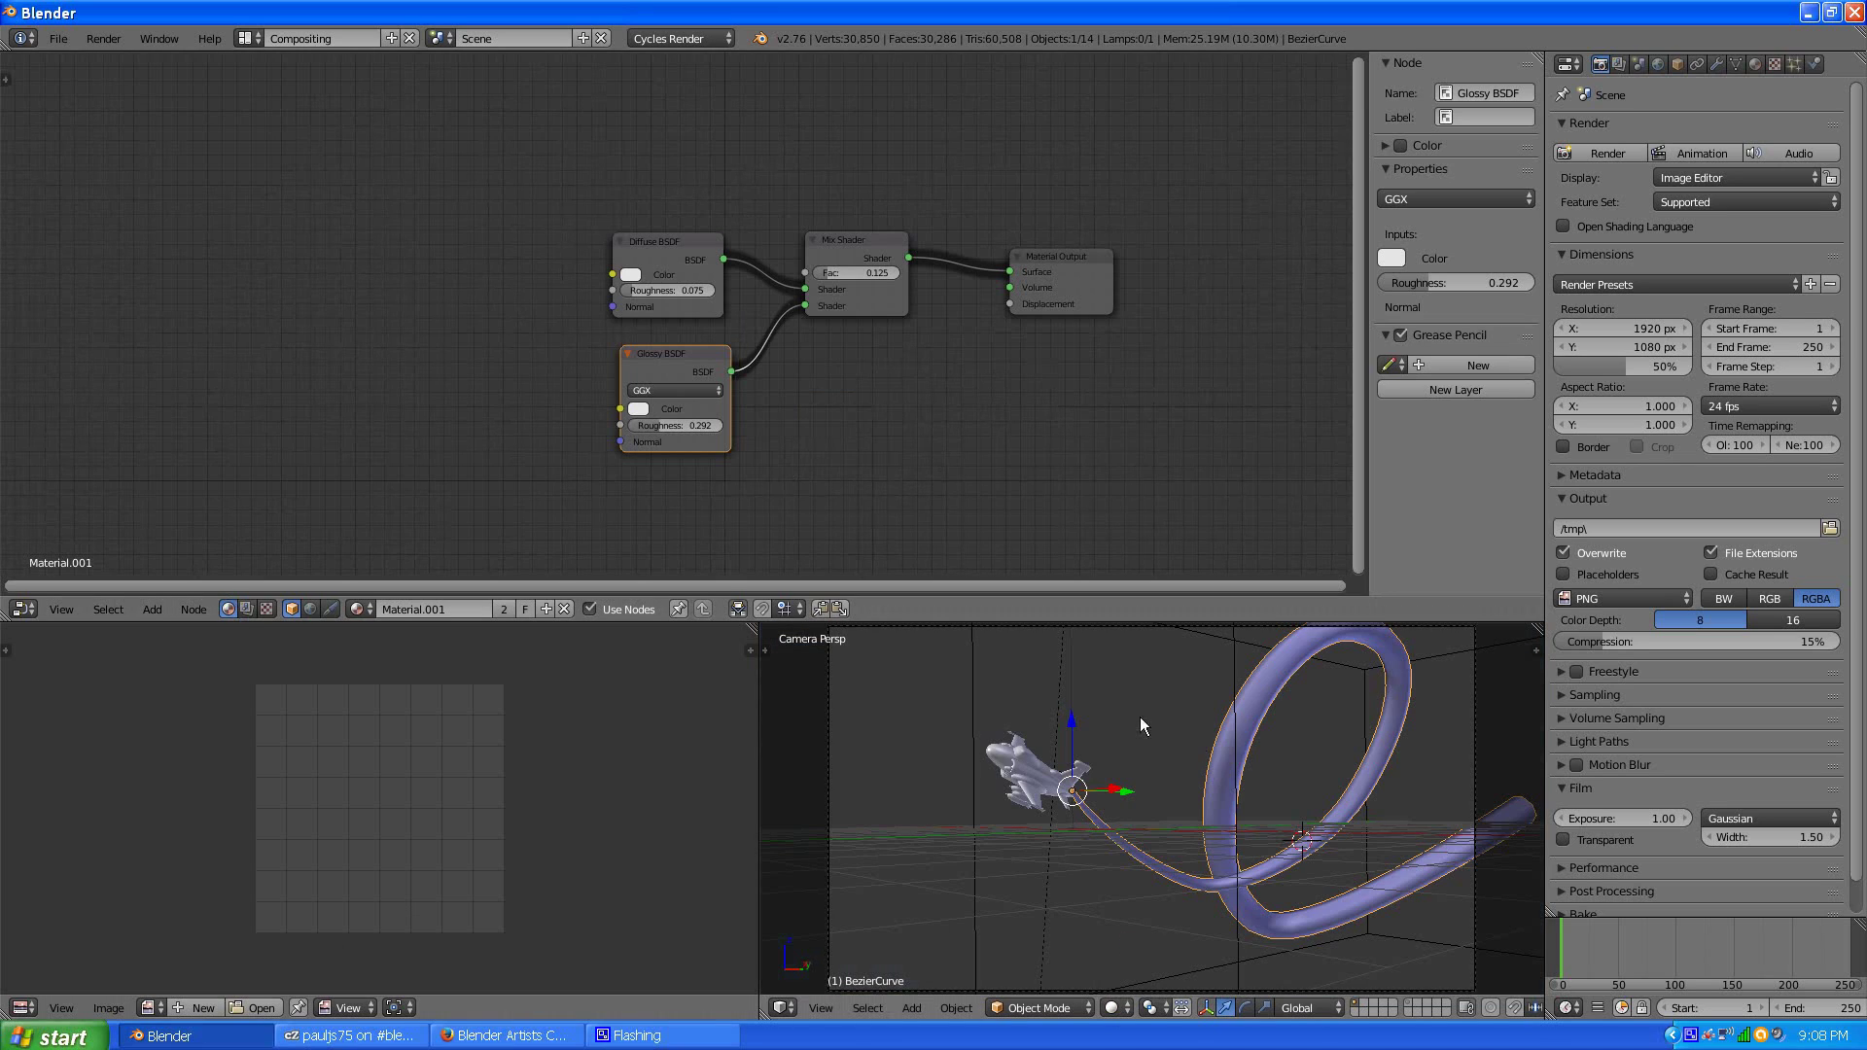
pyautogui.rightClick(1229, 687)
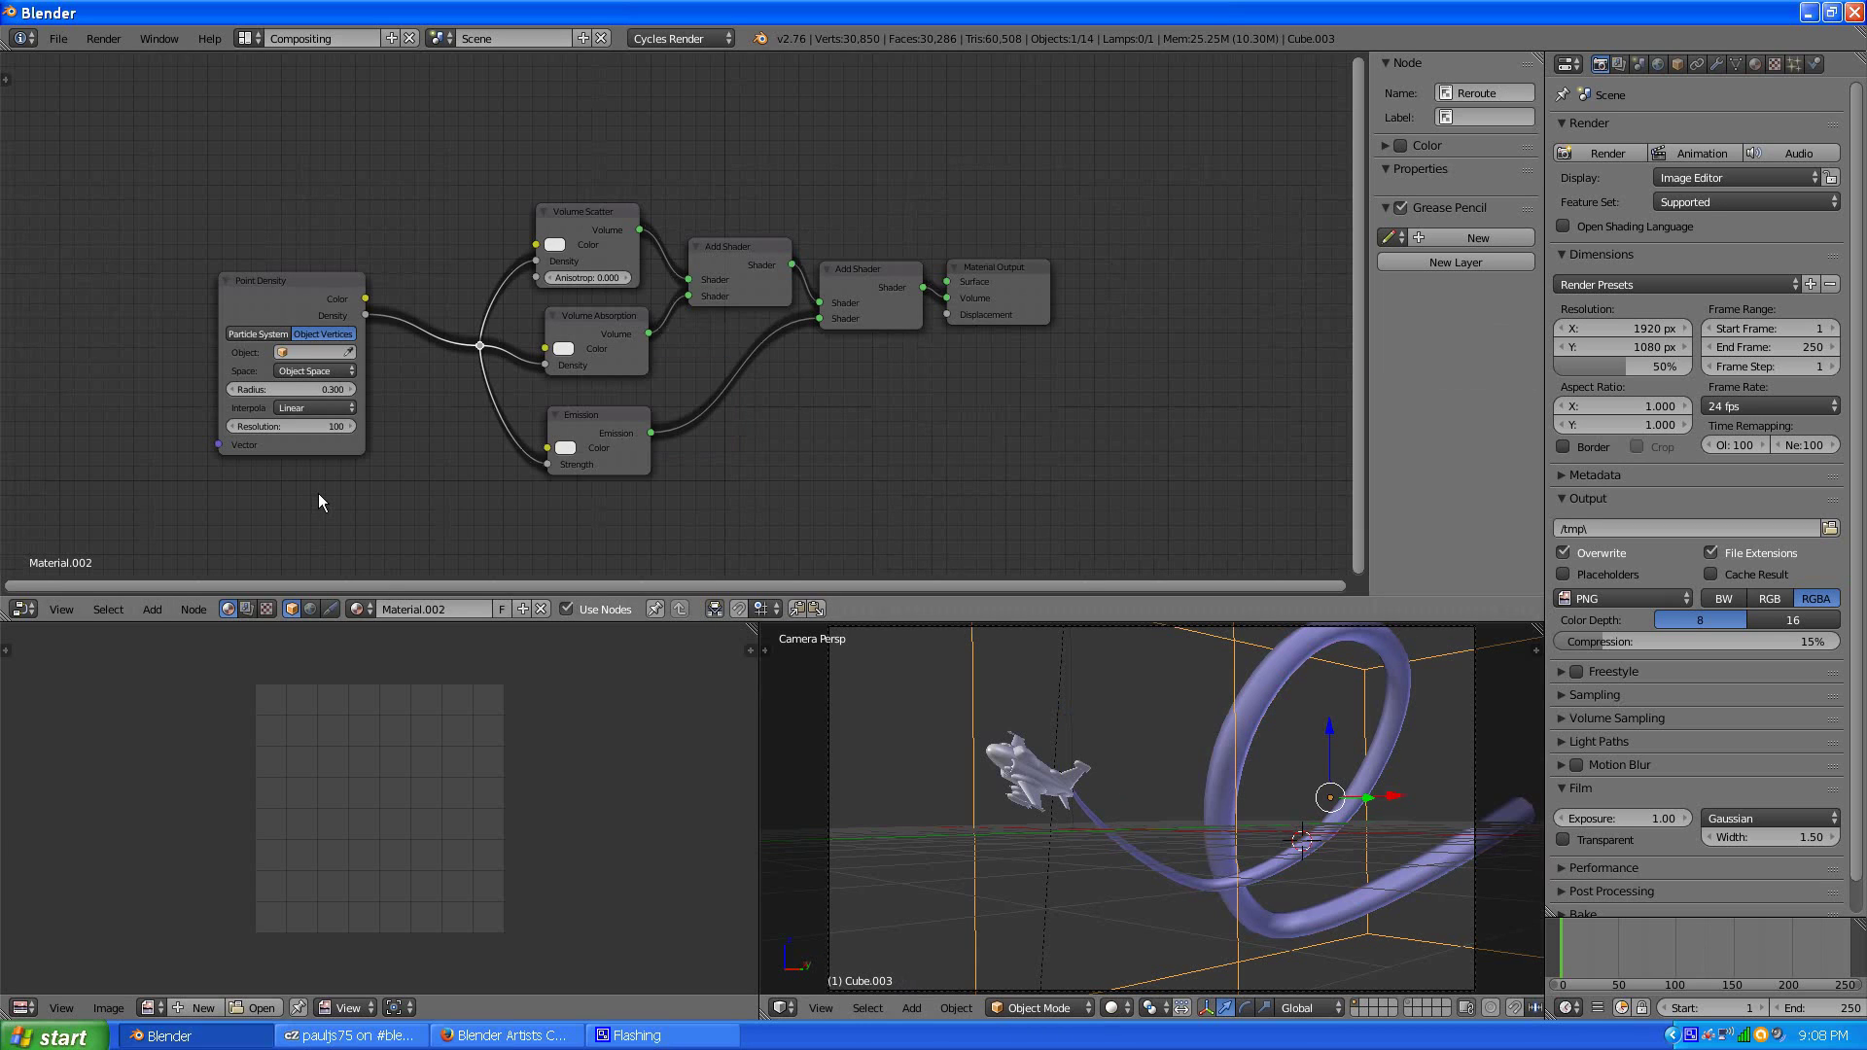
# - Set the Point Density node's object to BezierCurve and its space to World Space
pyautogui.moveTo(318, 493); pyautogui.dragTo(480, 458, button='middle')
pyautogui.scroll(3, 440, 371)
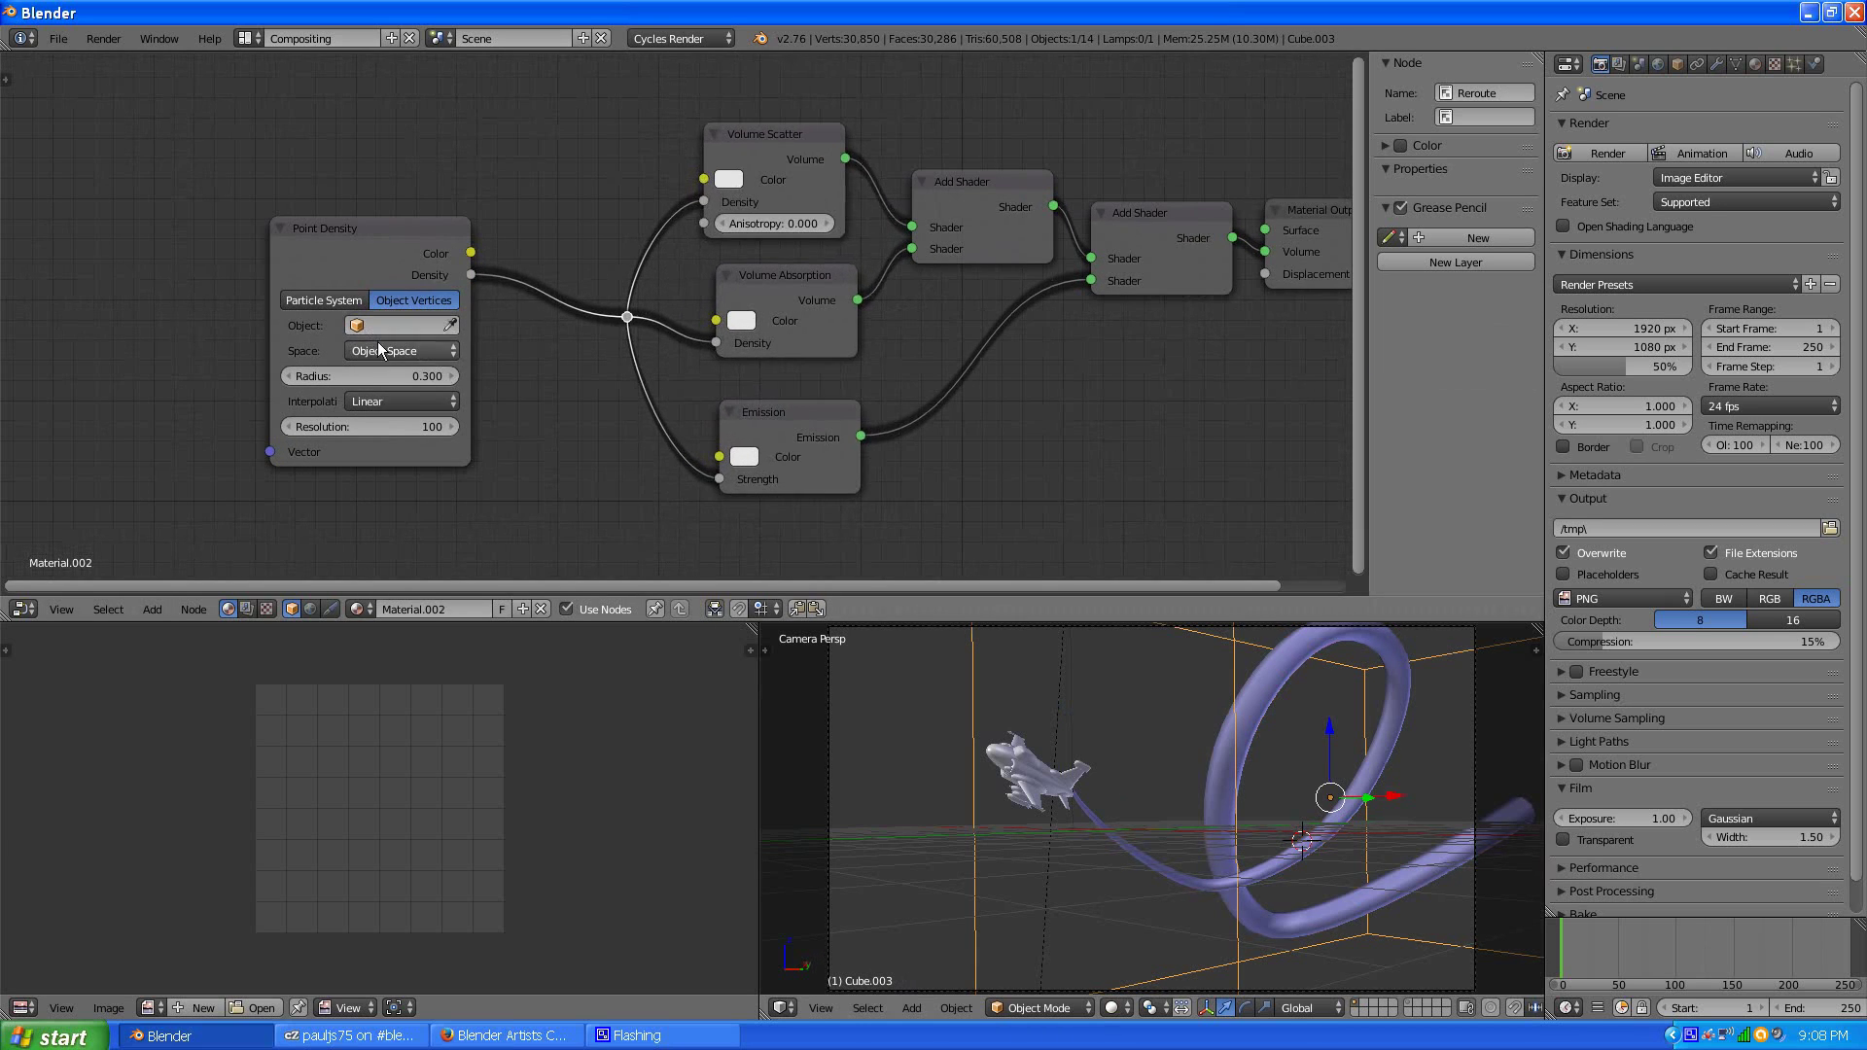
pyautogui.click(363, 331)
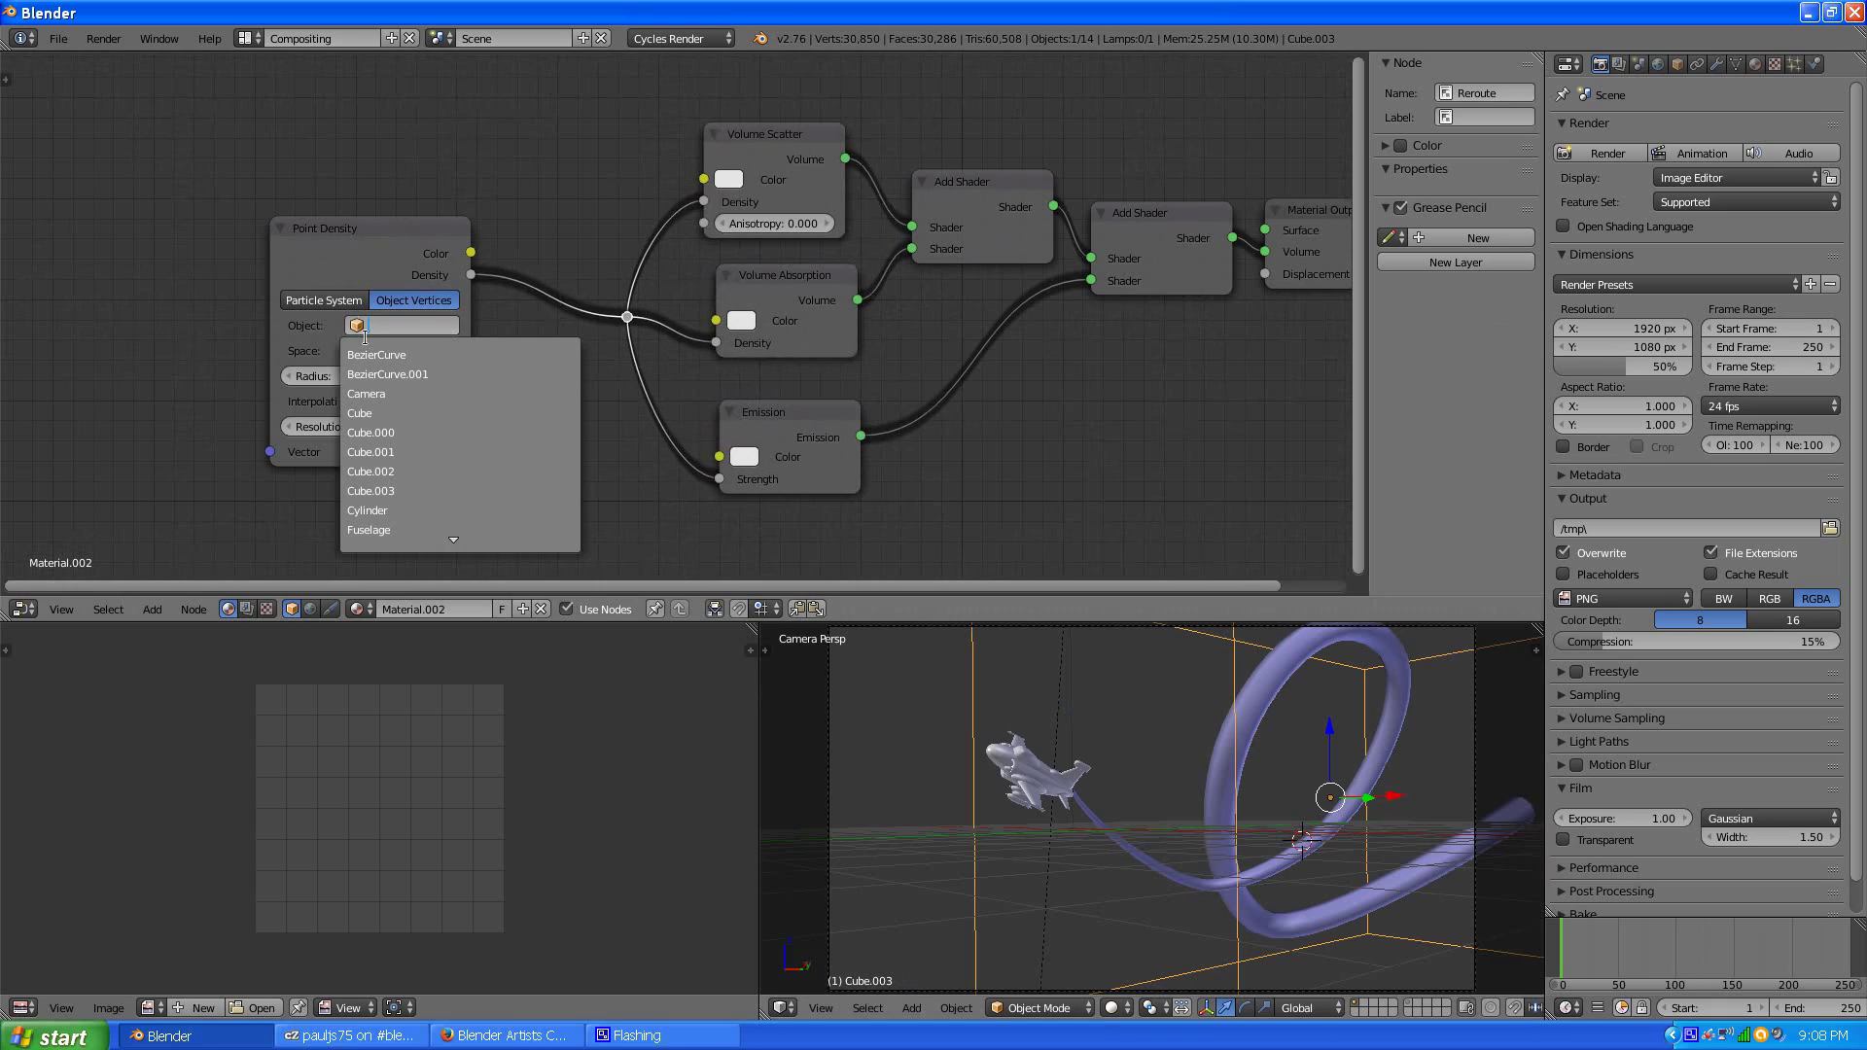
pyautogui.click(375, 355)
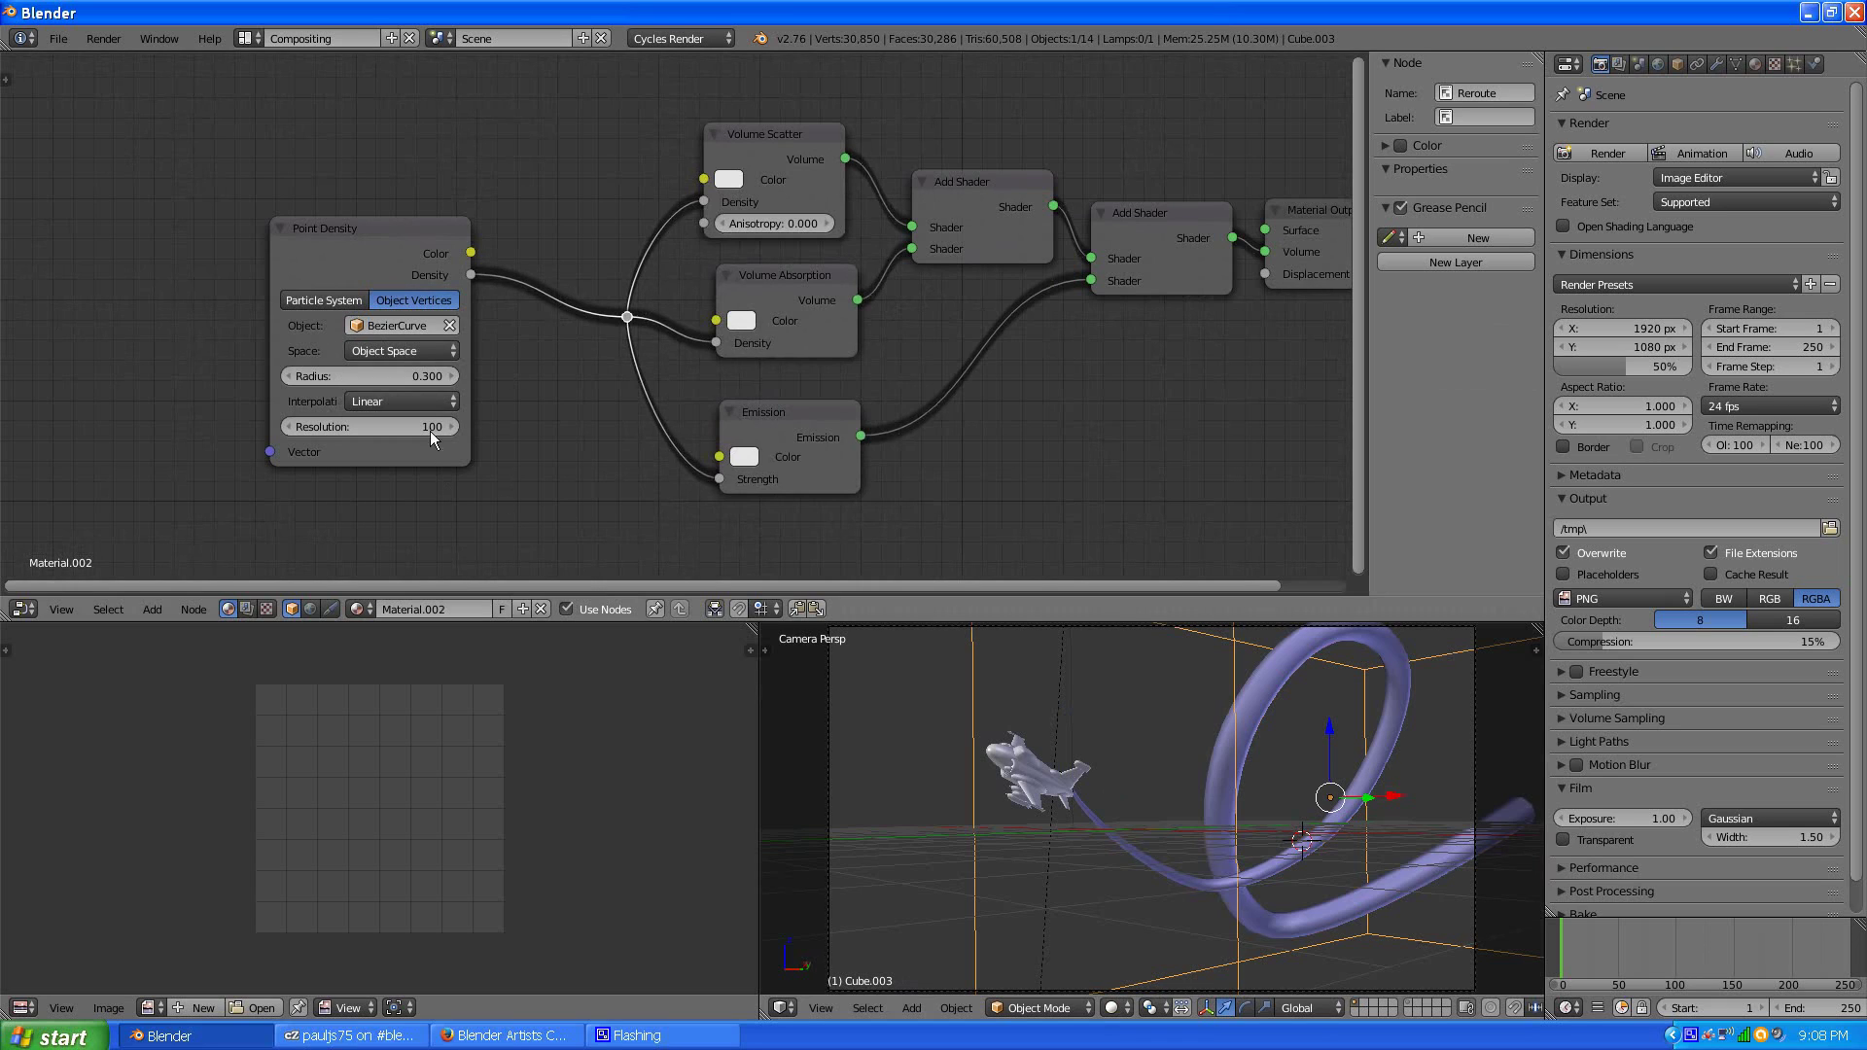
pyautogui.click(409, 351)
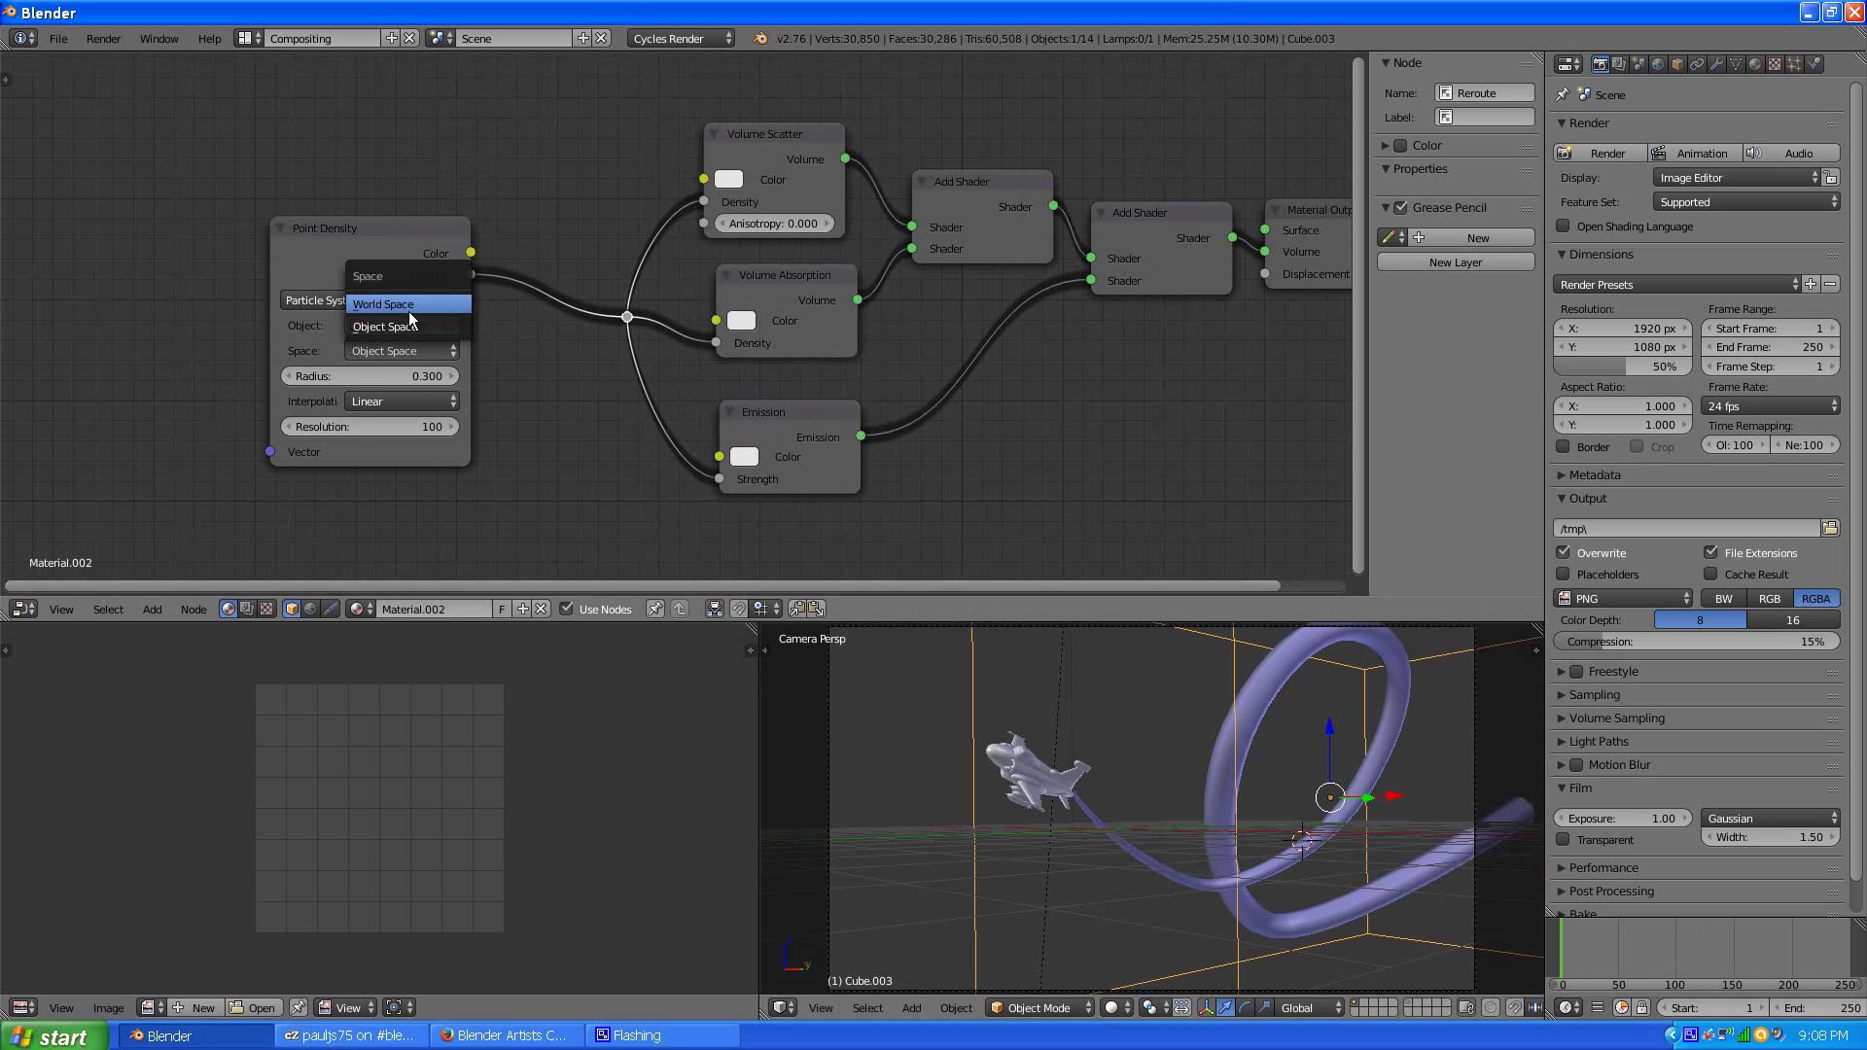
pyautogui.click(409, 309)
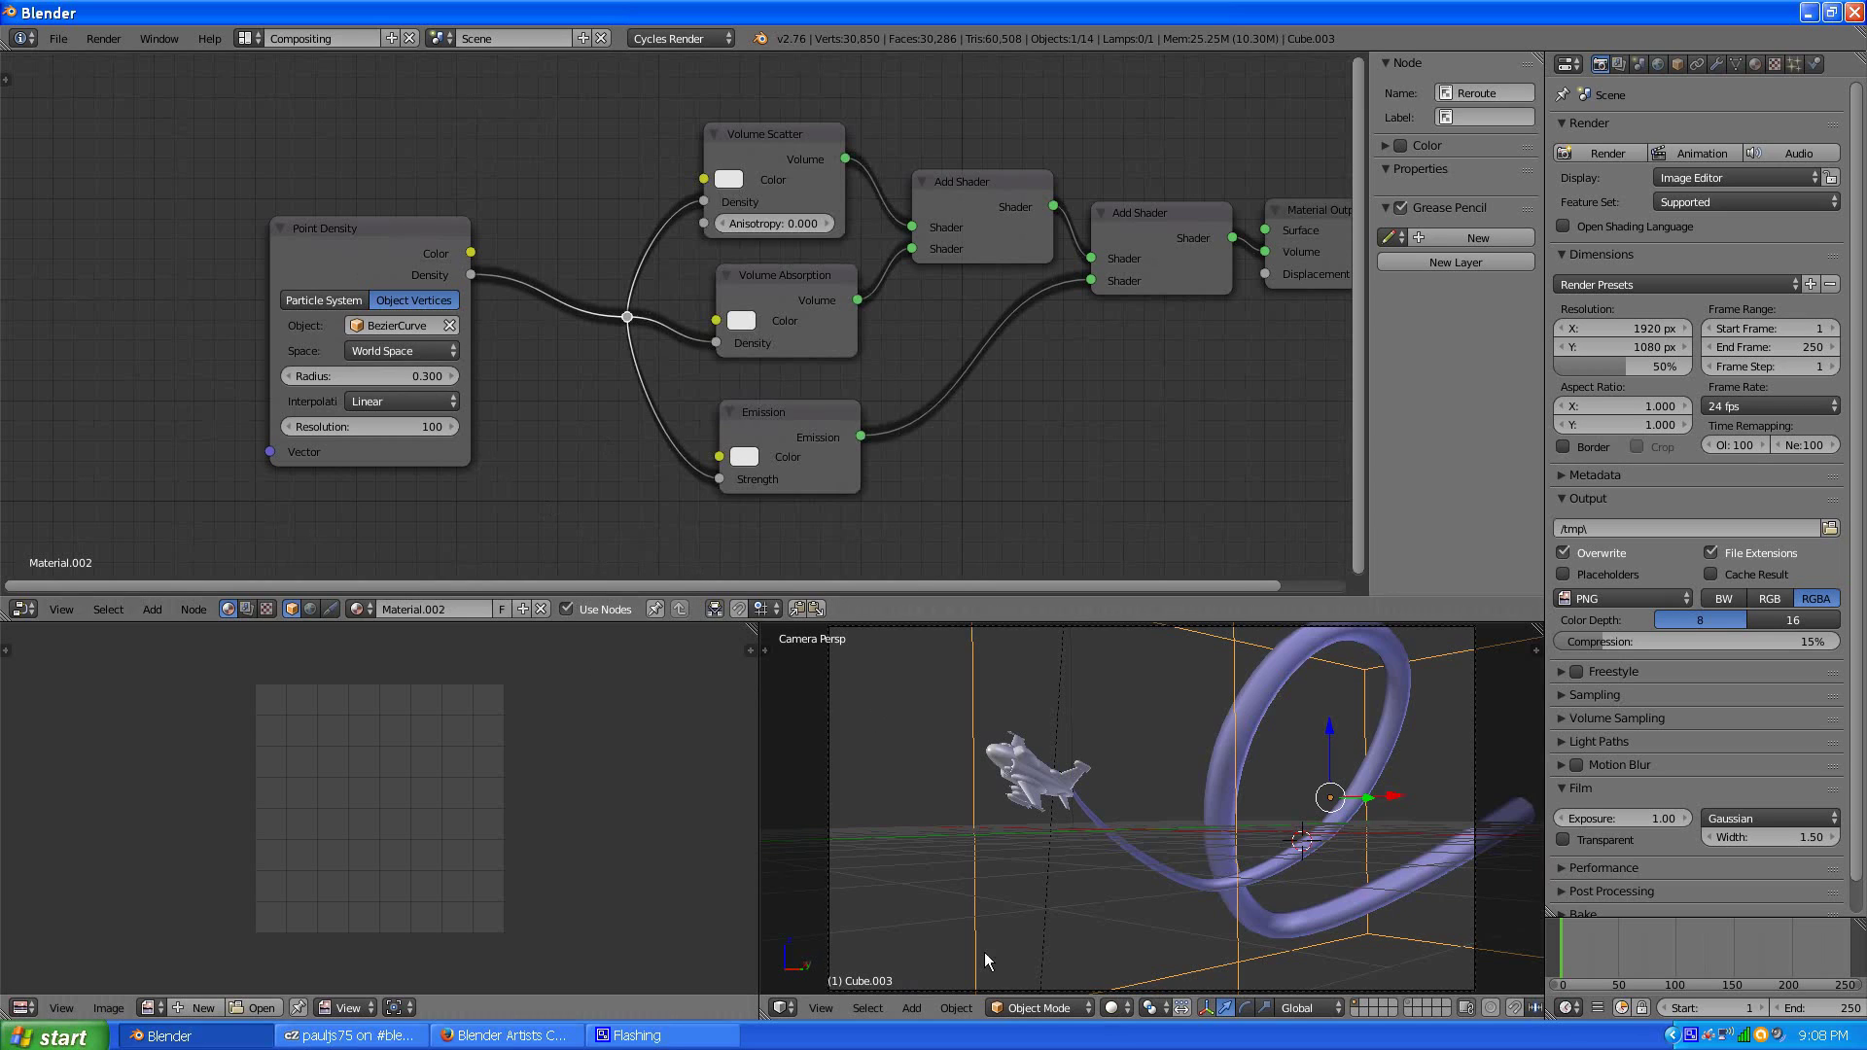
# - Set the camera viewport to Rendered shading to preview the volumetric smoke trail
pyautogui.click(1115, 1011)
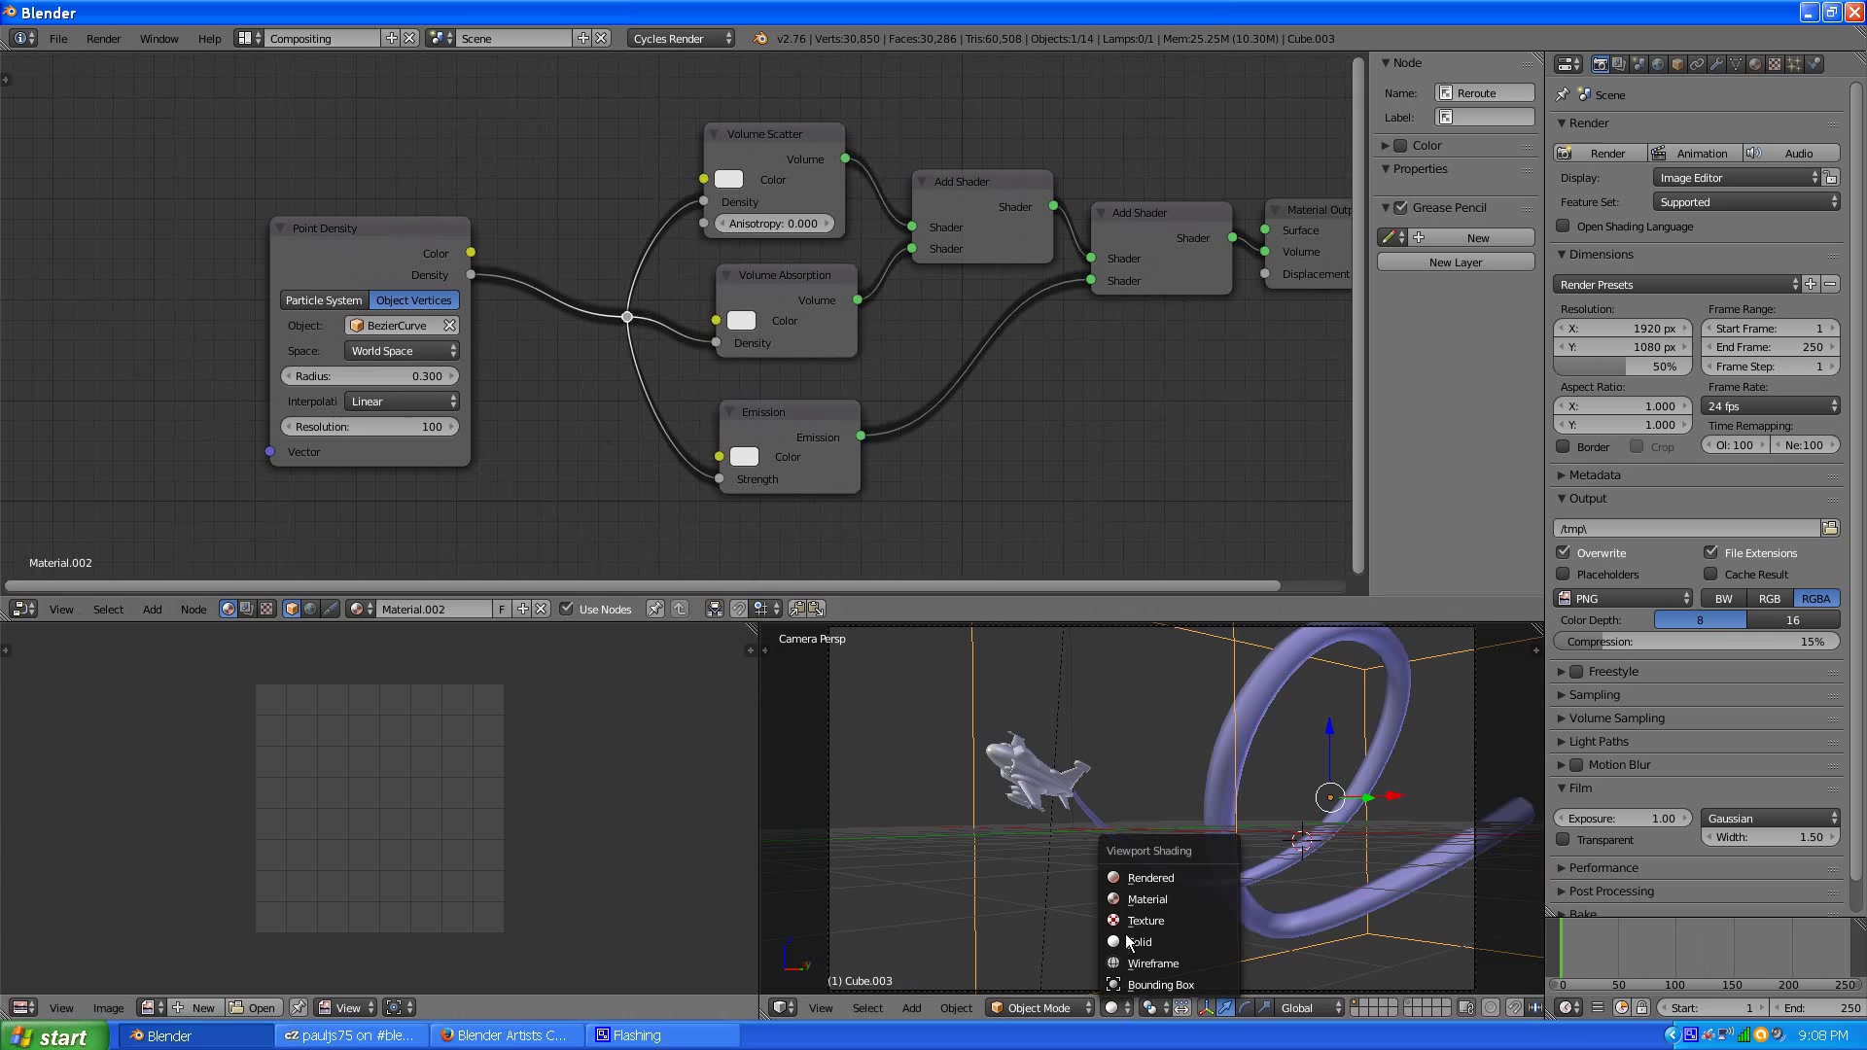
pyautogui.click(1145, 881)
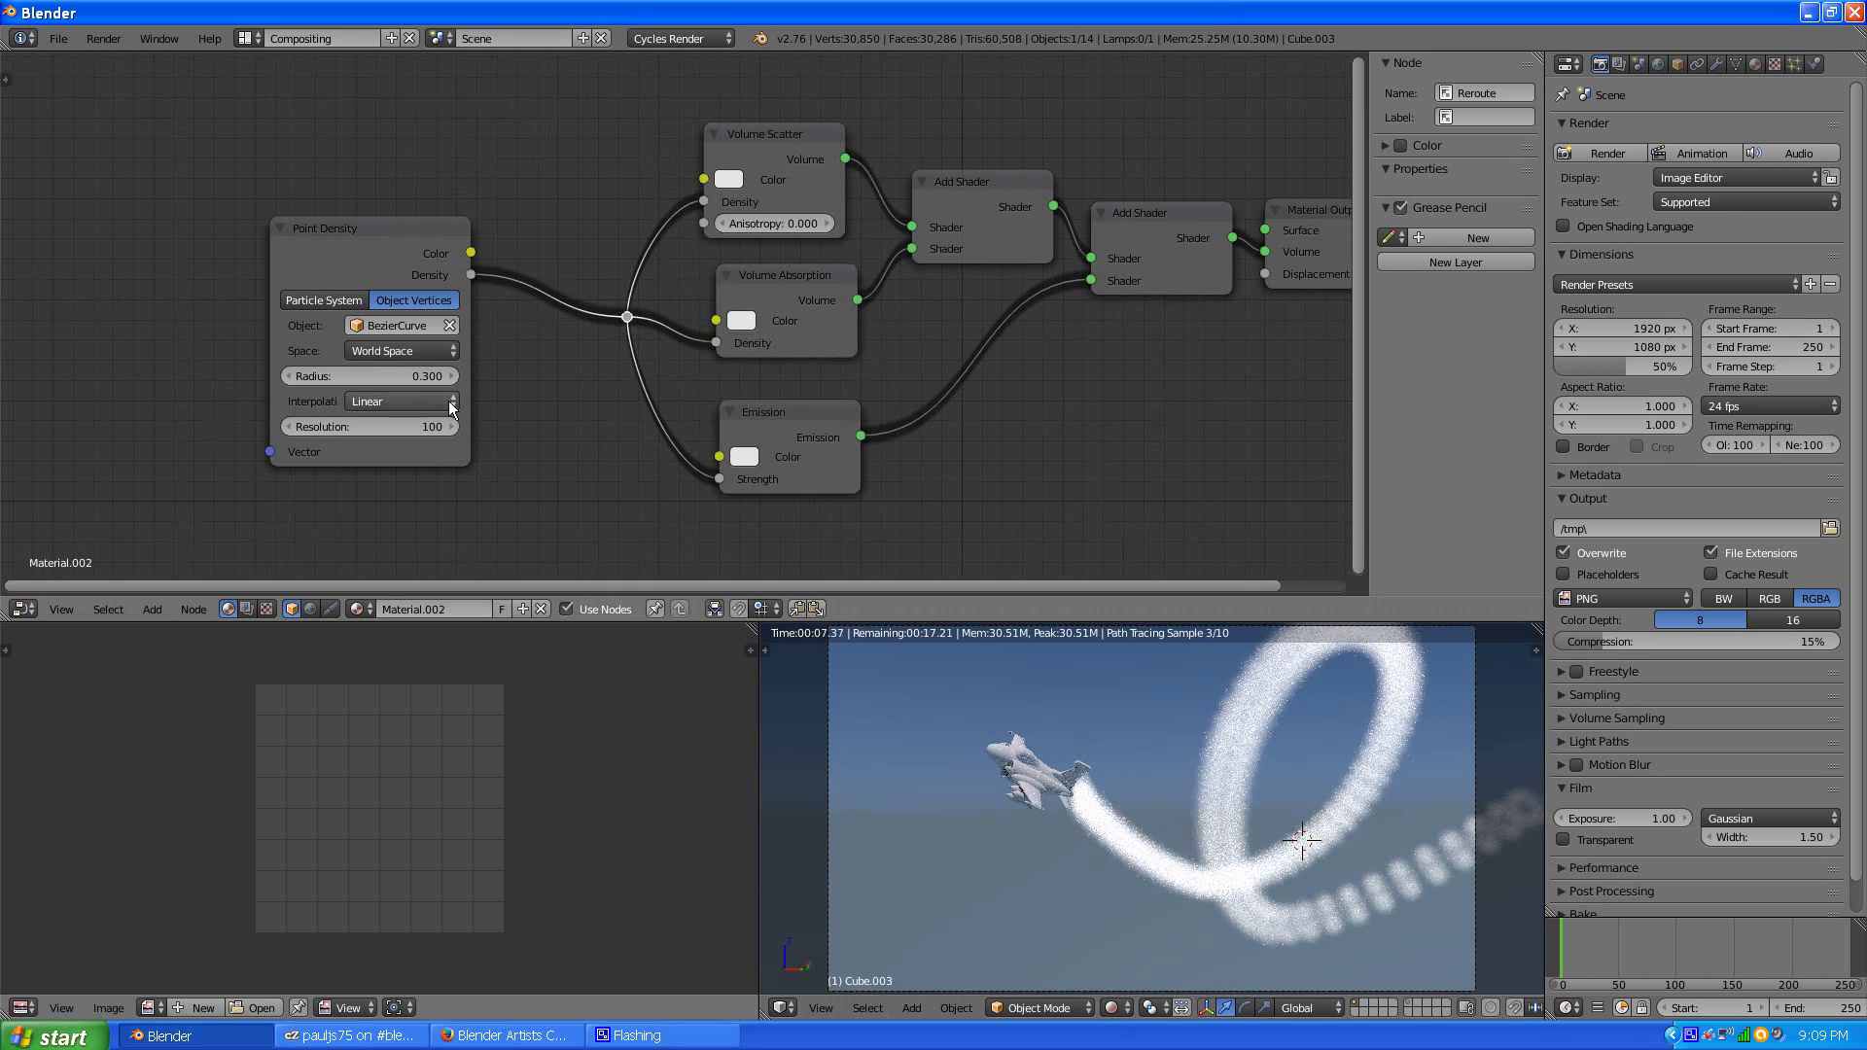
pyautogui.scroll(-1, 404, 260)
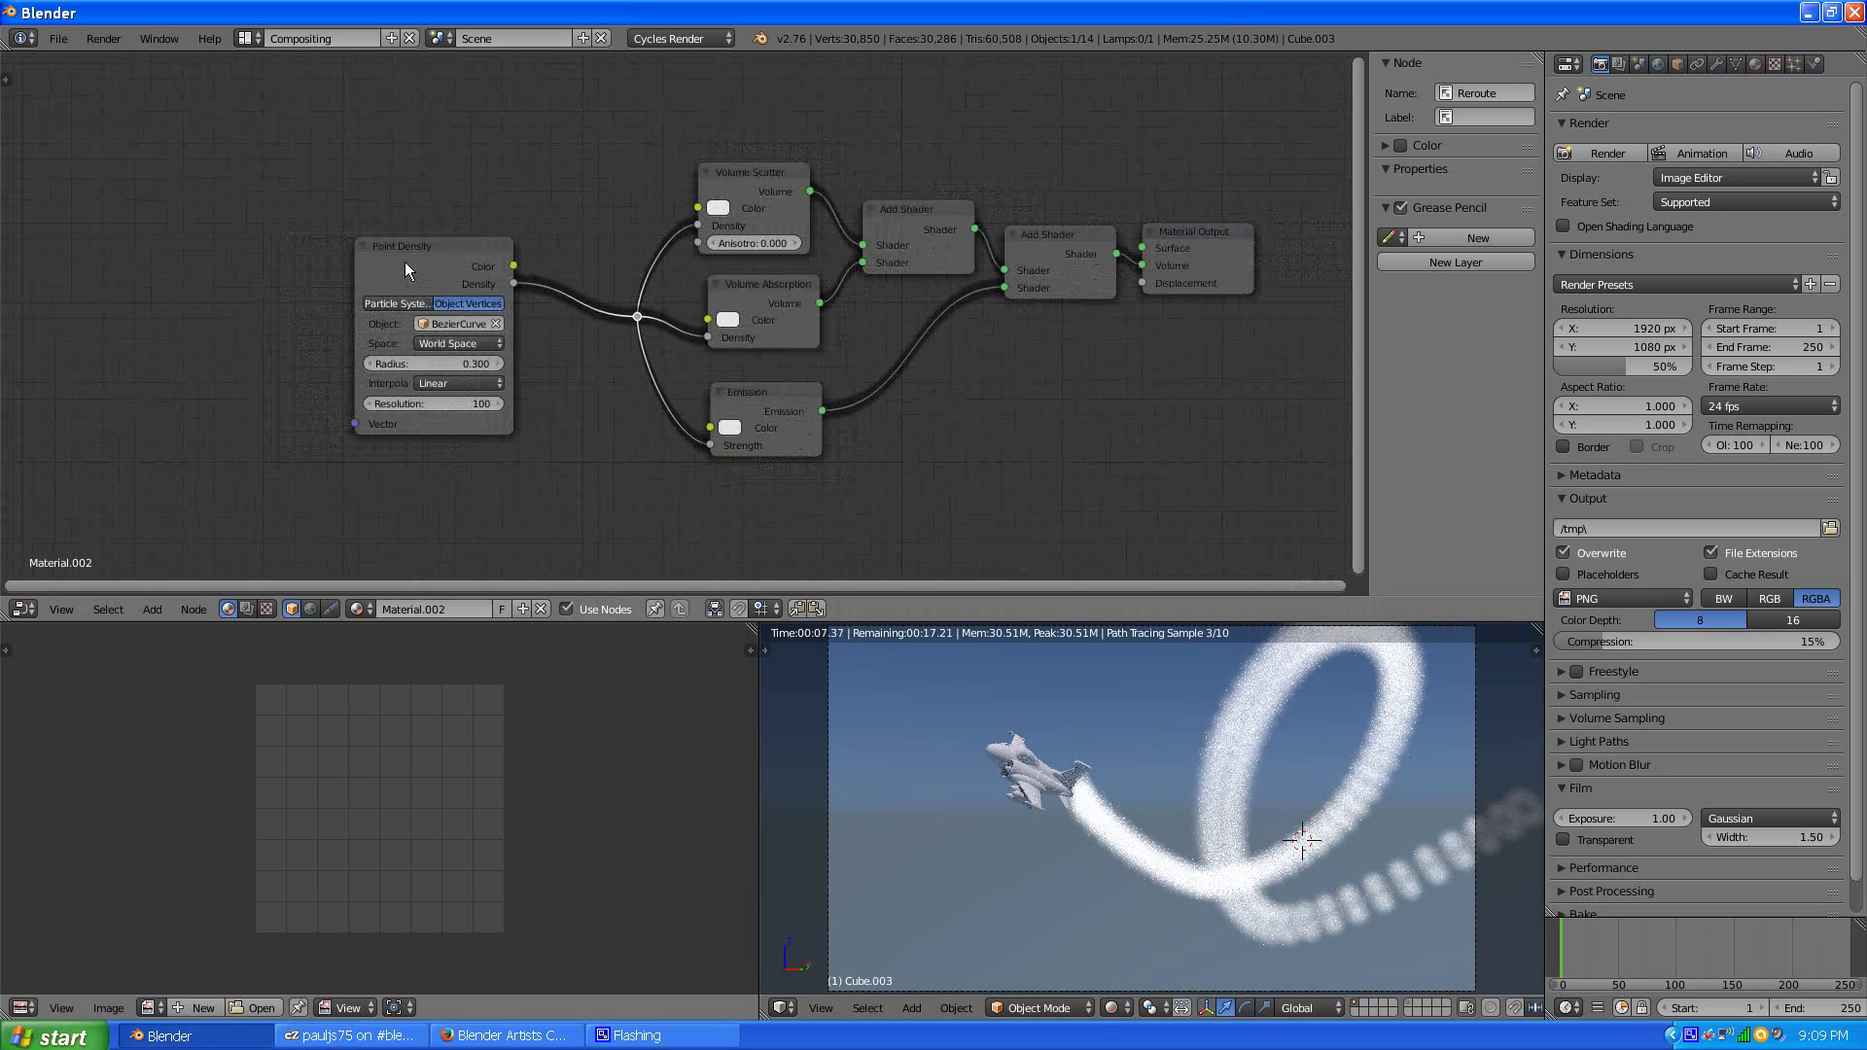
pyautogui.scroll(1, 405, 261)
pyautogui.scroll(-1, 520, 420)
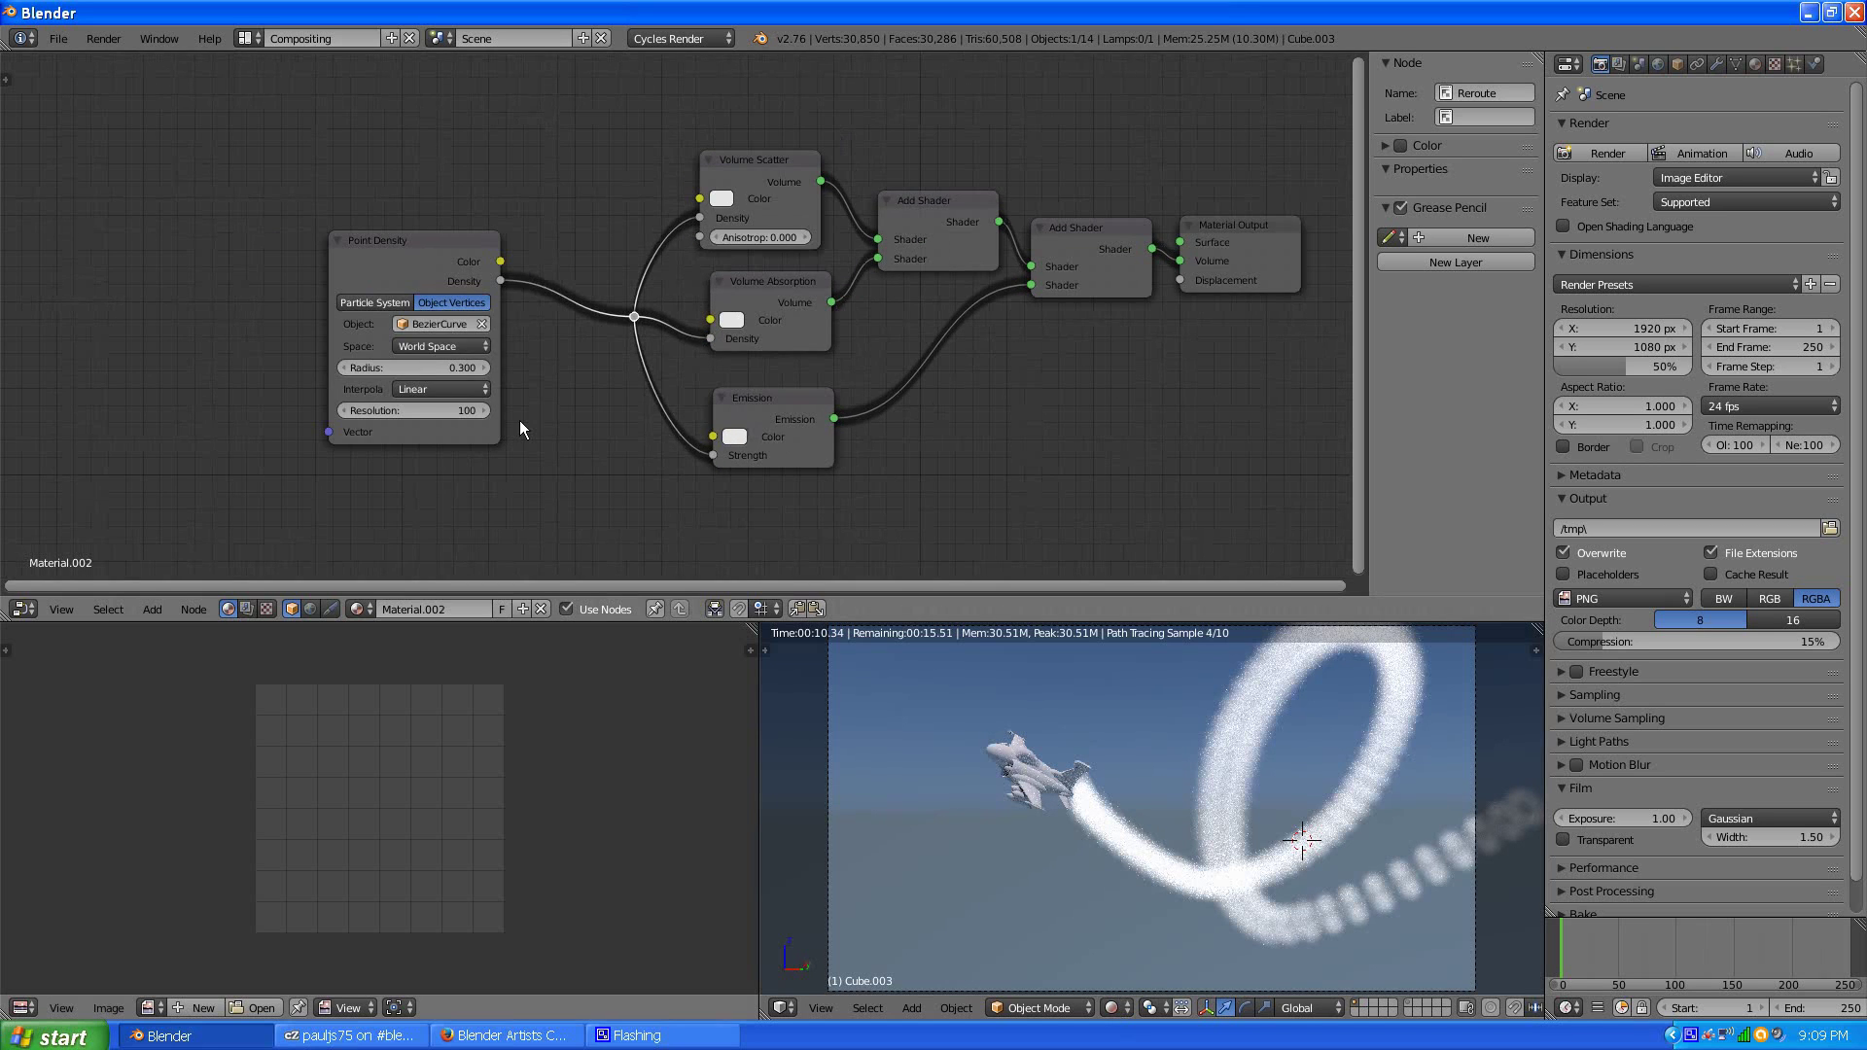
# - Move the Point Density node and its reroute point farther from the shader nodes to make room between them
pyautogui.moveTo(520, 420); pyautogui.dragTo(760, 423, button='middle')
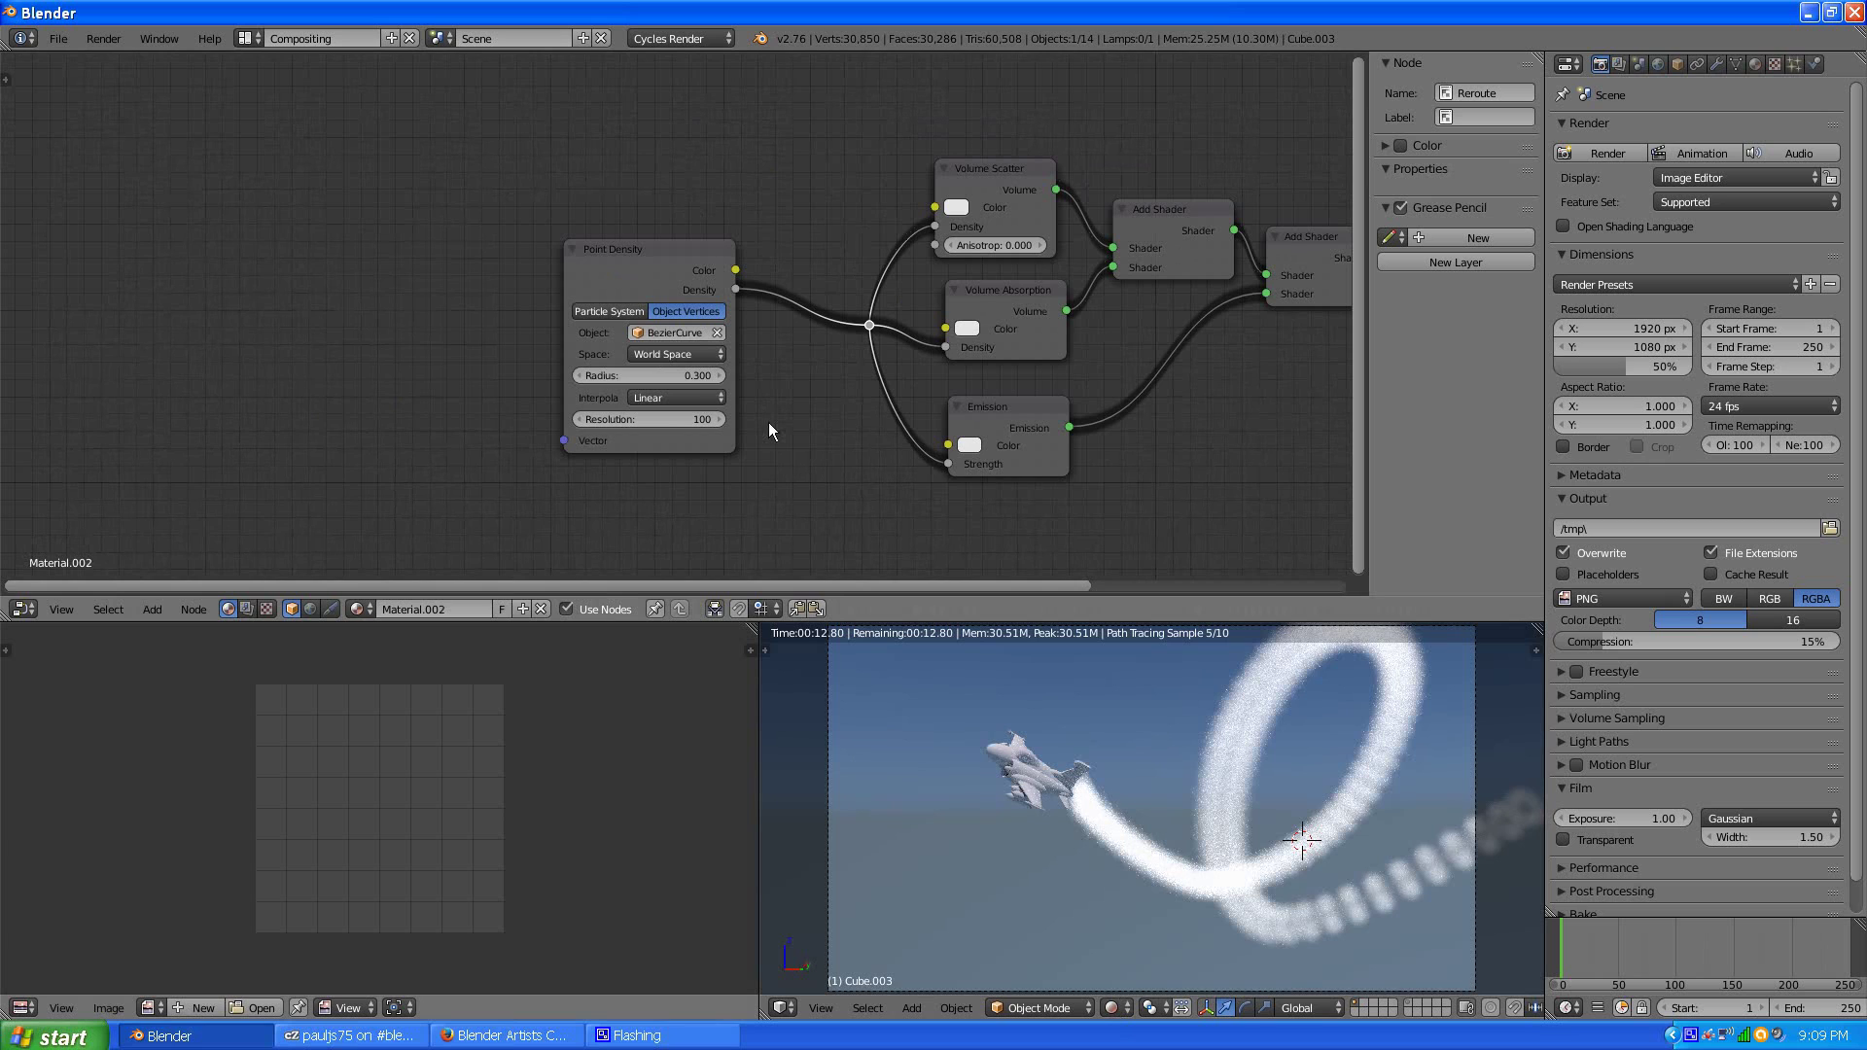
pyautogui.moveTo(888, 348); pyautogui.dragTo(552, 393, button='middle')
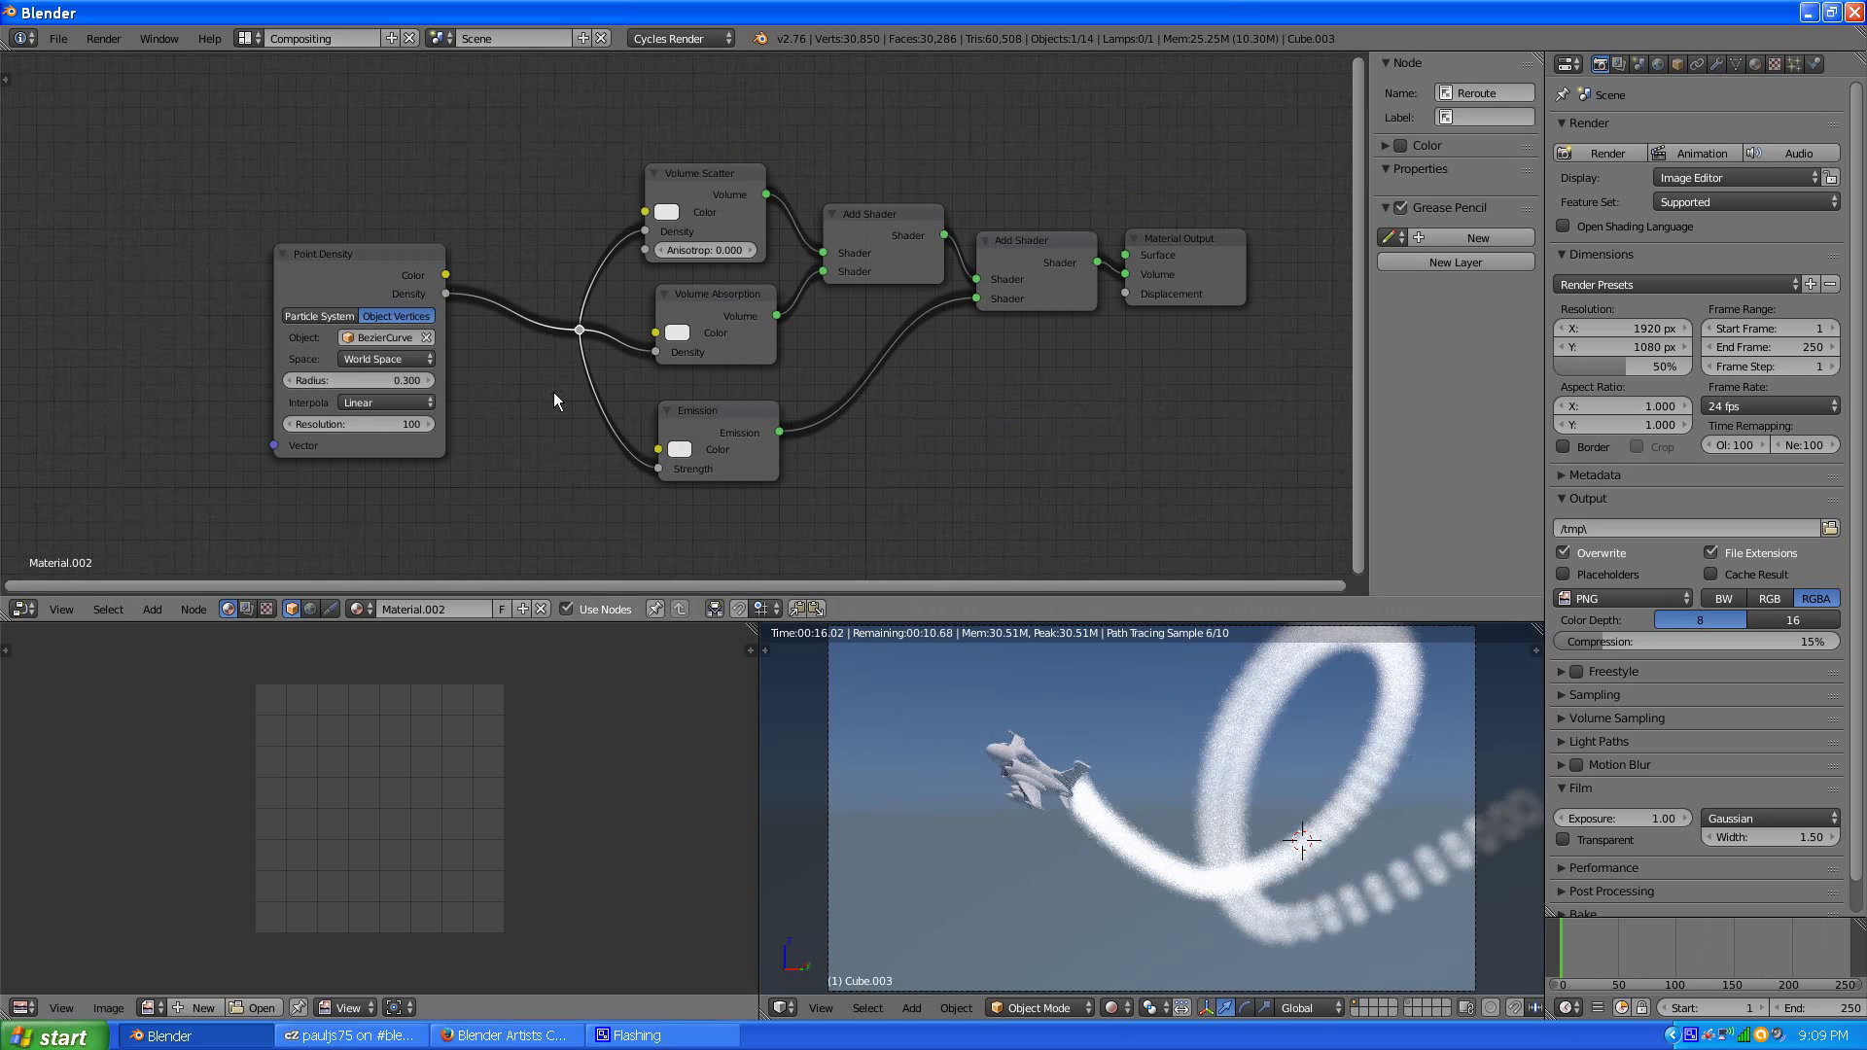
pyautogui.moveTo(321, 276); pyautogui.dragTo(82, 282)
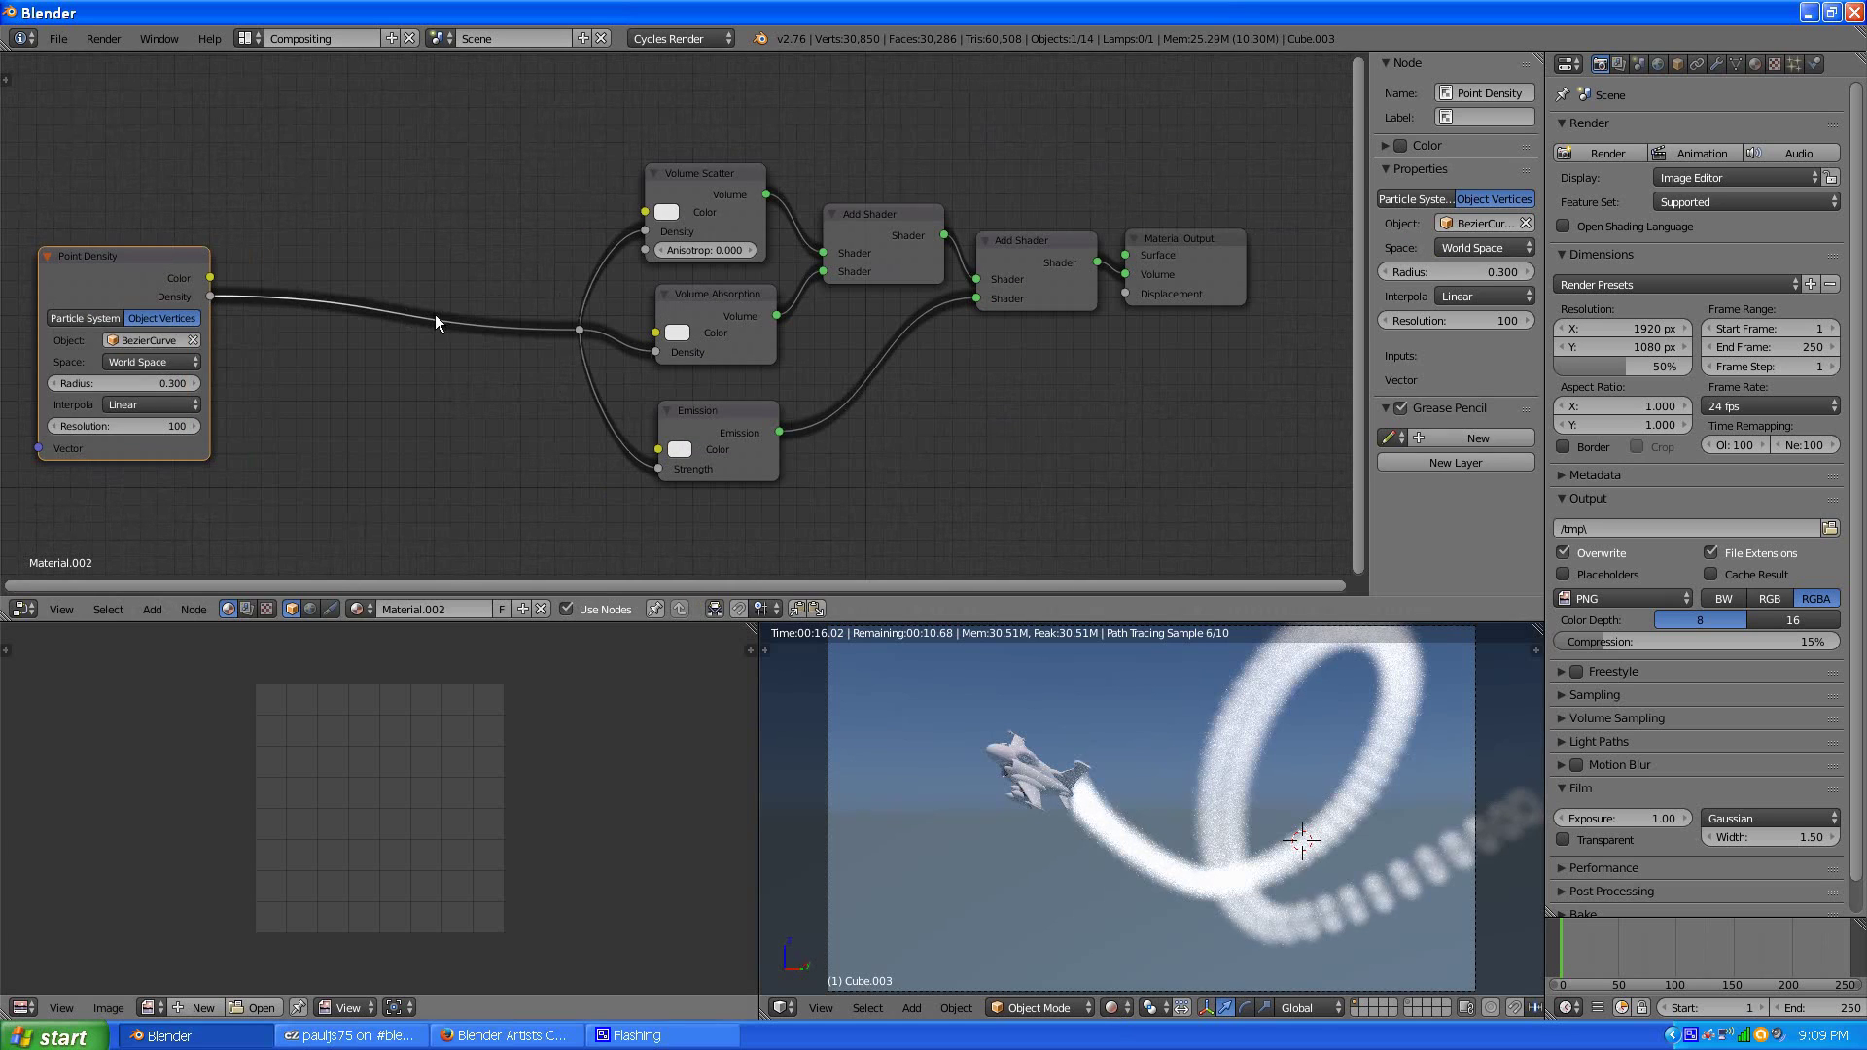
pyautogui.click(579, 332)
pyautogui.moveTo(579, 332); pyautogui.dragTo(313, 335)
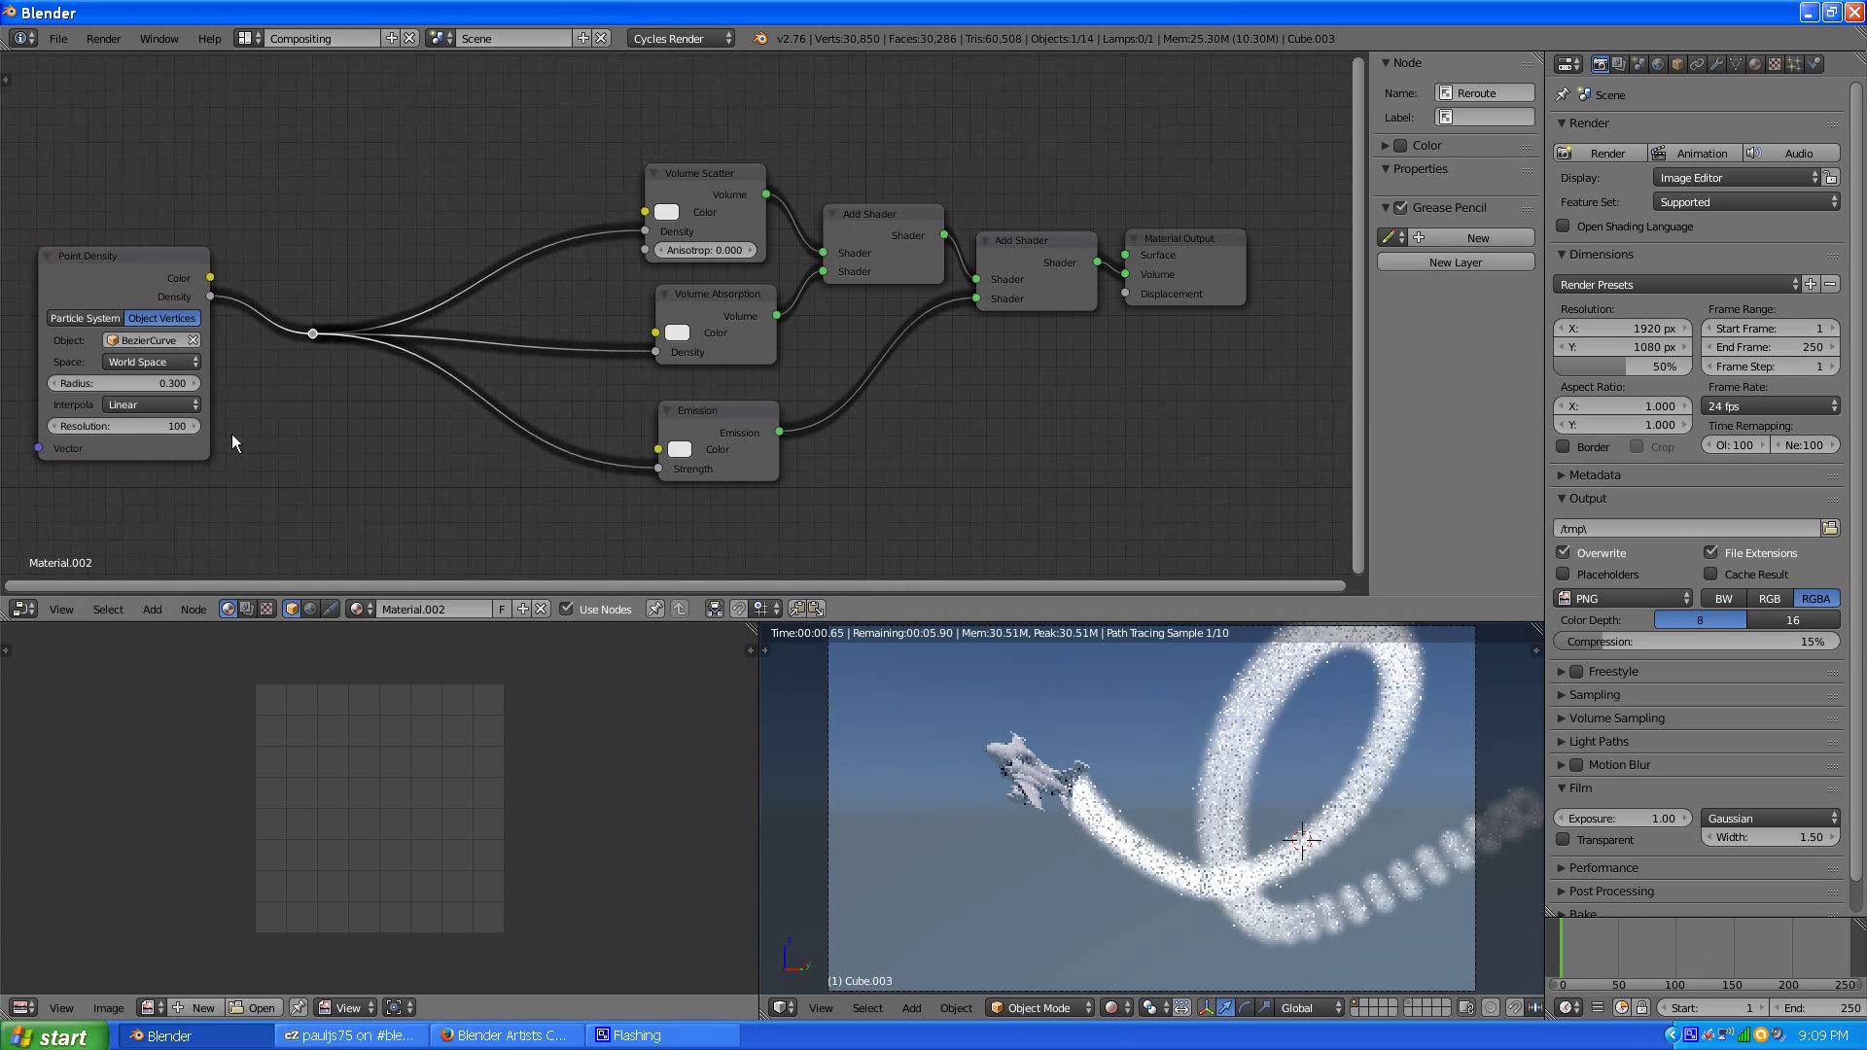
# - Insert a Math node into the density link to Volume Scatter and set its operation to Multiply
pyautogui.click(152, 610)
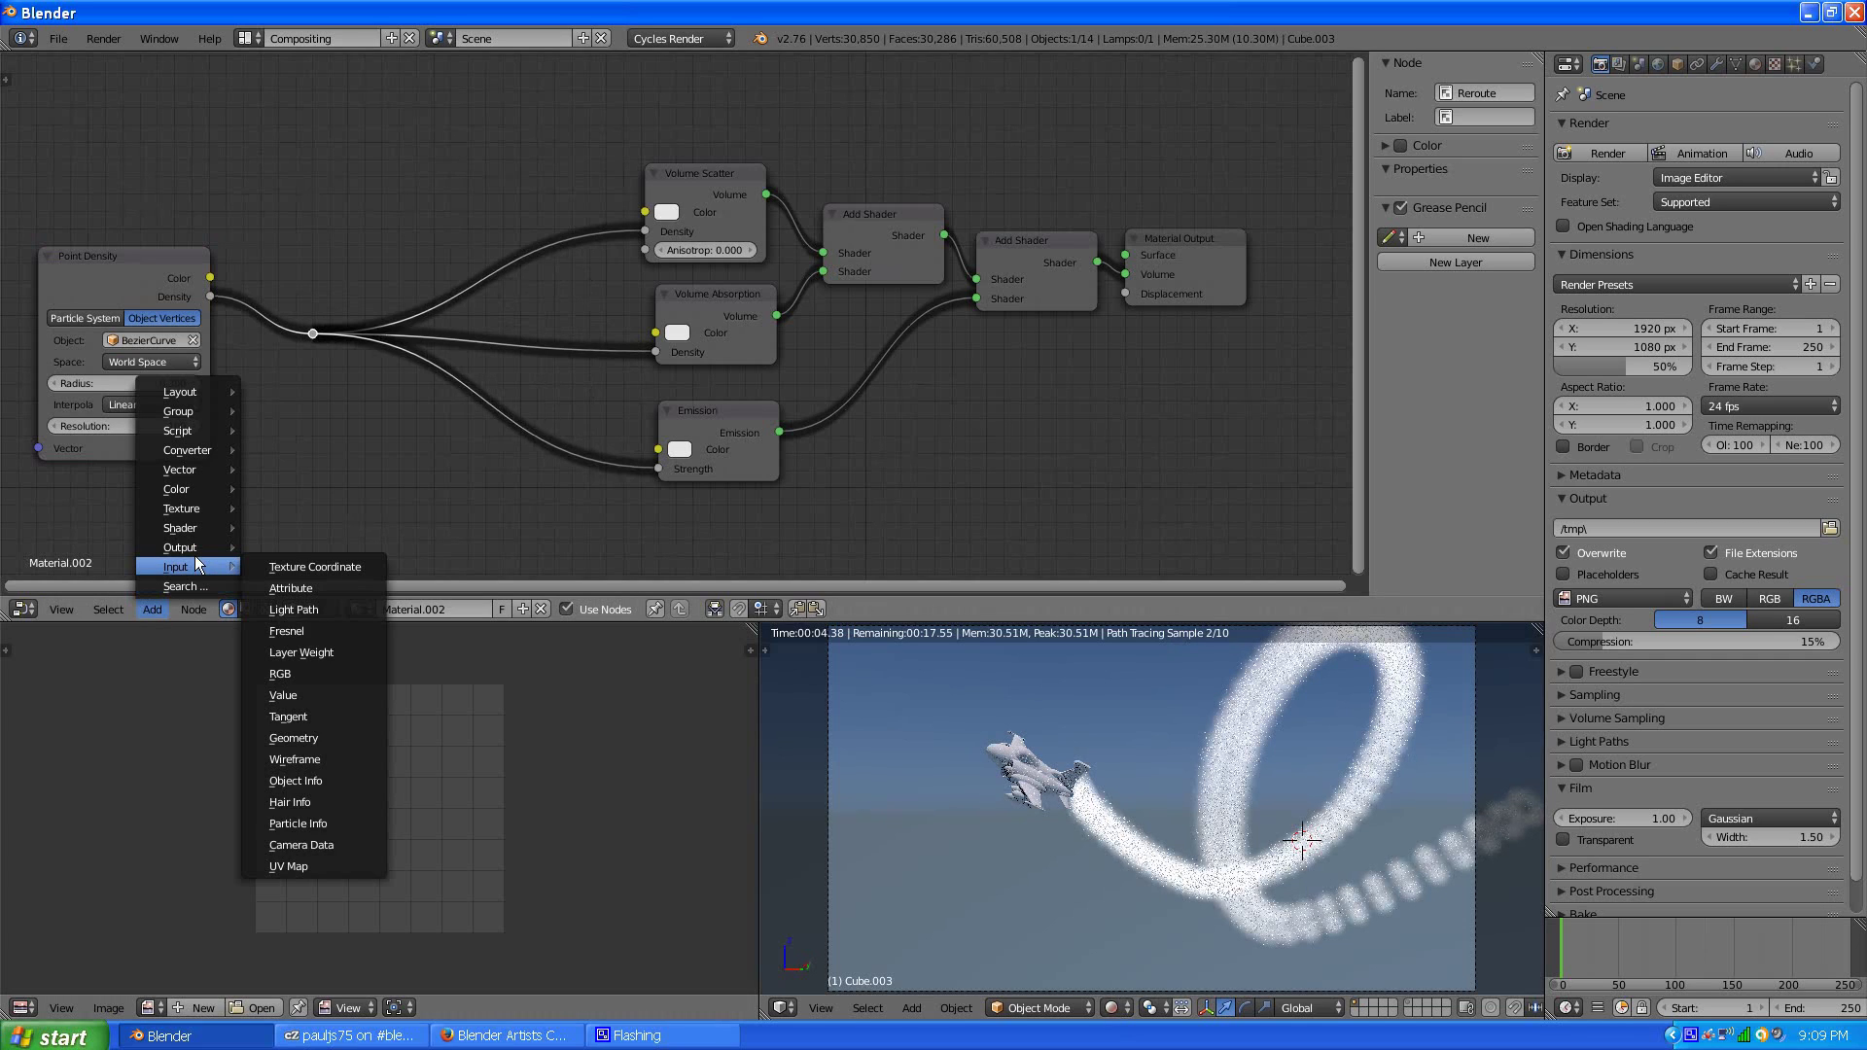
pyautogui.moveTo(185, 449)
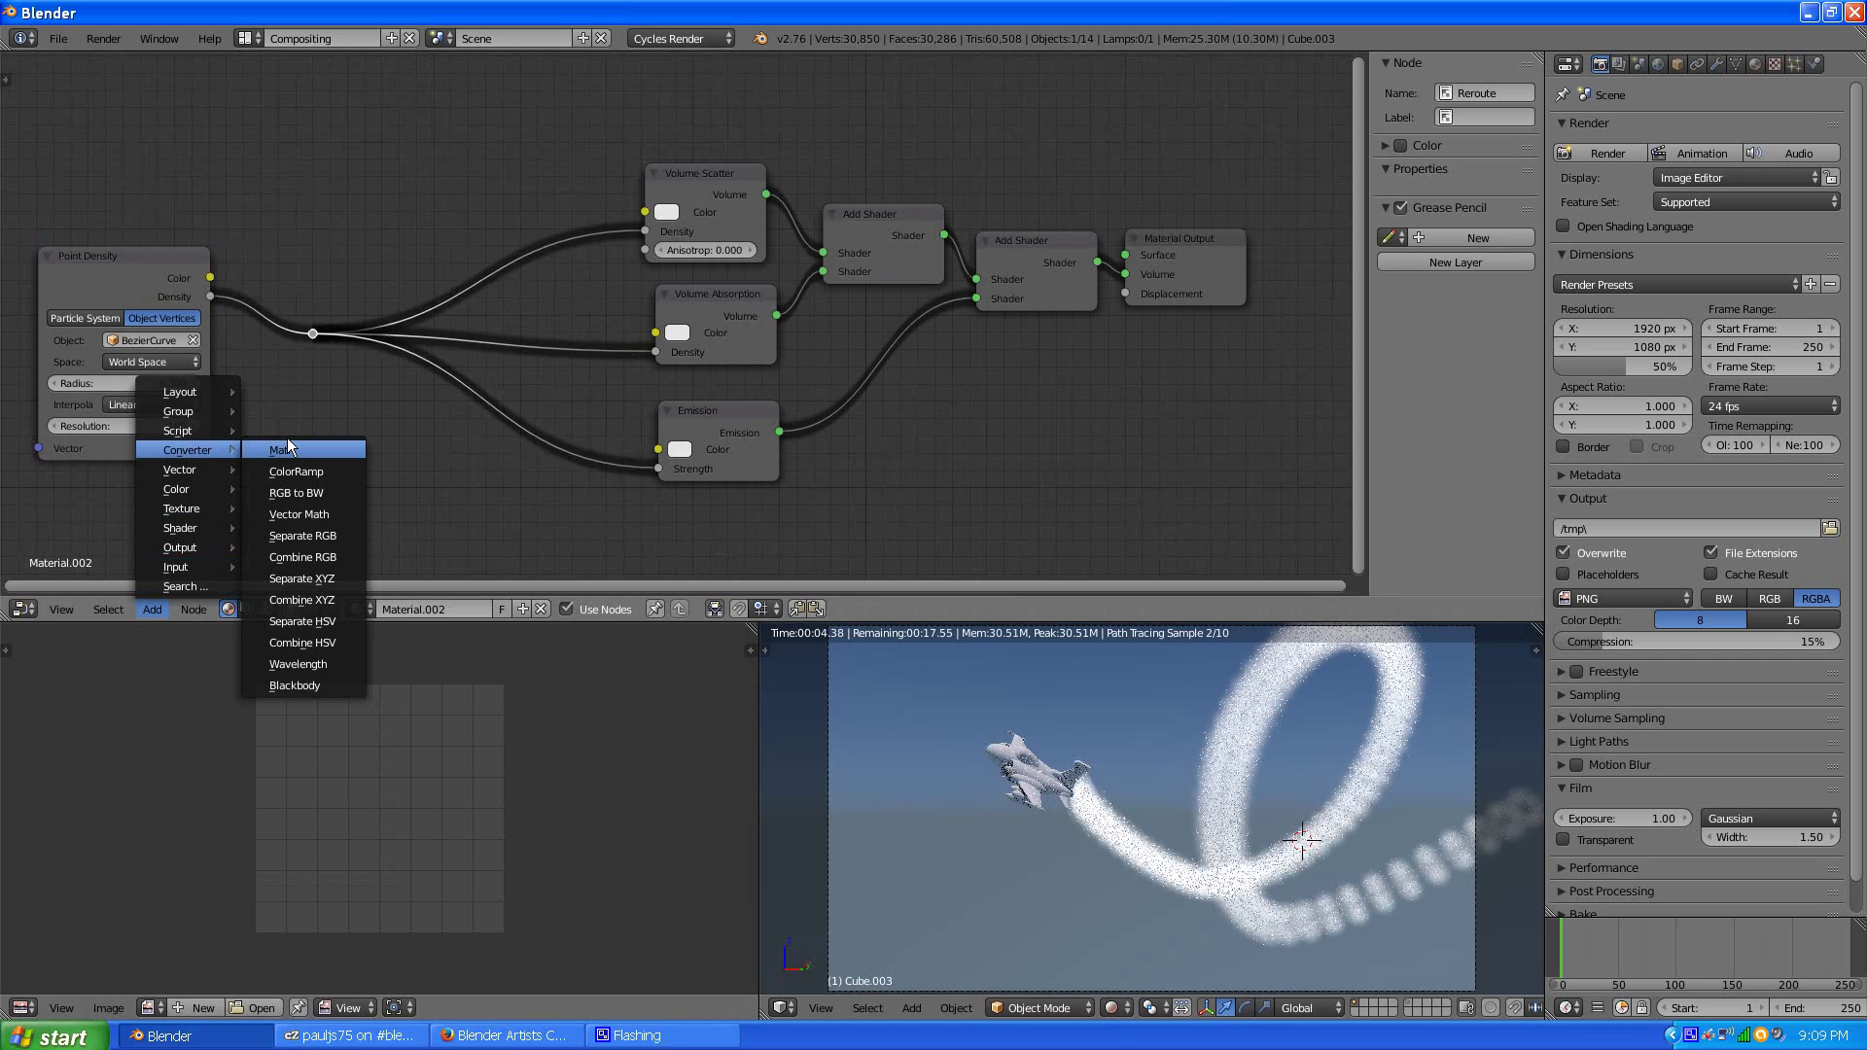
pyautogui.click(287, 442)
pyautogui.click(458, 155)
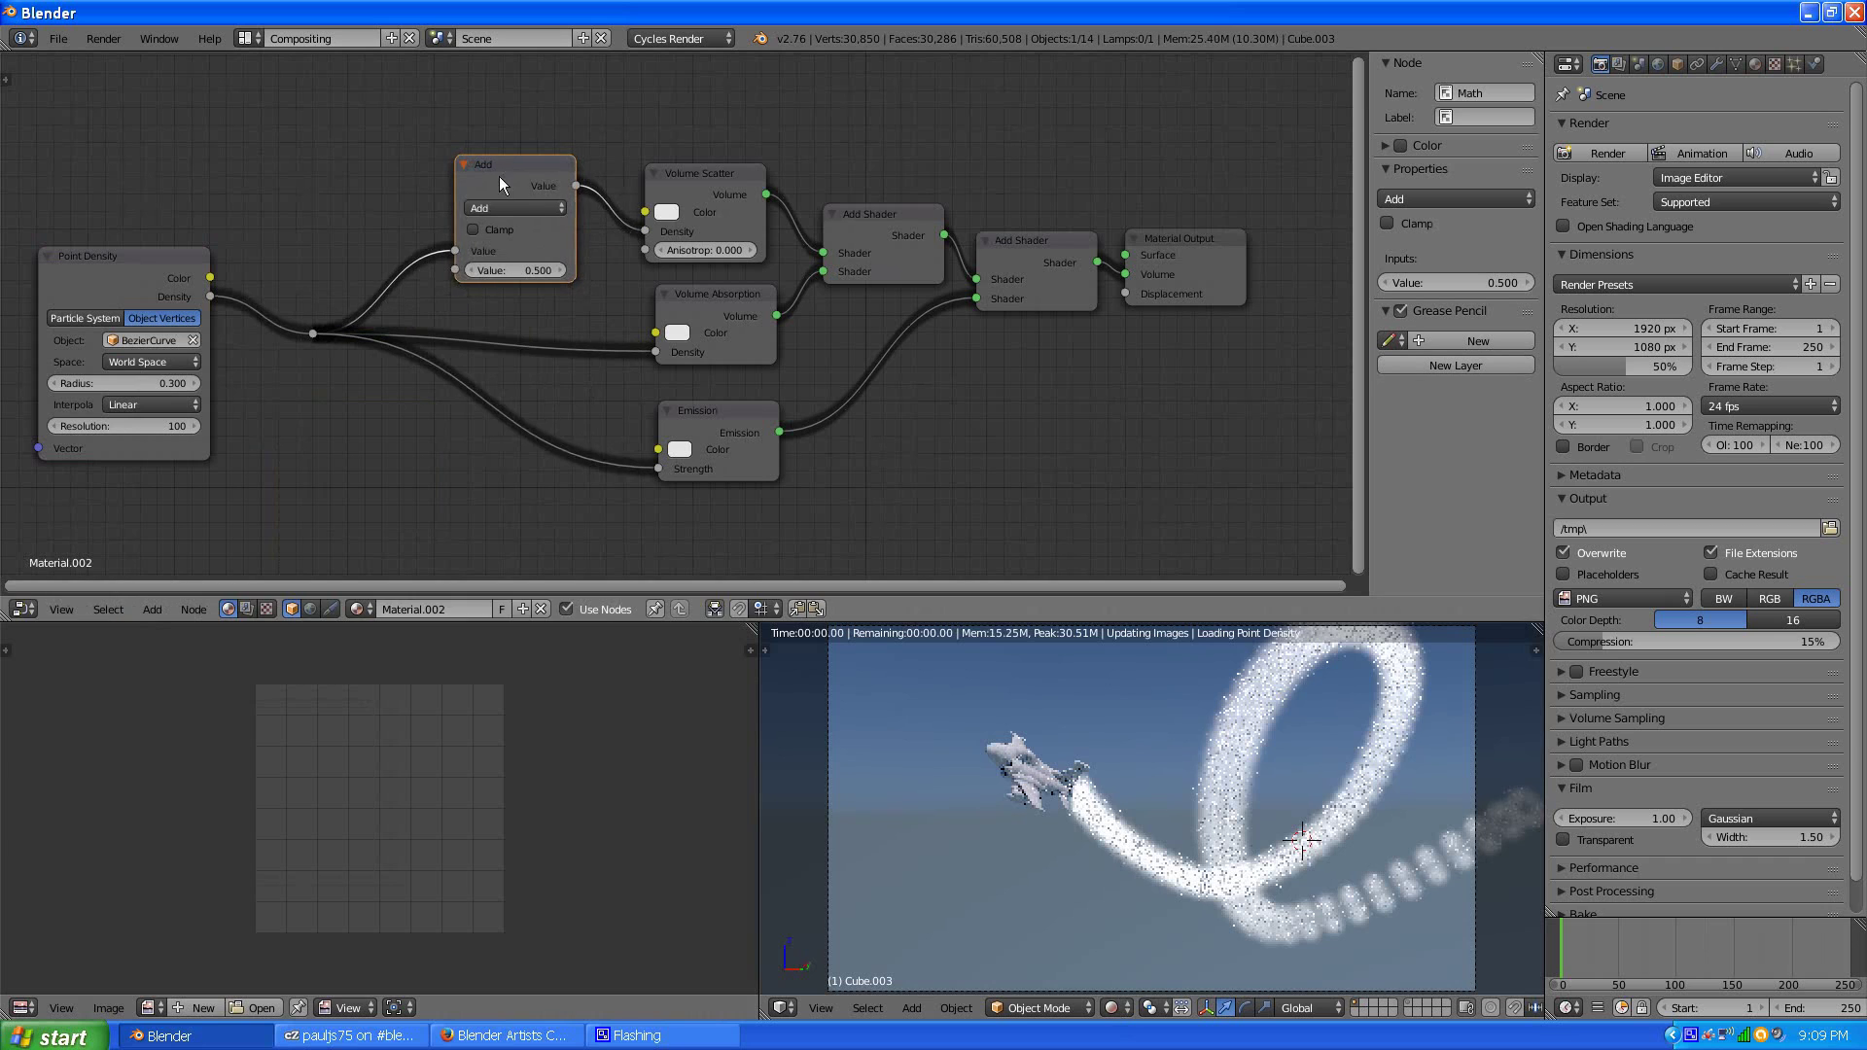
pyautogui.click(499, 204)
pyautogui.click(504, 269)
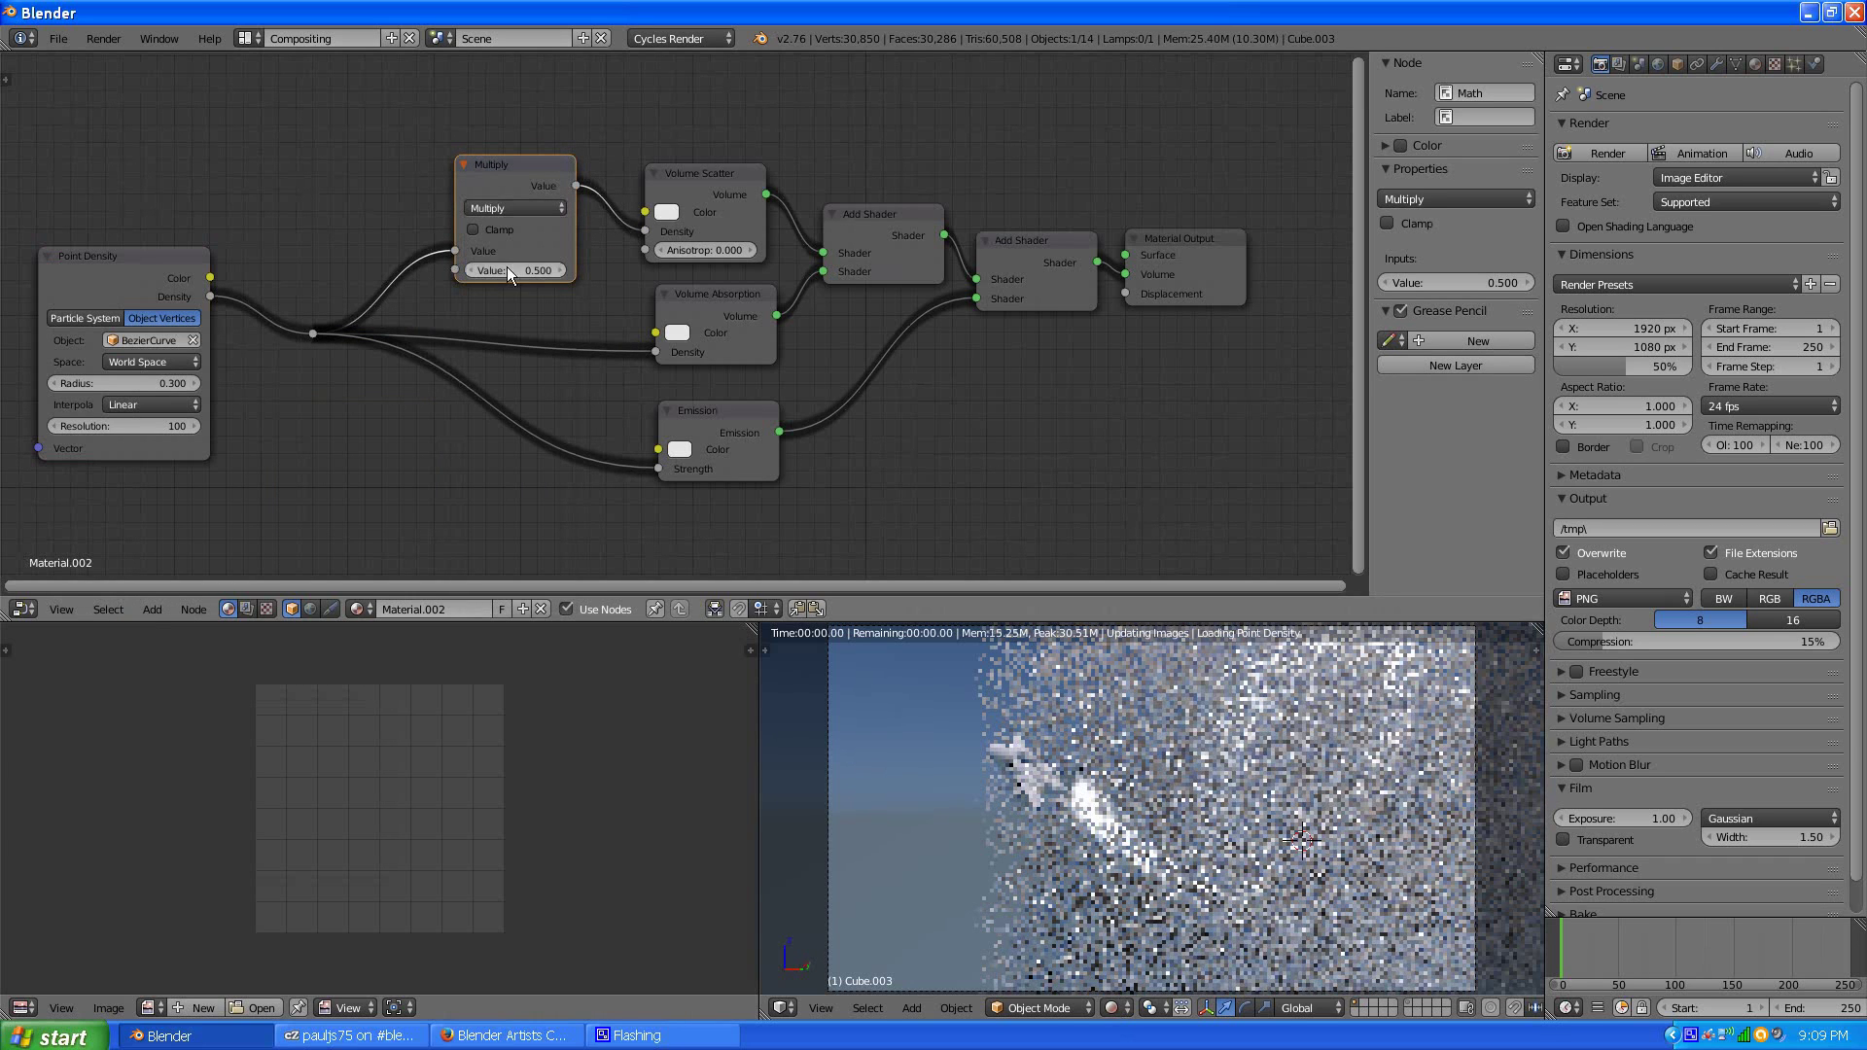
# - Duplicate the Multiply node into the Volume Absorption density and Emission strength links, and space the copies apart vertically
pyautogui.hotkey('shift', 'd')
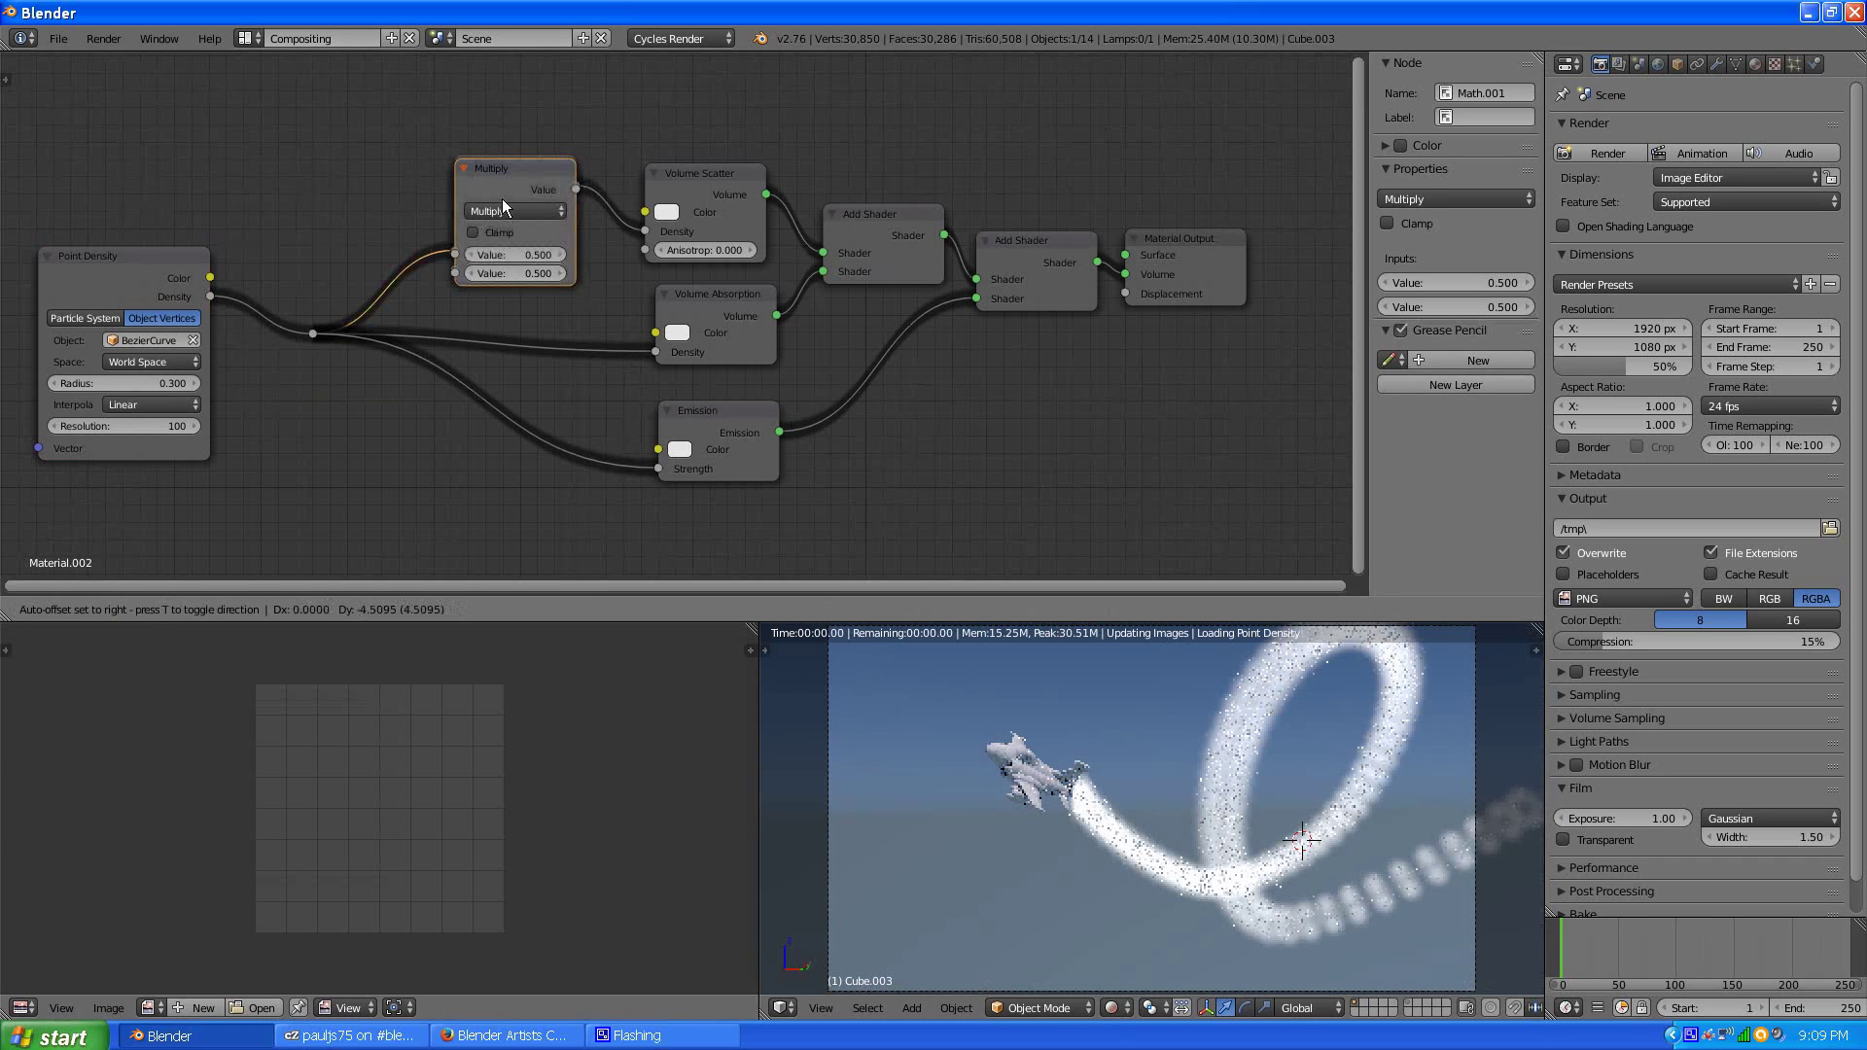
pyautogui.click(544, 339)
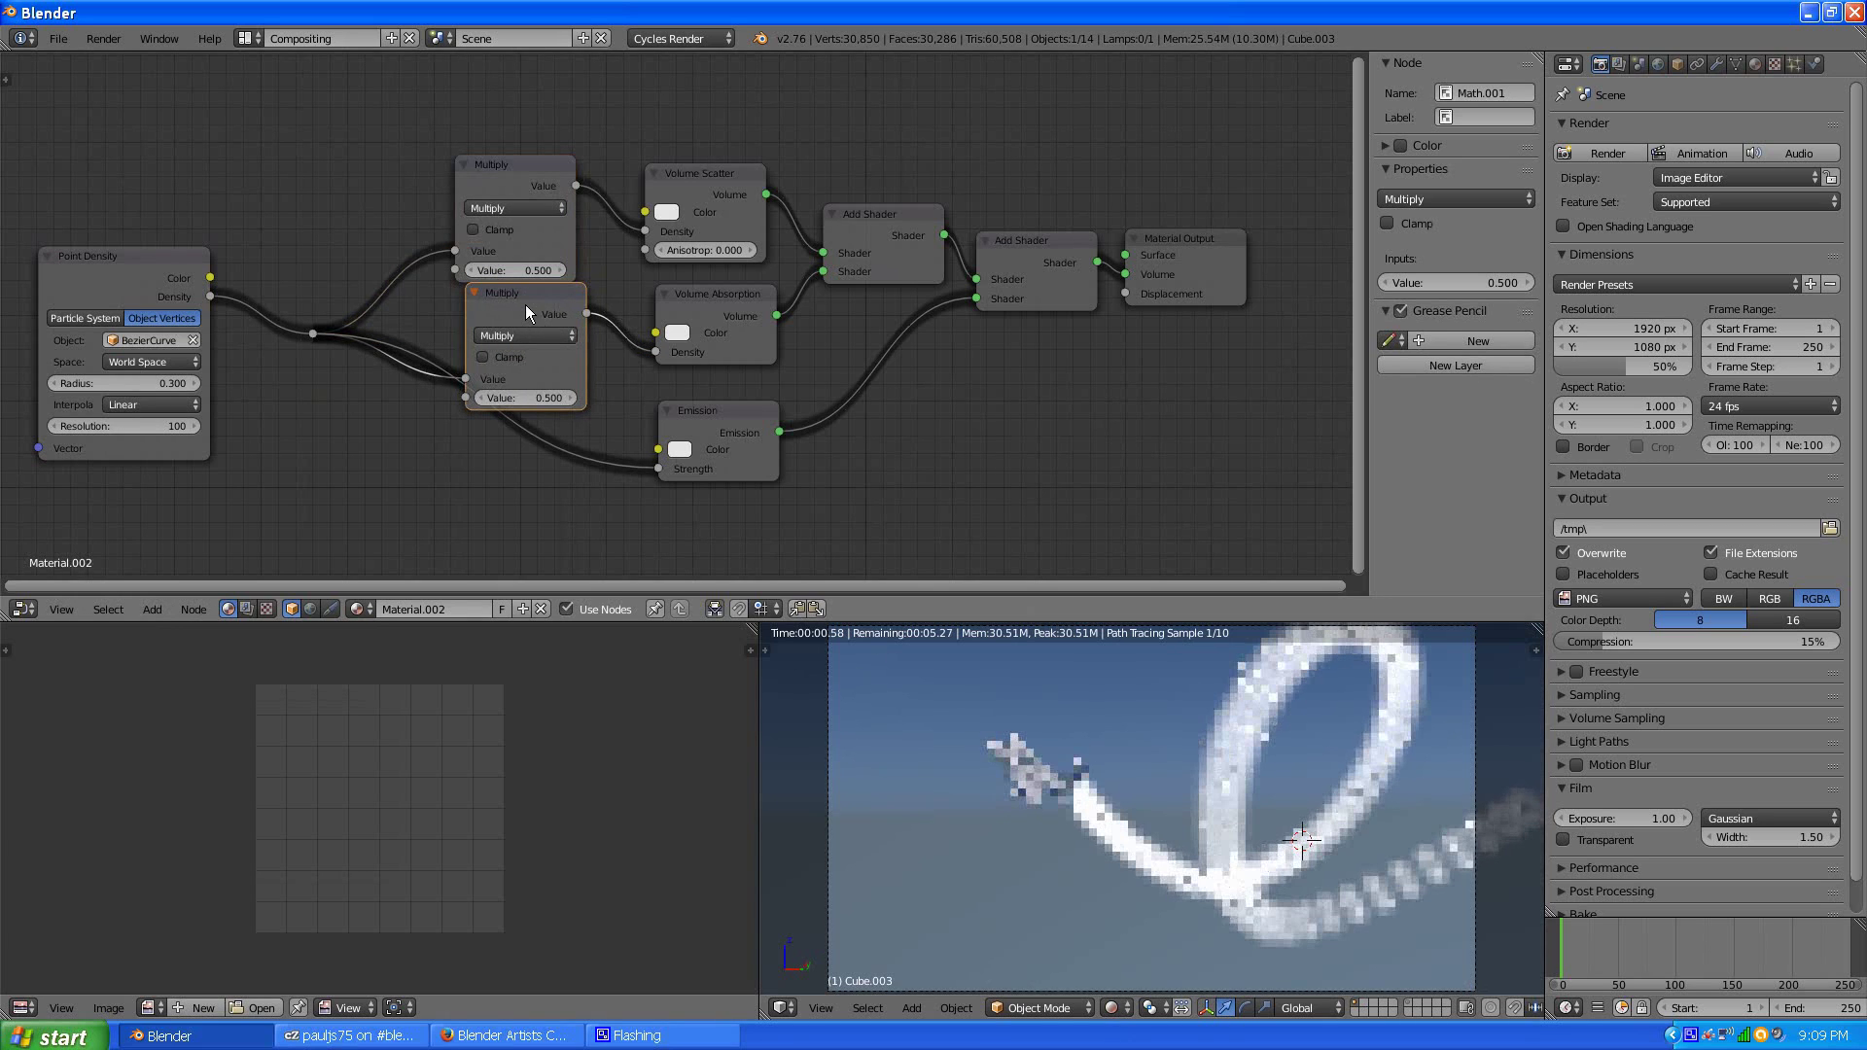
pyautogui.hotkey('shift', 'd')
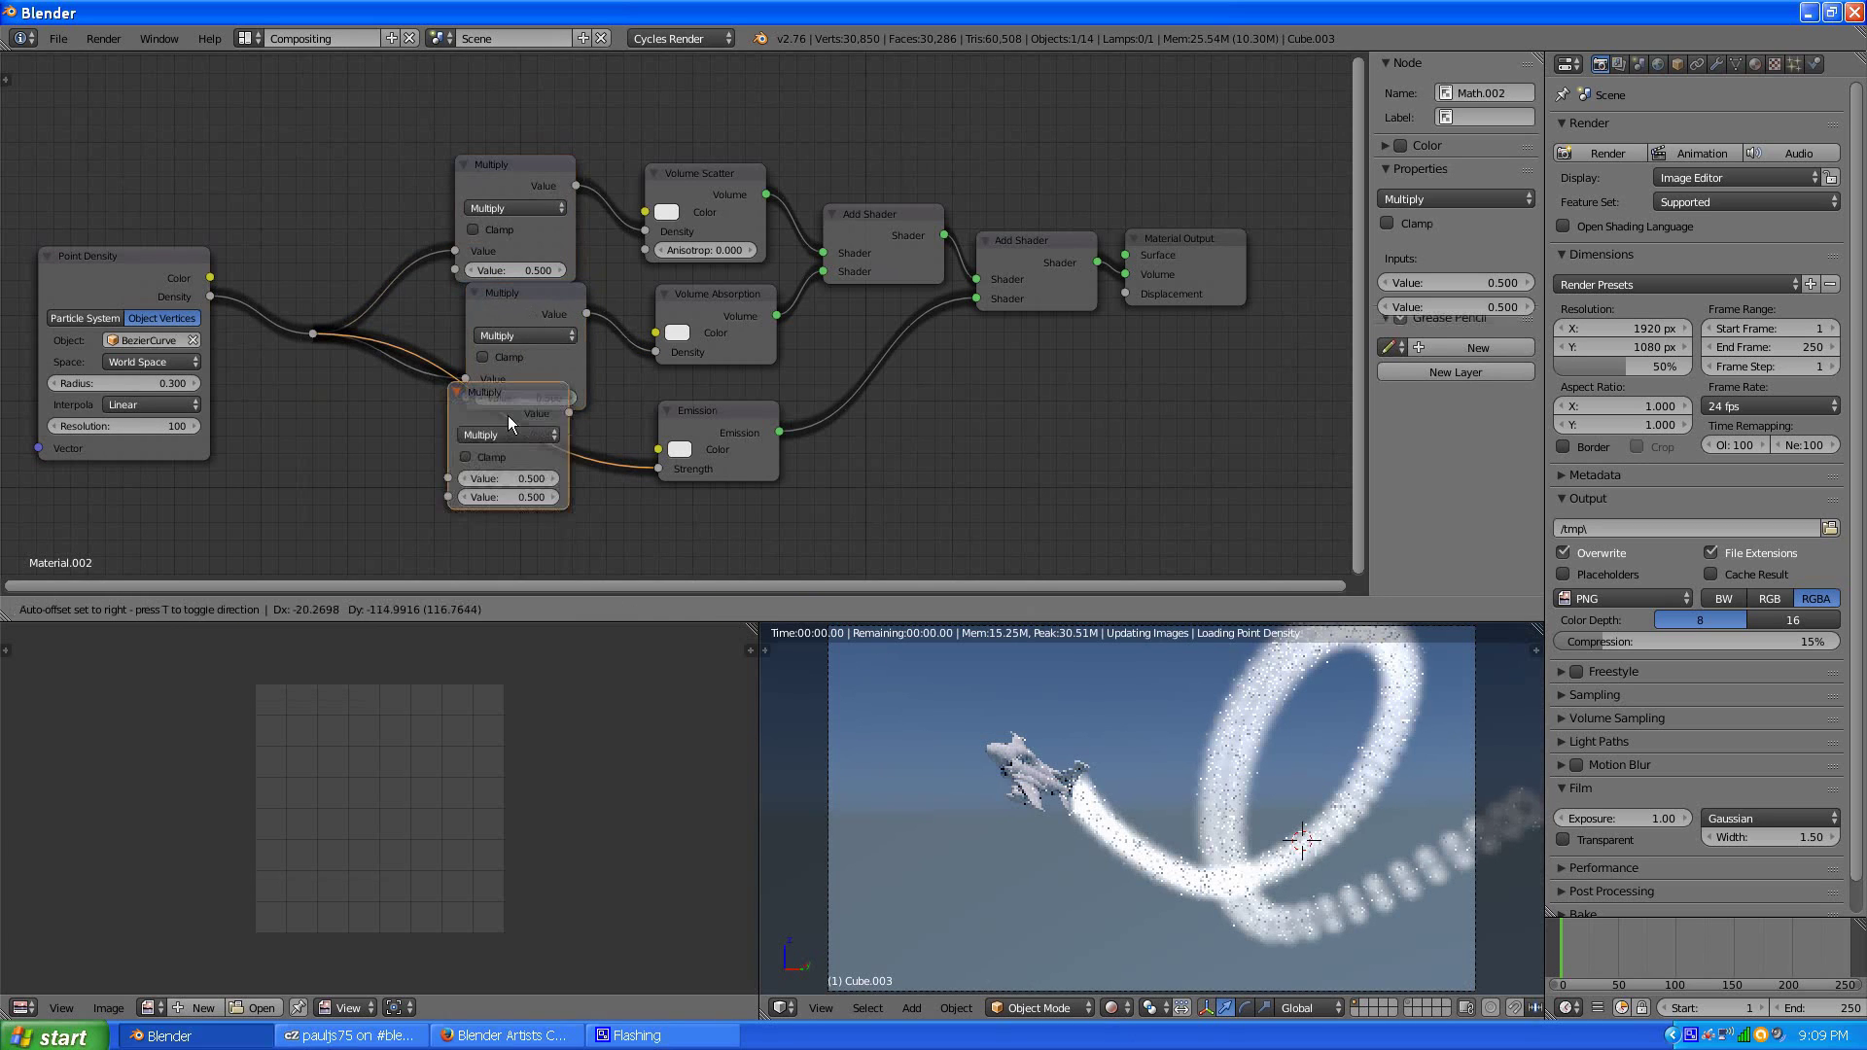
pyautogui.click(527, 439)
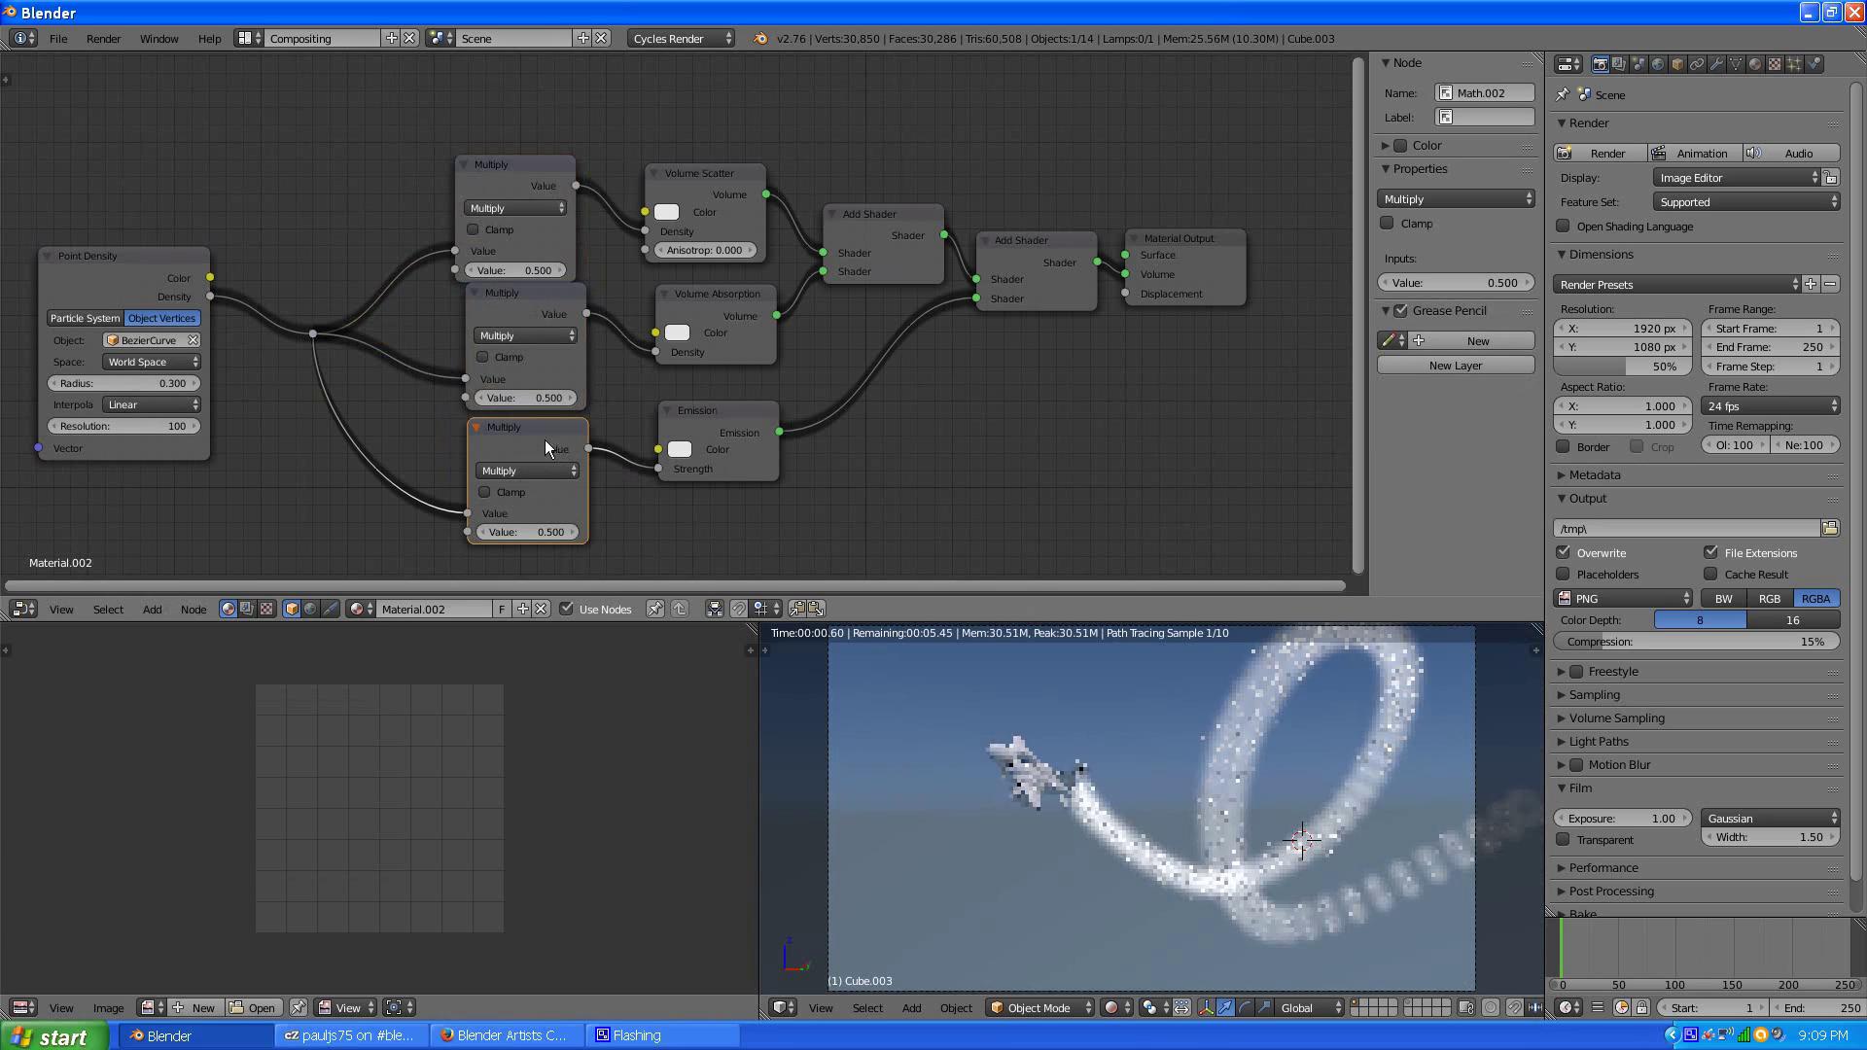
pyautogui.moveTo(545, 440); pyautogui.dragTo(551, 463)
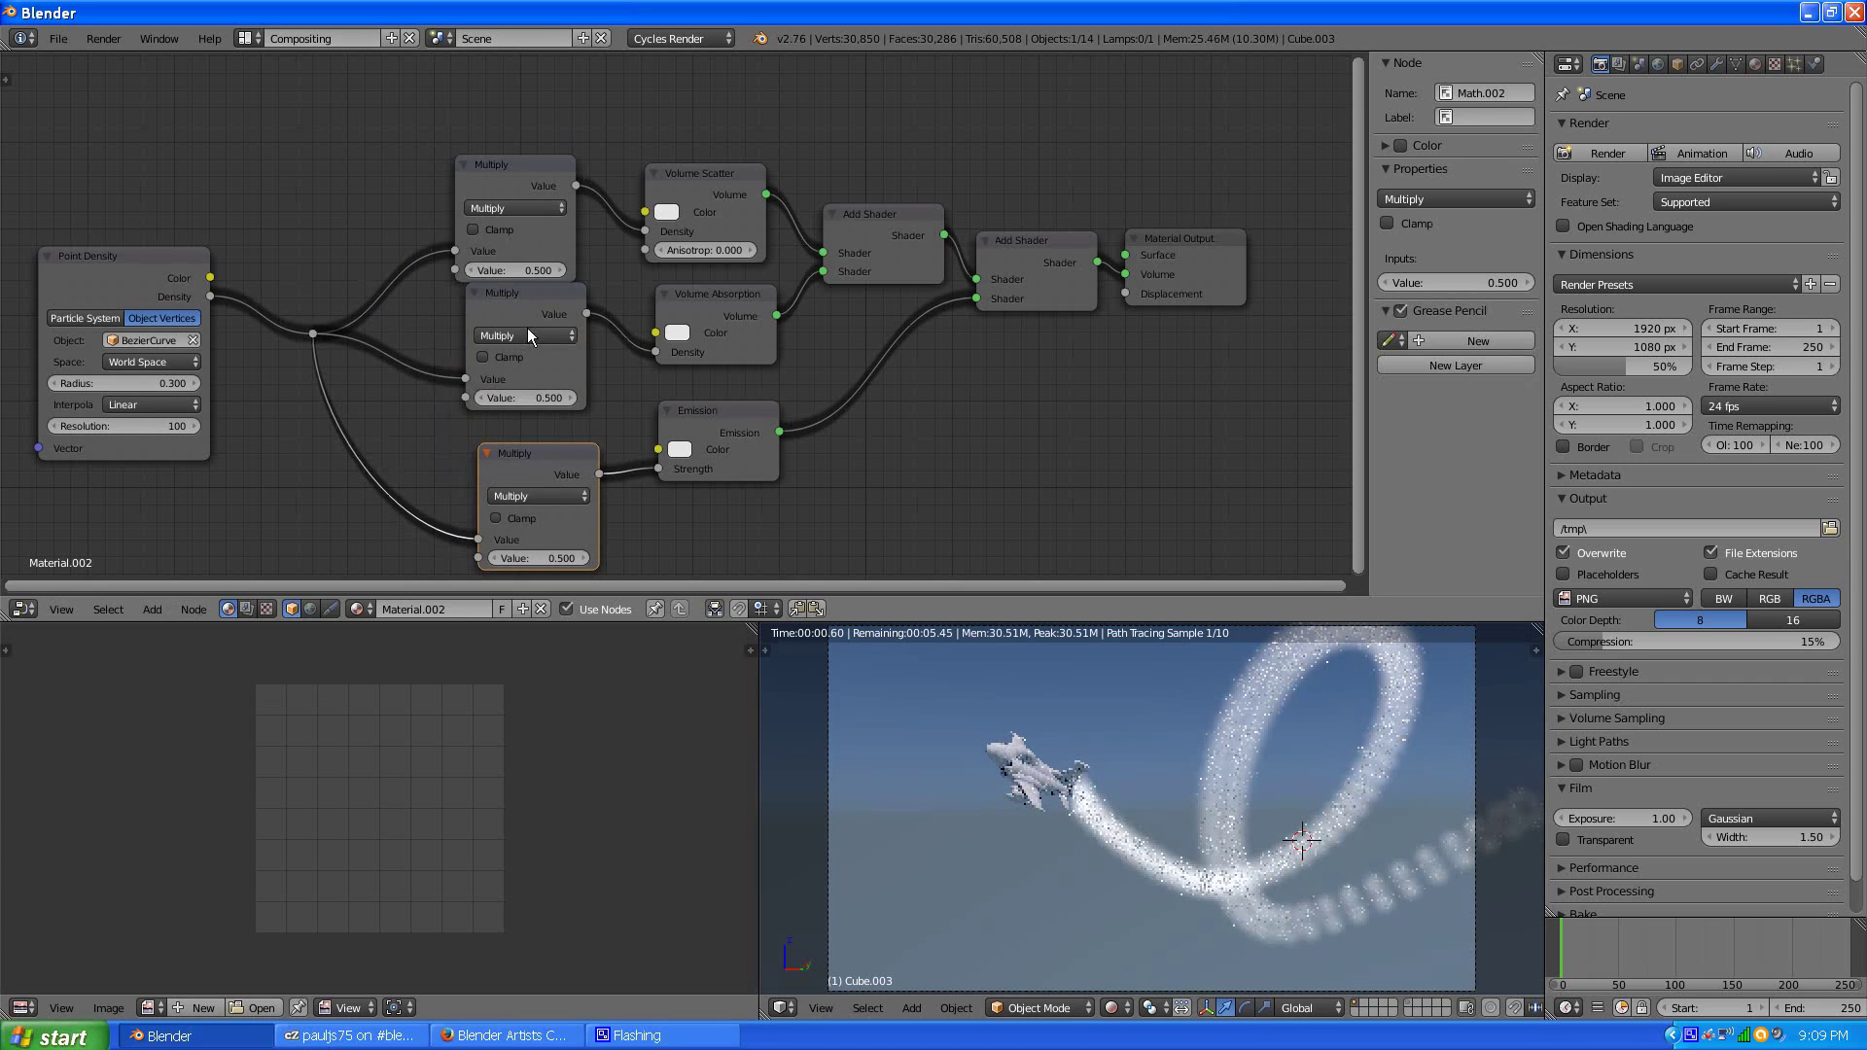
pyautogui.moveTo(527, 310); pyautogui.dragTo(522, 331)
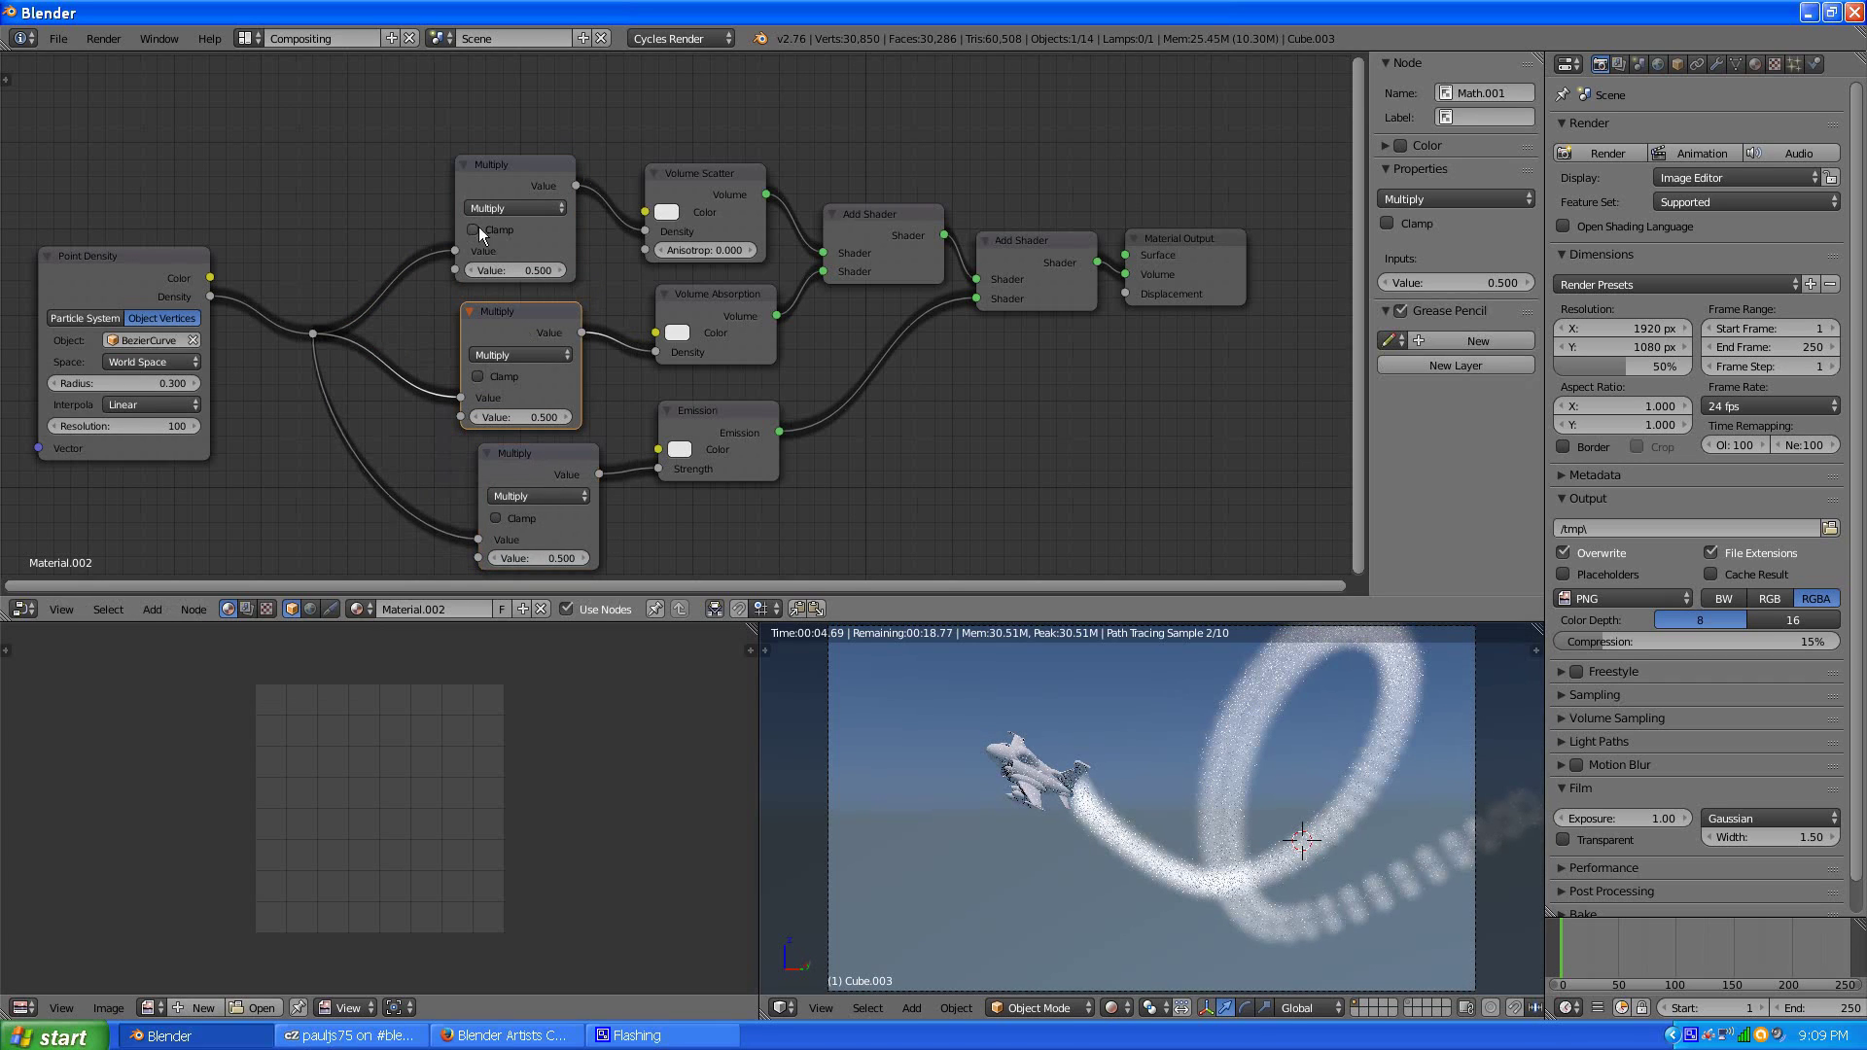
pyautogui.scroll(2, 817, 330)
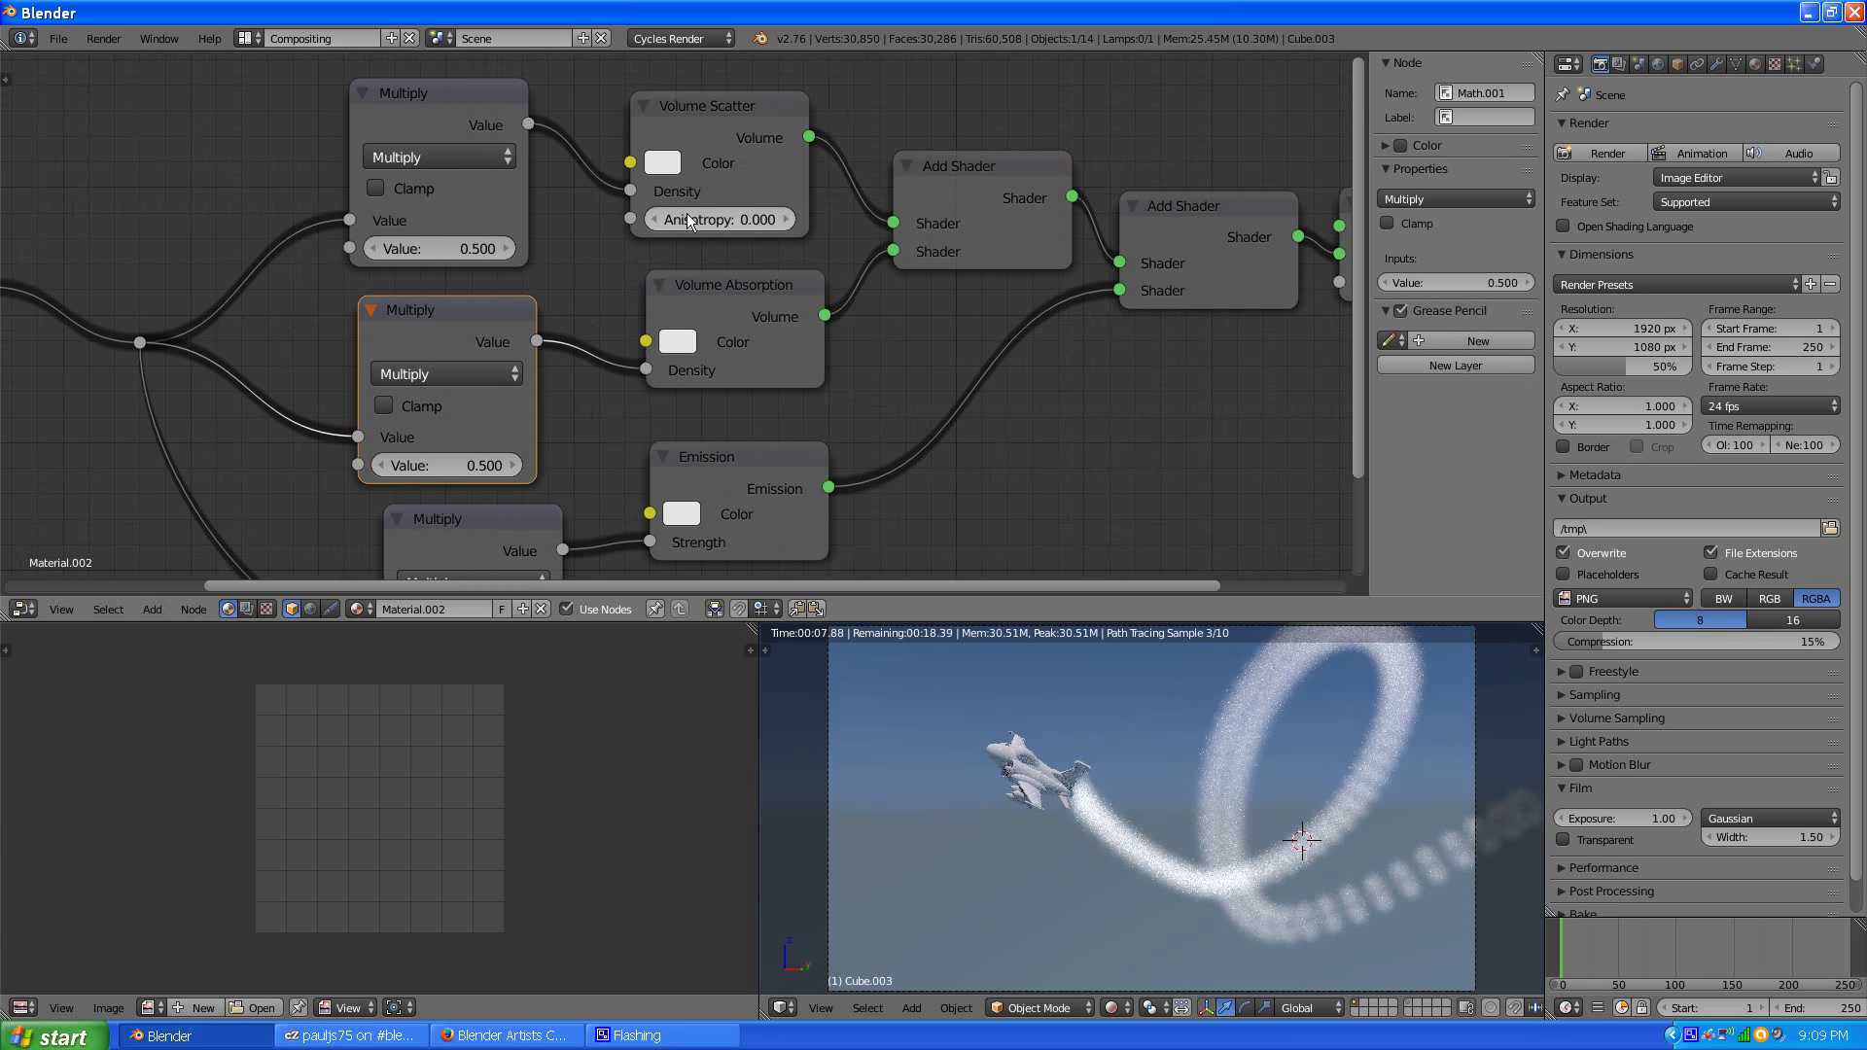
# - Set the Volume Scatter node's anisotropy to -0.75
pyautogui.scroll(-2, 706, 282)
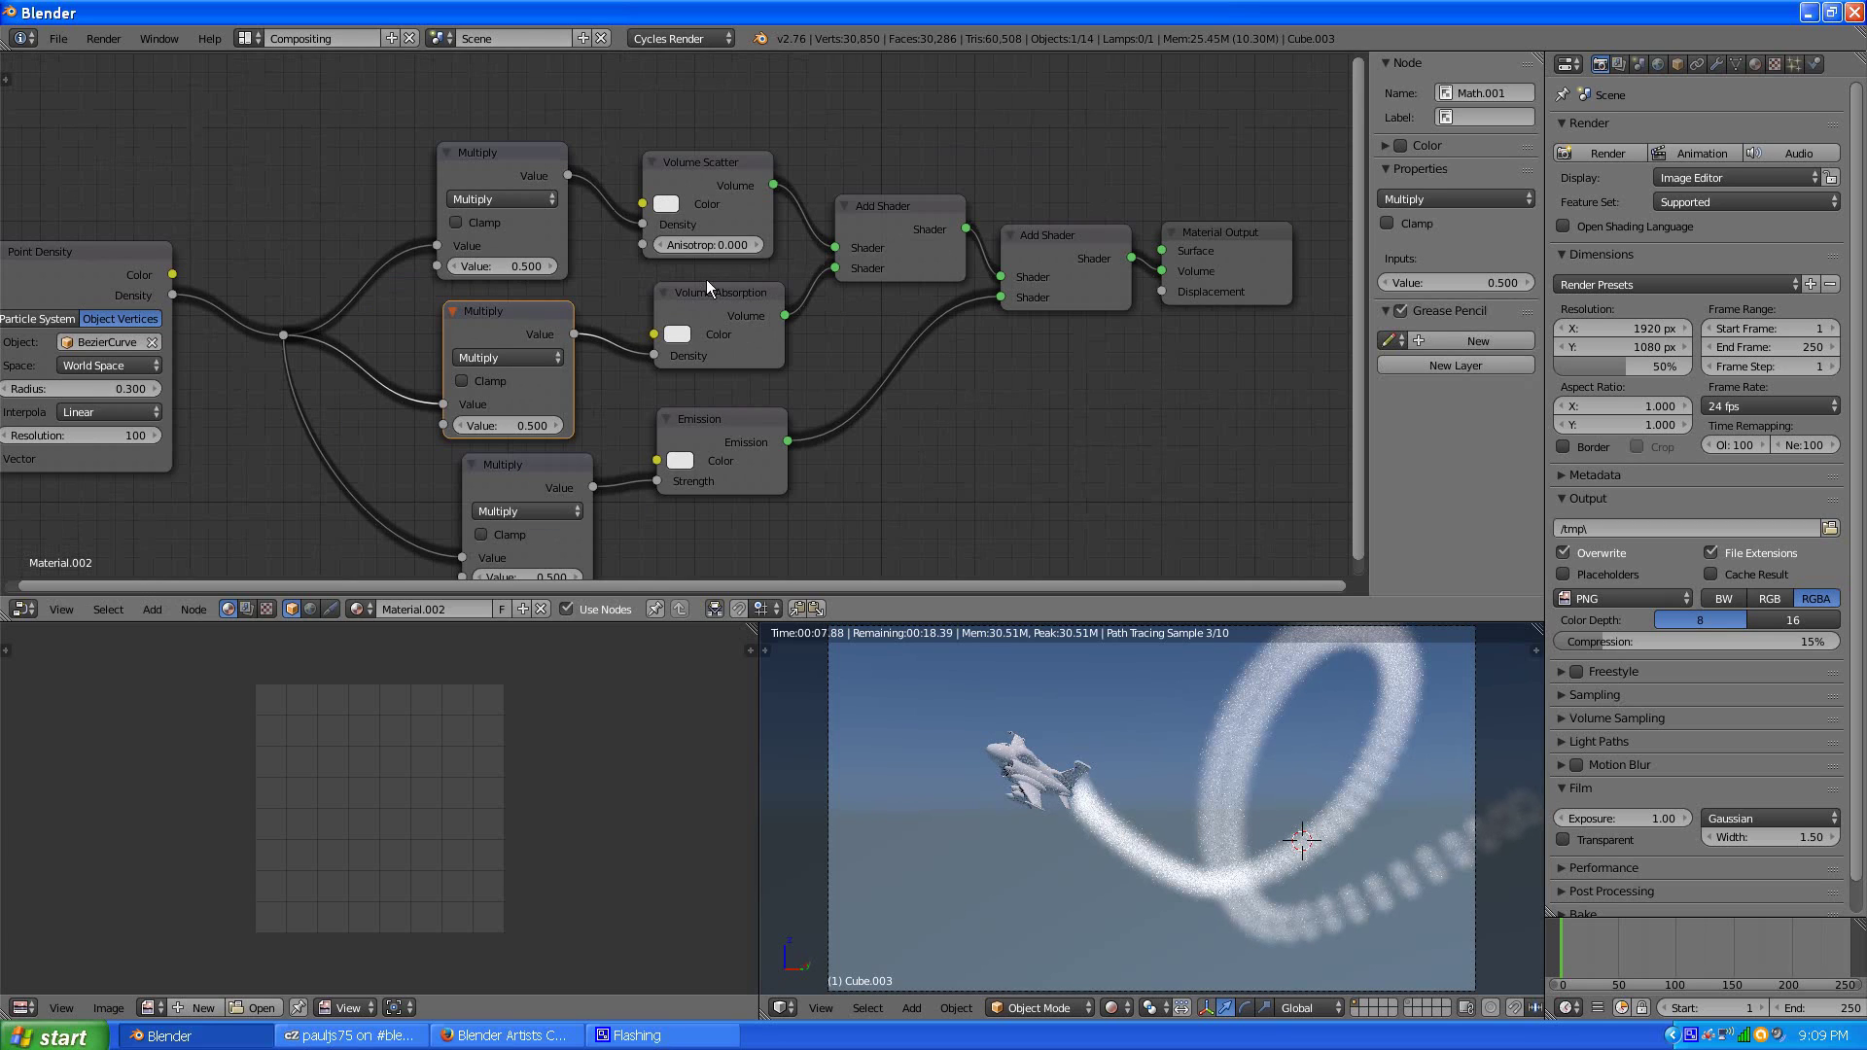
pyautogui.scroll(1, 700, 271)
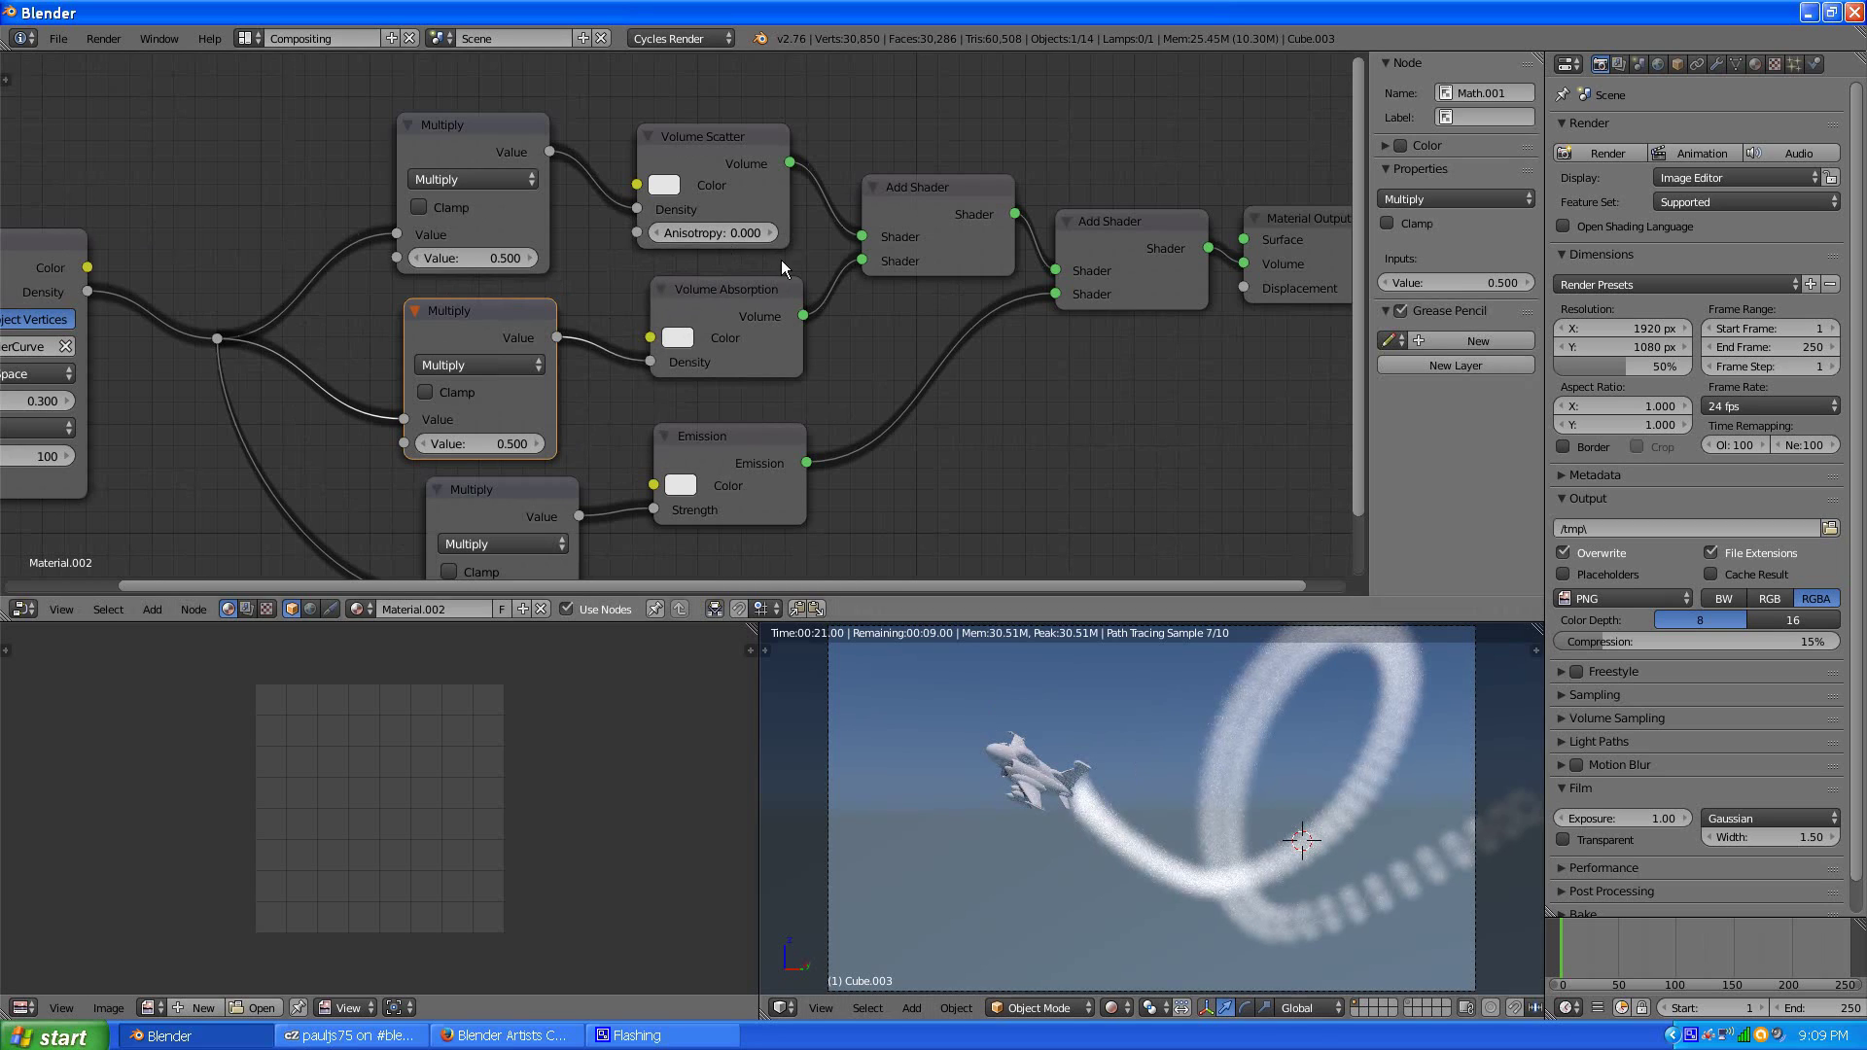
pyautogui.click(715, 232)
pyautogui.write('-0.75')
pyautogui.press('Return')
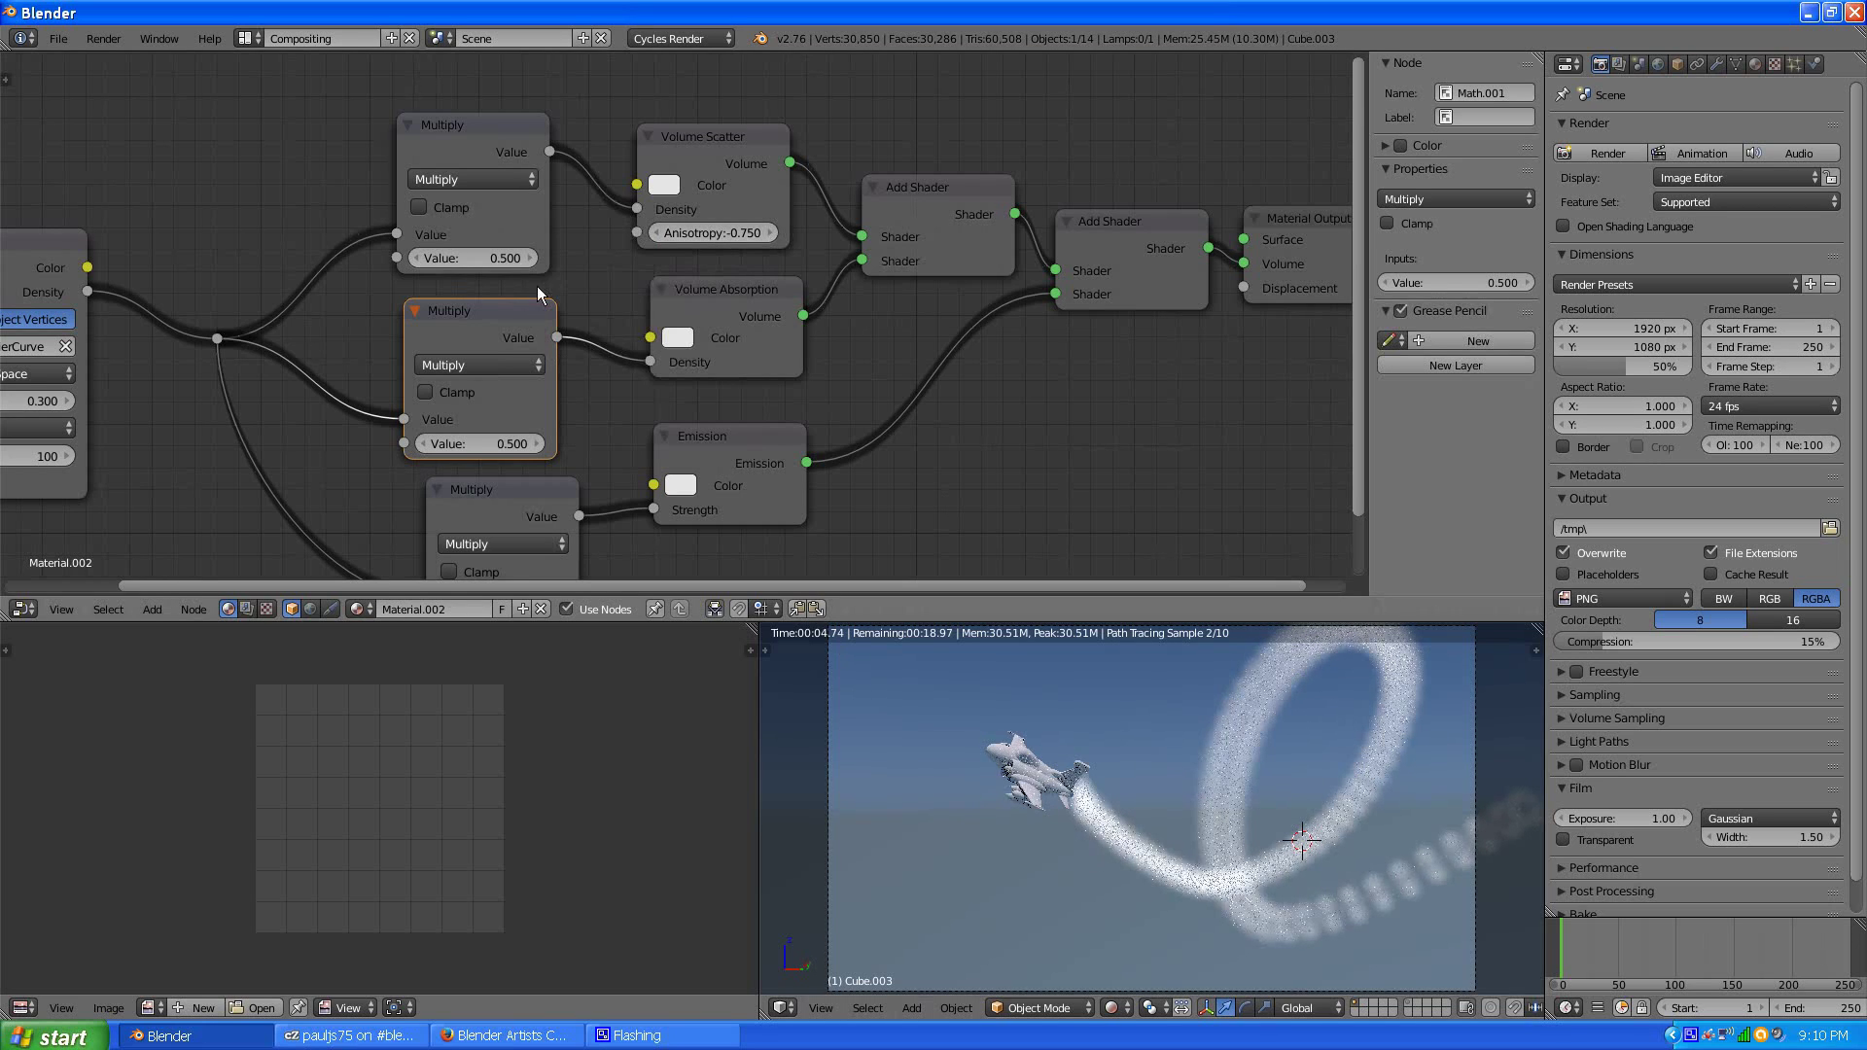
# - Set the value of the Multiply node feeding the Volume Scatter density to 0.85
pyautogui.click(481, 253)
pyautogui.press('BackSpace')
pyautogui.press('Return')
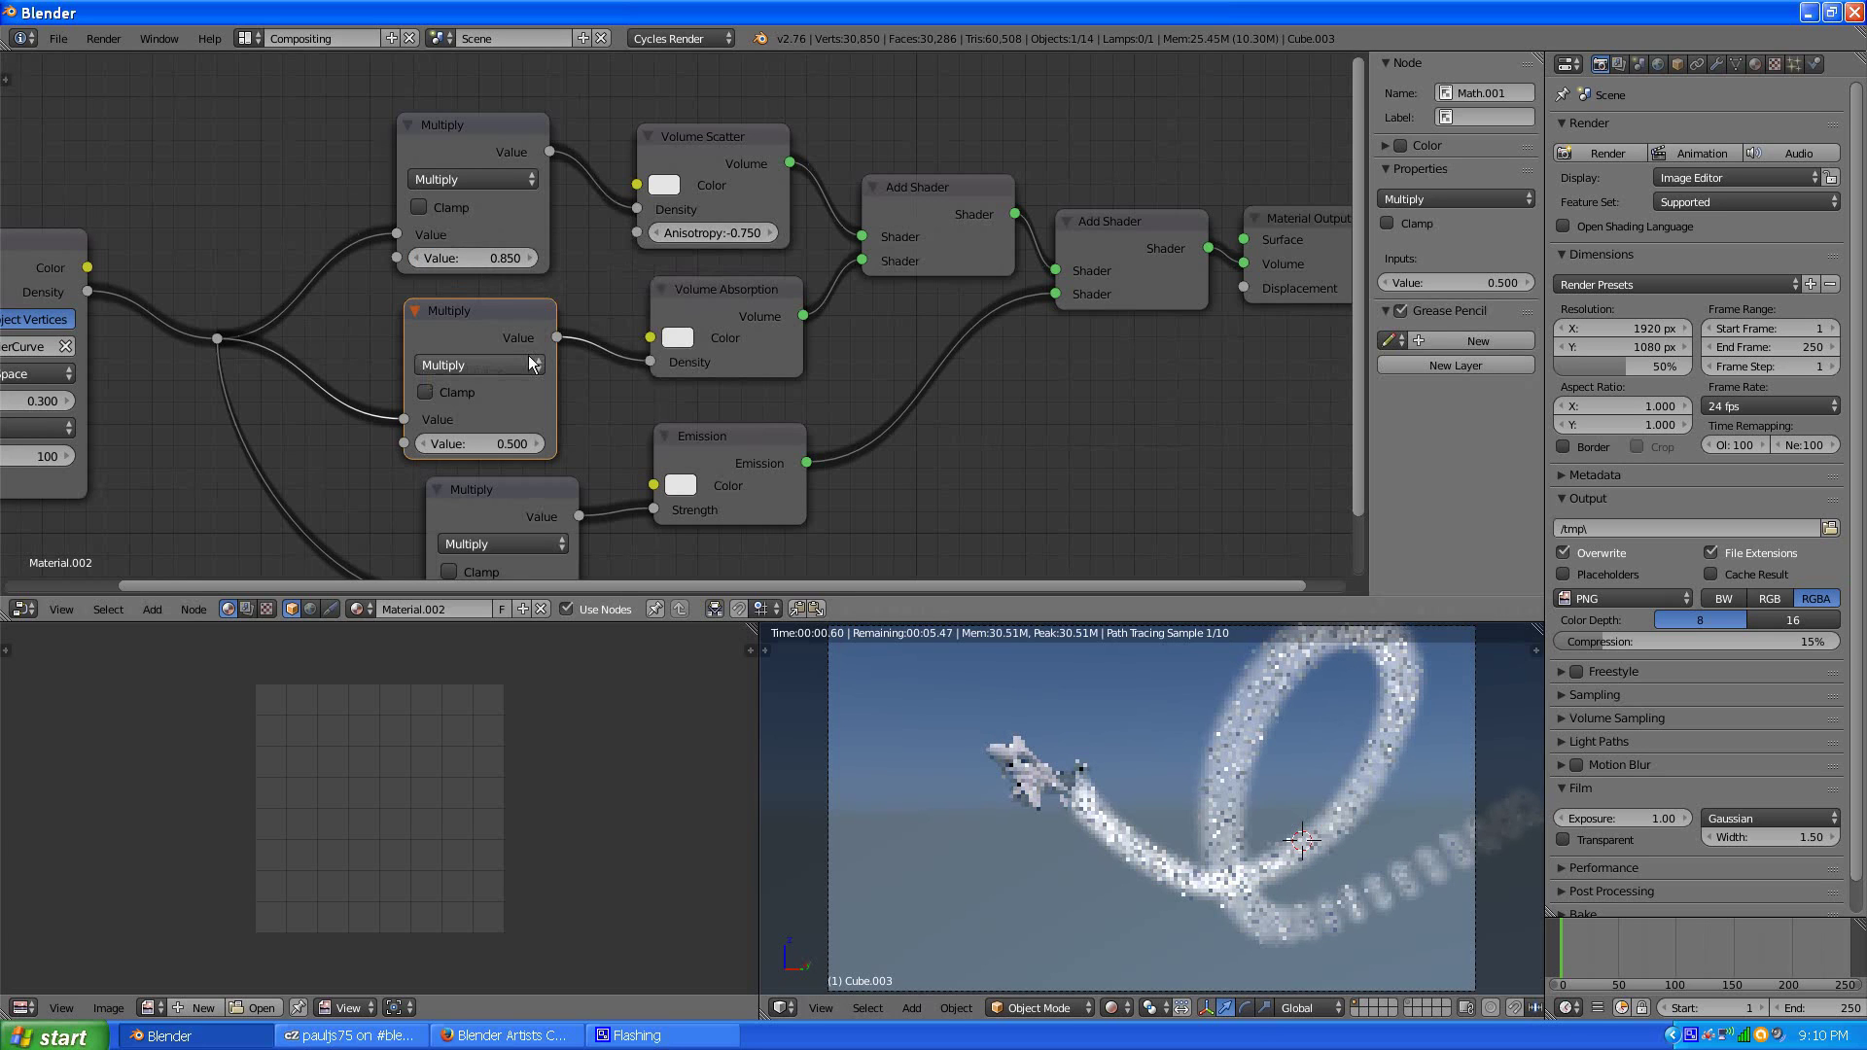
# - Move the Multiply node feeding the Emission strength slightly farther from the Emission node
pyautogui.scroll(-1, 534, 359)
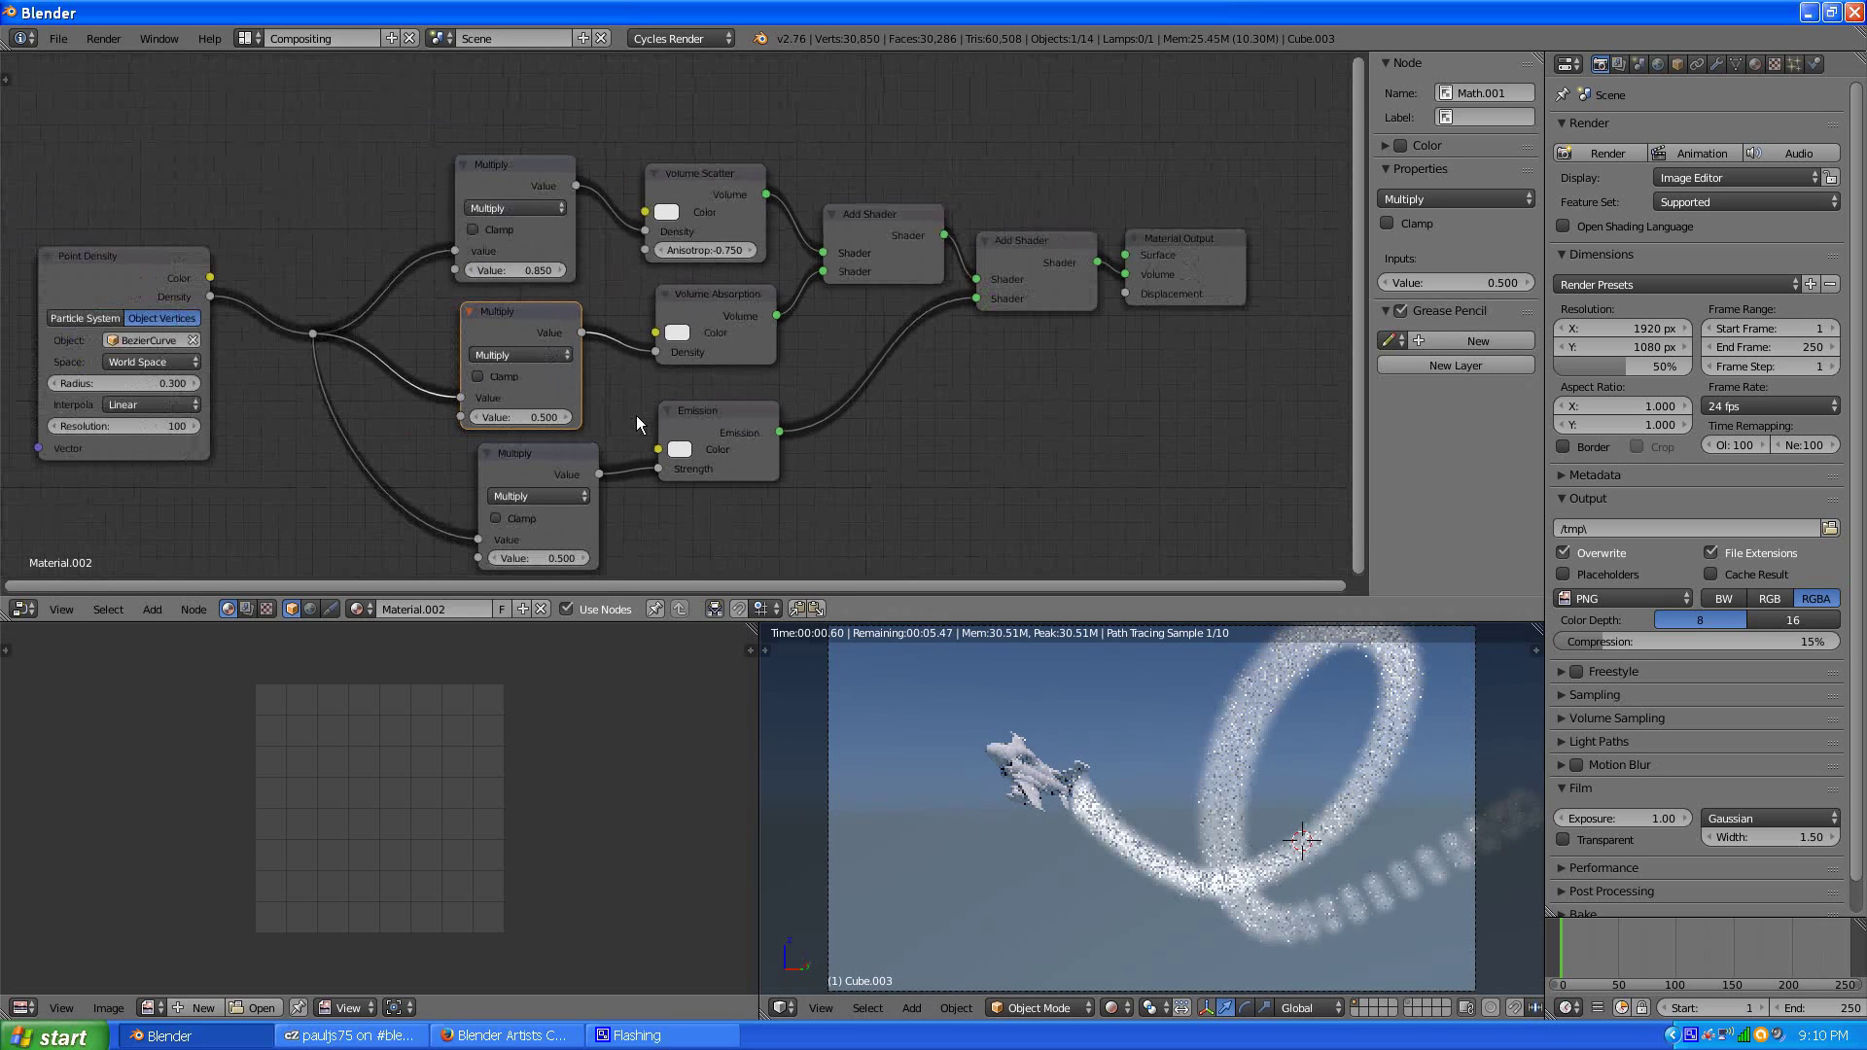
pyautogui.moveTo(636, 417); pyautogui.dragTo(660, 294, button='middle')
pyautogui.scroll(2, 659, 294)
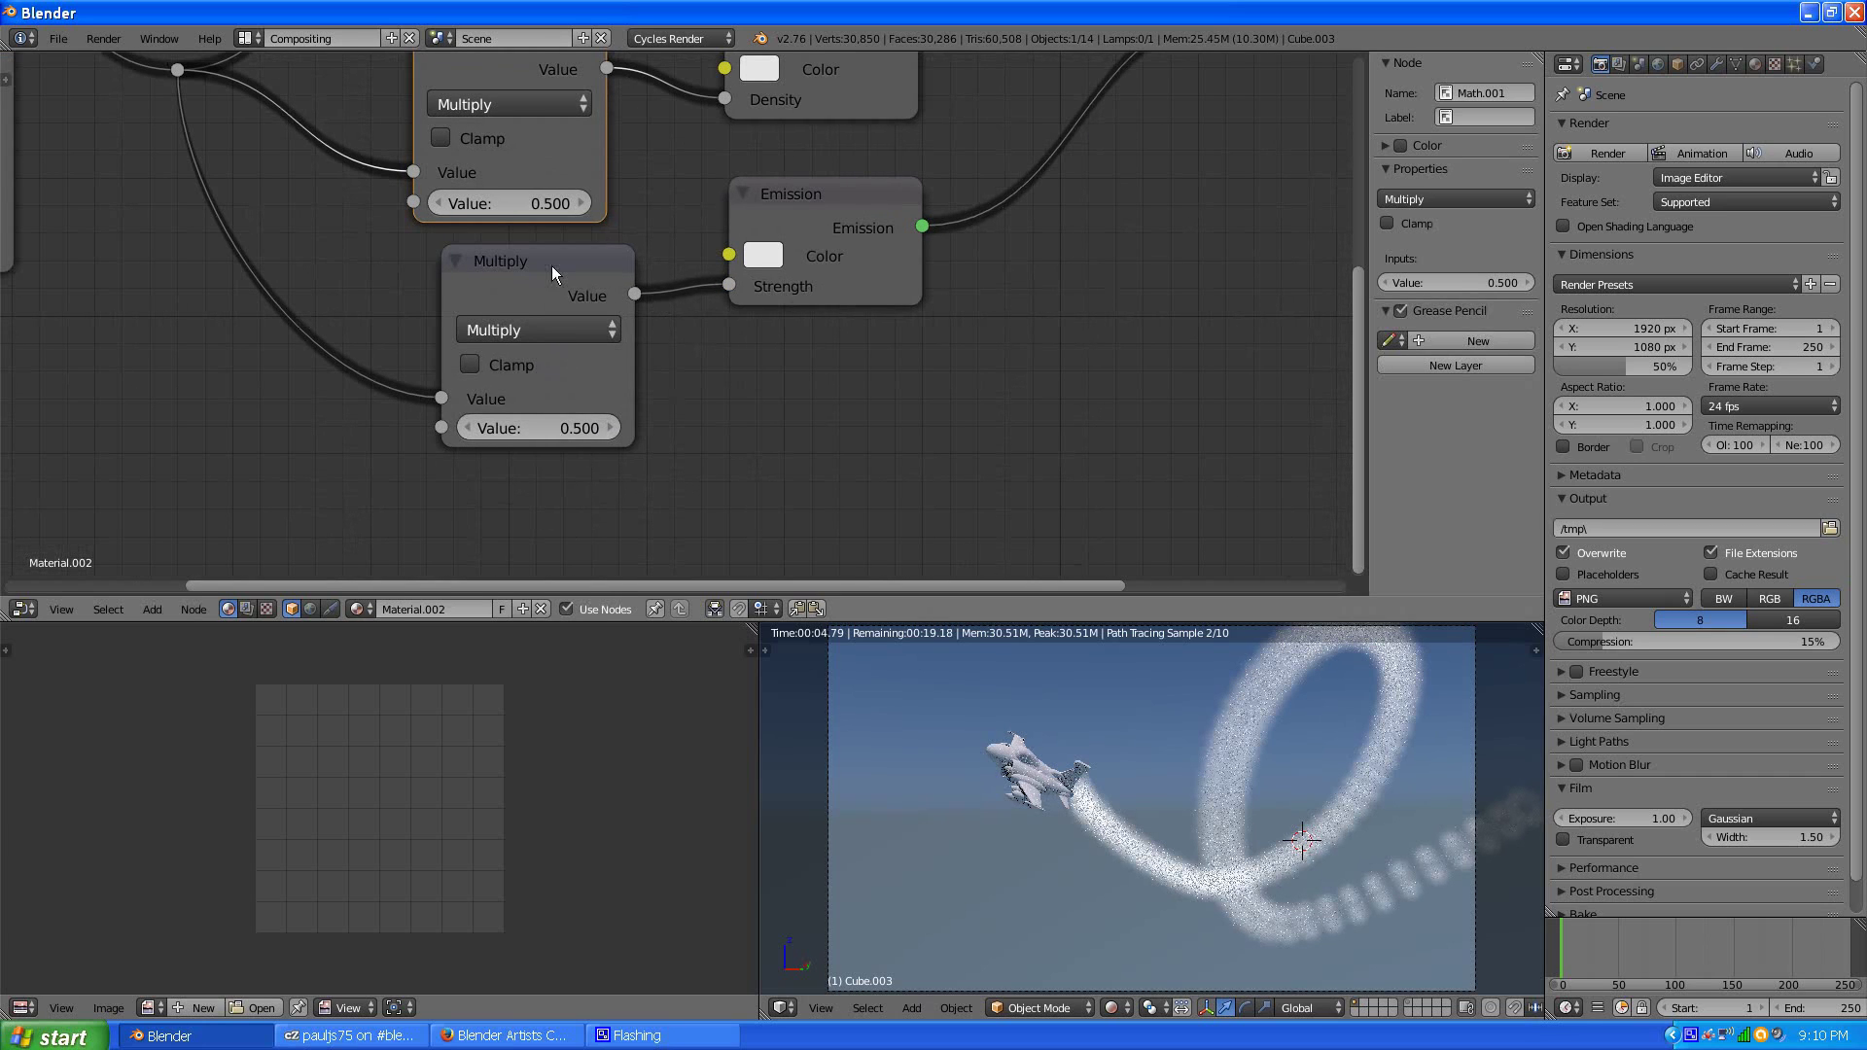
pyautogui.moveTo(552, 265); pyautogui.dragTo(528, 282)
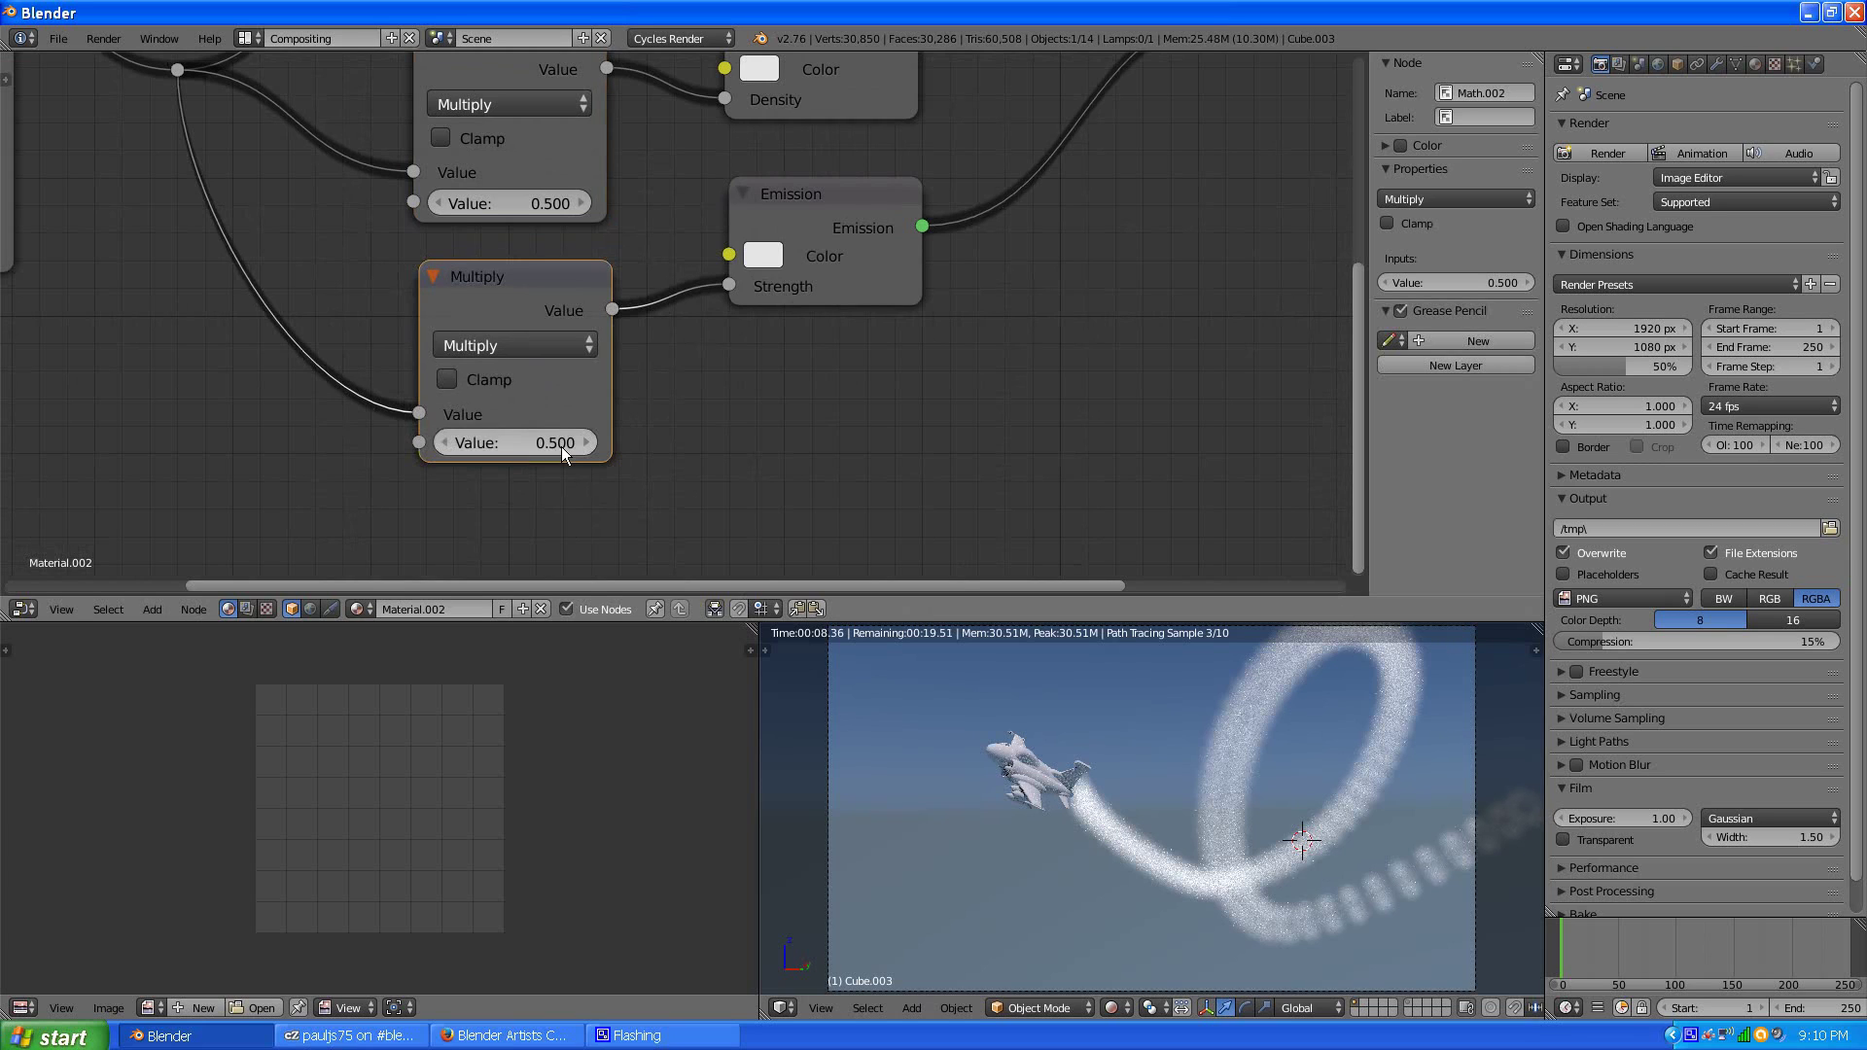
# - Set the value of the Multiply node feeding the Emission strength to 0.015
pyautogui.moveTo(562, 446); pyautogui.dragTo(568, 439)
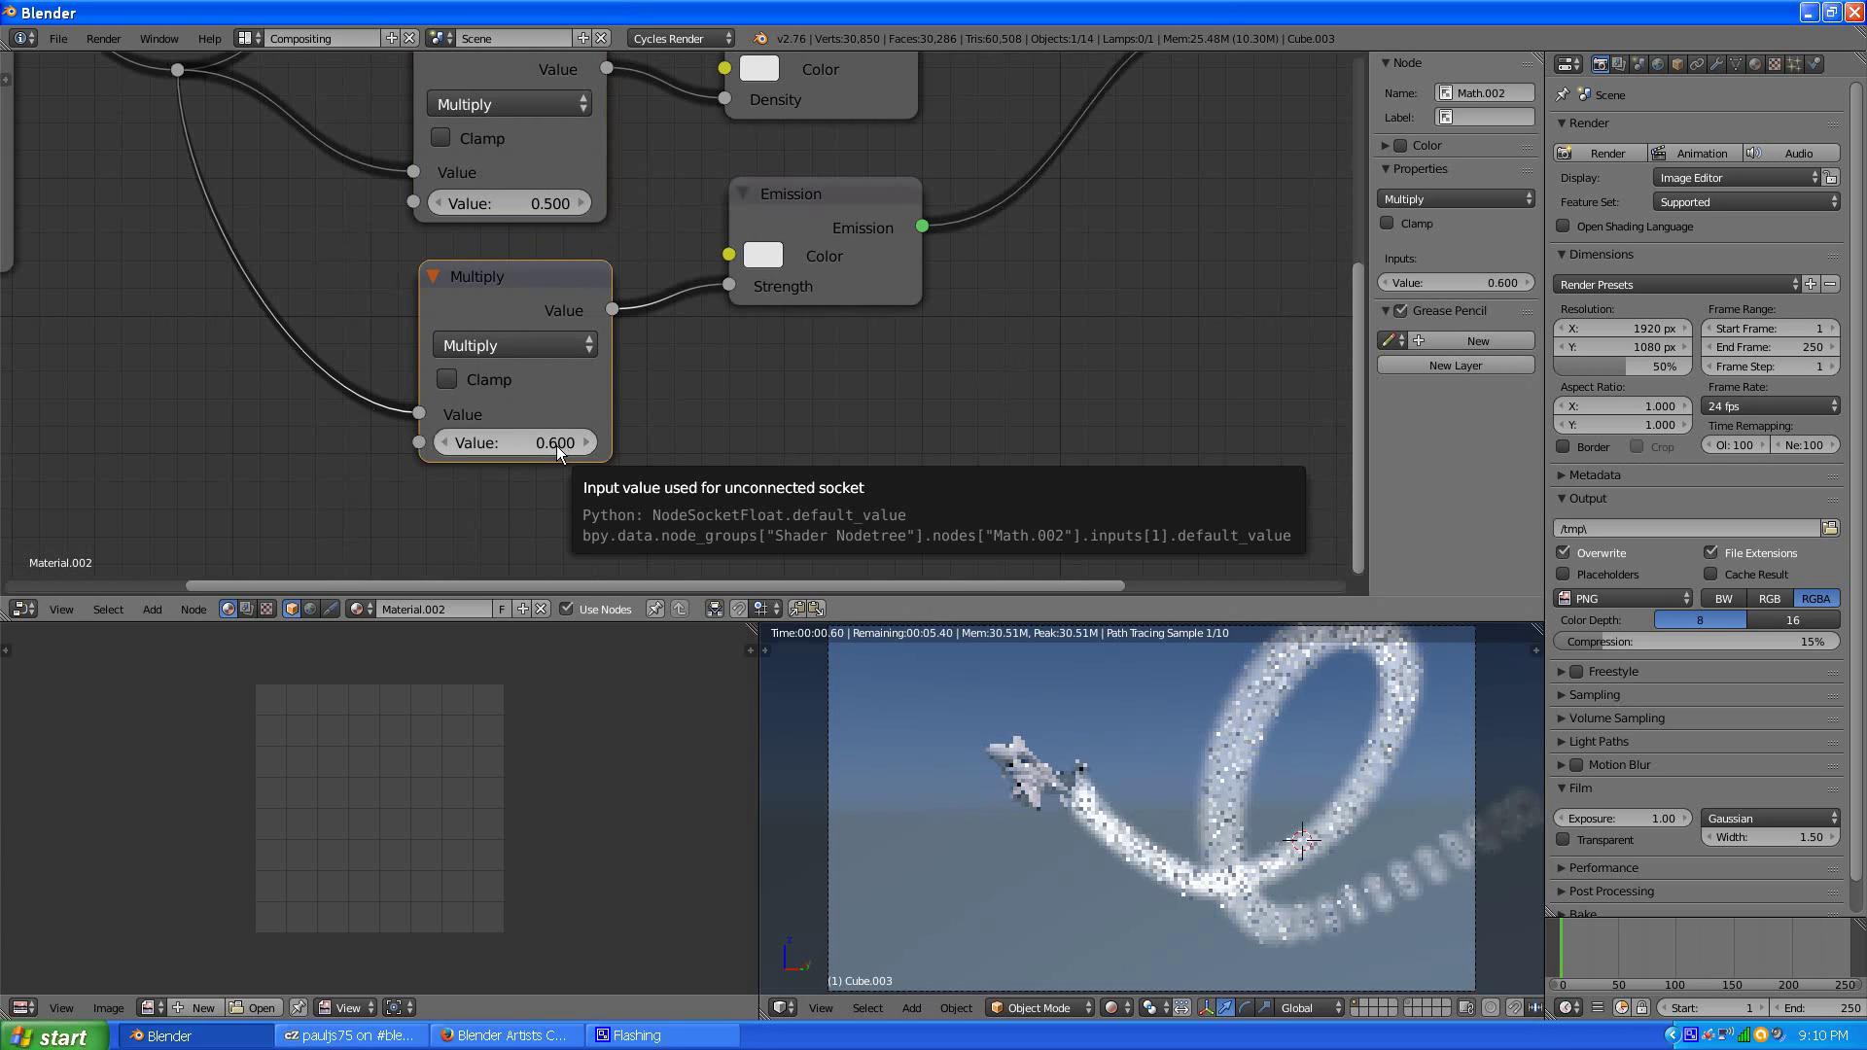
pyautogui.click(550, 444)
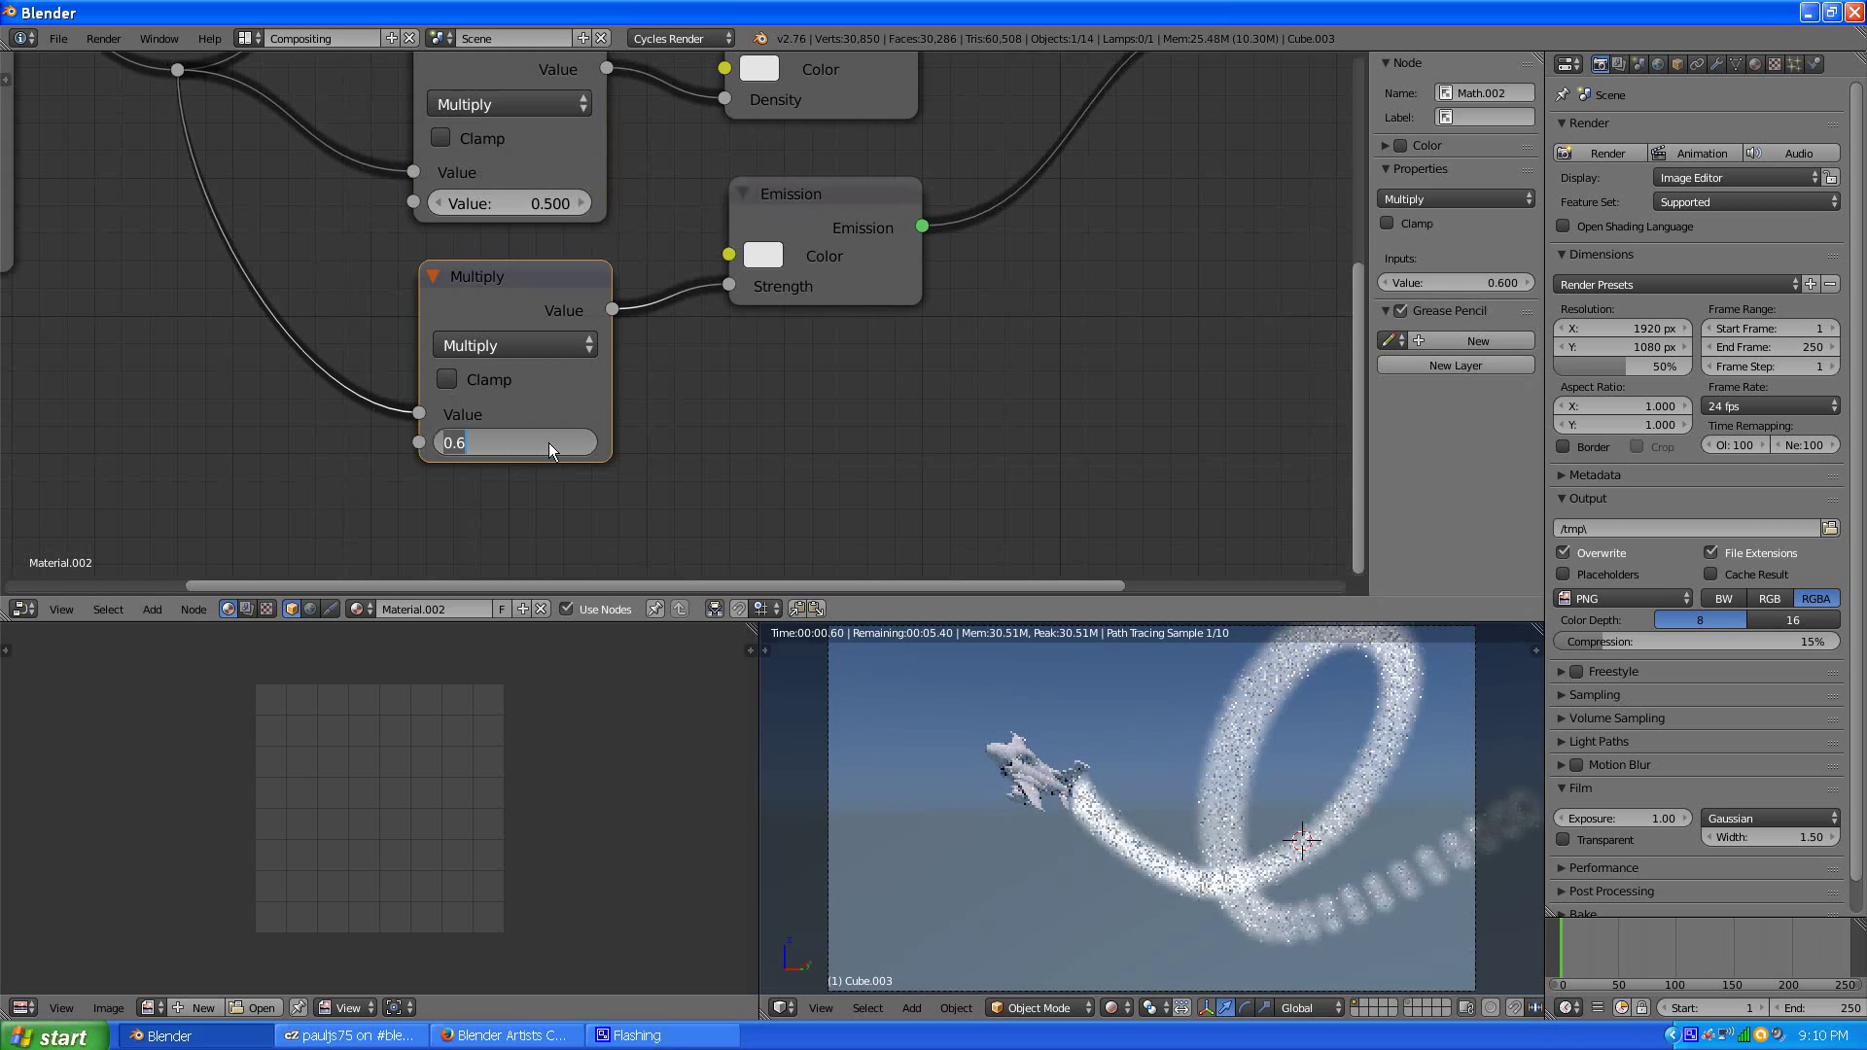
pyautogui.write('.0')
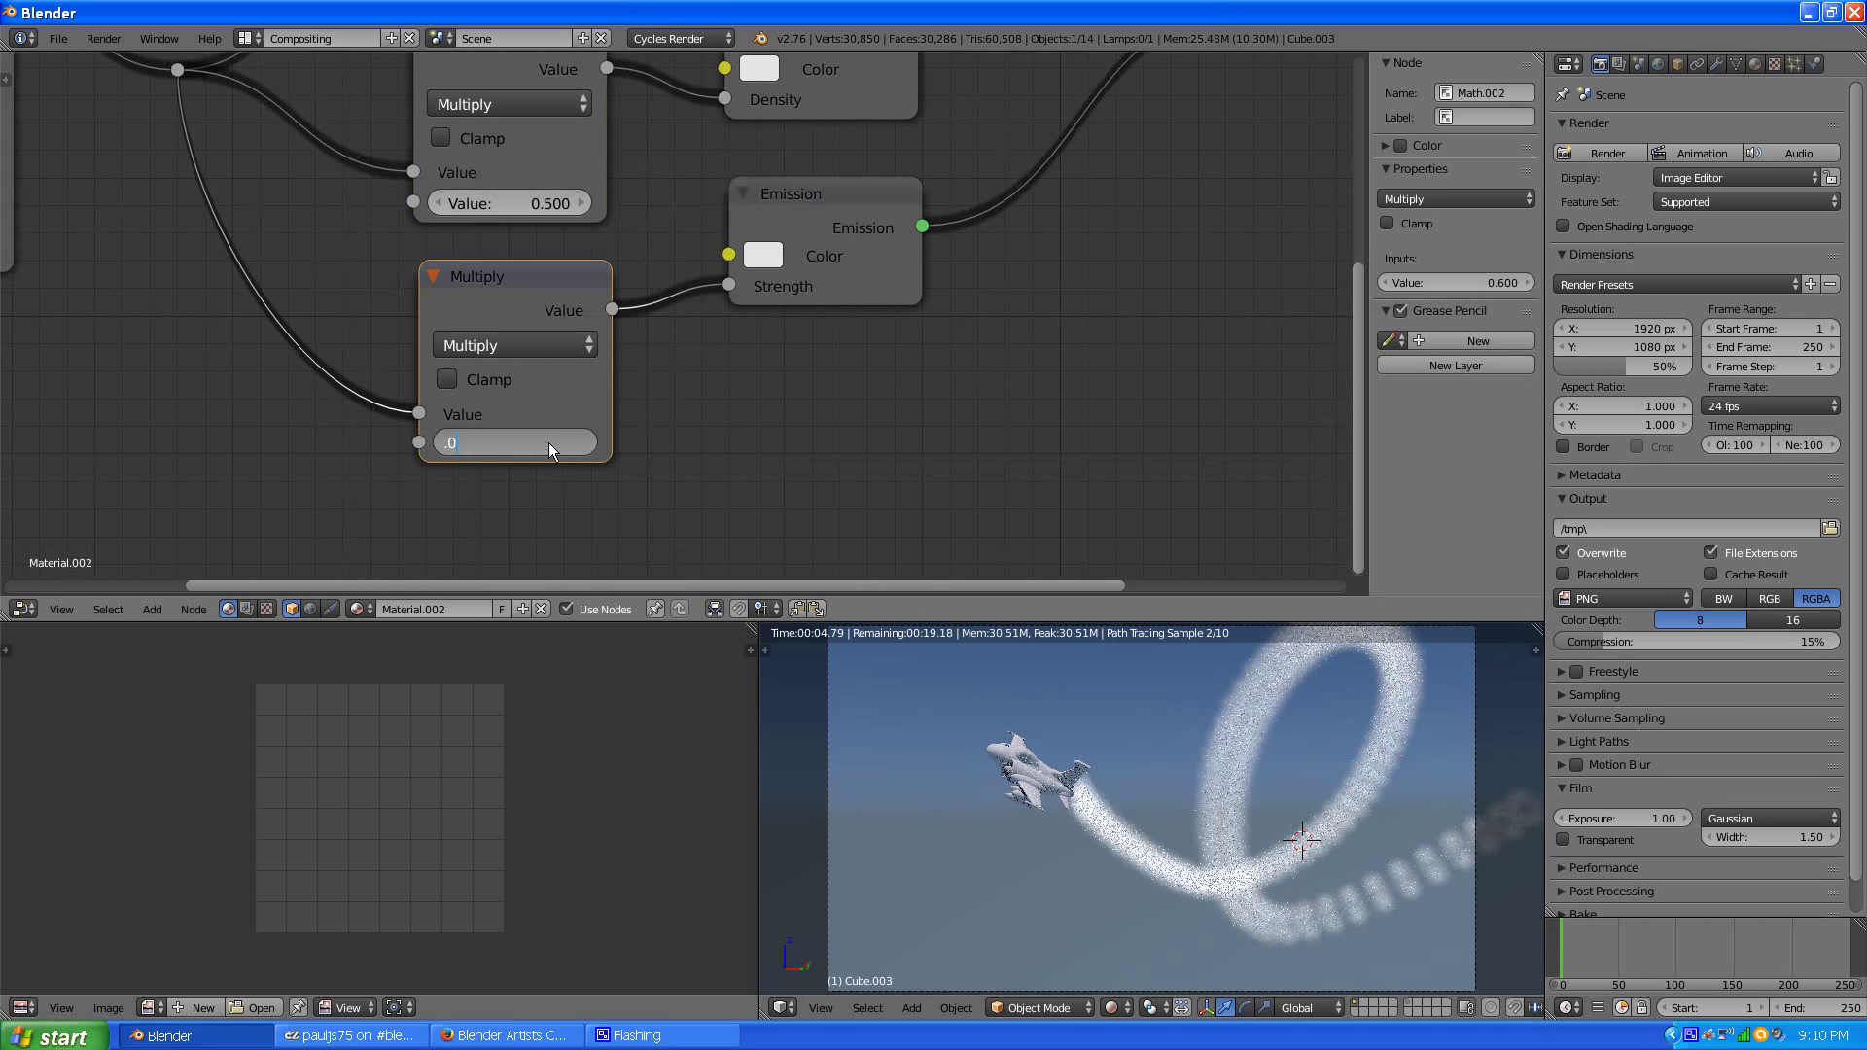
pyautogui.write('15')
pyautogui.press('Return')
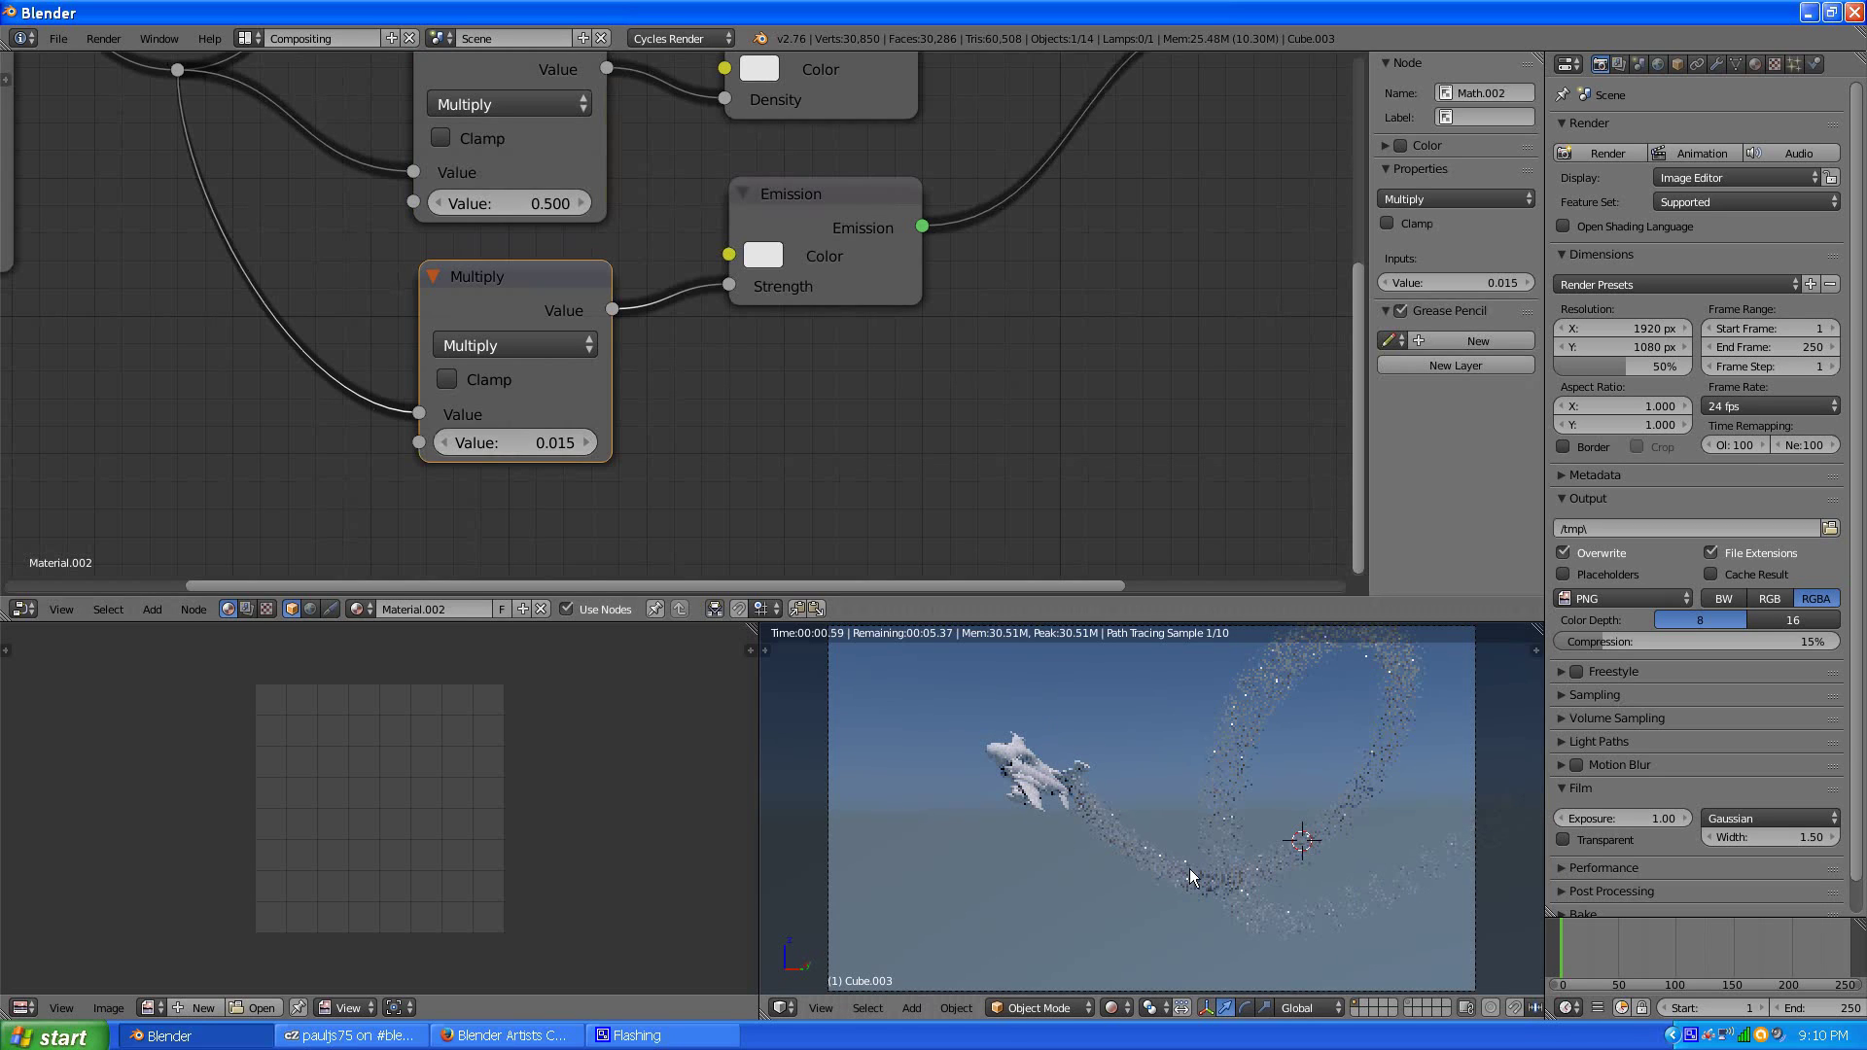
# - Set the value of the Multiply node feeding the Emission strength to 0.02
pyautogui.click(559, 442)
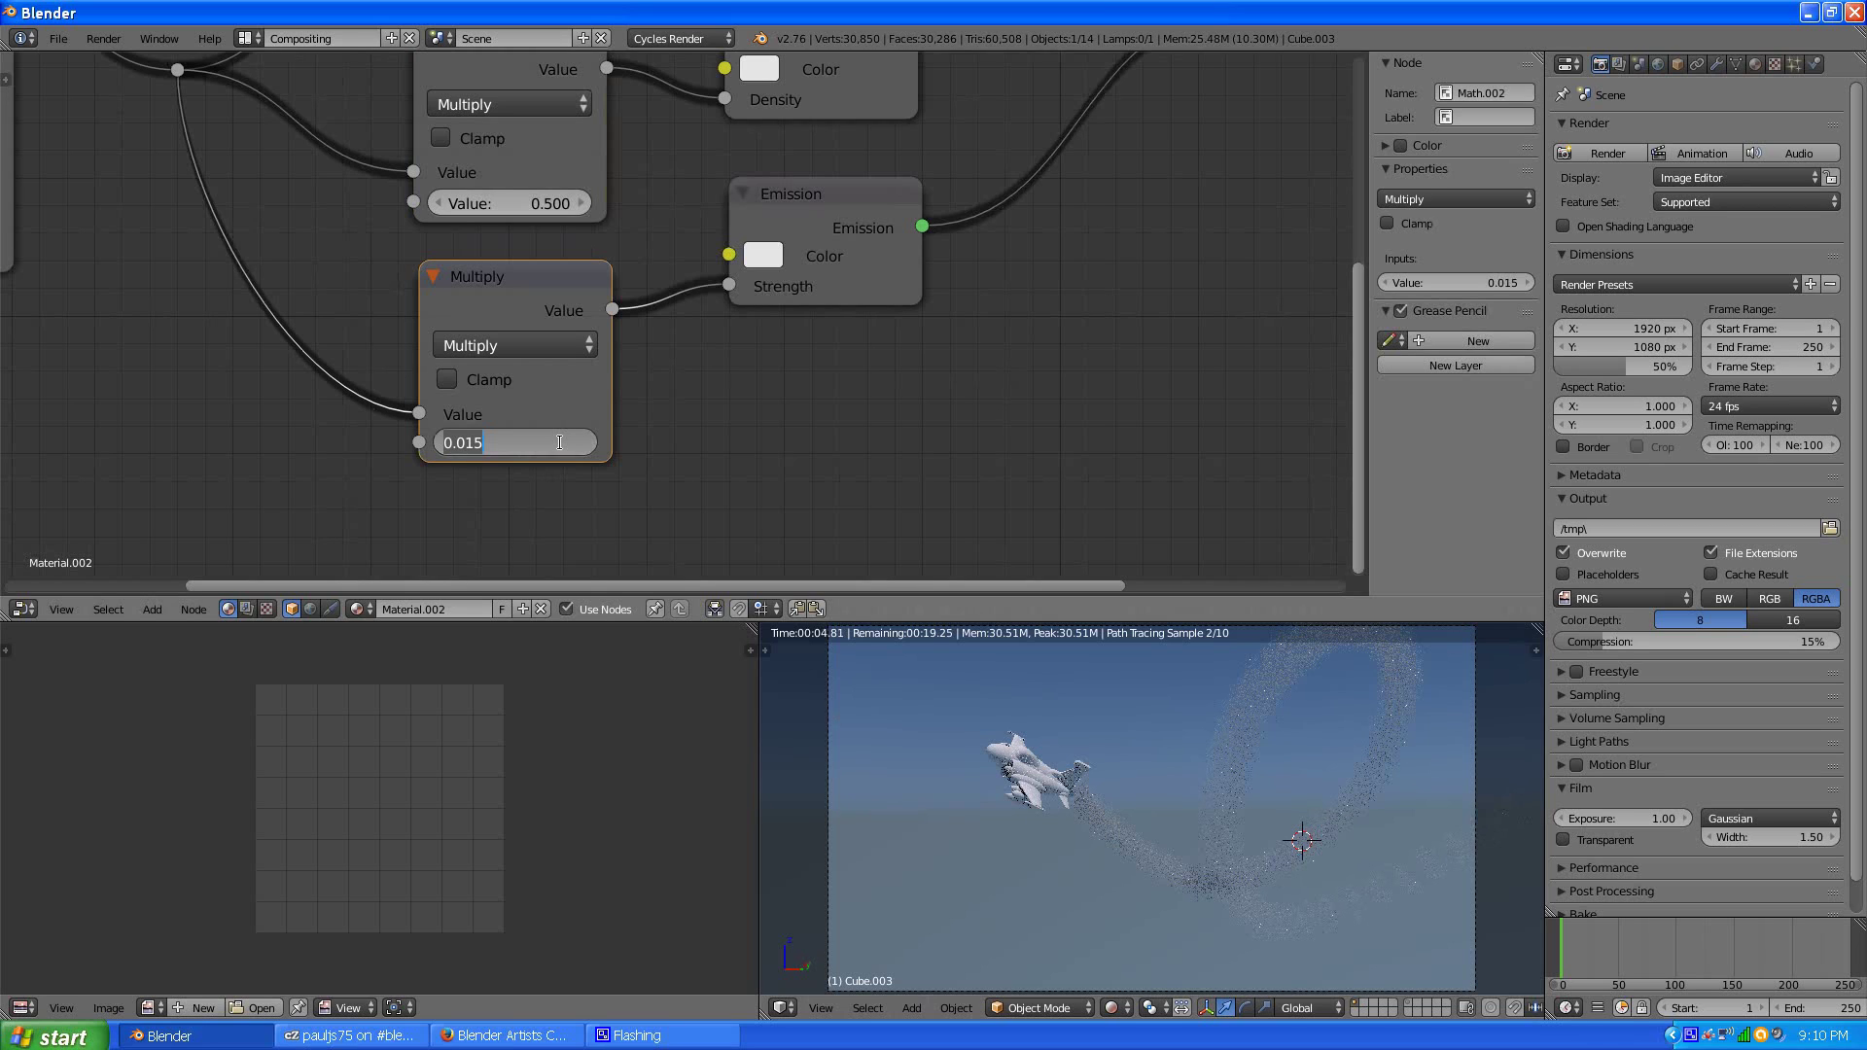
pyautogui.write('.02')
pyautogui.press('Return')
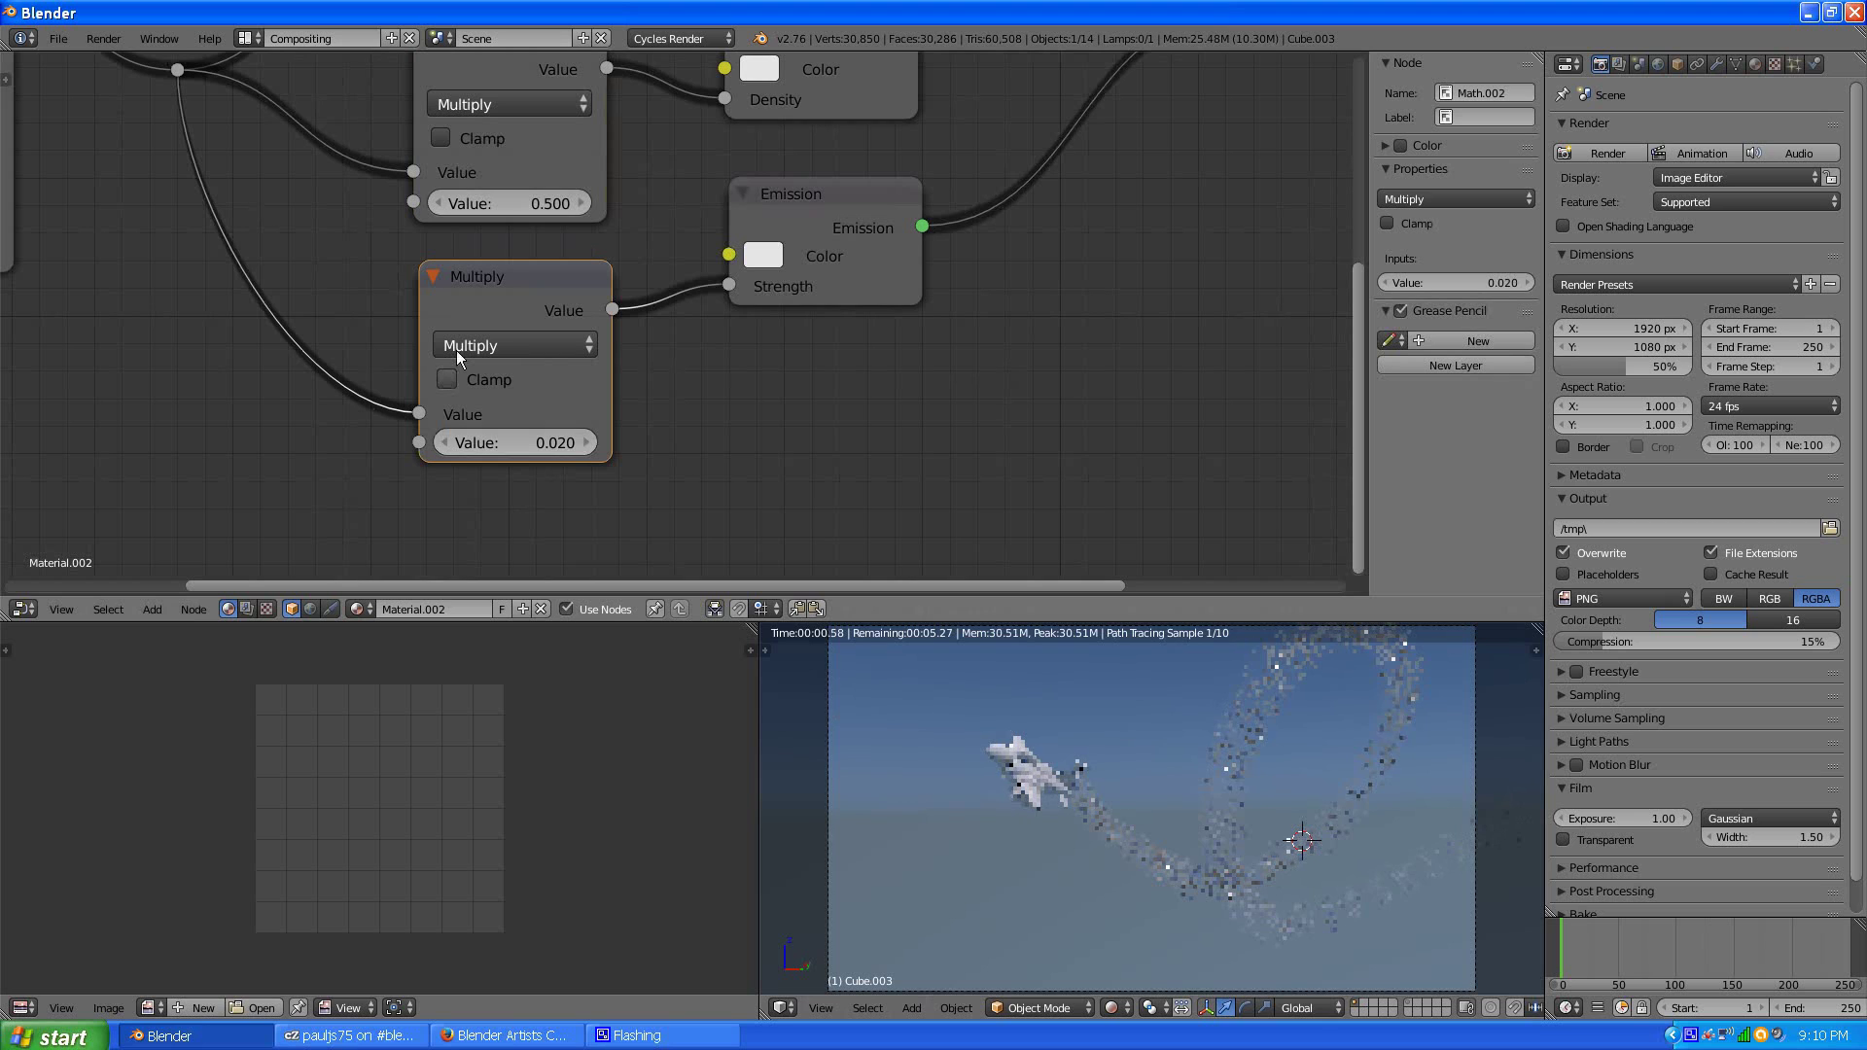
# - Lower the value of the Multiply node feeding the Volume Absorption density to 0.2
pyautogui.moveTo(700, 393); pyautogui.dragTo(685, 476, button='middle')
pyautogui.scroll(-2, 651, 255)
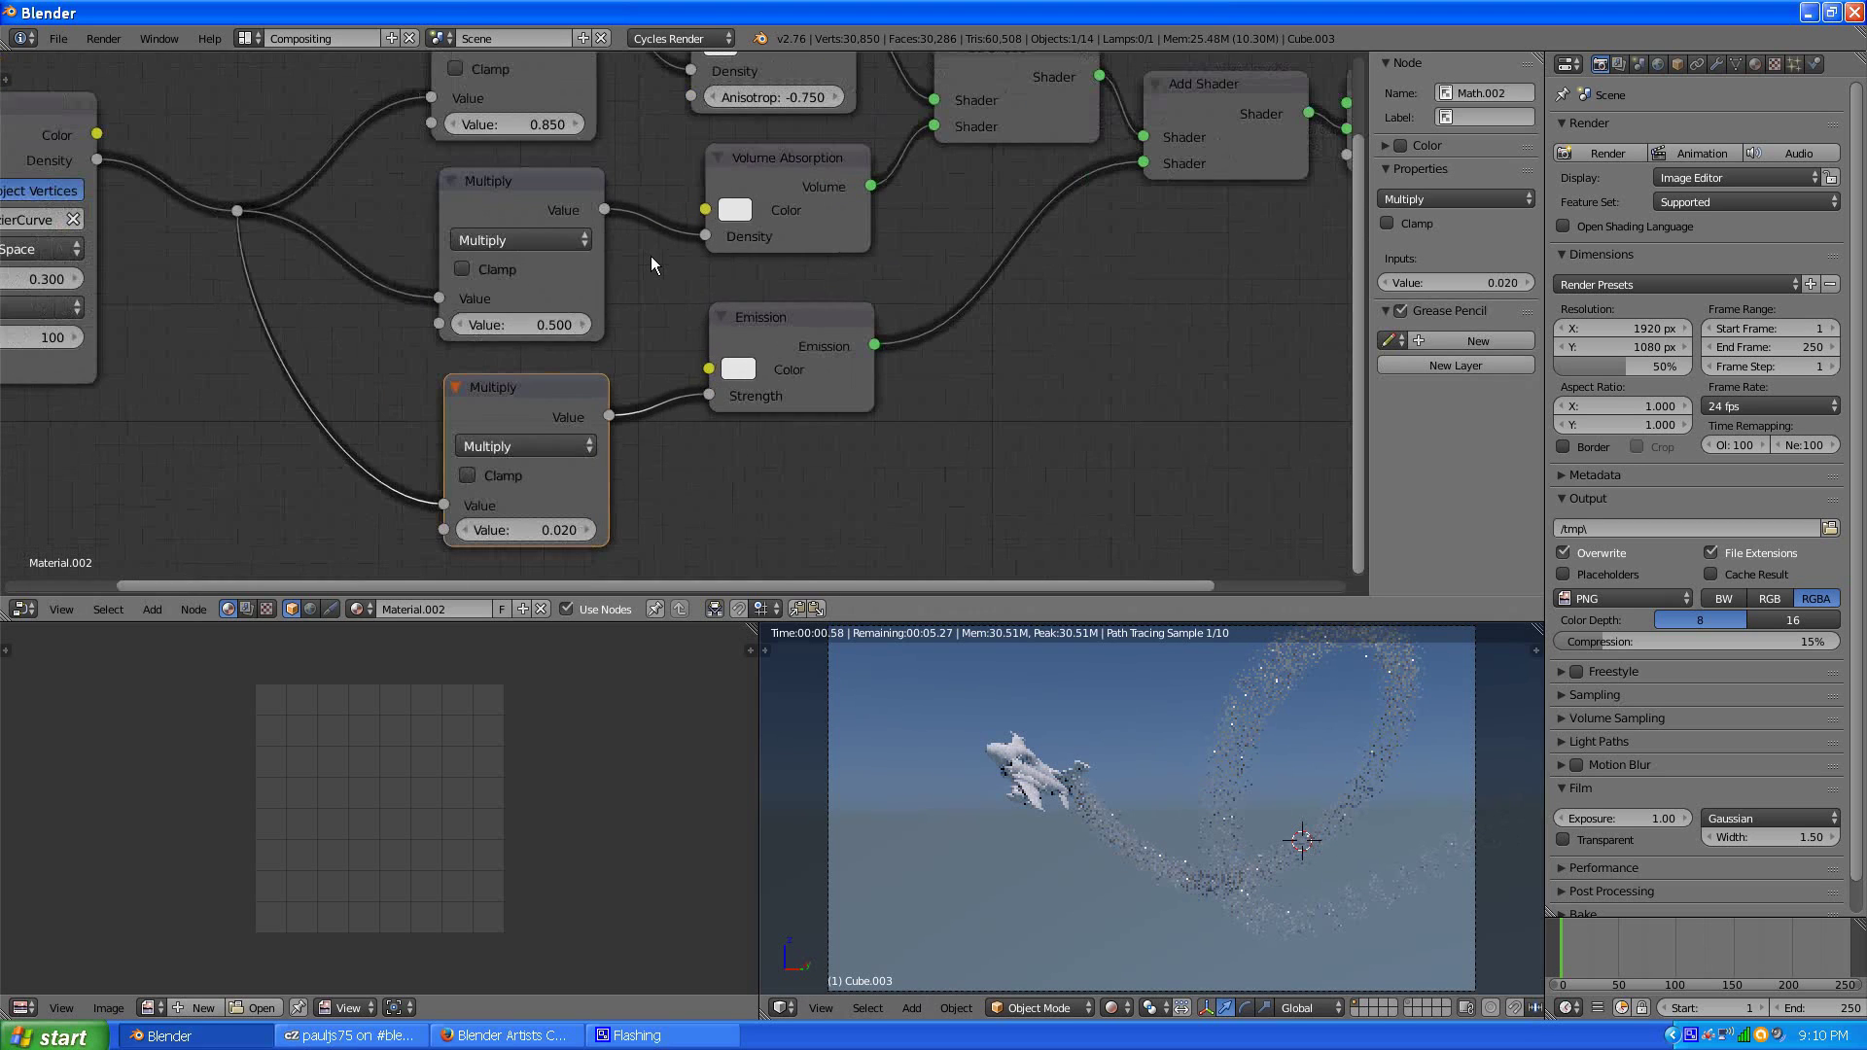
pyautogui.scroll(1, 650, 255)
pyautogui.click(442, 322)
pyautogui.click(442, 323)
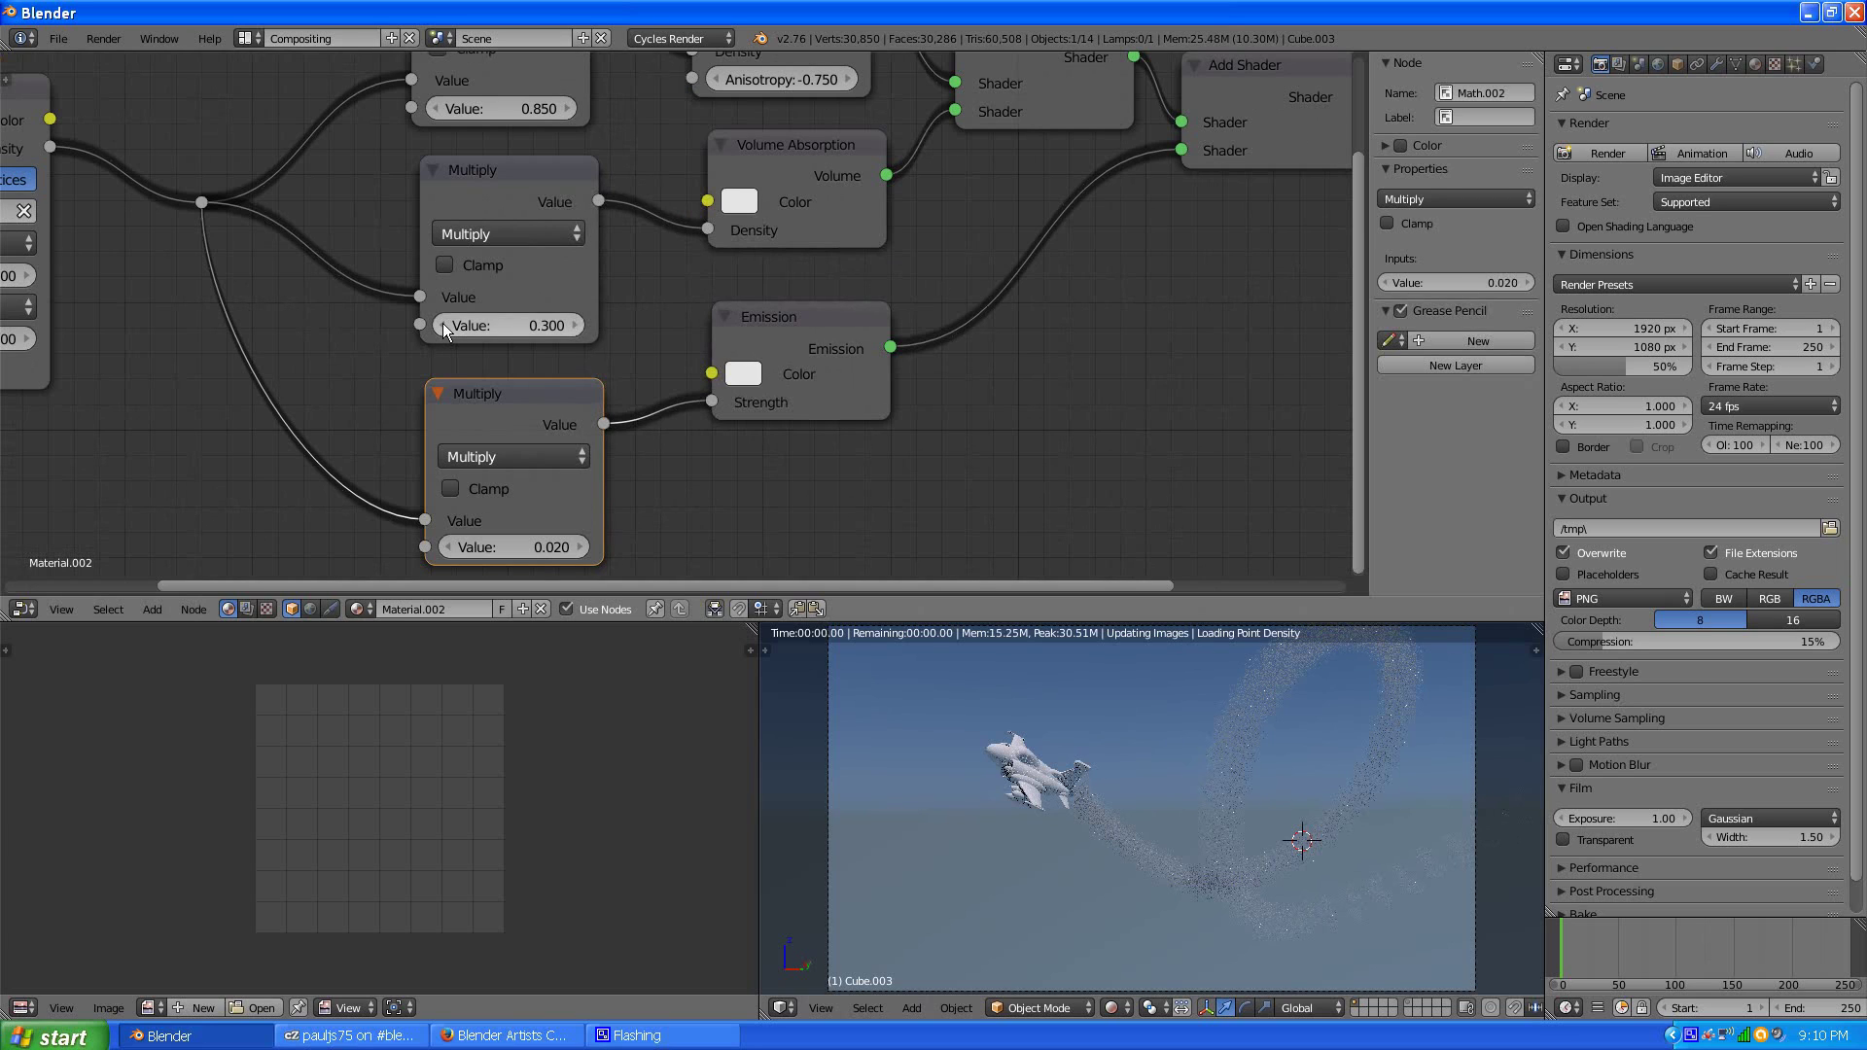
pyautogui.click(441, 323)
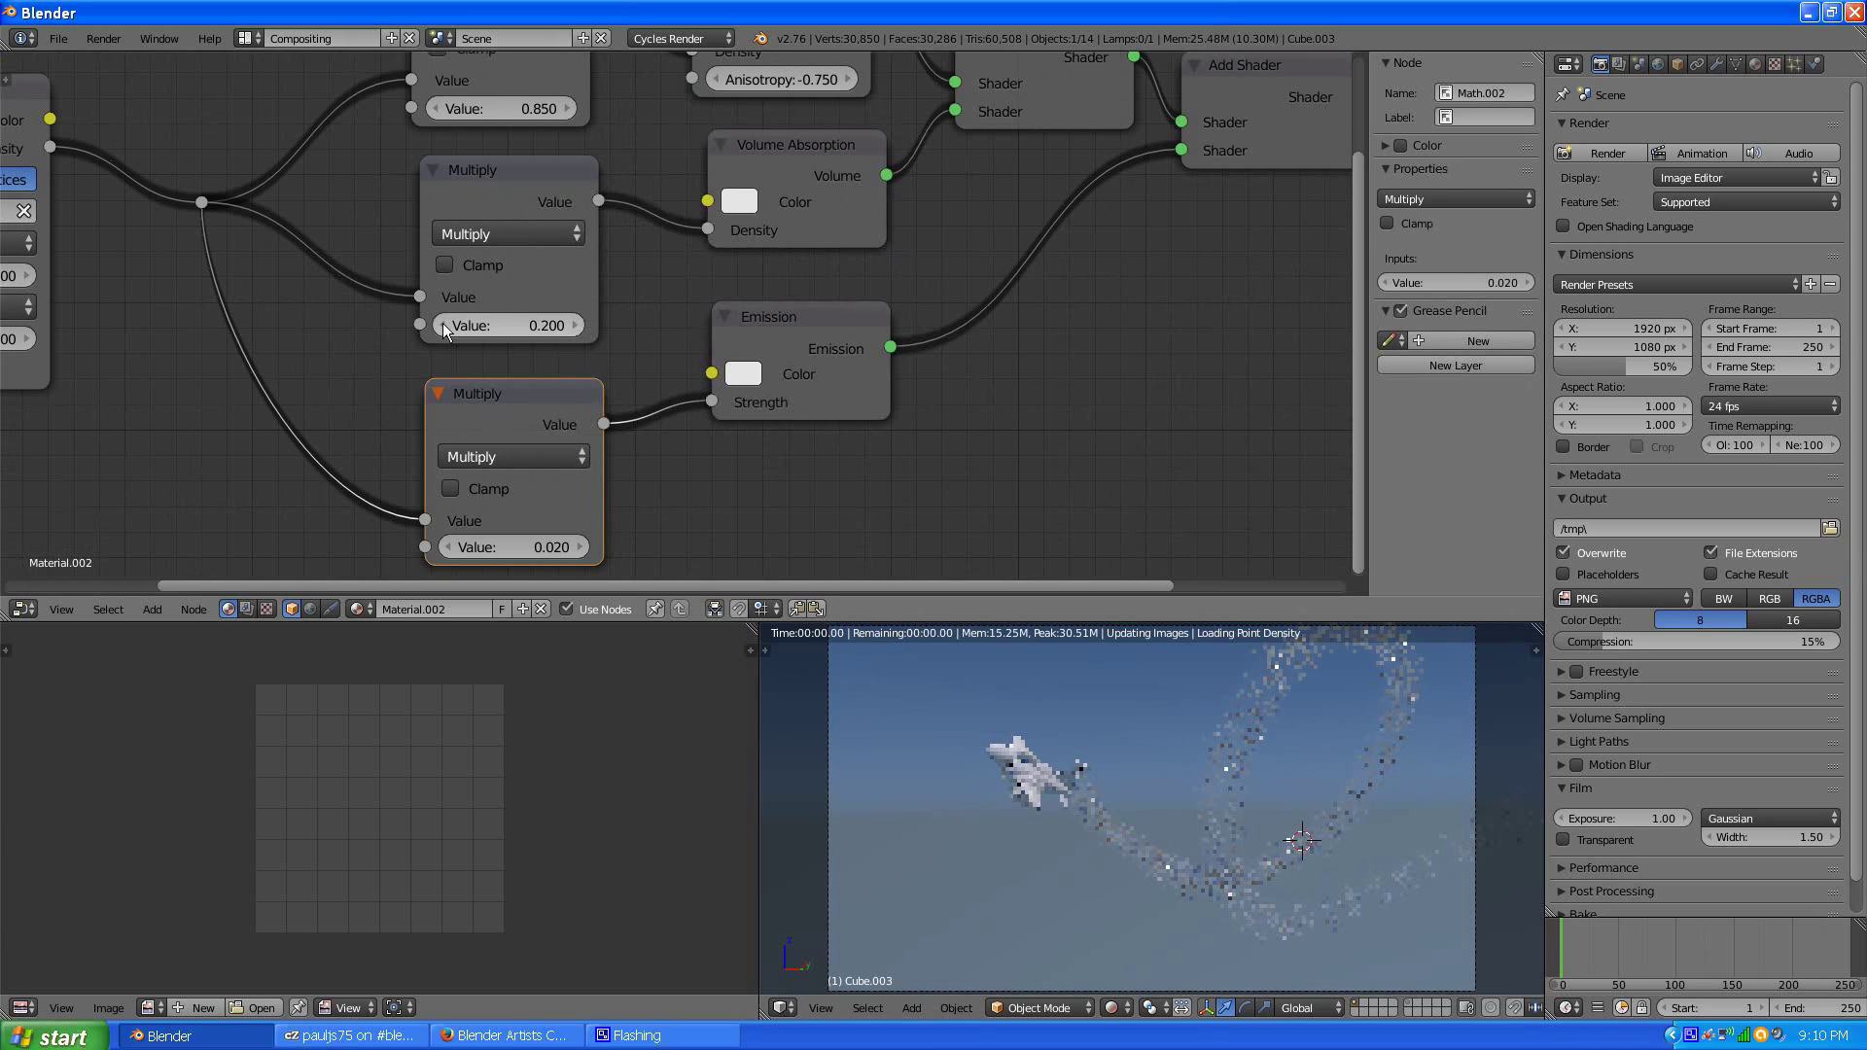
# - Raise the Volume Scatter node's anisotropy to -0.45 in increments of 0.1
pyautogui.scroll(-2, 817, 300)
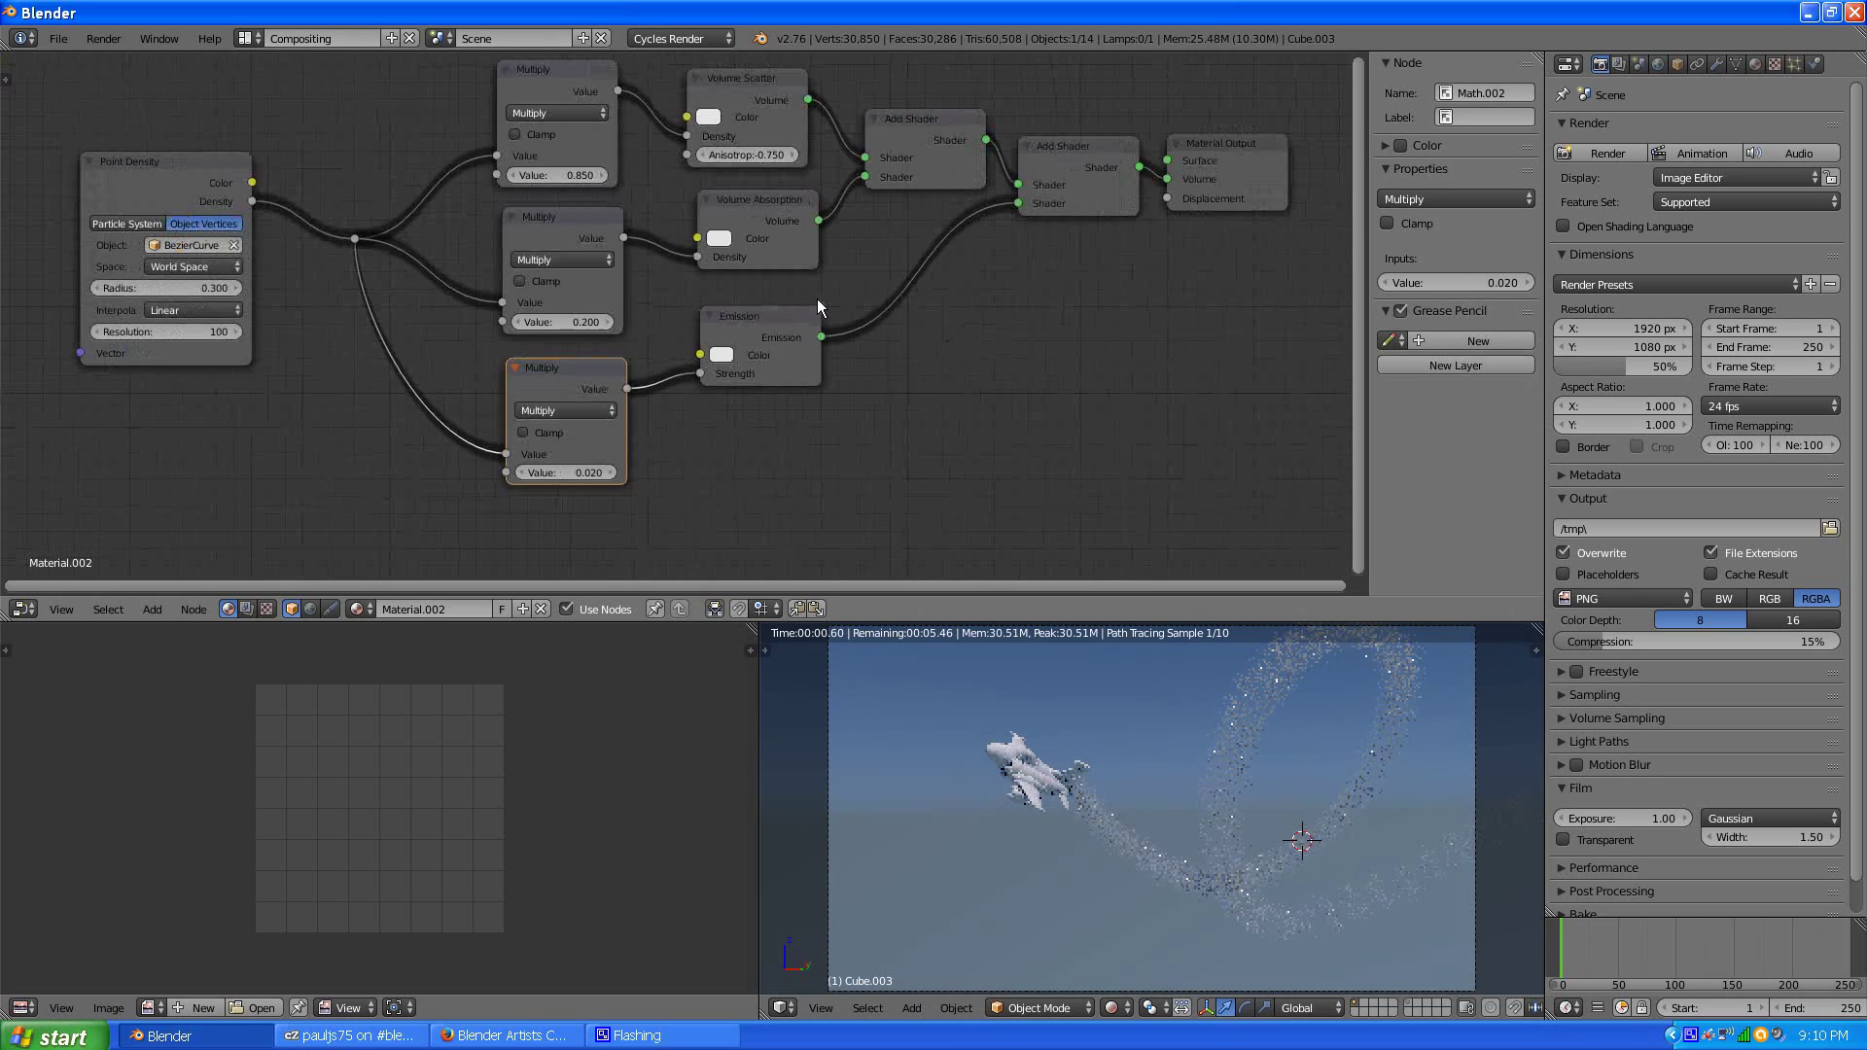
pyautogui.moveTo(420, 331); pyautogui.dragTo(645, 377, button='middle')
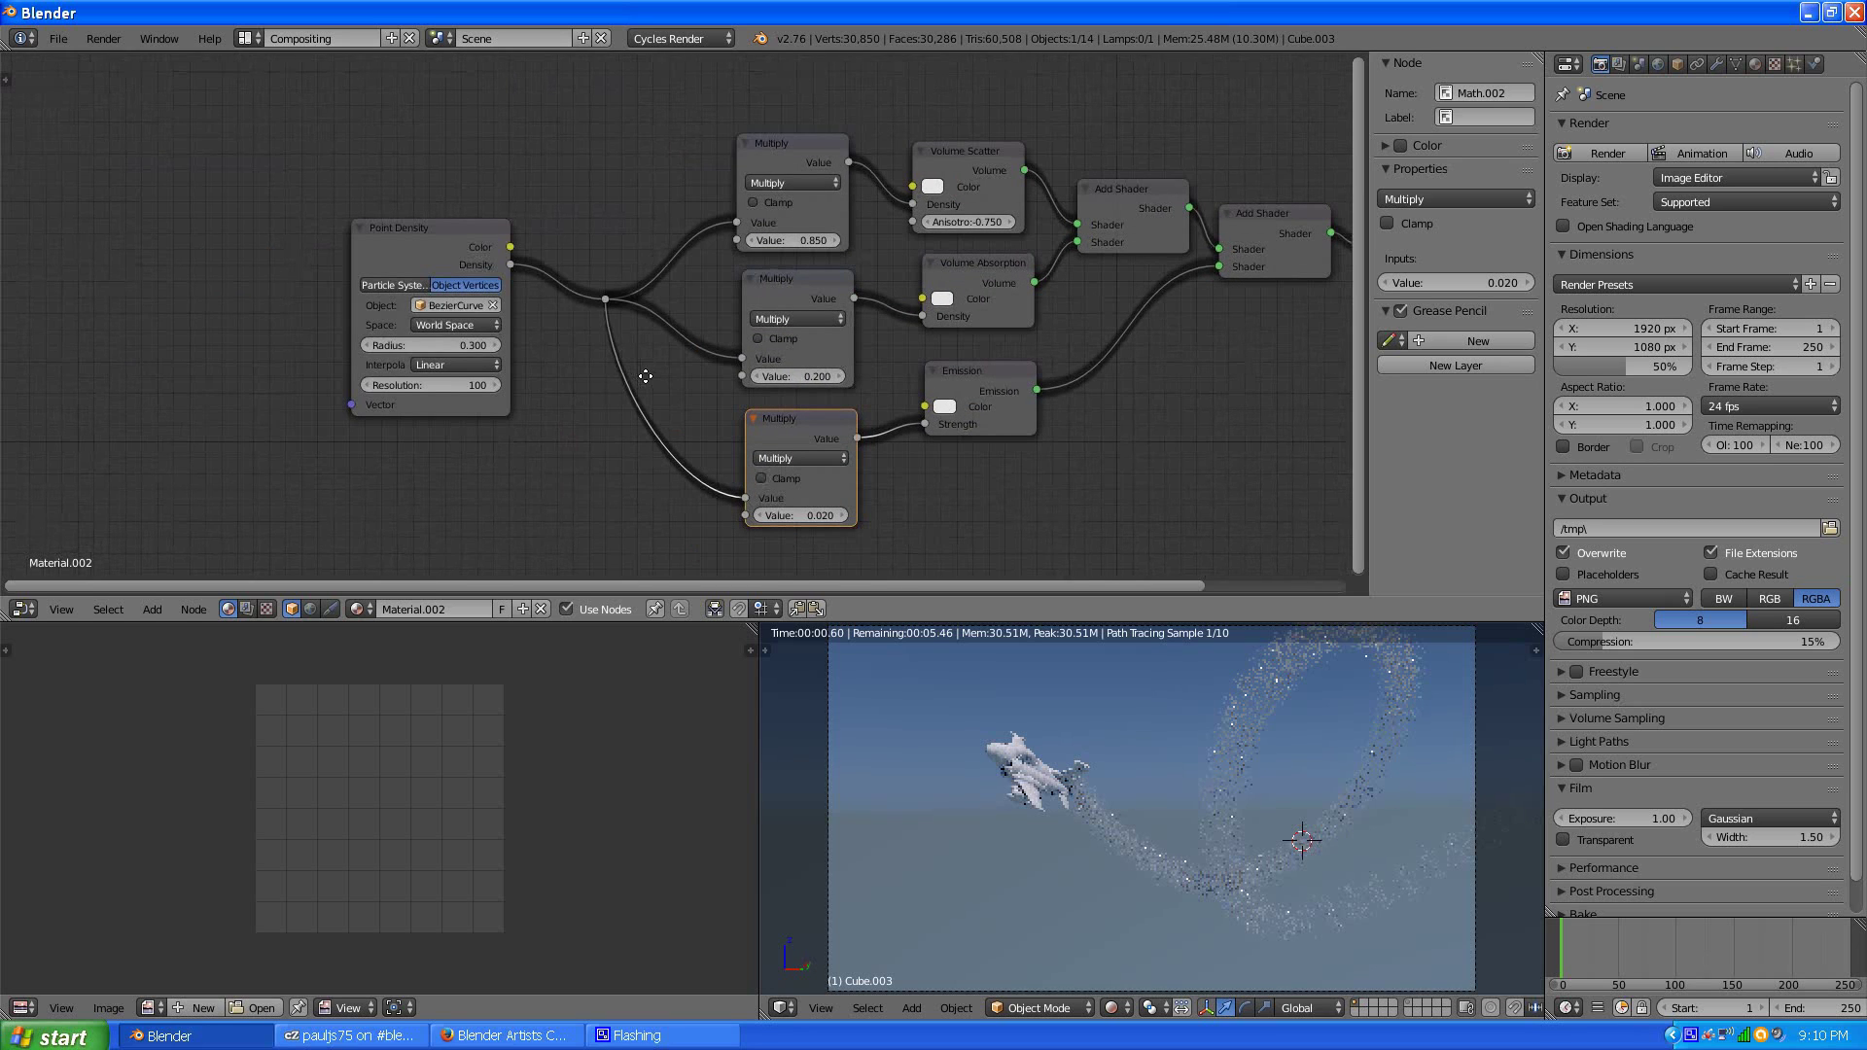
pyautogui.scroll(1, 831, 233)
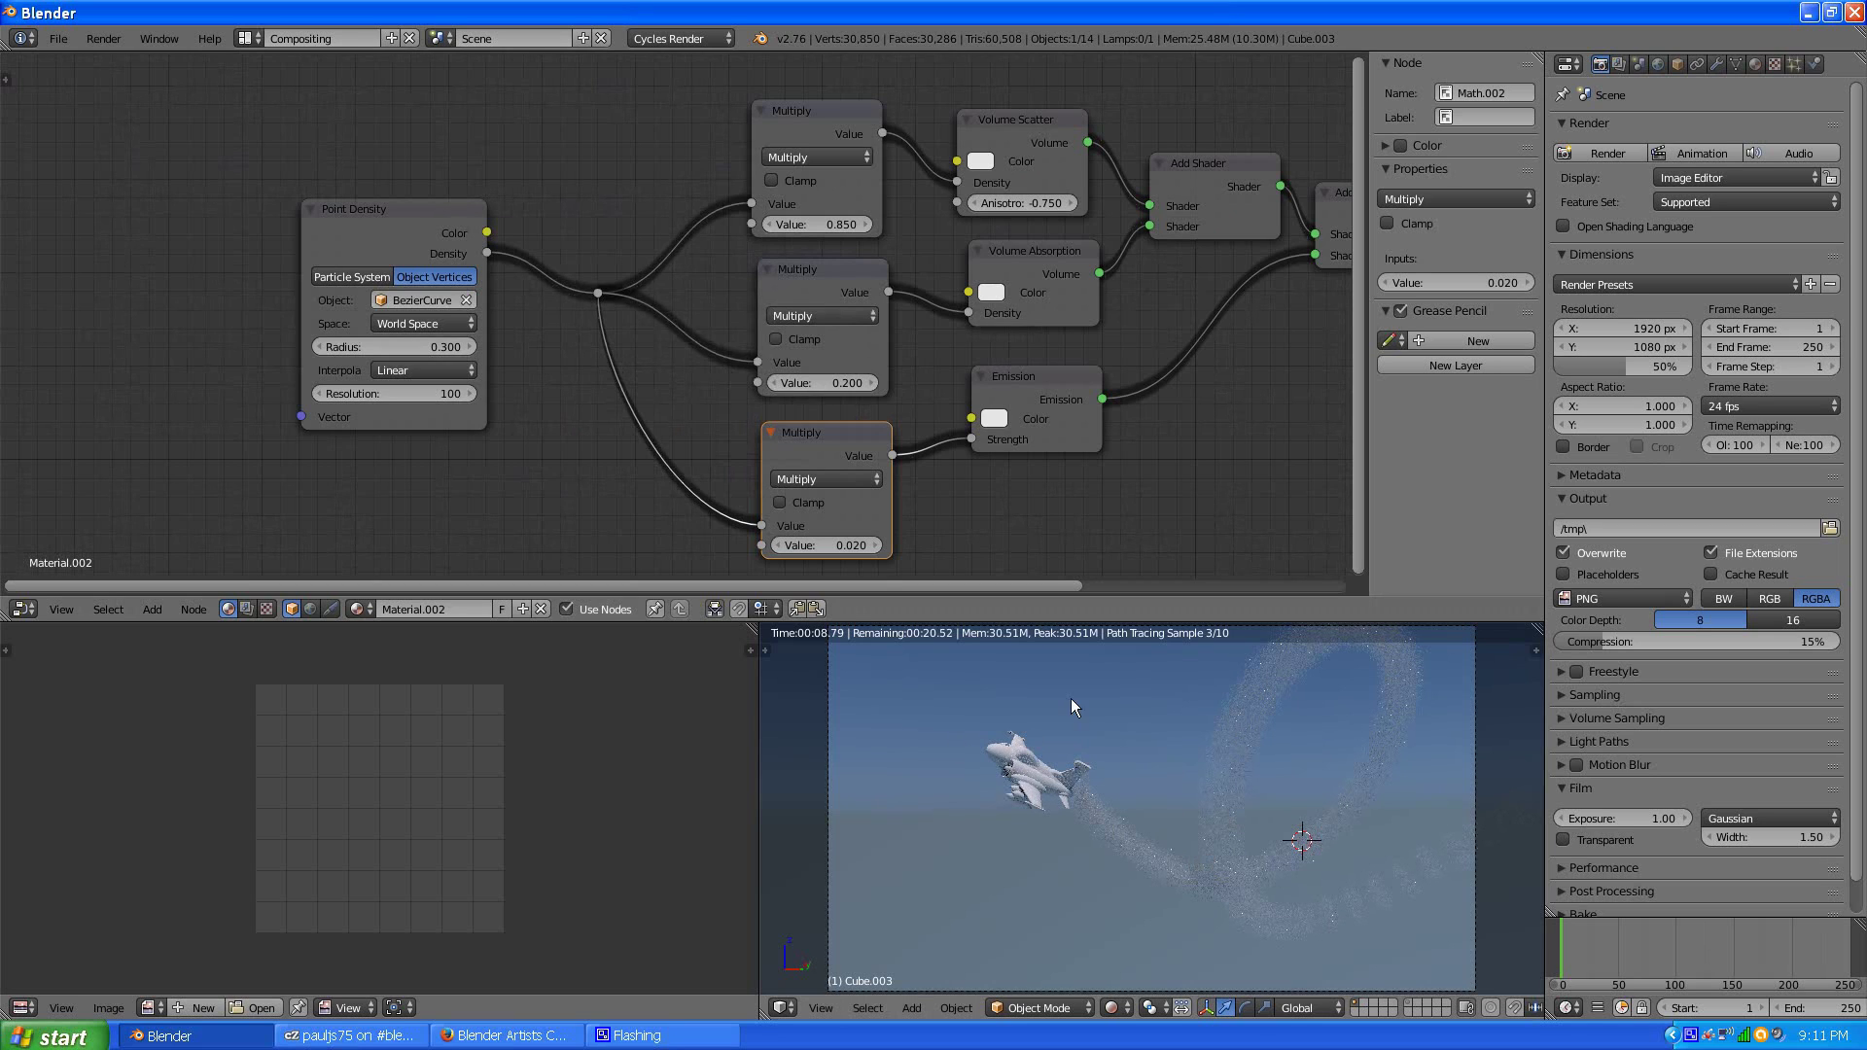
pyautogui.scroll(-1, 533, 470)
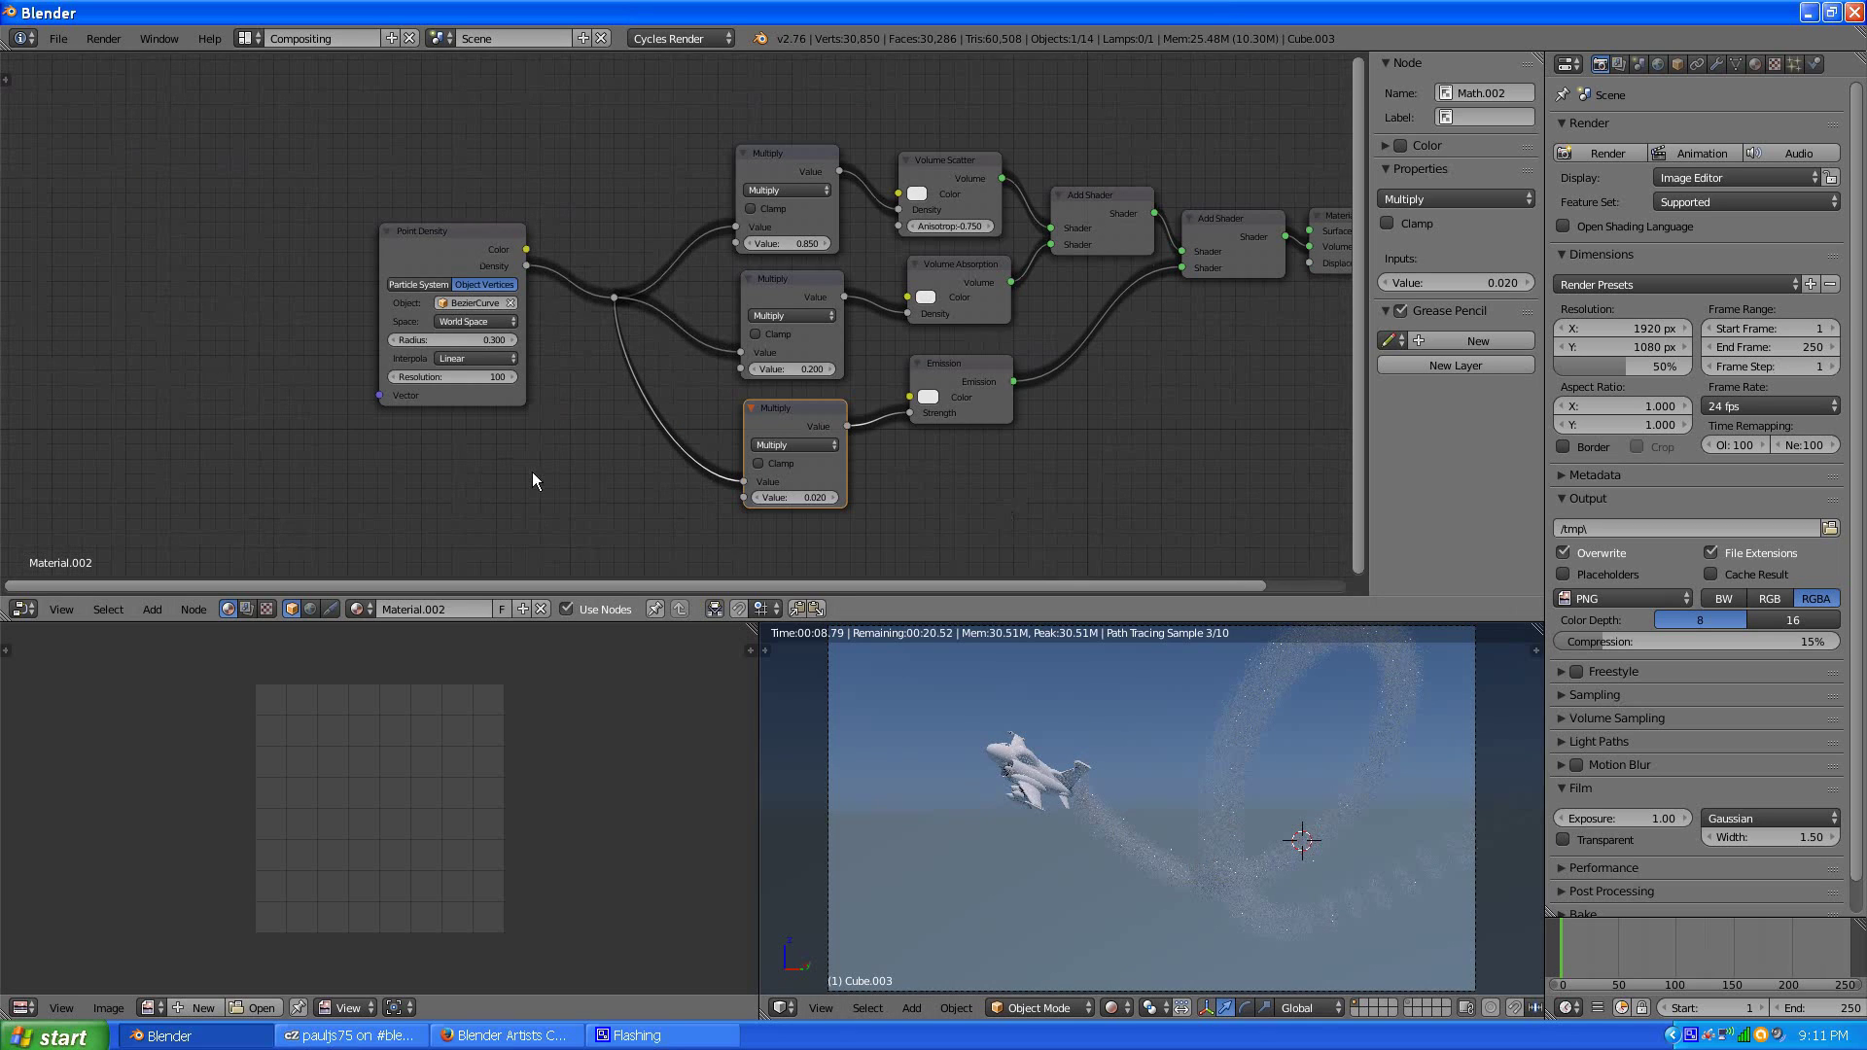
pyautogui.scroll(1, 1123, 515)
pyautogui.moveTo(1200, 492); pyautogui.dragTo(948, 474, button='middle')
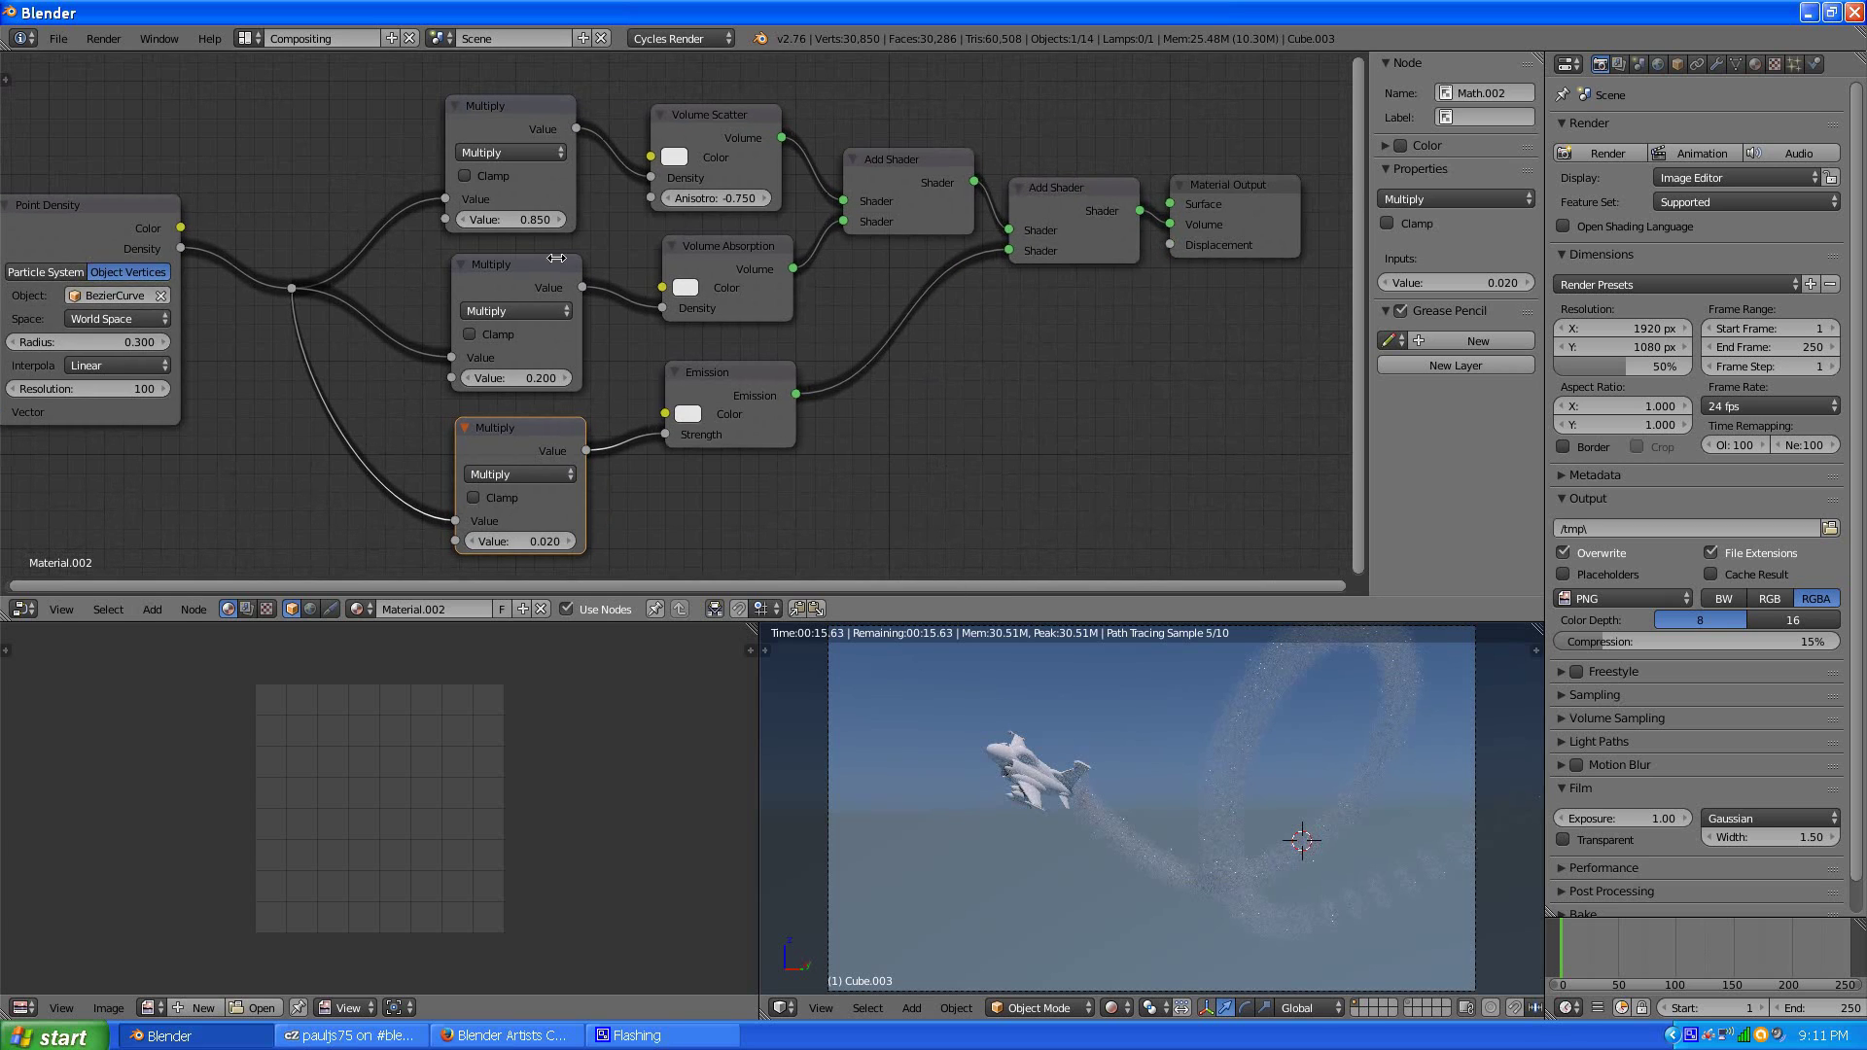
pyautogui.click(767, 197)
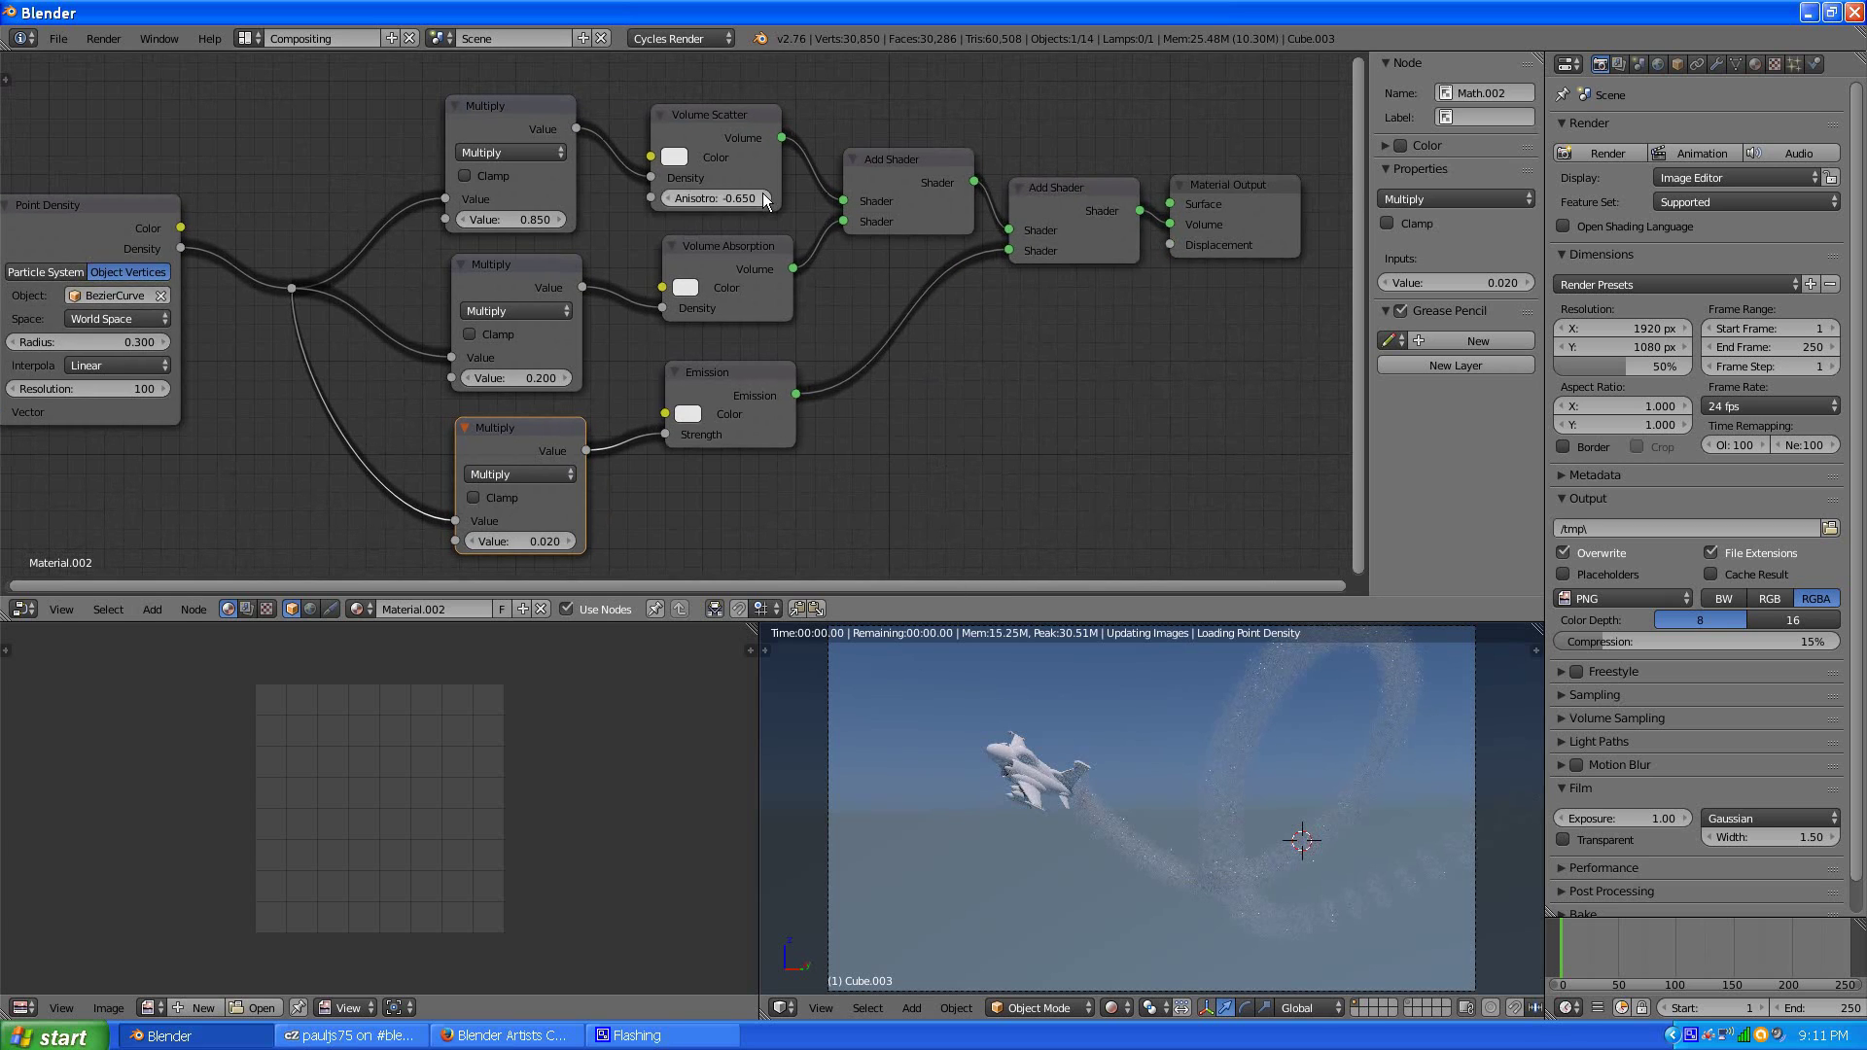
pyautogui.click(763, 193)
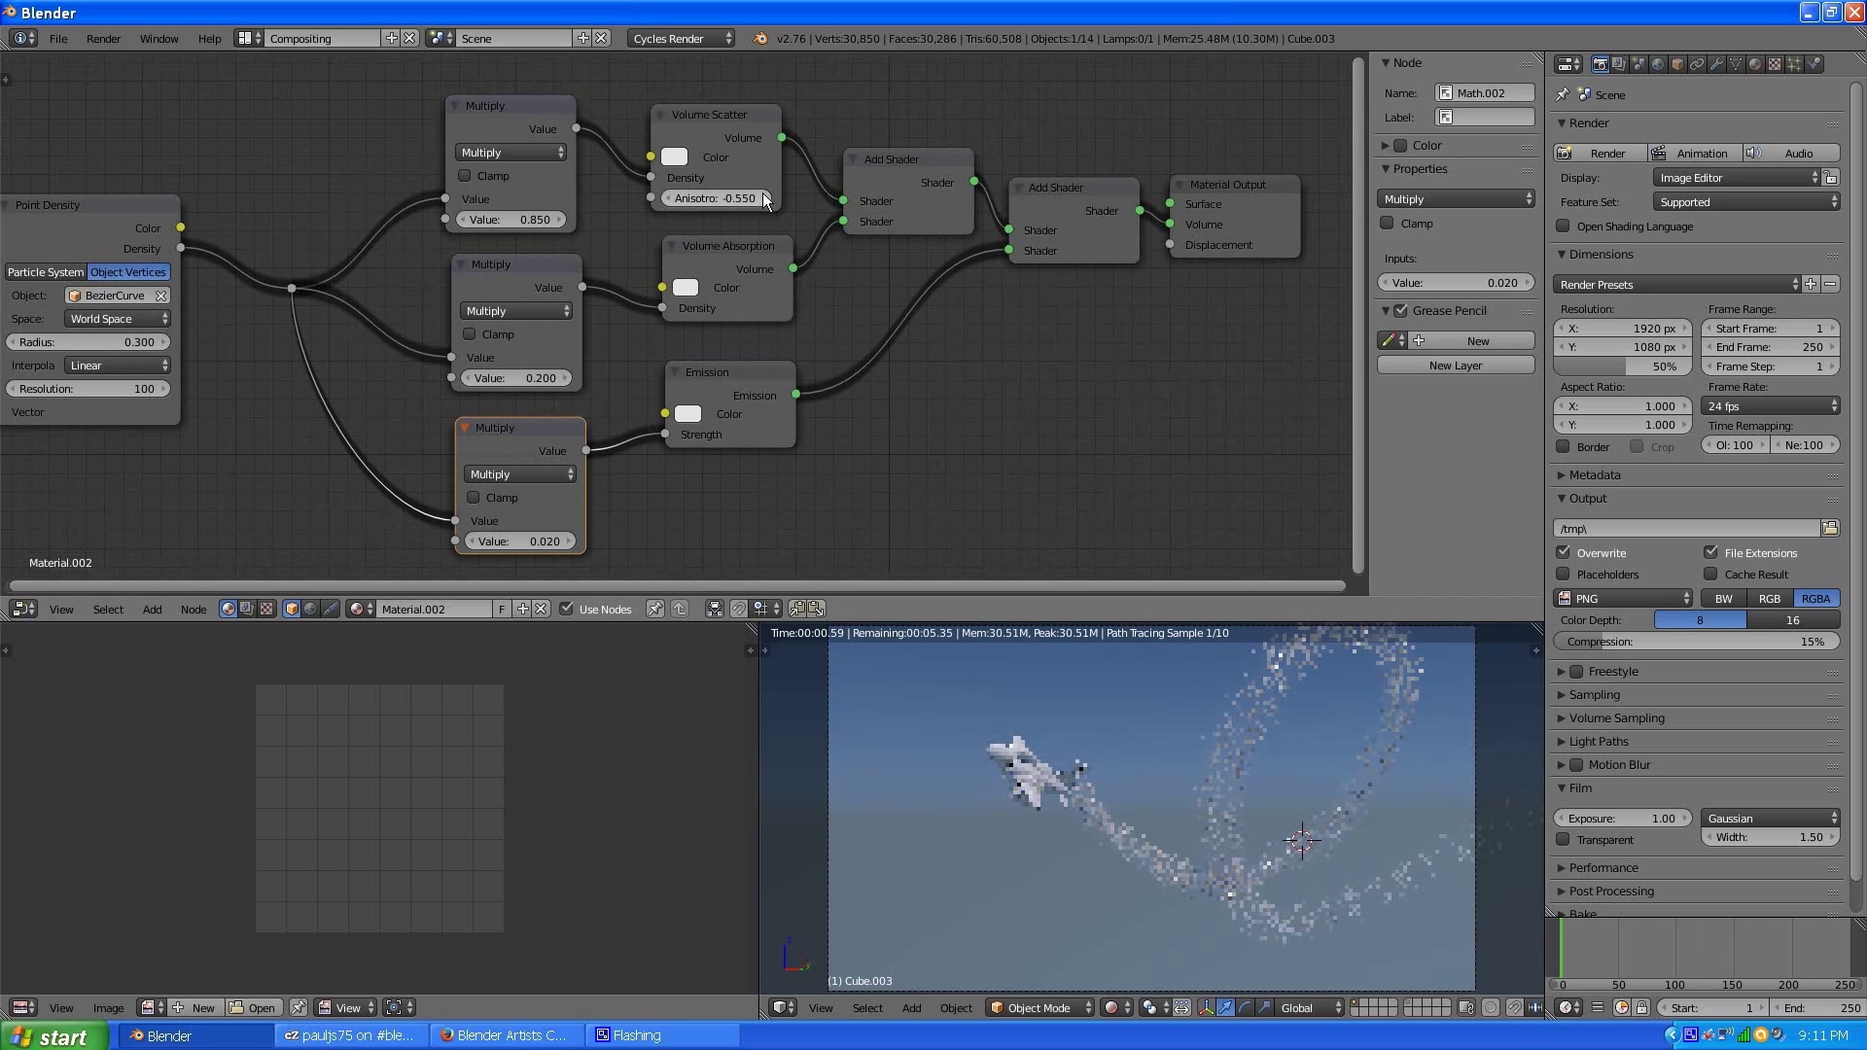
pyautogui.click(762, 192)
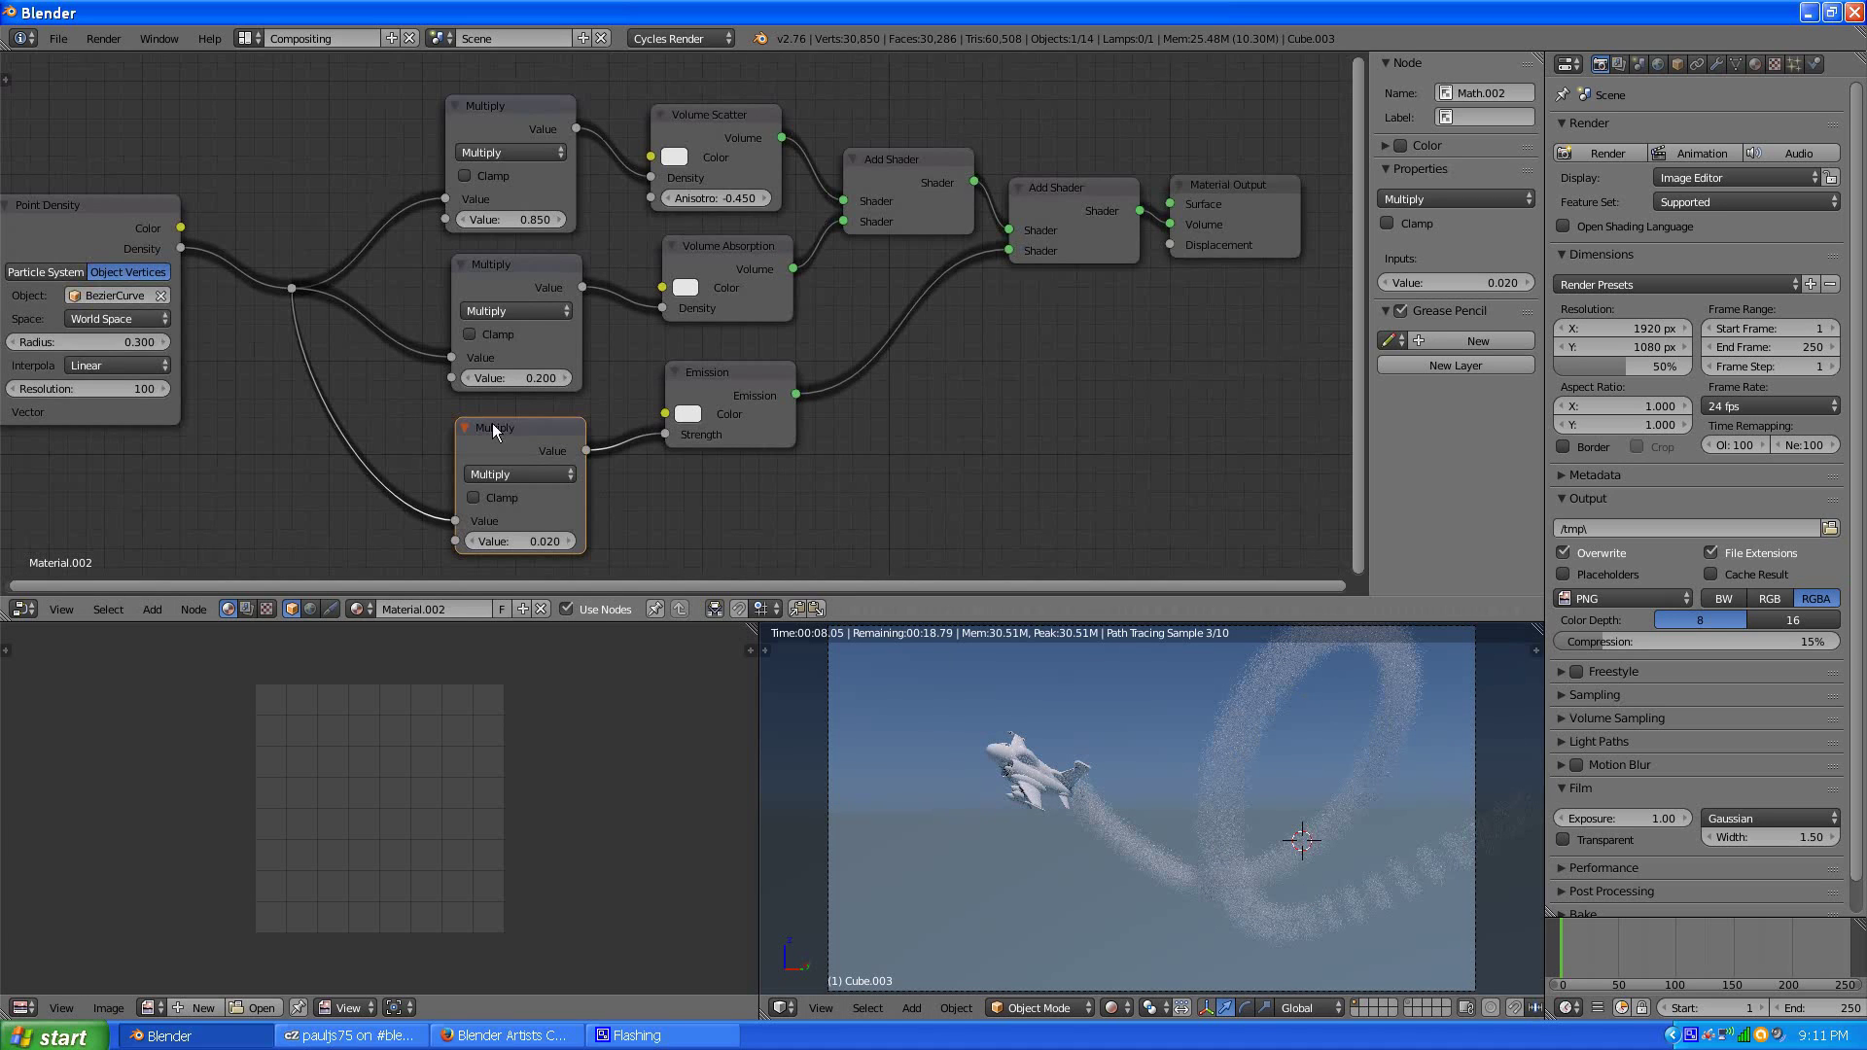
# - Set the Point Density node's resolution to 45
pyautogui.scroll(-2, 584, 345)
pyautogui.moveTo(201, 440); pyautogui.dragTo(639, 442, button='middle')
pyautogui.scroll(3, 531, 430)
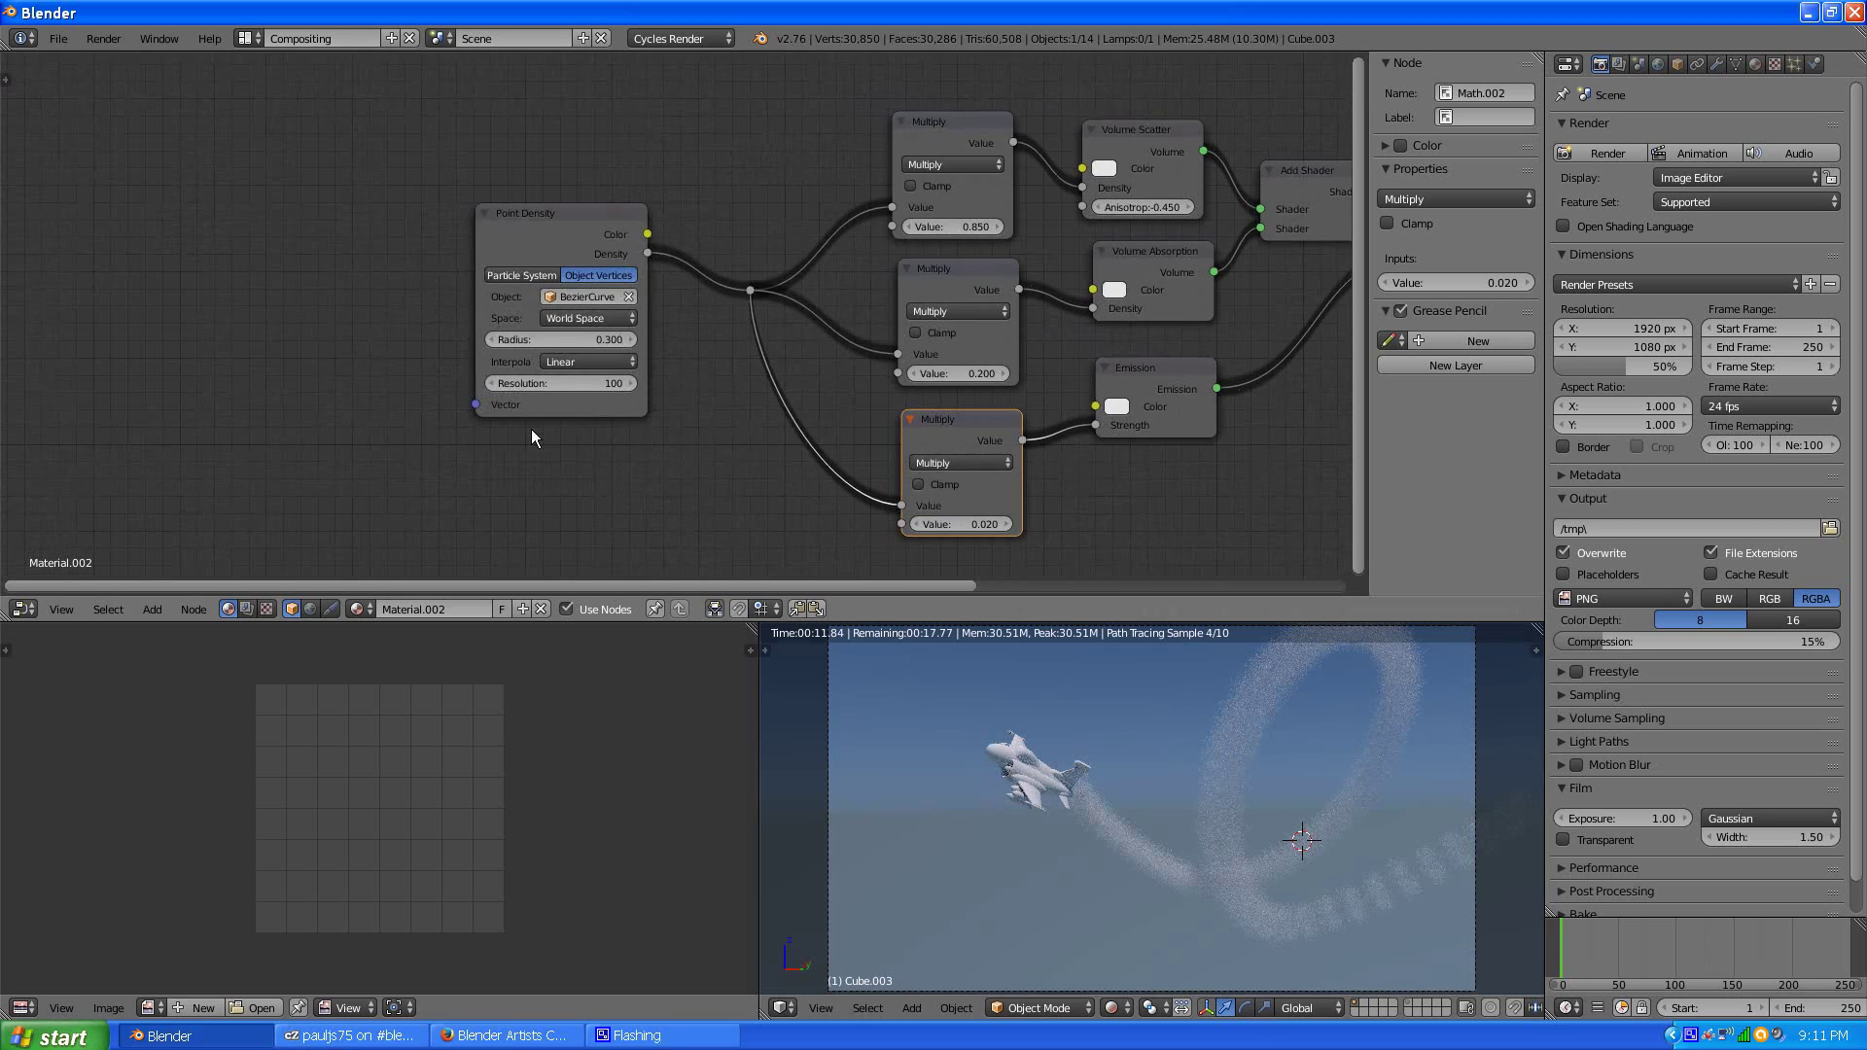
pyautogui.click(578, 408)
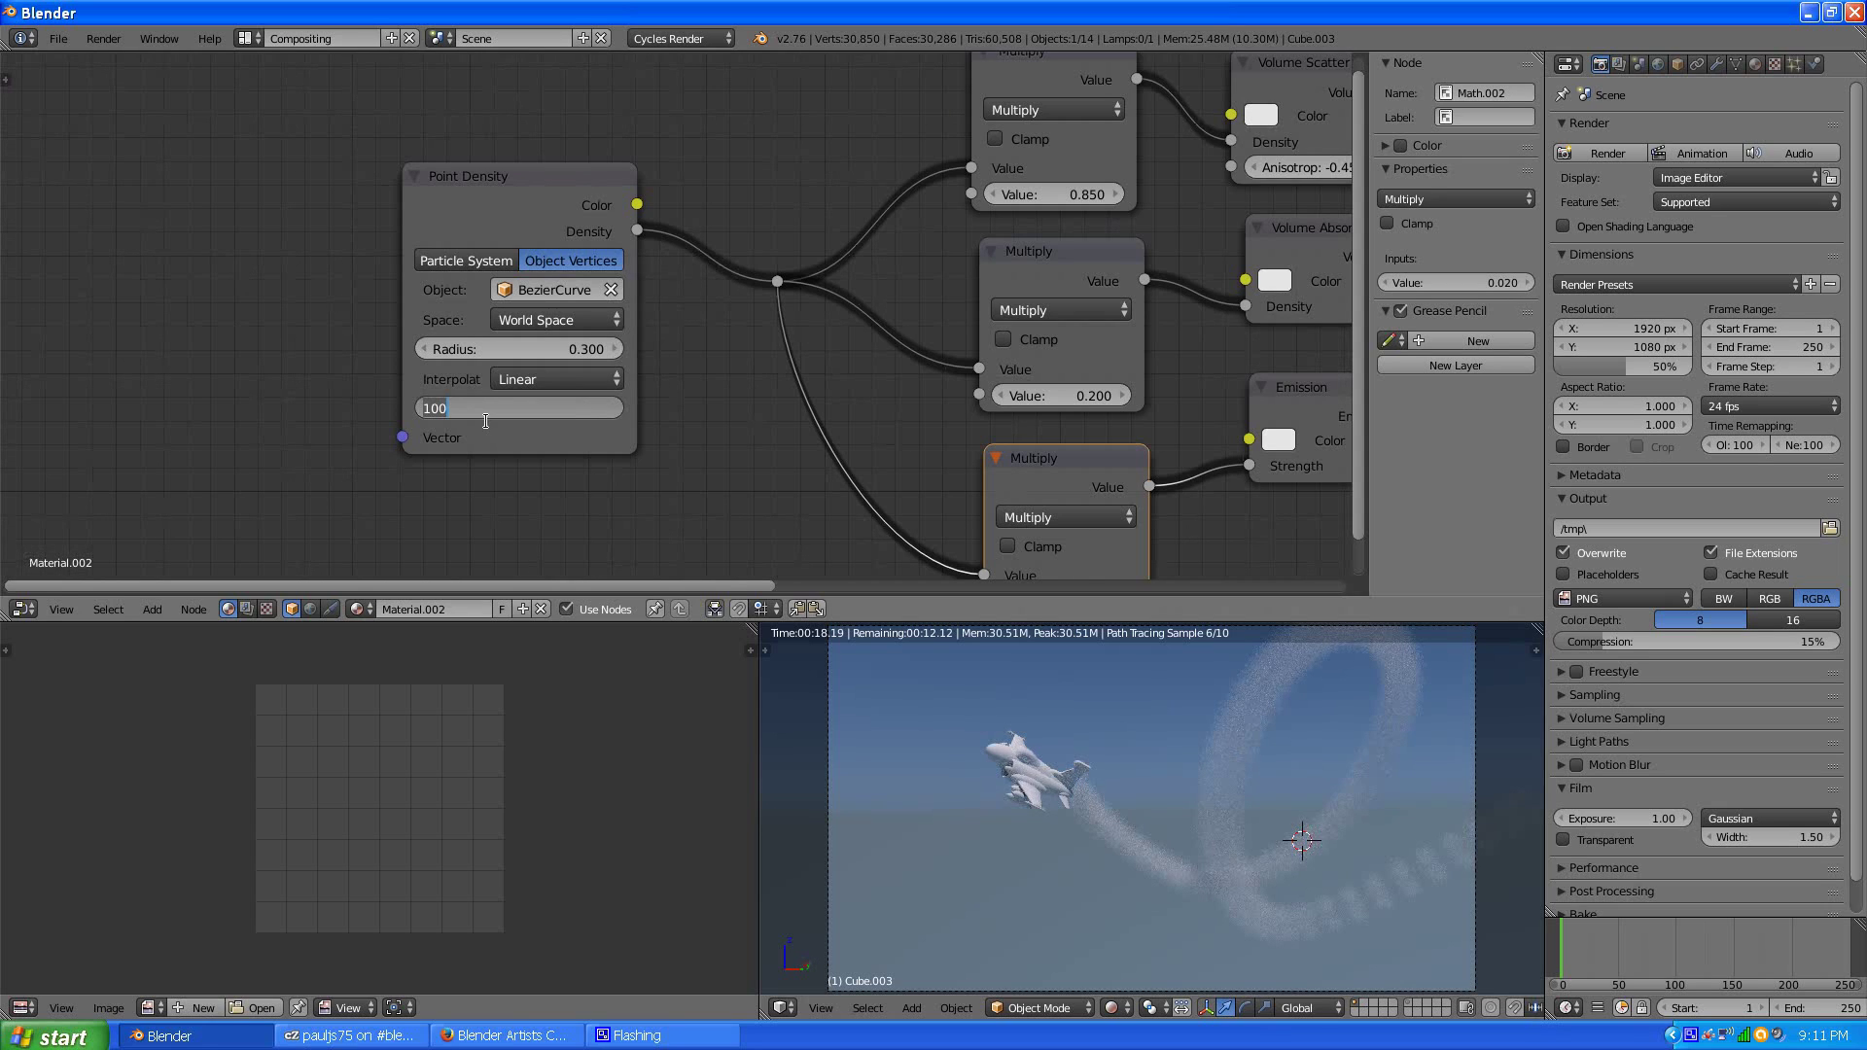
pyautogui.write('45')
pyautogui.press('Return')
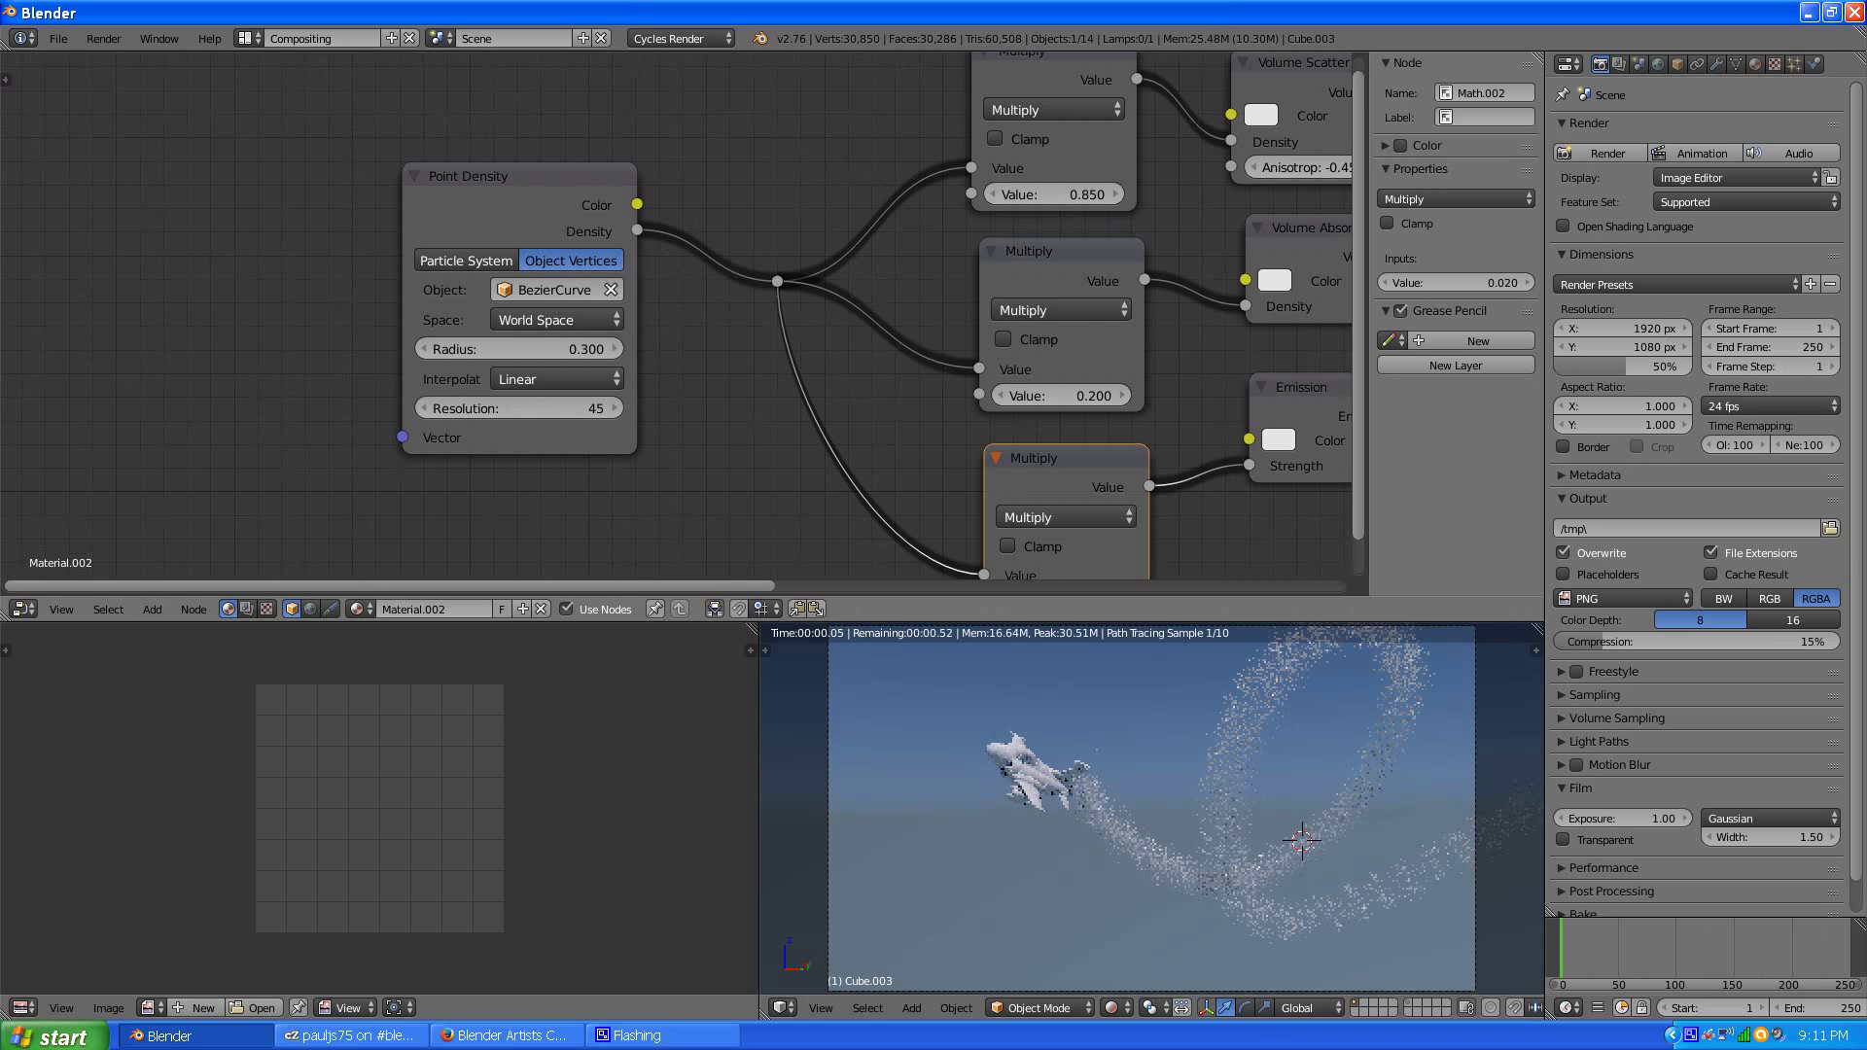
# - Set the Point Density node's radius to 0.25
pyautogui.click(451, 347)
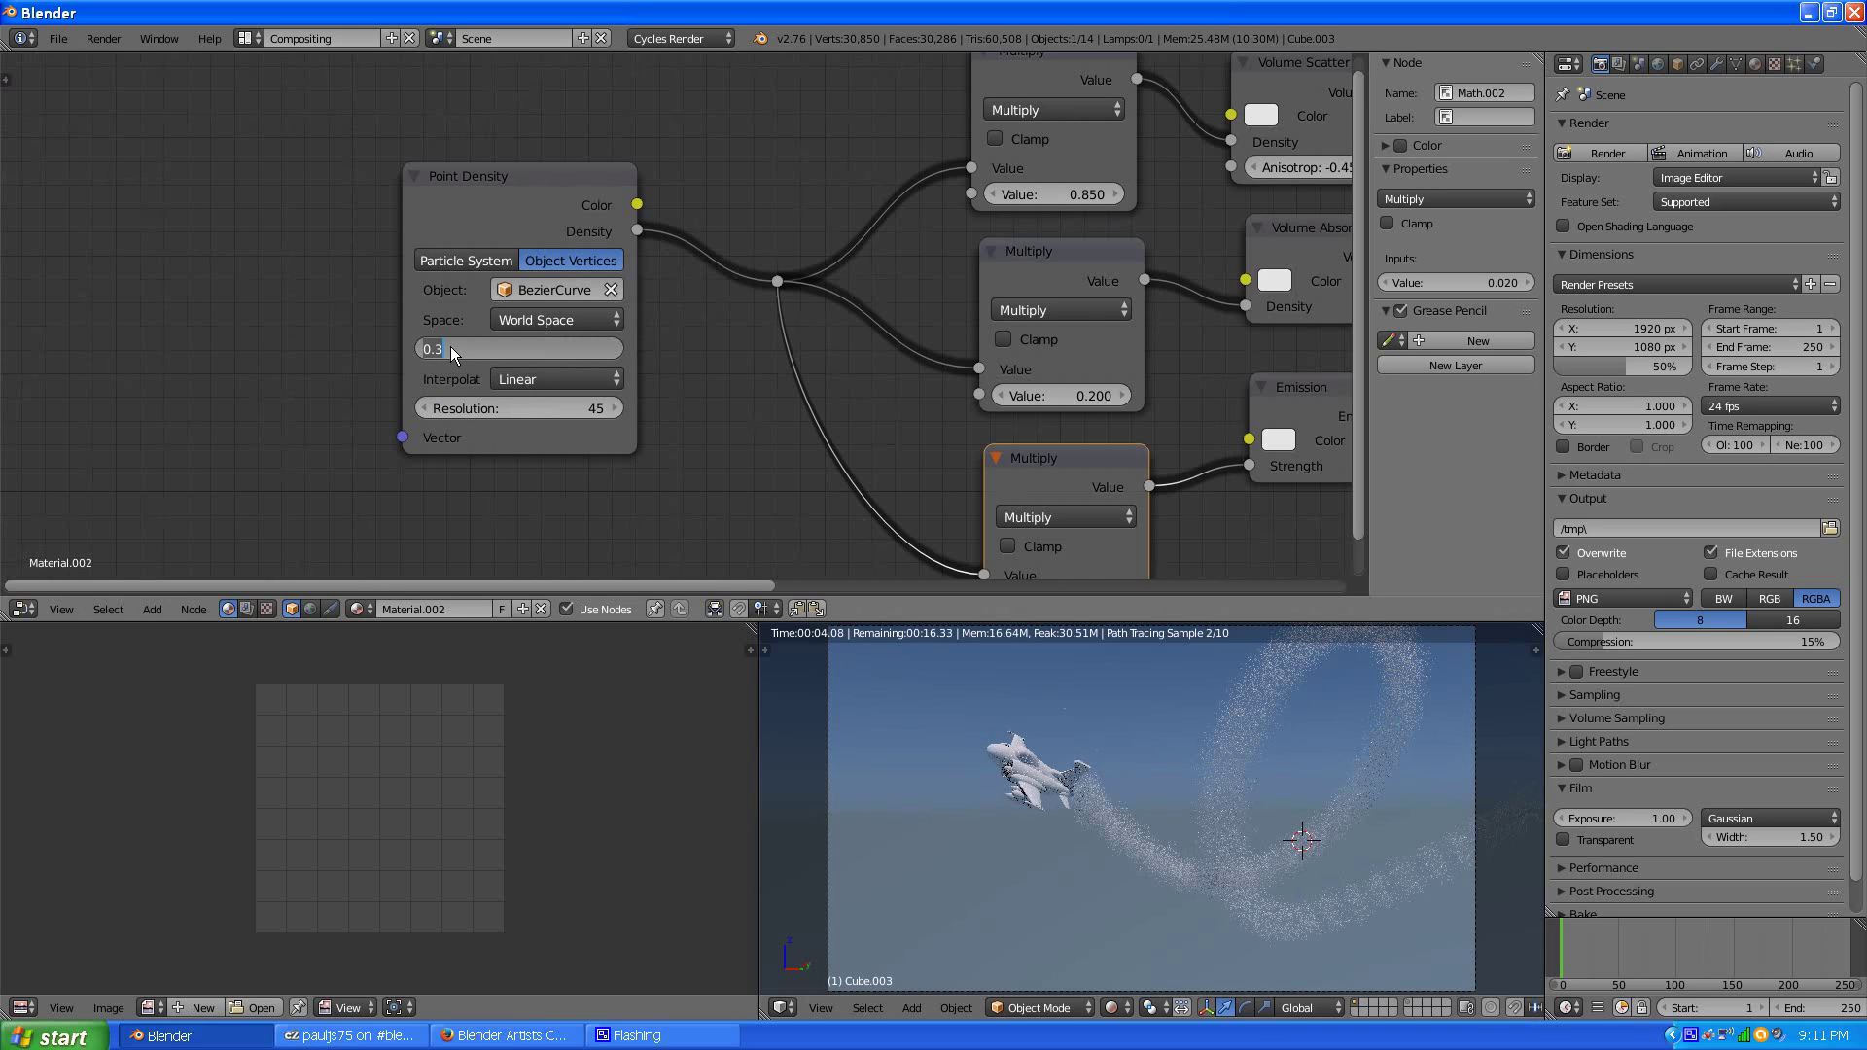
pyautogui.write('0.25')
pyautogui.press('Return')
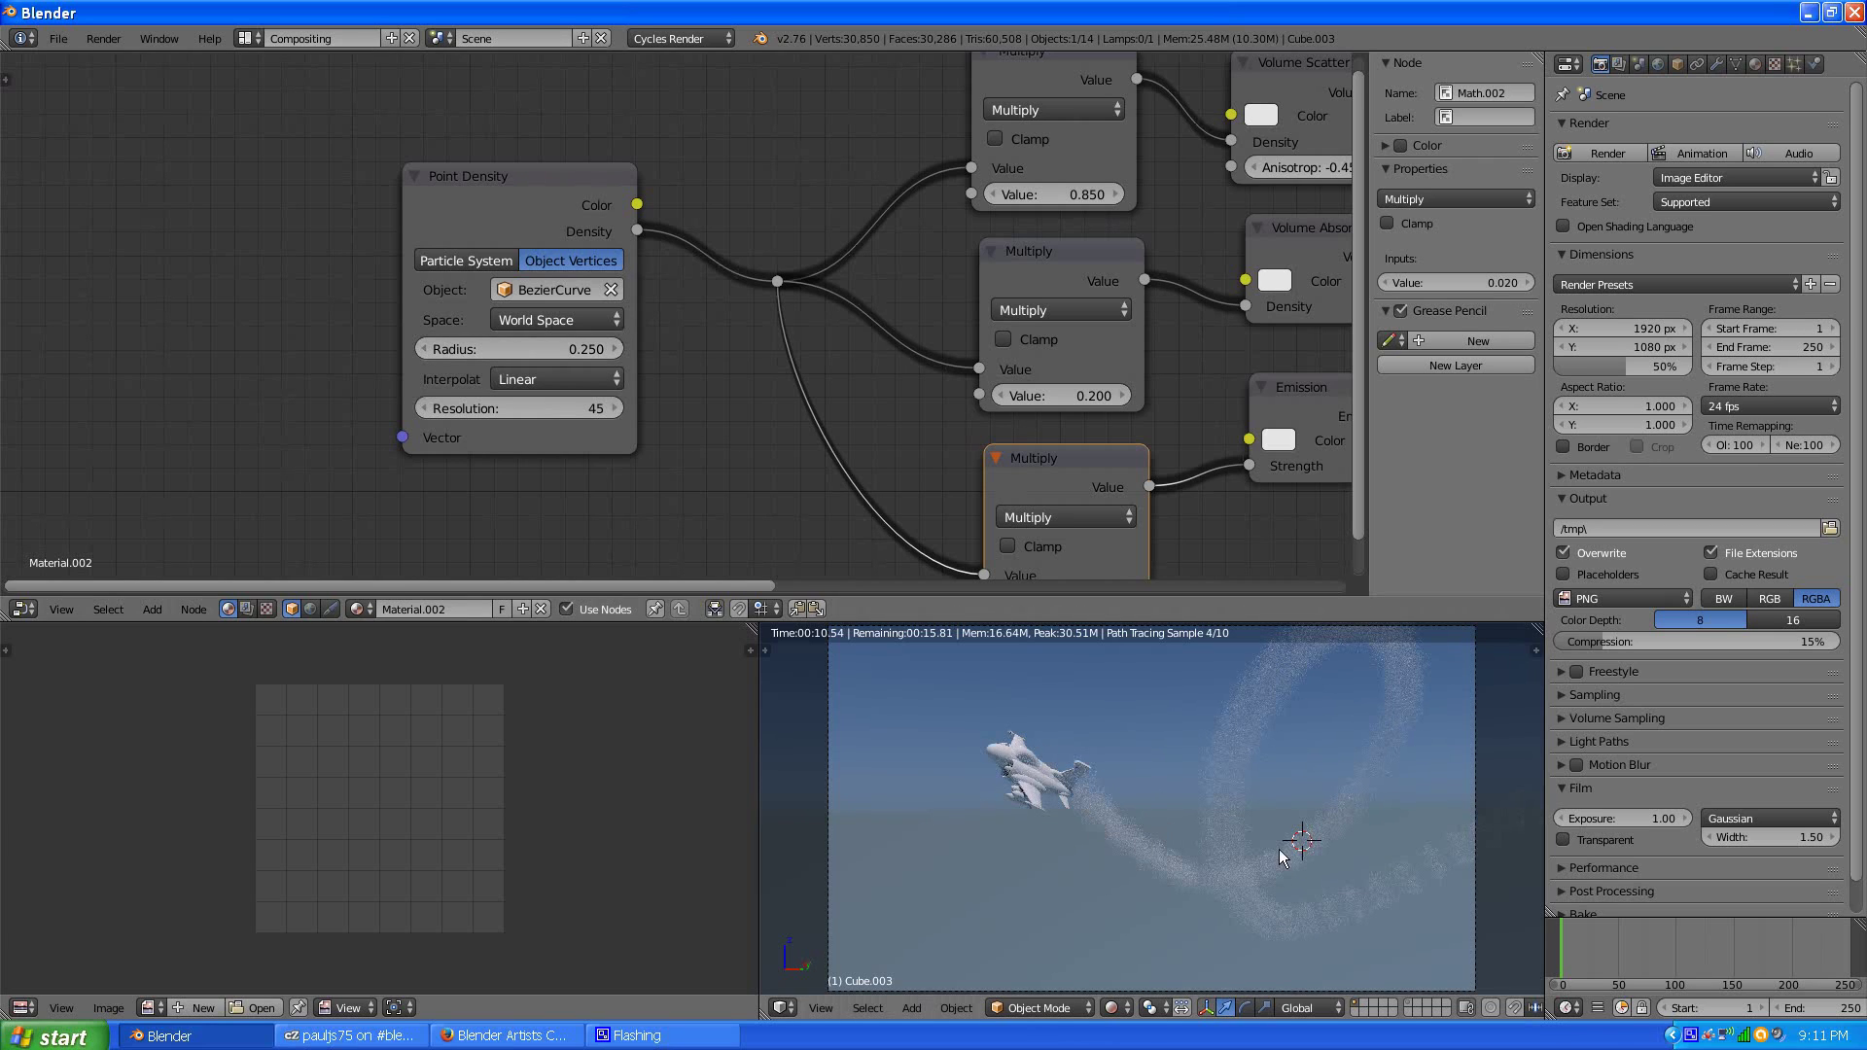
# - Move the density reroute point lower and closer to the three Multiply nodes to tidy the links
pyautogui.scroll(-2, 710, 455)
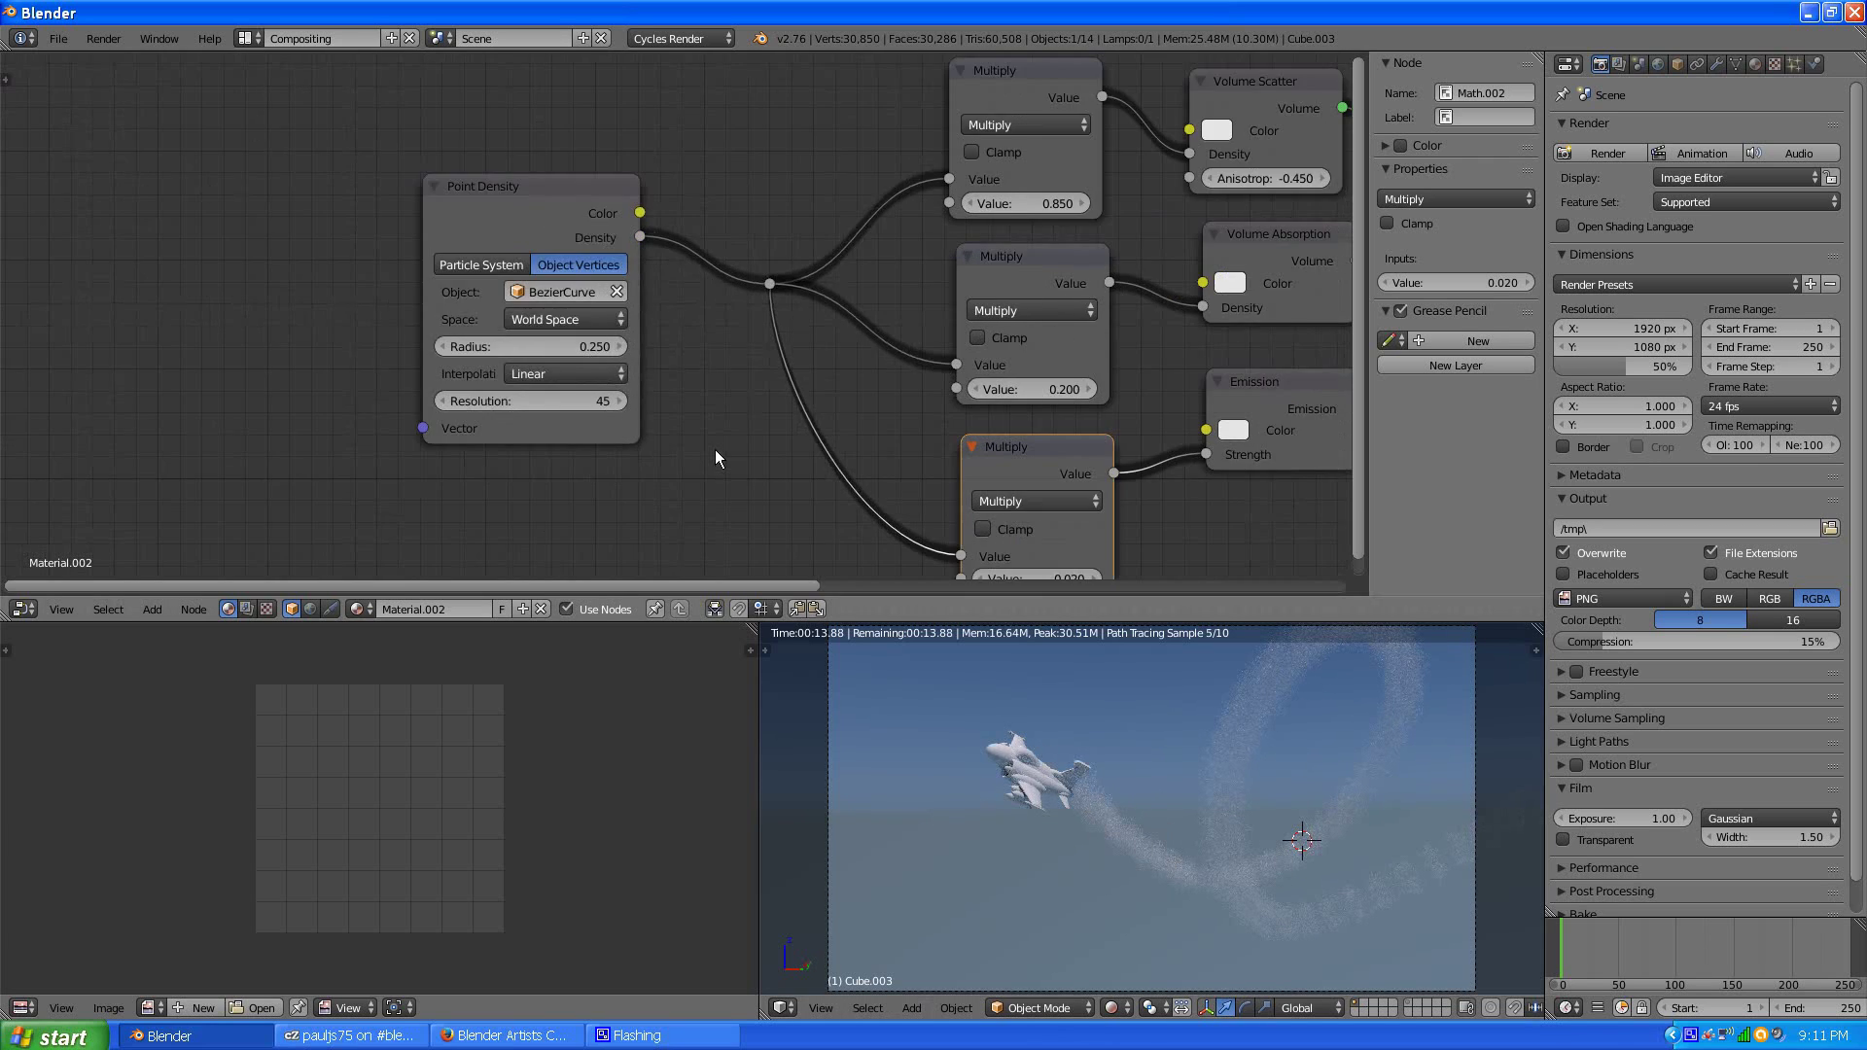
pyautogui.scroll(-3, 595, 452)
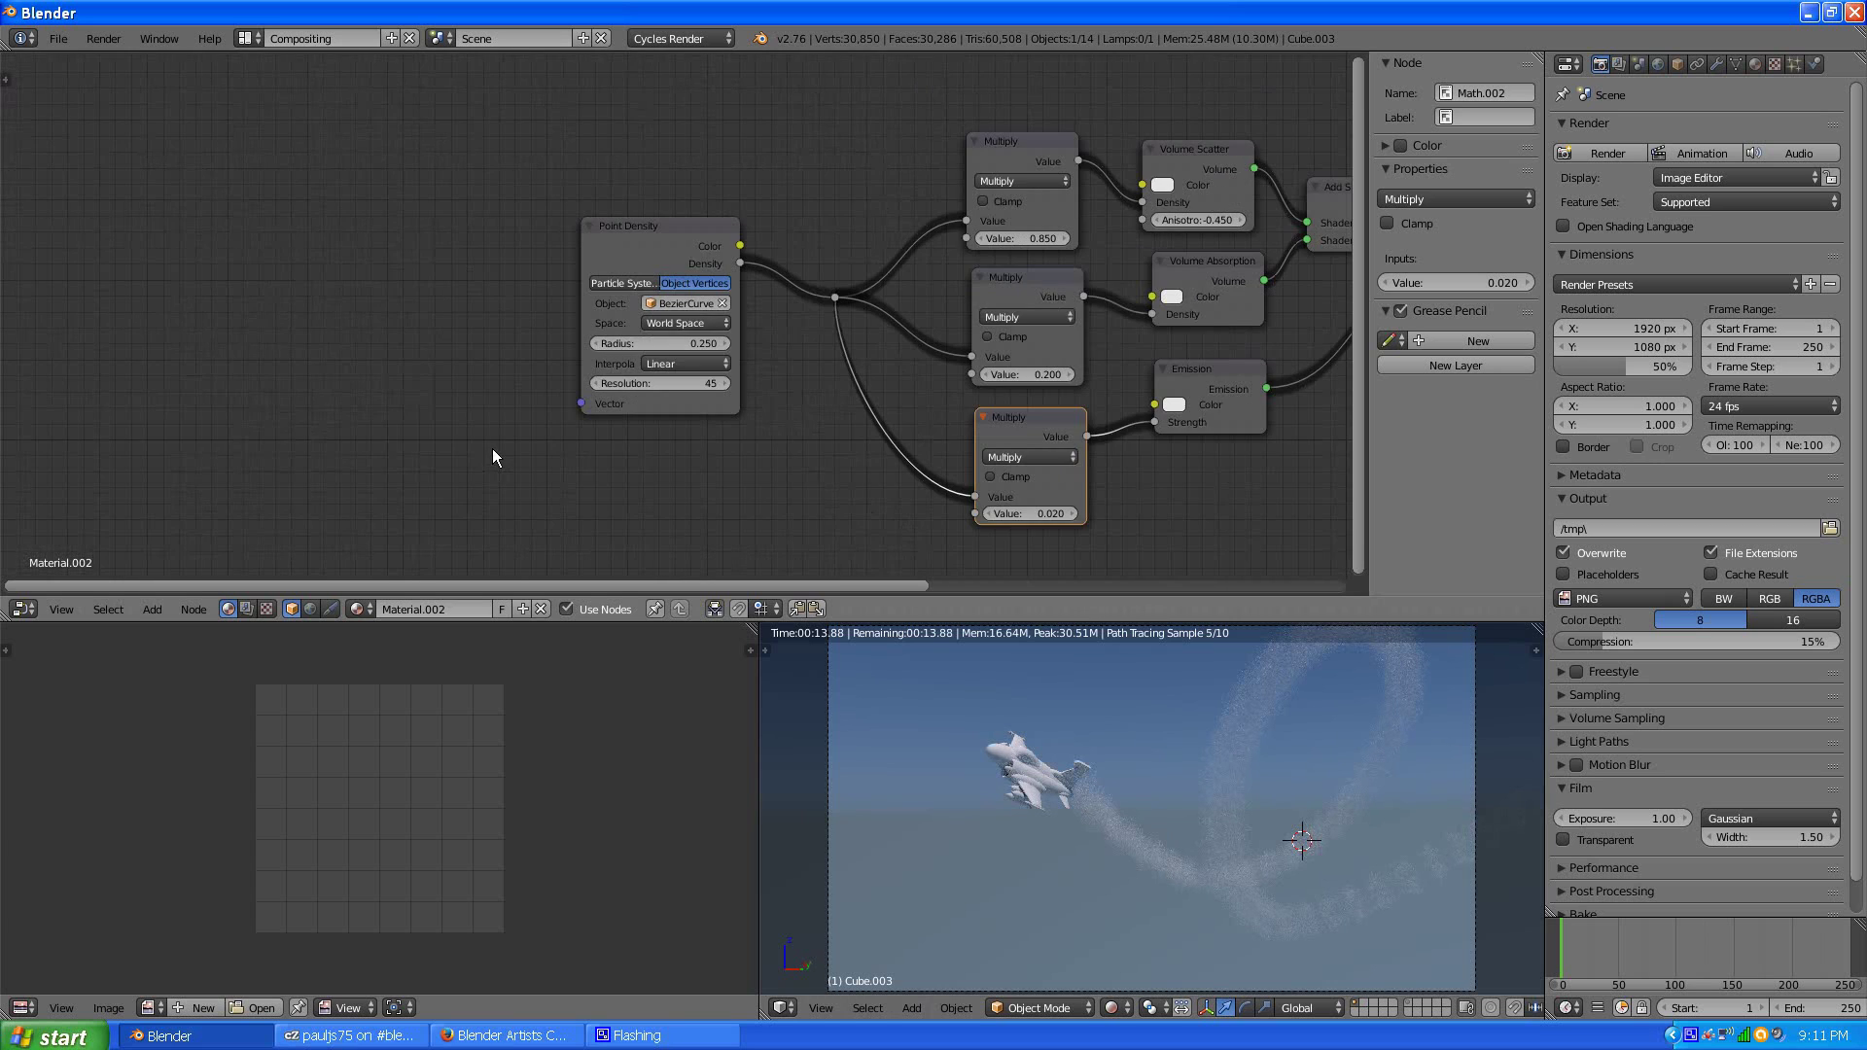
pyautogui.scroll(2, 894, 290)
pyautogui.click(894, 289)
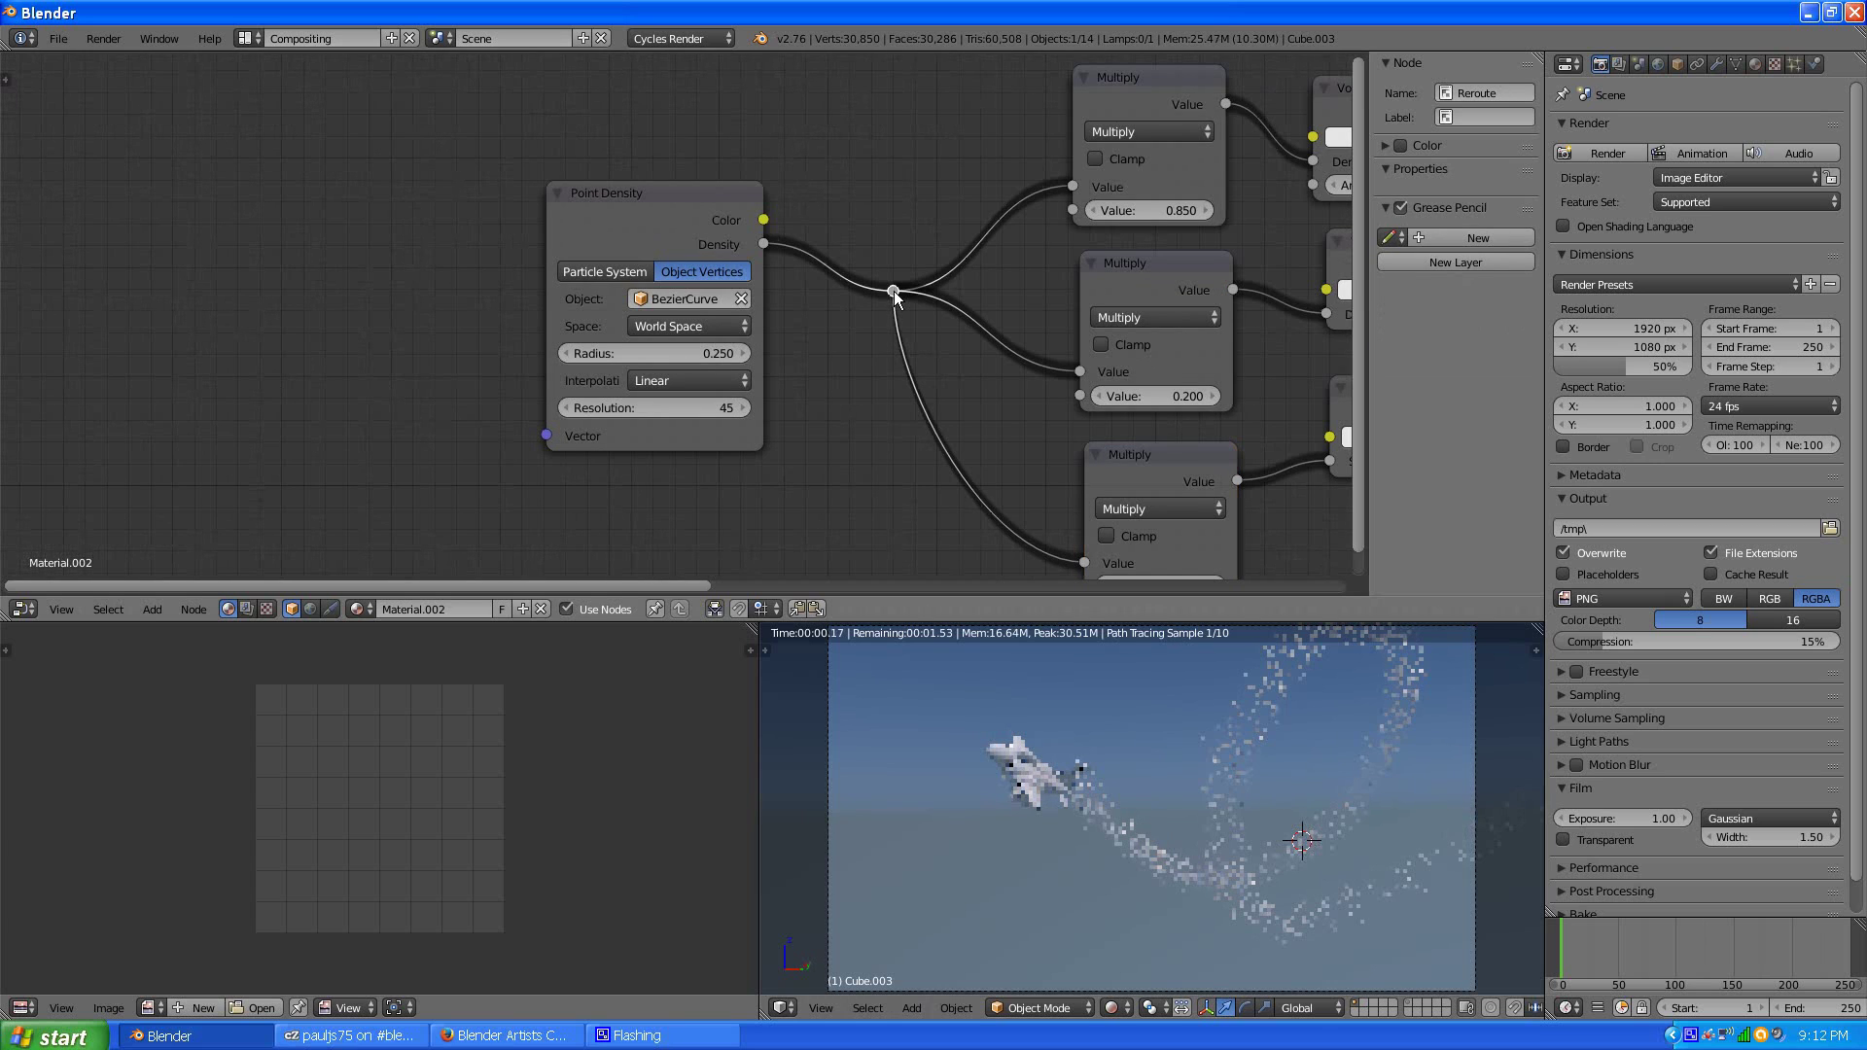
pyautogui.moveTo(895, 290); pyautogui.dragTo(945, 348)
pyautogui.scroll(-1, 766, 340)
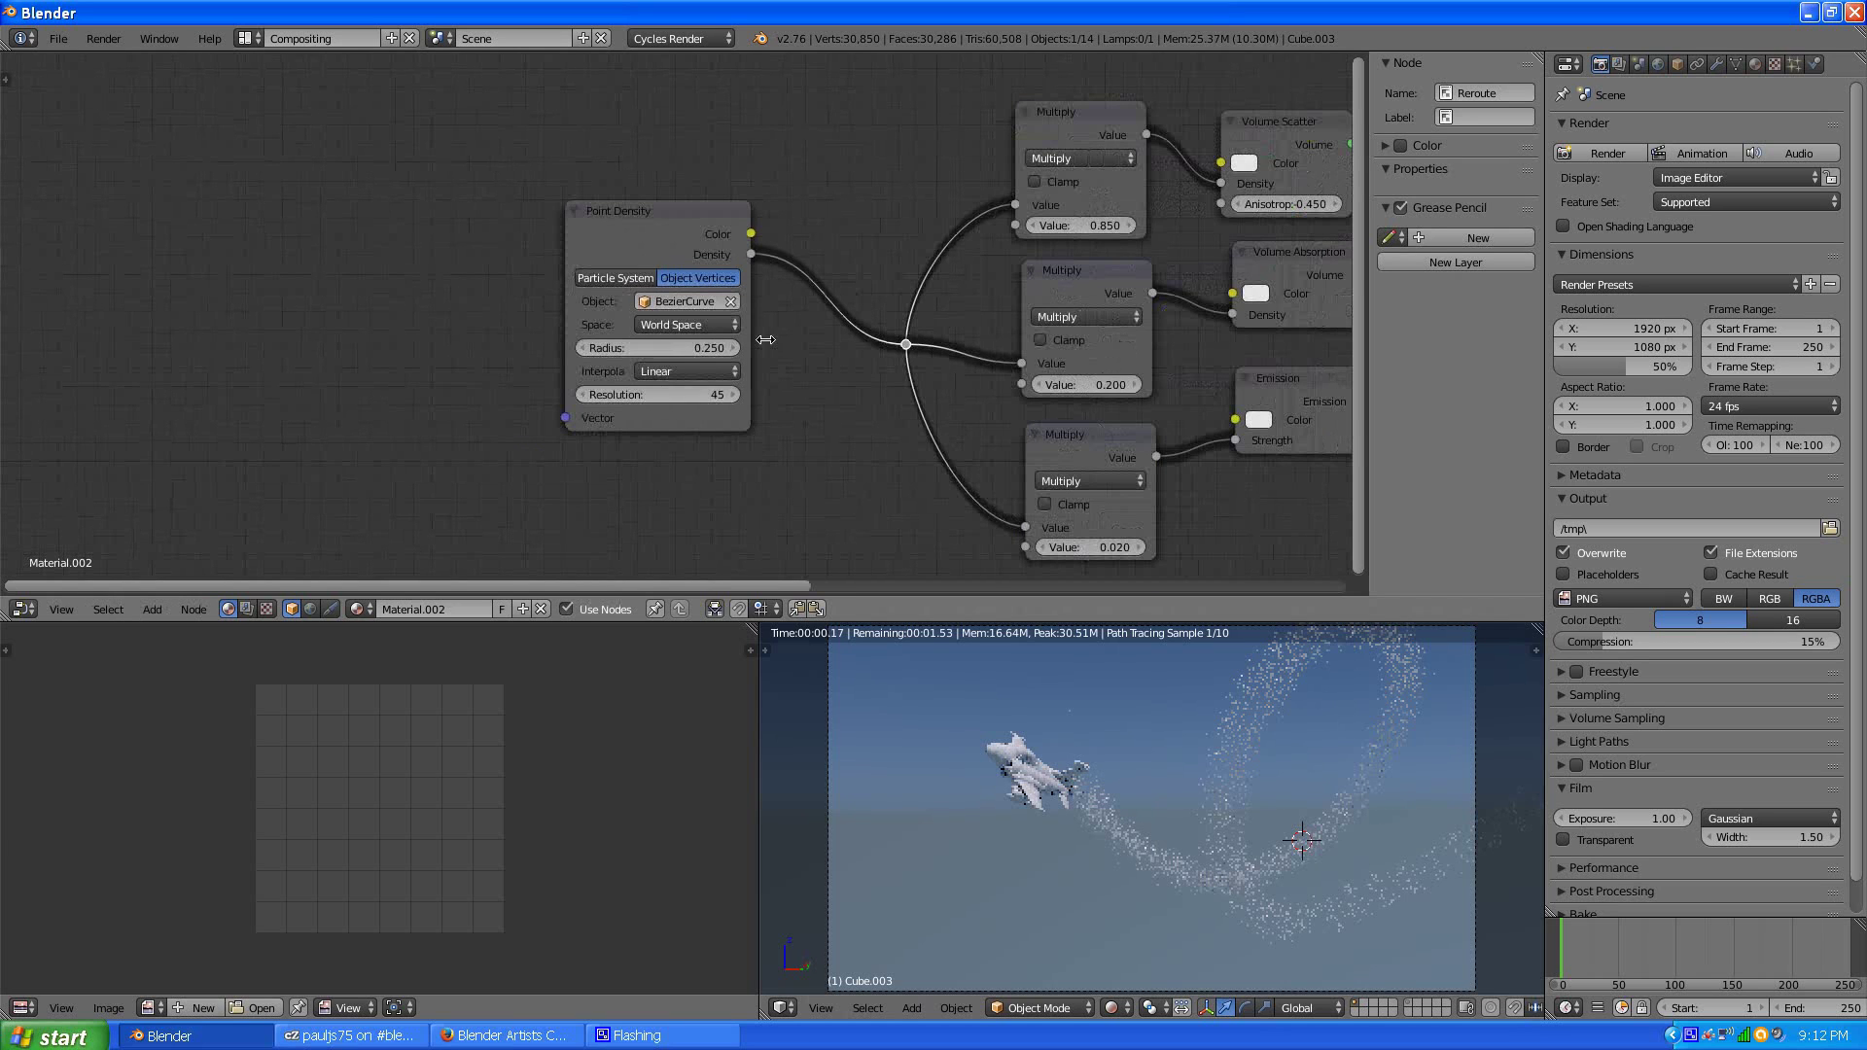
pyautogui.scroll(-1, 827, 351)
pyautogui.scroll(-1, 826, 342)
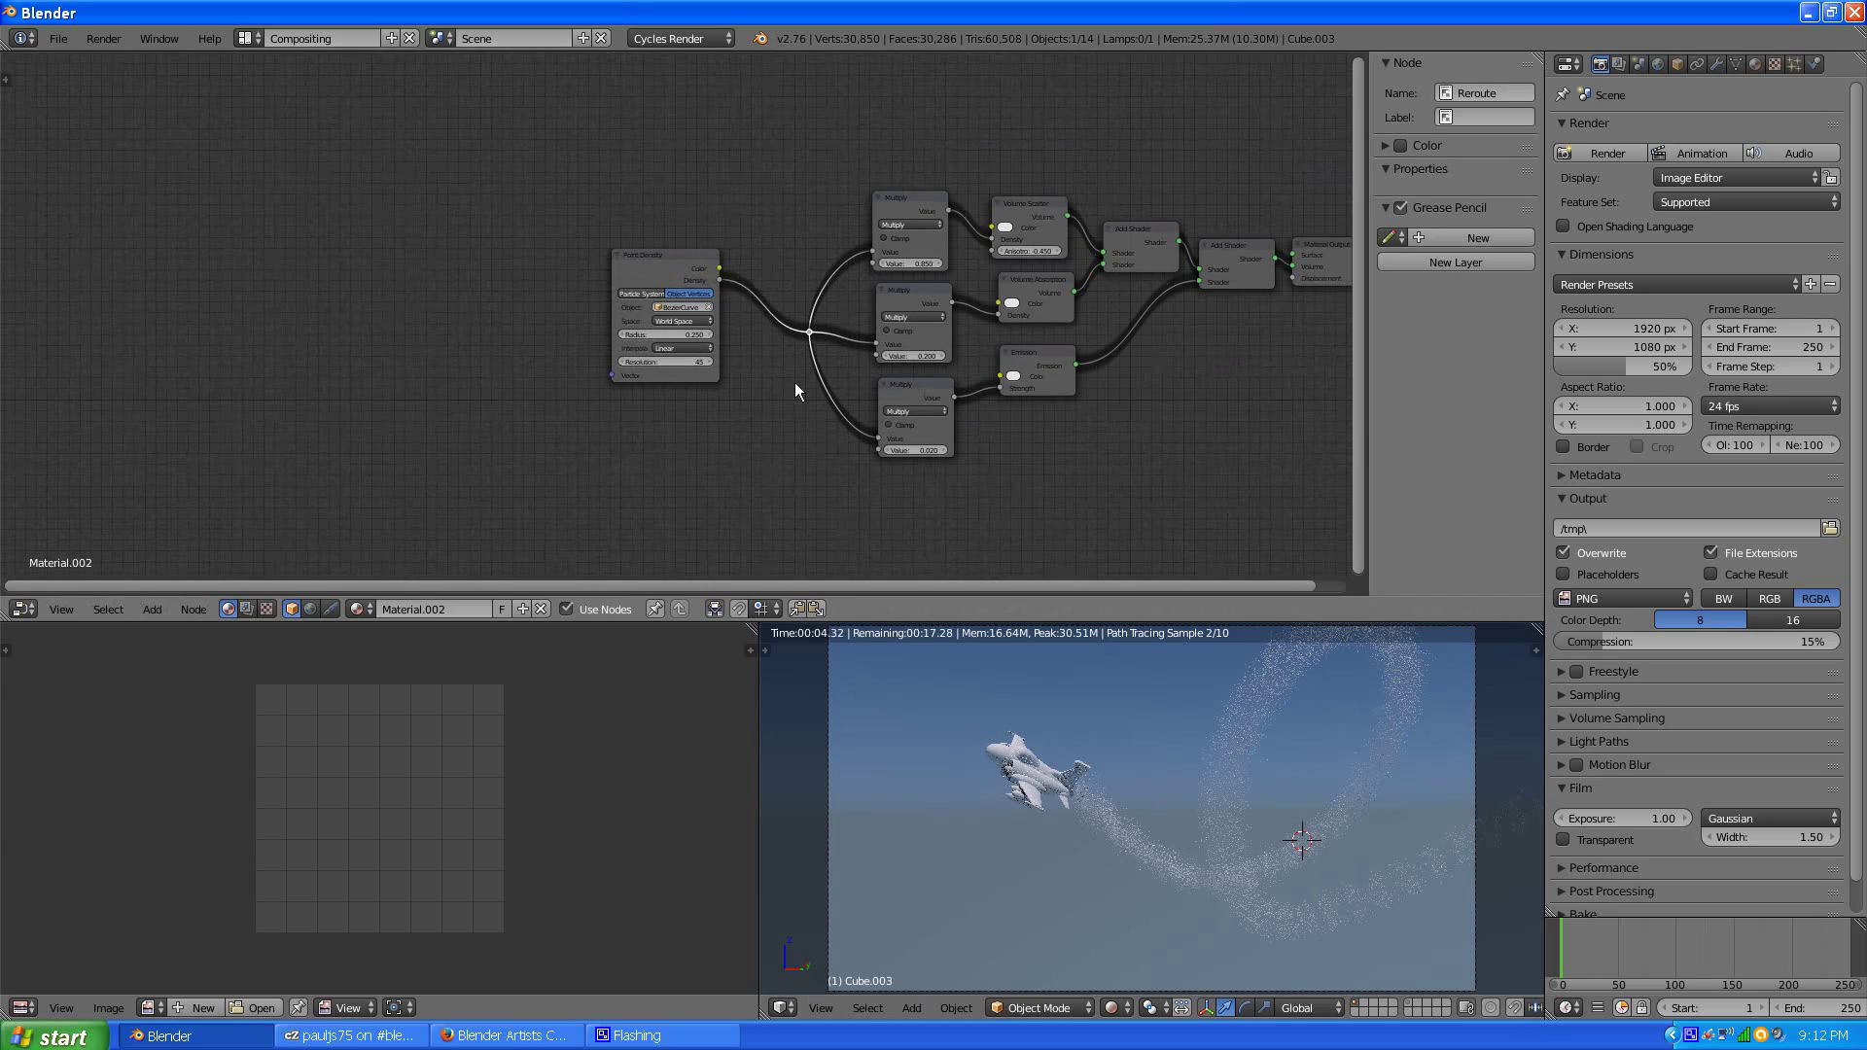
pyautogui.scroll(1, 1304, 492)
pyautogui.moveTo(1304, 488); pyautogui.dragTo(1096, 465, button='middle')
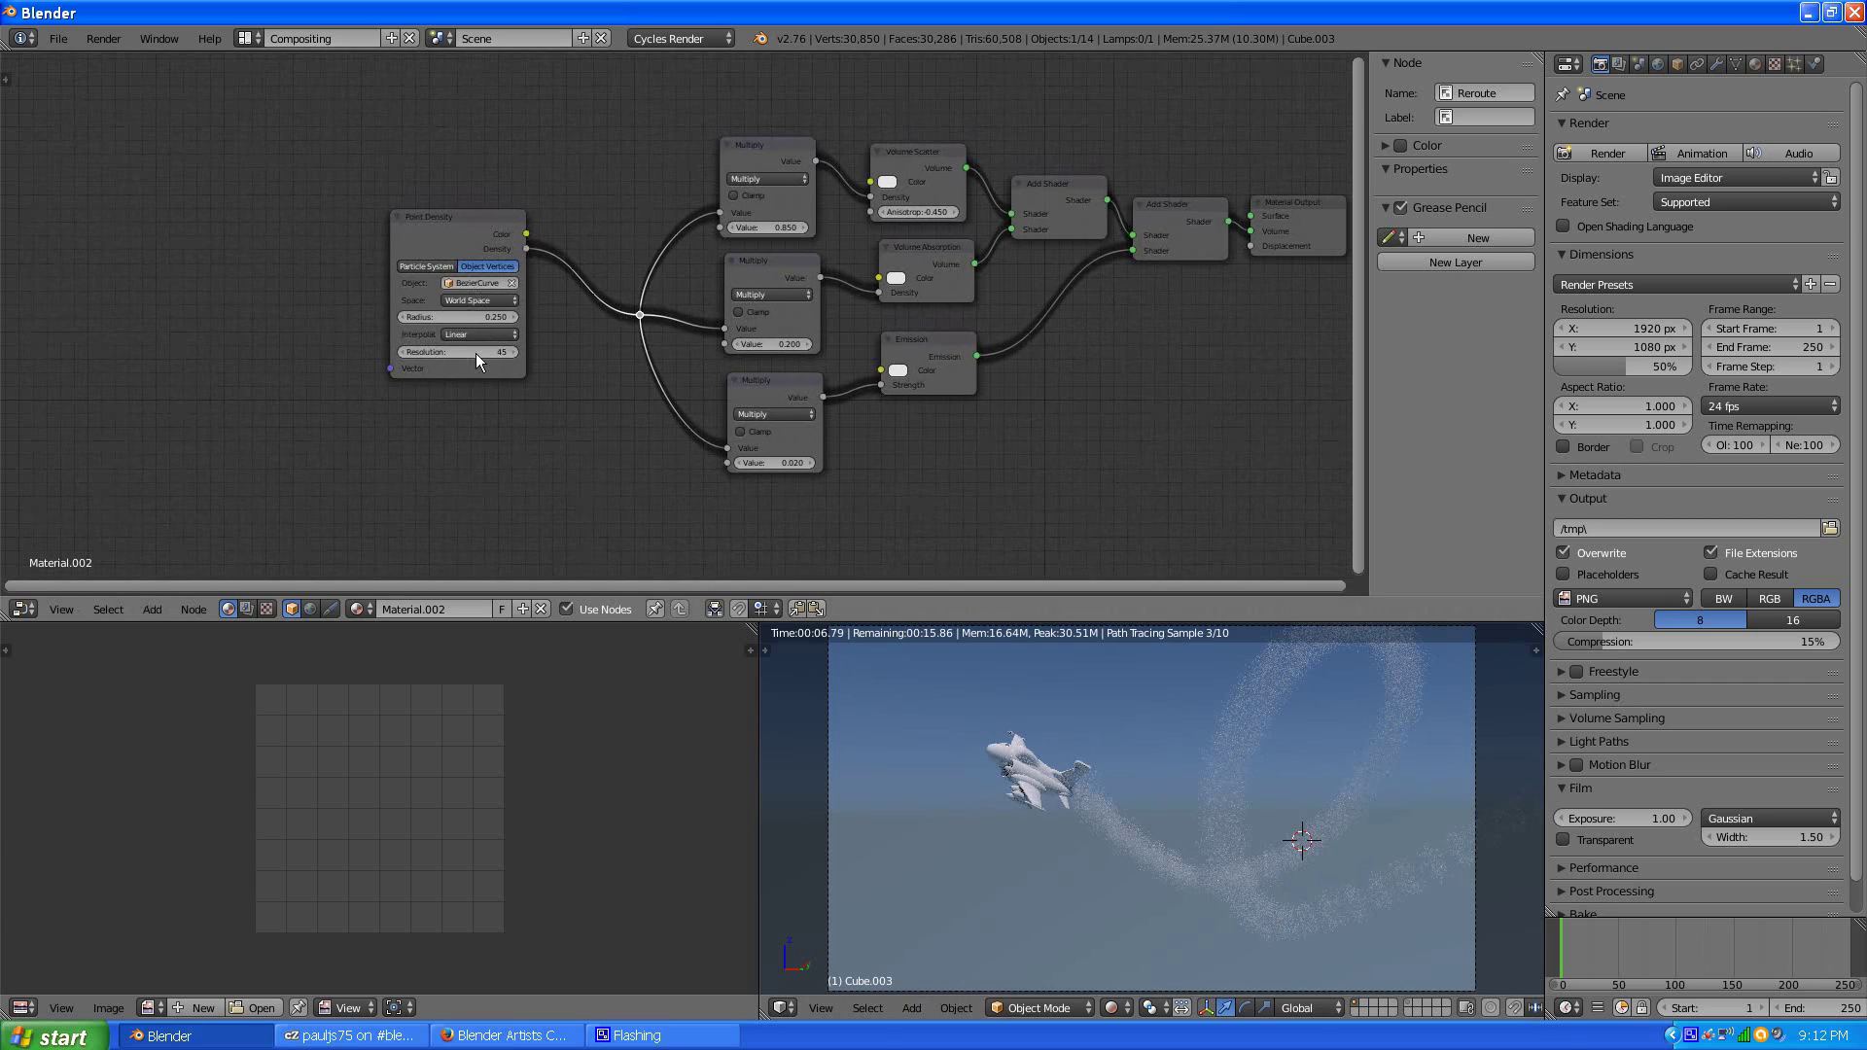
# - Add a Texture Coordinate input node and place it before the Point Density node, leaving a gap between them
pyautogui.scroll(3, 475, 358)
pyautogui.moveTo(499, 395); pyautogui.dragTo(798, 381, button='middle')
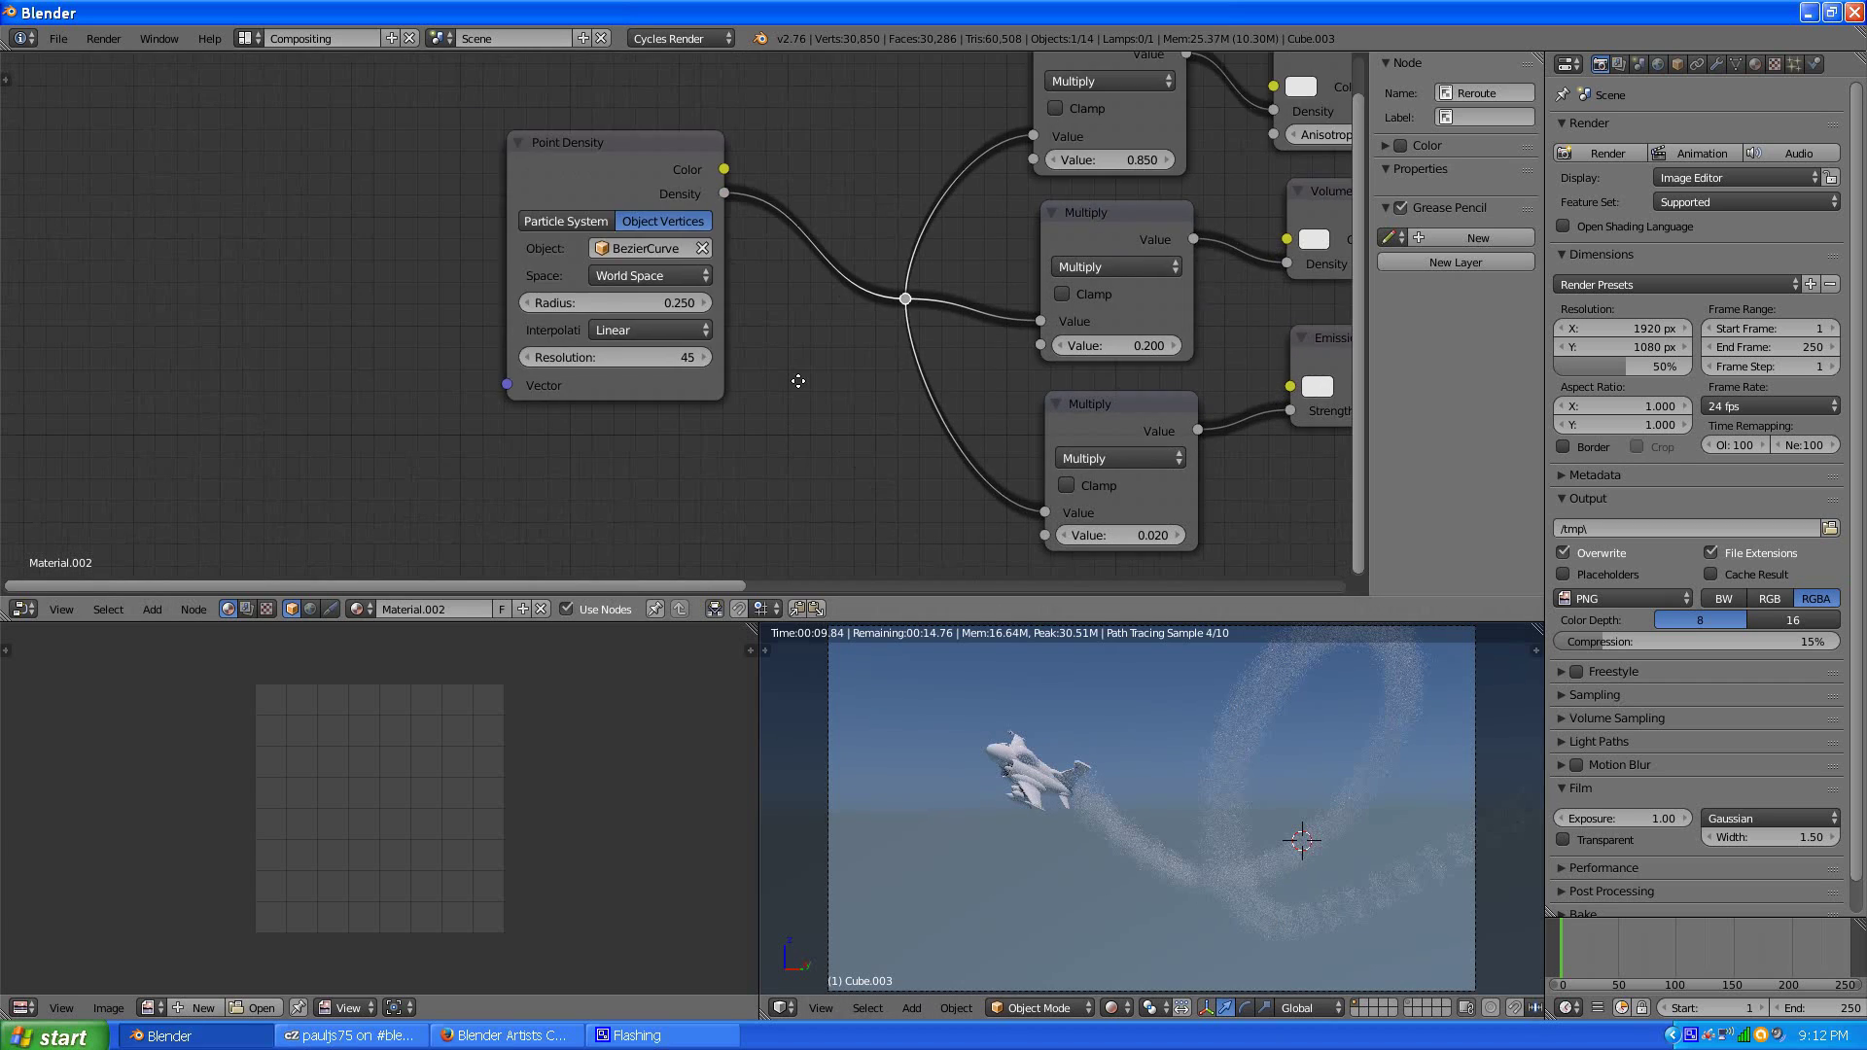
pyautogui.scroll(-2, 508, 387)
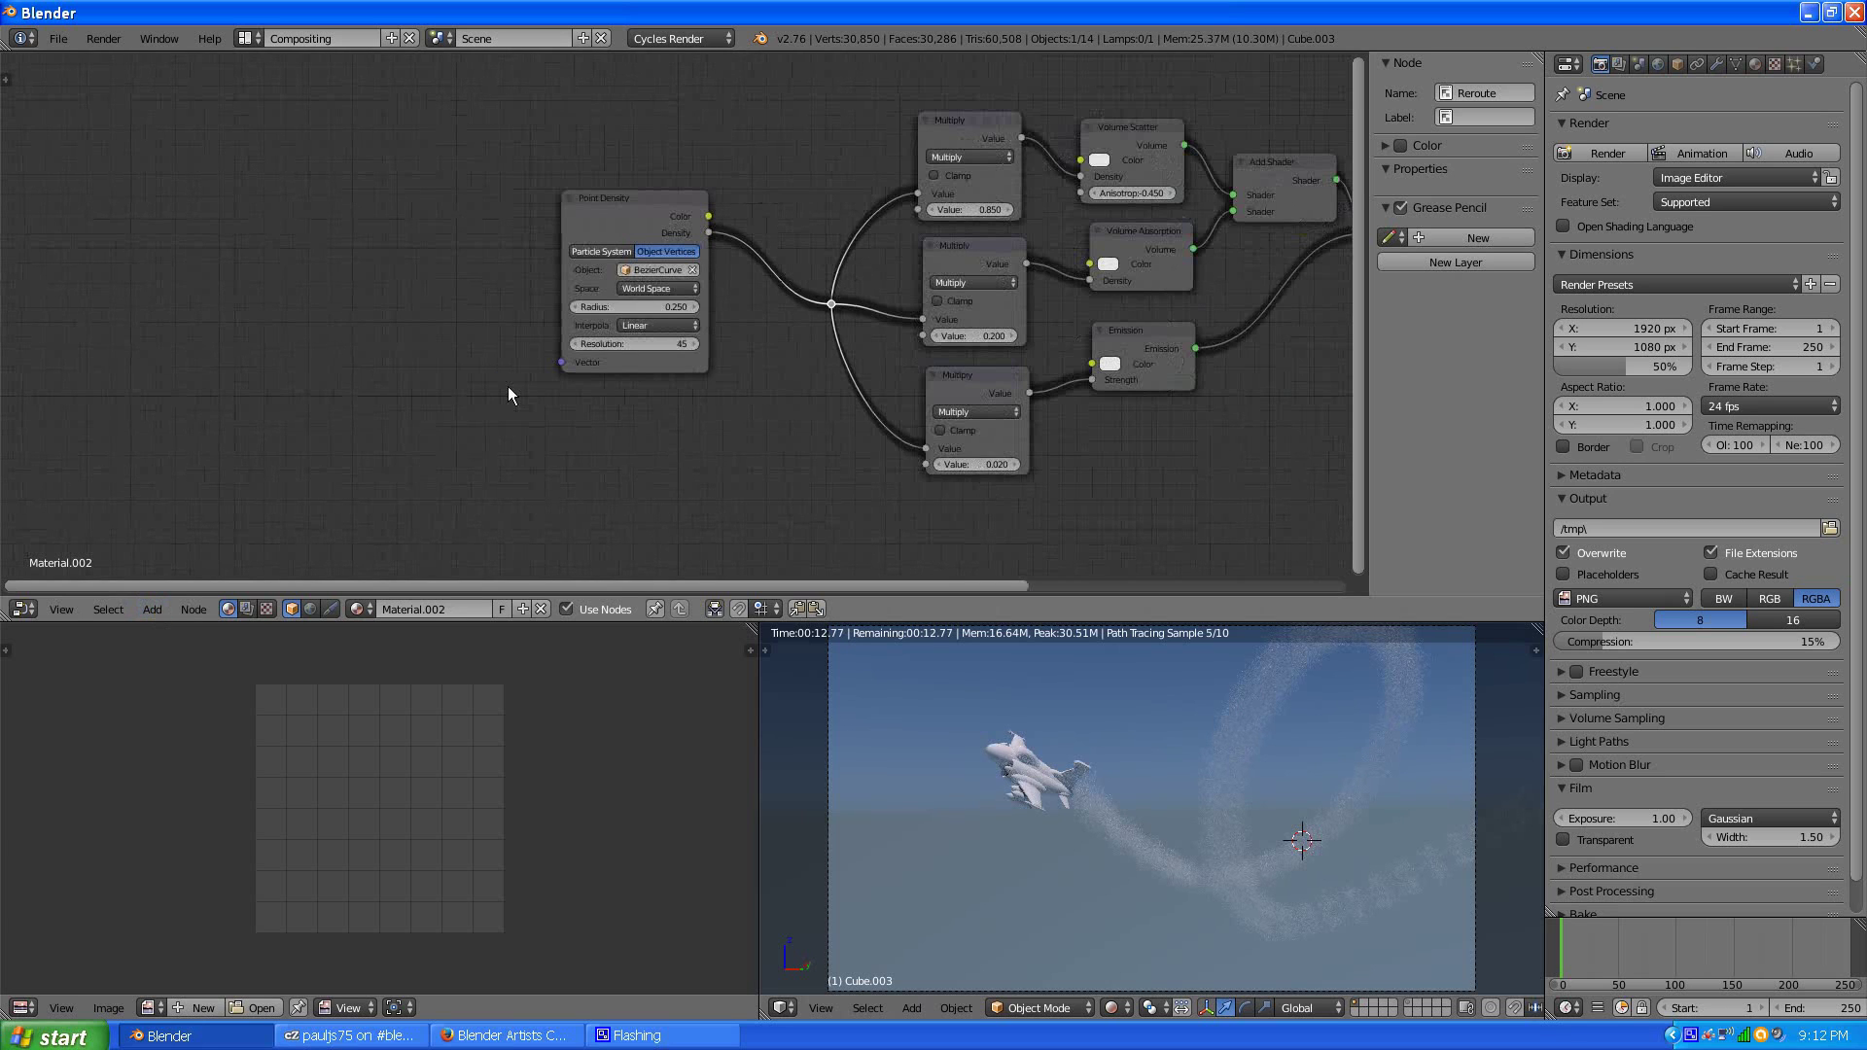
pyautogui.scroll(2, 321, 434)
pyautogui.moveTo(342, 463); pyautogui.dragTo(620, 444, button='middle')
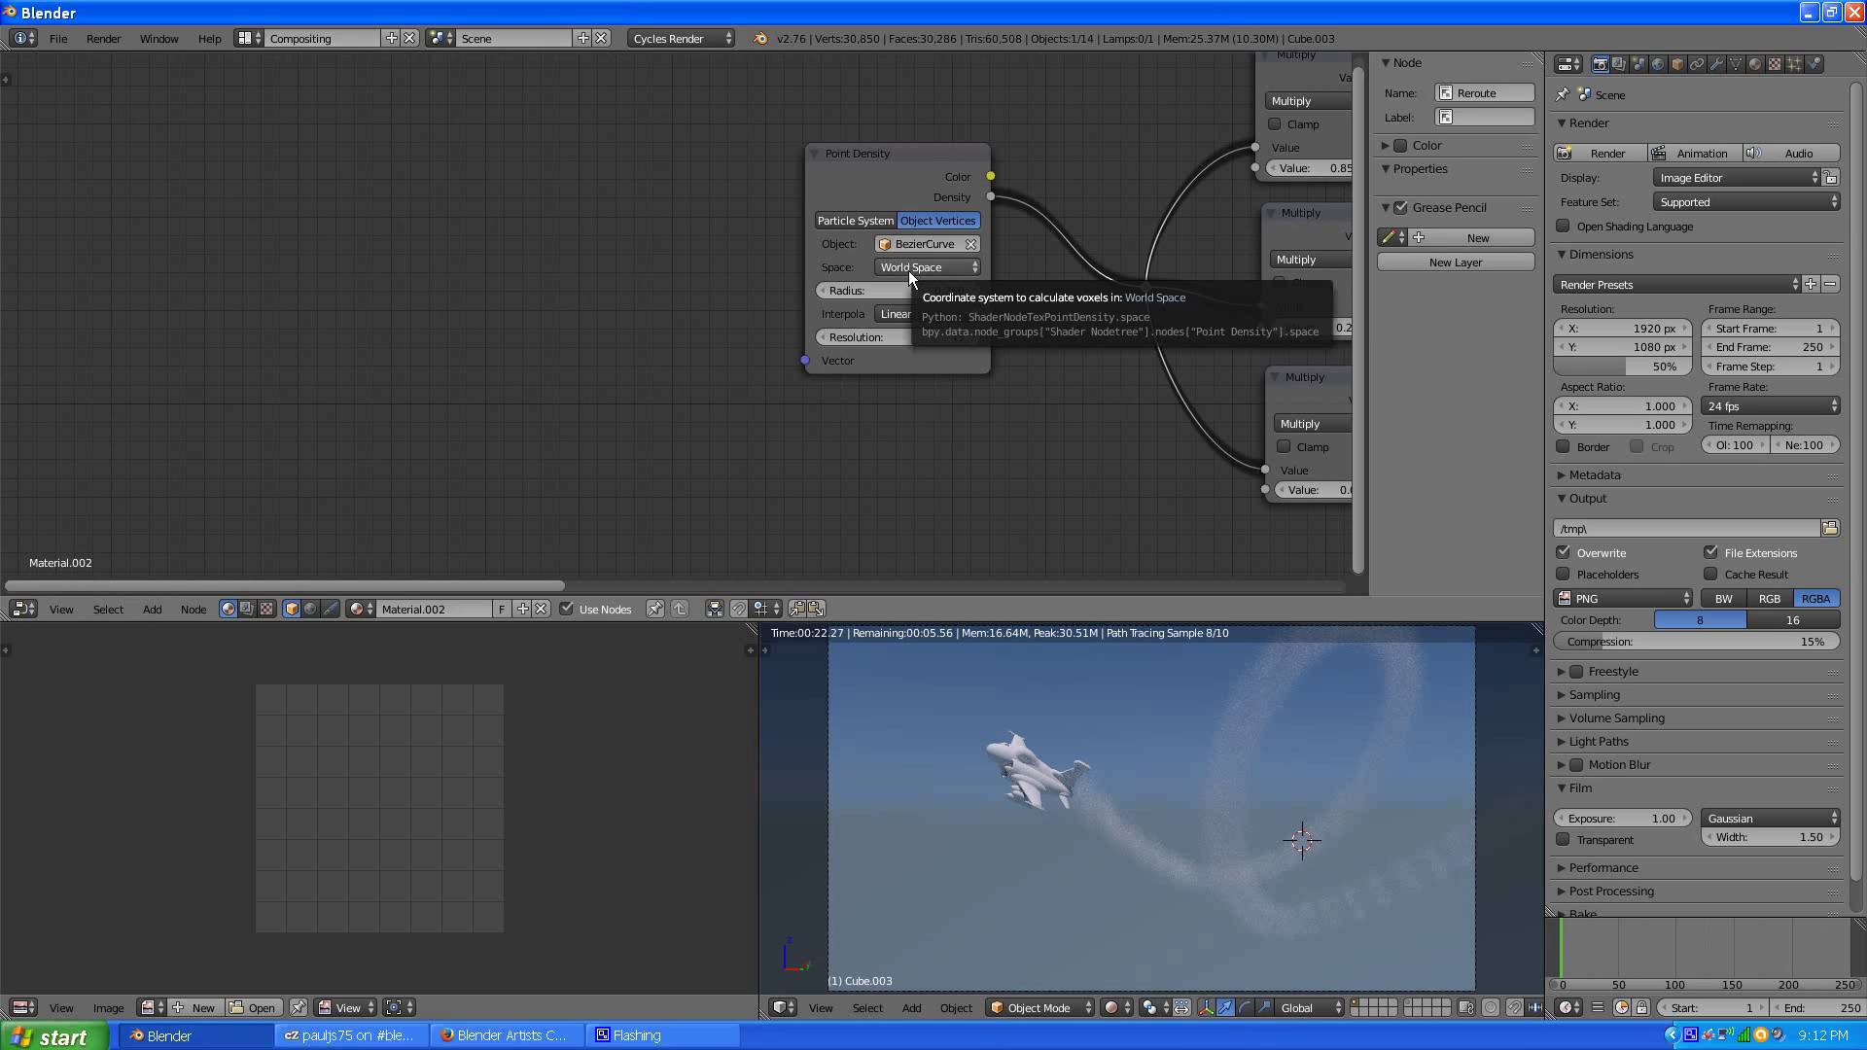
pyautogui.click(156, 609)
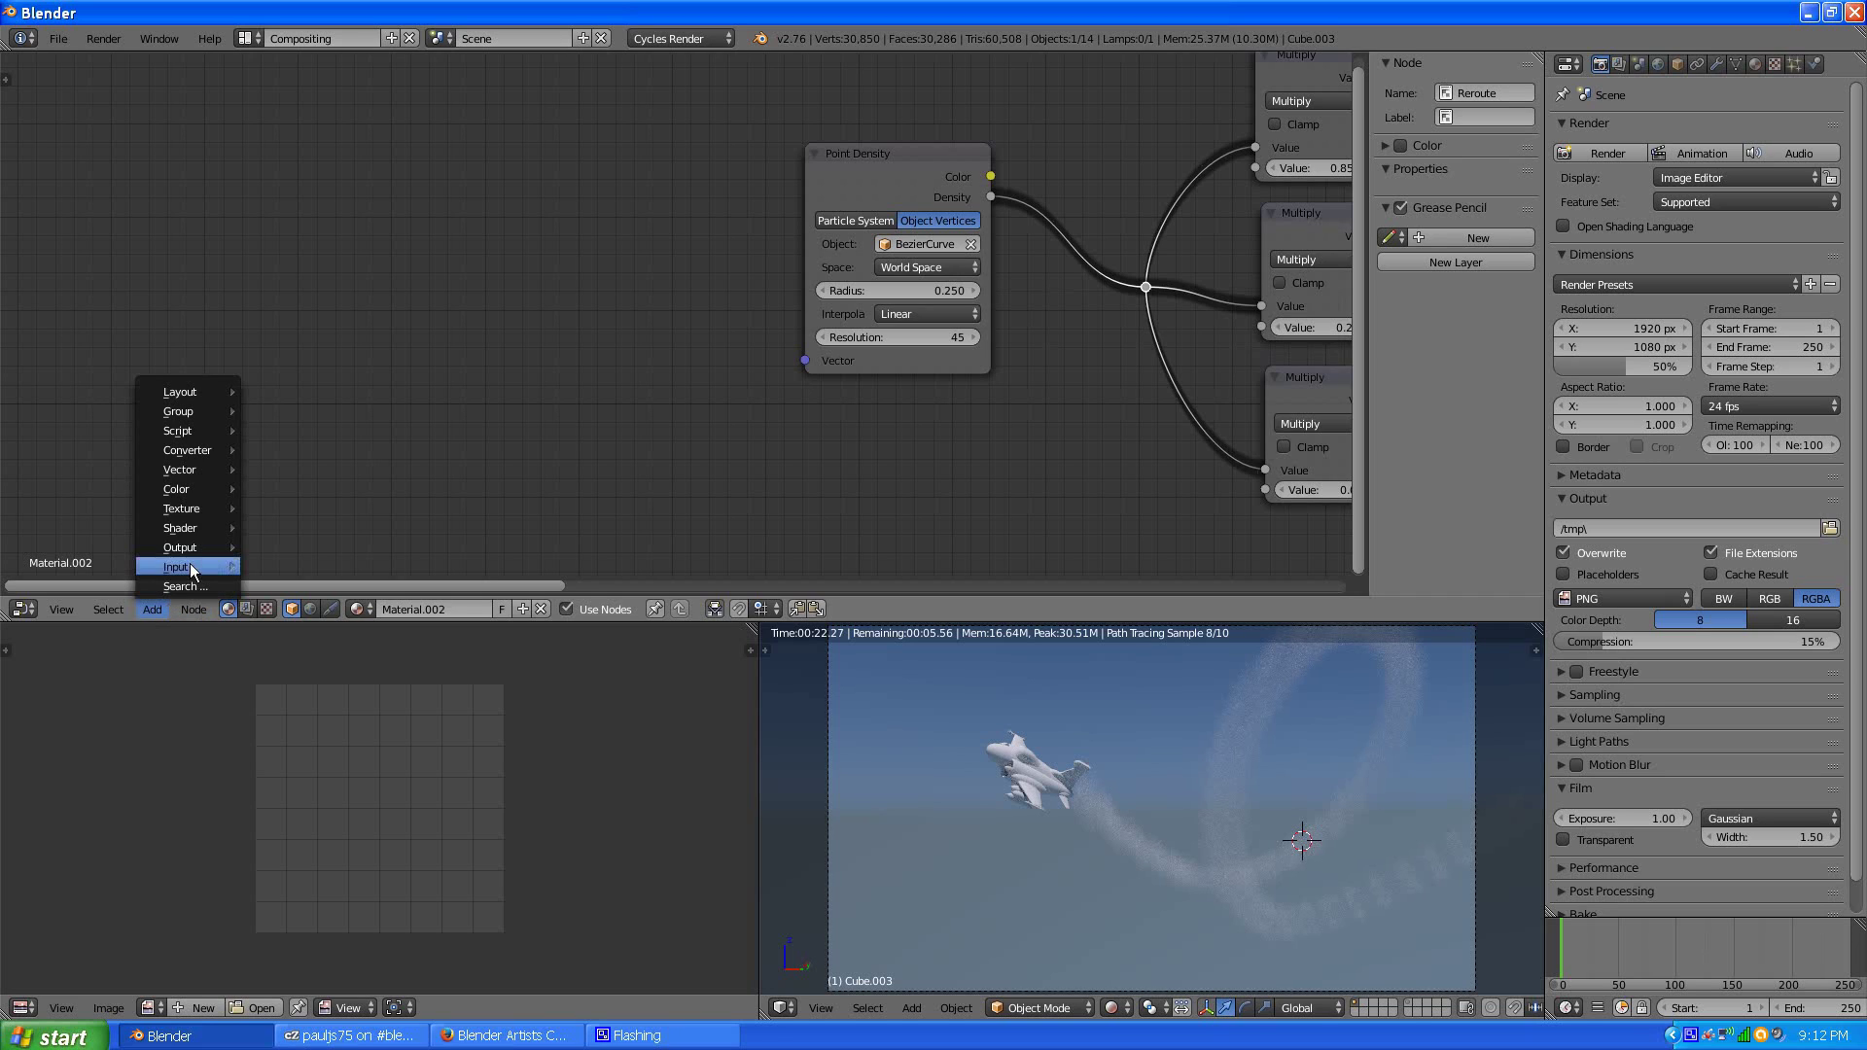
pyautogui.moveTo(195, 511)
pyautogui.moveTo(171, 566)
pyautogui.click(288, 566)
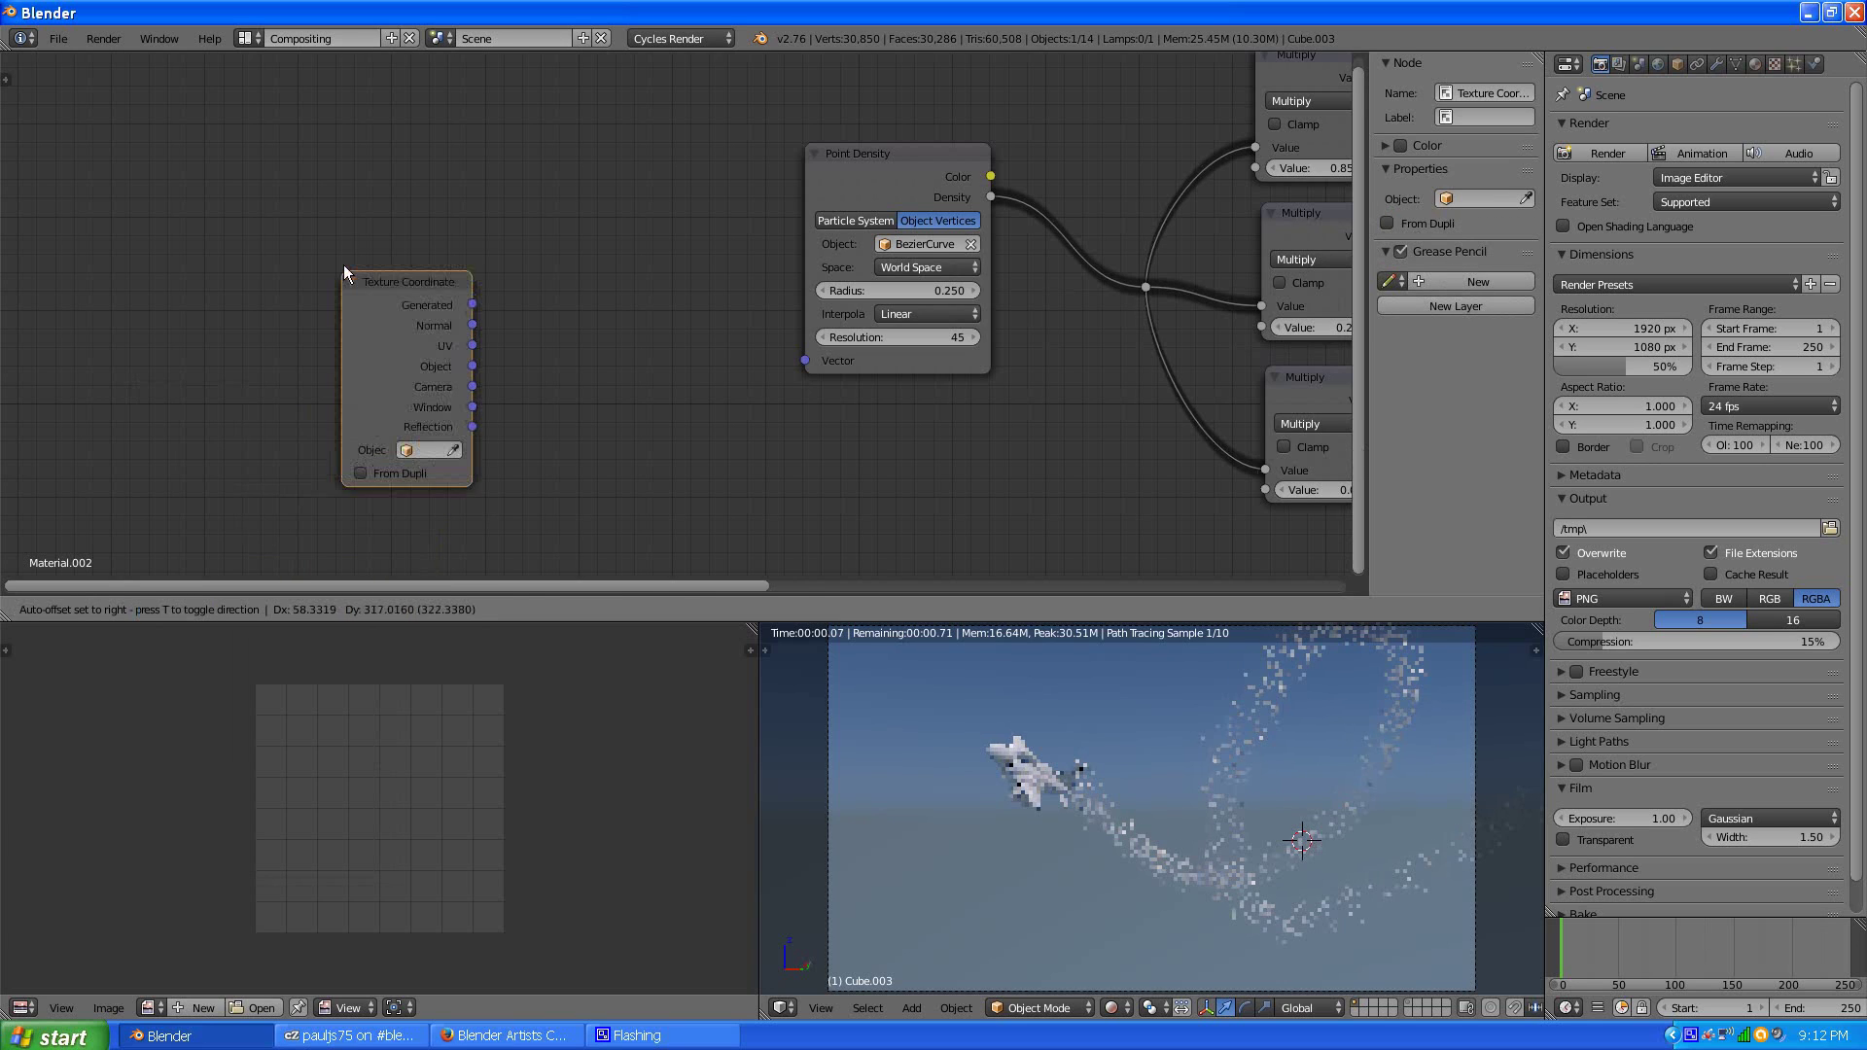
pyautogui.click(348, 208)
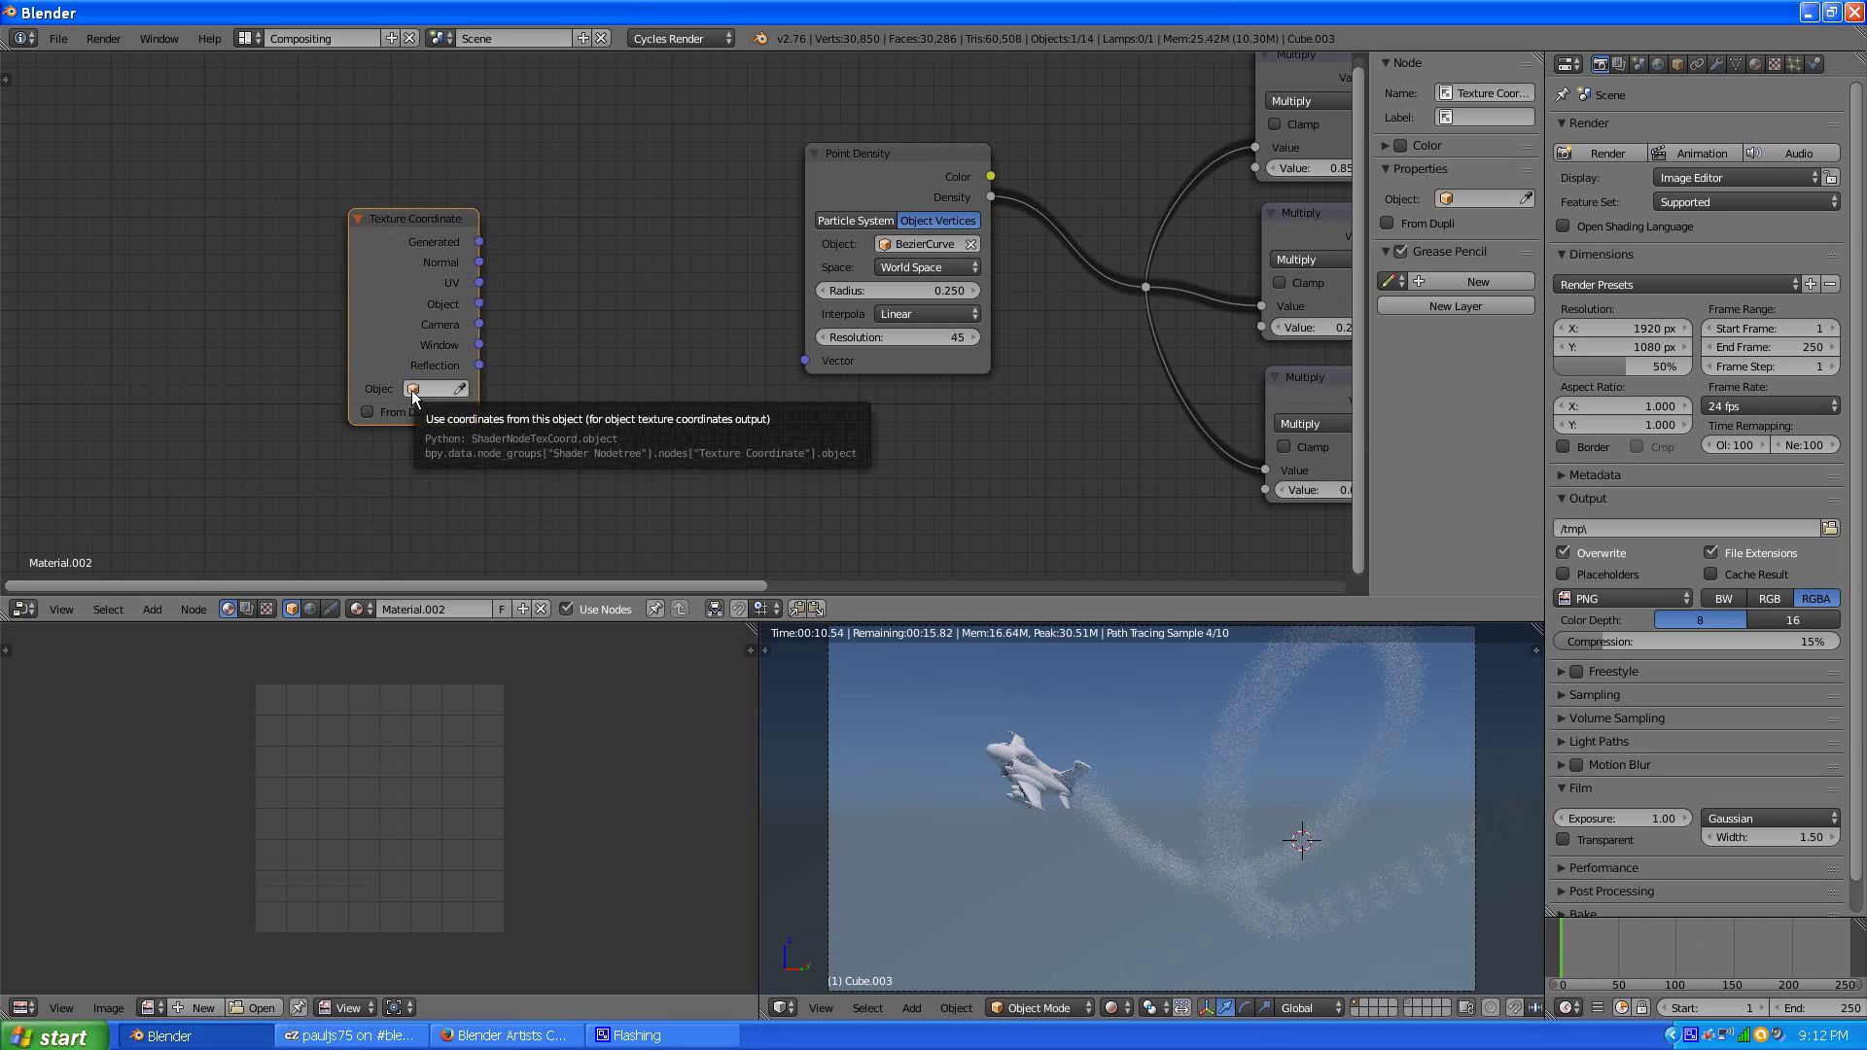
# - Switch to the Default screen layout and set its 3D viewport shading to Solid
pyautogui.click(249, 39)
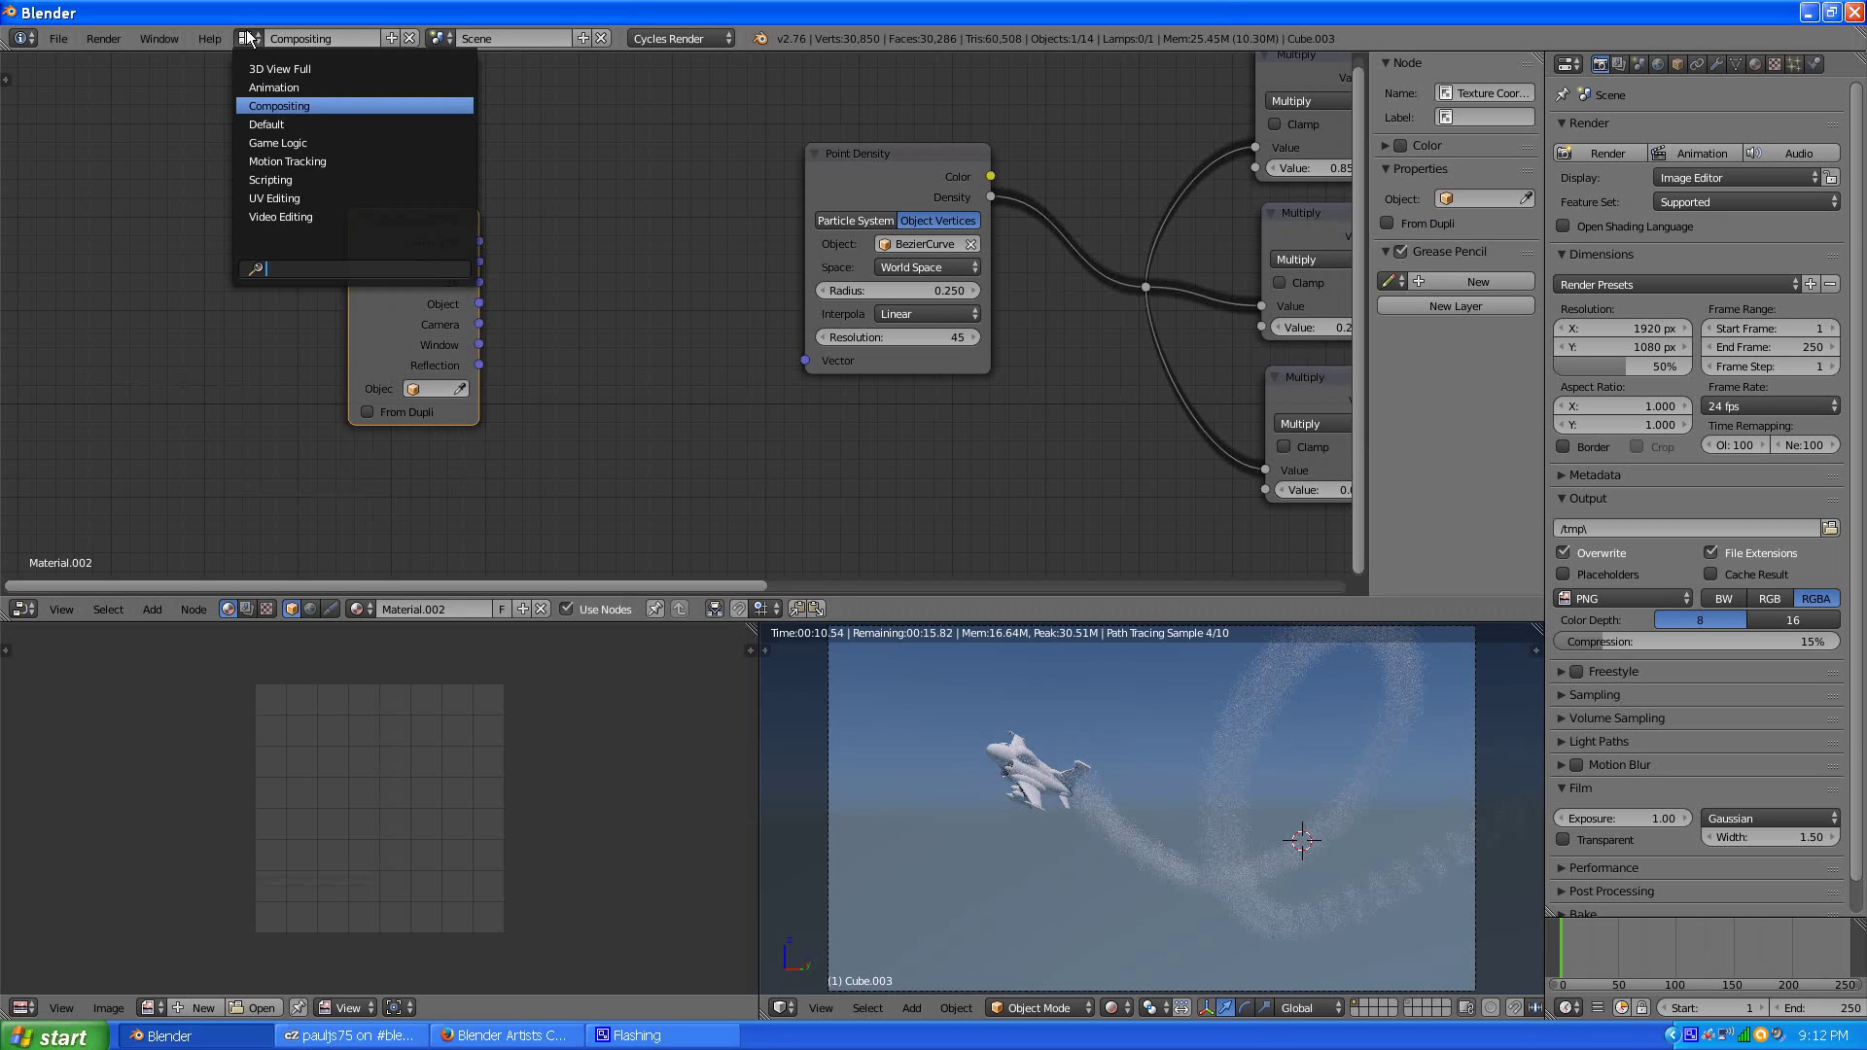
pyautogui.click(280, 124)
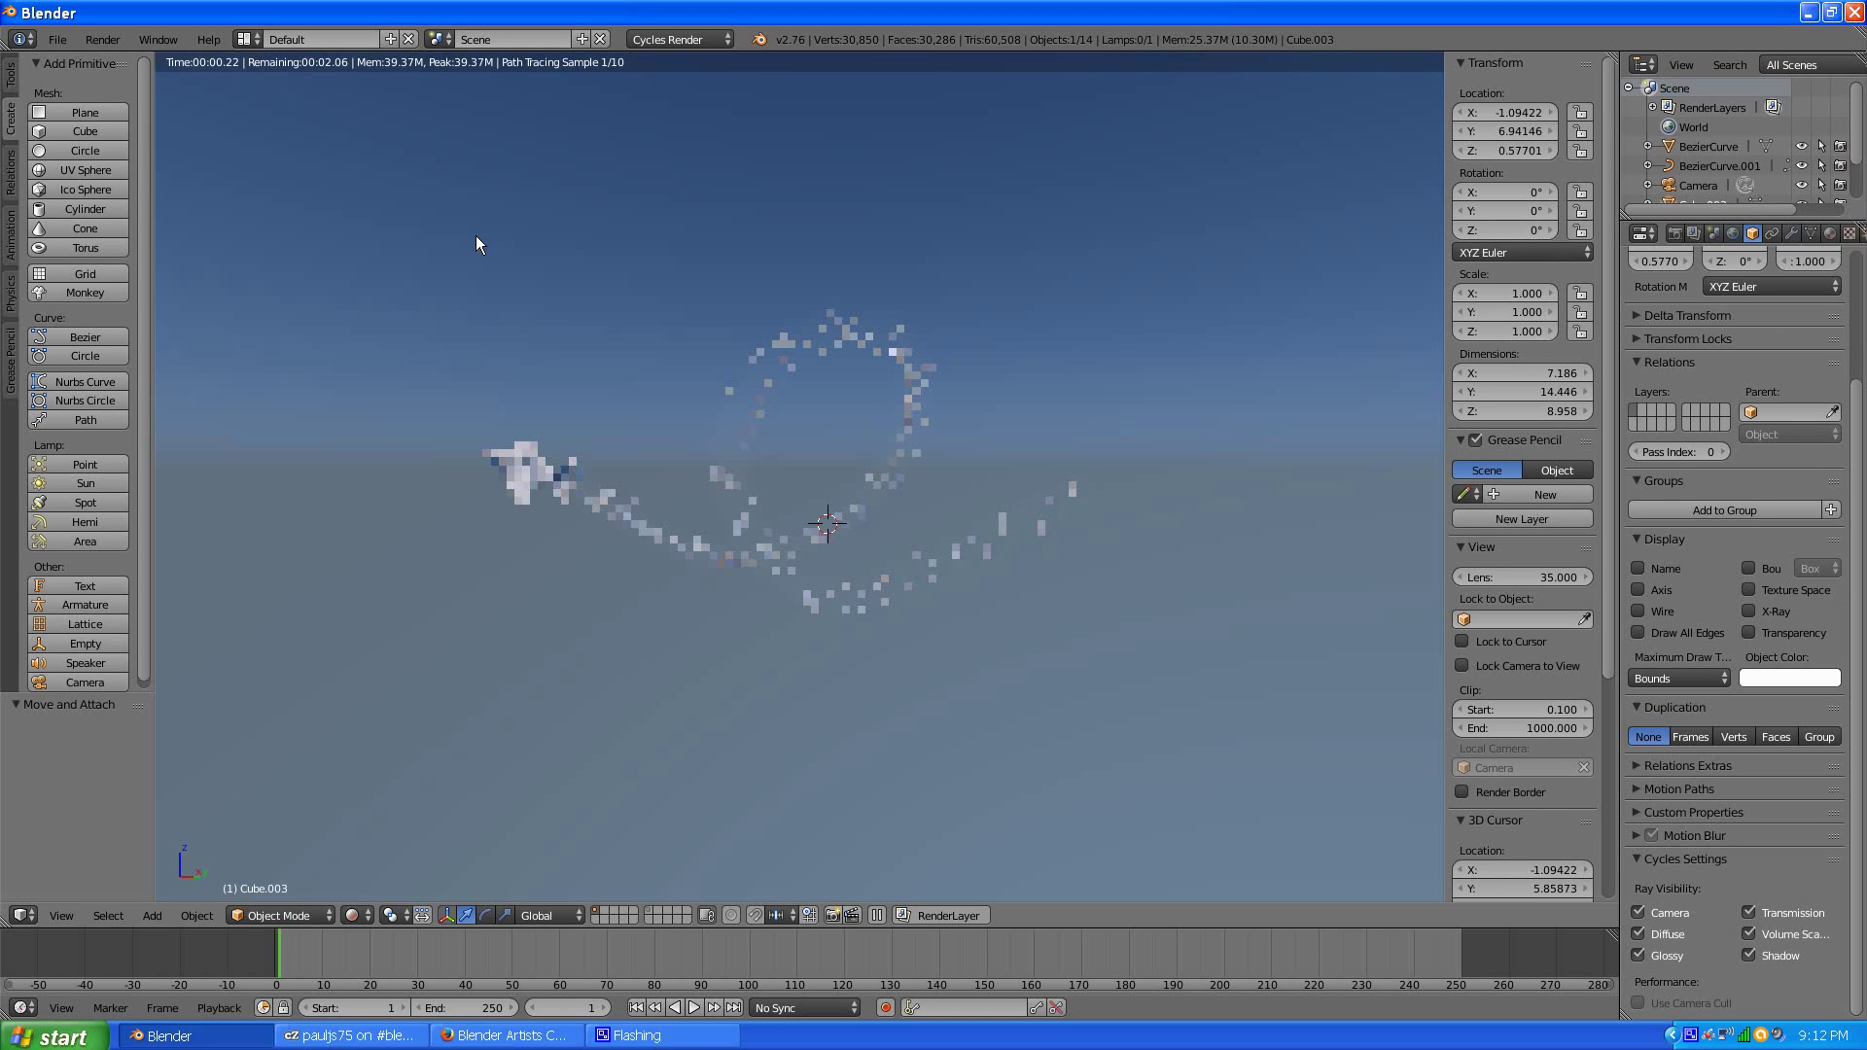
pyautogui.click(351, 916)
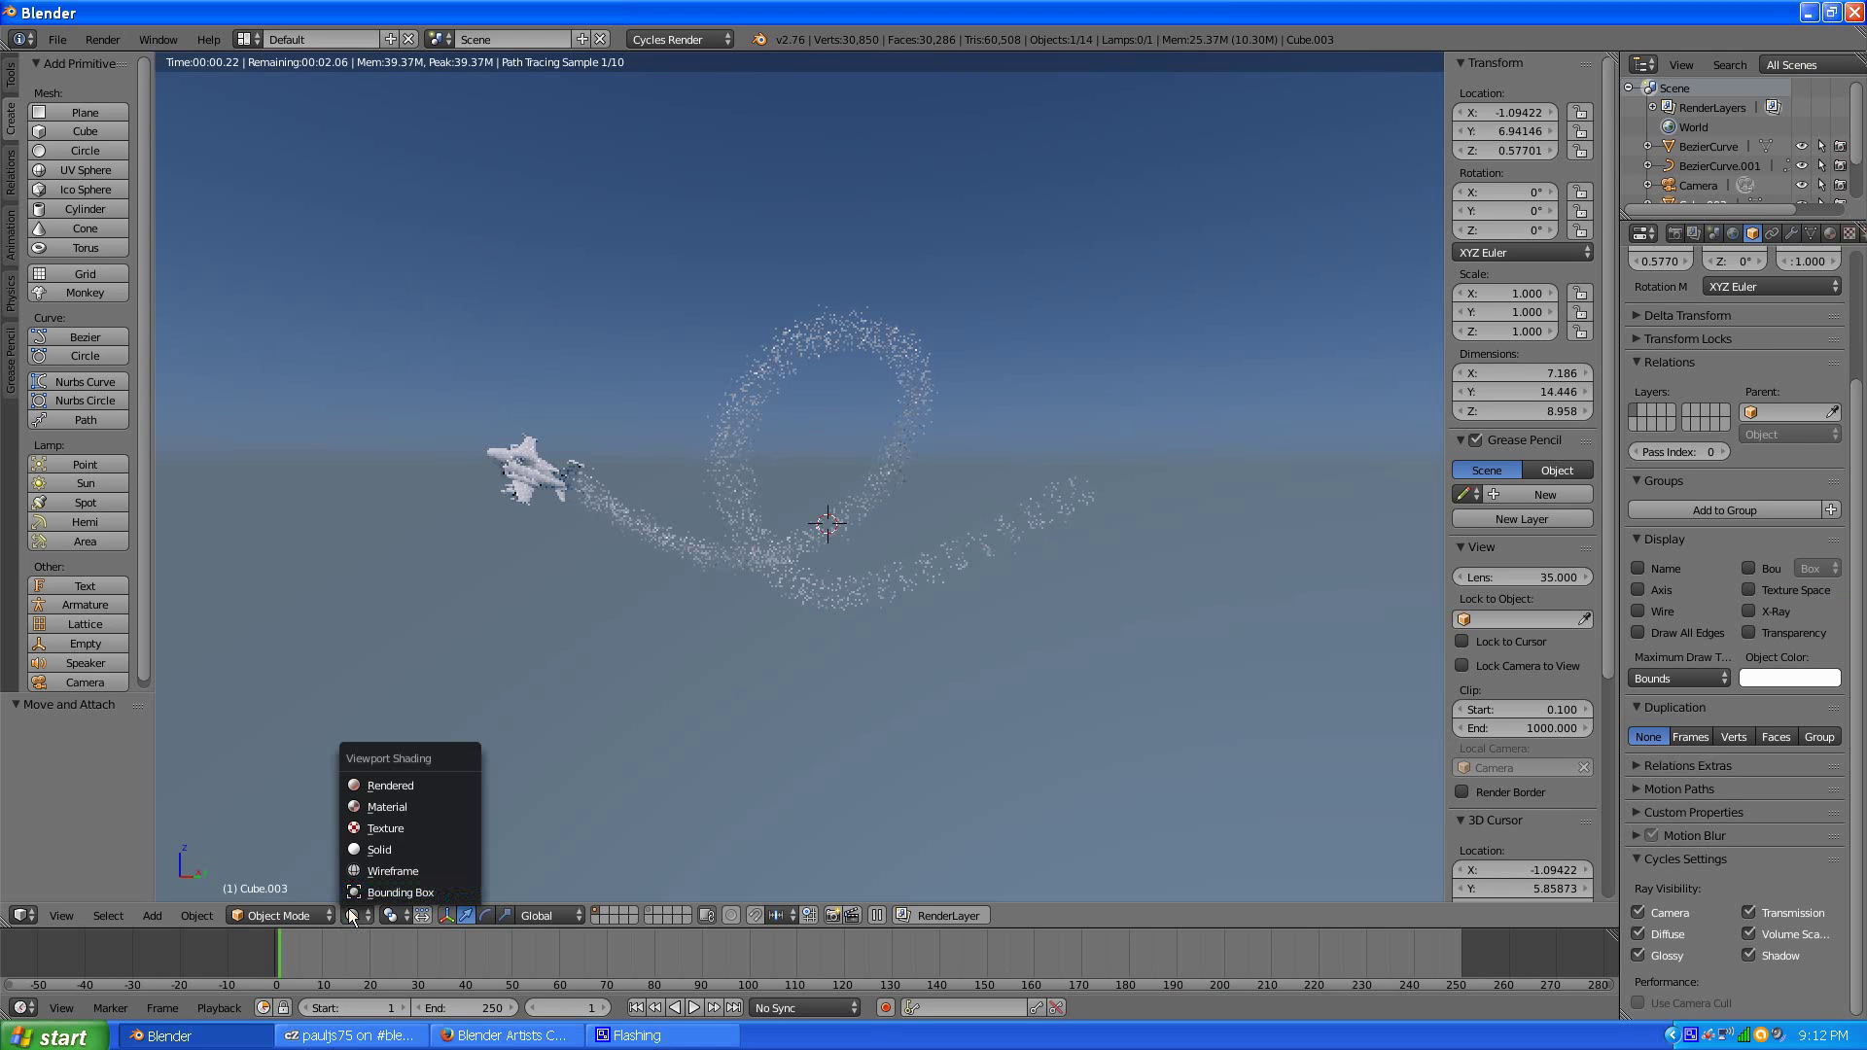
pyautogui.click(379, 852)
# - Snap the 3D cursor to the scene center and add a Plain Axes empty there
pyautogui.moveTo(453, 669); pyautogui.dragTo(518, 678, button='middle')
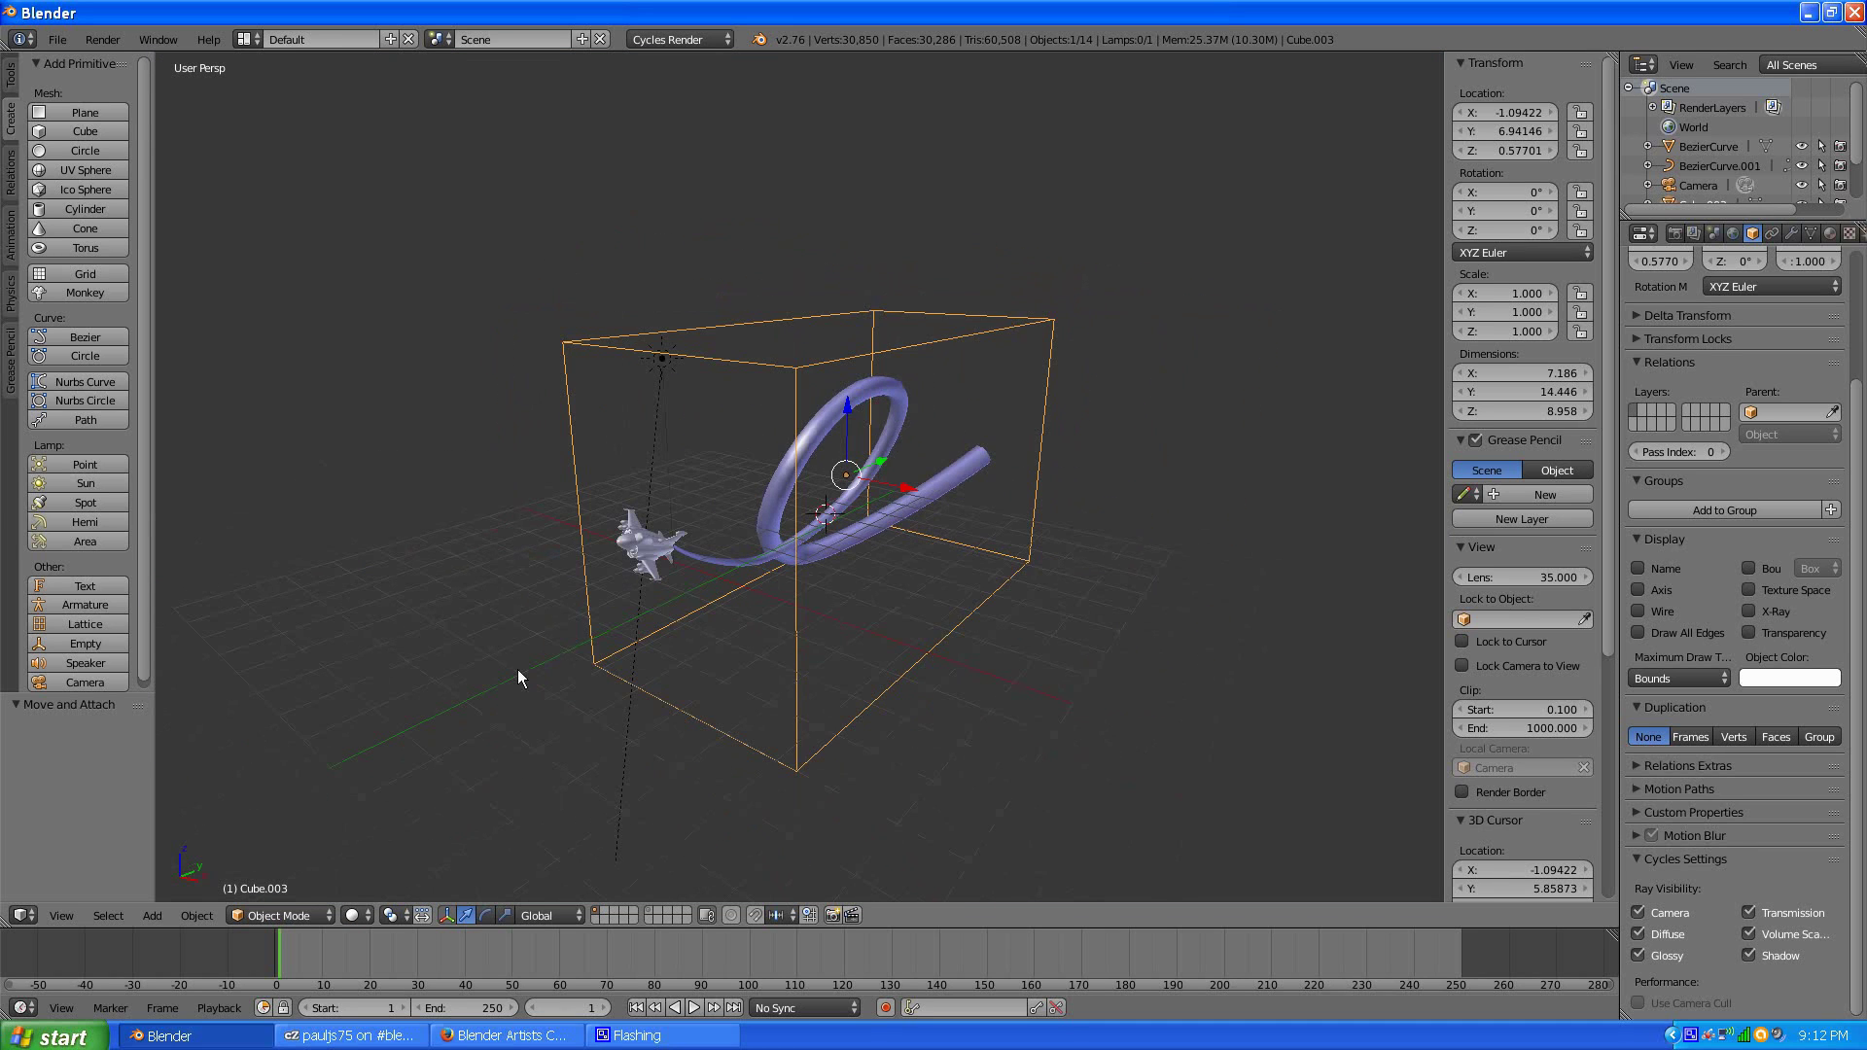
pyautogui.hotkey('shift', 's')
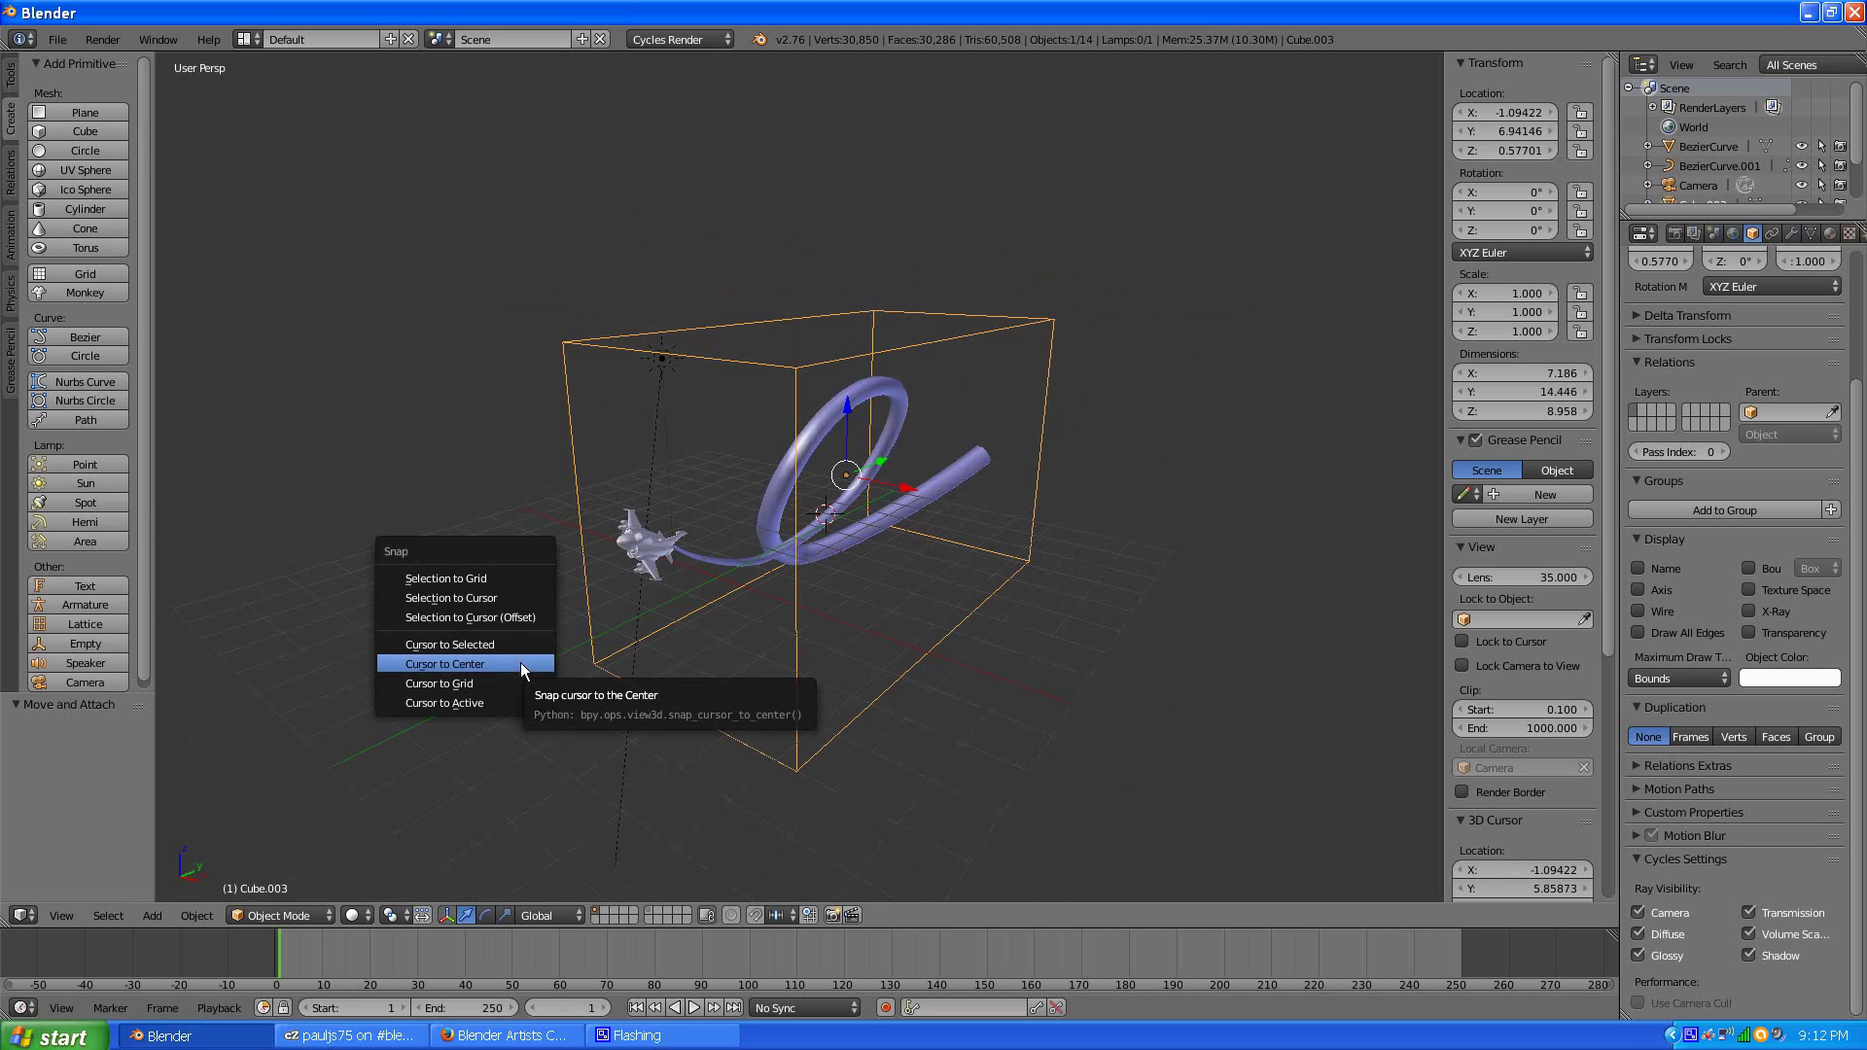
pyautogui.click(521, 664)
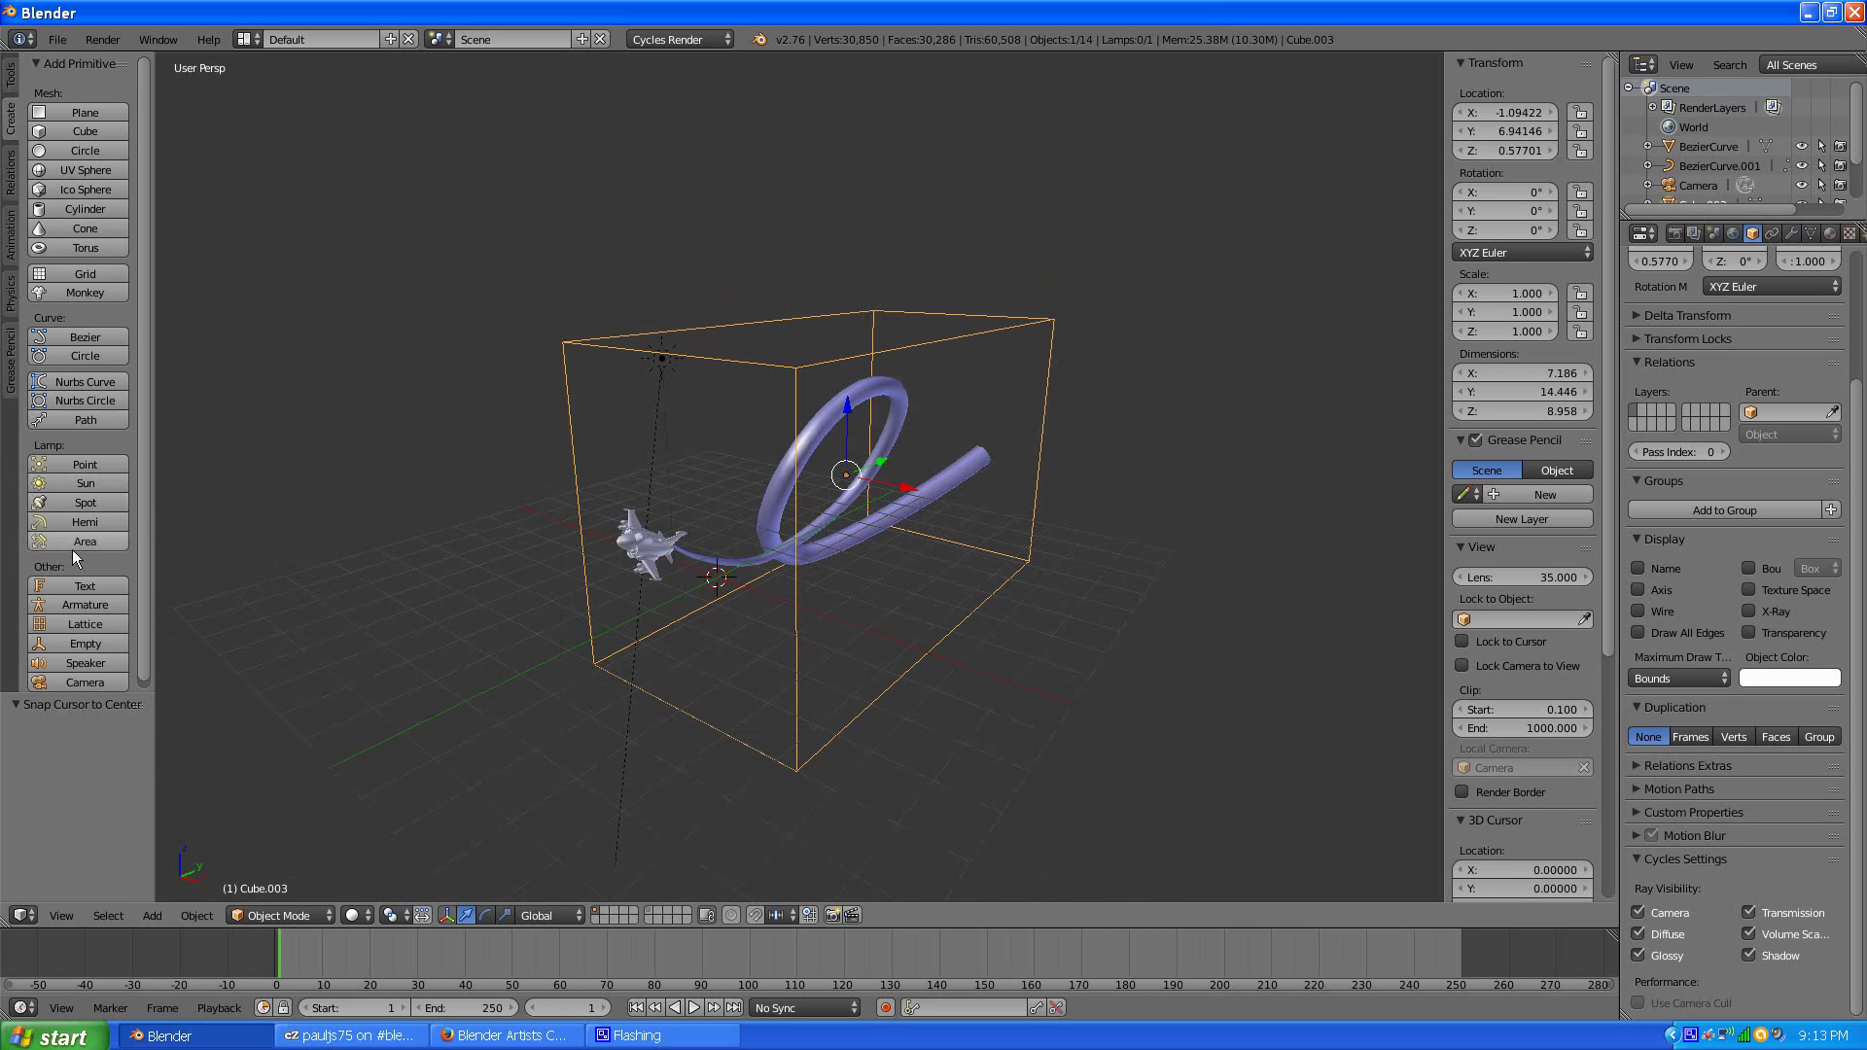
pyautogui.click(84, 644)
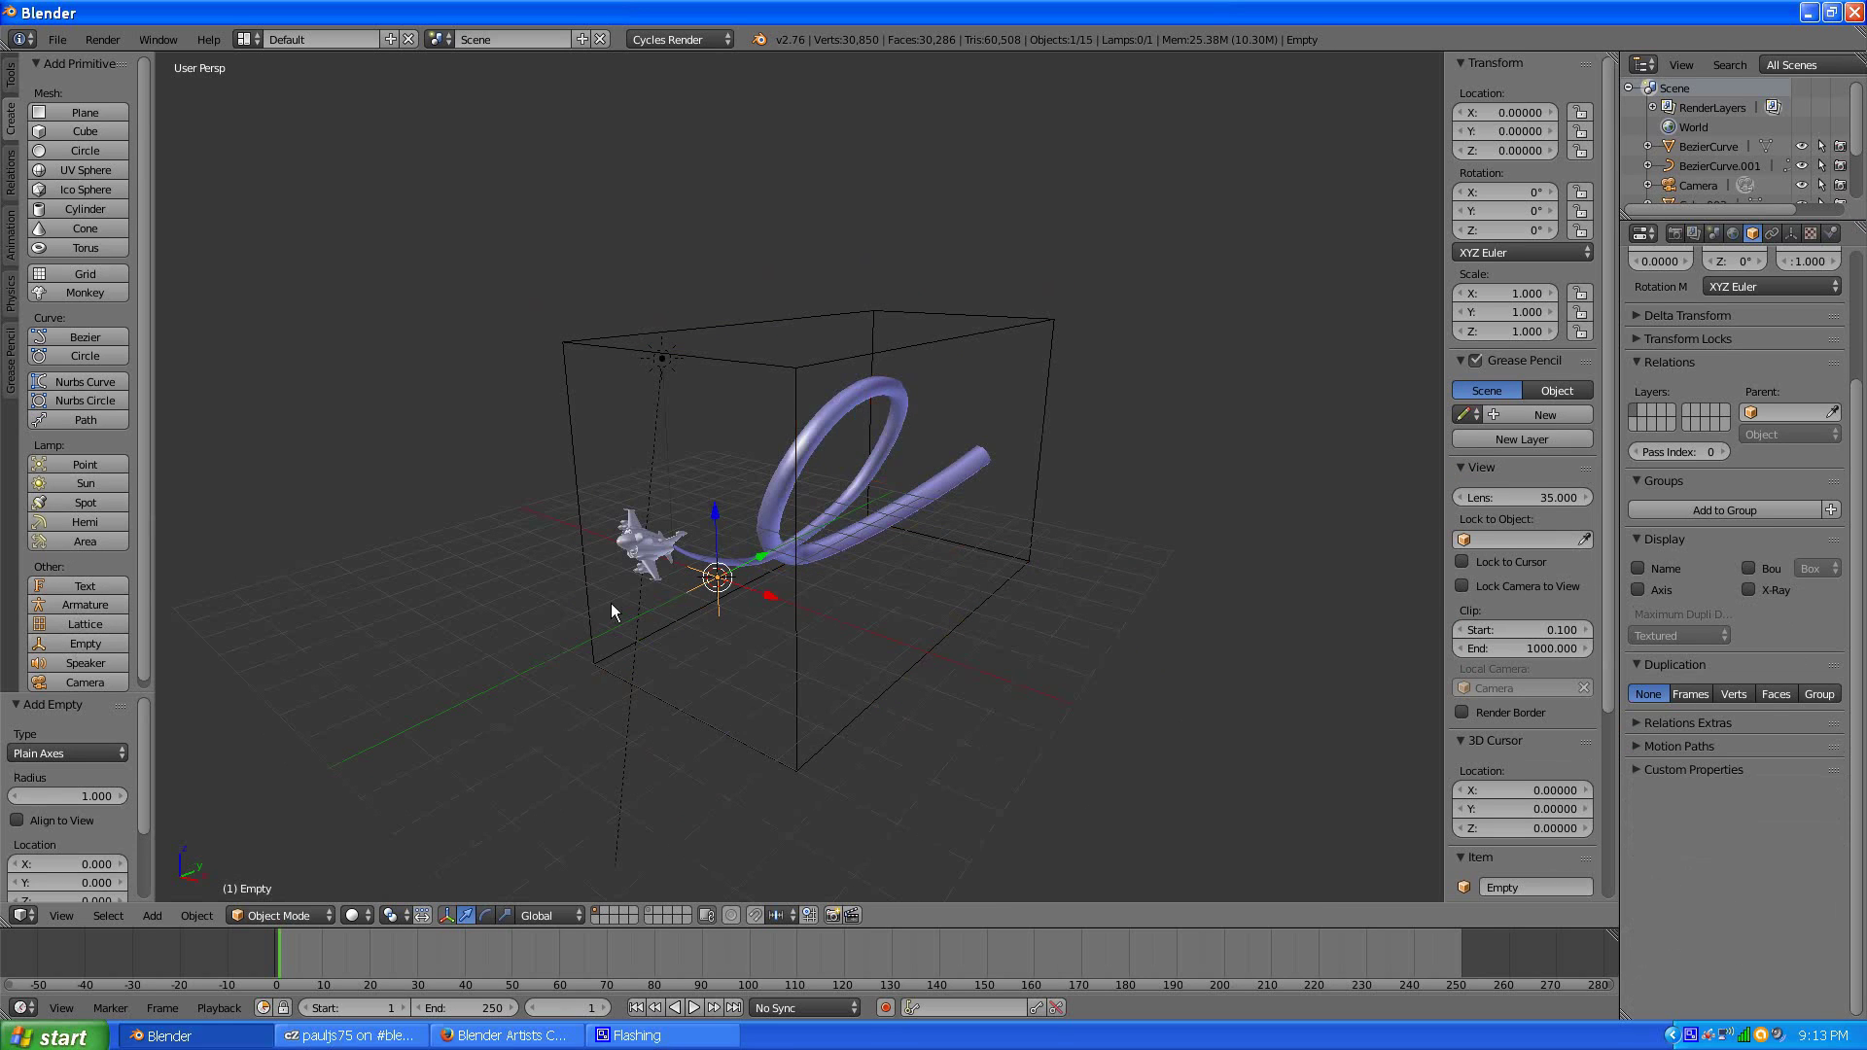
pyautogui.scroll(3, 725, 629)
pyautogui.scroll(2, 724, 629)
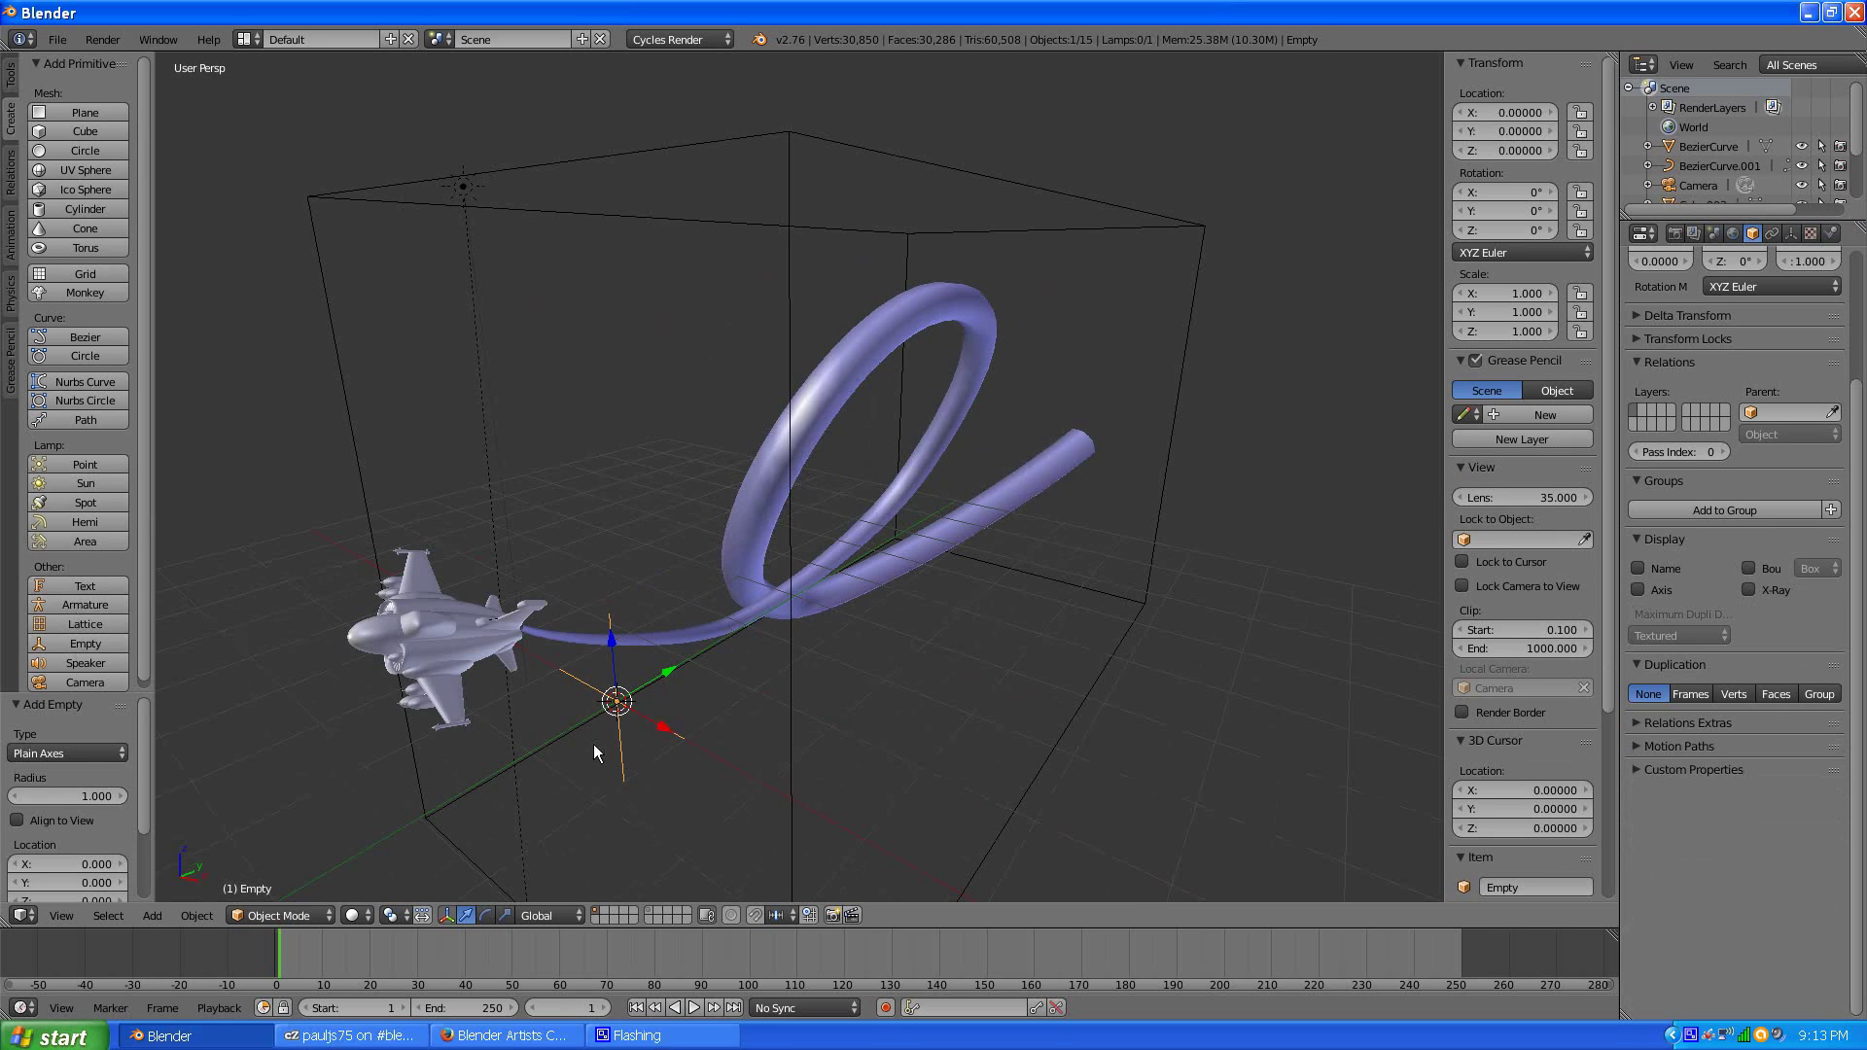
pyautogui.click(244, 40)
pyautogui.click(278, 106)
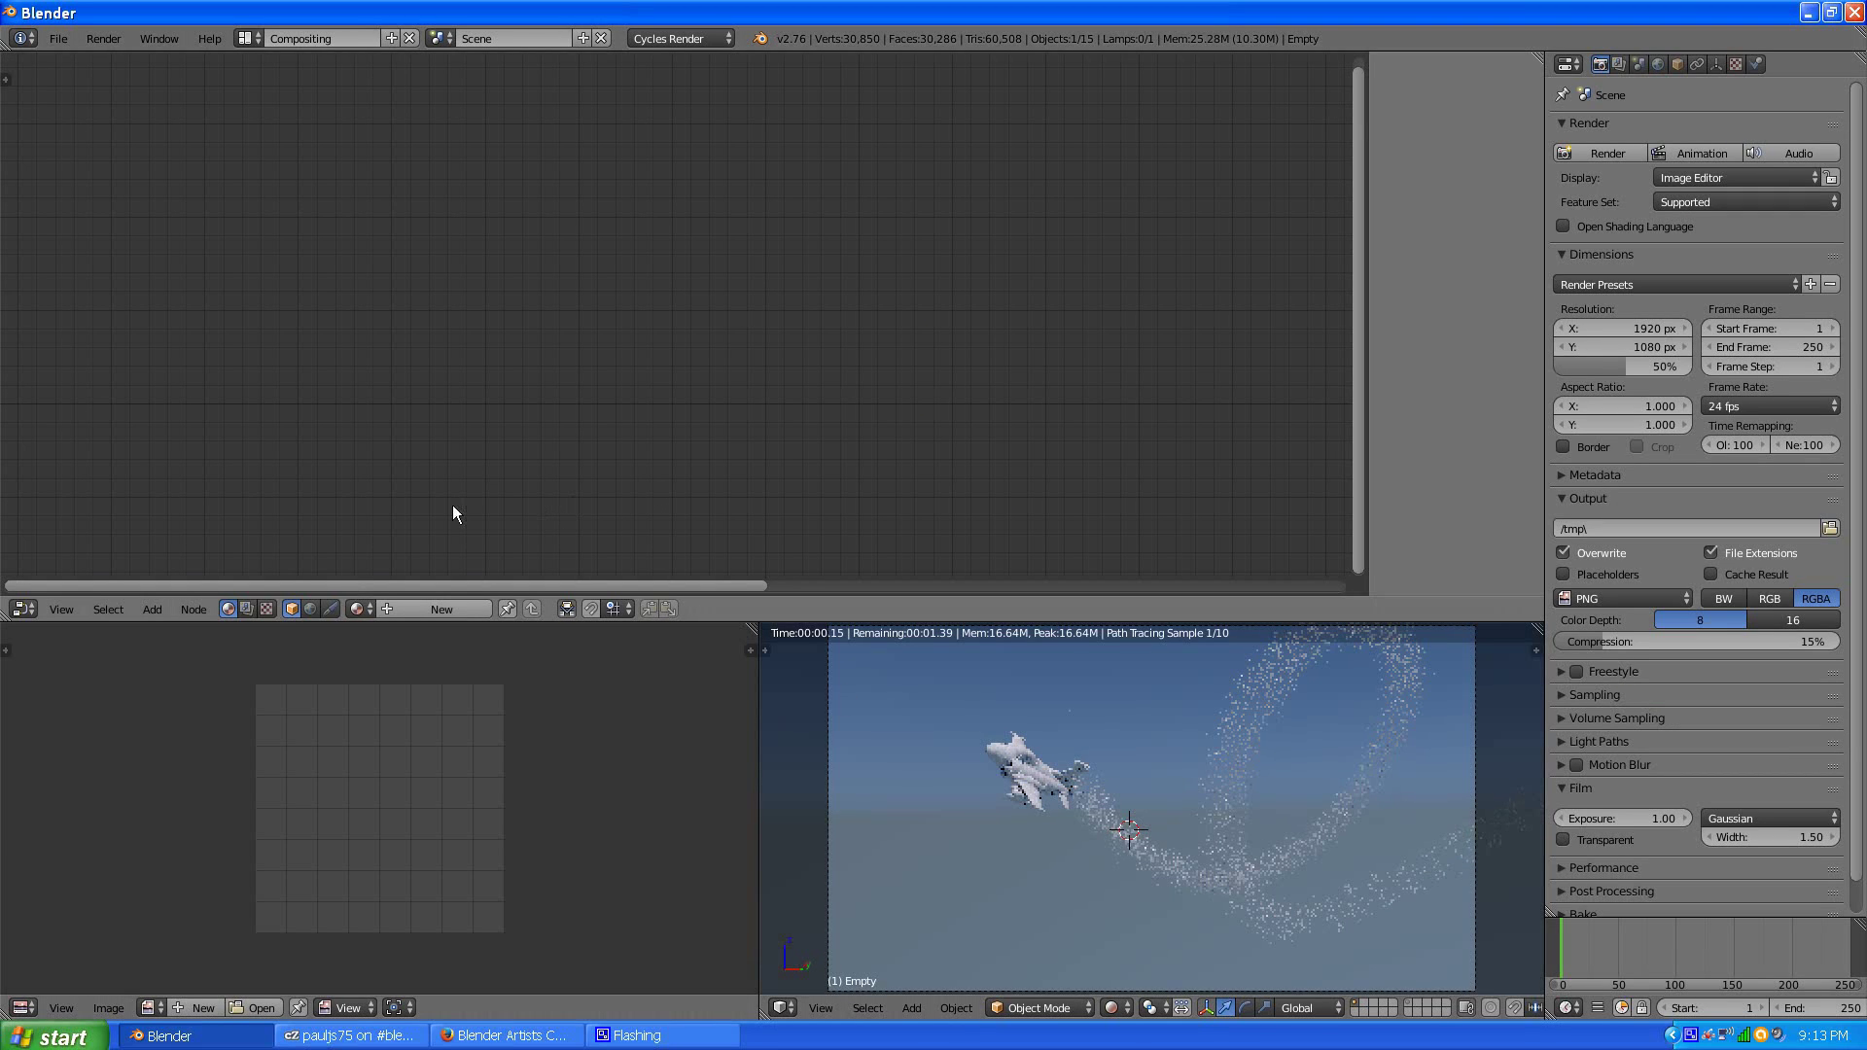
pyautogui.click(248, 37)
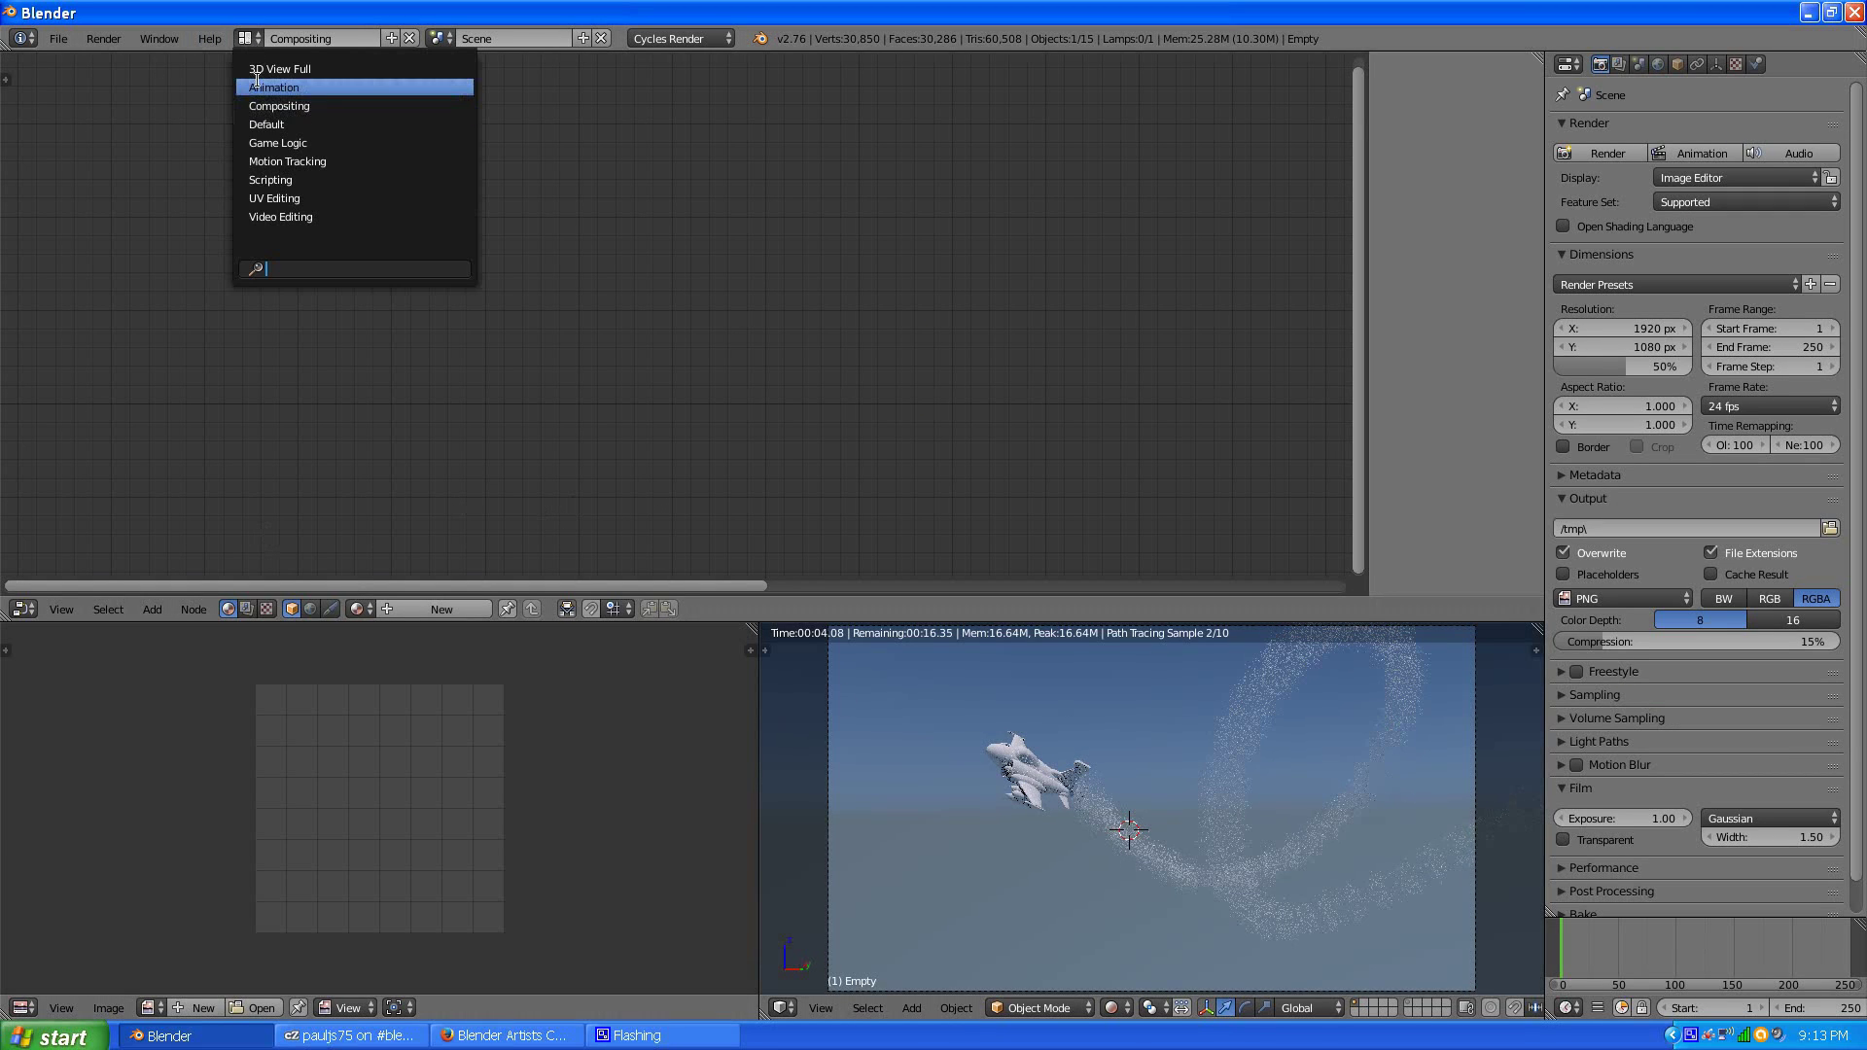
pyautogui.click(301, 127)
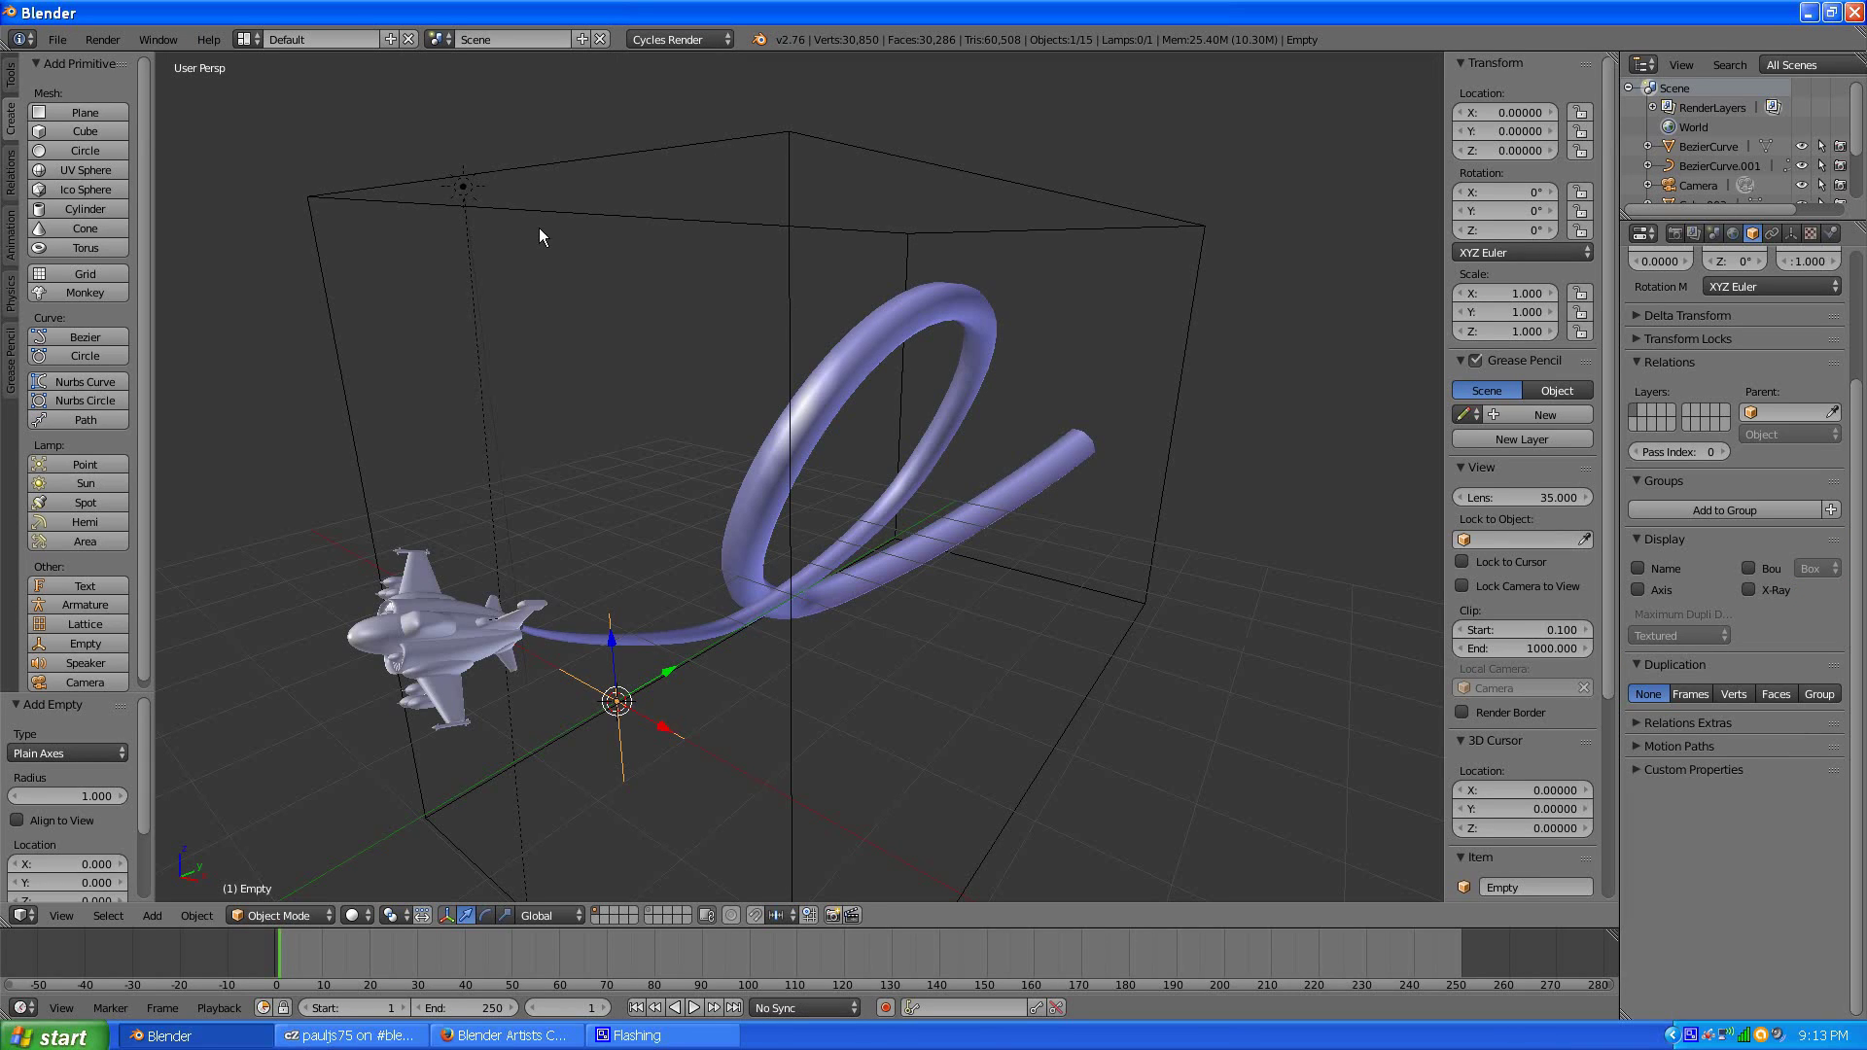
# - Select the bounding cube around the smoke trail and return to the Compositing layout to show its material nodes
pyautogui.rightClick(309, 191)
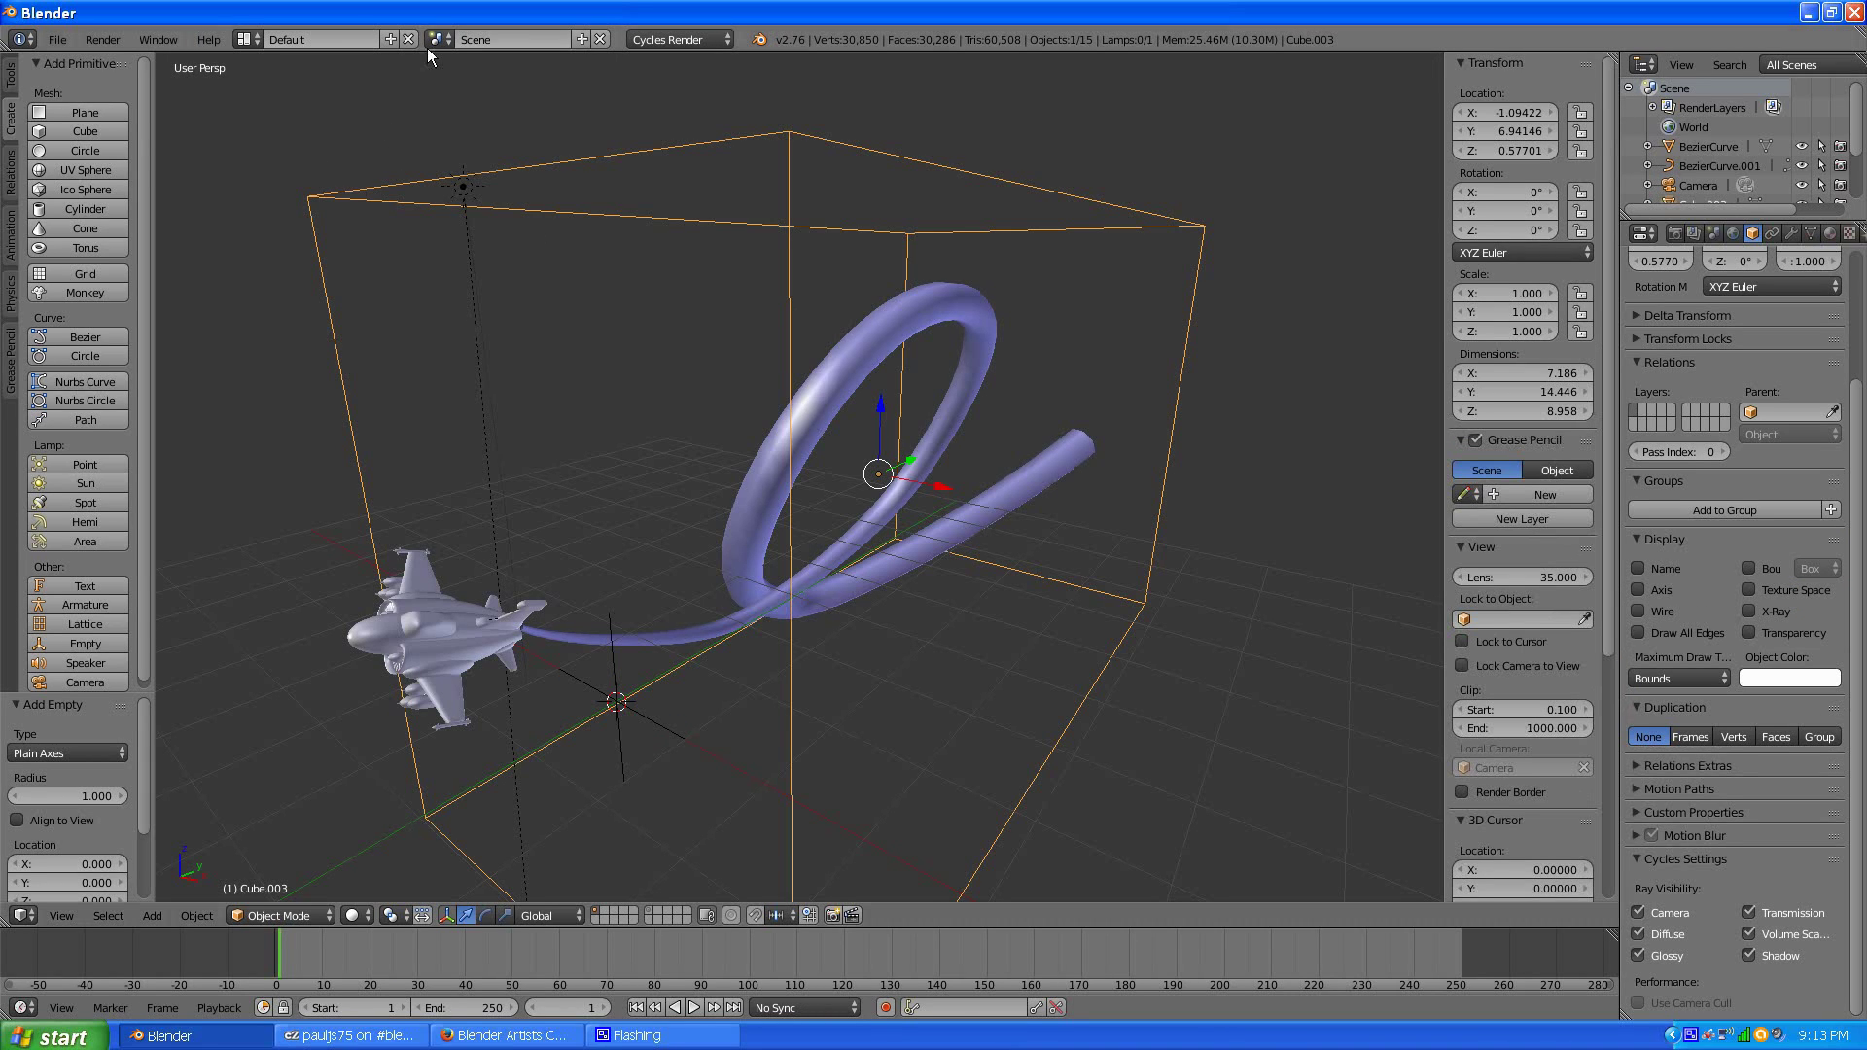
pyautogui.click(248, 38)
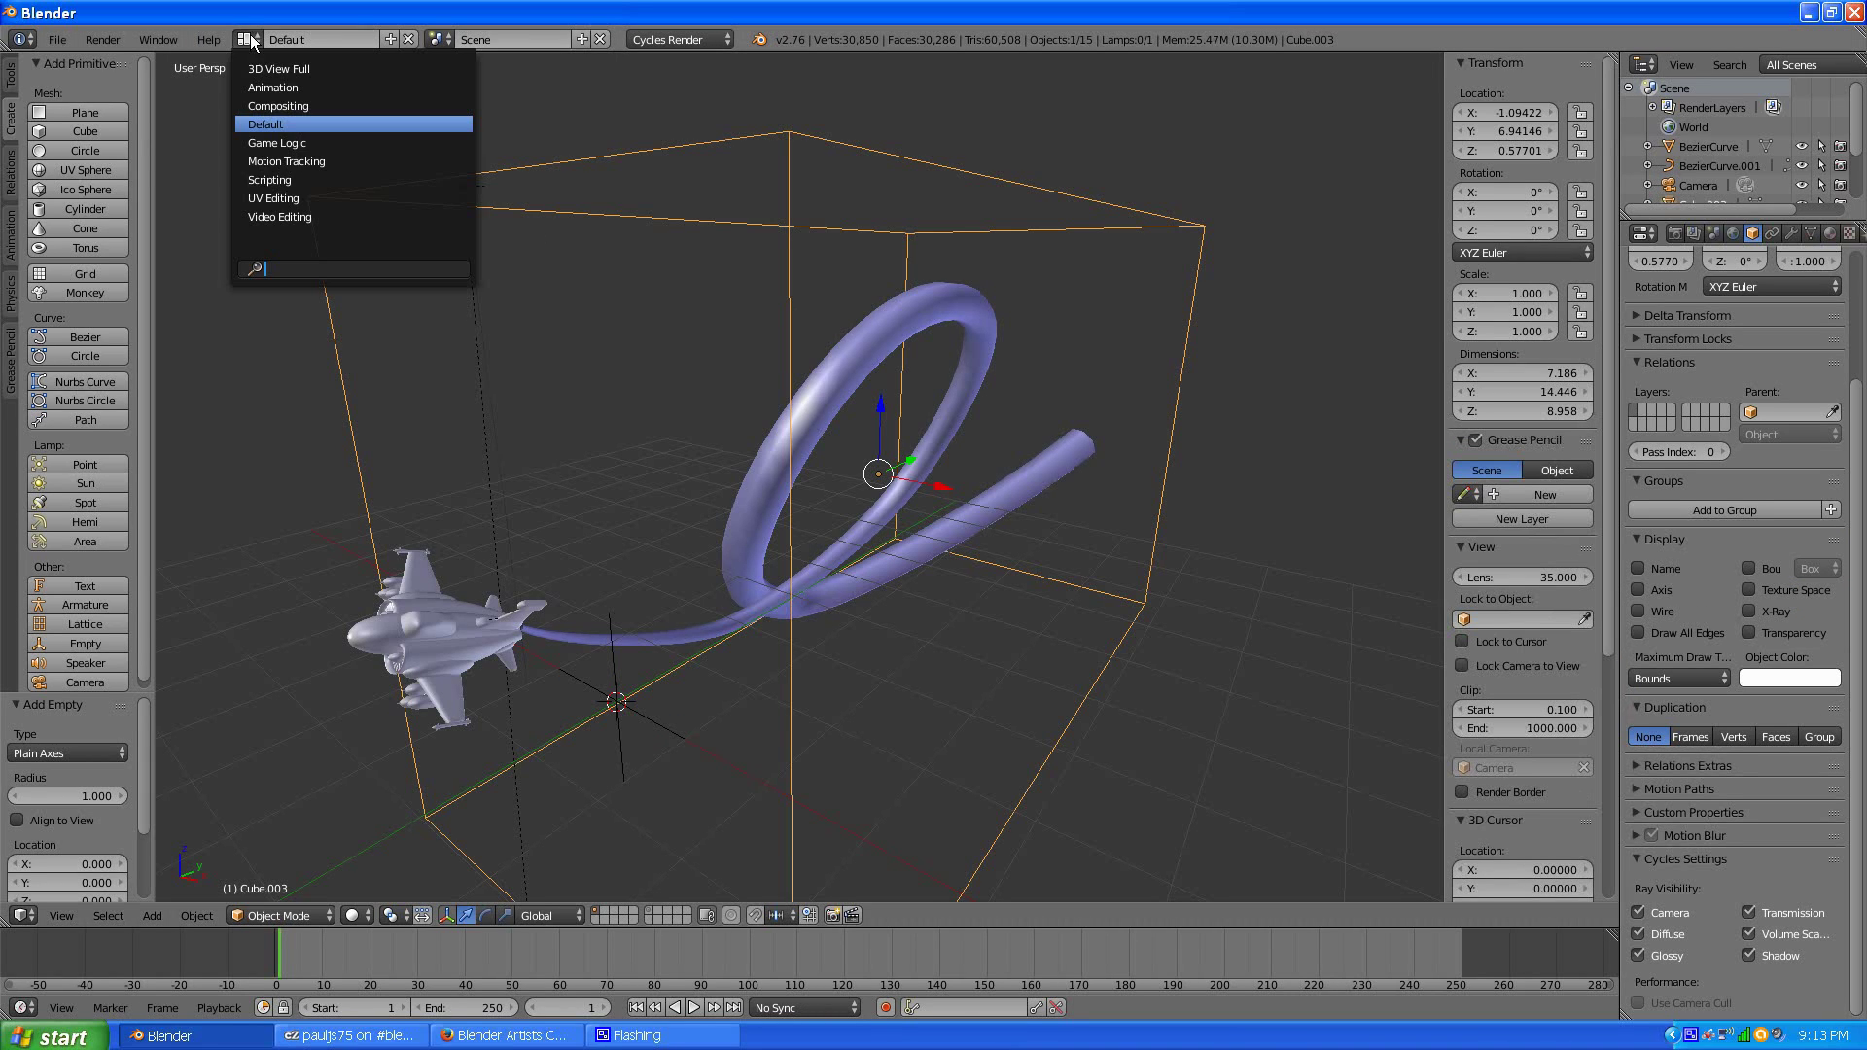
pyautogui.click(255, 106)
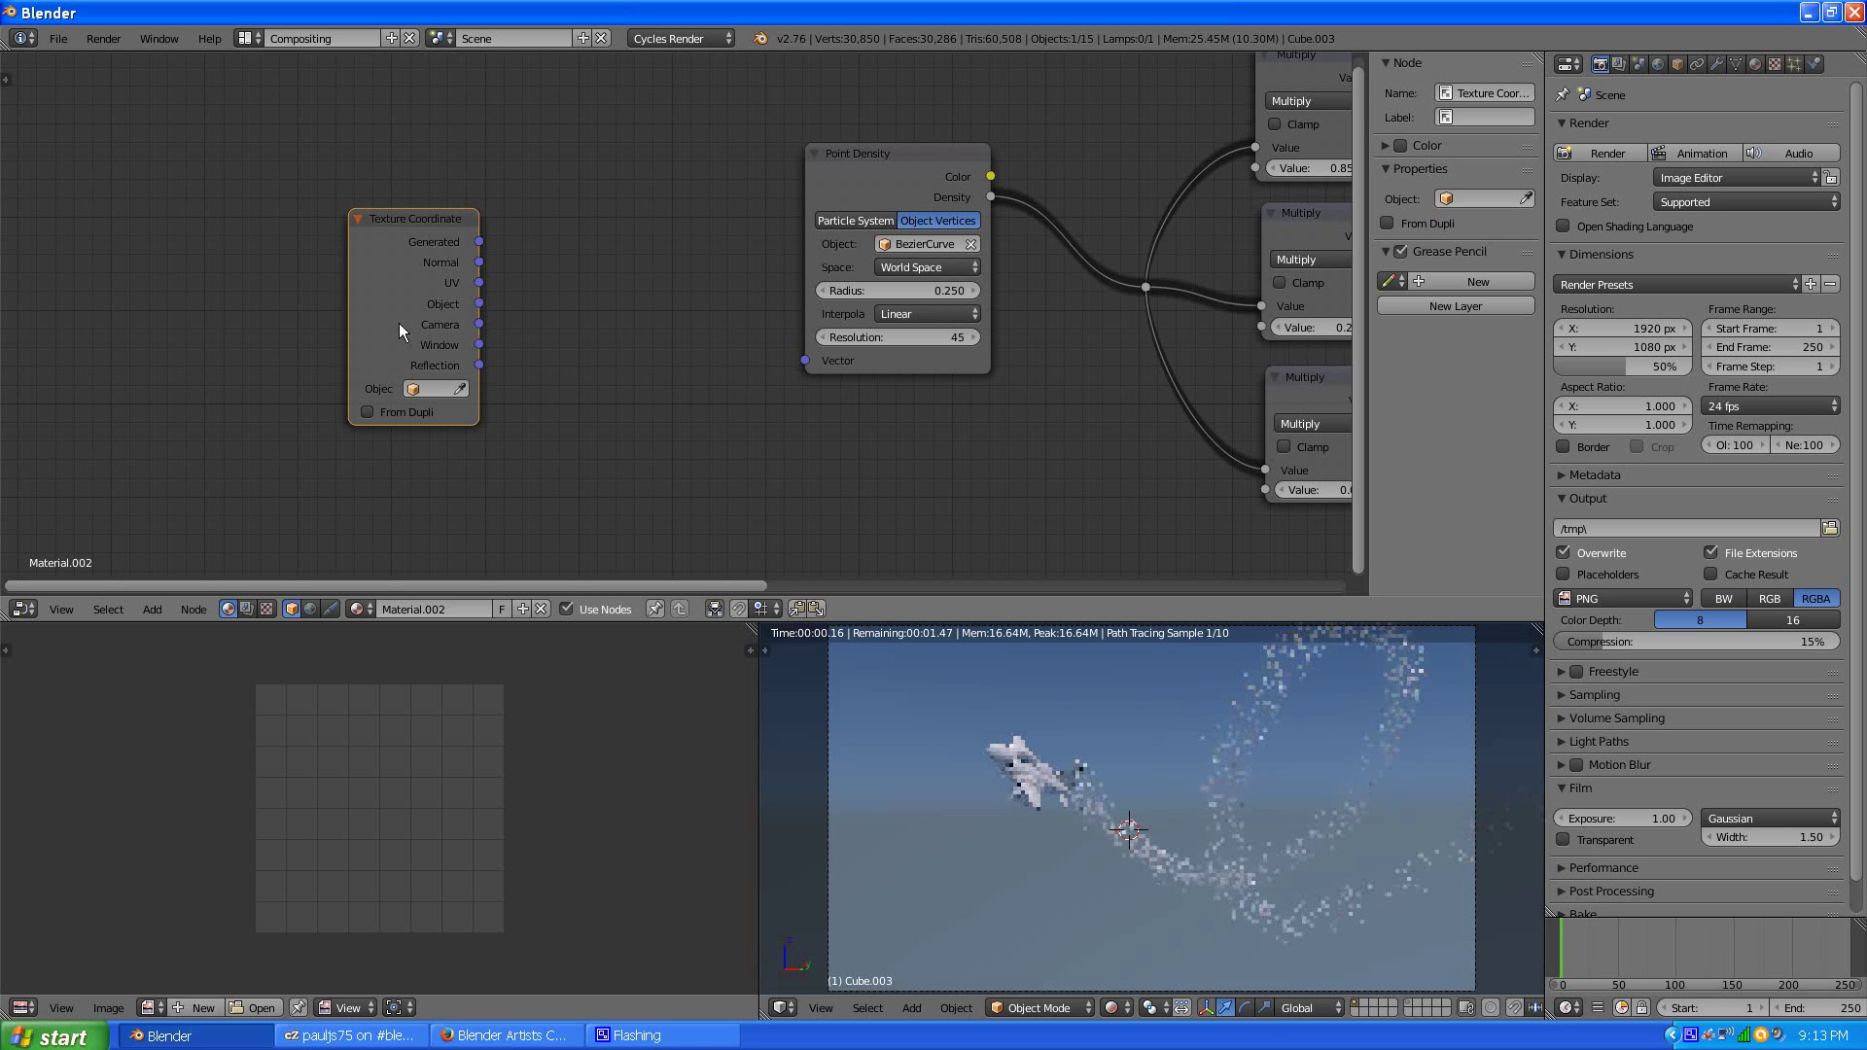
# - Set the Texture Coordinate node's object to Empty and connect its Object output to the Point Density Vector input
pyautogui.click(412, 389)
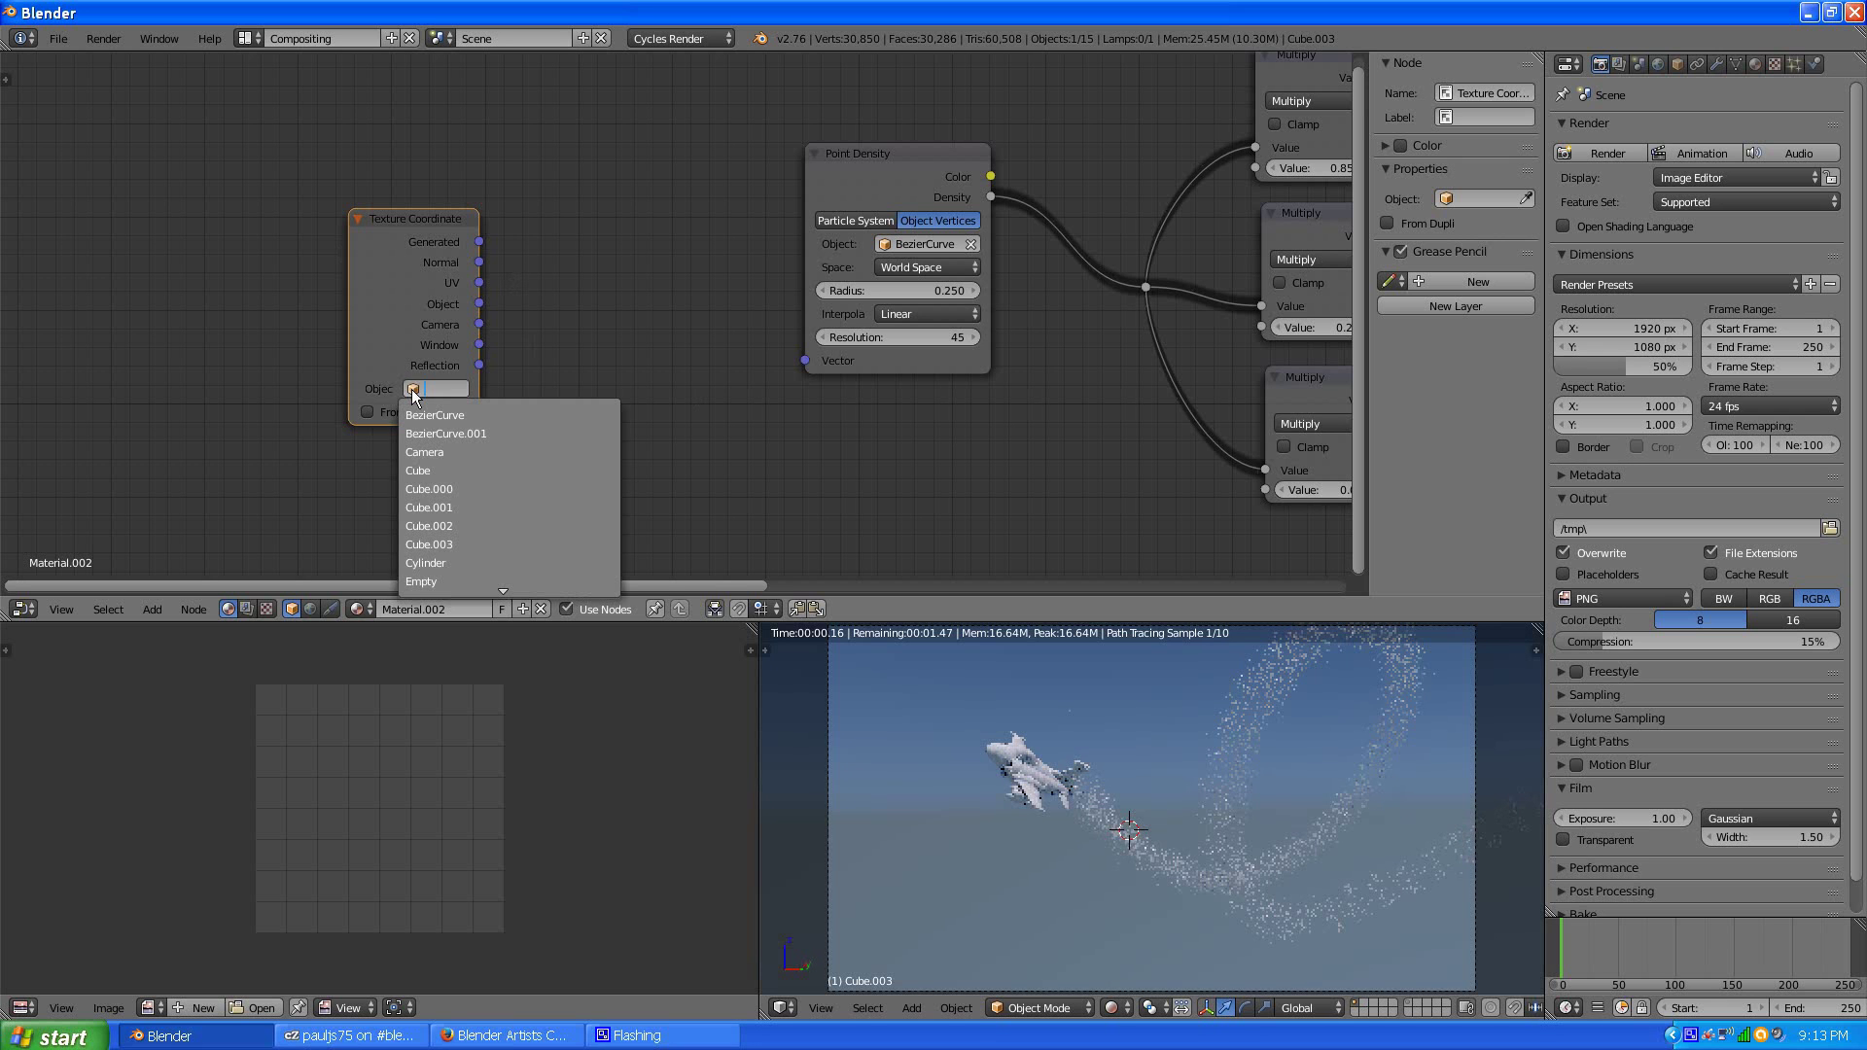
pyautogui.click(425, 581)
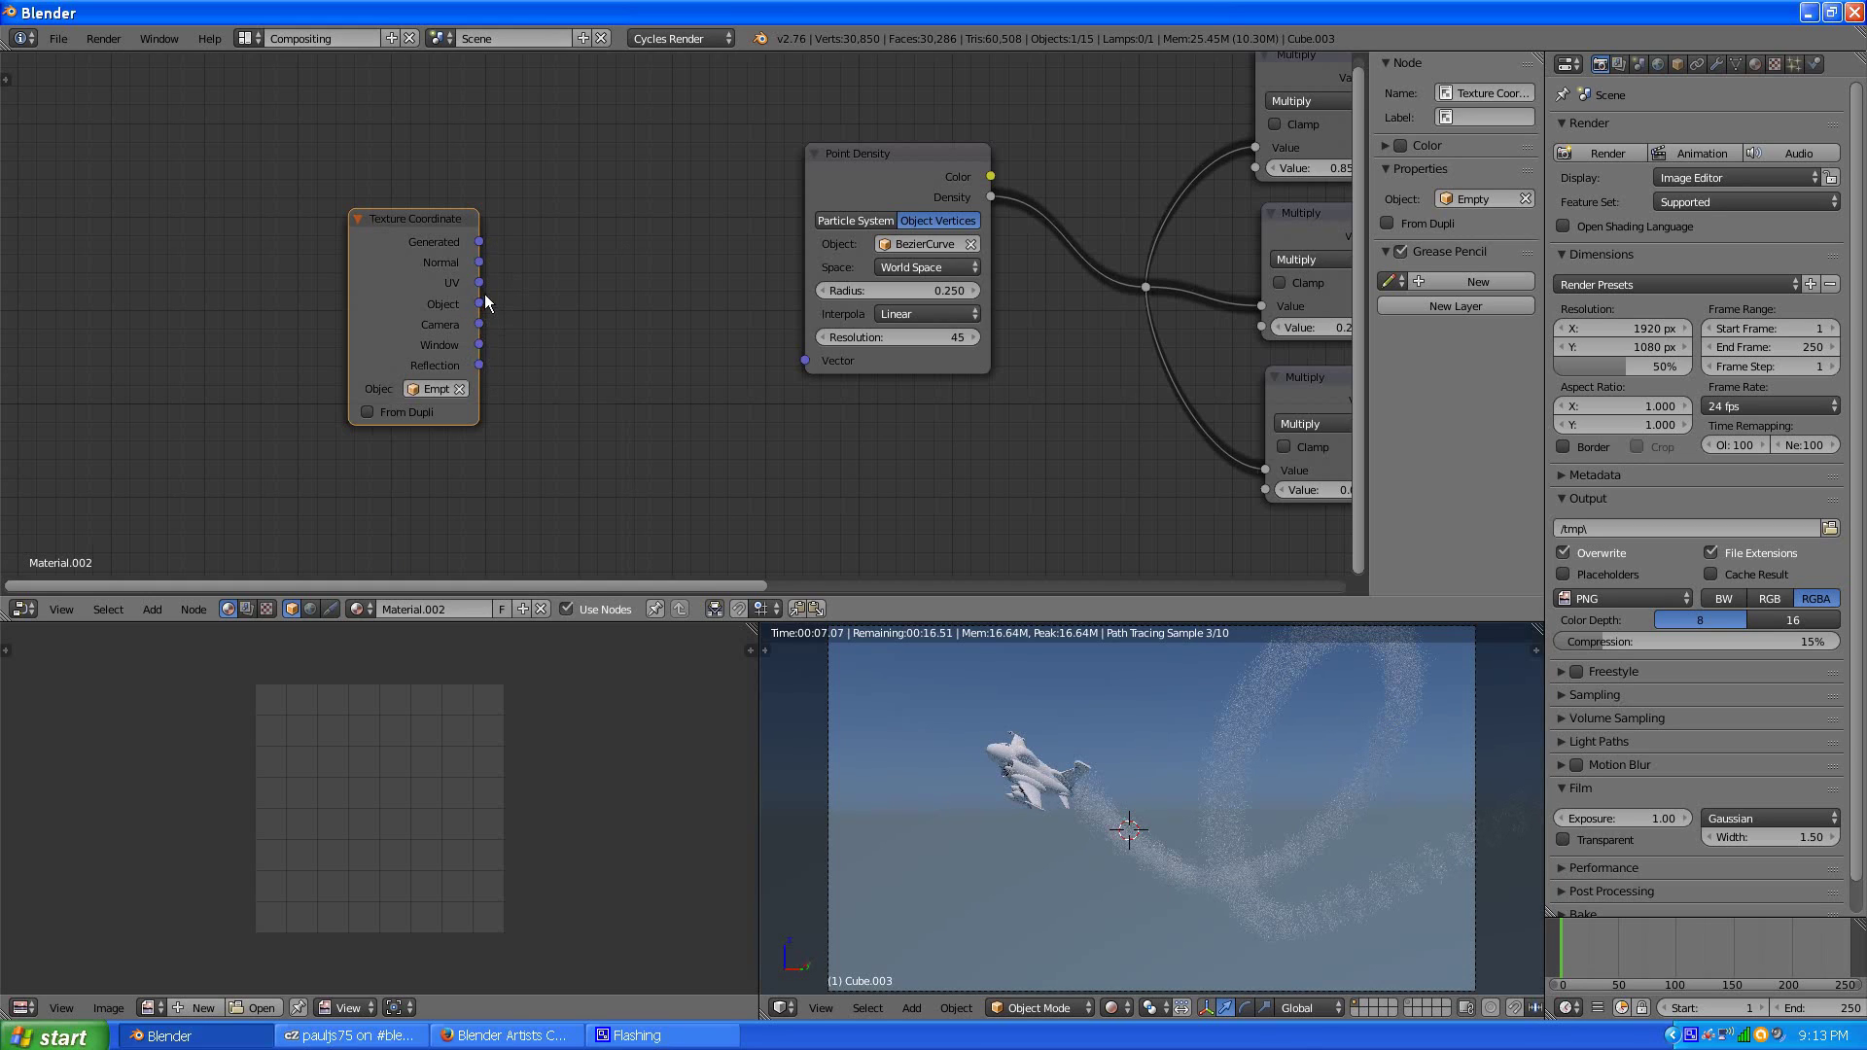
pyautogui.moveTo(479, 303); pyautogui.dragTo(803, 360)
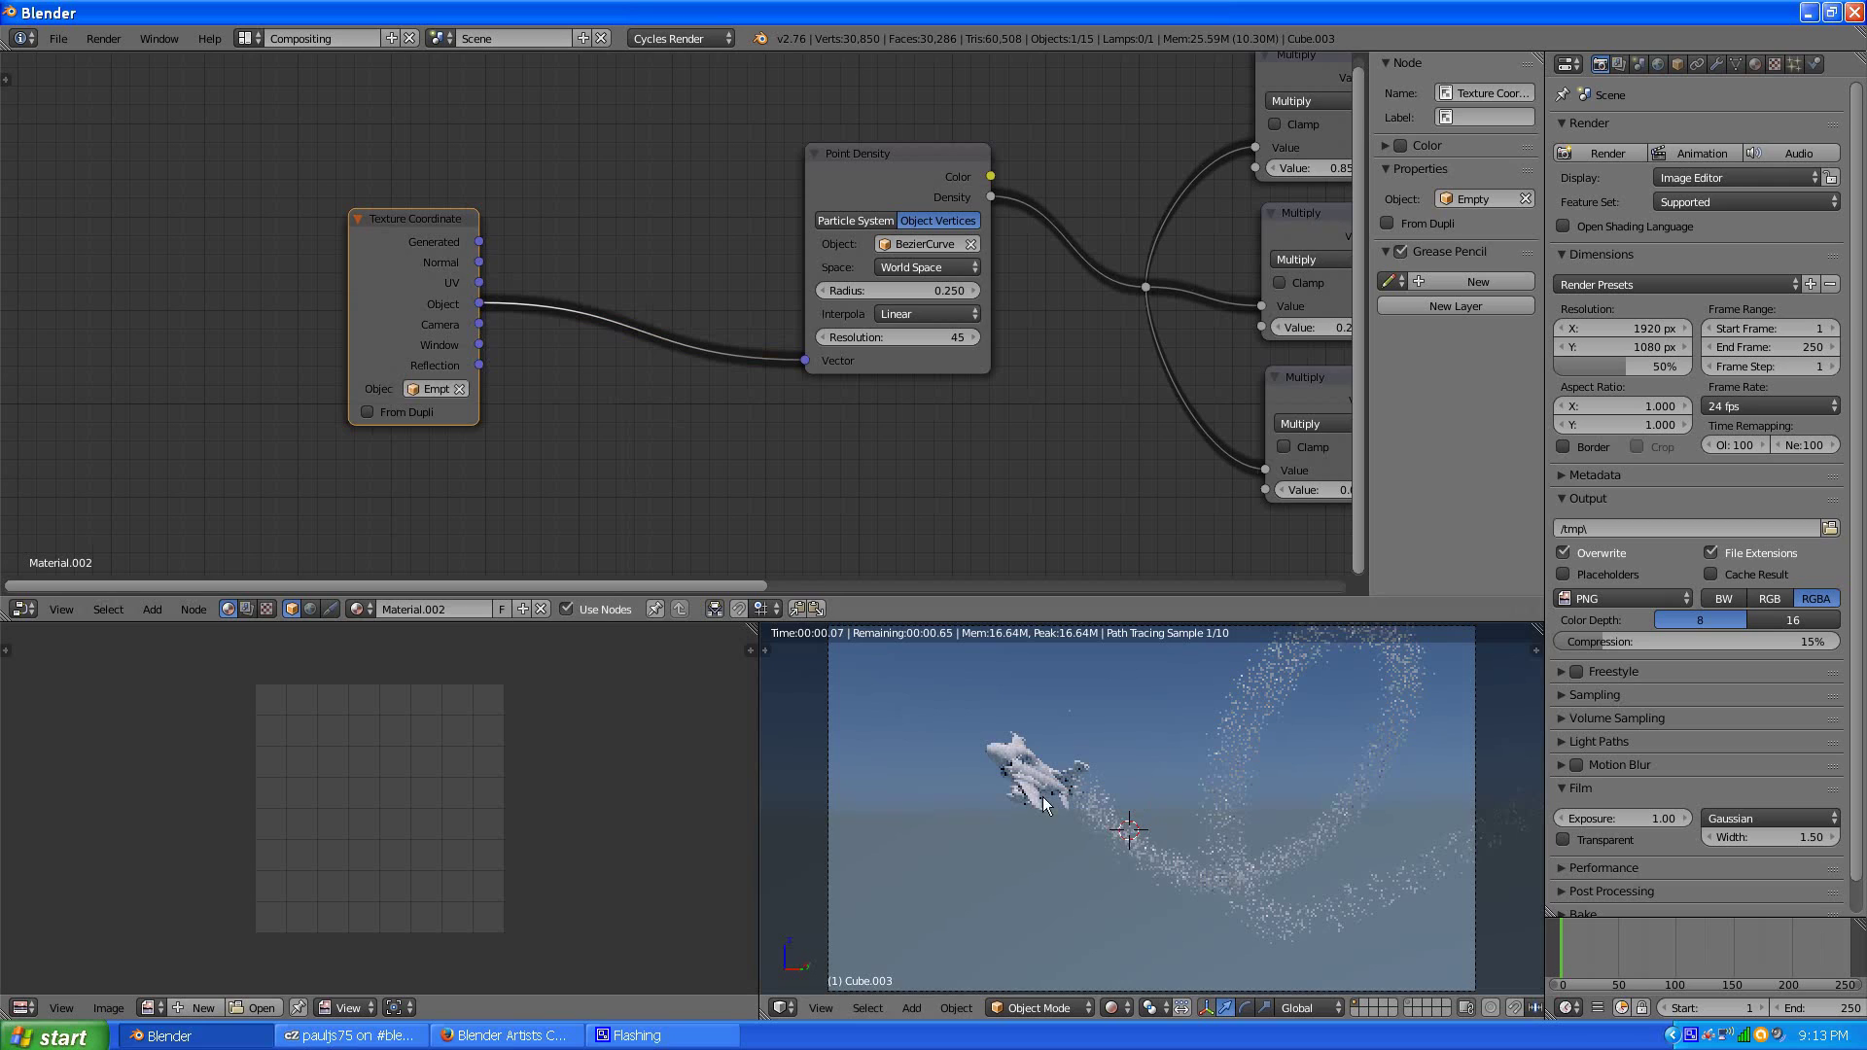
# - Move the Texture Coordinate node farther away from the Point Density node to make room between them
pyautogui.press('g')
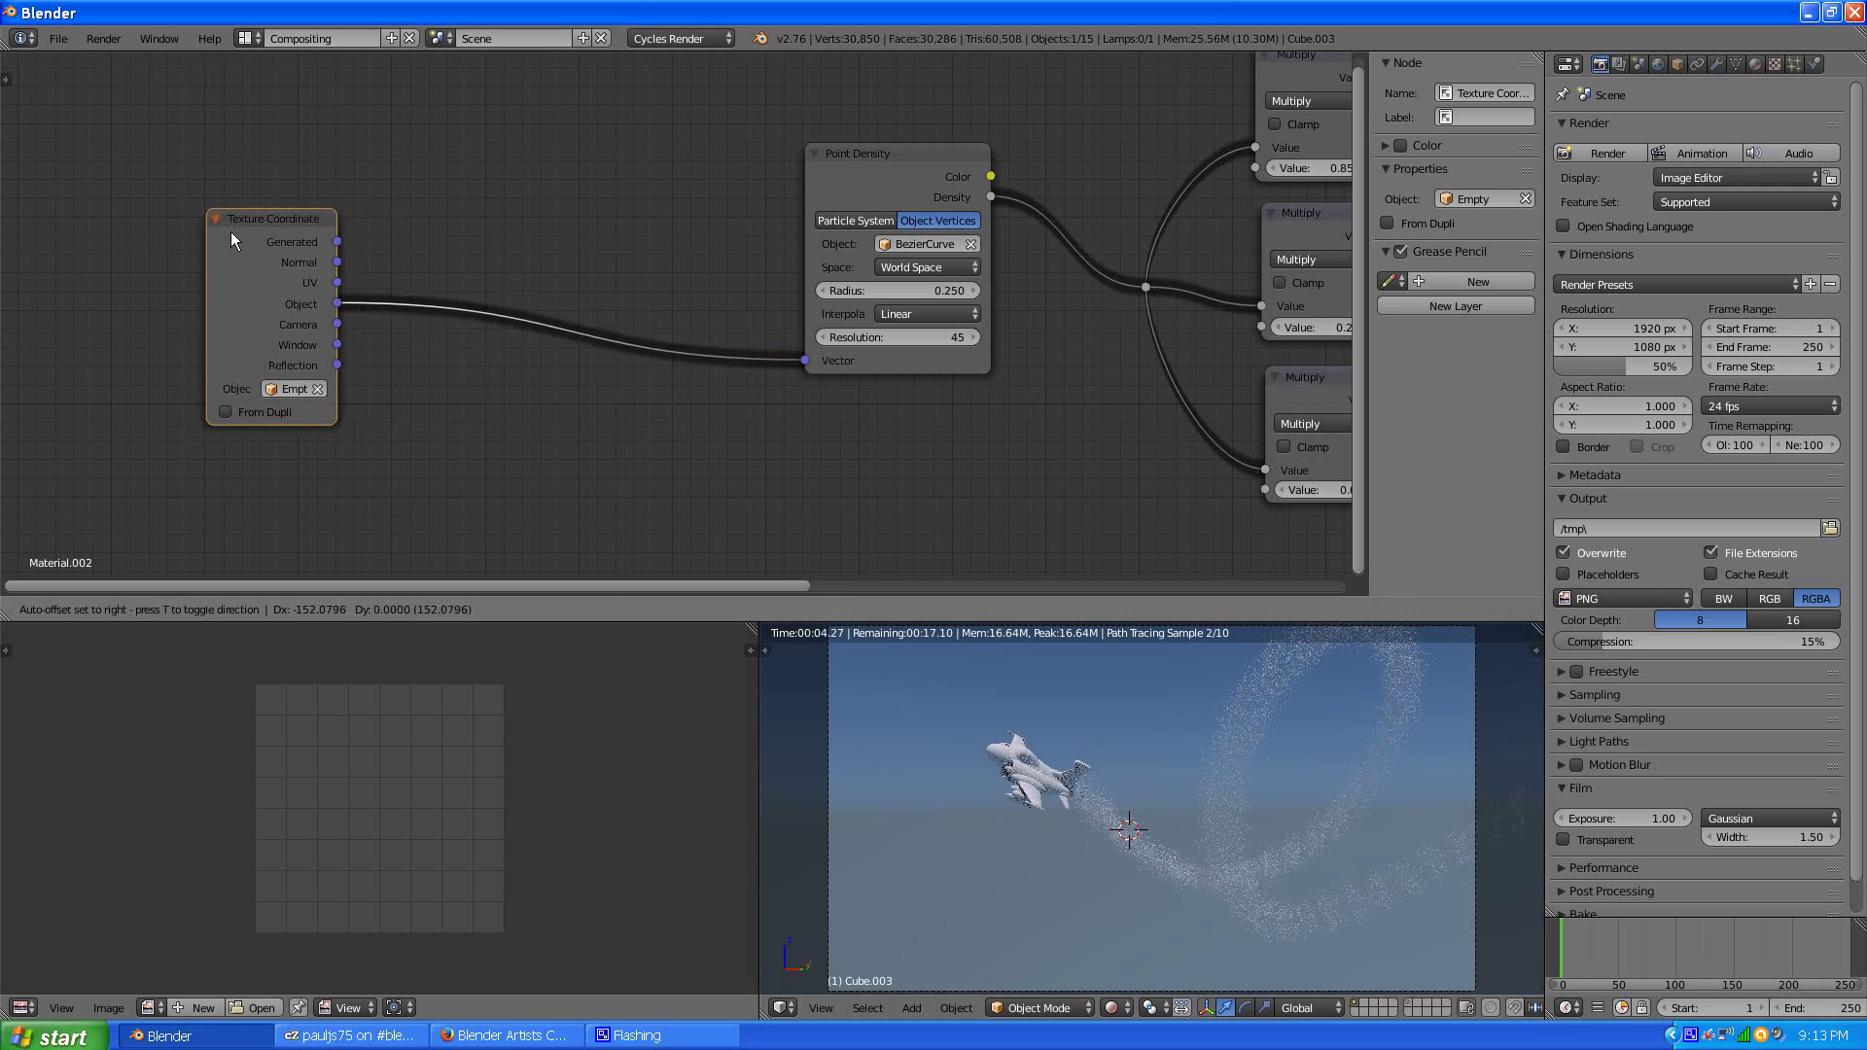
pyautogui.click(230, 232)
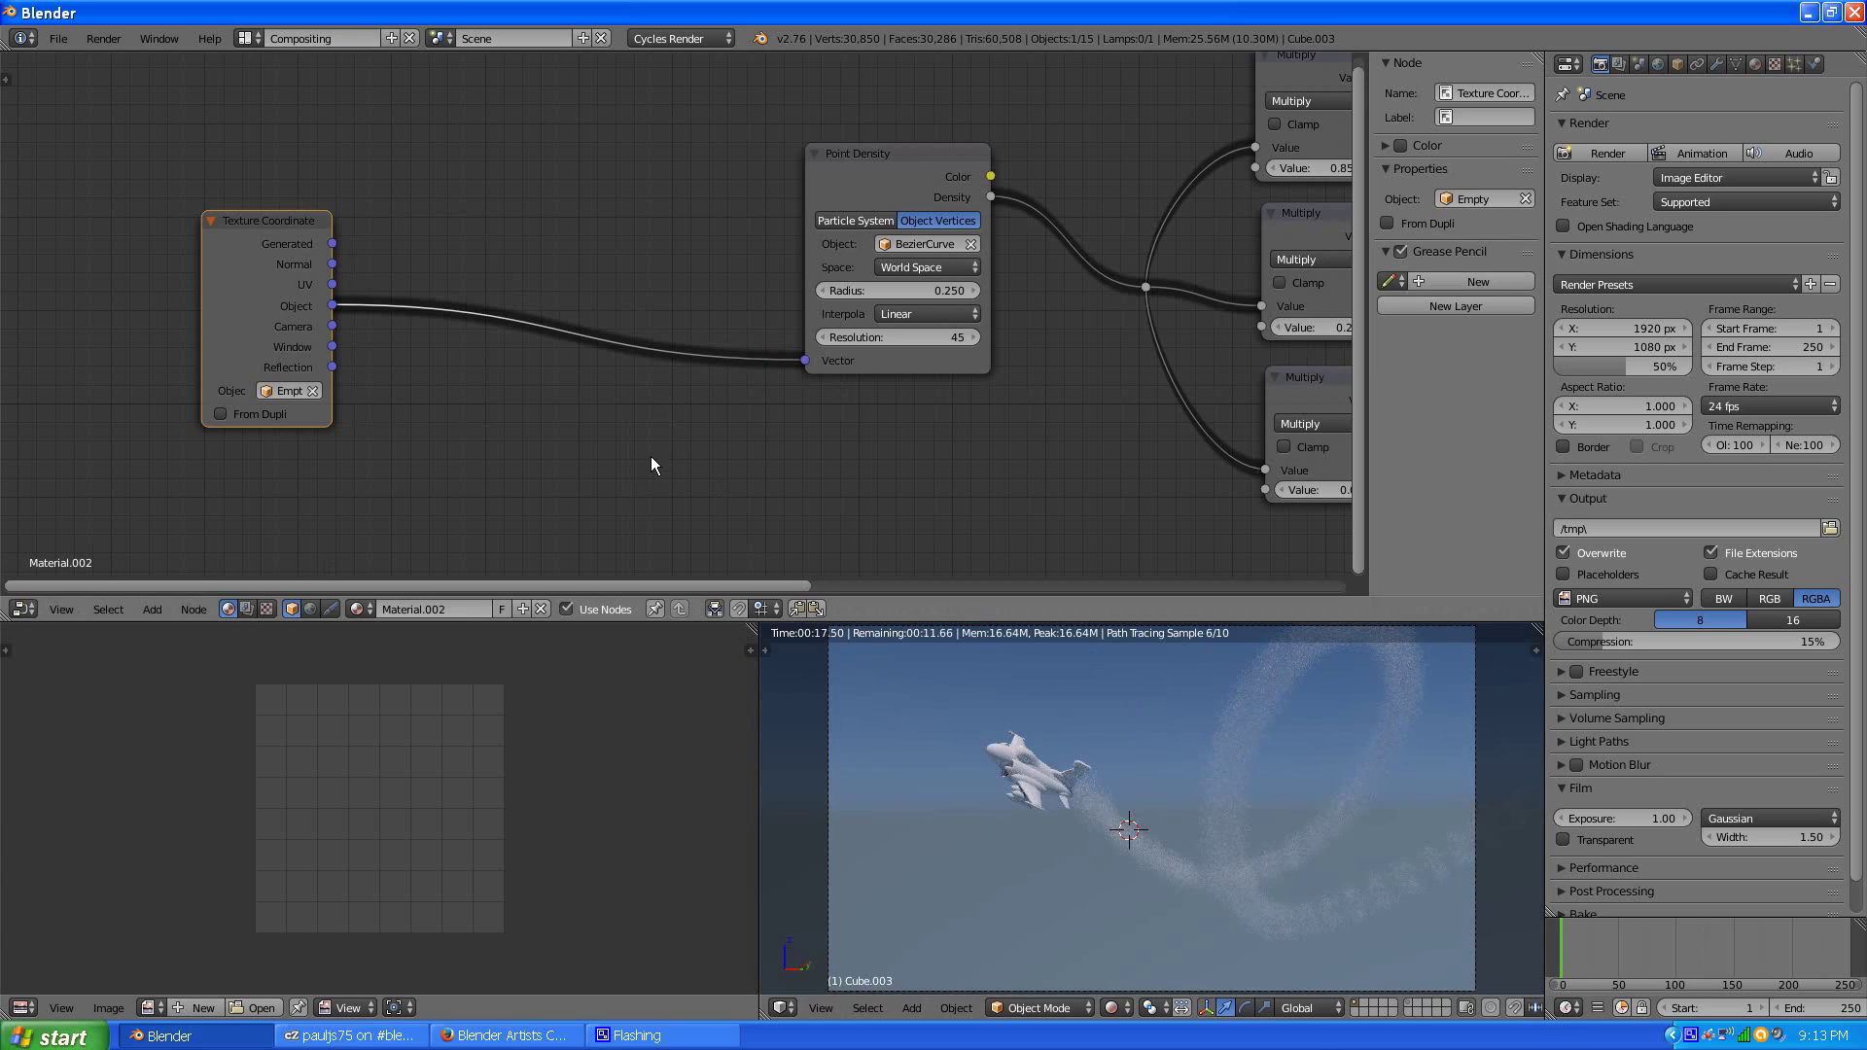
pyautogui.moveTo(633, 446); pyautogui.dragTo(661, 372, button='middle')
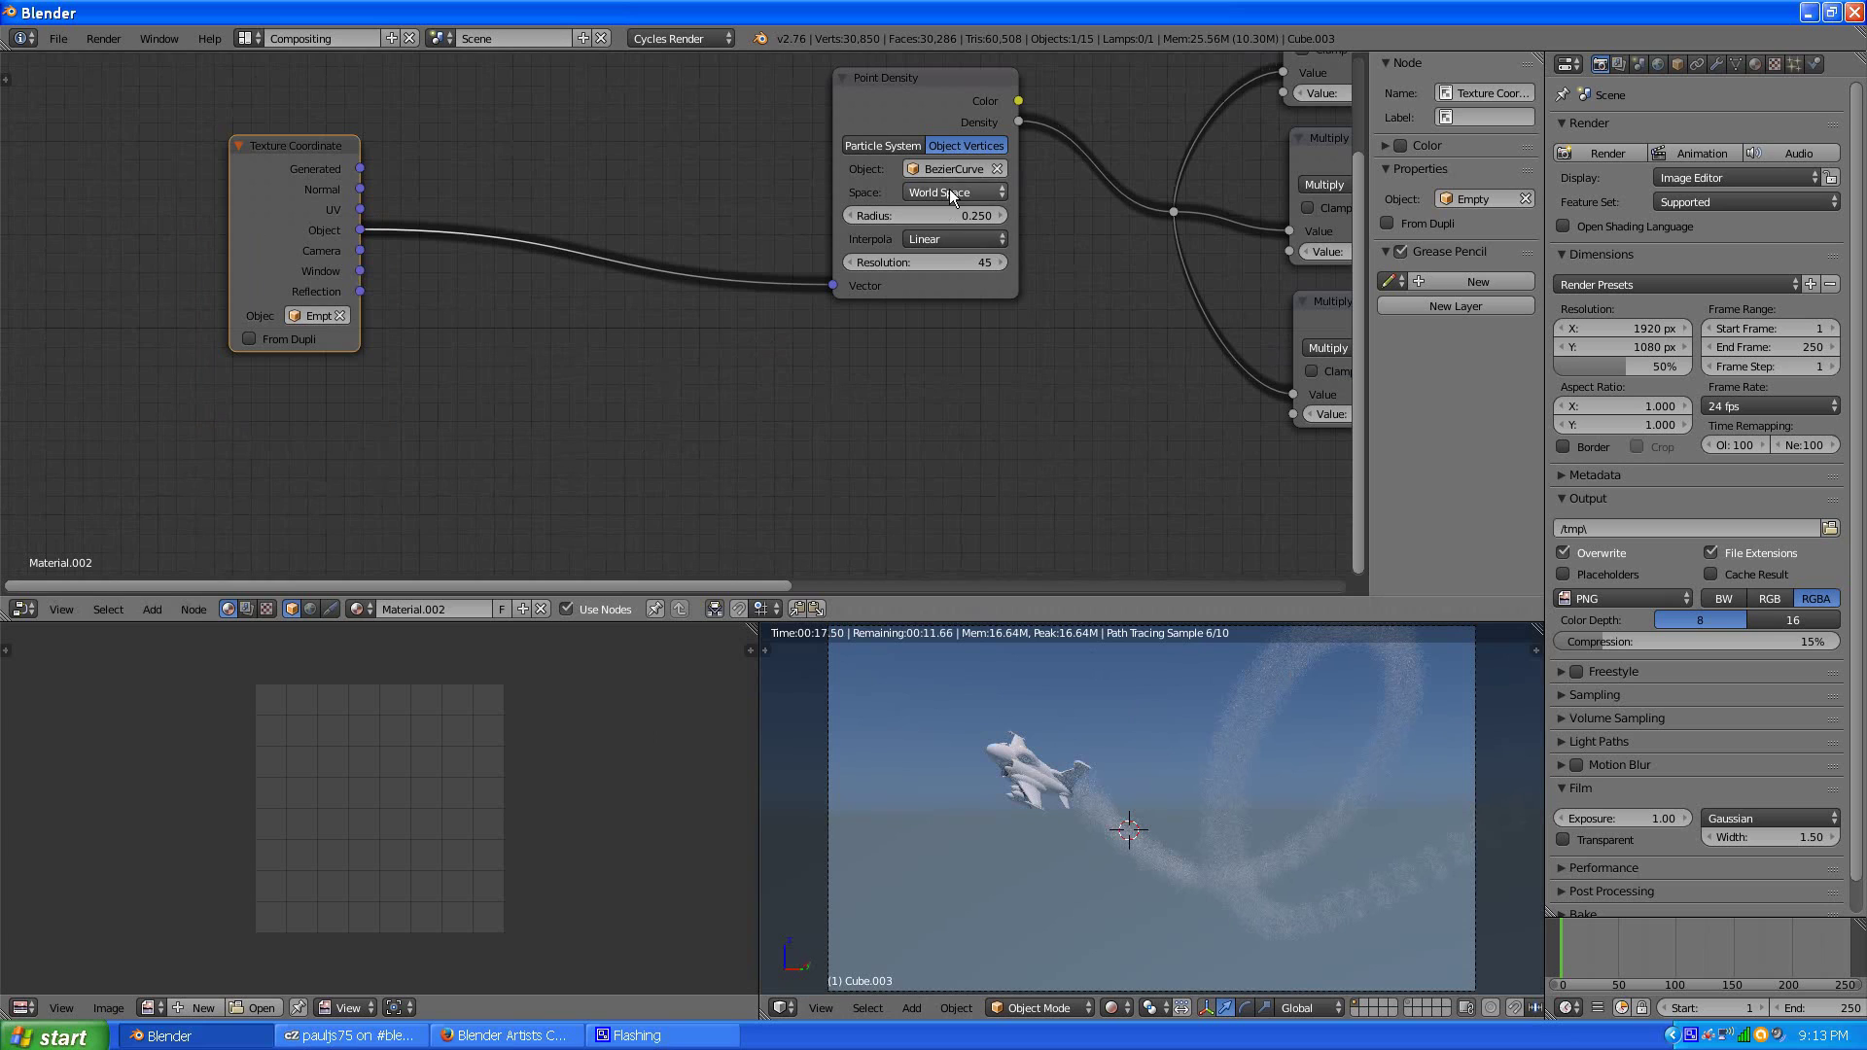
pyautogui.scroll(-1, 1212, 418)
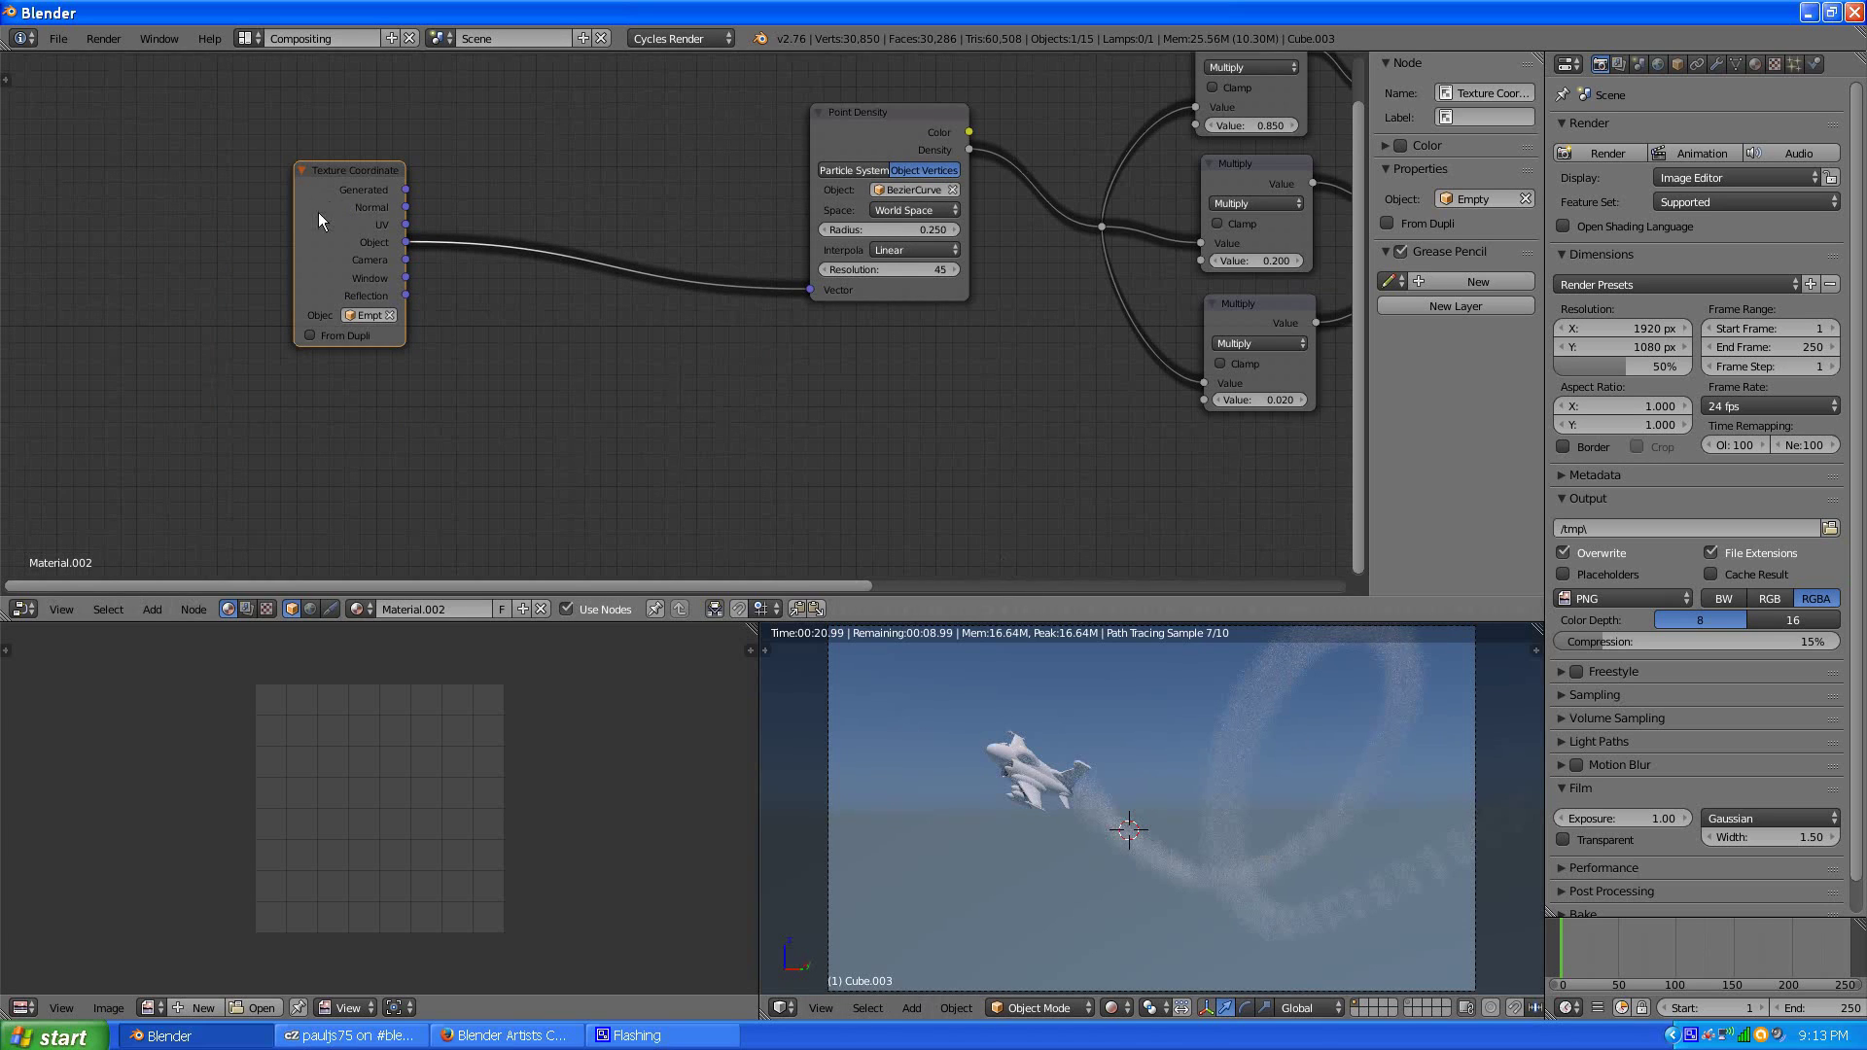
pyautogui.scroll(-3, 286, 225)
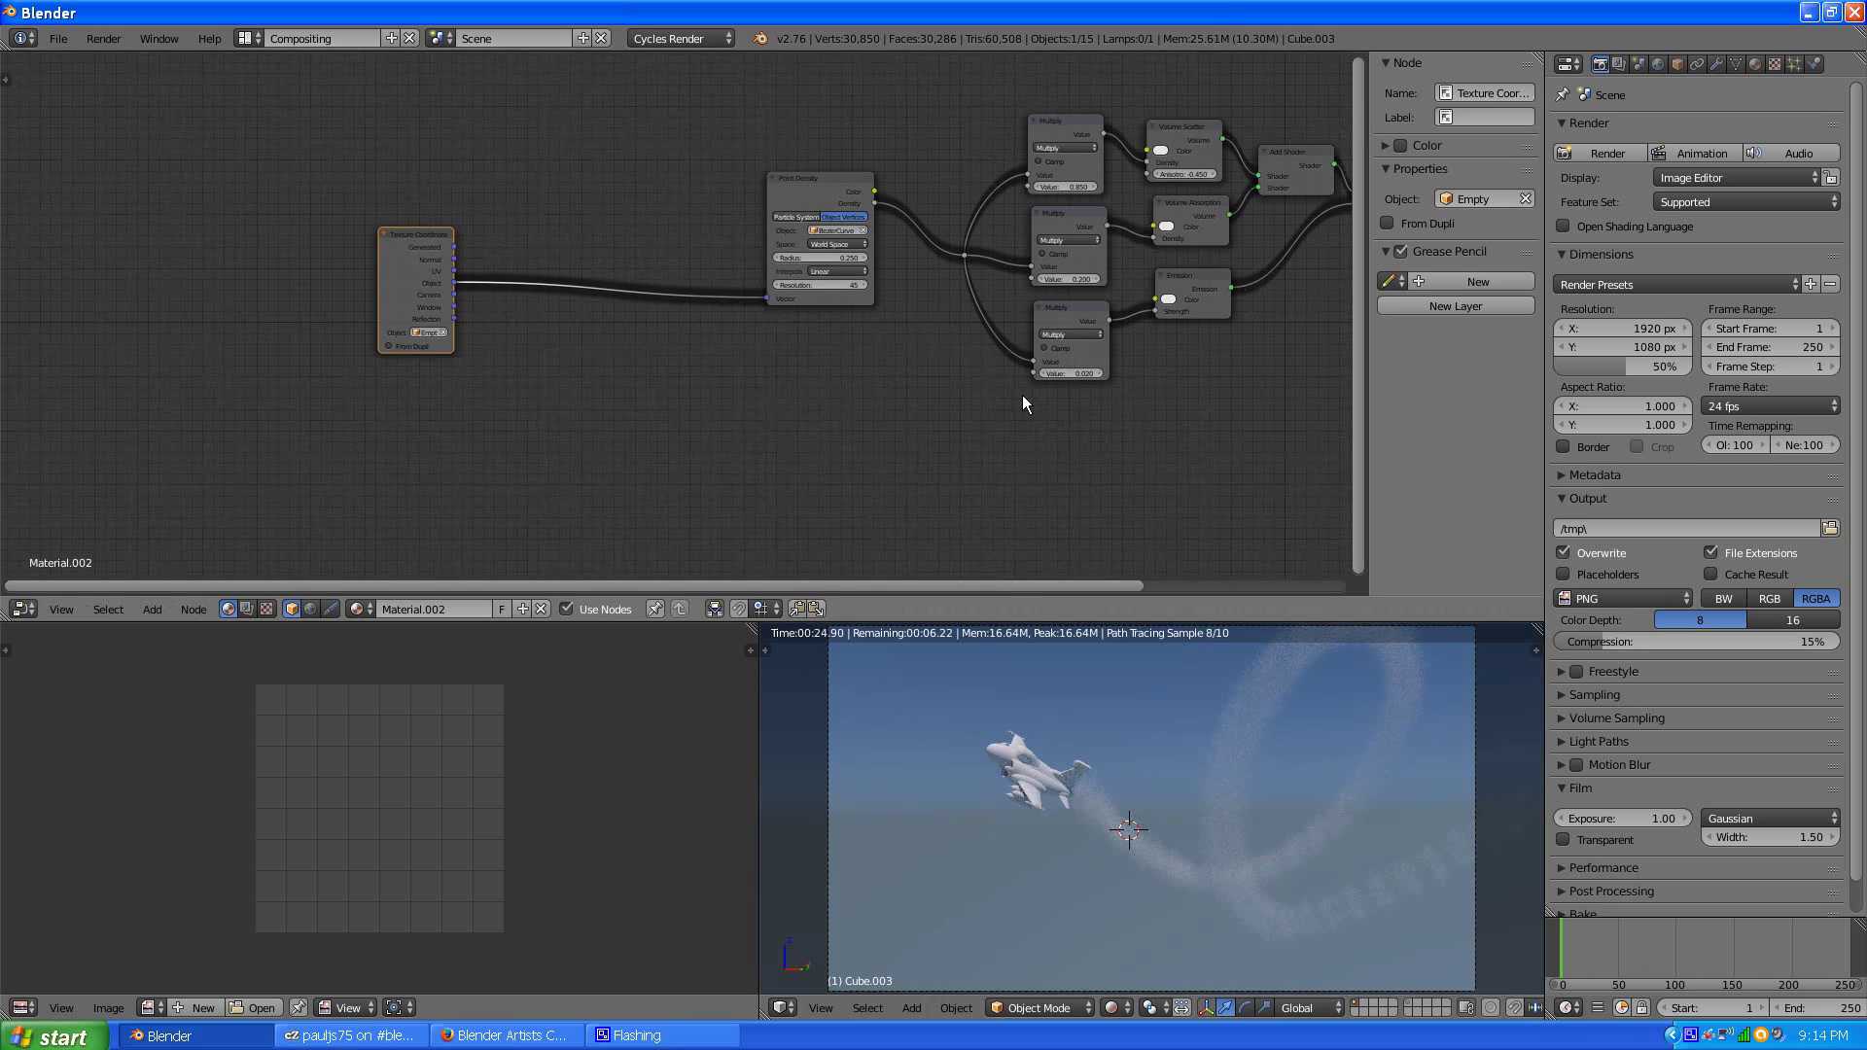
pyautogui.moveTo(1023, 395); pyautogui.dragTo(762, 456, button='middle')
pyautogui.scroll(2, 331, 446)
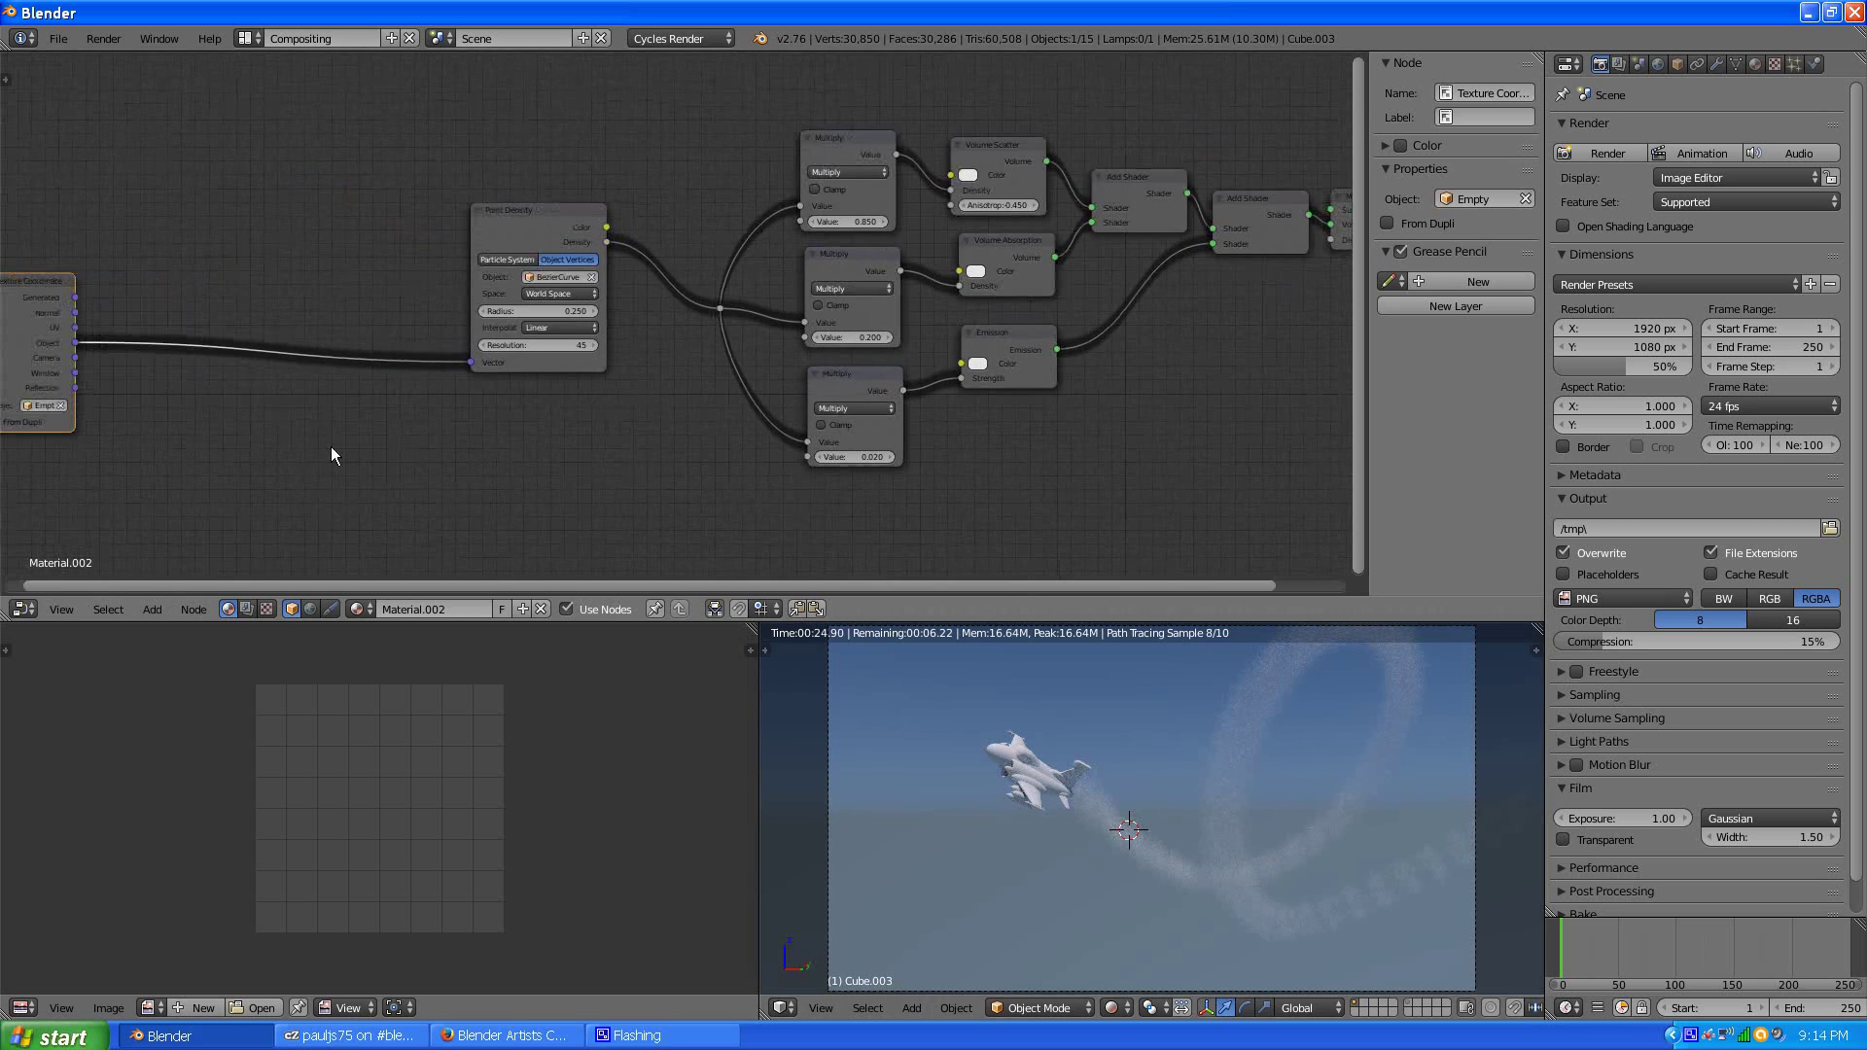
pyautogui.moveTo(331, 446); pyautogui.dragTo(764, 397, button='middle')
pyautogui.moveTo(453, 269); pyautogui.dragTo(344, 243)
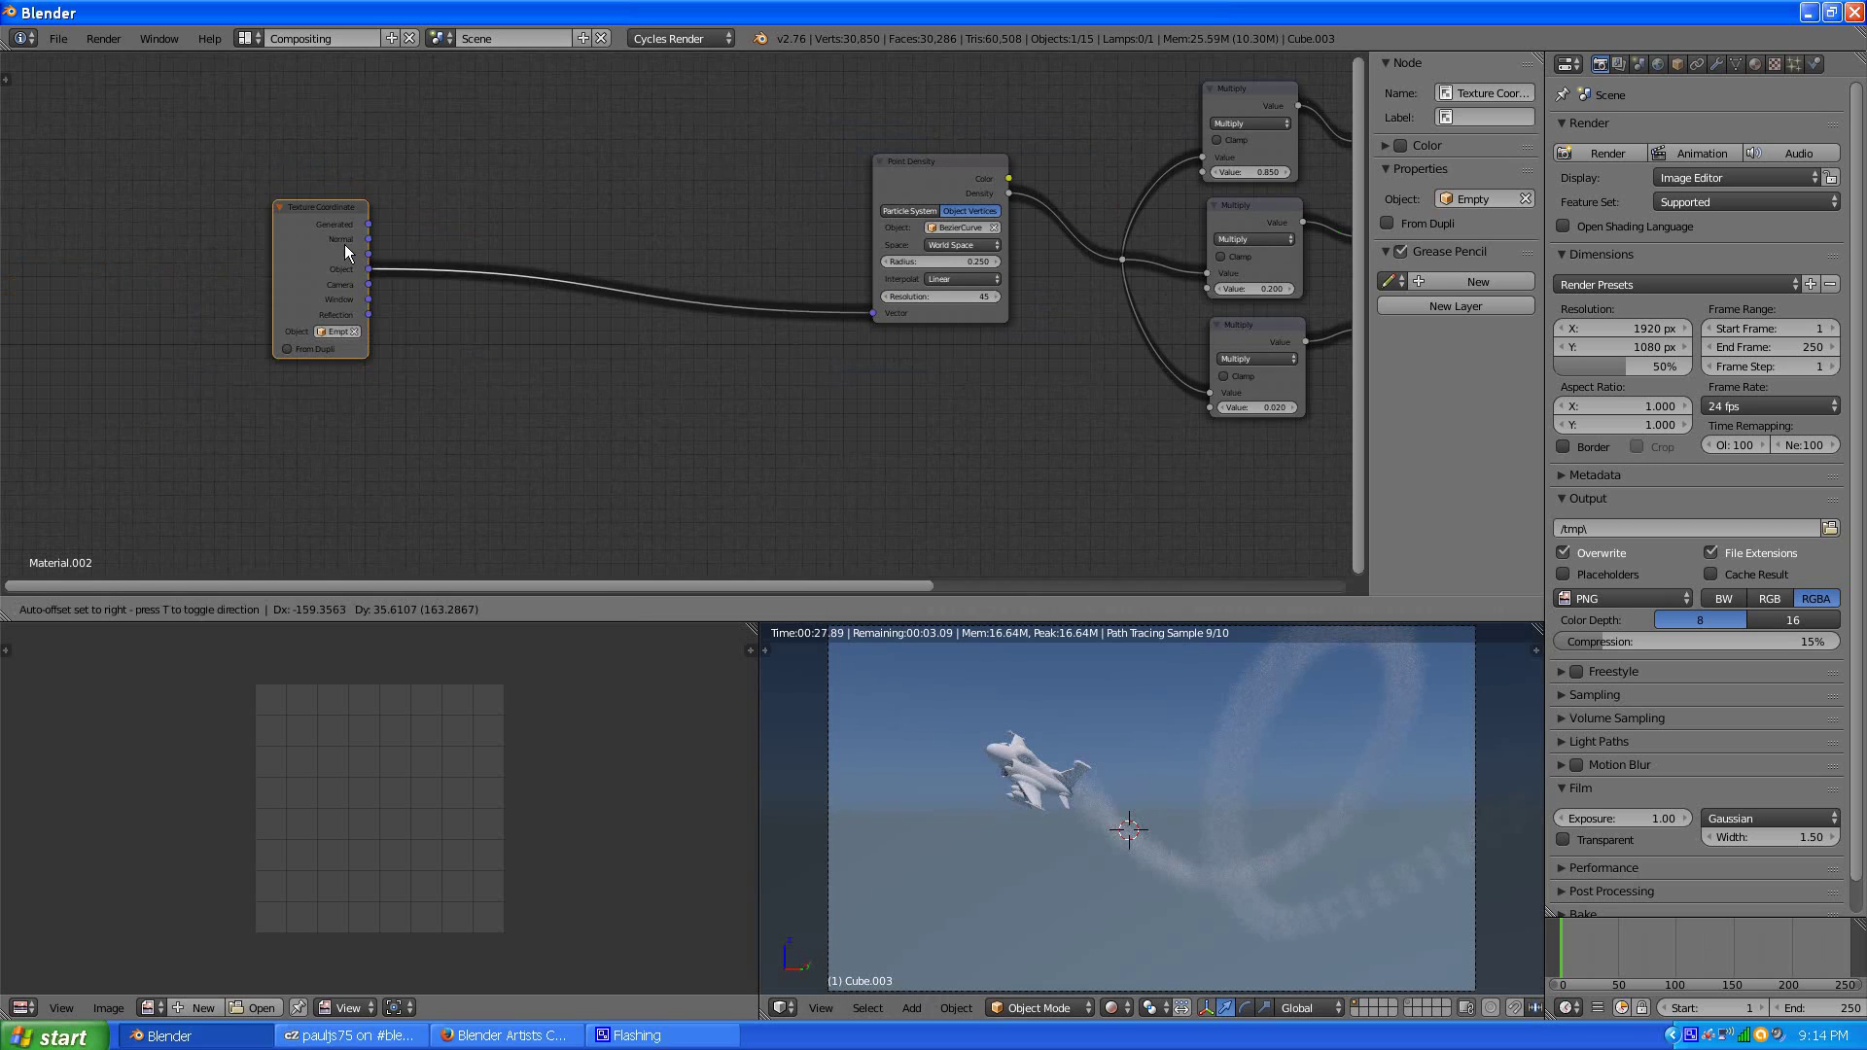
# - Insert a MixRGB node into the link between the Texture Coordinate and Point Density nodes, feeding its Color1 input
pyautogui.scroll(3, 445, 300)
pyautogui.click(152, 609)
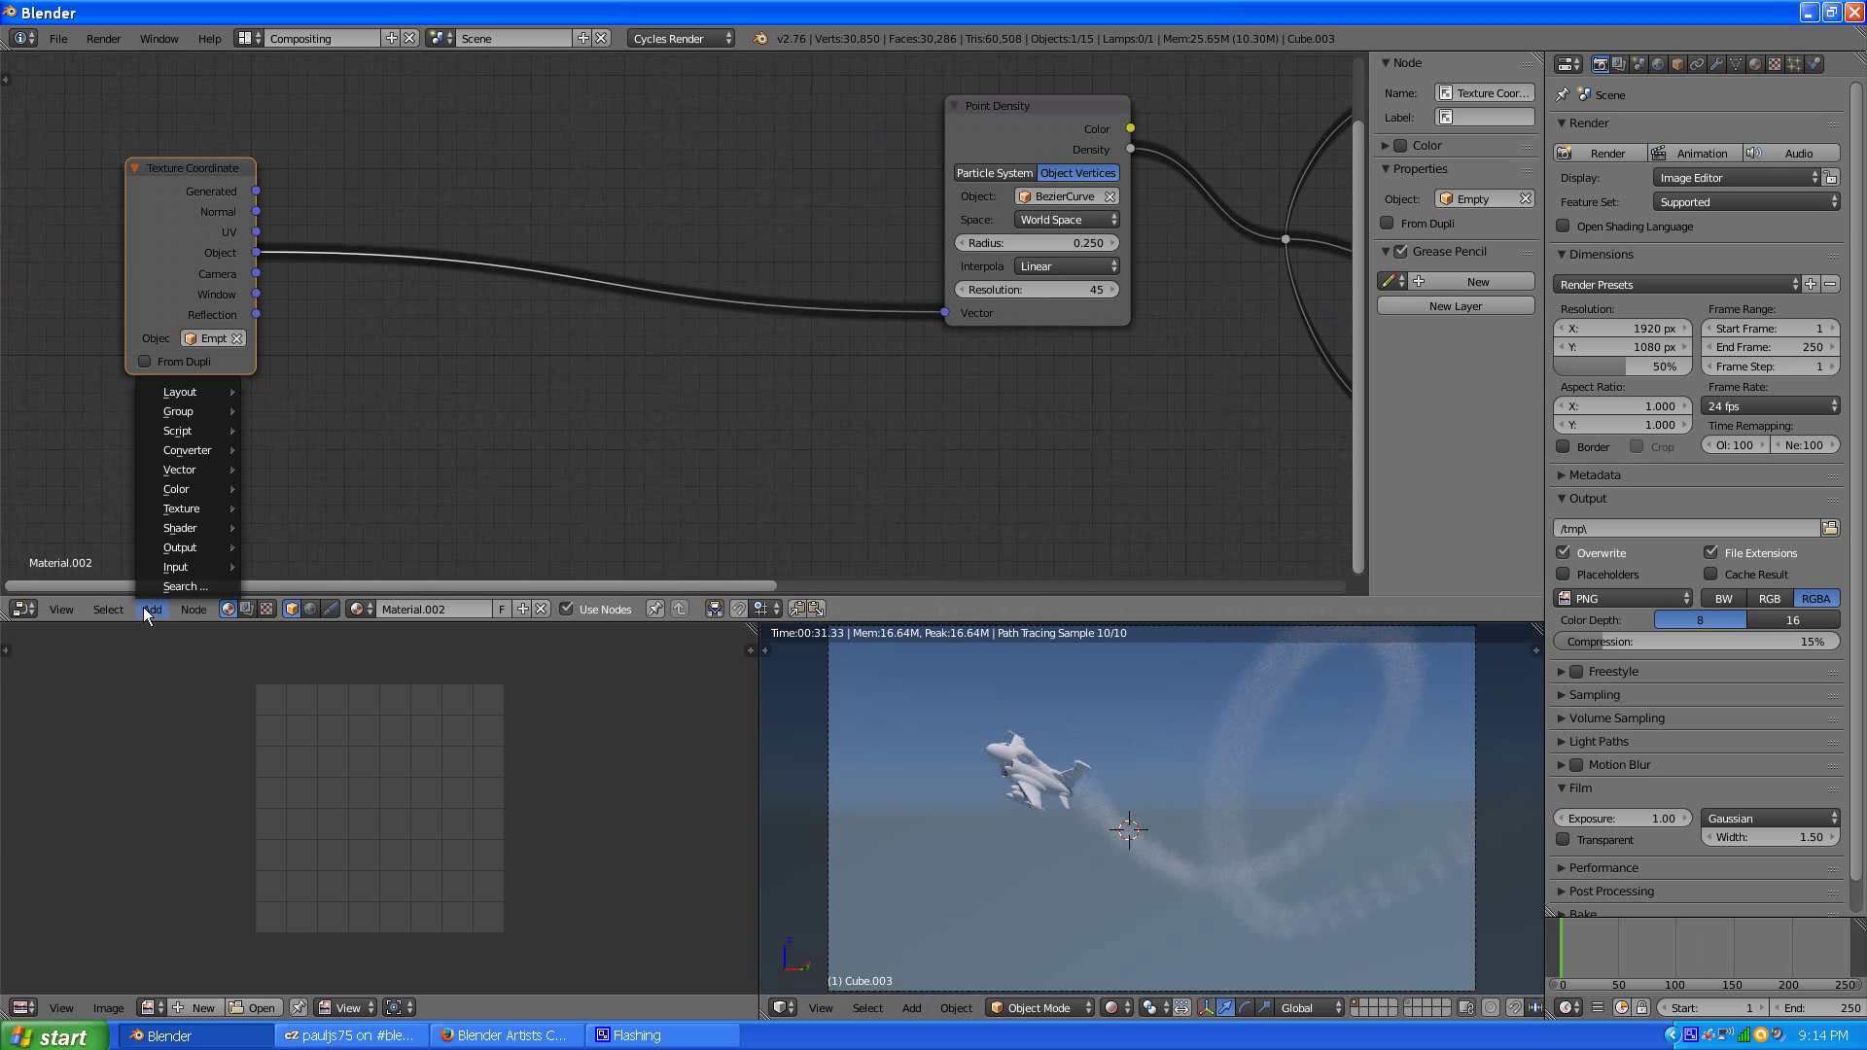
pyautogui.moveTo(195, 490)
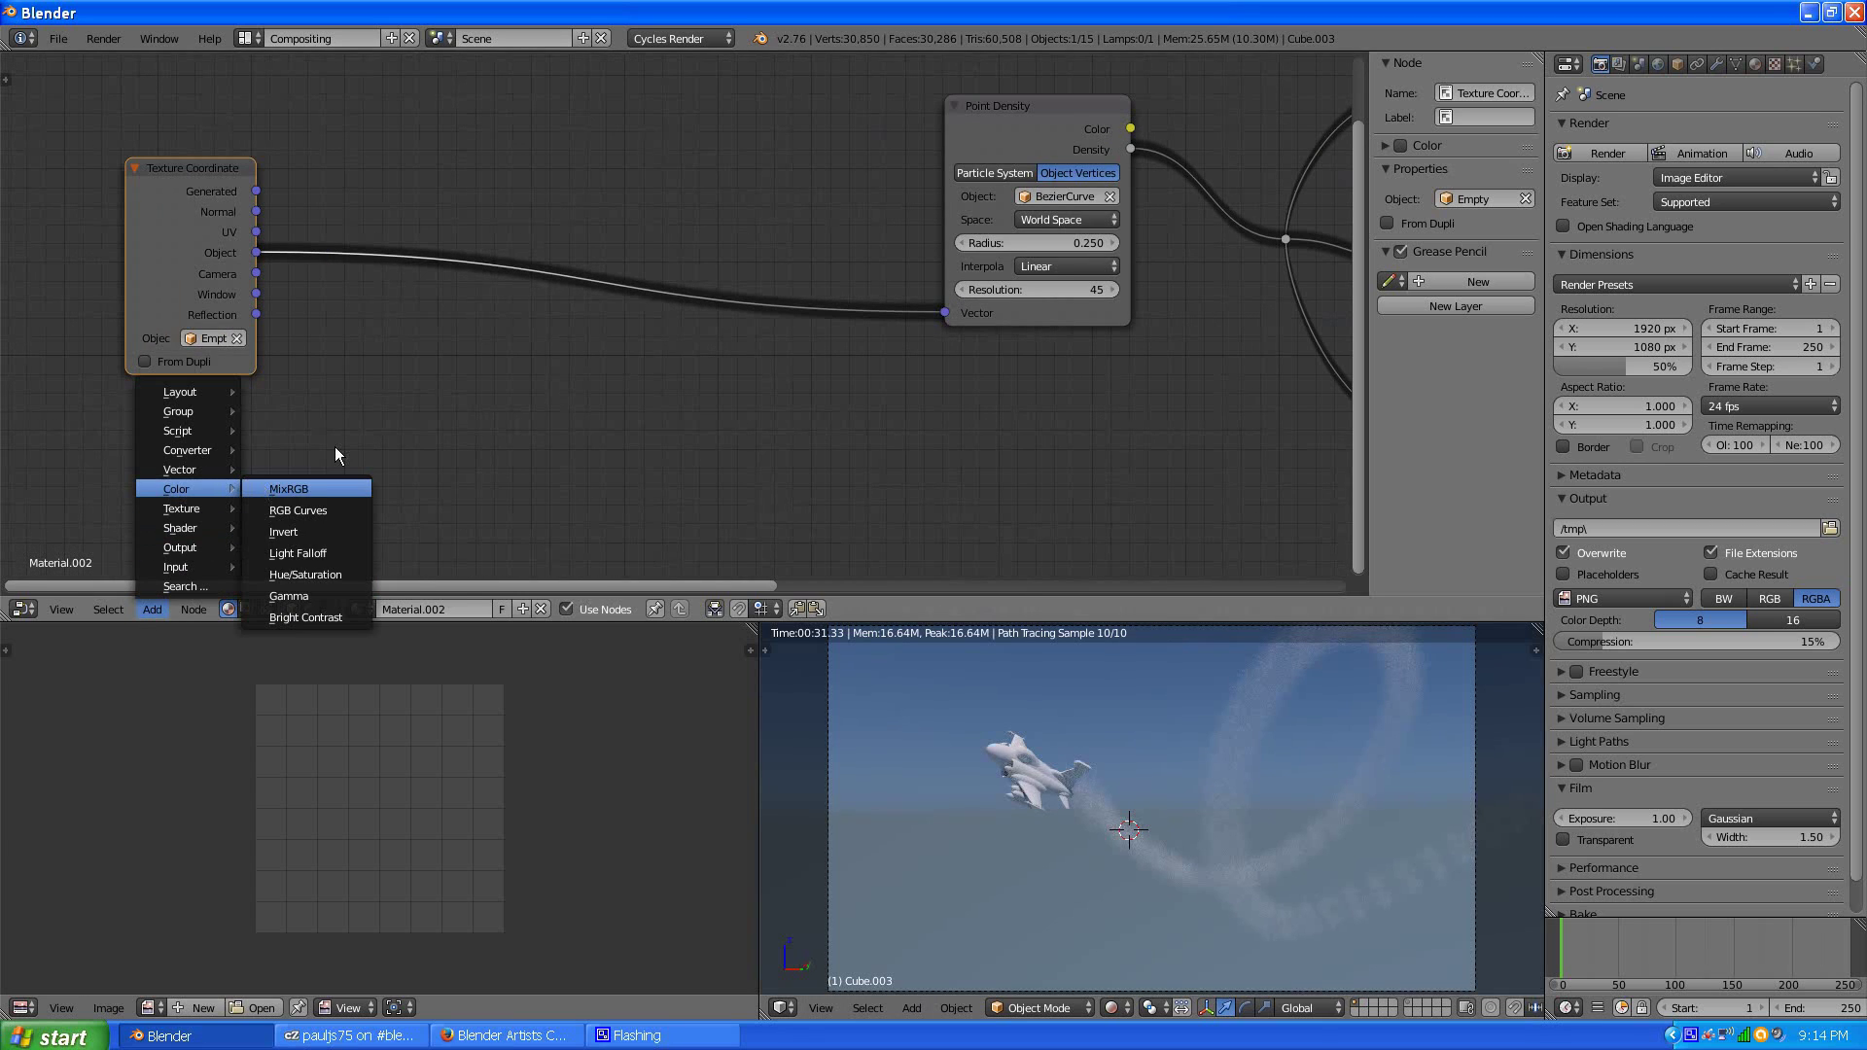
pyautogui.click(288, 489)
pyautogui.click(563, 225)
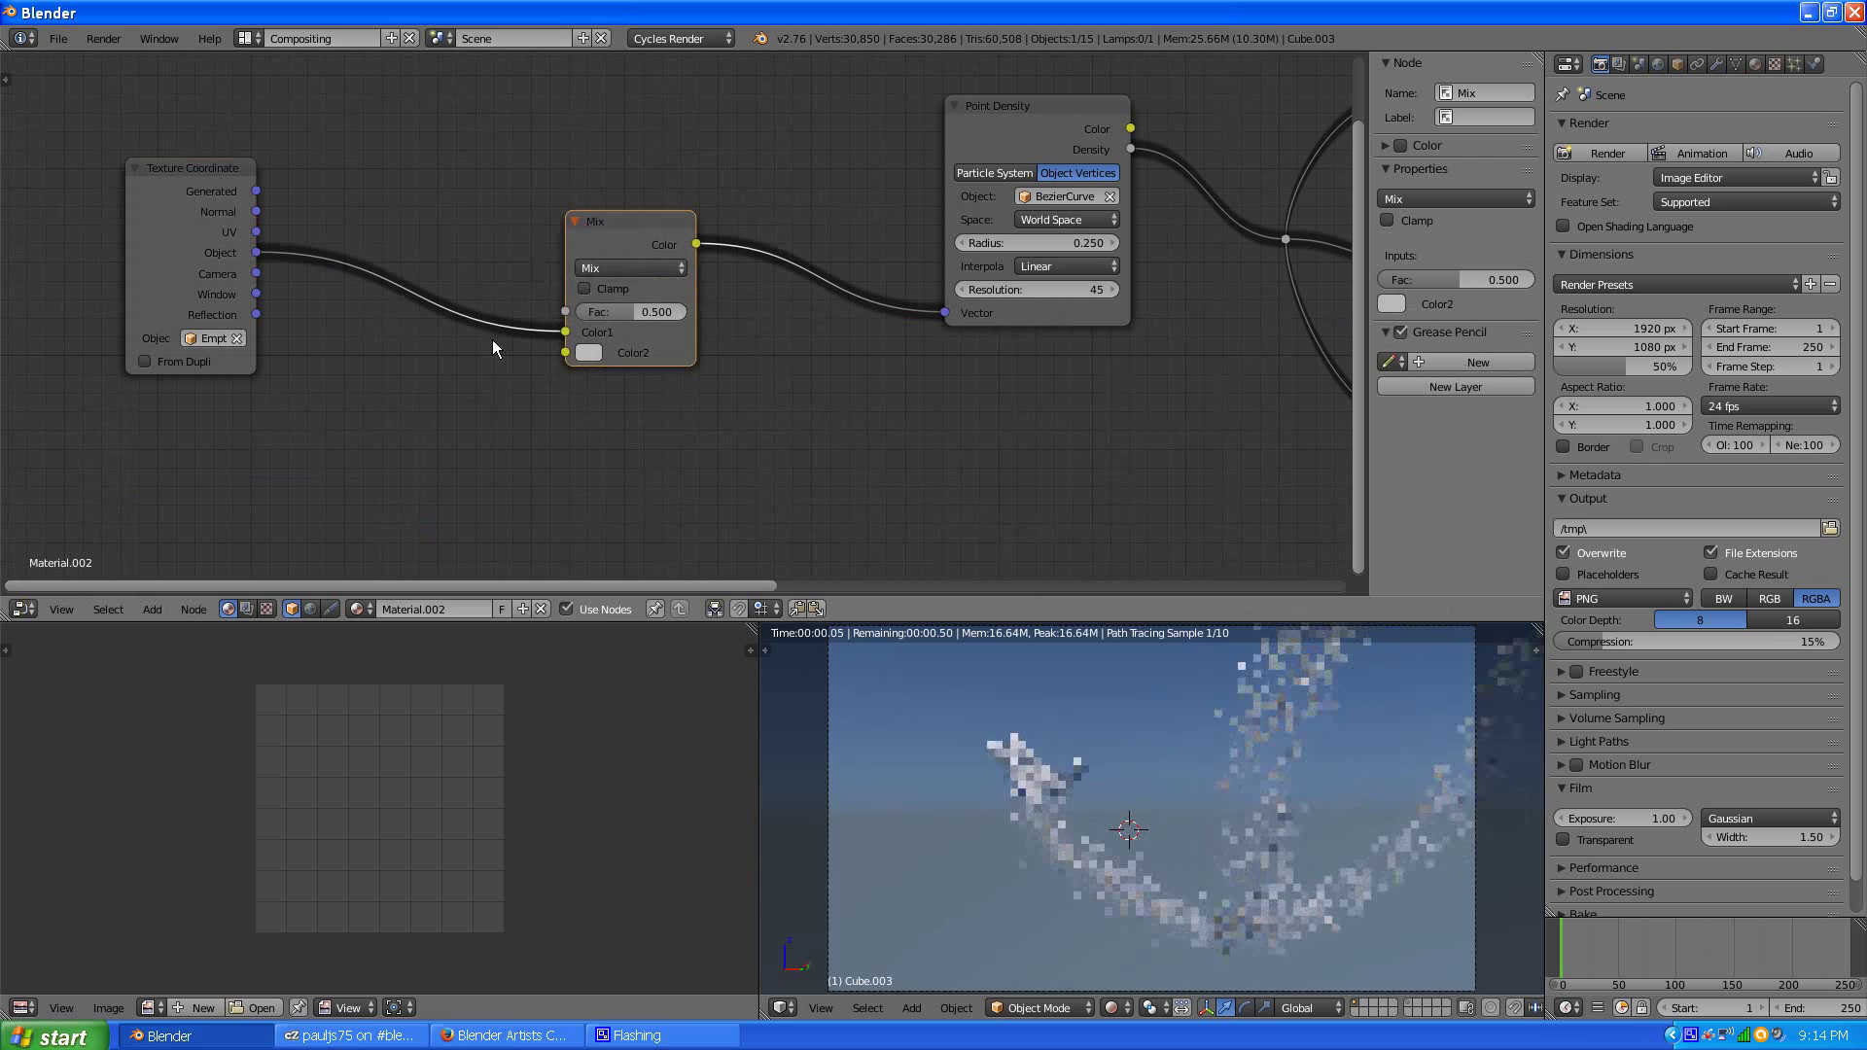
pyautogui.scroll(-2, 492, 340)
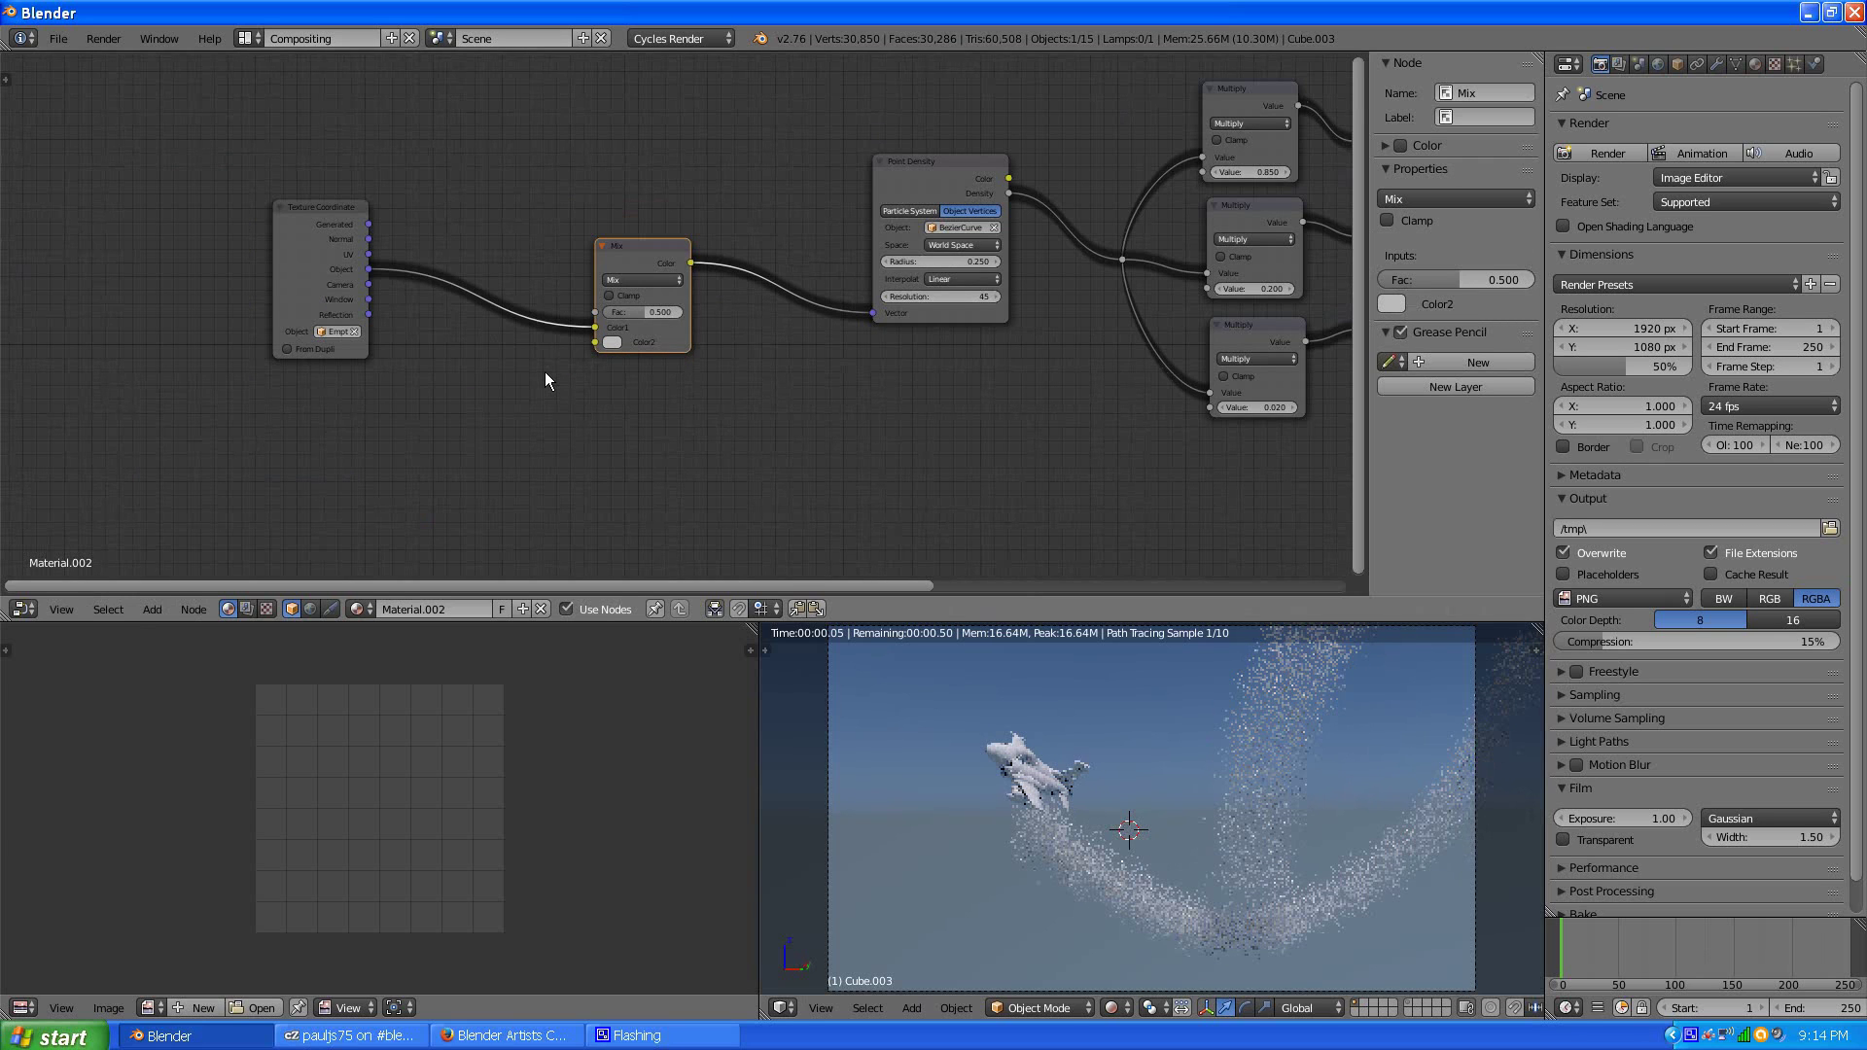
pyautogui.scroll(2, 545, 372)
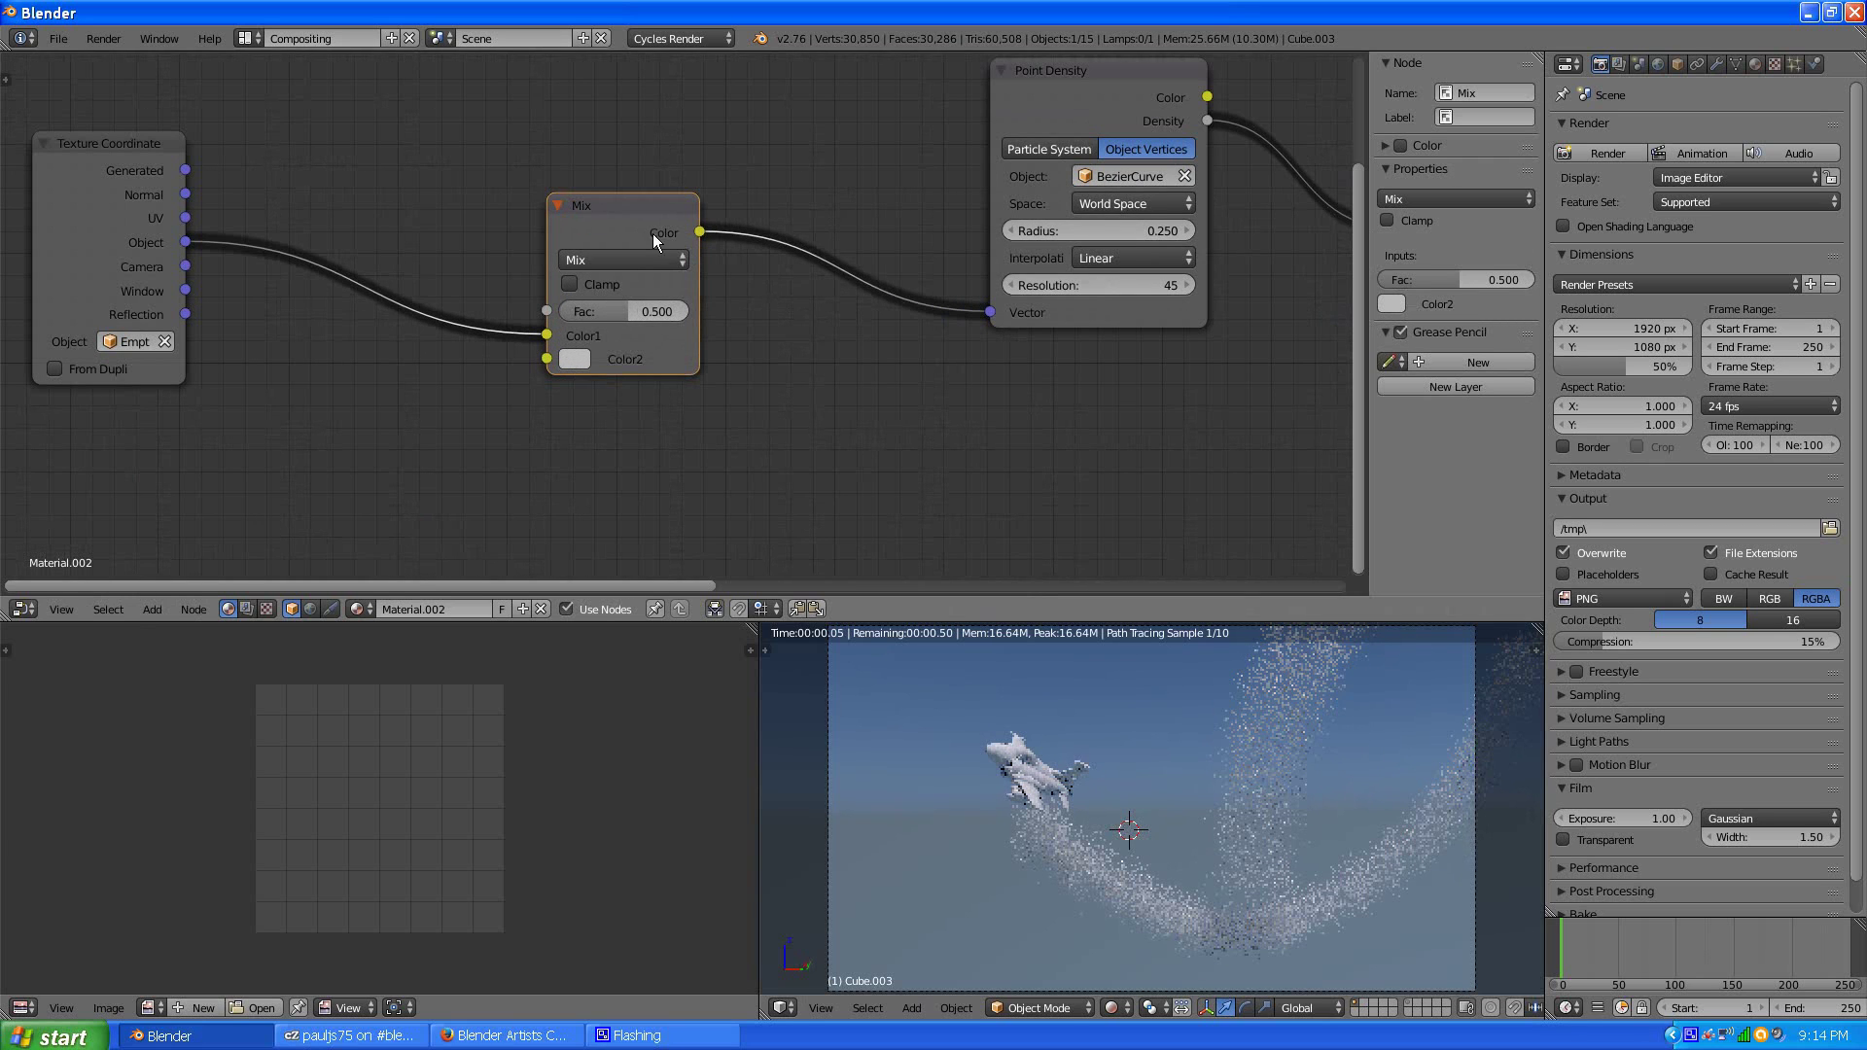
# - Add a Noise Texture node and place it below the Texture Coordinate node
pyautogui.scroll(-2, 615, 420)
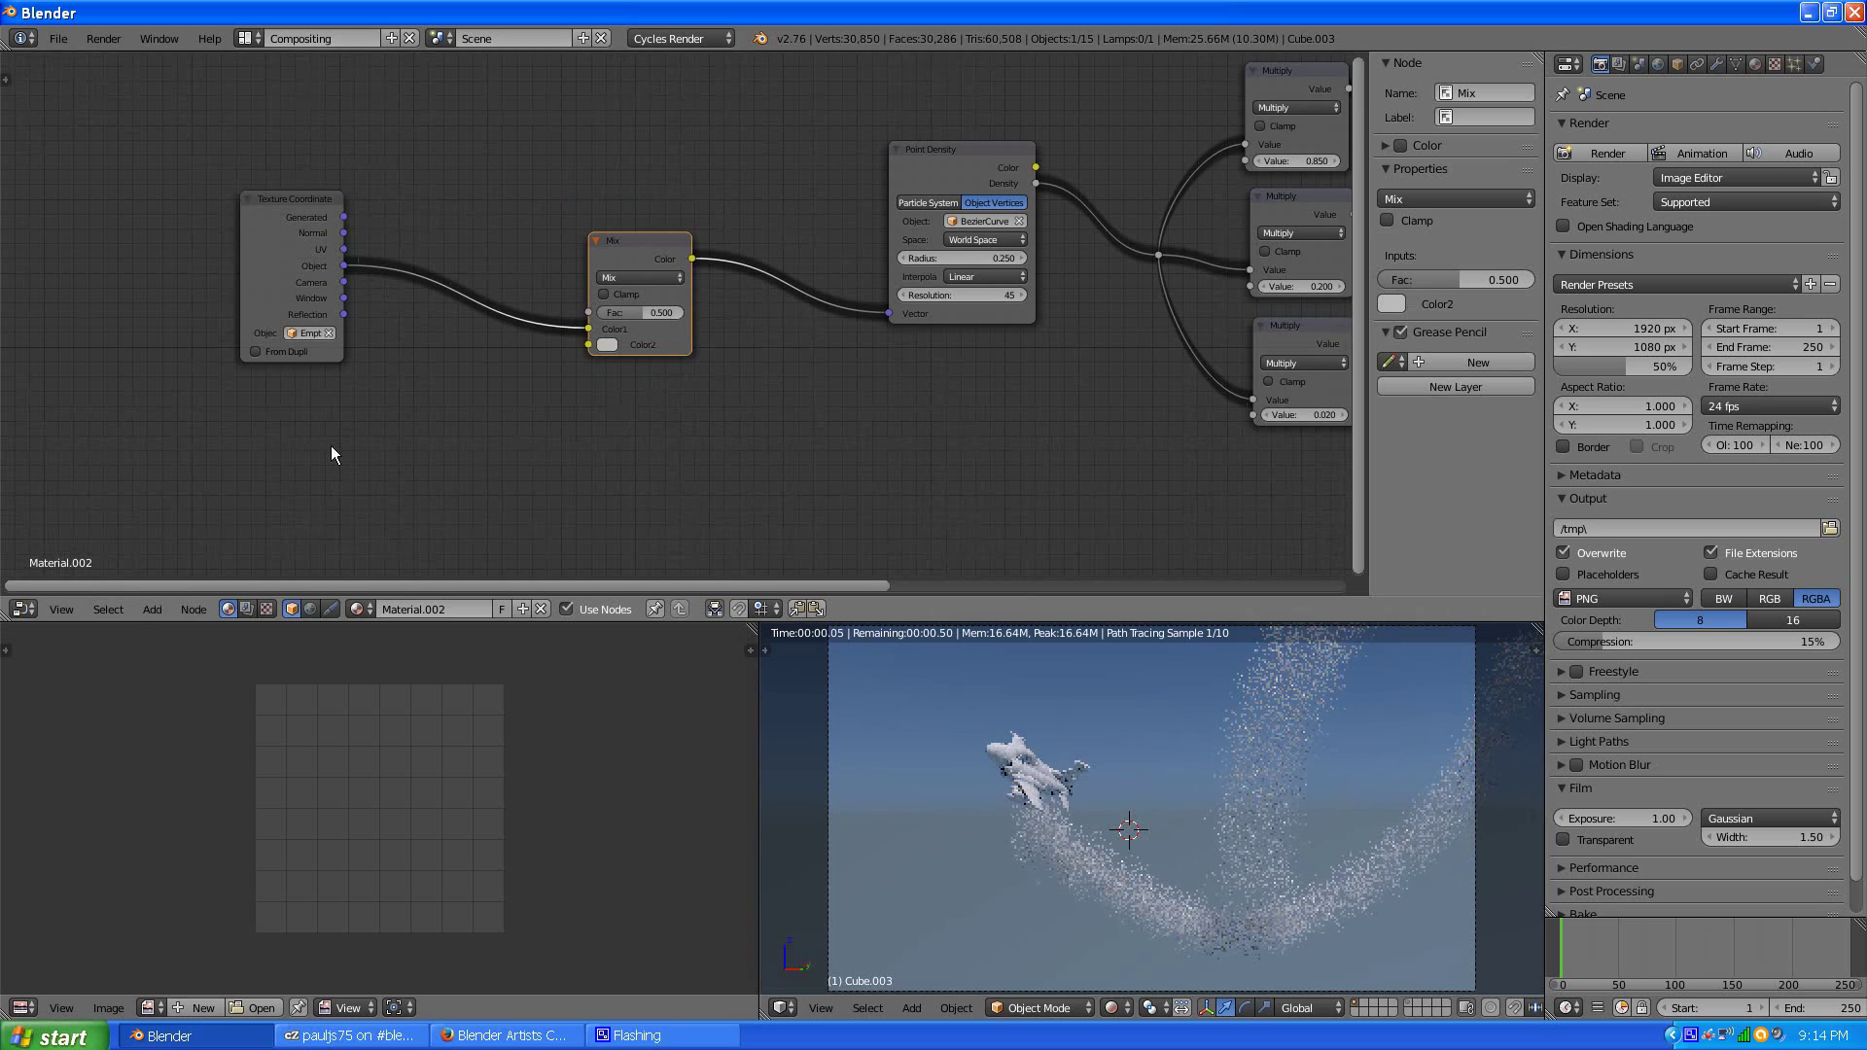
pyautogui.click(152, 609)
pyautogui.moveTo(176, 569)
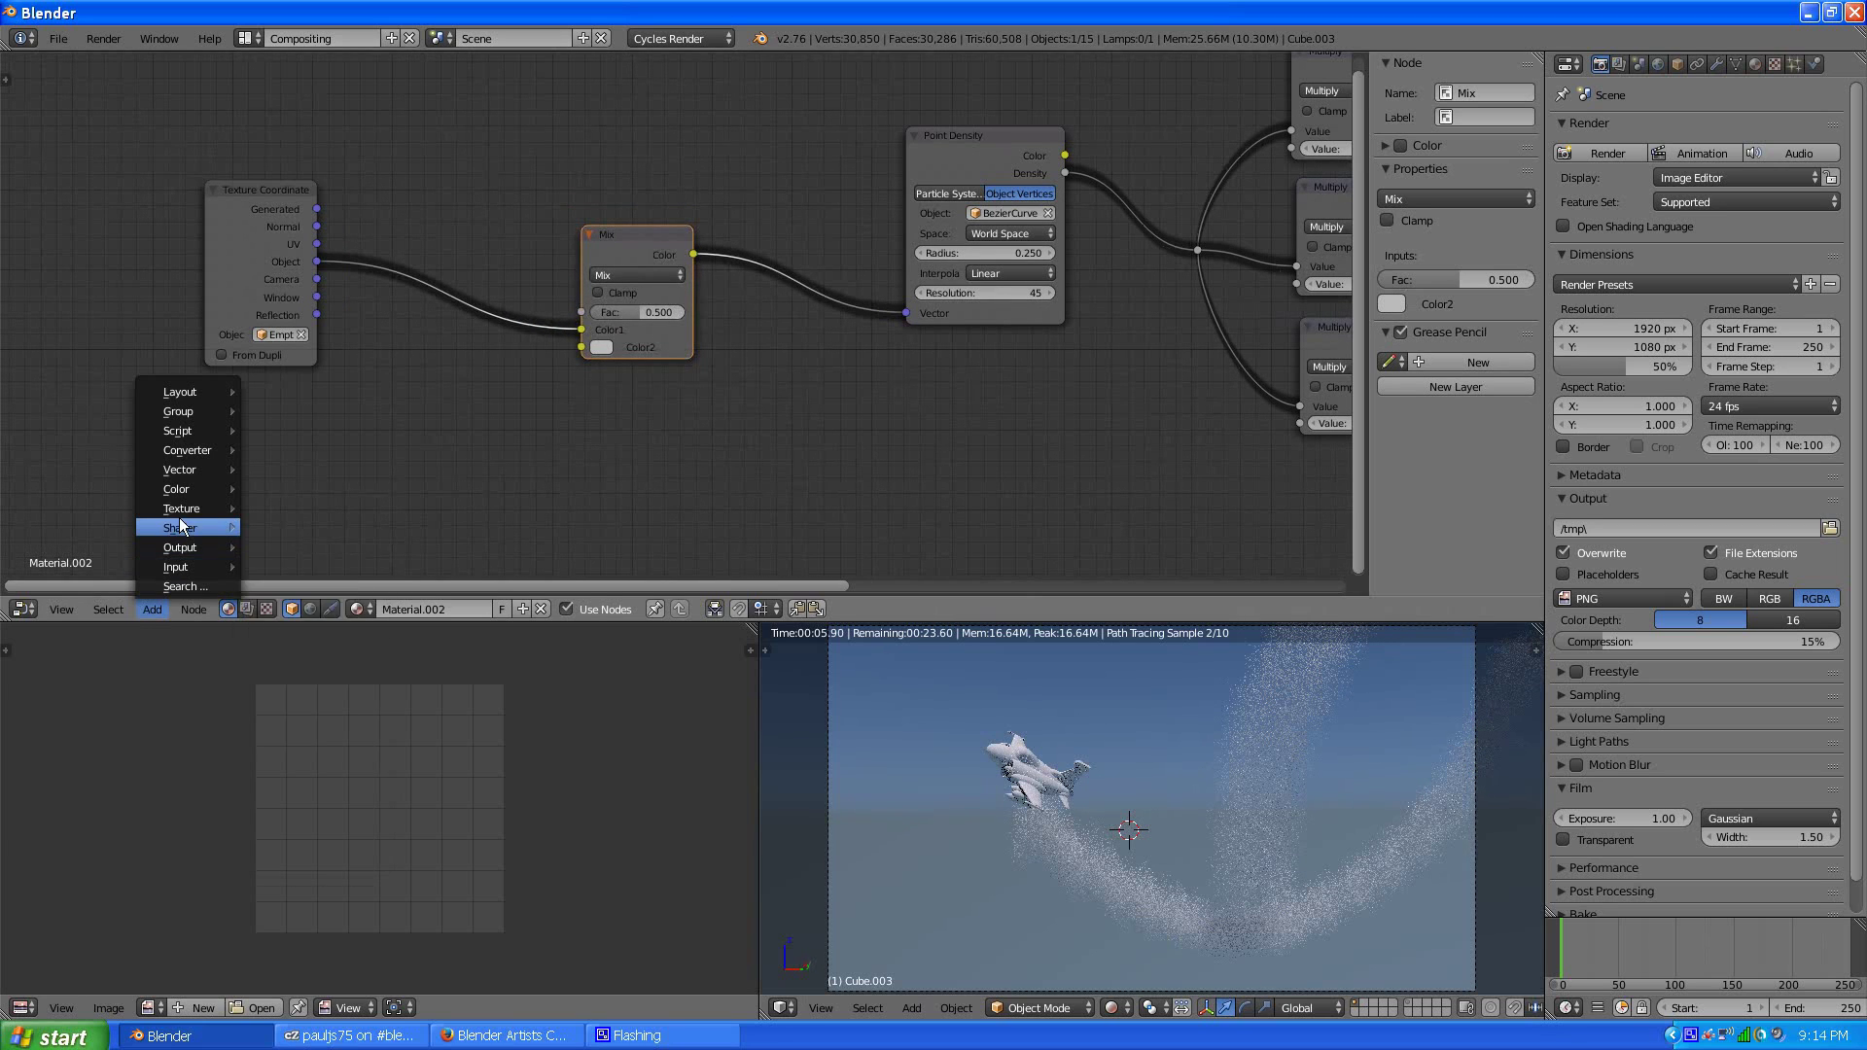
pyautogui.moveTo(178, 511)
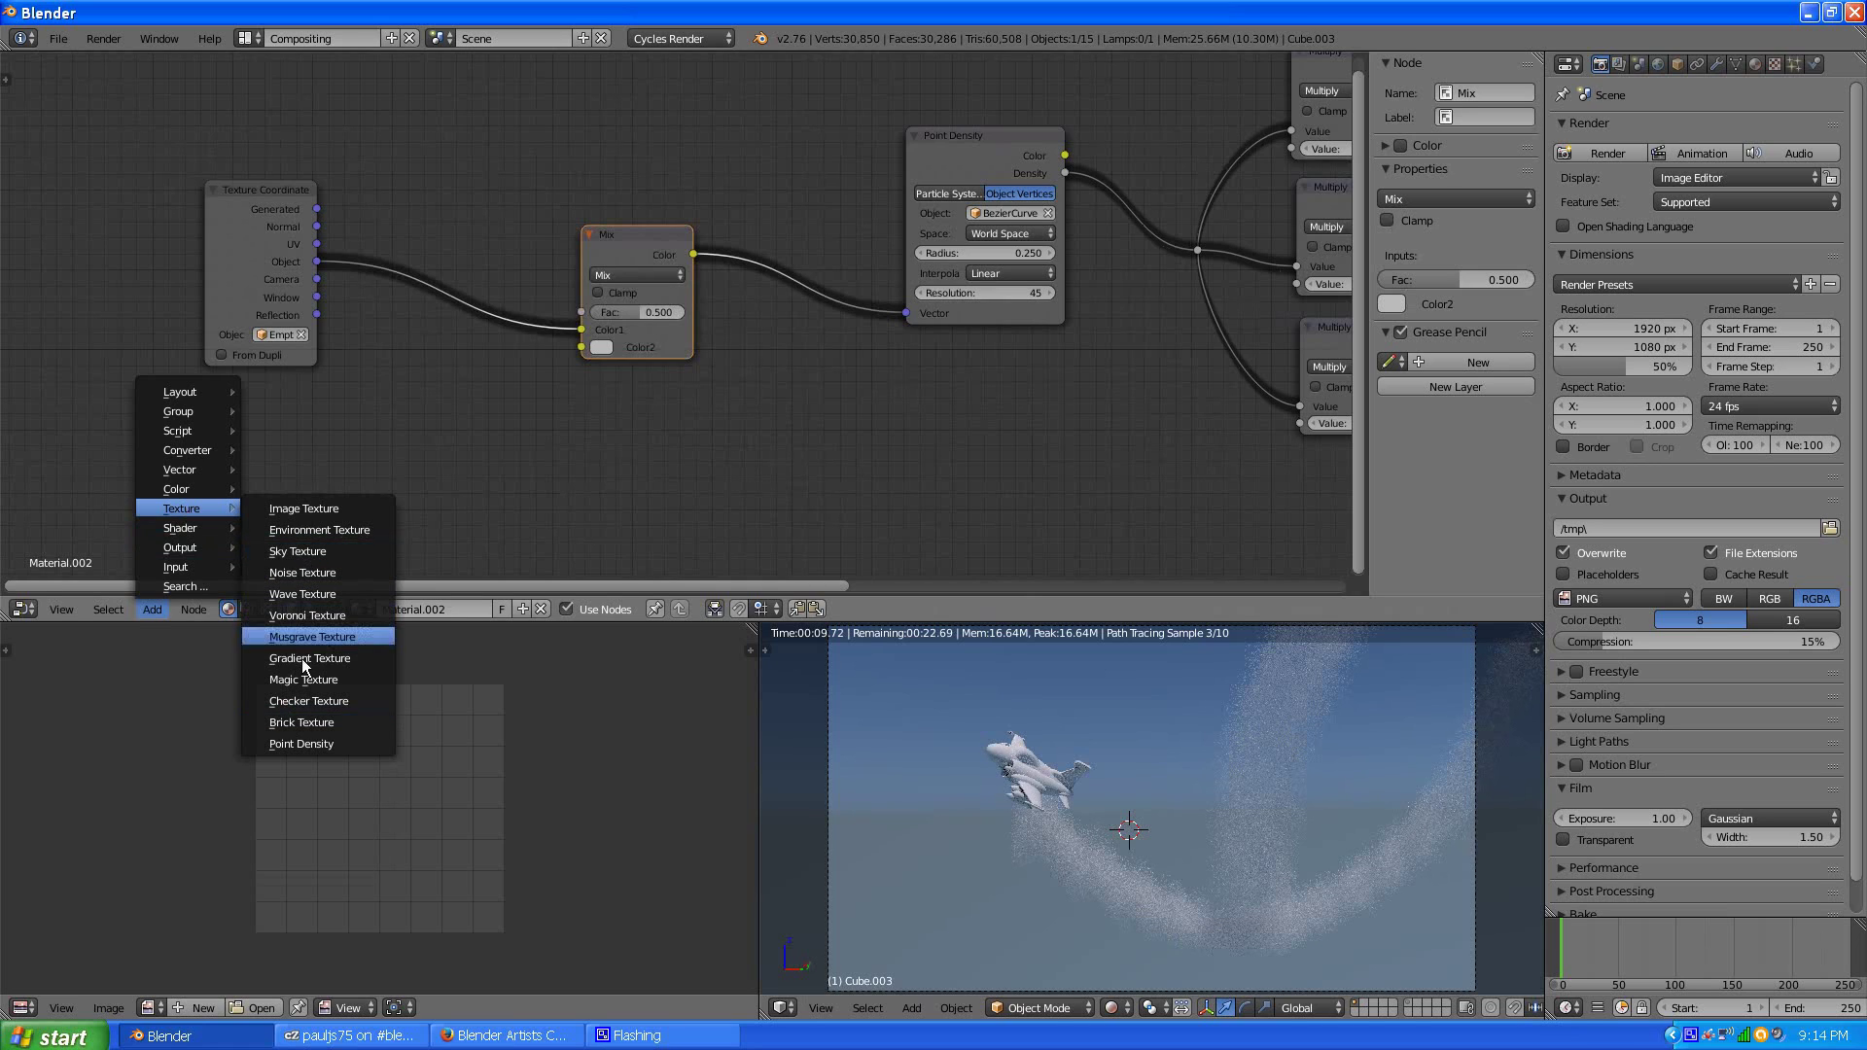
pyautogui.click(303, 572)
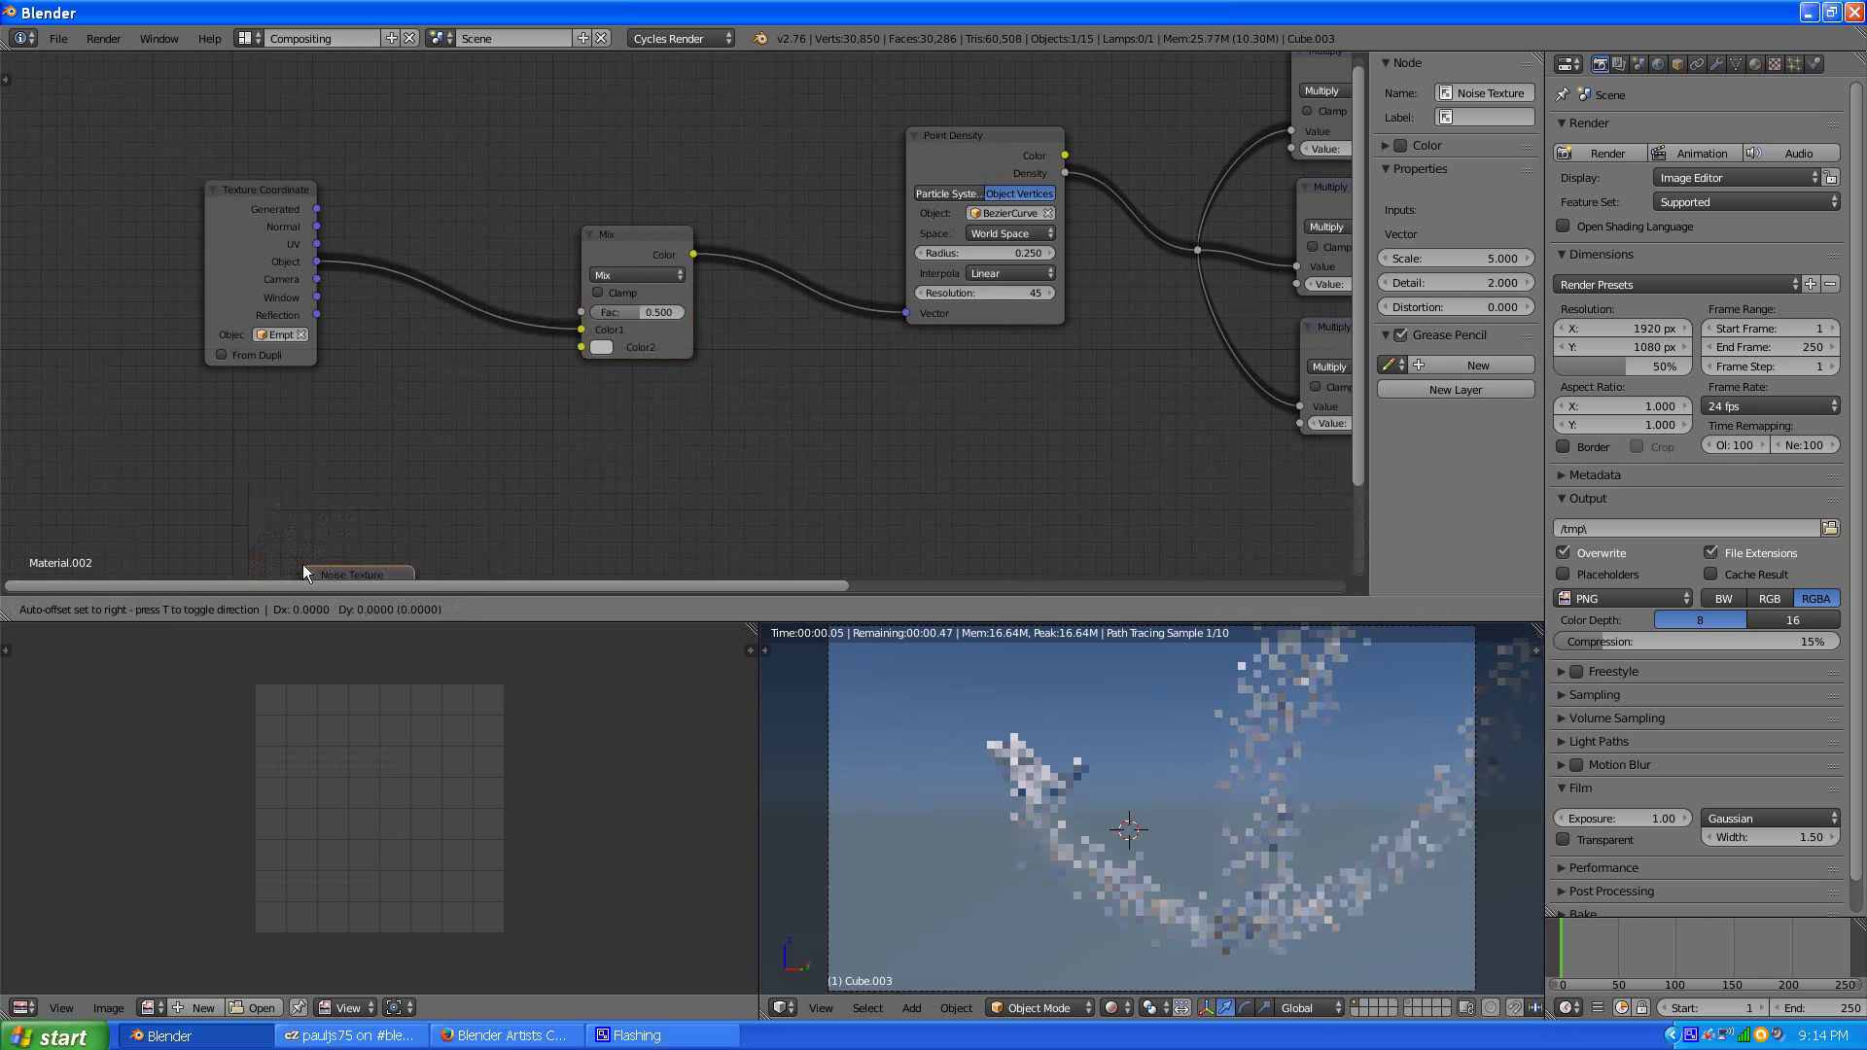
pyautogui.click(219, 410)
# - Connect the Noise Texture's Color output to the Mix node's Color2 input and set the blend type to Add
pyautogui.scroll(-2, 458, 342)
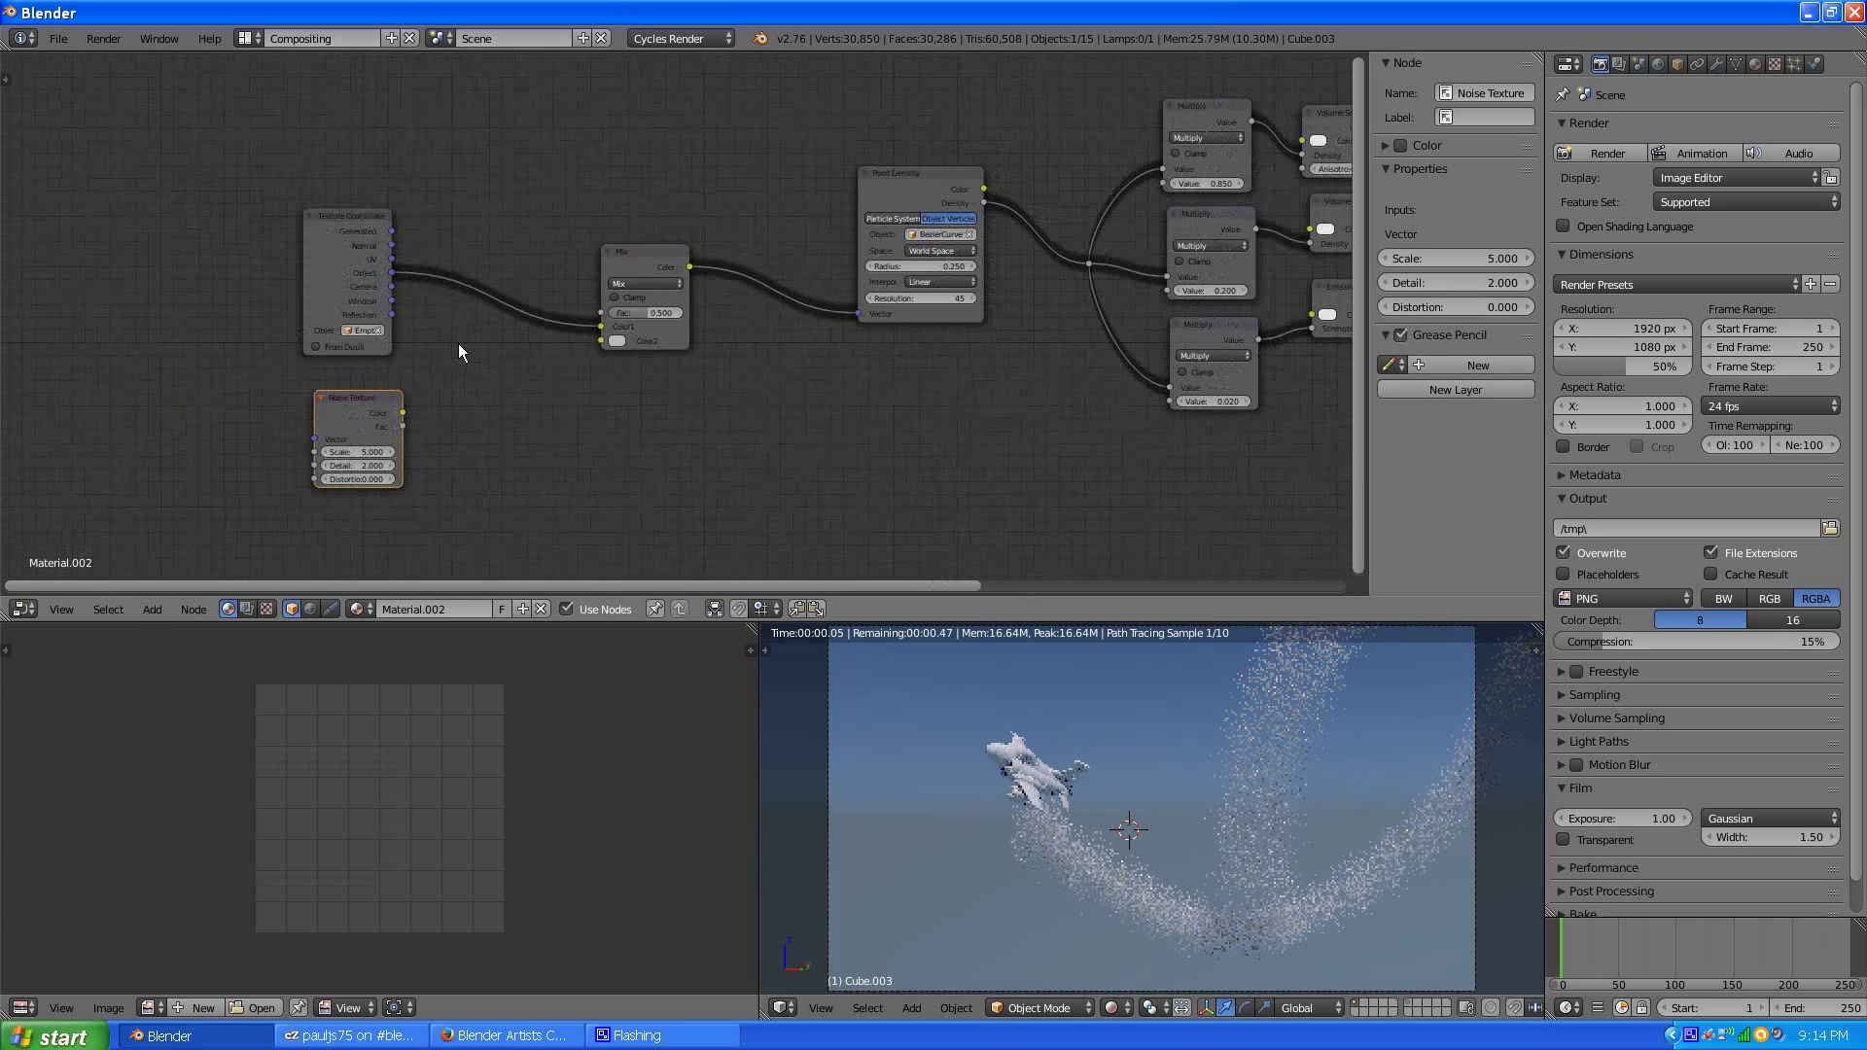
pyautogui.scroll(3, 458, 342)
pyautogui.moveTo(303, 447); pyautogui.dragTo(564, 350)
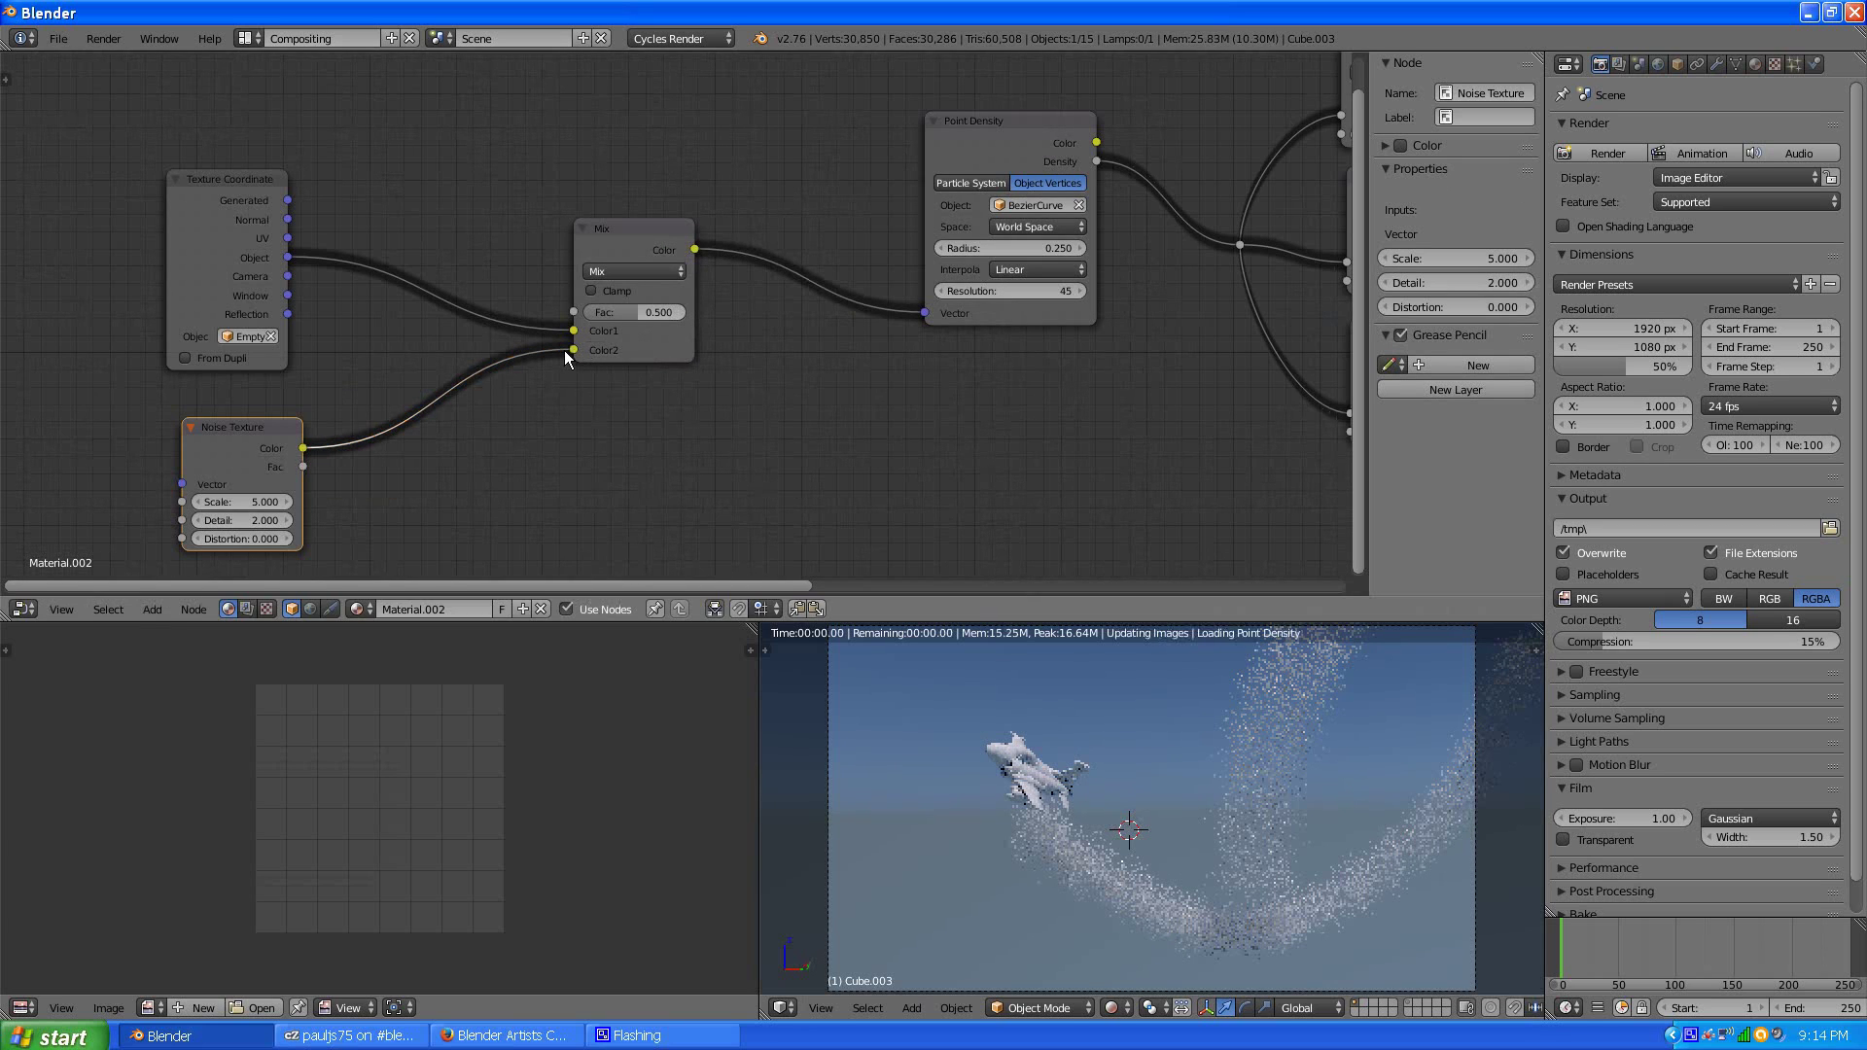
pyautogui.click(627, 273)
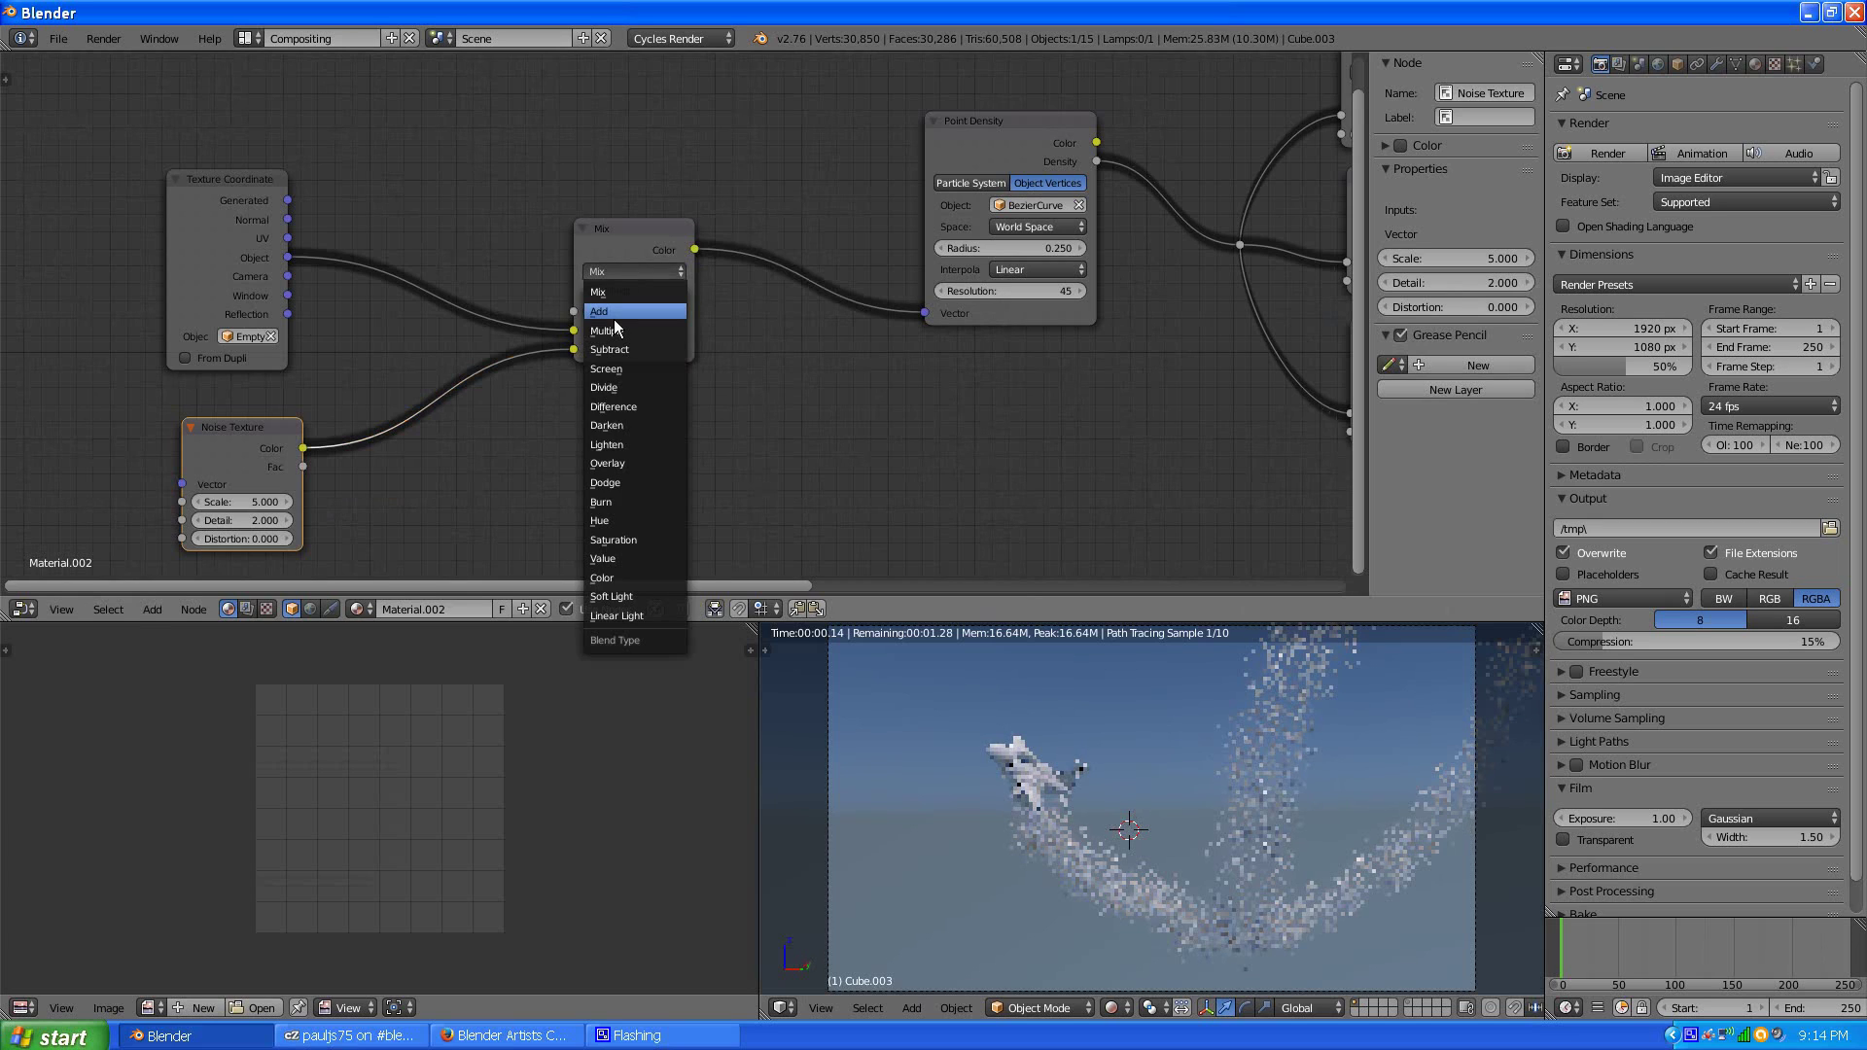
pyautogui.click(619, 312)
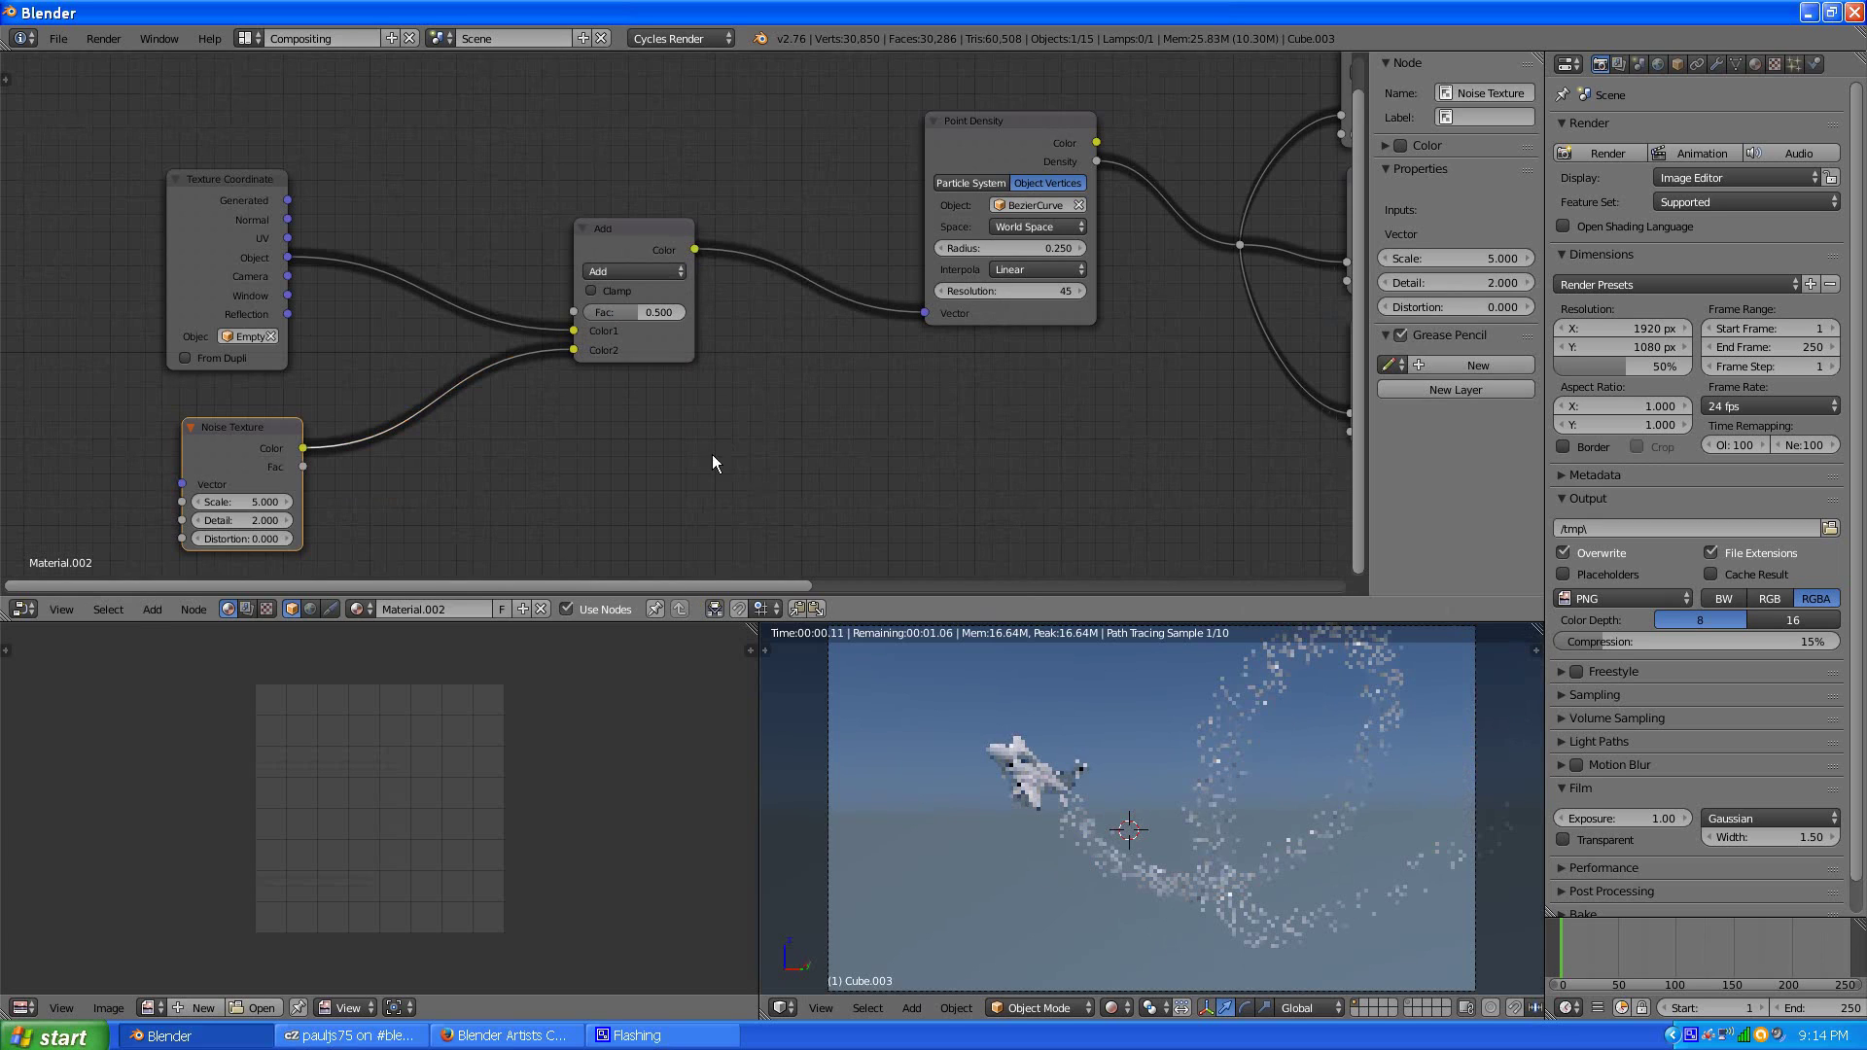
pyautogui.moveTo(615, 505); pyautogui.dragTo(679, 428, button='middle')
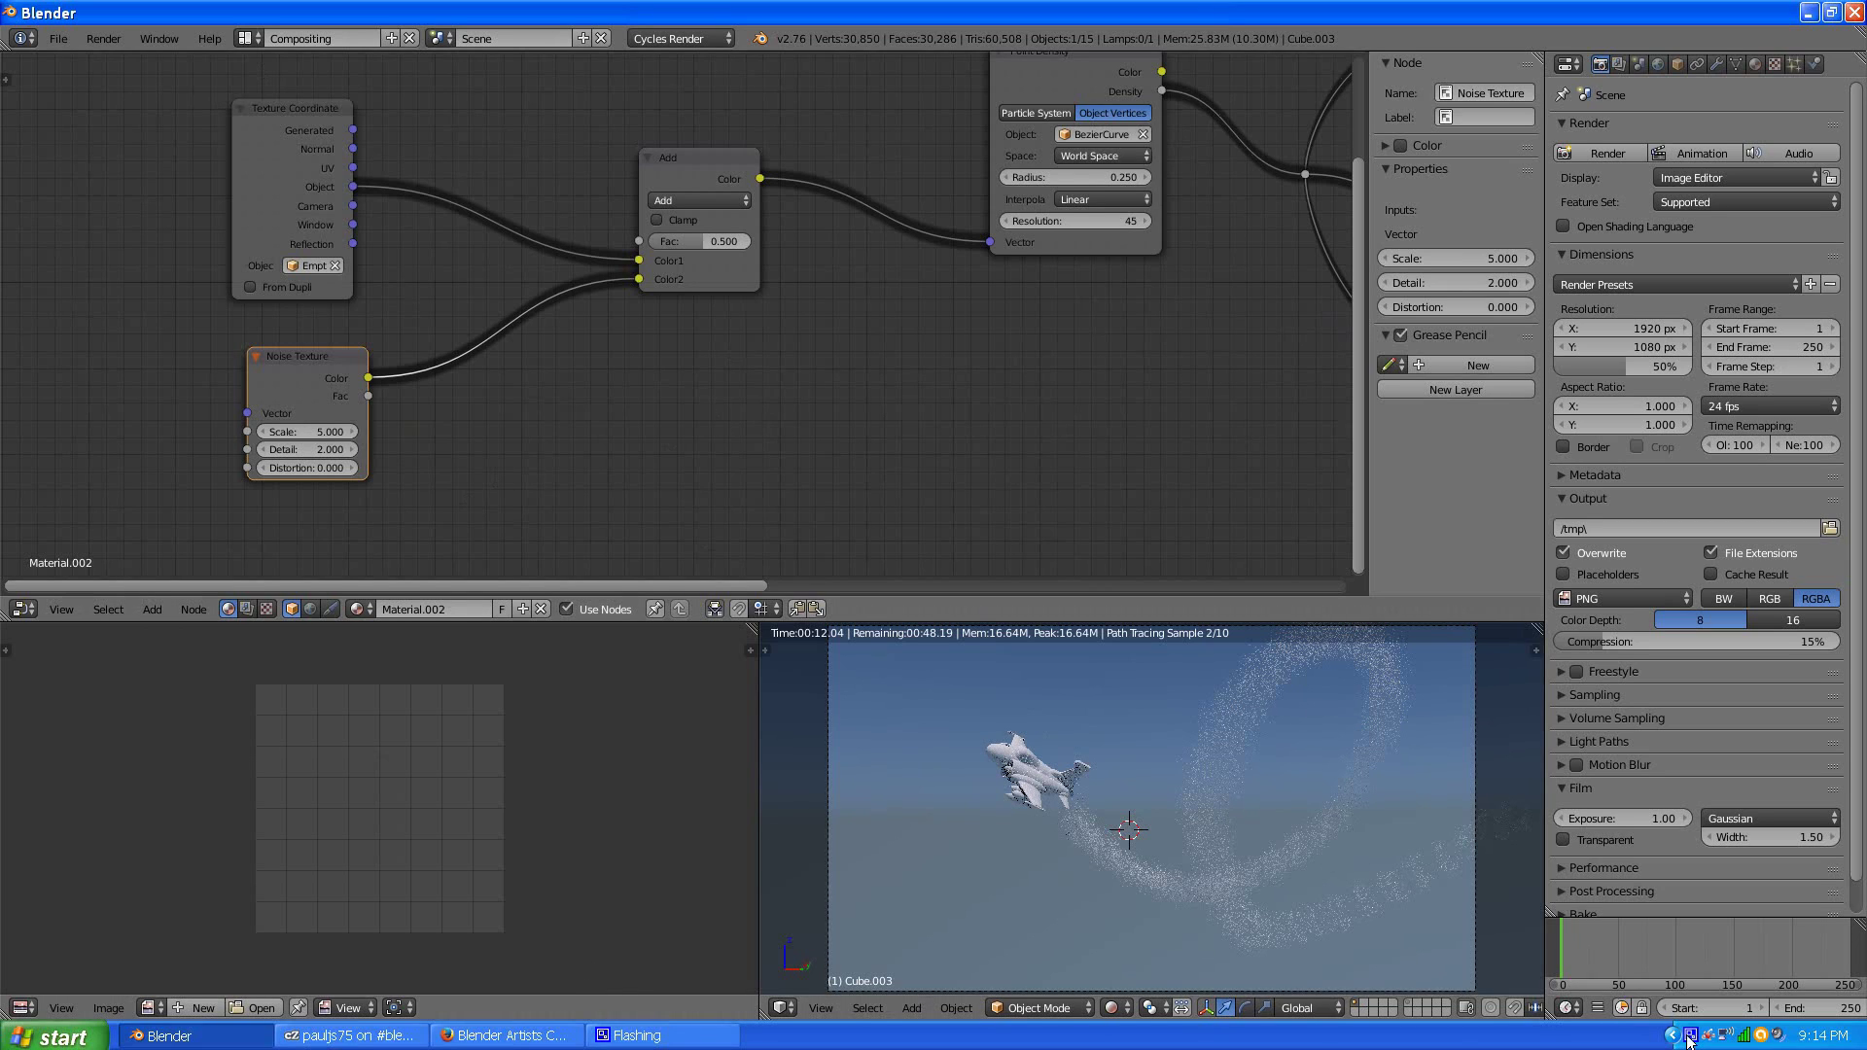
pyautogui.click(1689, 1038)
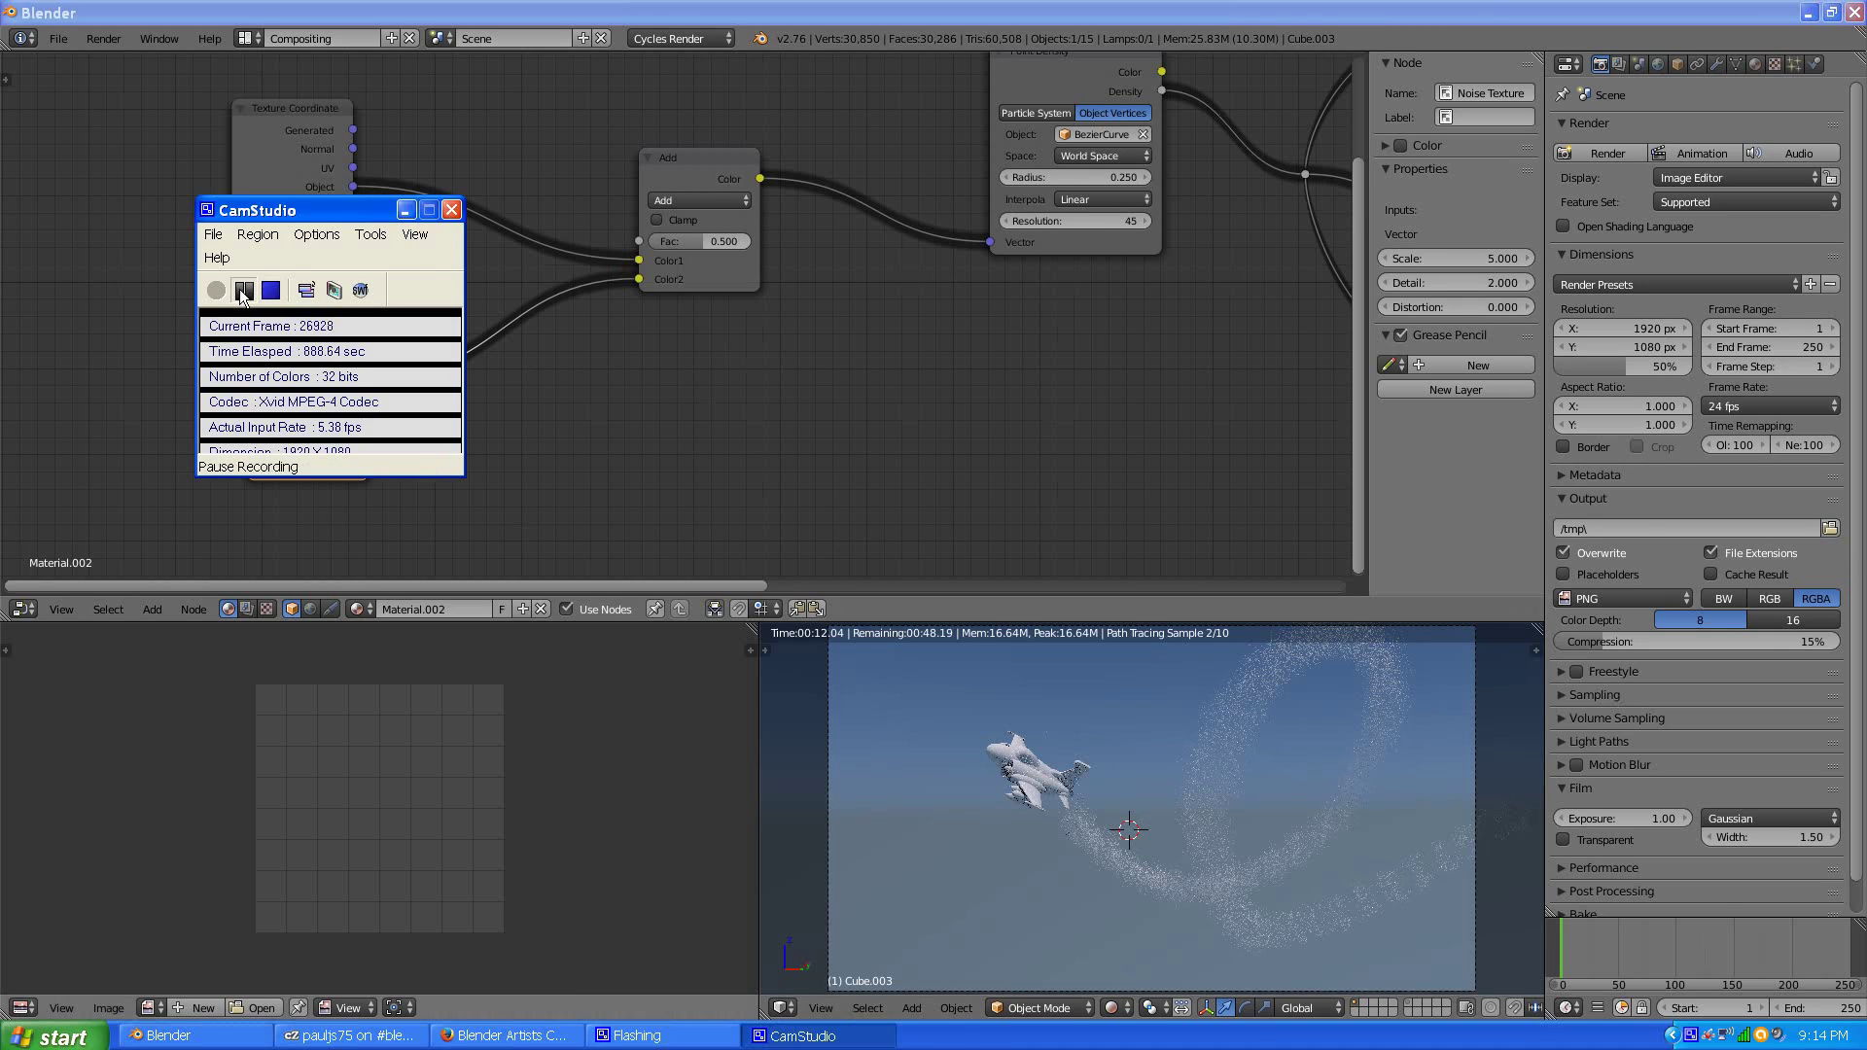
pyautogui.click(243, 295)
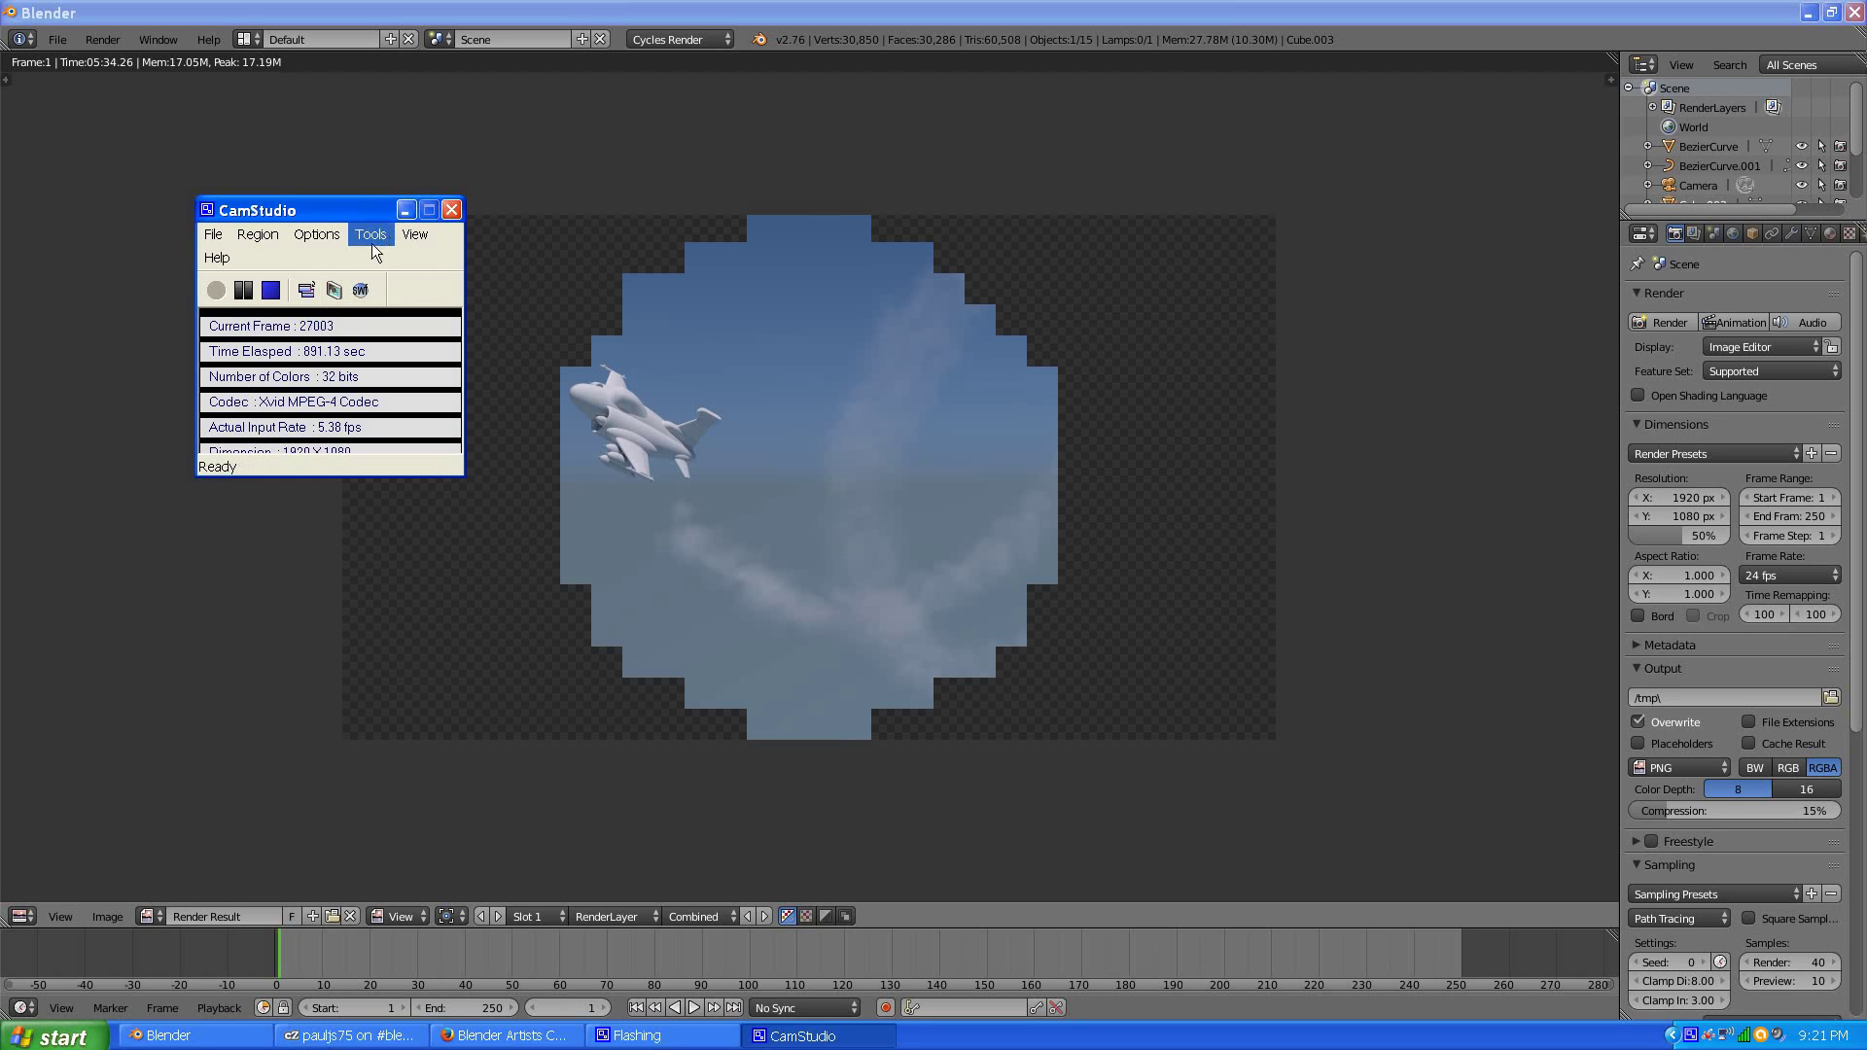
pyautogui.click(401, 210)
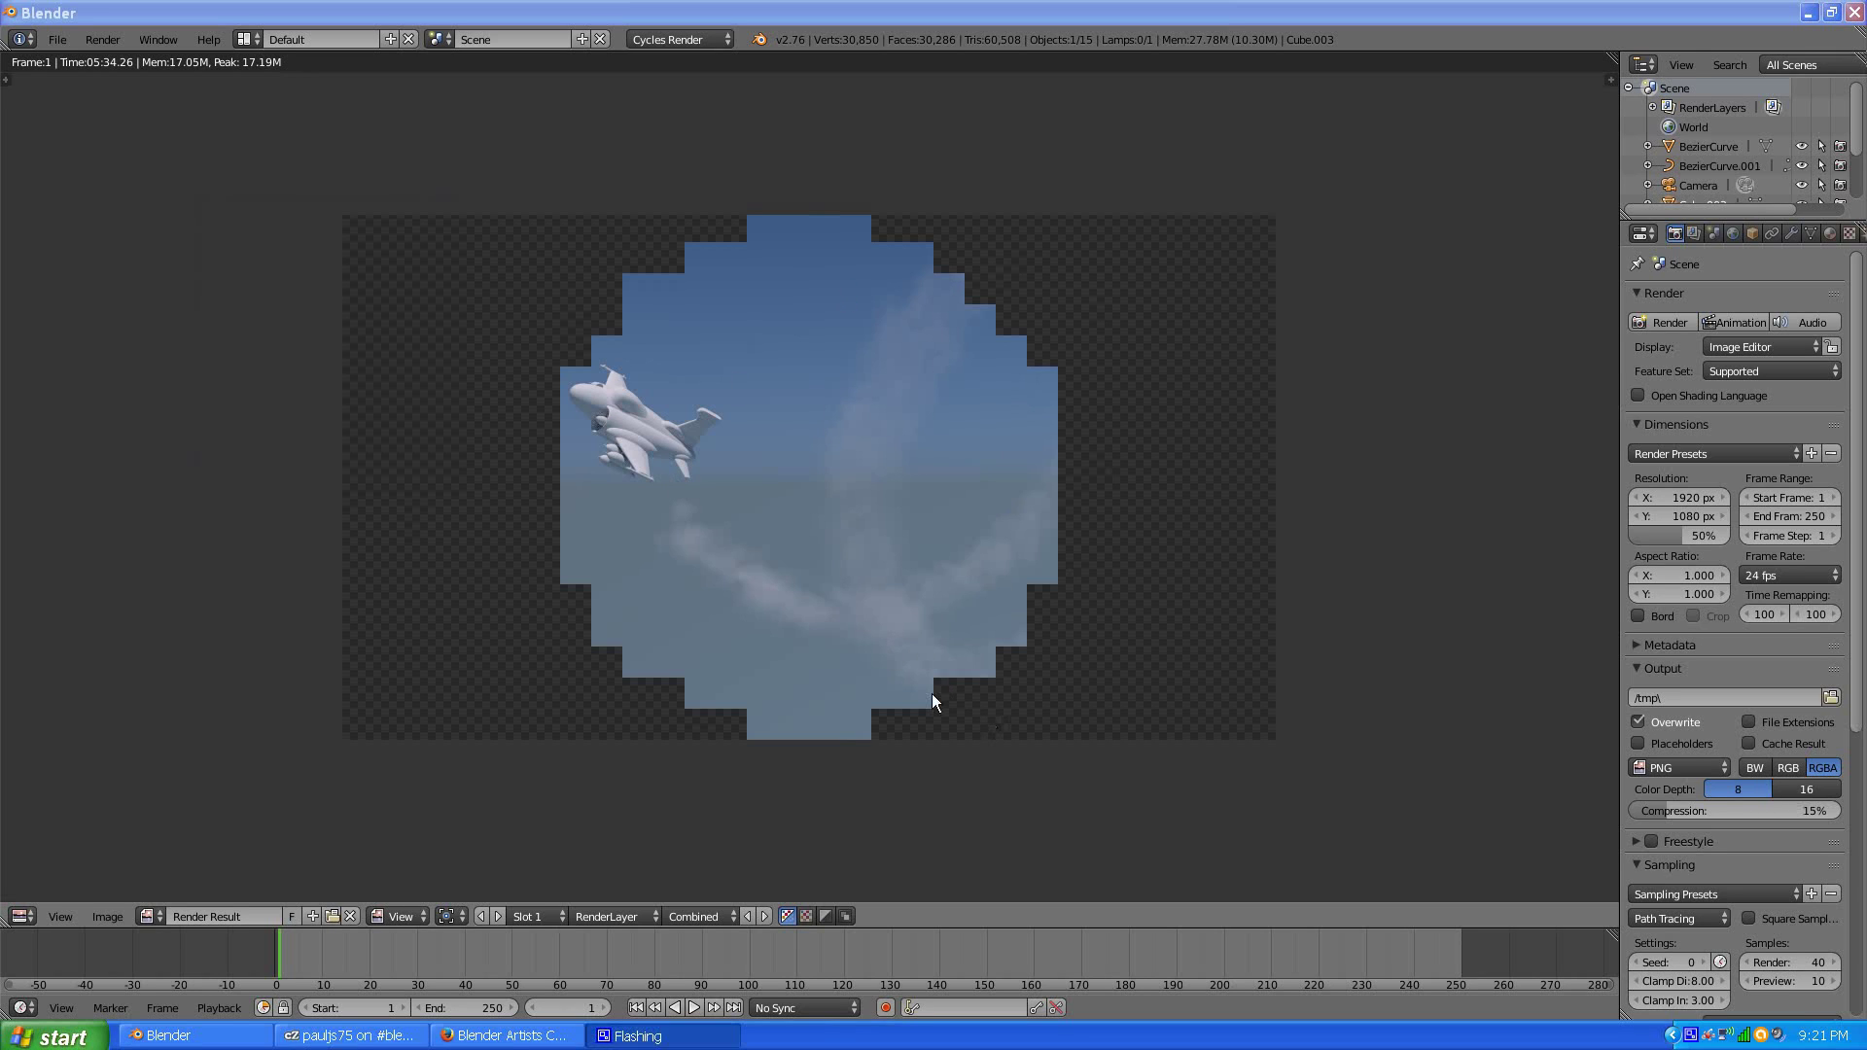
# - Return to the Compositing layout and show the nodes feeding the Point Density node
pyautogui.click(243, 39)
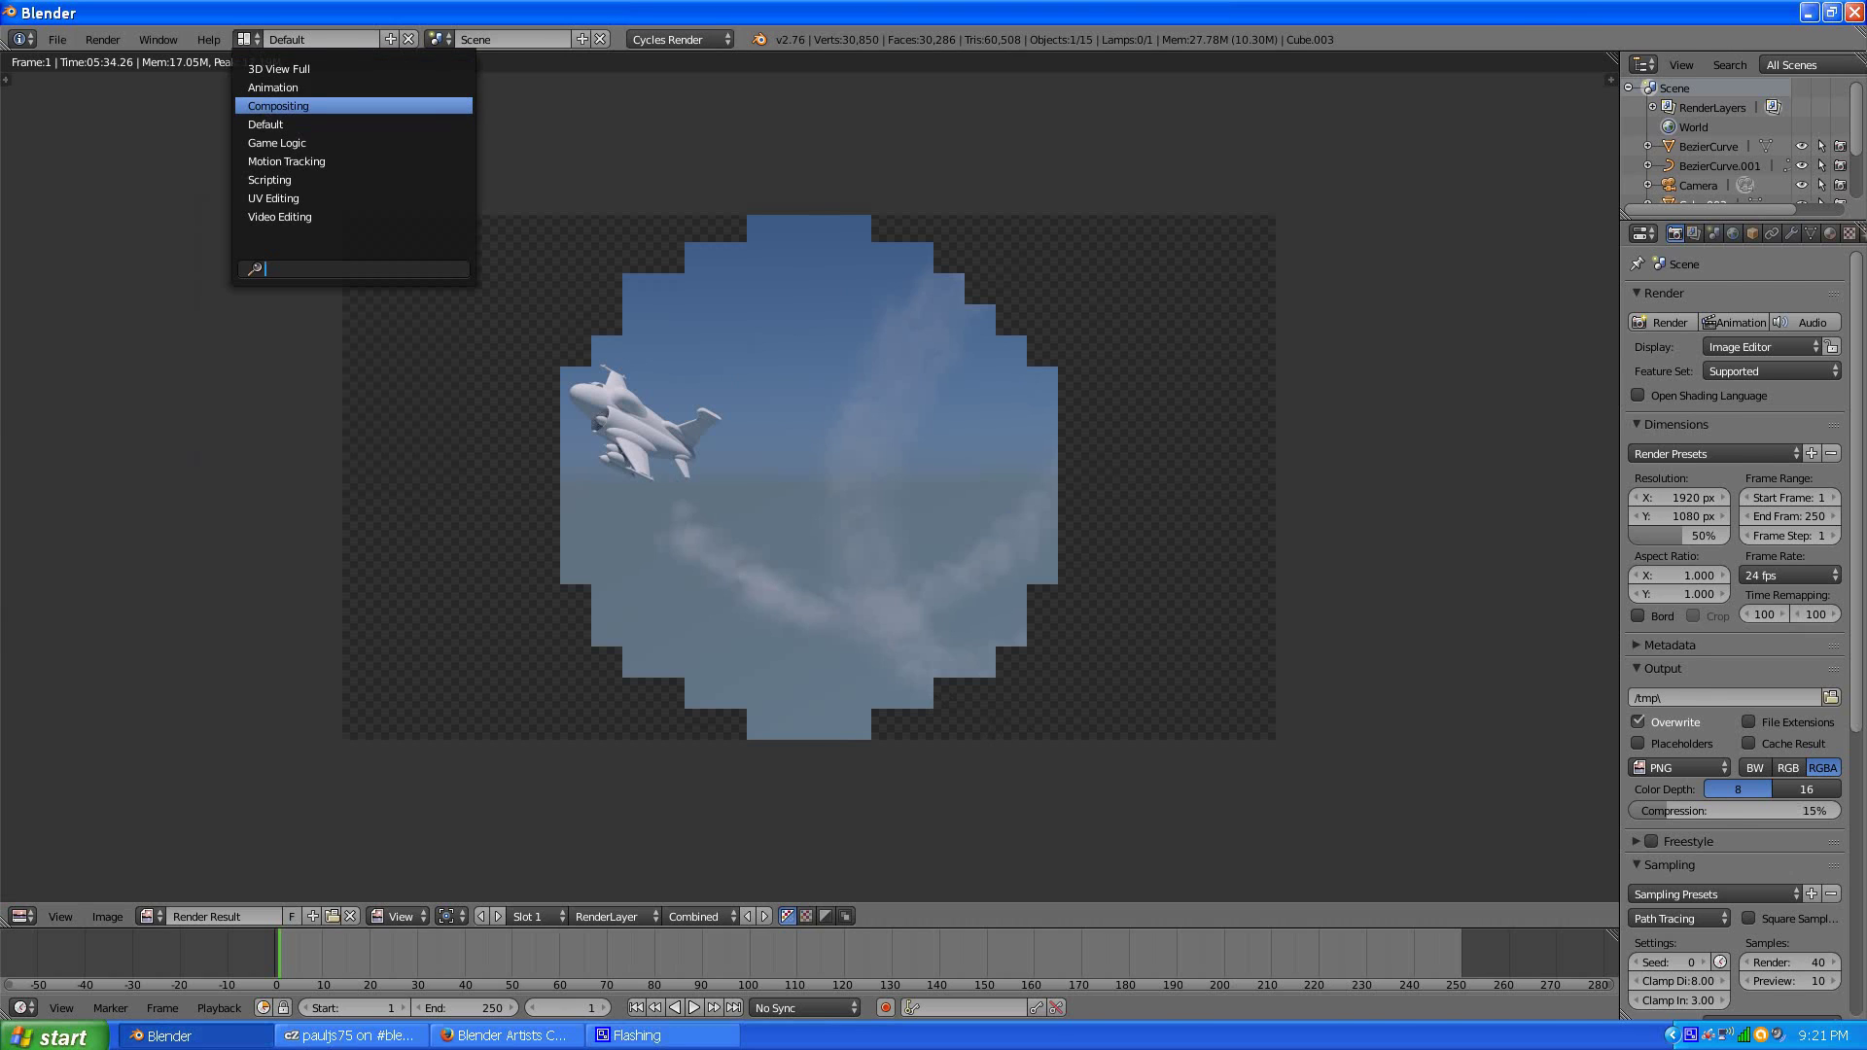
pyautogui.click(282, 105)
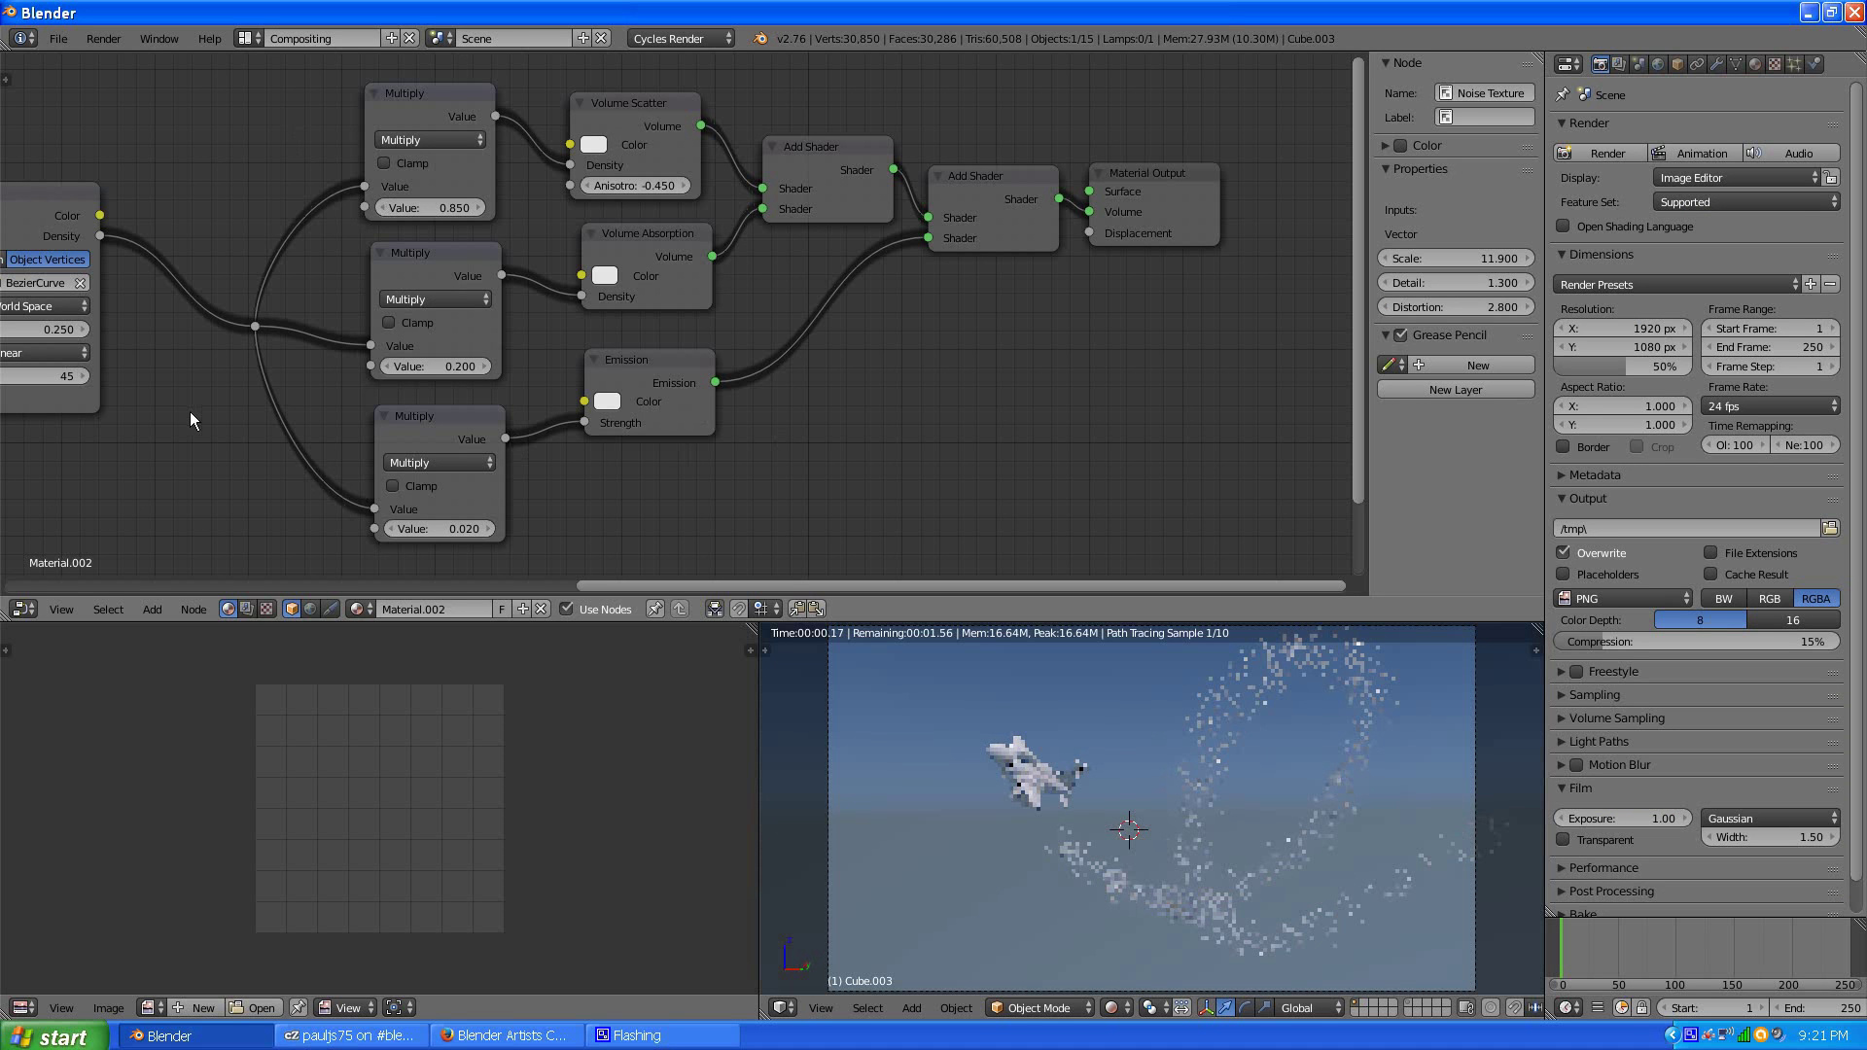
pyautogui.moveTo(179, 410); pyautogui.dragTo(1191, 335, button='middle')
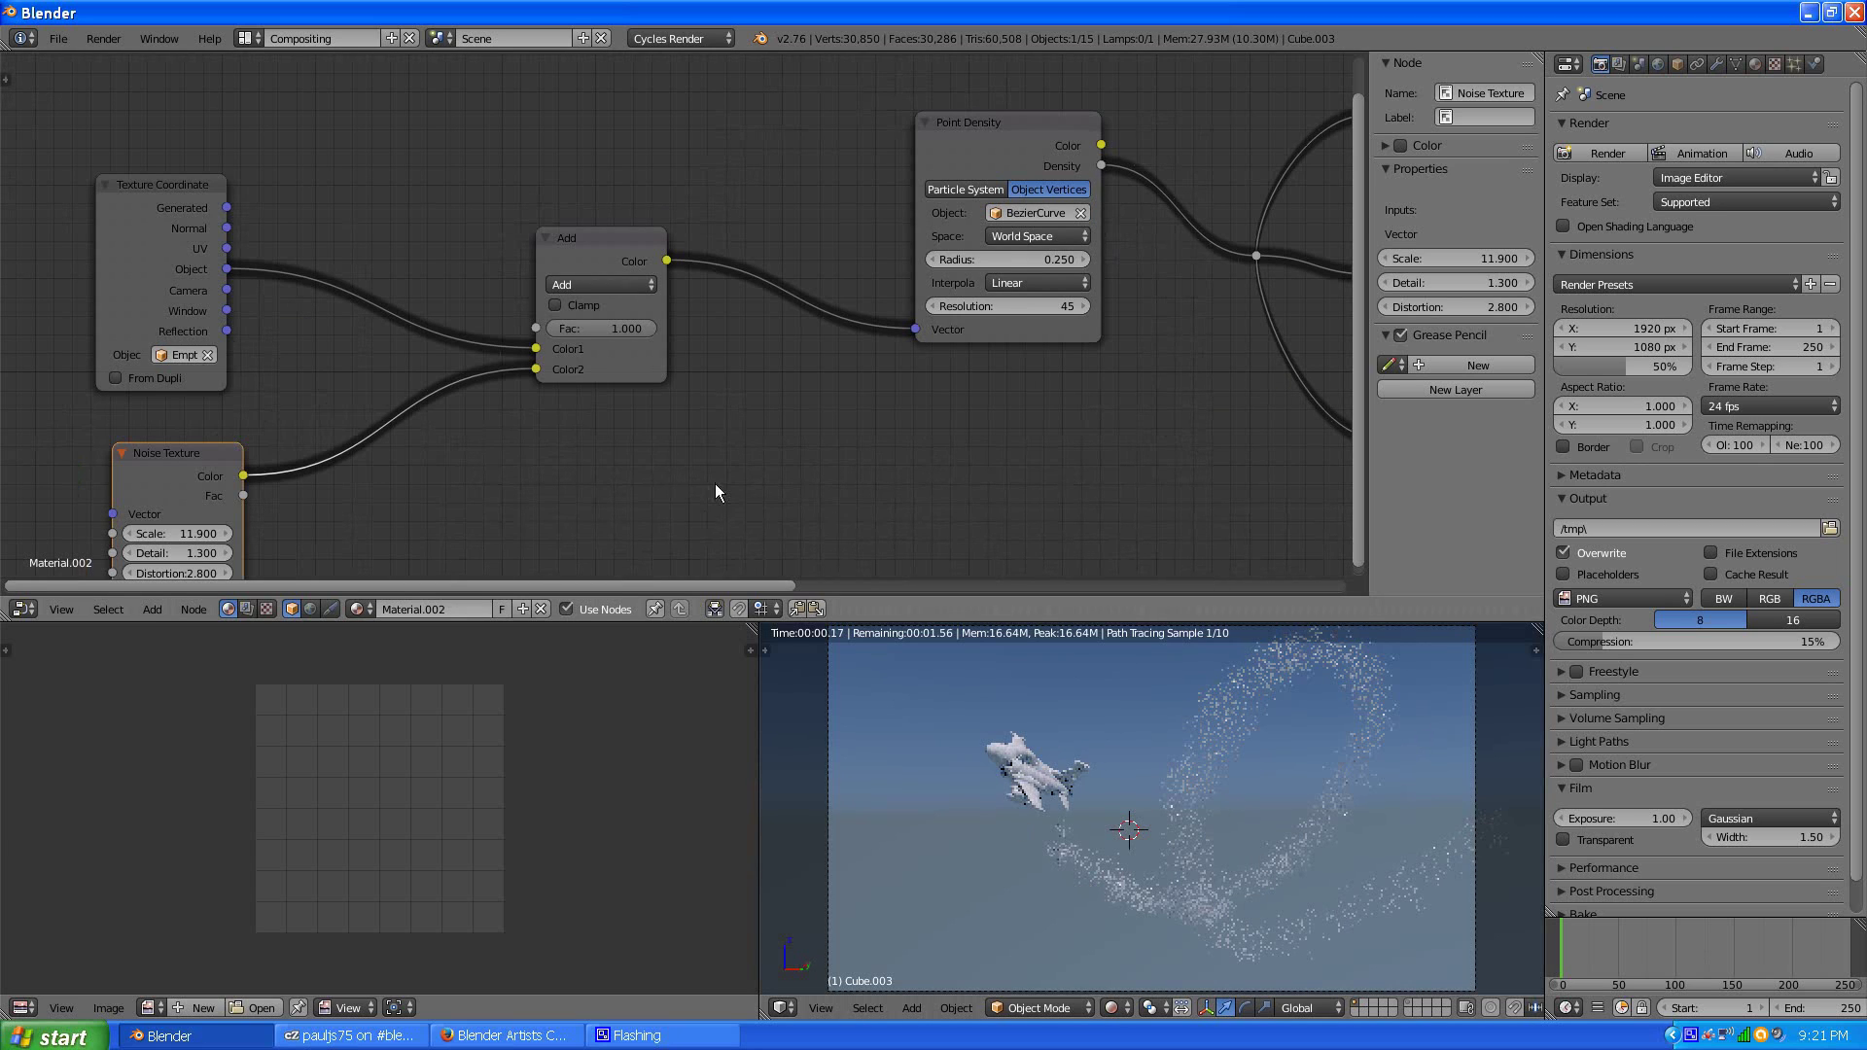
pyautogui.moveTo(715, 491); pyautogui.dragTo(783, 352, button='middle')
pyautogui.moveTo(633, 309); pyautogui.dragTo(529, 404, button='middle')
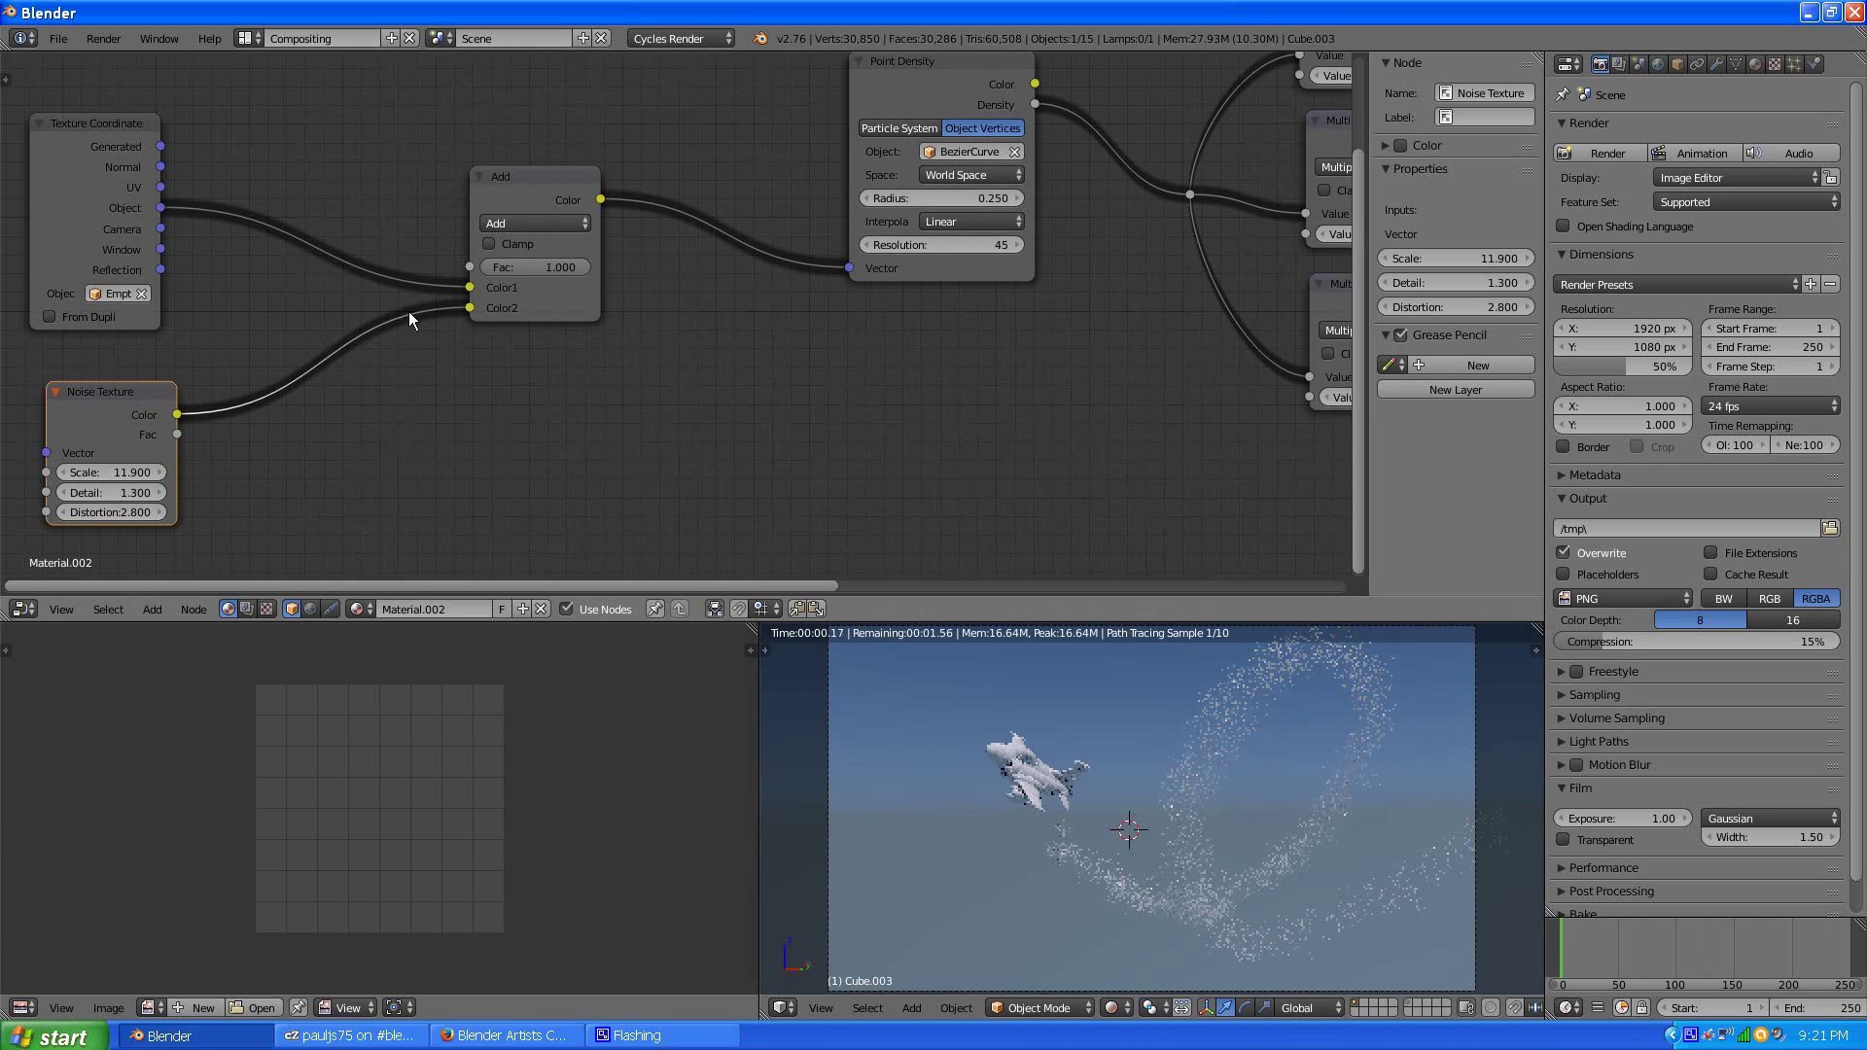
# - Rearrange the Add and Noise Texture nodes to make room for another node on the link between them
pyautogui.click(512, 194)
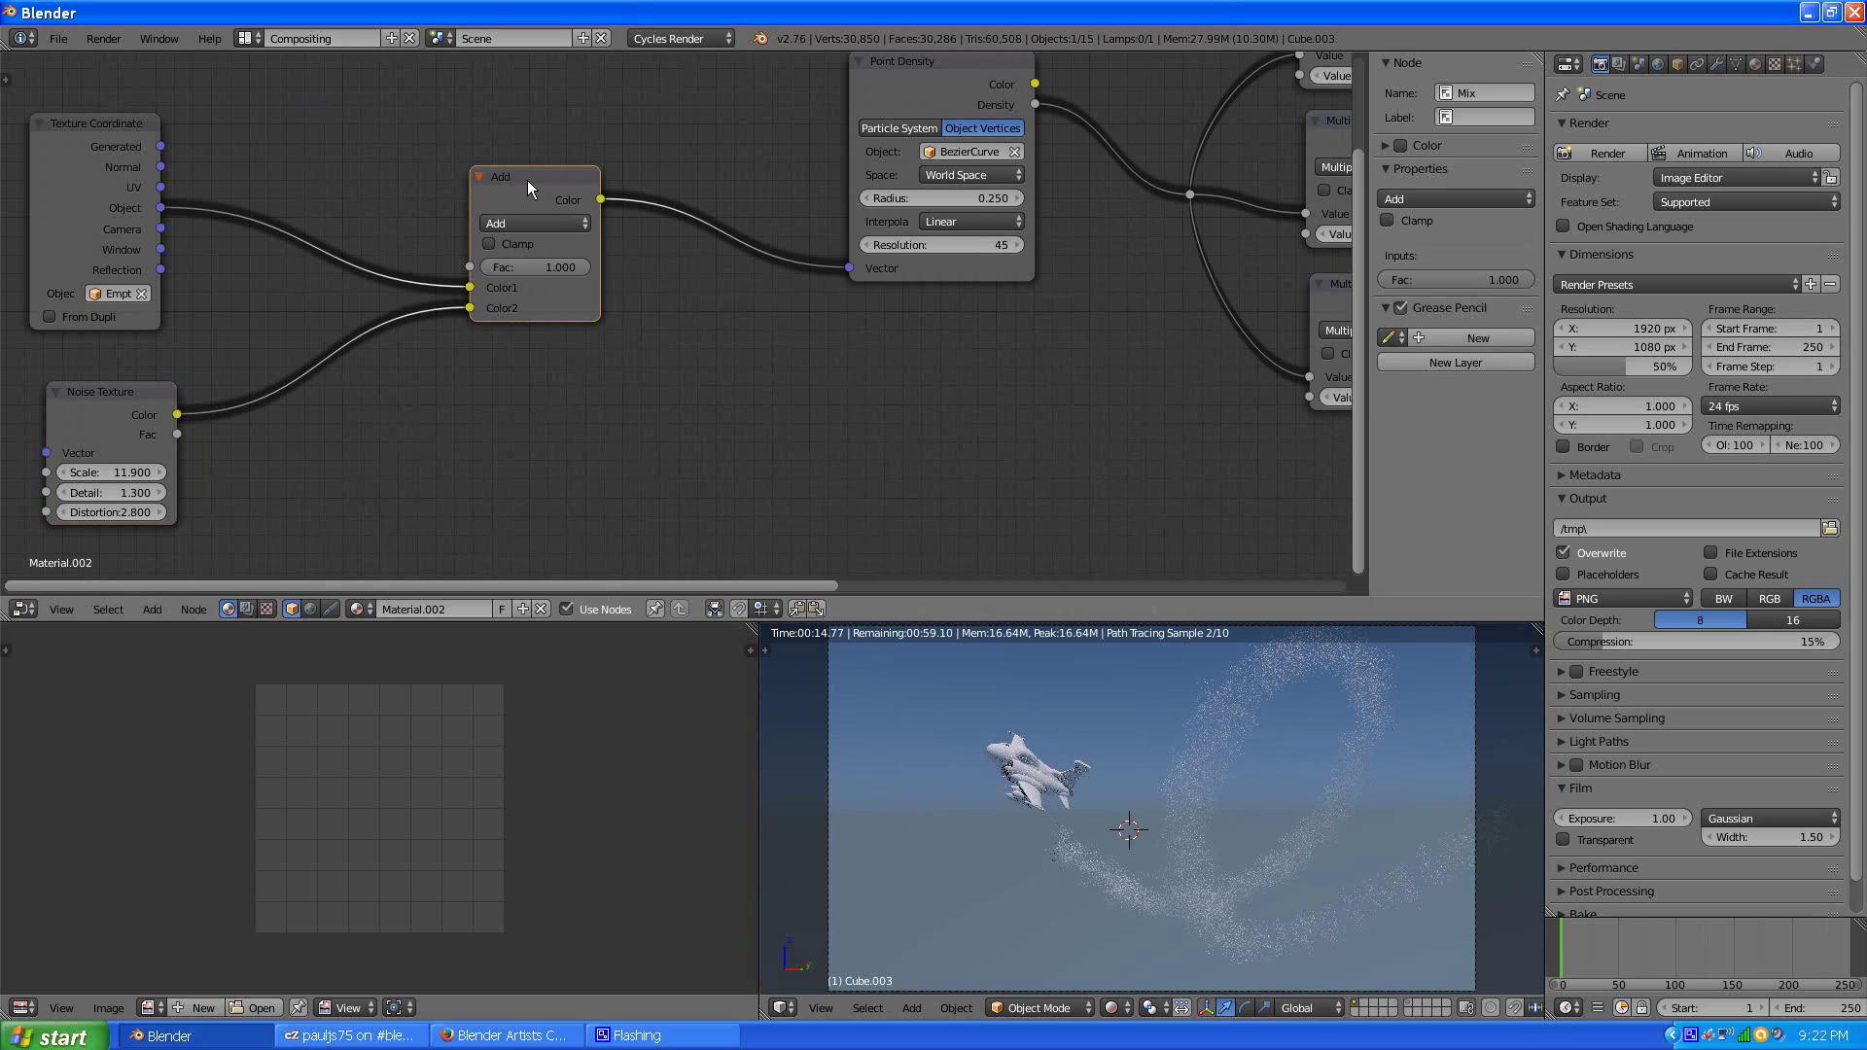
pyautogui.moveTo(527, 179); pyautogui.dragTo(489, 182)
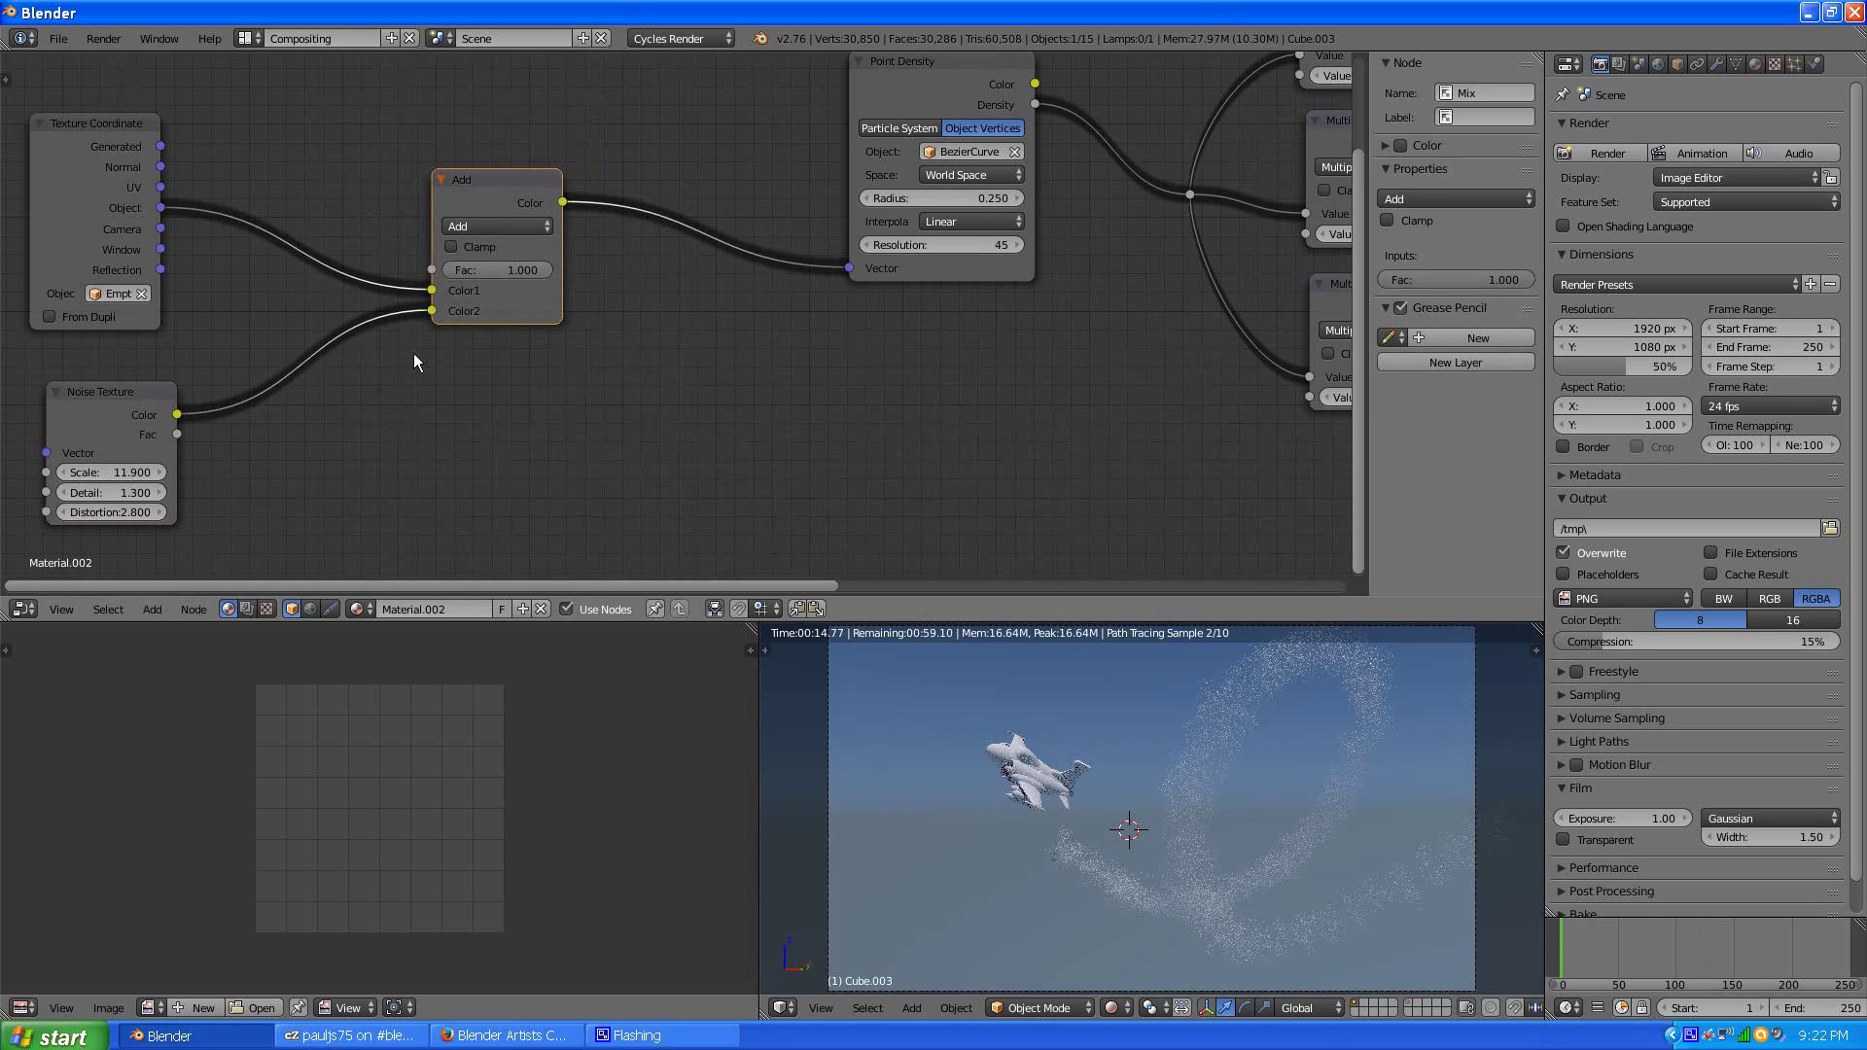
pyautogui.moveTo(97, 412); pyautogui.dragTo(86, 464)
pyautogui.moveTo(436, 482); pyautogui.dragTo(850, 362, button='middle')
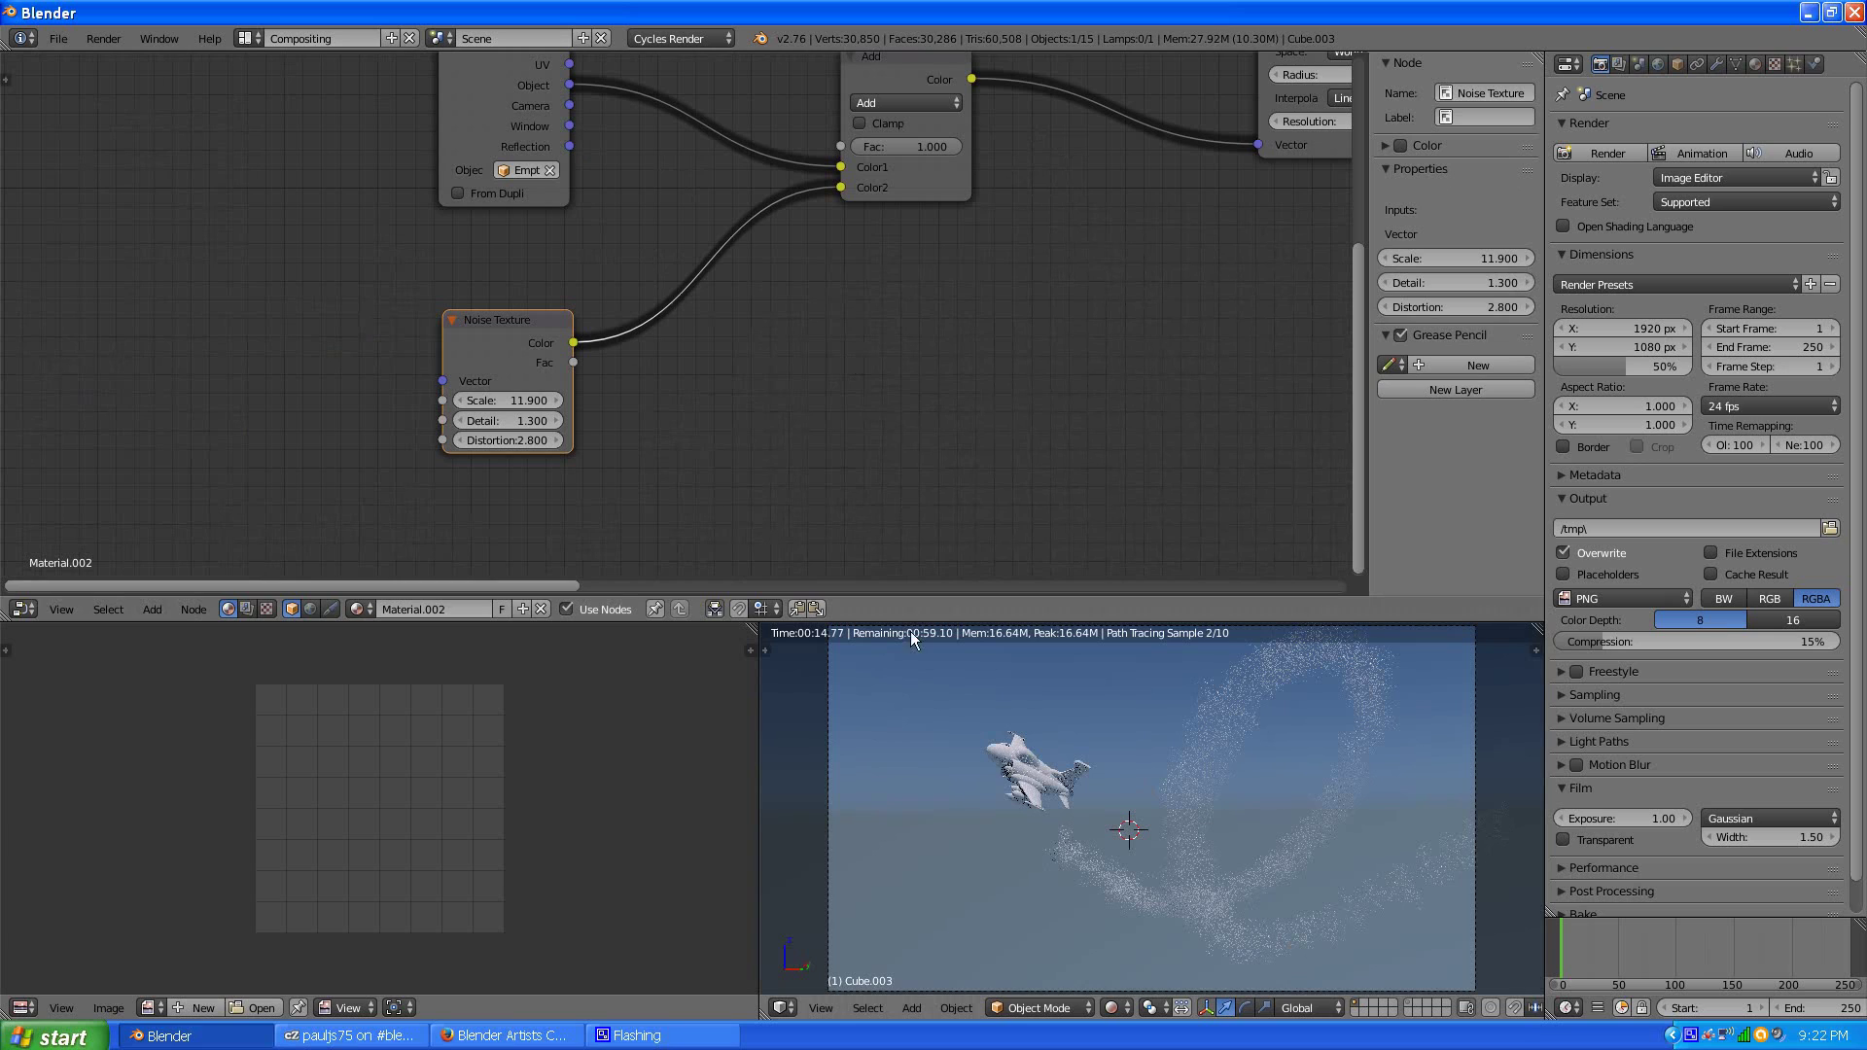
pyautogui.moveTo(661, 439); pyautogui.dragTo(539, 466, button='middle')
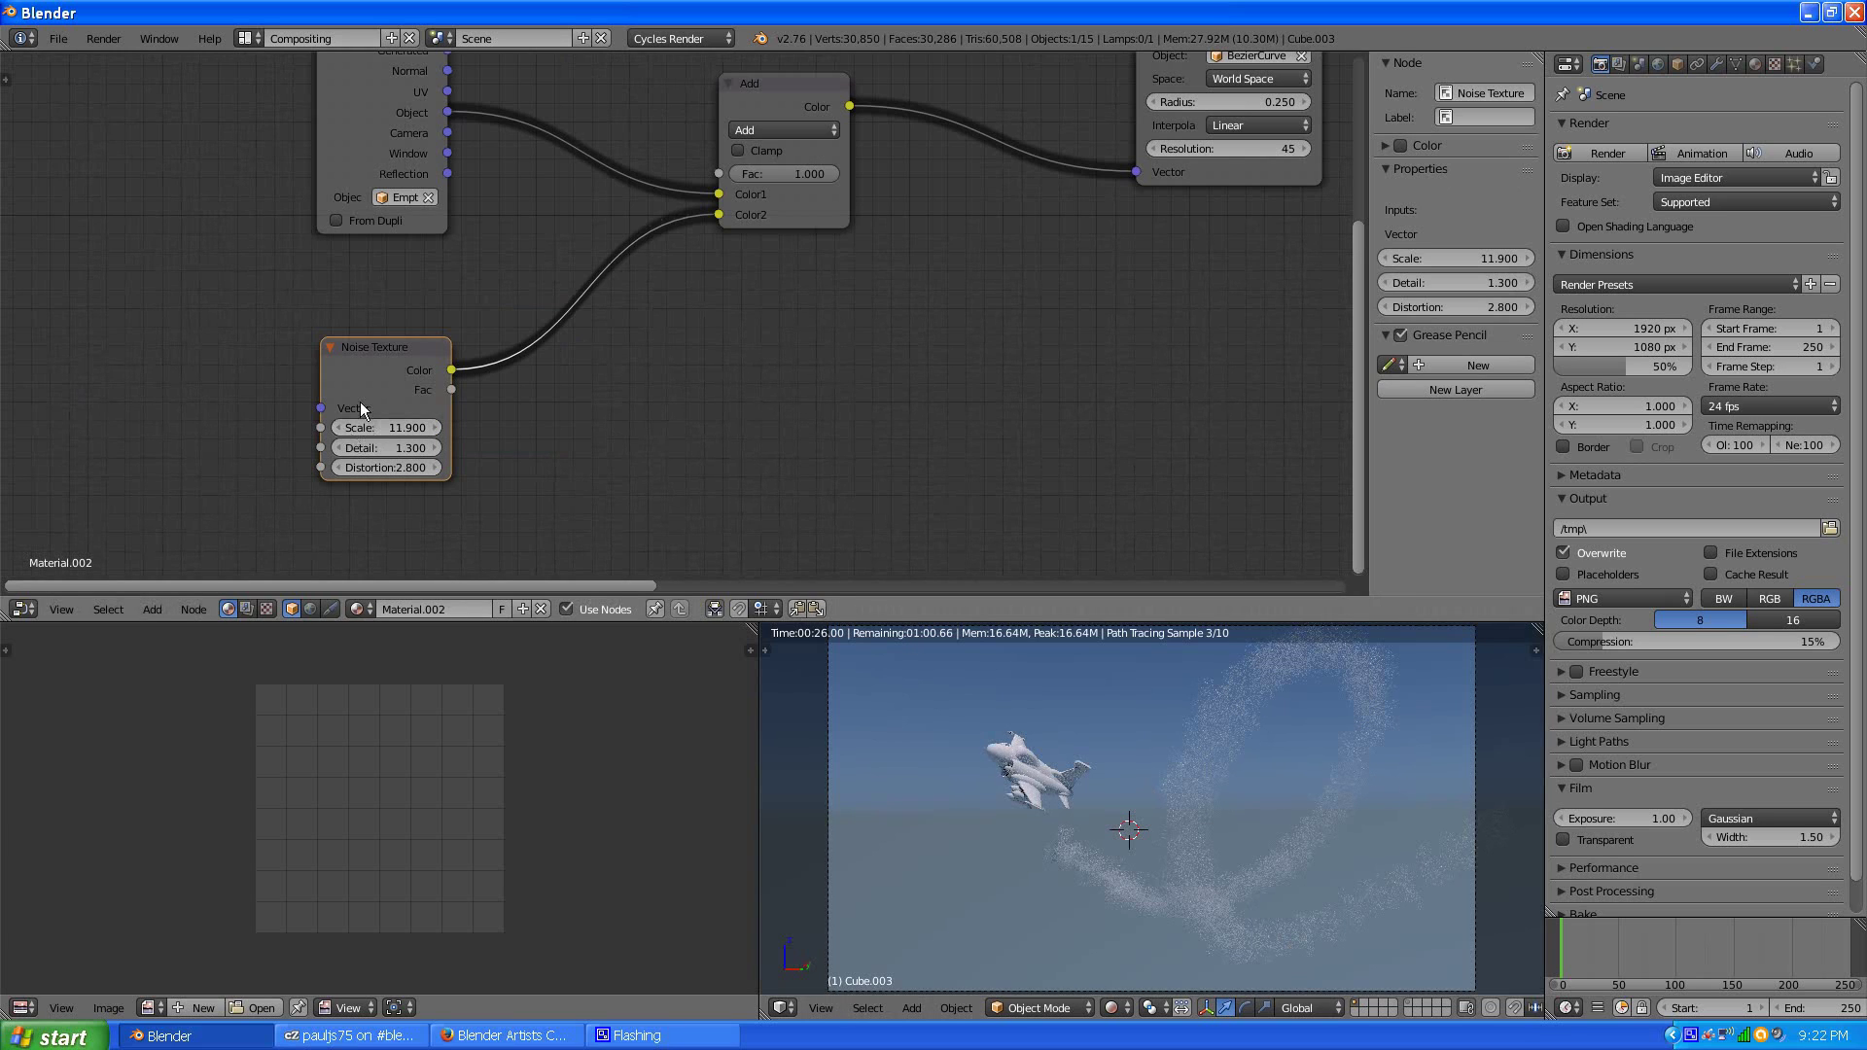
pyautogui.moveTo(360, 401); pyautogui.dragTo(301, 410)
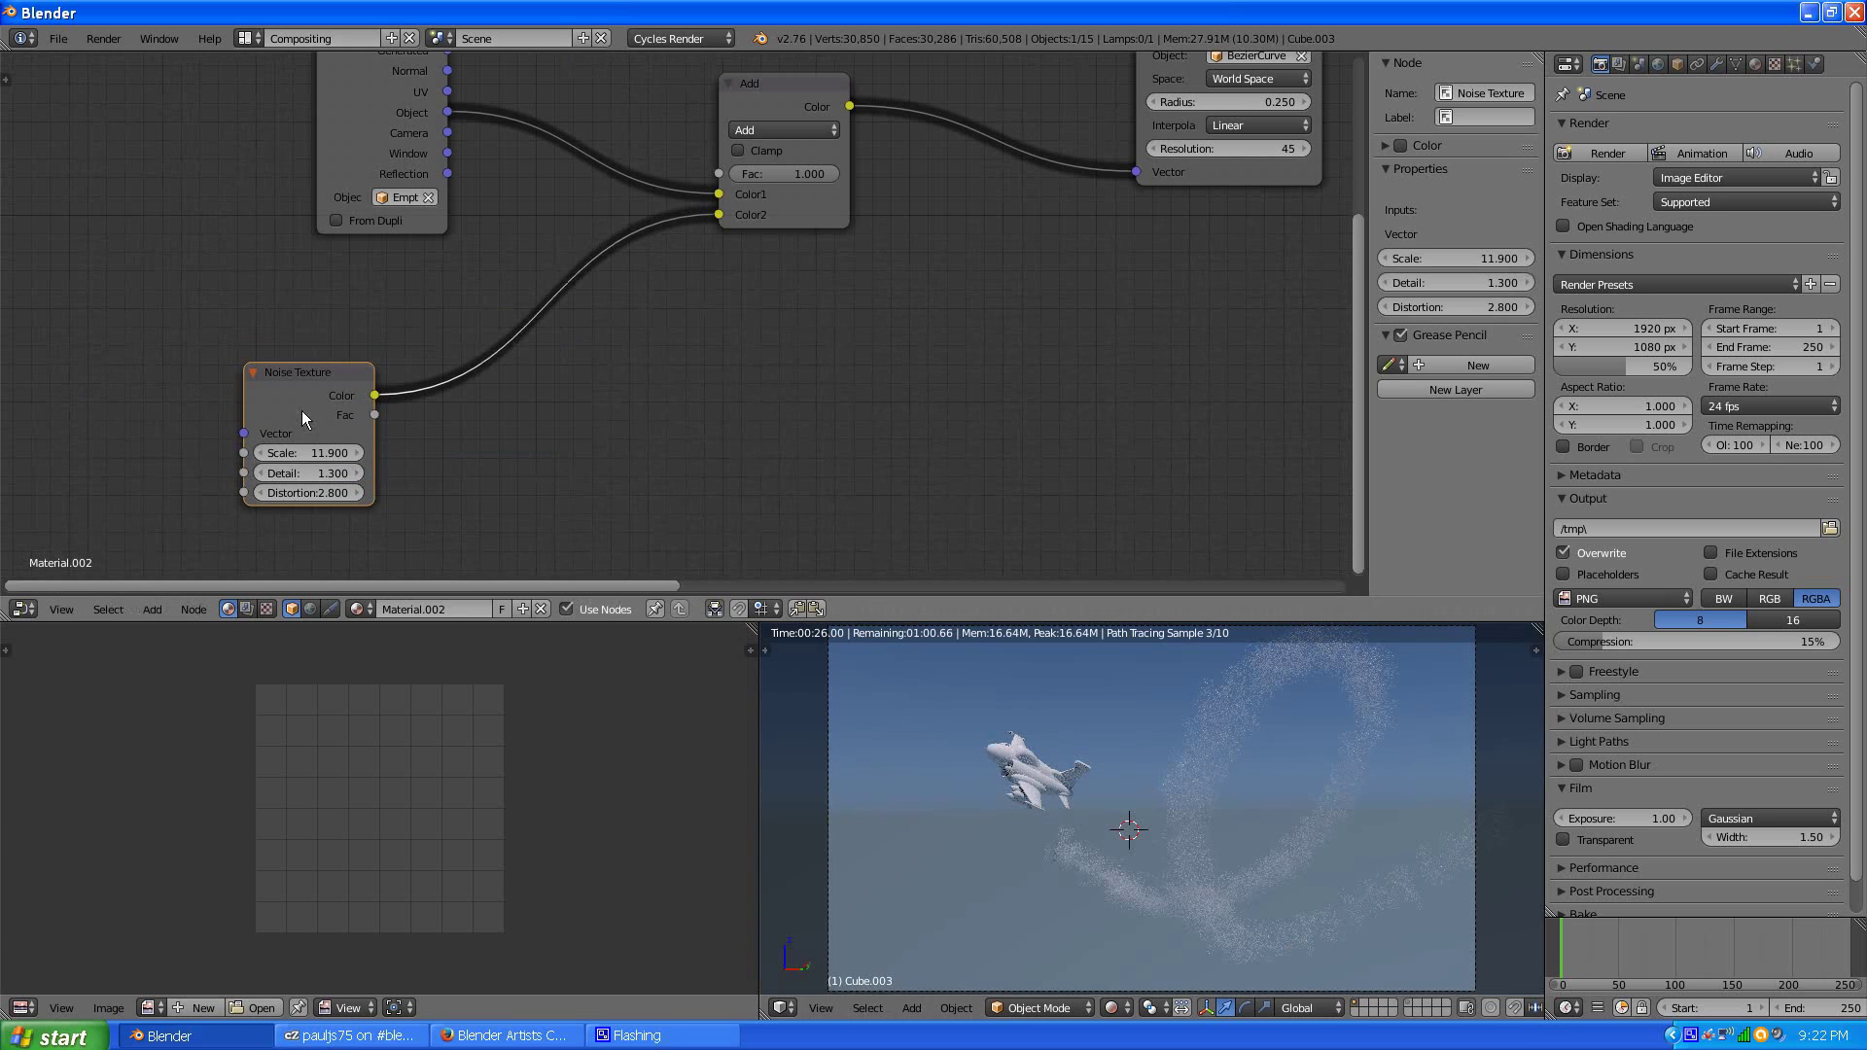
# - Try a Math node set to Subtract between the Noise Texture and Add nodes, and delete it
pyautogui.click(150, 613)
pyautogui.moveTo(179, 452)
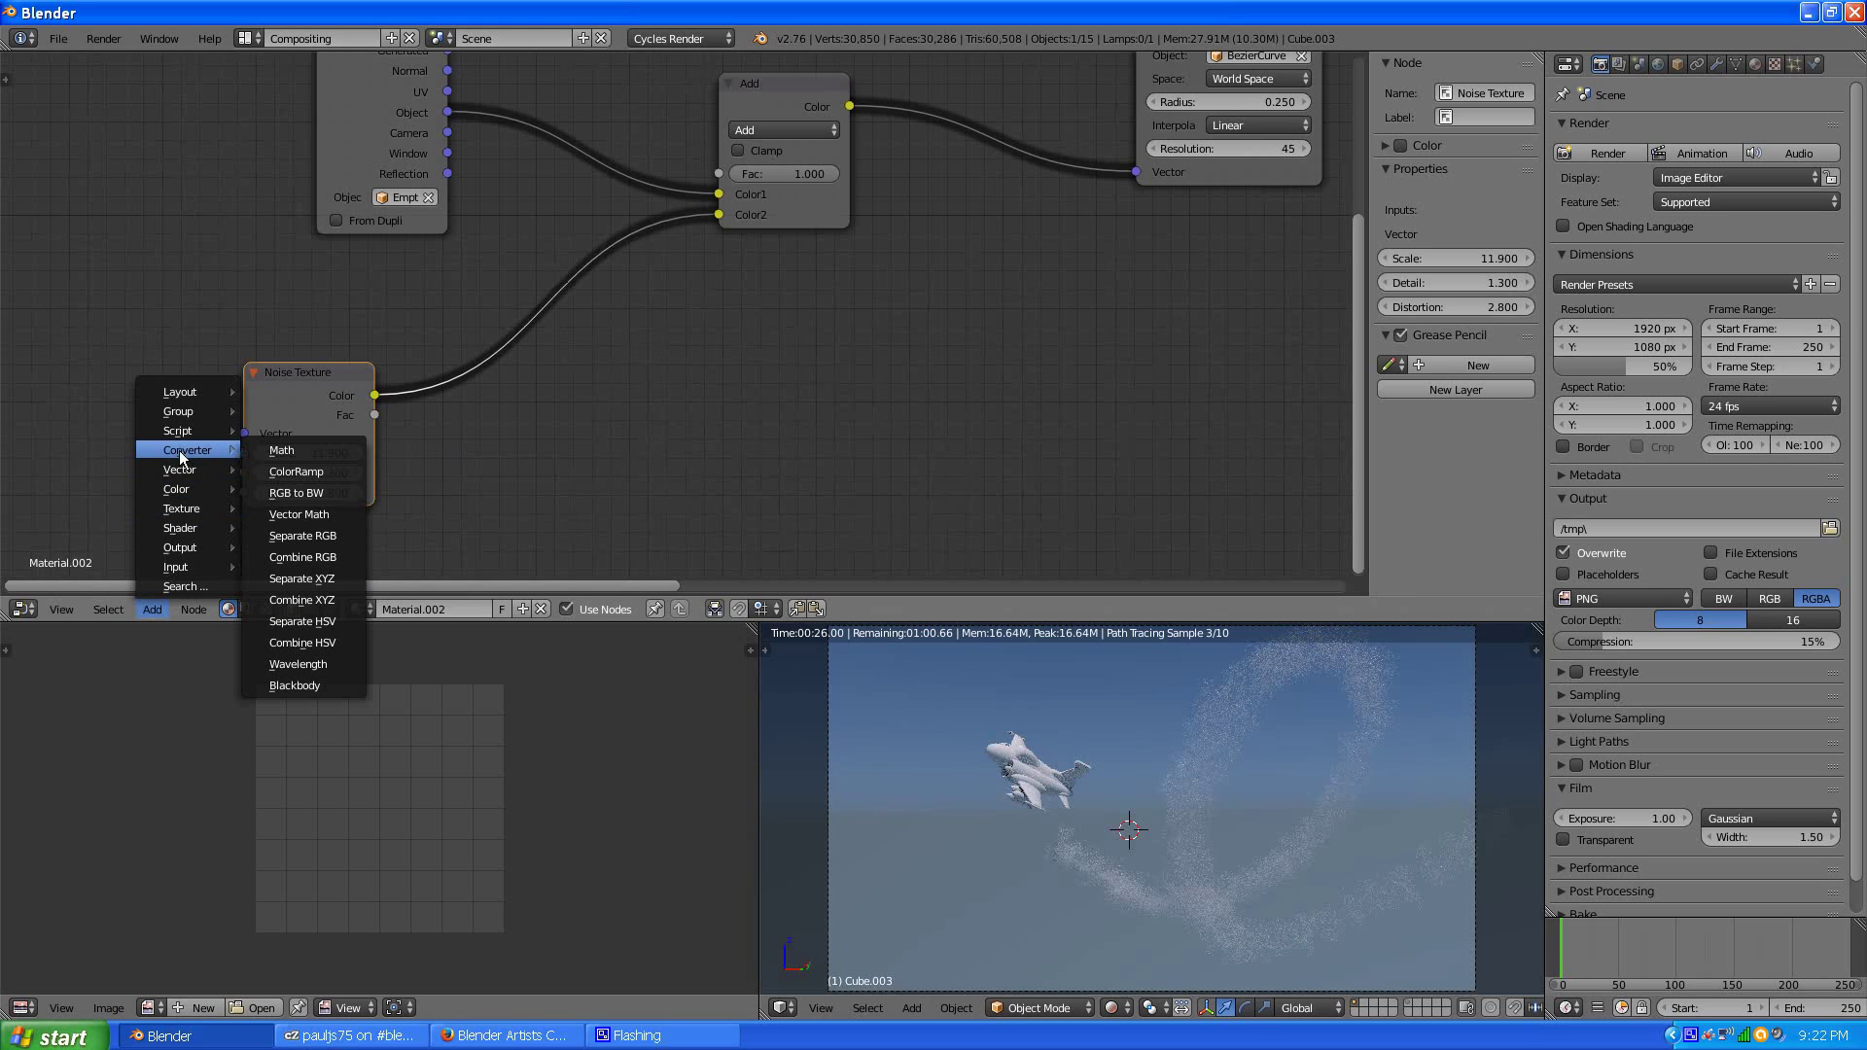
pyautogui.click(286, 452)
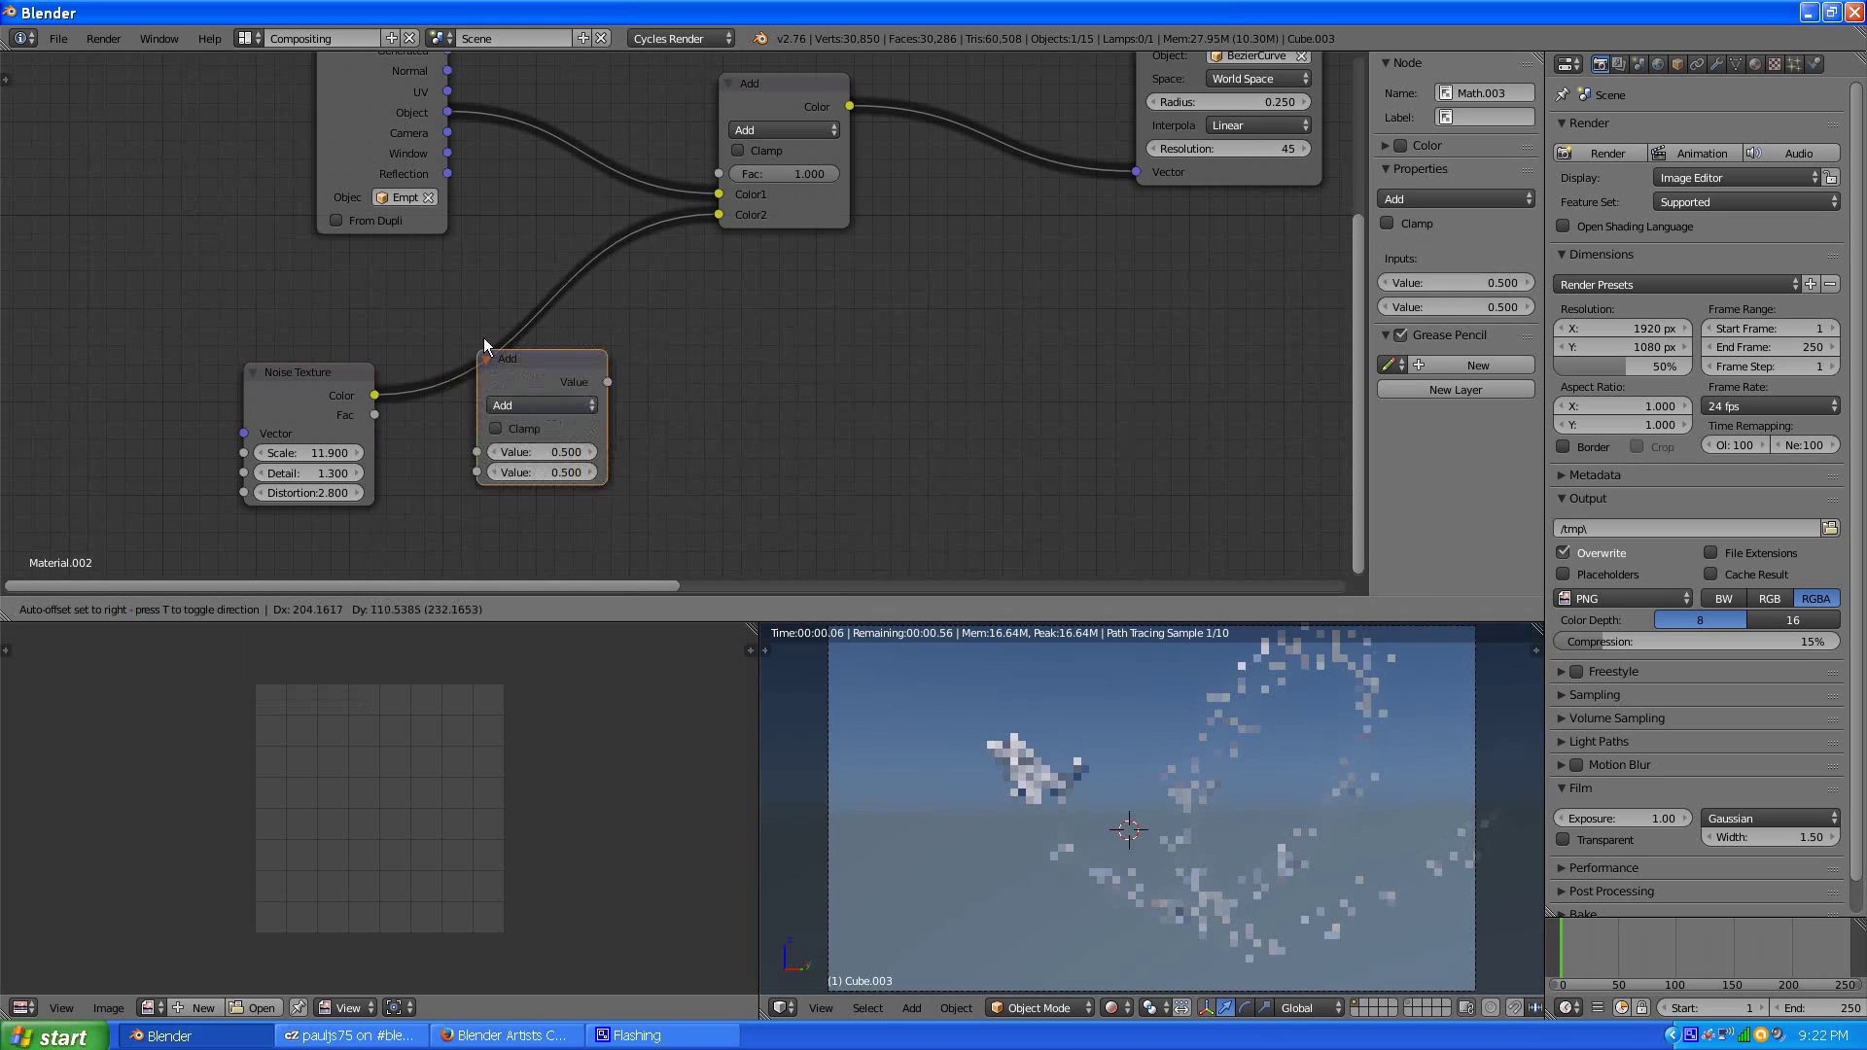
pyautogui.click(490, 303)
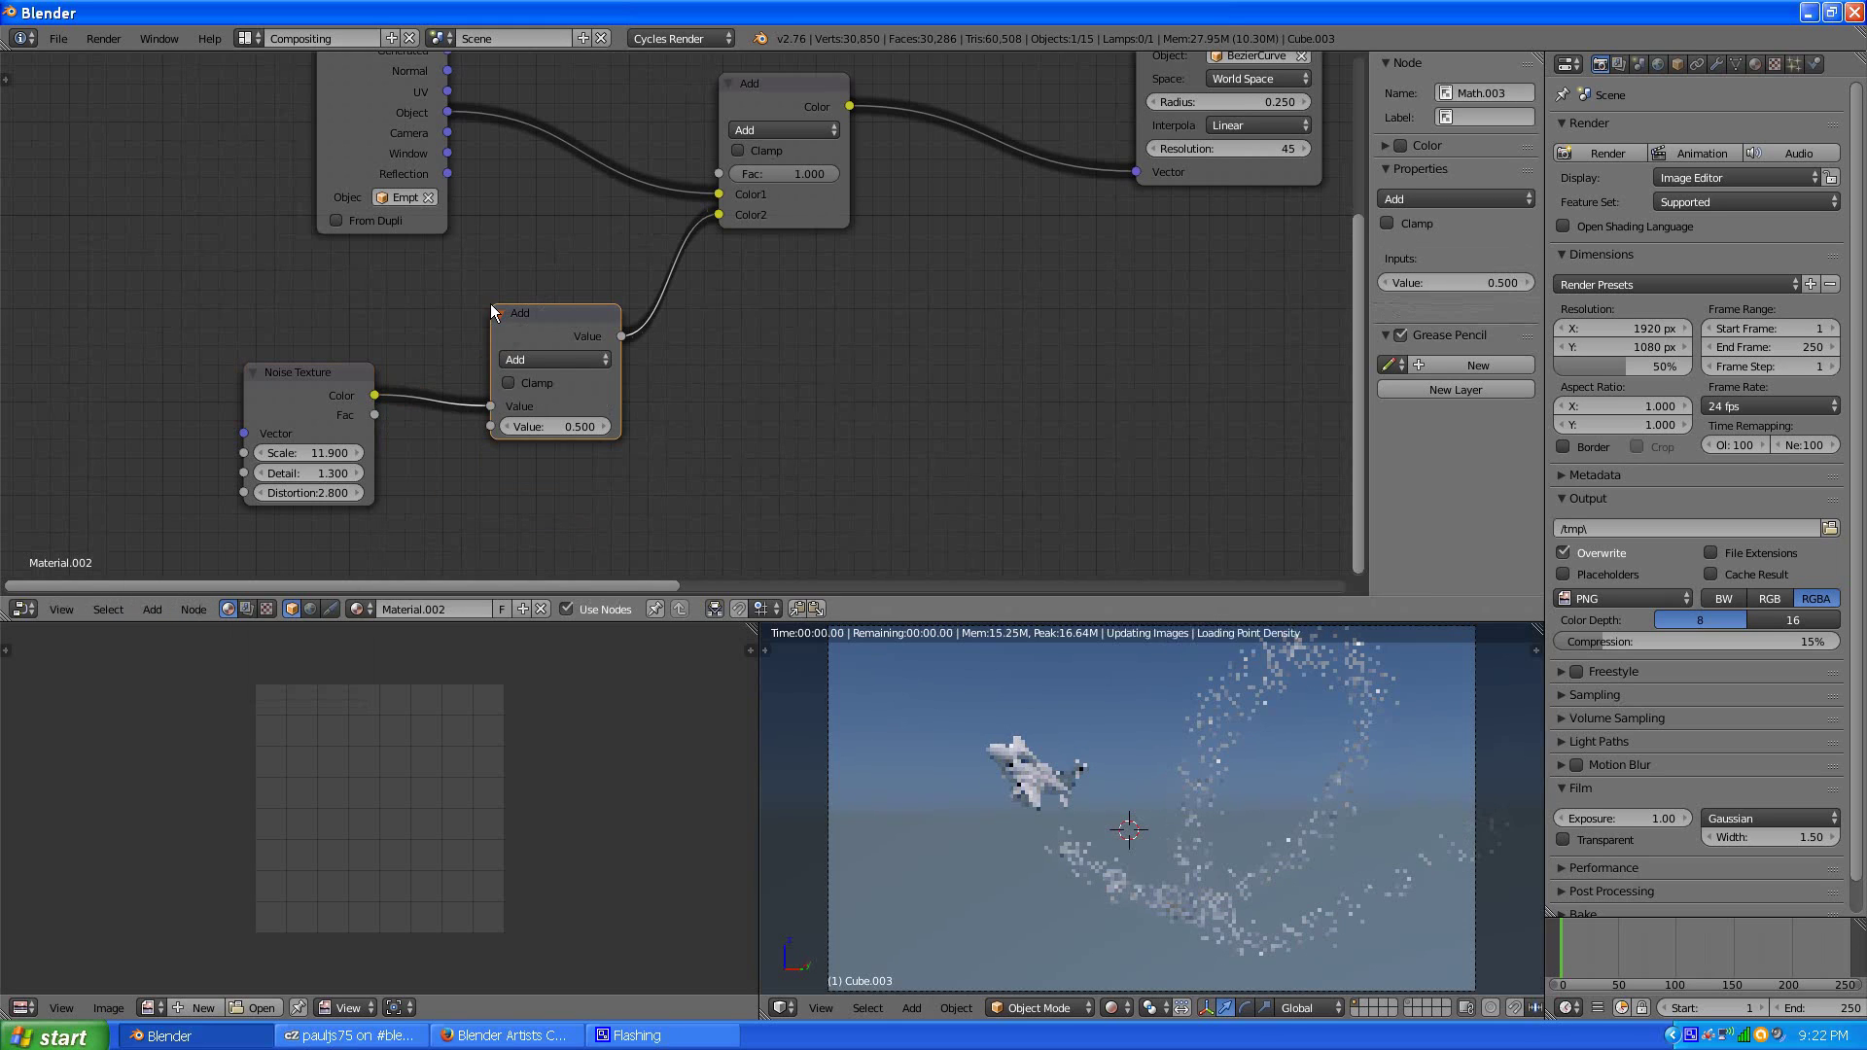
pyautogui.click(568, 359)
pyautogui.click(548, 401)
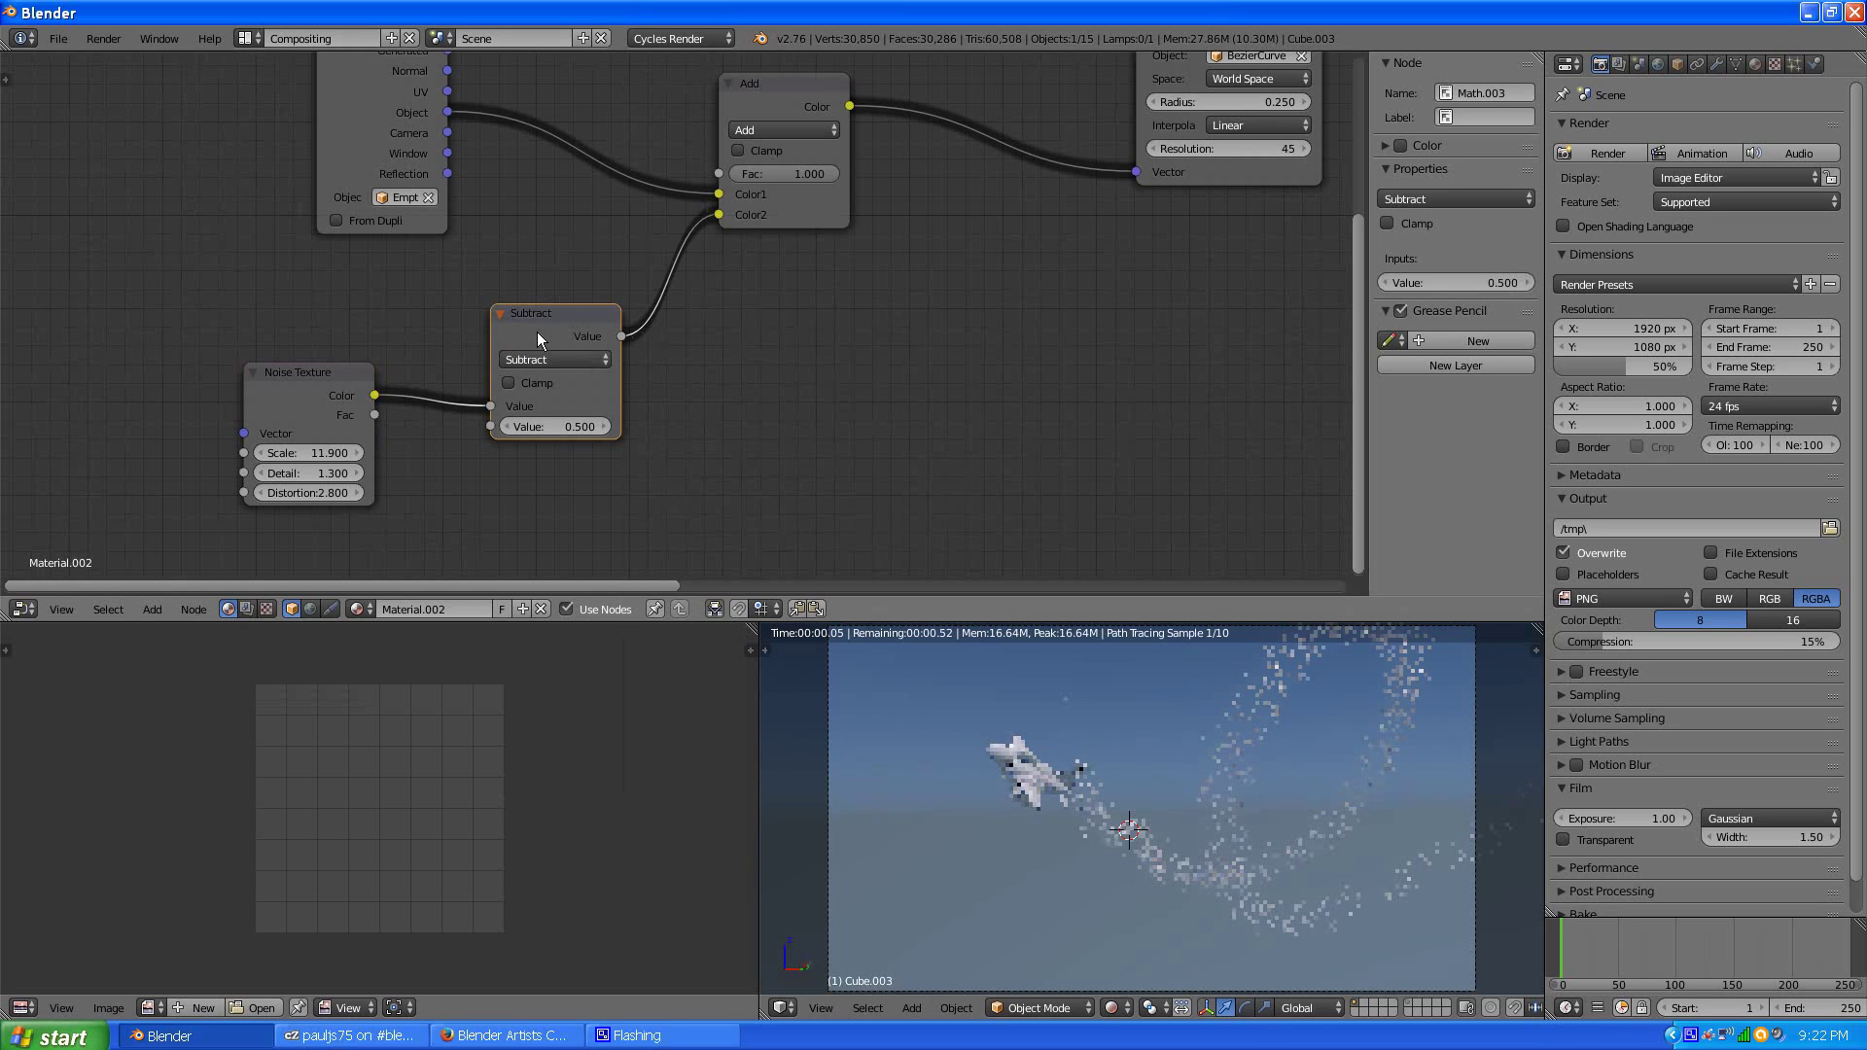
pyautogui.hotkey('ctrl', 'x')
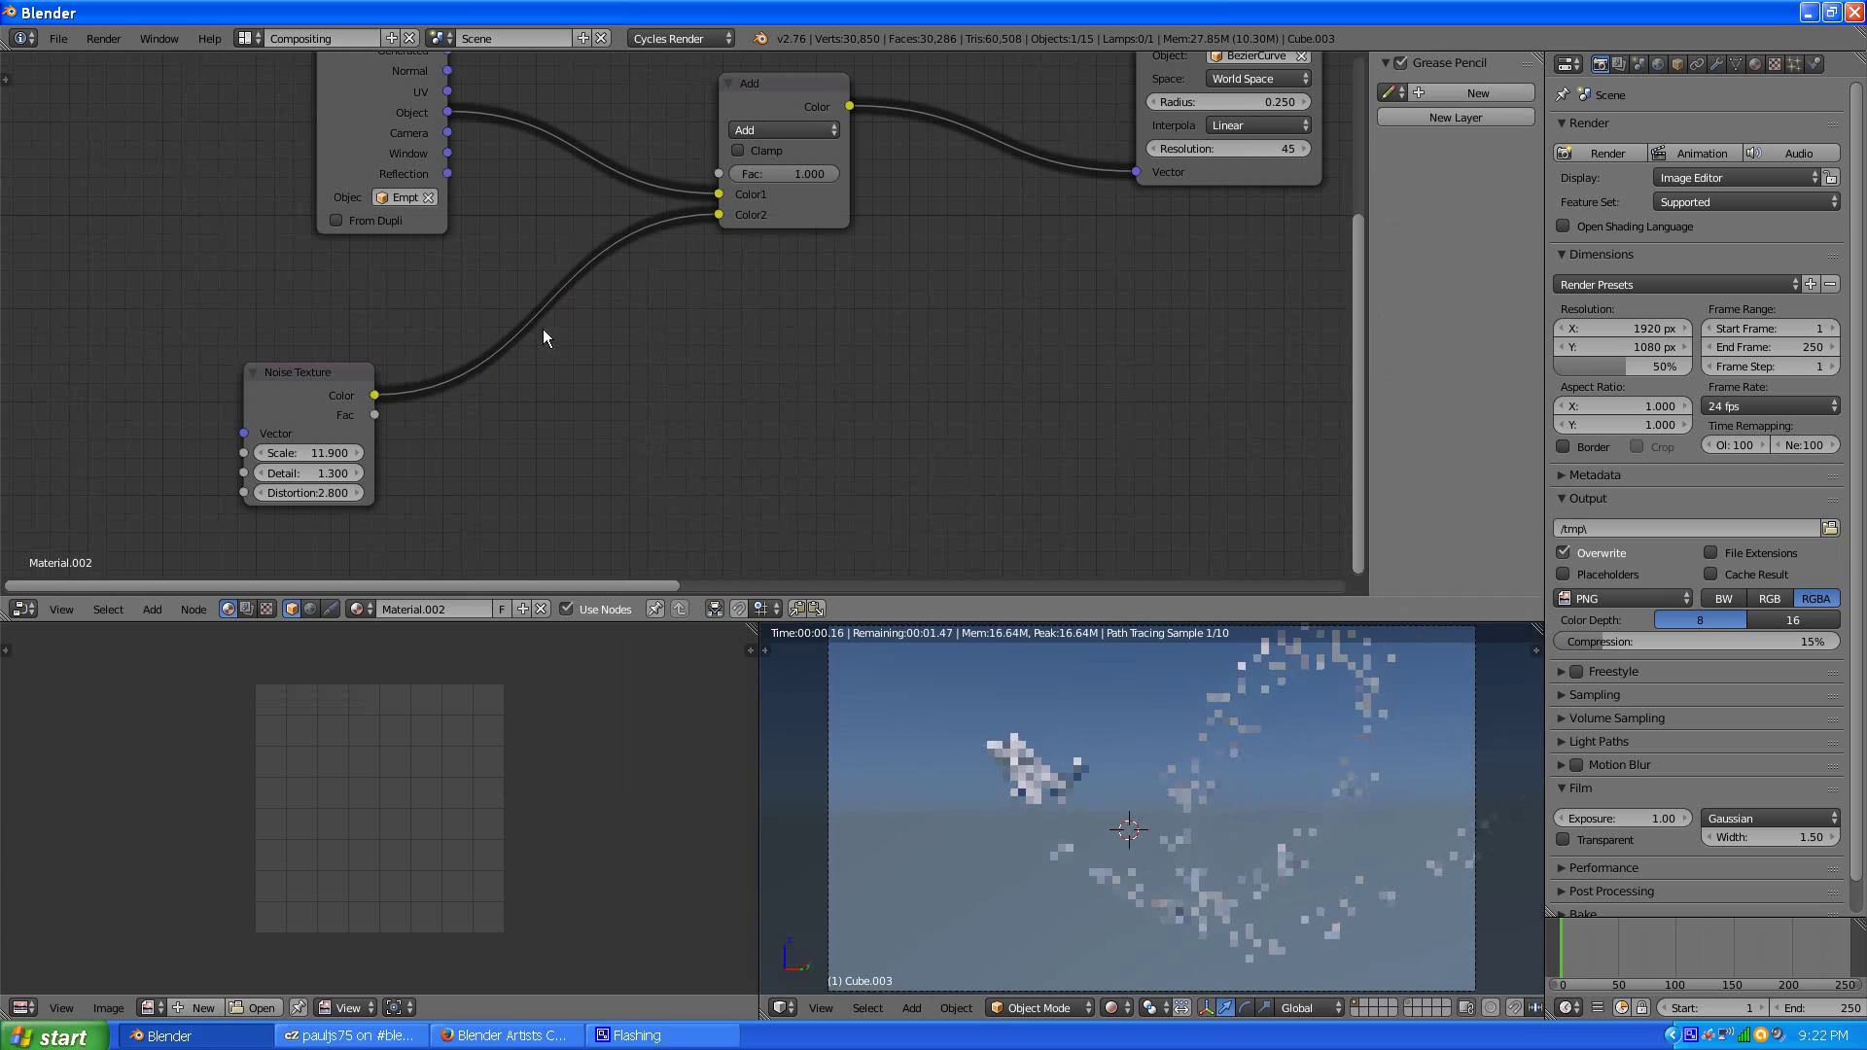
# - Insert a MixRGB node between the Noise Texture and Add nodes, set to Subtract with Fac 1.000
pyautogui.click(152, 610)
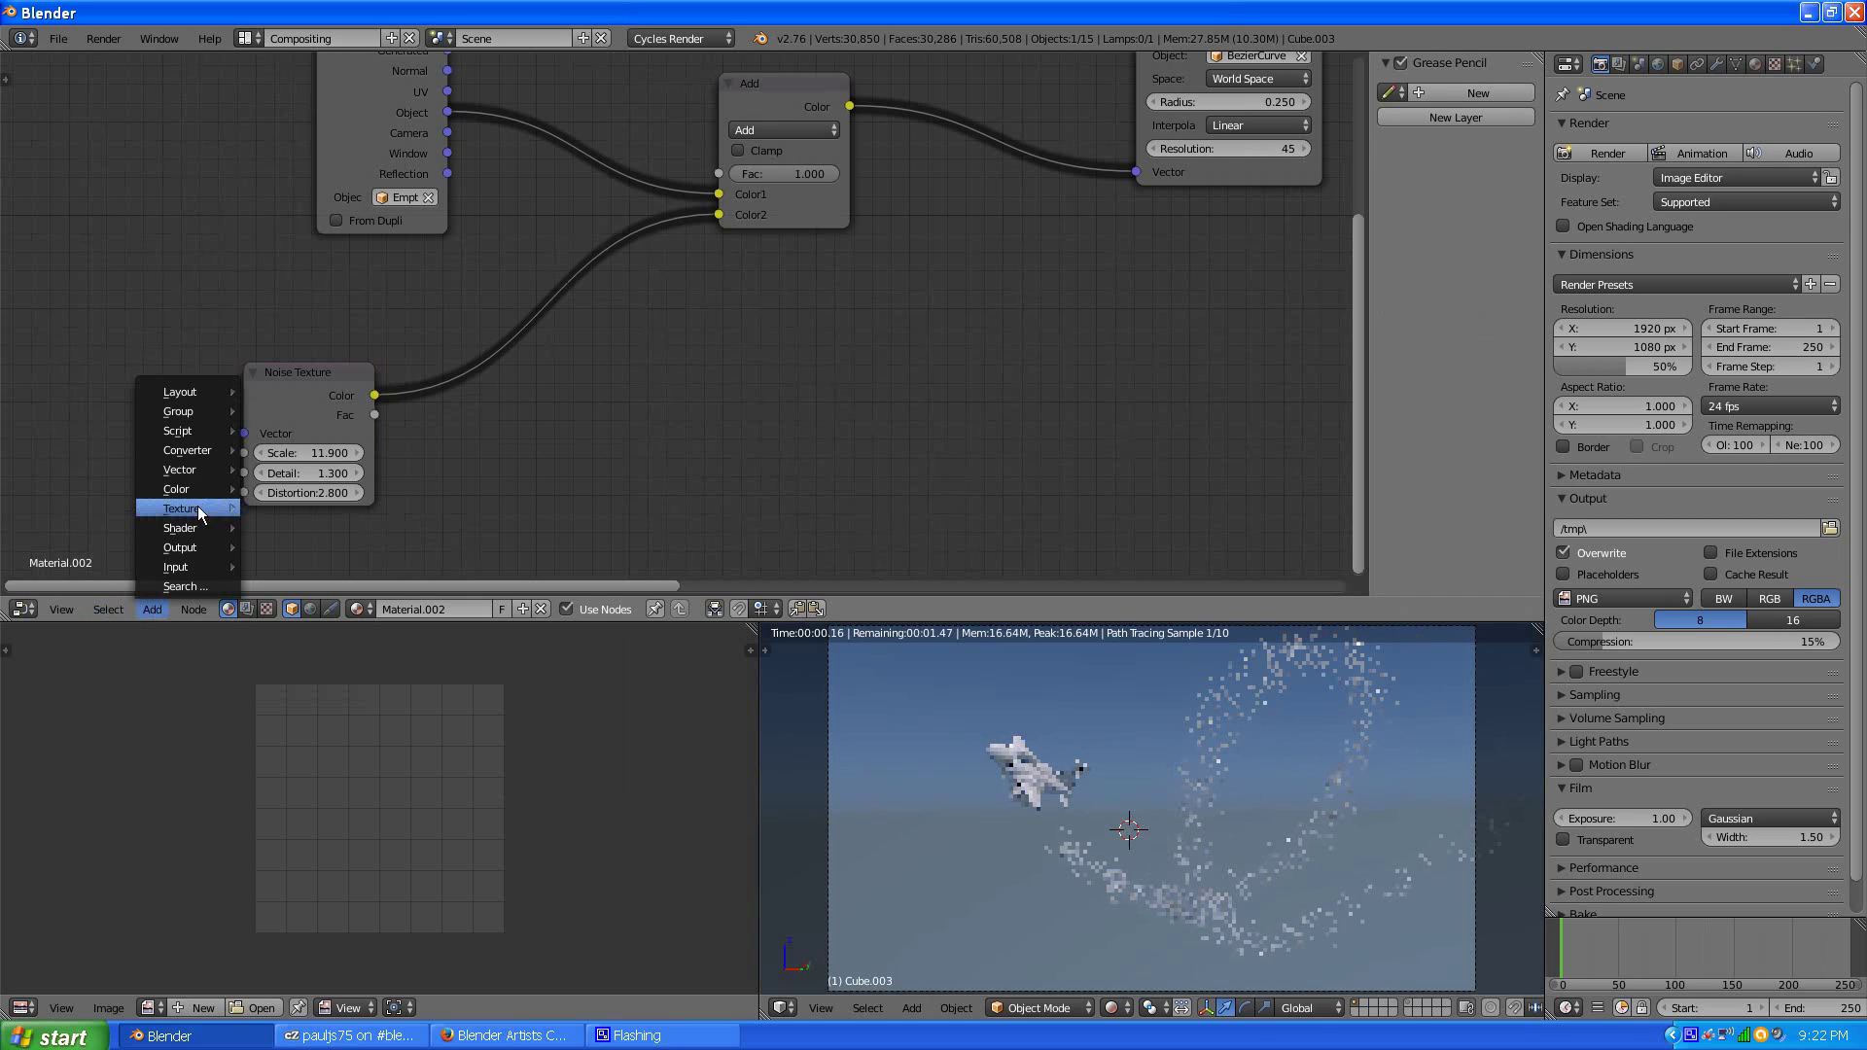
pyautogui.moveTo(202, 484)
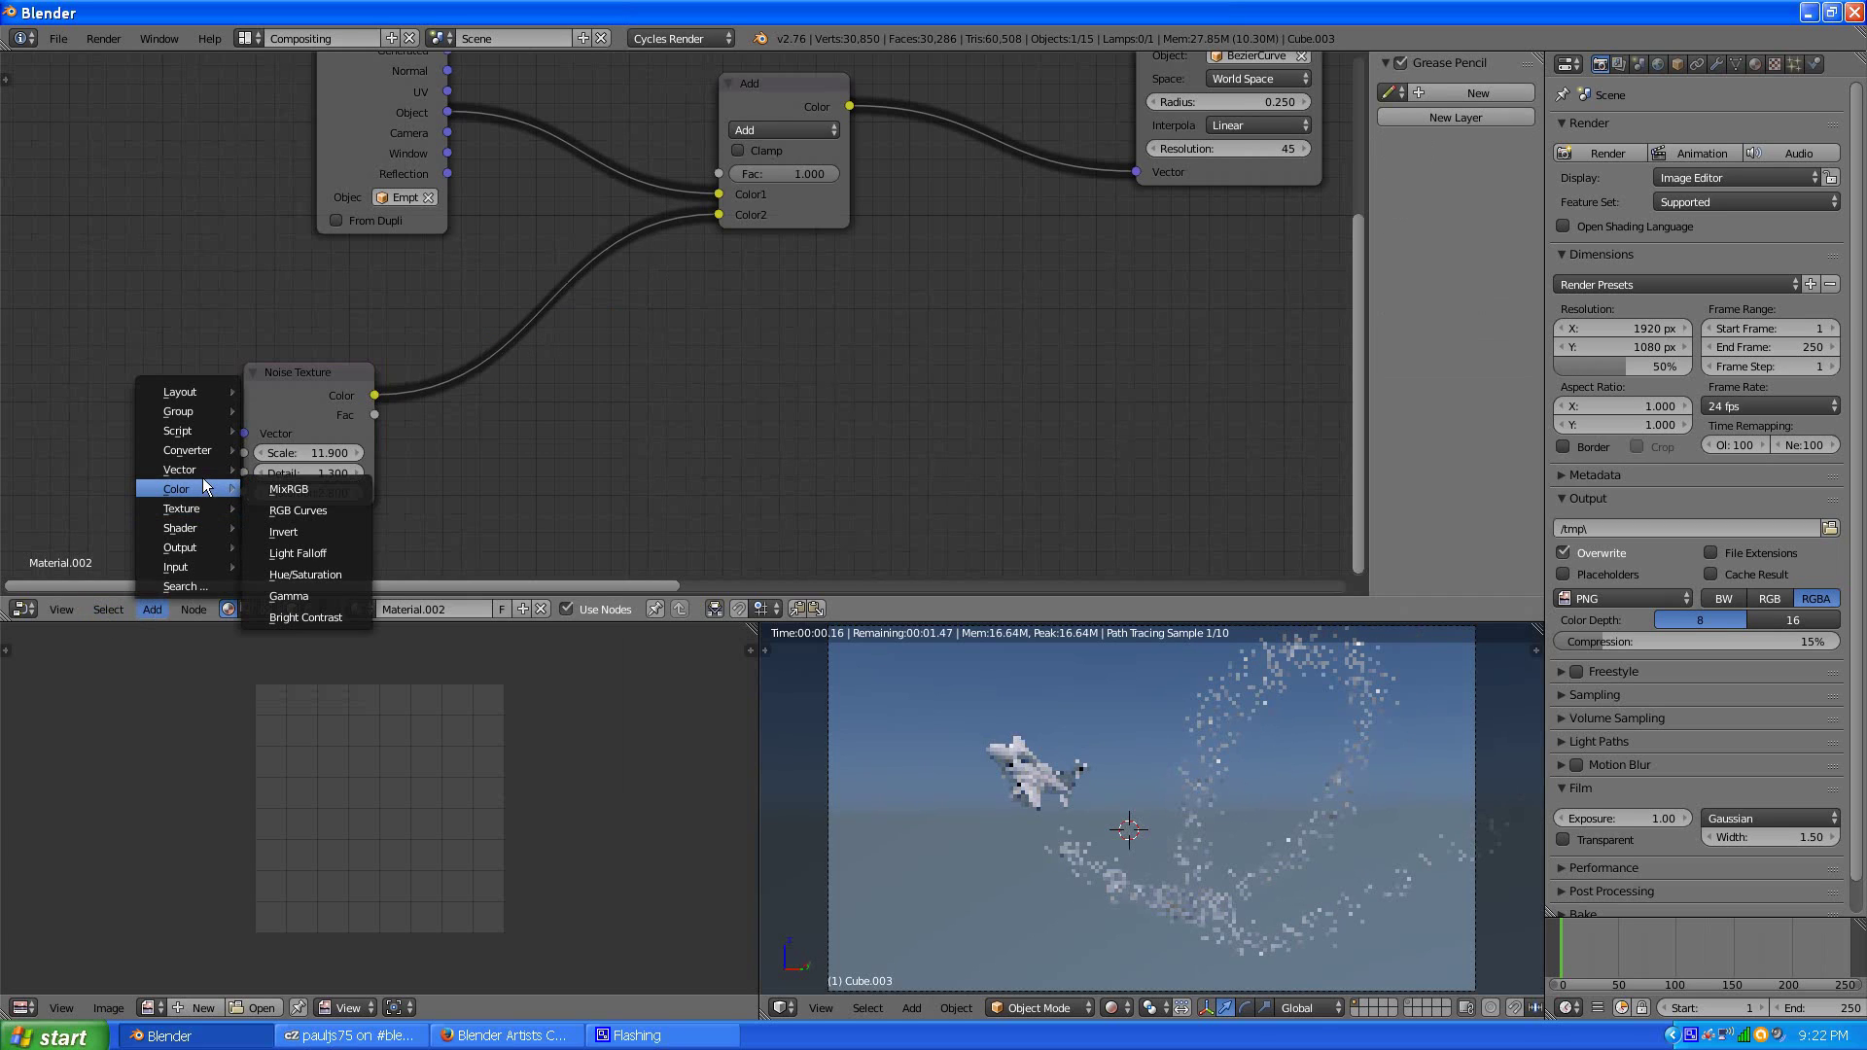
pyautogui.click(295, 478)
pyautogui.click(489, 293)
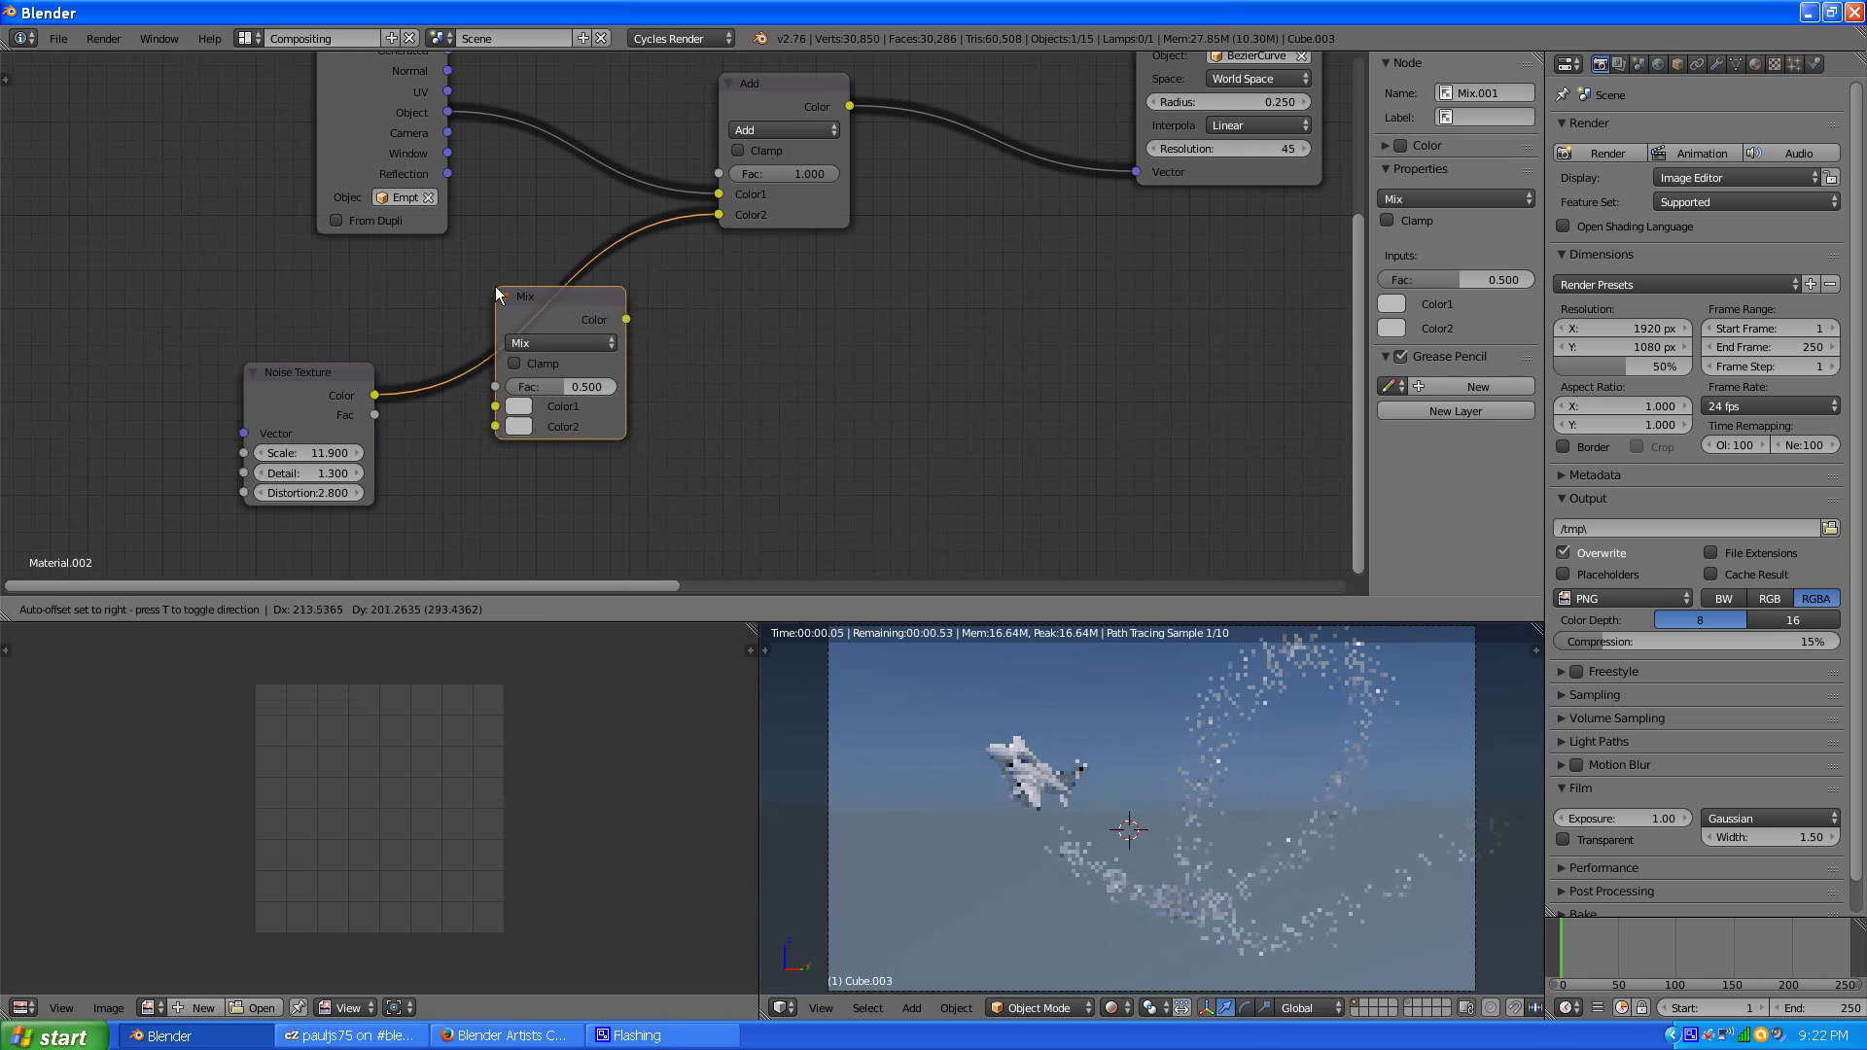
pyautogui.click(574, 342)
pyautogui.click(544, 428)
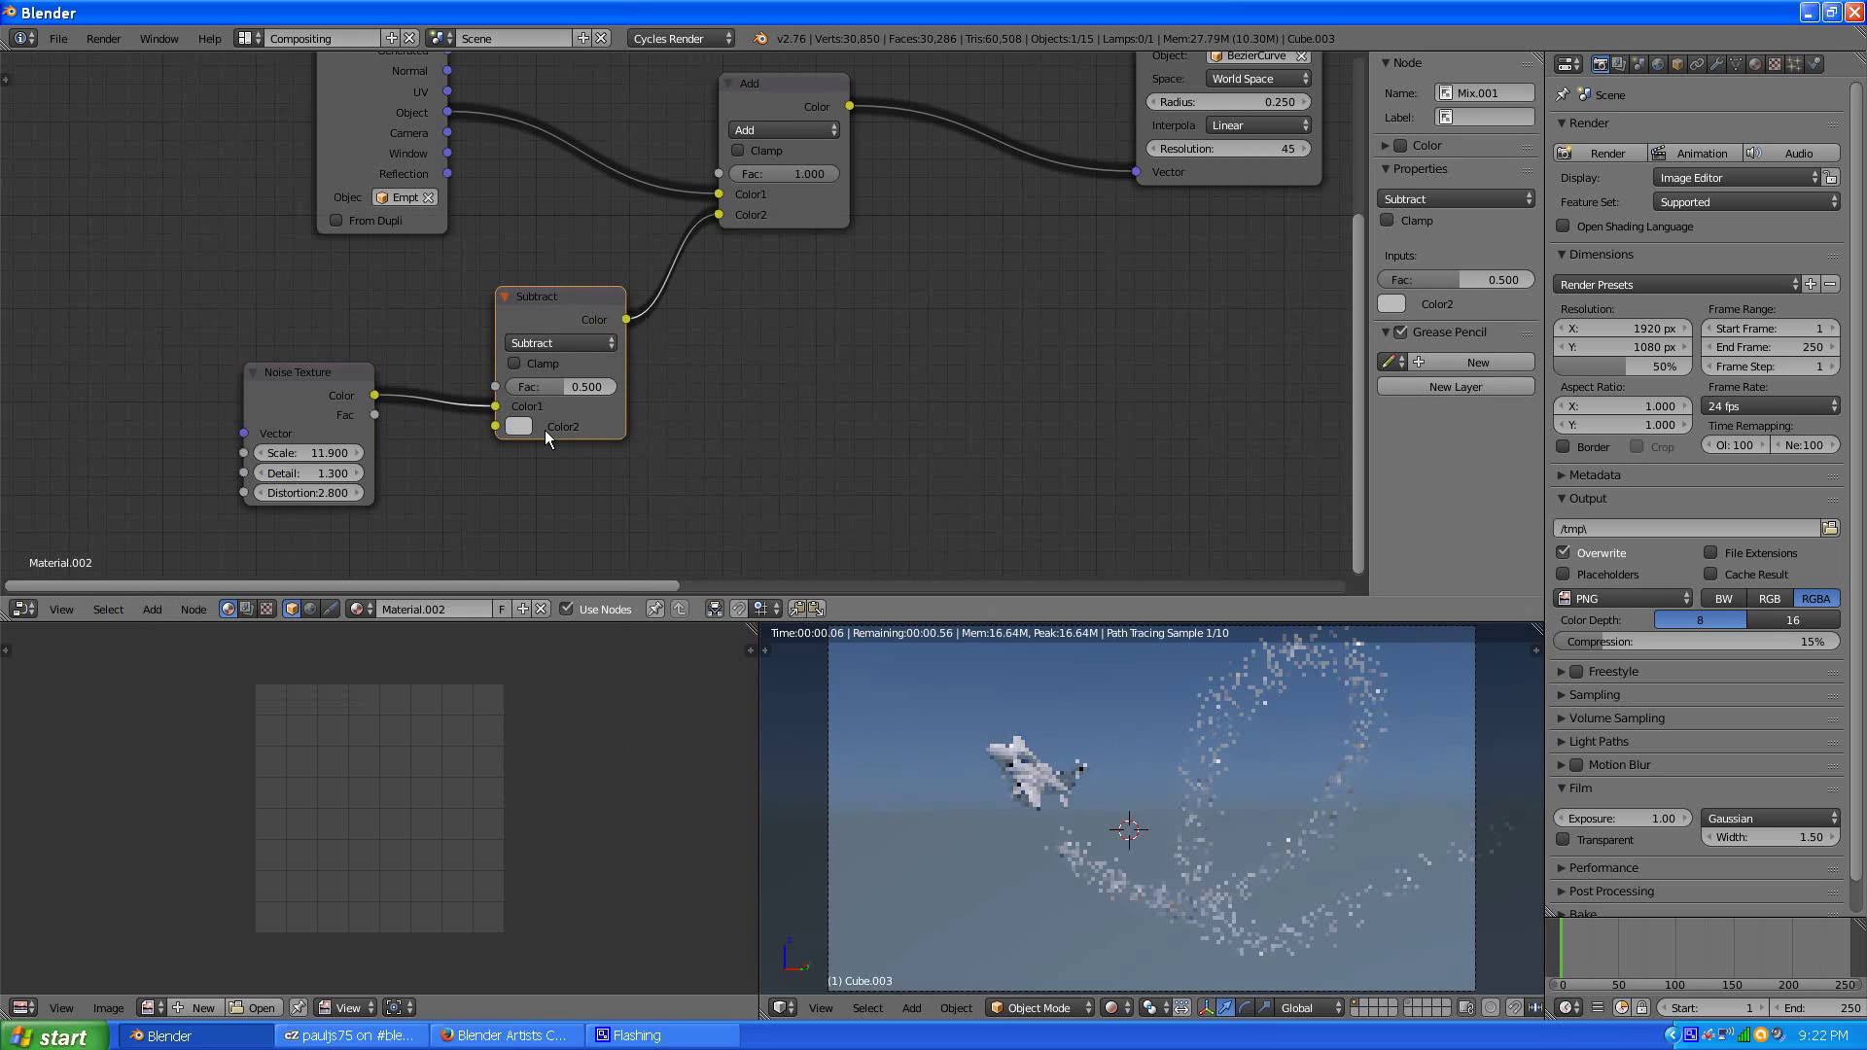
pyautogui.click(515, 427)
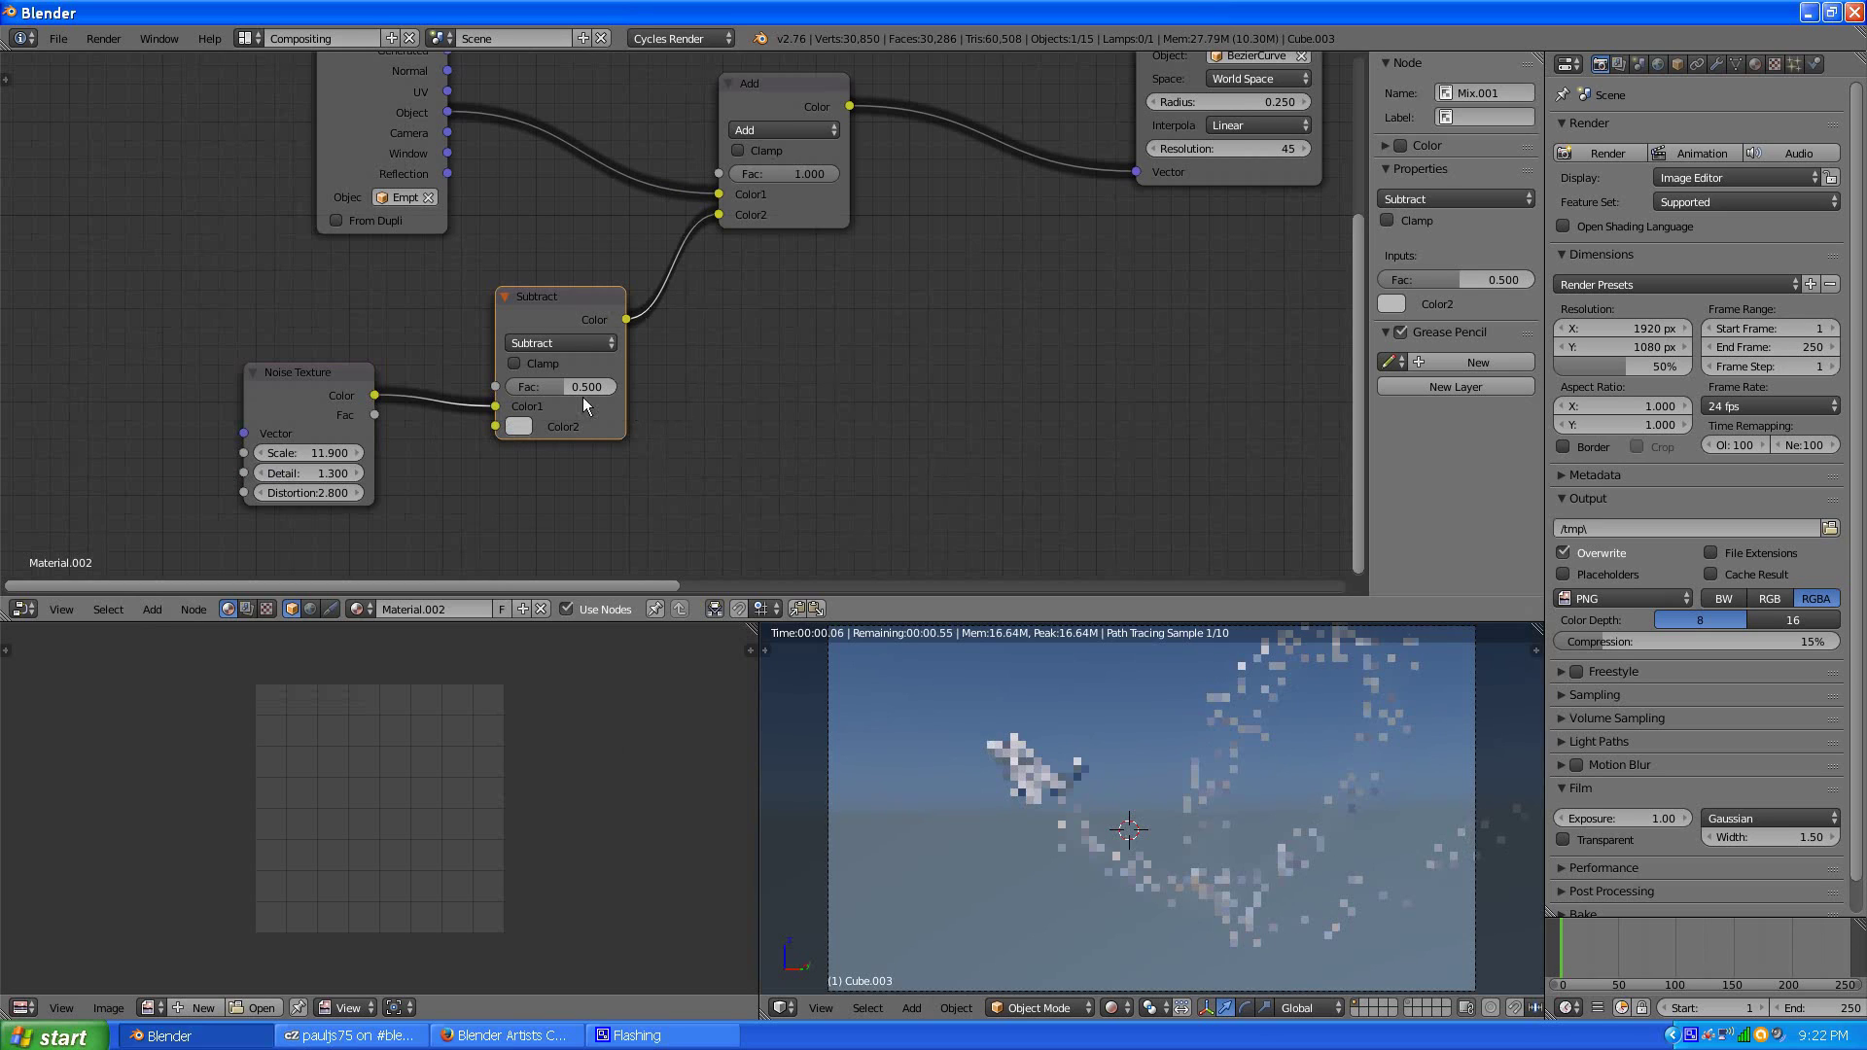
pyautogui.moveTo(562, 387); pyautogui.dragTo(618, 383)
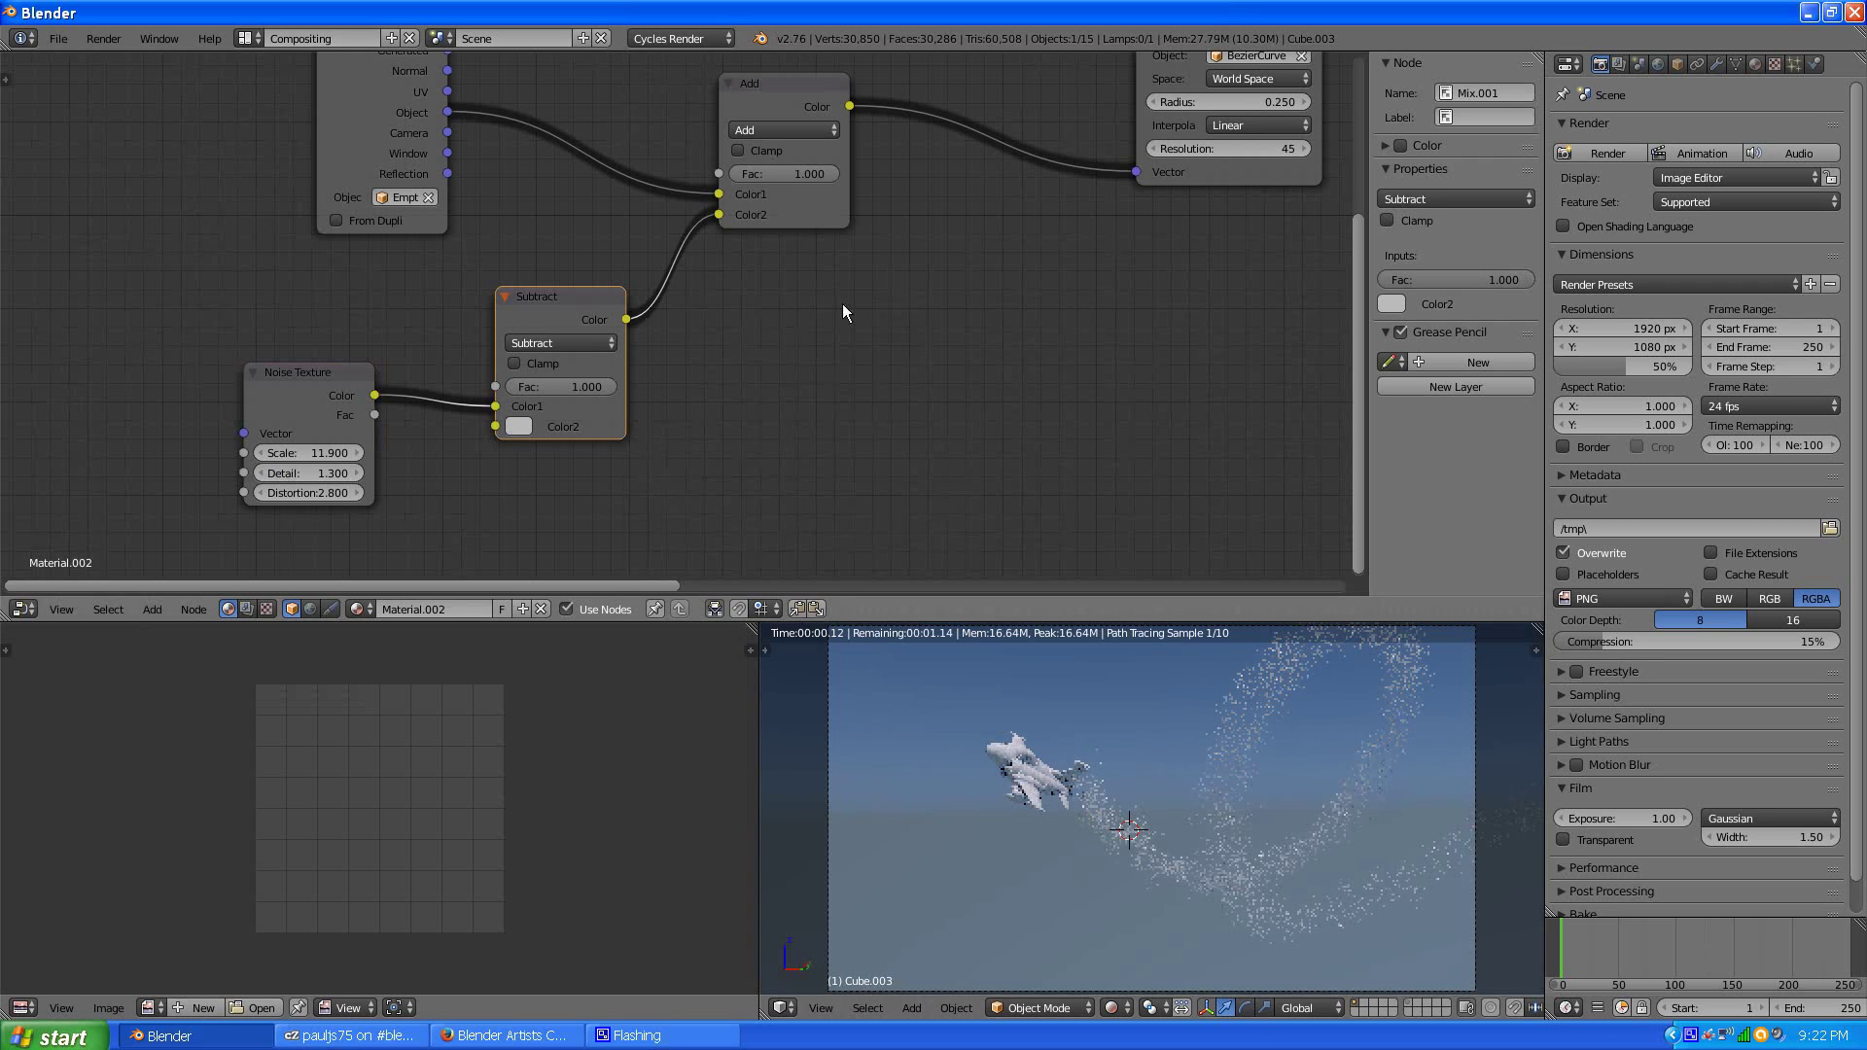
pyautogui.moveTo(972, 261); pyautogui.dragTo(828, 341, button='middle')
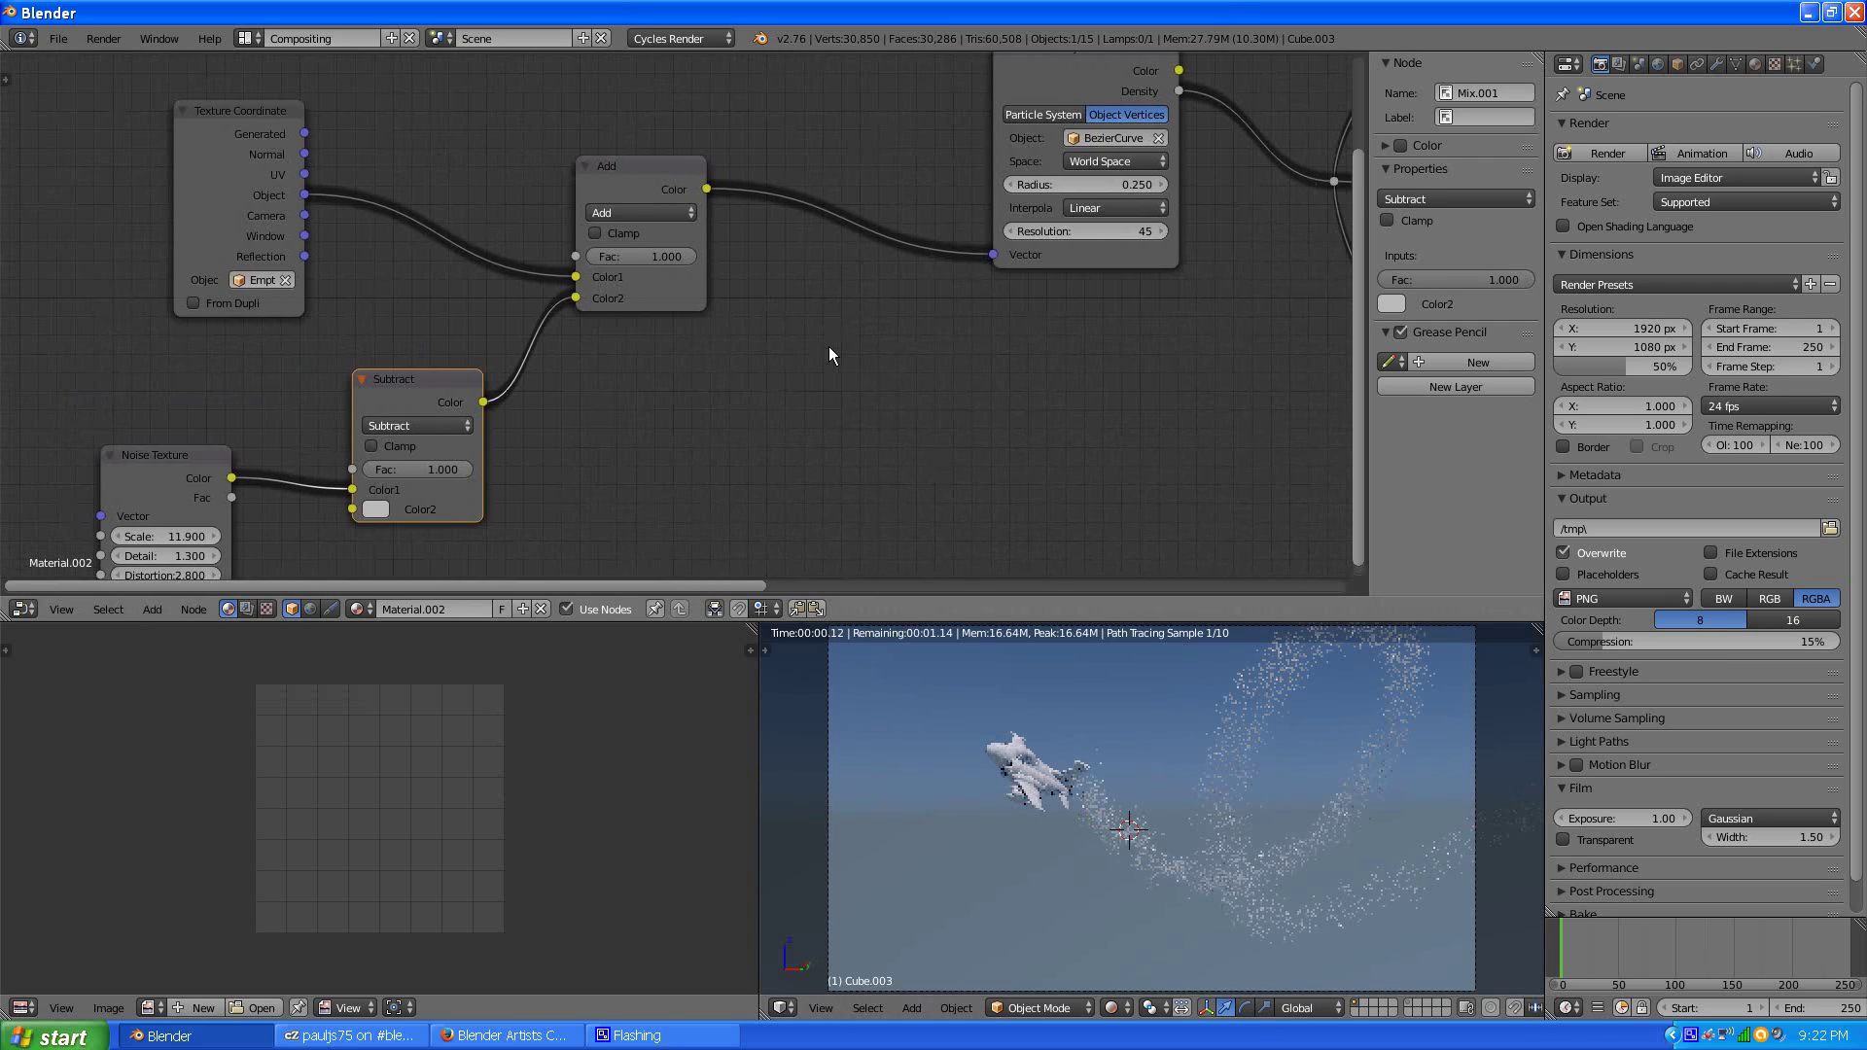
pyautogui.scroll(-1, 829, 346)
pyautogui.moveTo(982, 305); pyautogui.dragTo(916, 342, button='middle')
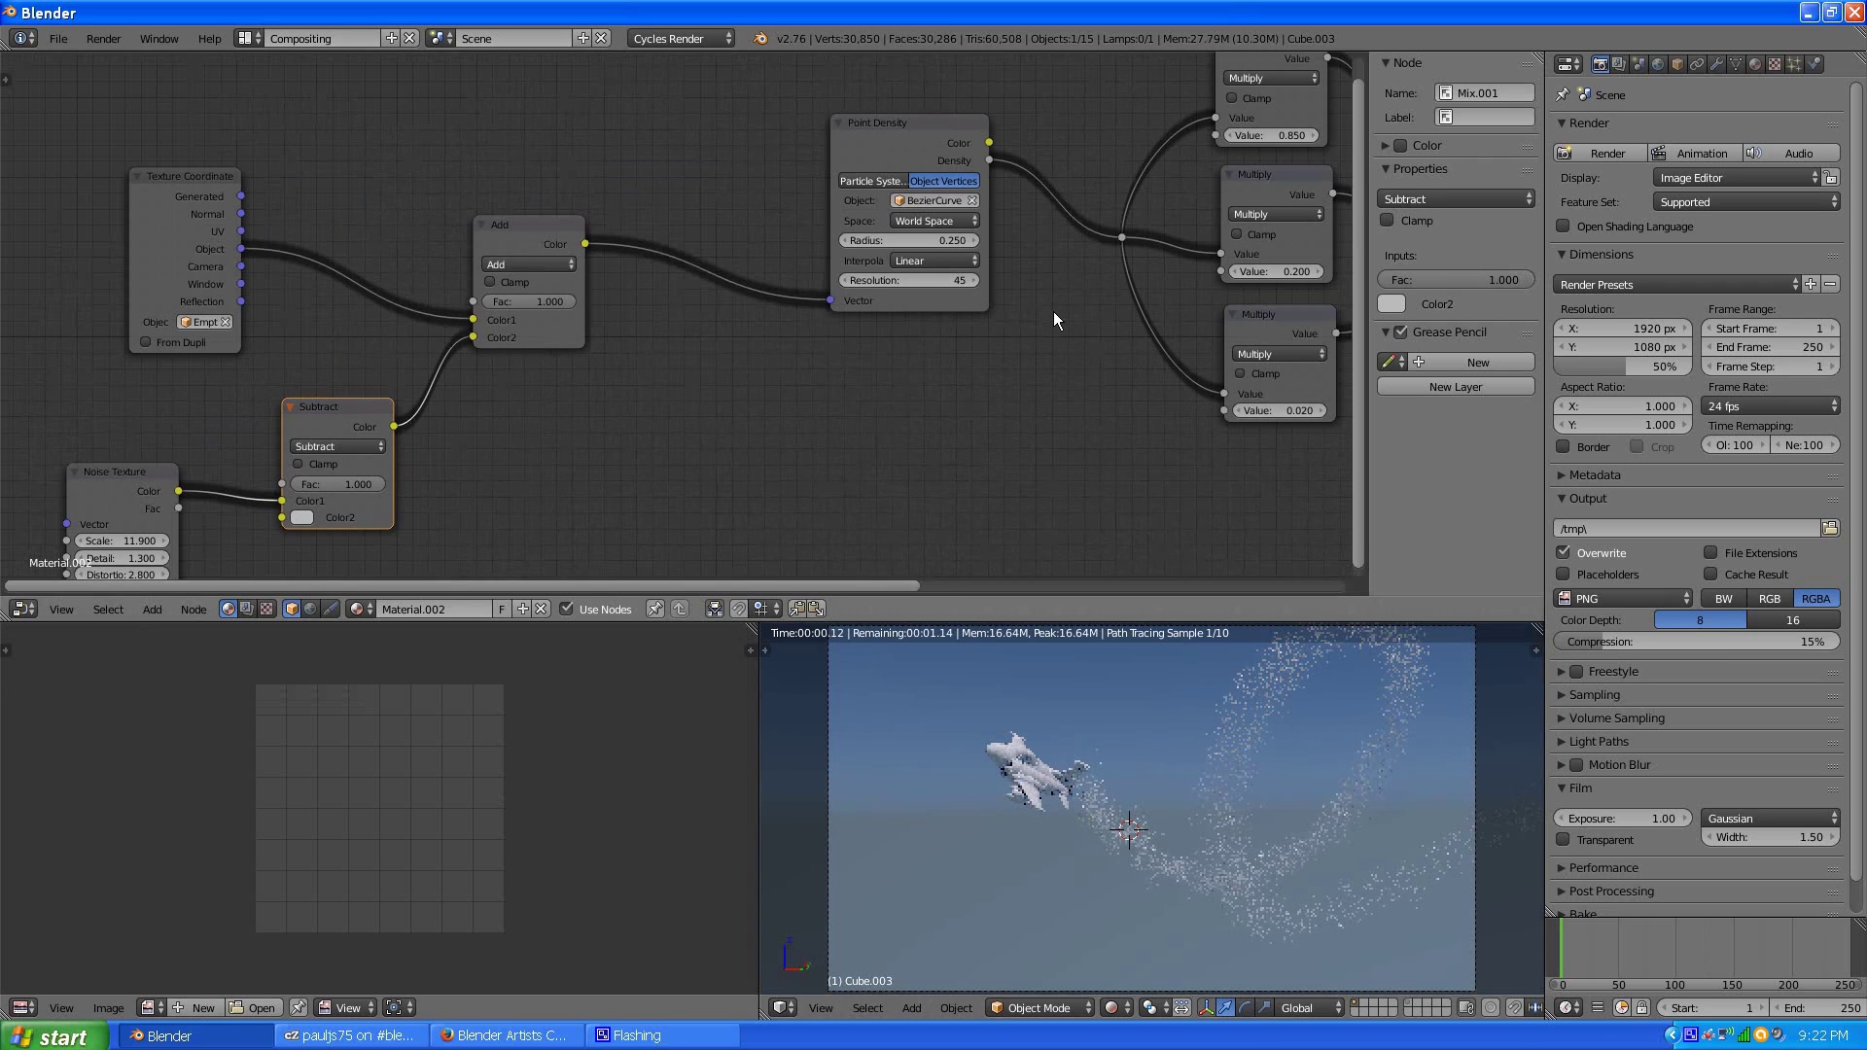
pyautogui.scroll(2, 1053, 313)
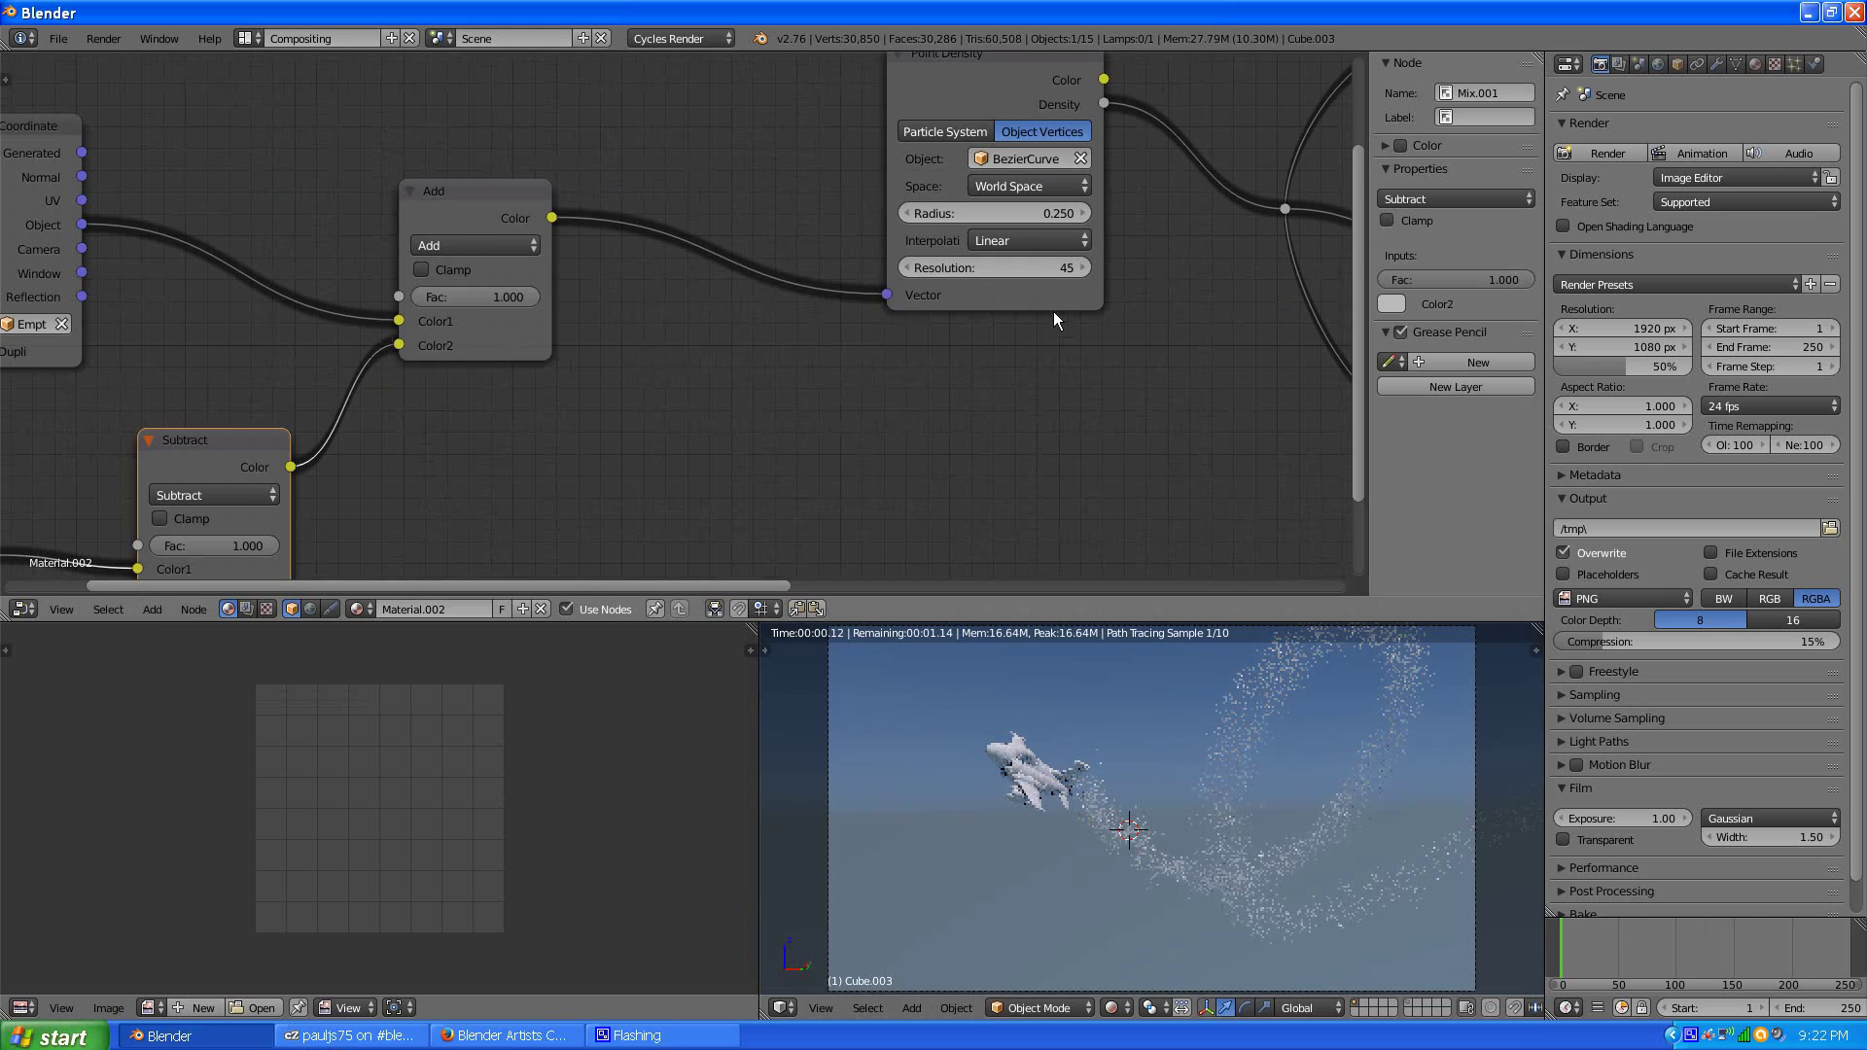
# - Set the Point Density node's radius to 0.215
pyautogui.click(904, 213)
pyautogui.click(980, 213)
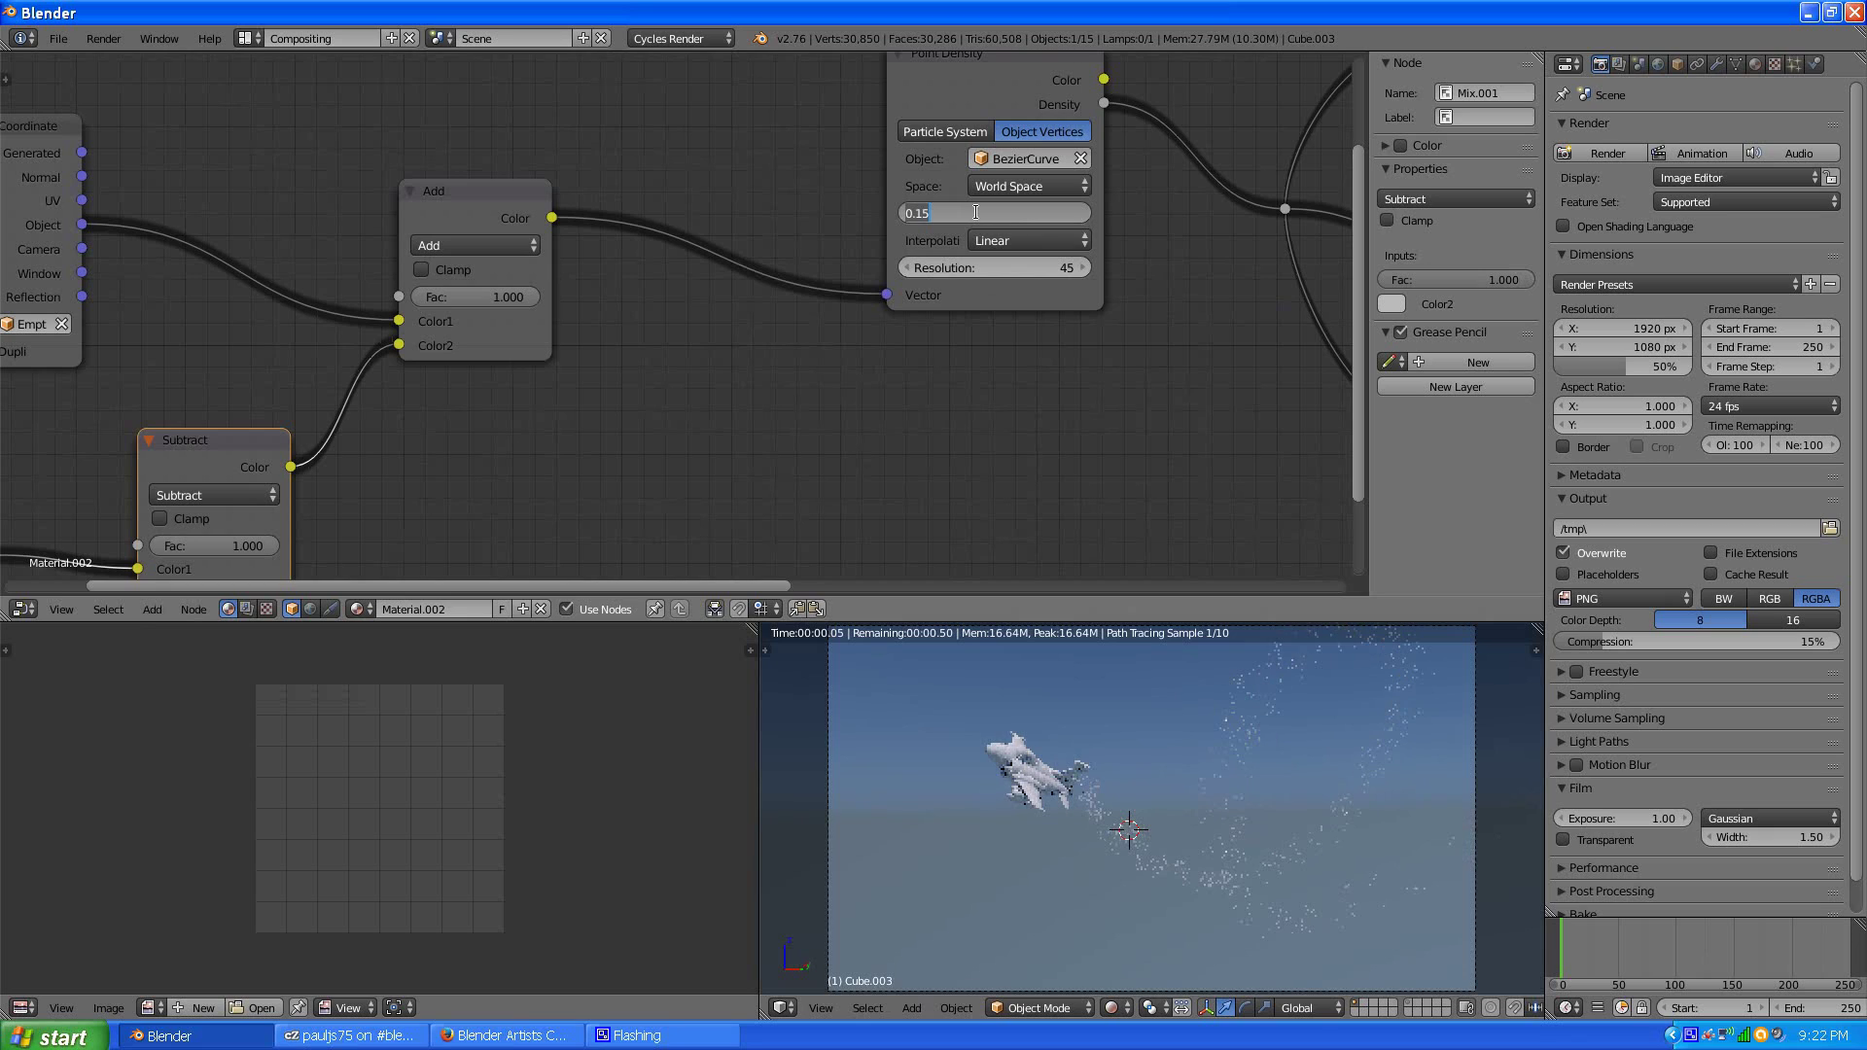
pyautogui.write('.24')
pyautogui.write('15')
pyautogui.press('Return')
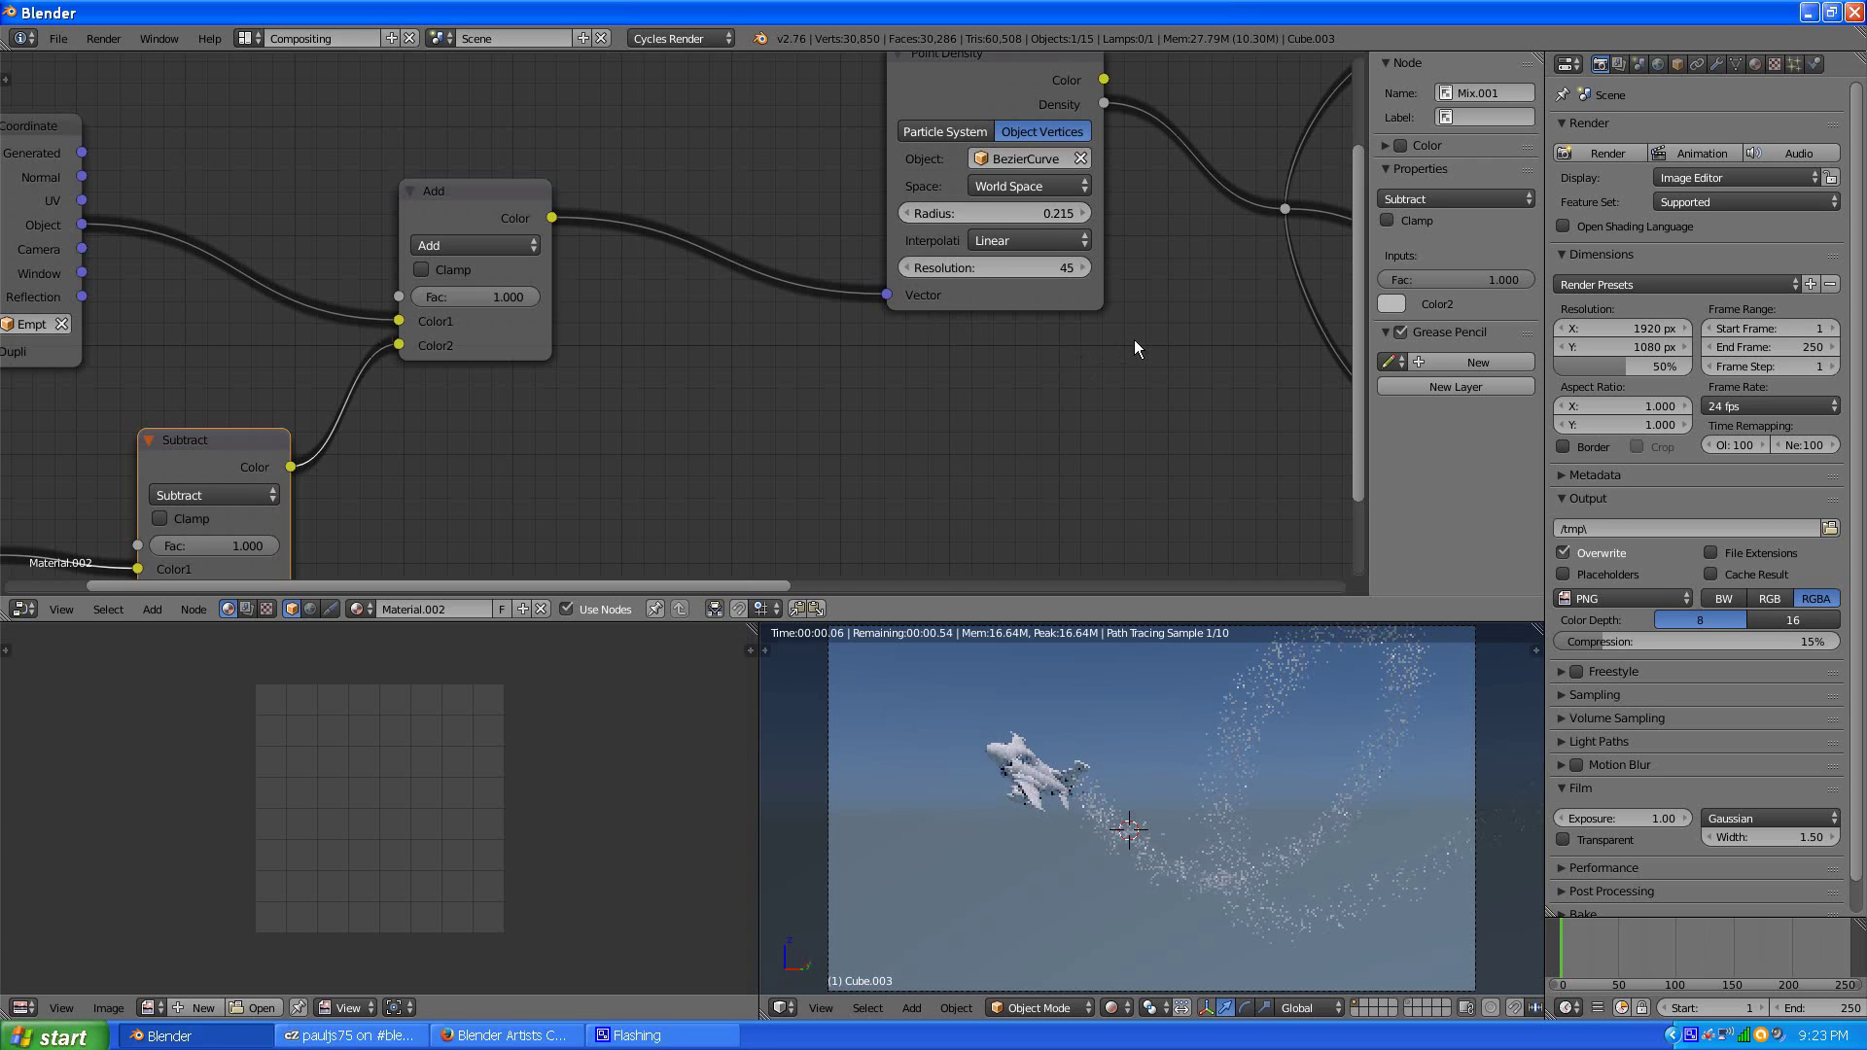
# - Set the Multiply value feeding Volume Scatter to 0.950 and the one feeding Volume Absorption to 0.300
pyautogui.moveTo(1134, 337); pyautogui.dragTo(584, 446, button='middle')
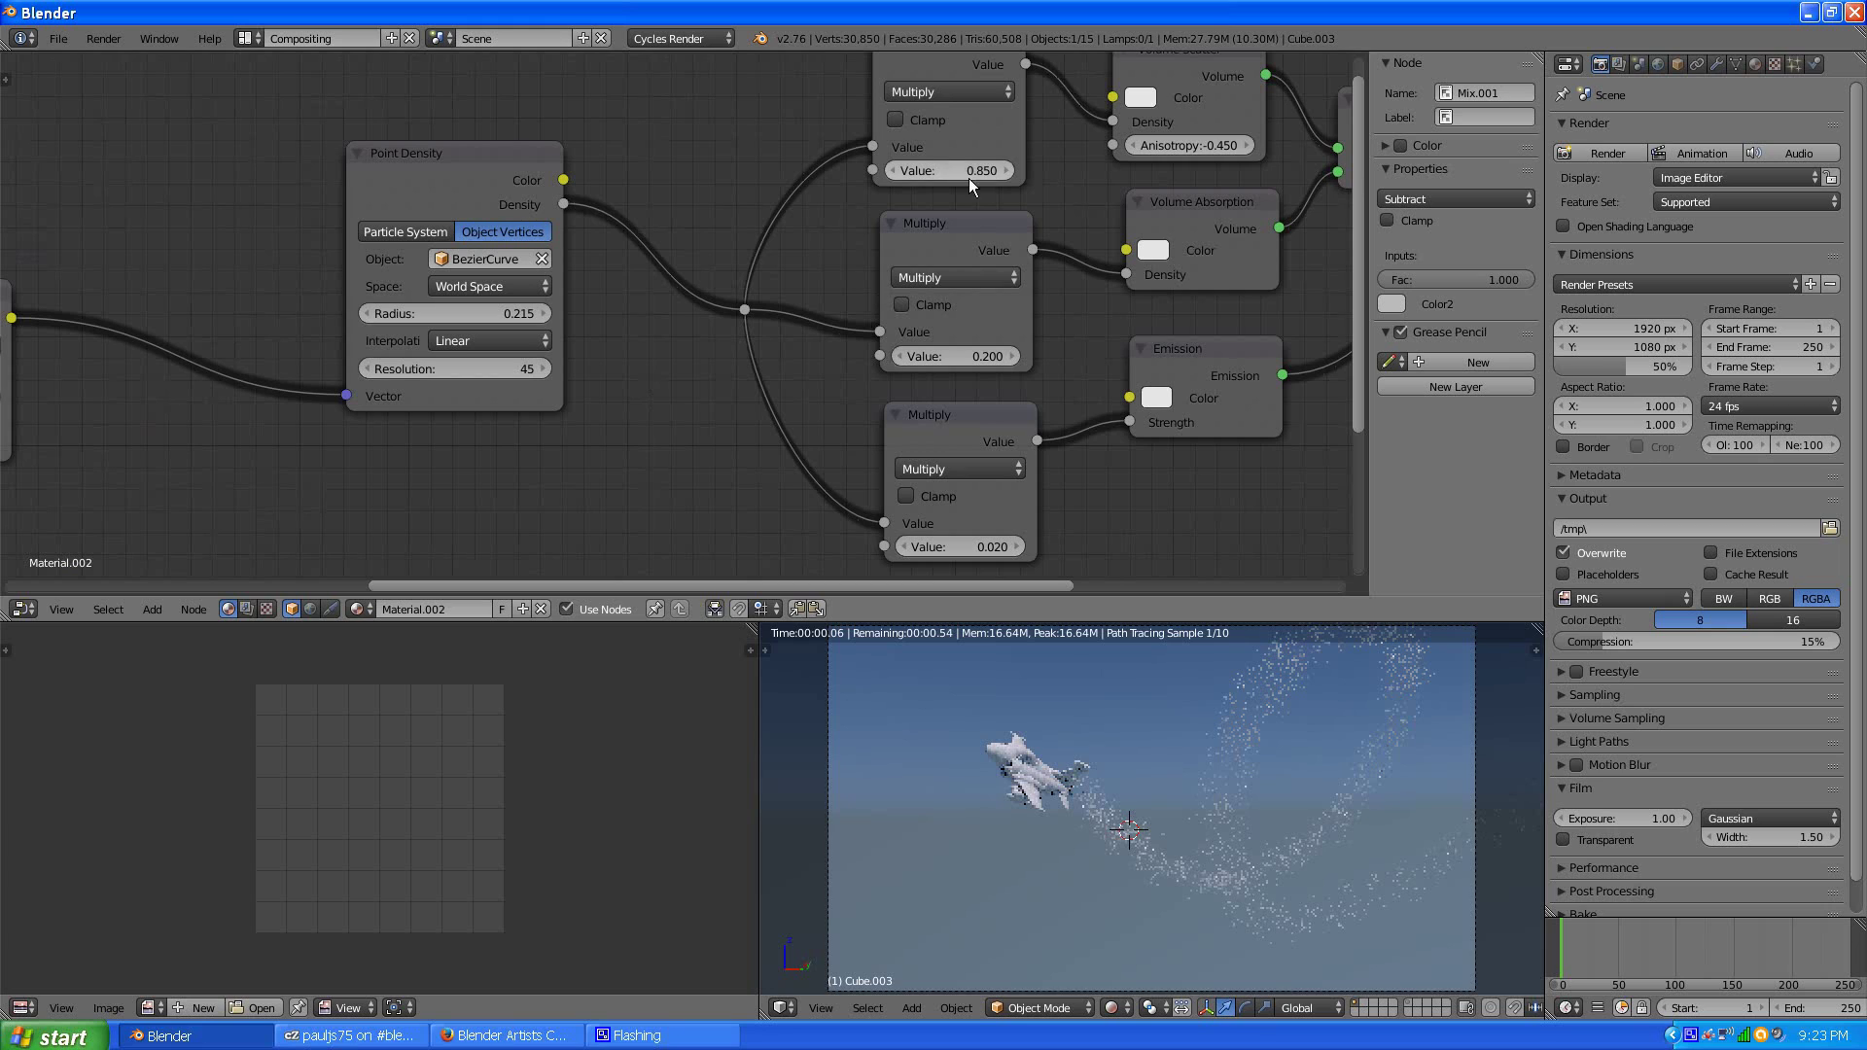
pyautogui.click(1005, 170)
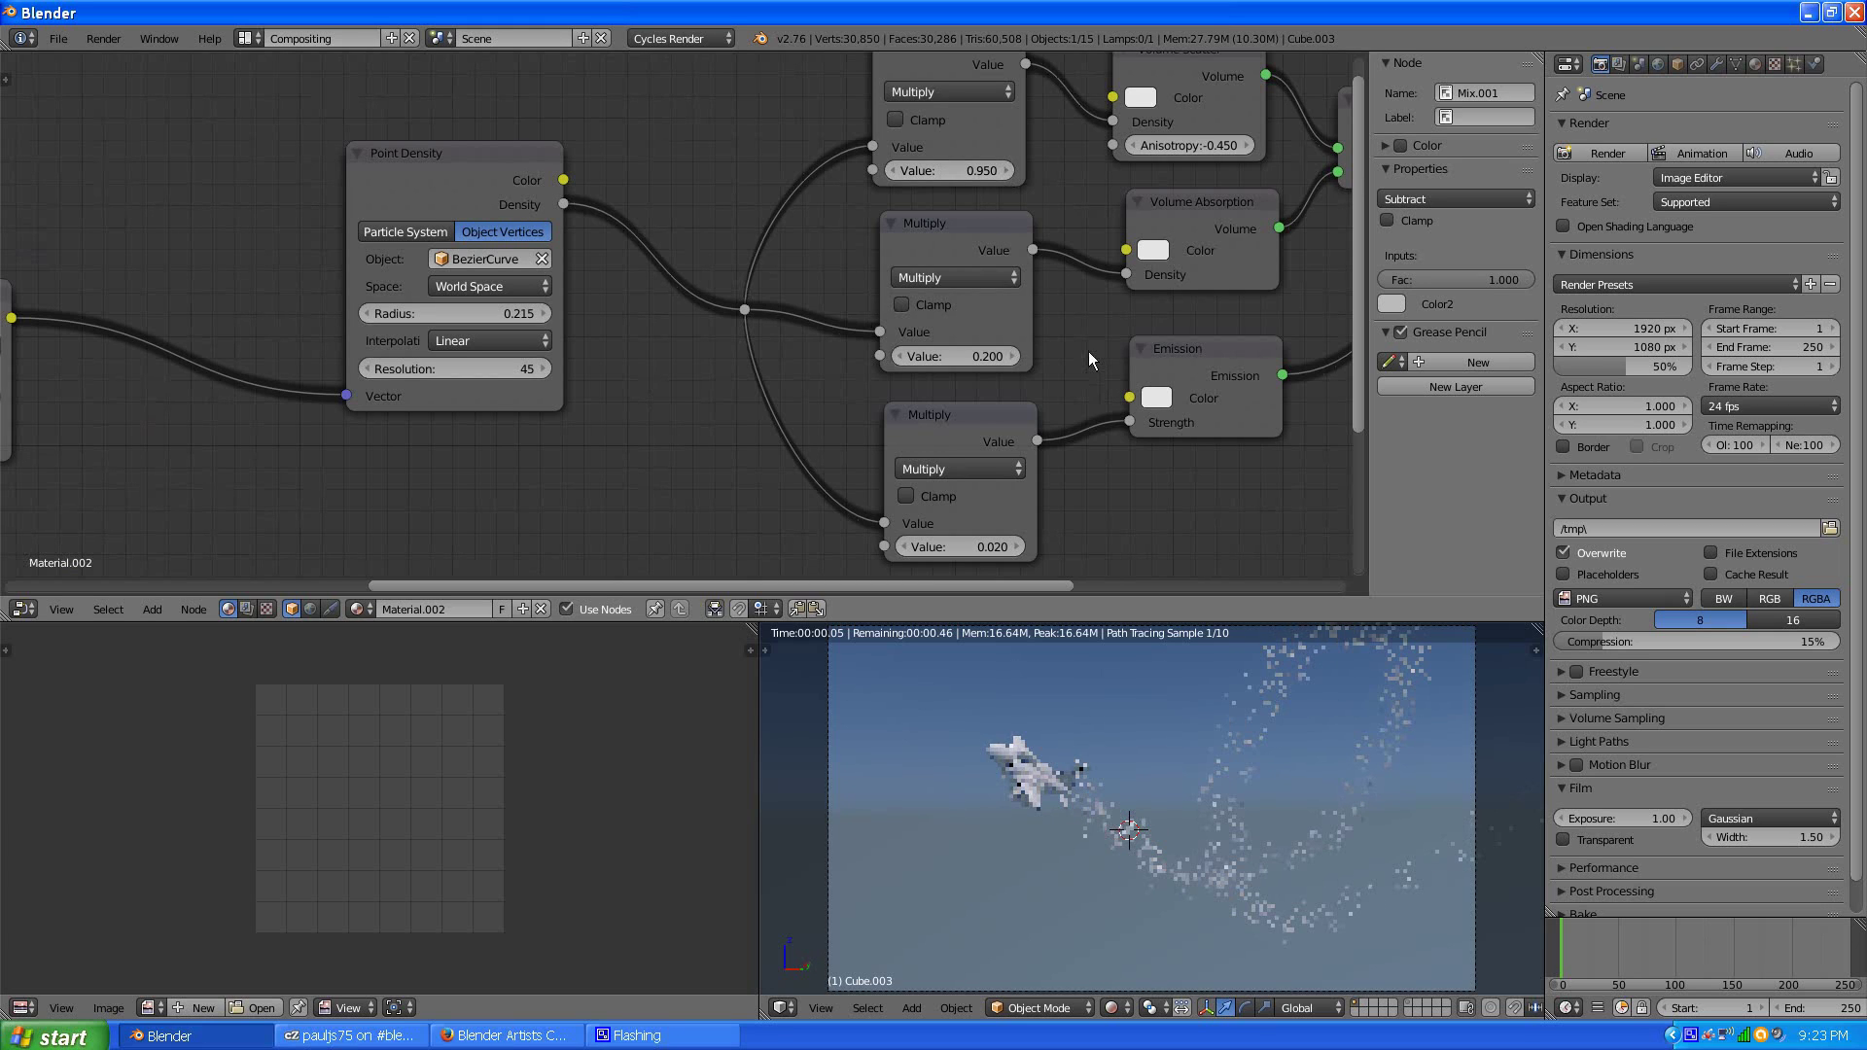
pyautogui.moveTo(1088, 352); pyautogui.dragTo(896, 301, button='middle')
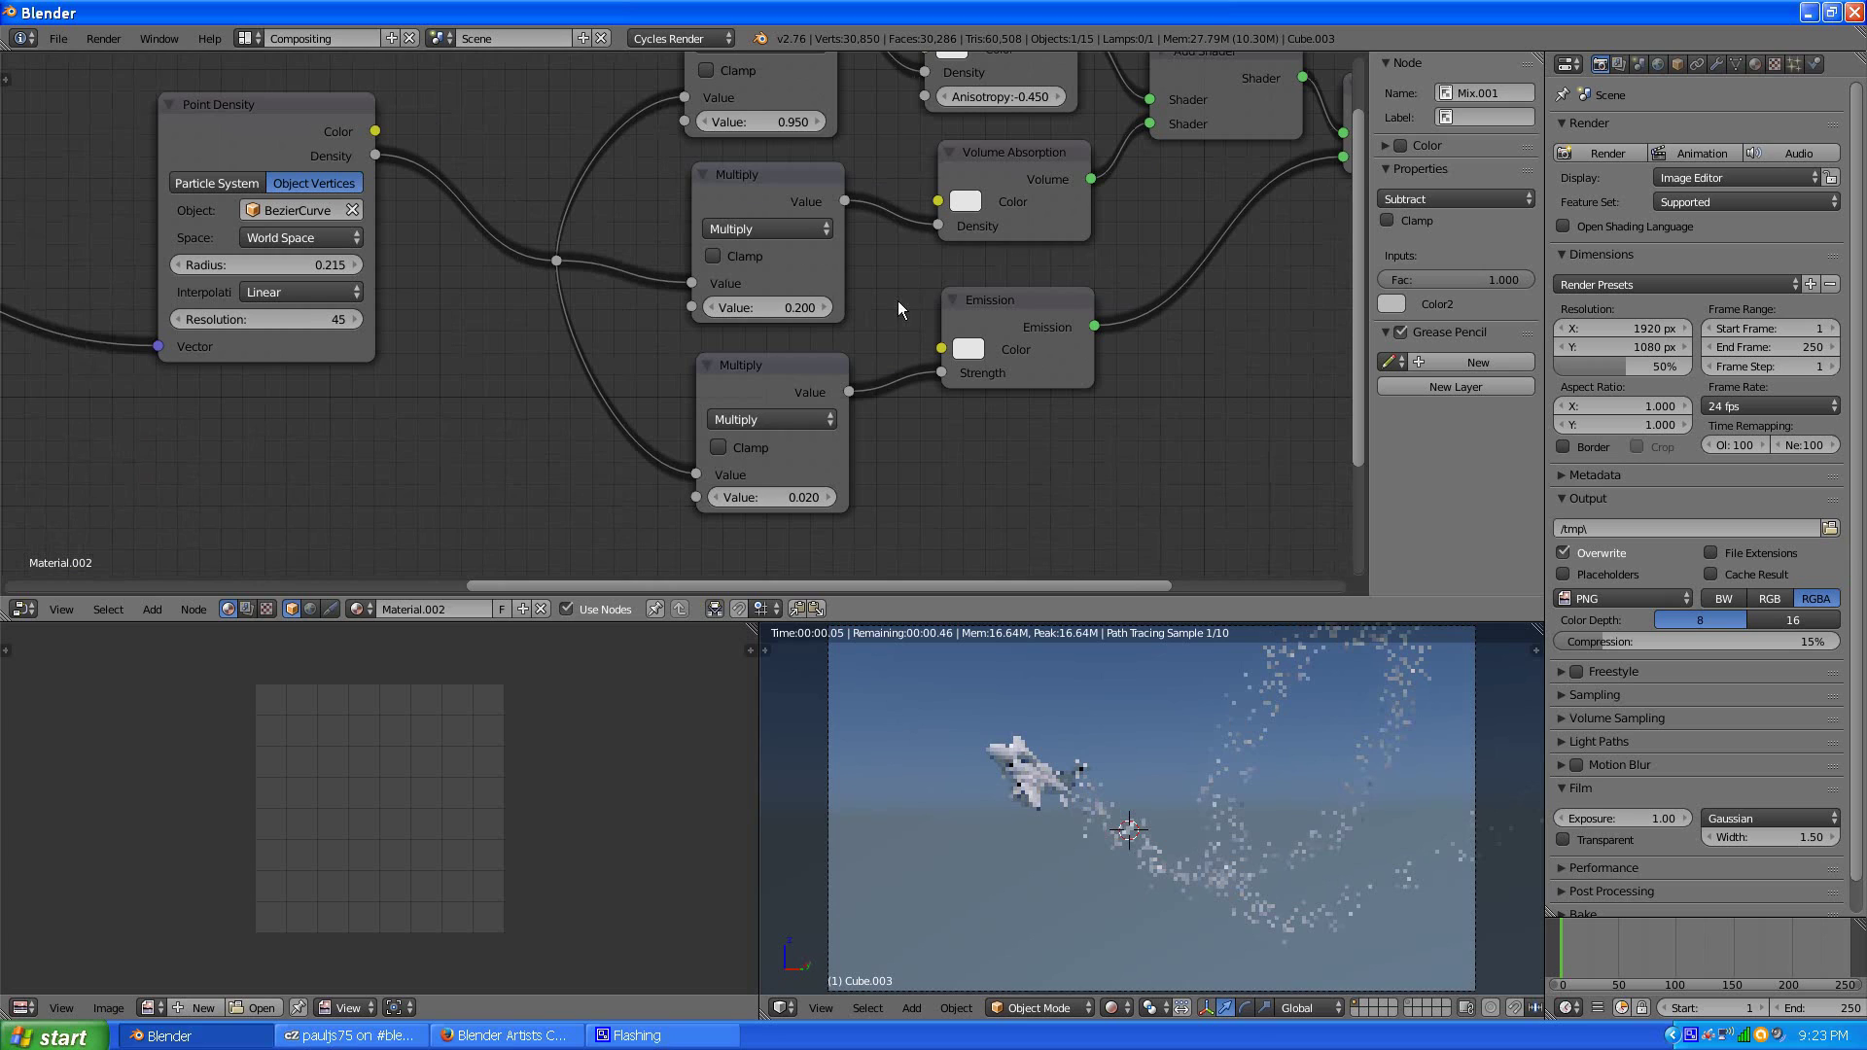
pyautogui.click(827, 307)
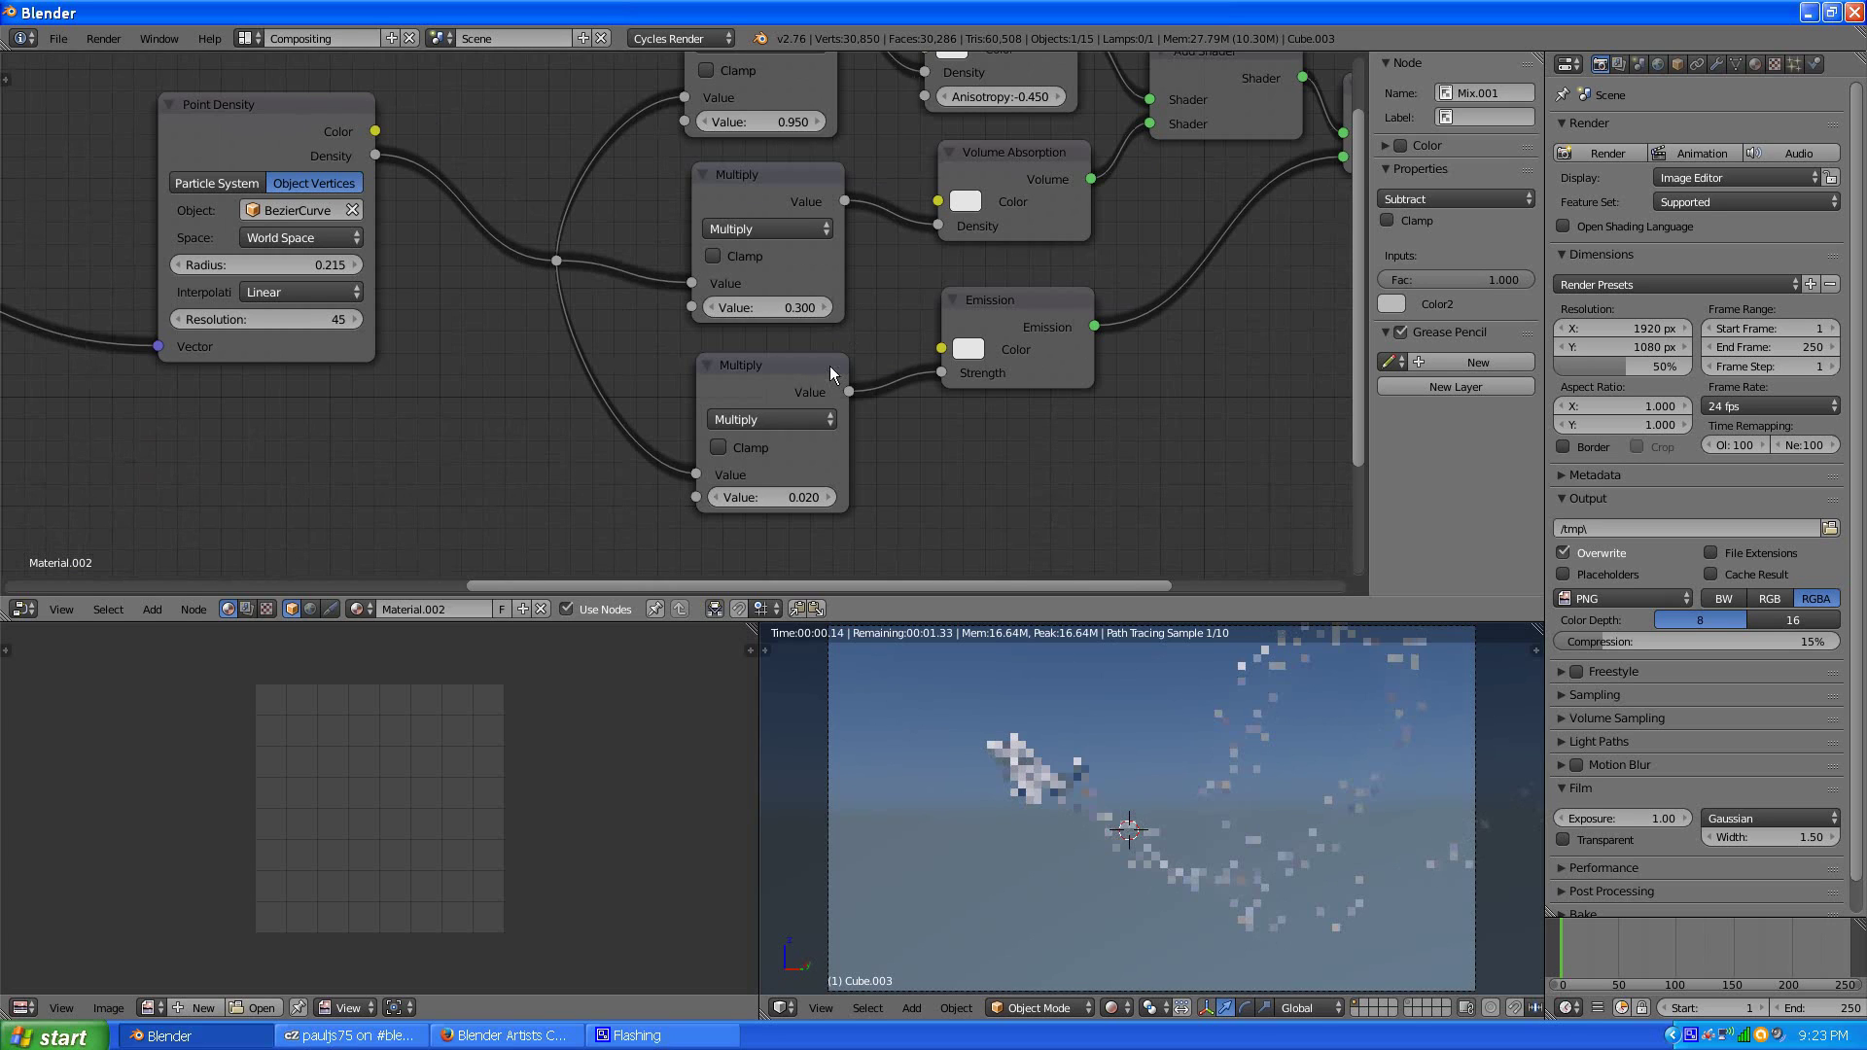
# - Set the value of the Multiply node feeding the Emission strength to 0.050
pyautogui.scroll(-1, 984, 490)
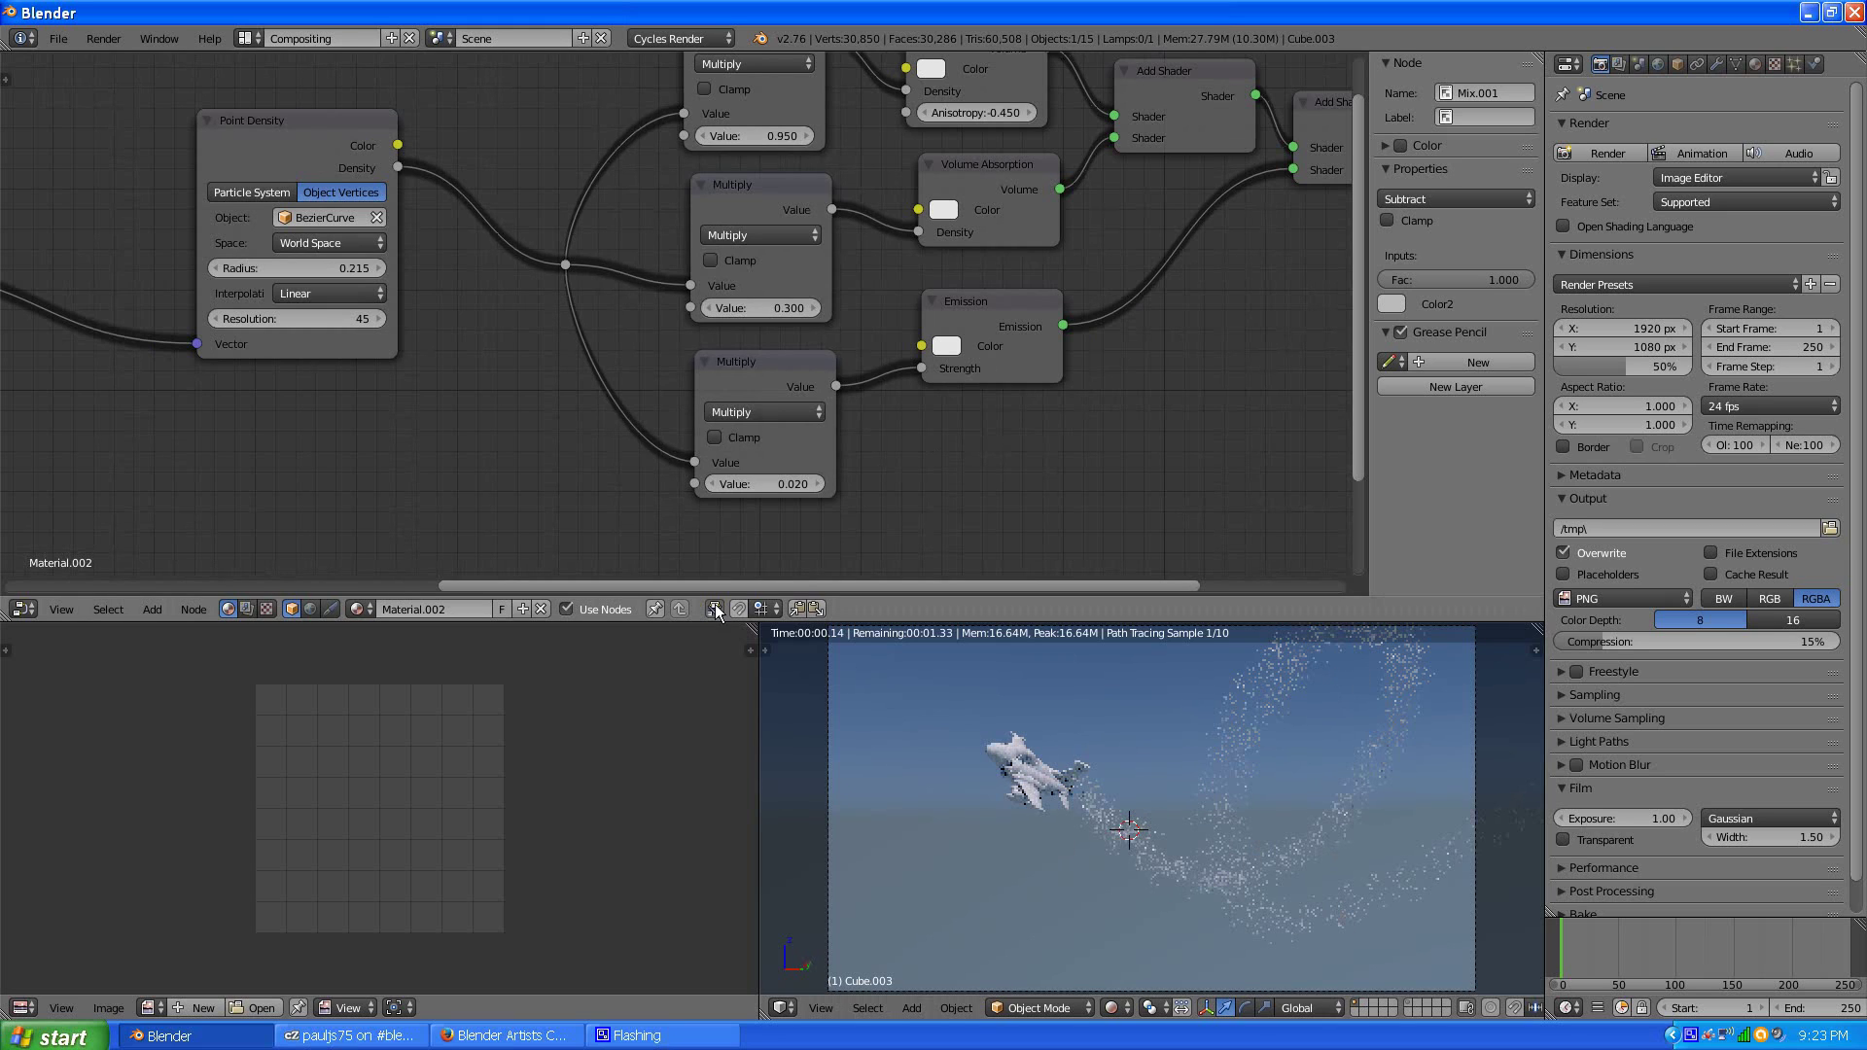
pyautogui.scroll(1, 880, 532)
pyautogui.moveTo(880, 533); pyautogui.dragTo(892, 334, button='middle')
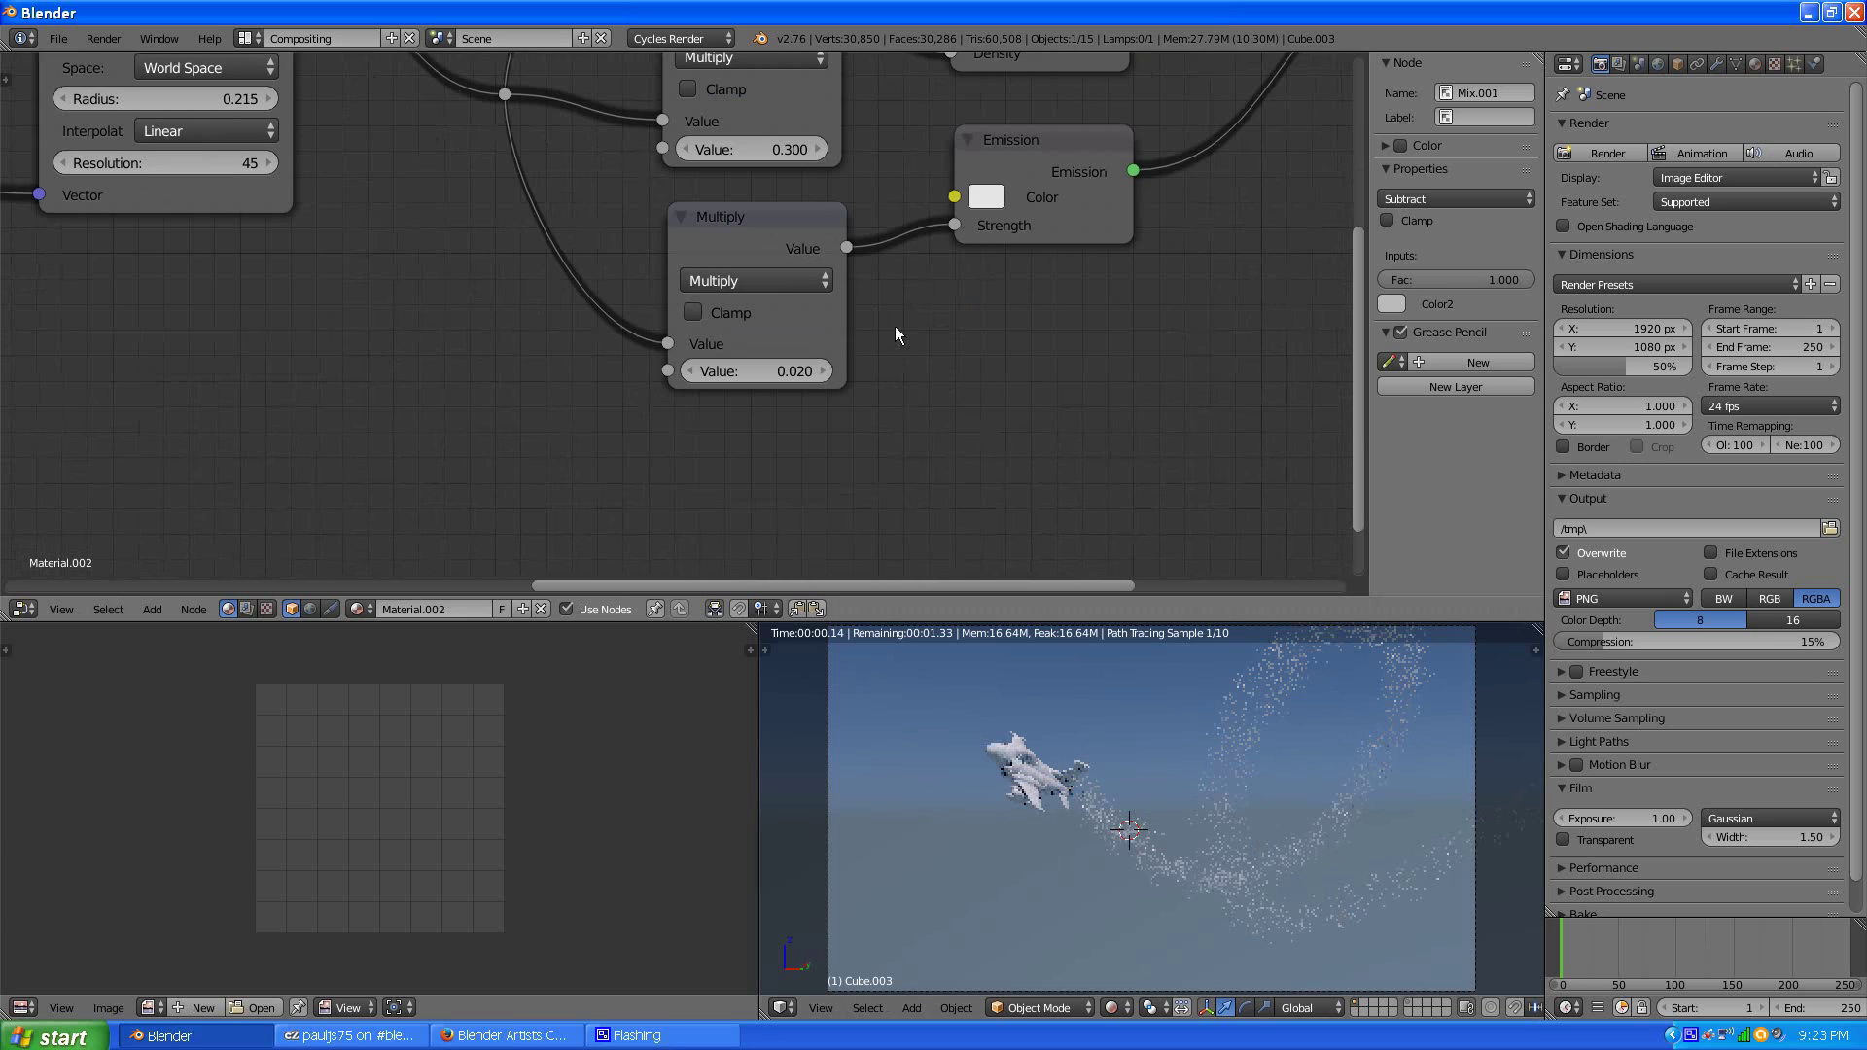
pyautogui.scroll(1, 894, 324)
pyautogui.scroll(1, 951, 342)
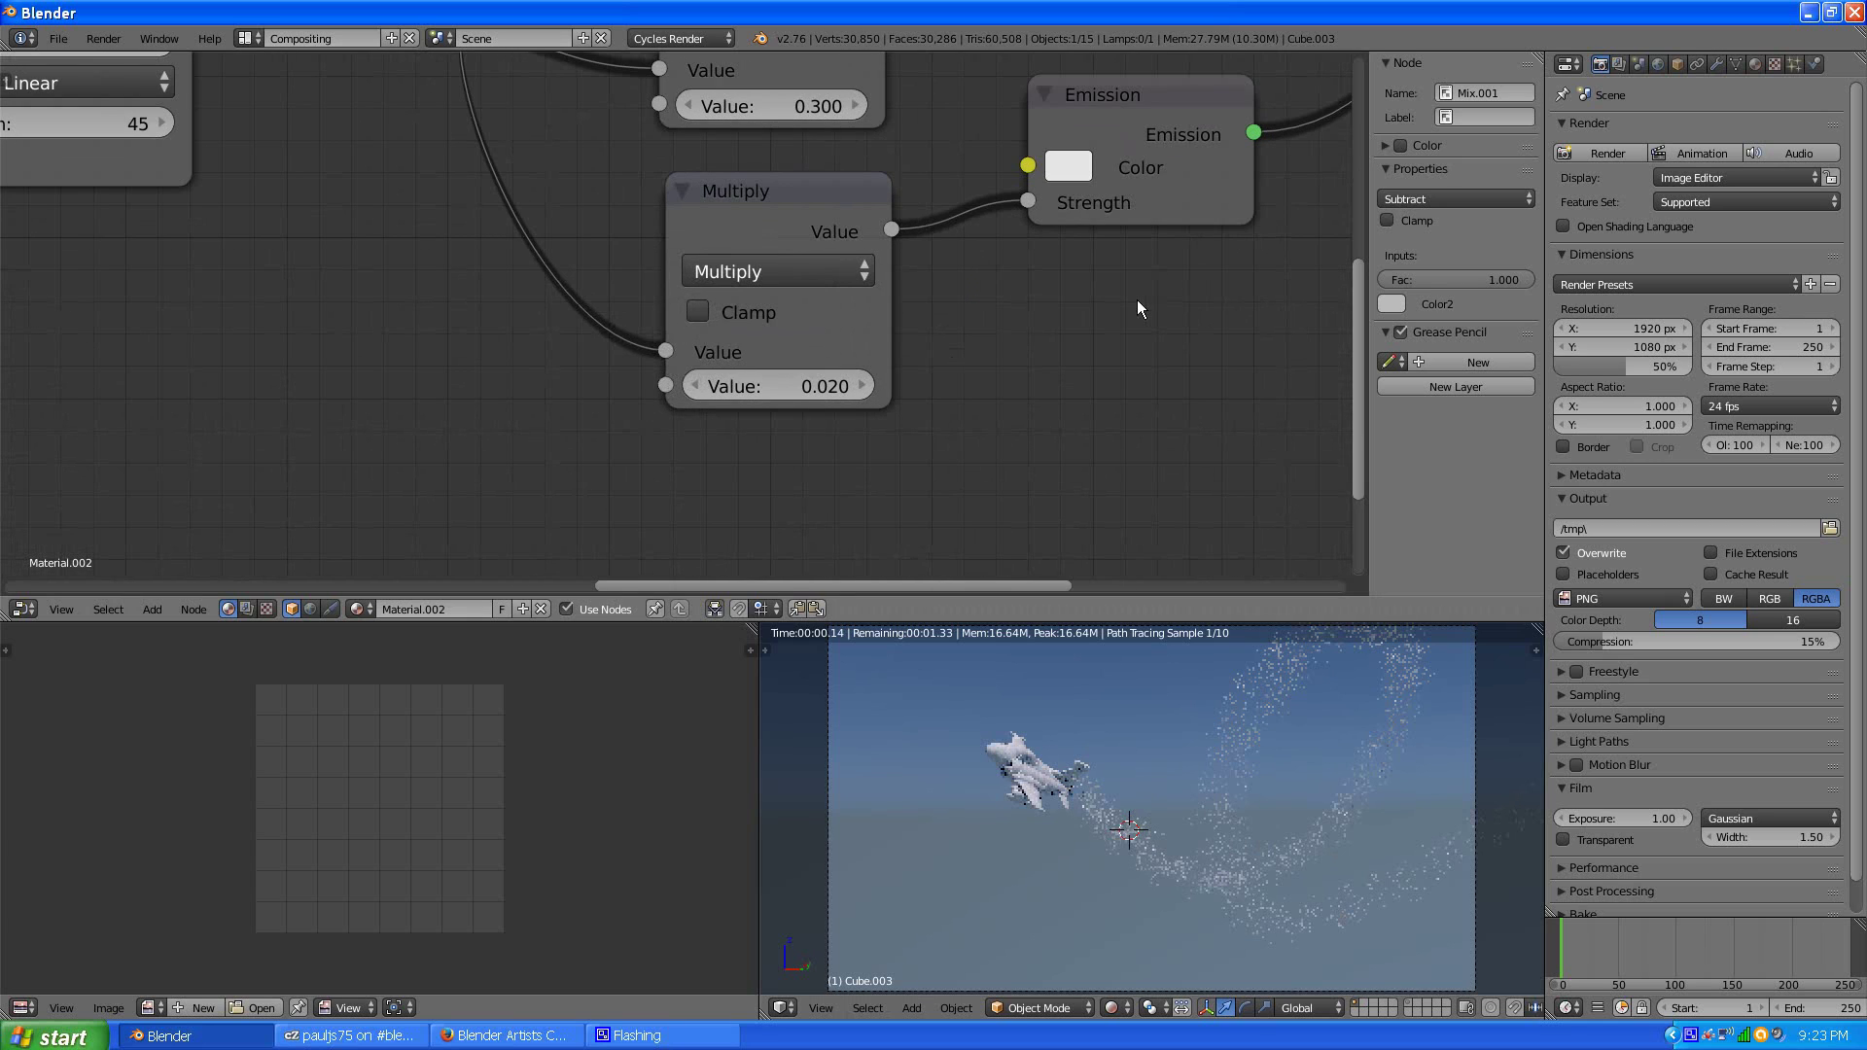
pyautogui.scroll(-3, 1136, 300)
pyautogui.scroll(1, 1060, 288)
pyautogui.scroll(1, 768, 390)
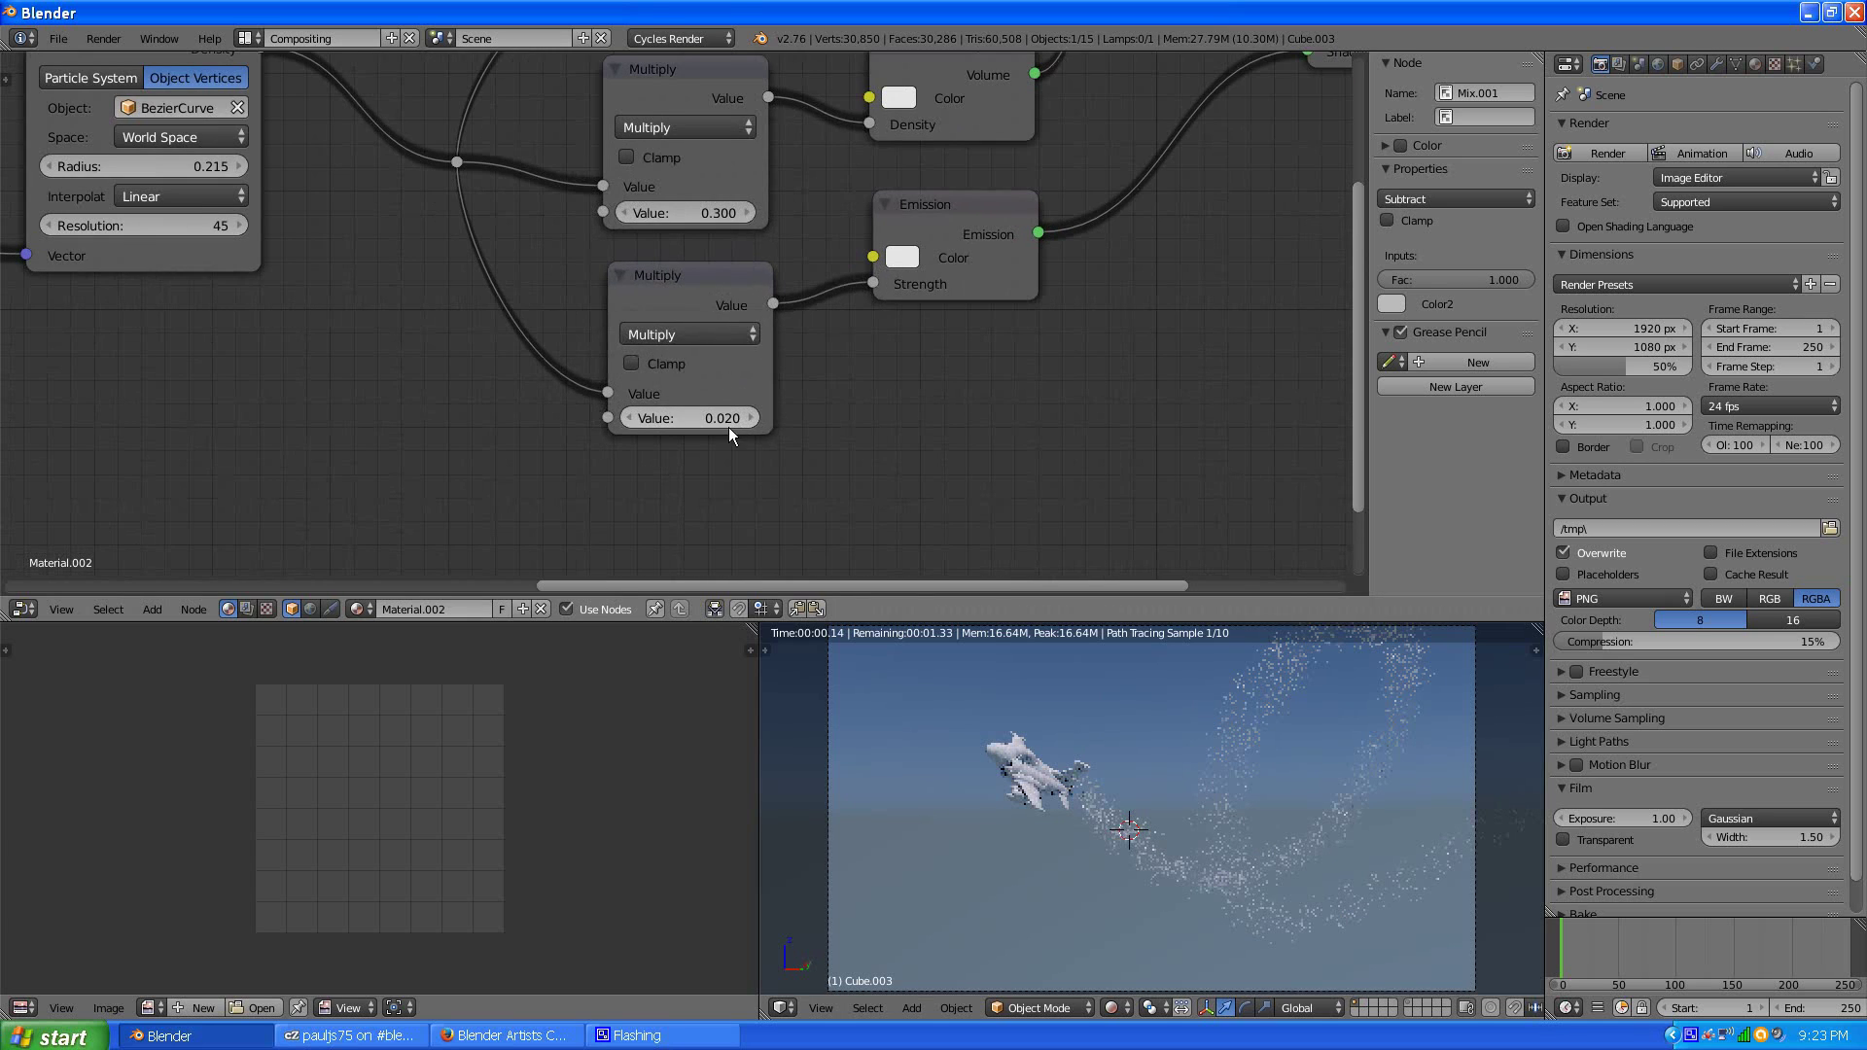
pyautogui.click(720, 418)
pyautogui.write('0.05')
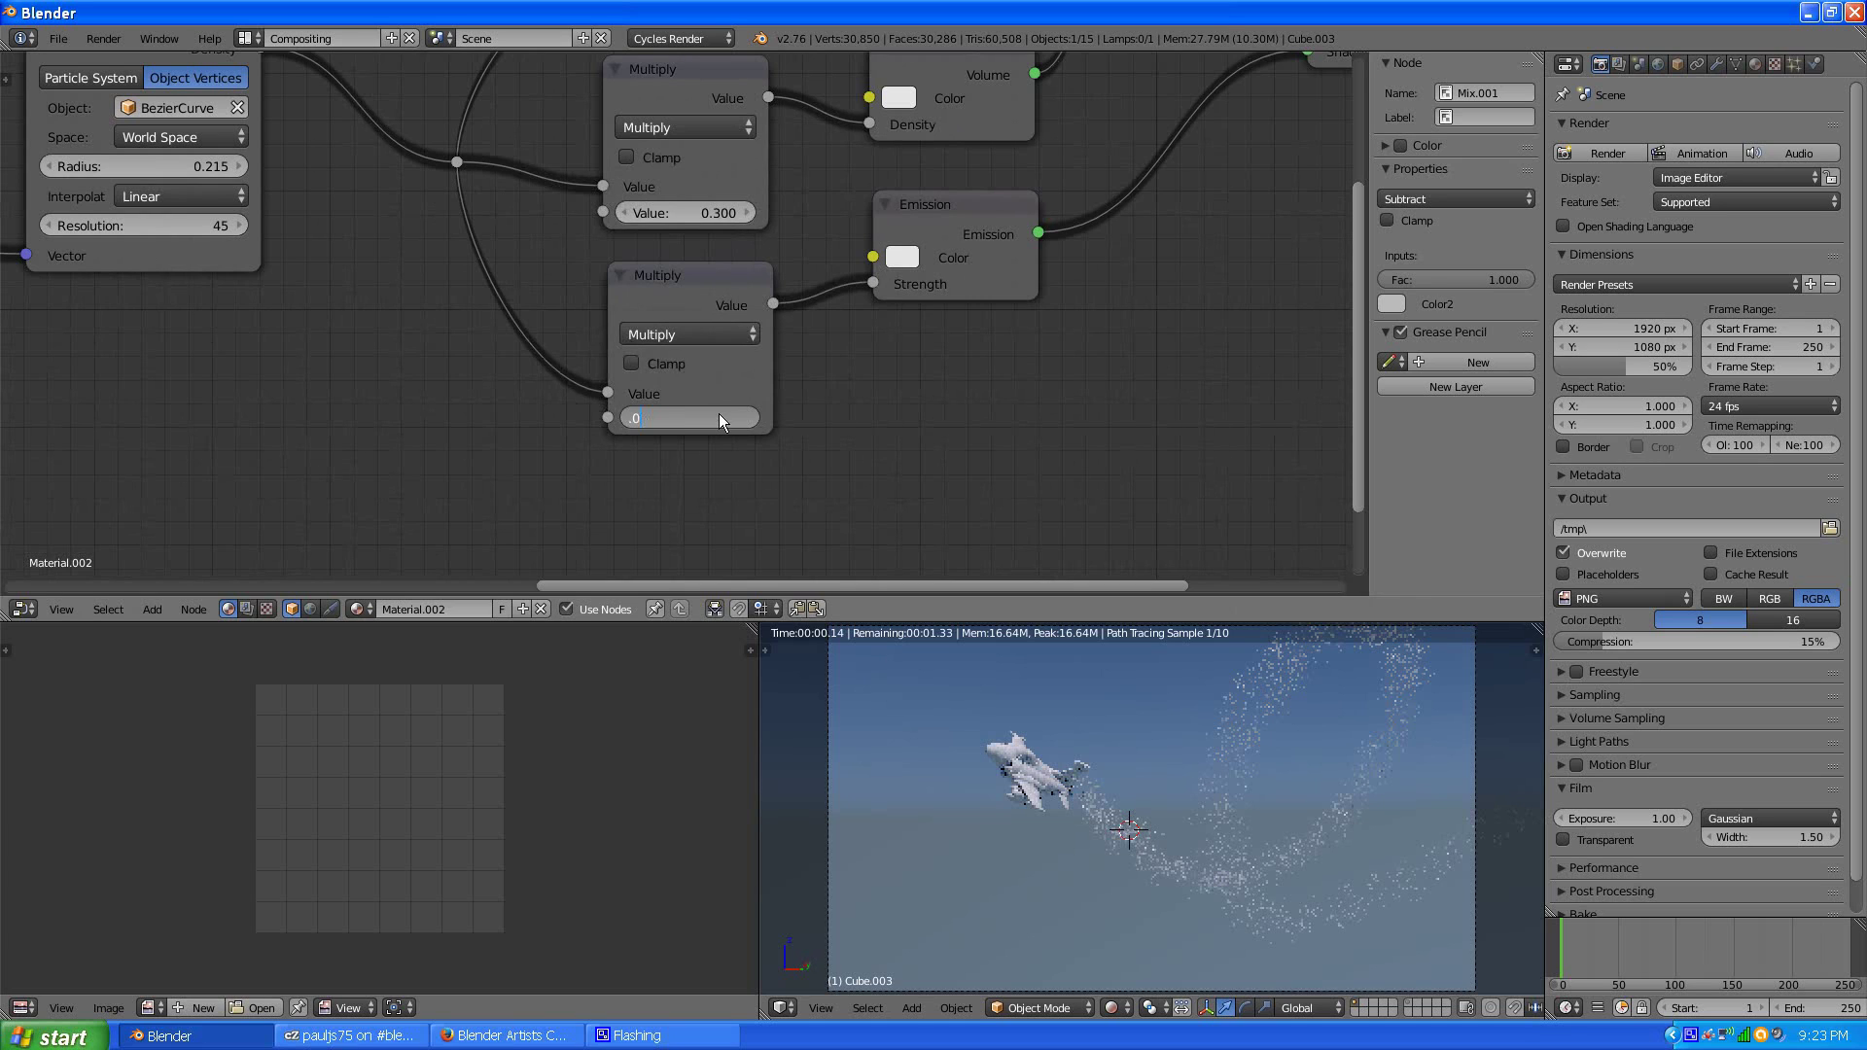
pyautogui.press('Return')
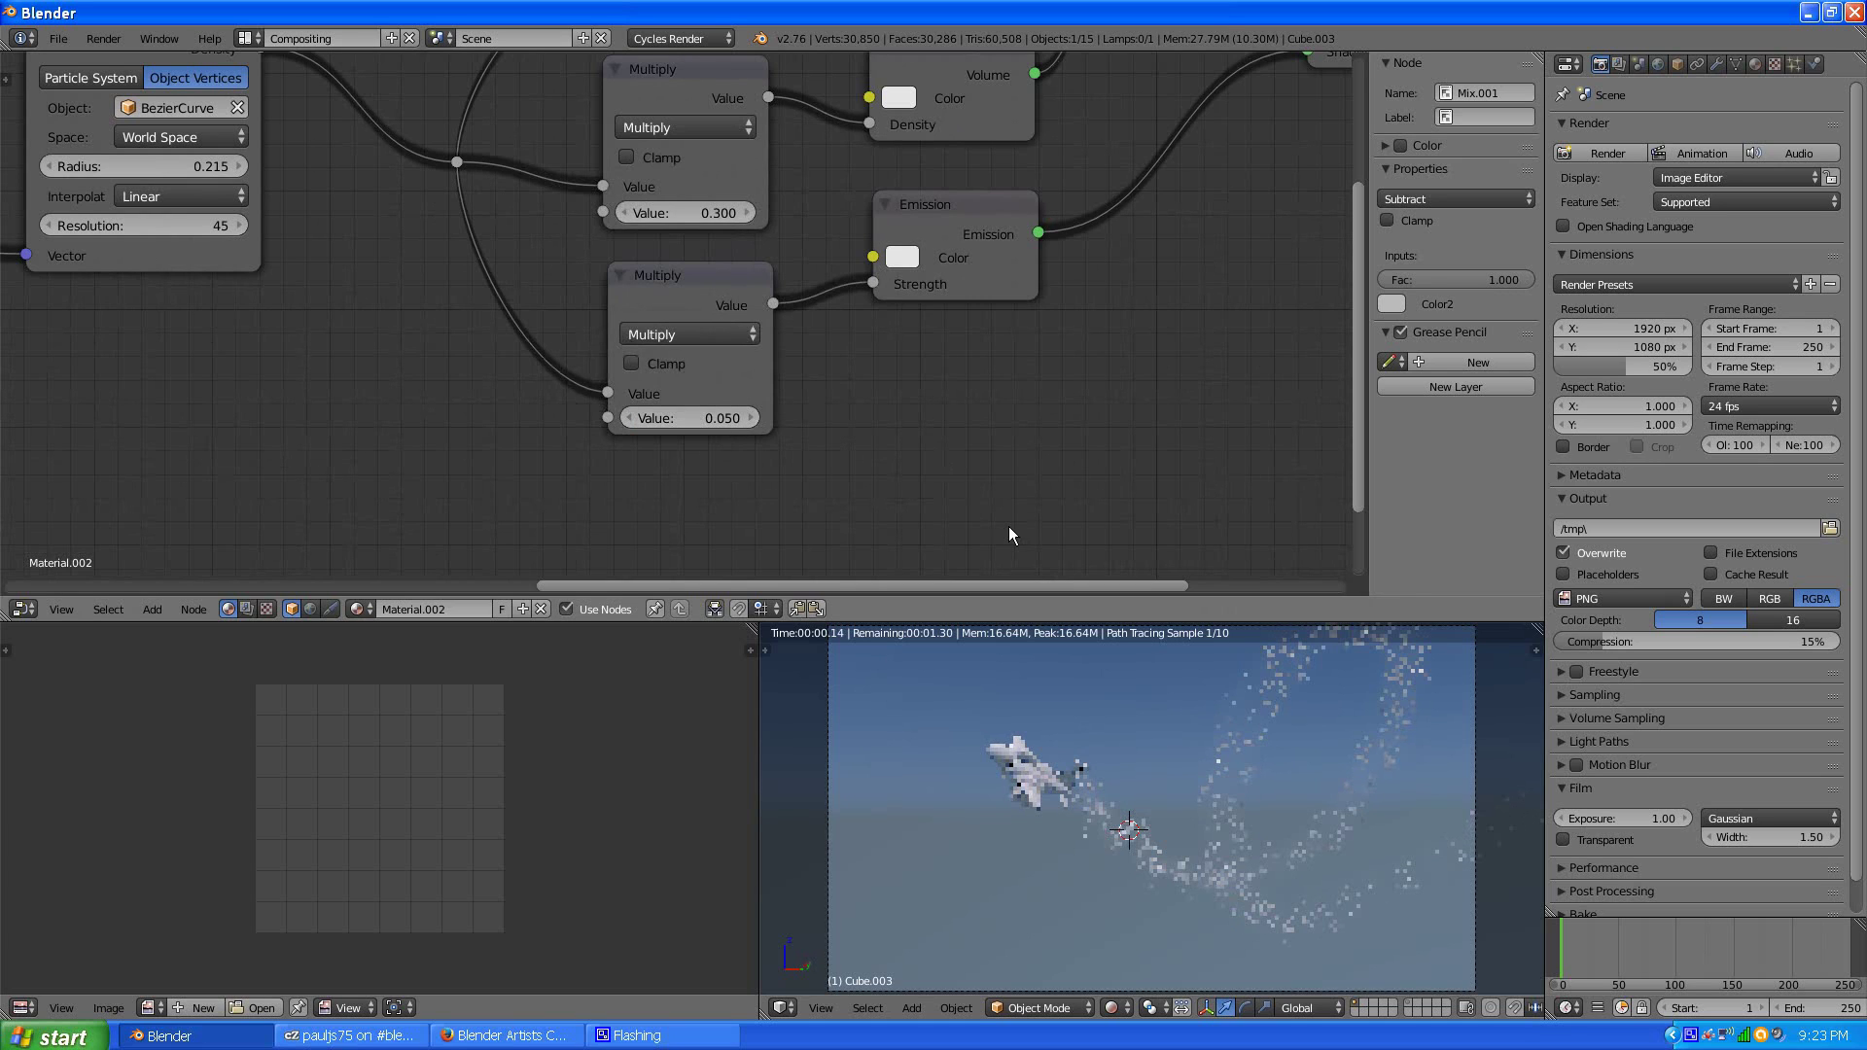
# - Rearrange the Point Density, Add, Texture Coordinate, Subtract and Noise Texture nodes more compactly, closer to the Multiply nodes
pyautogui.scroll(-1, 1008, 527)
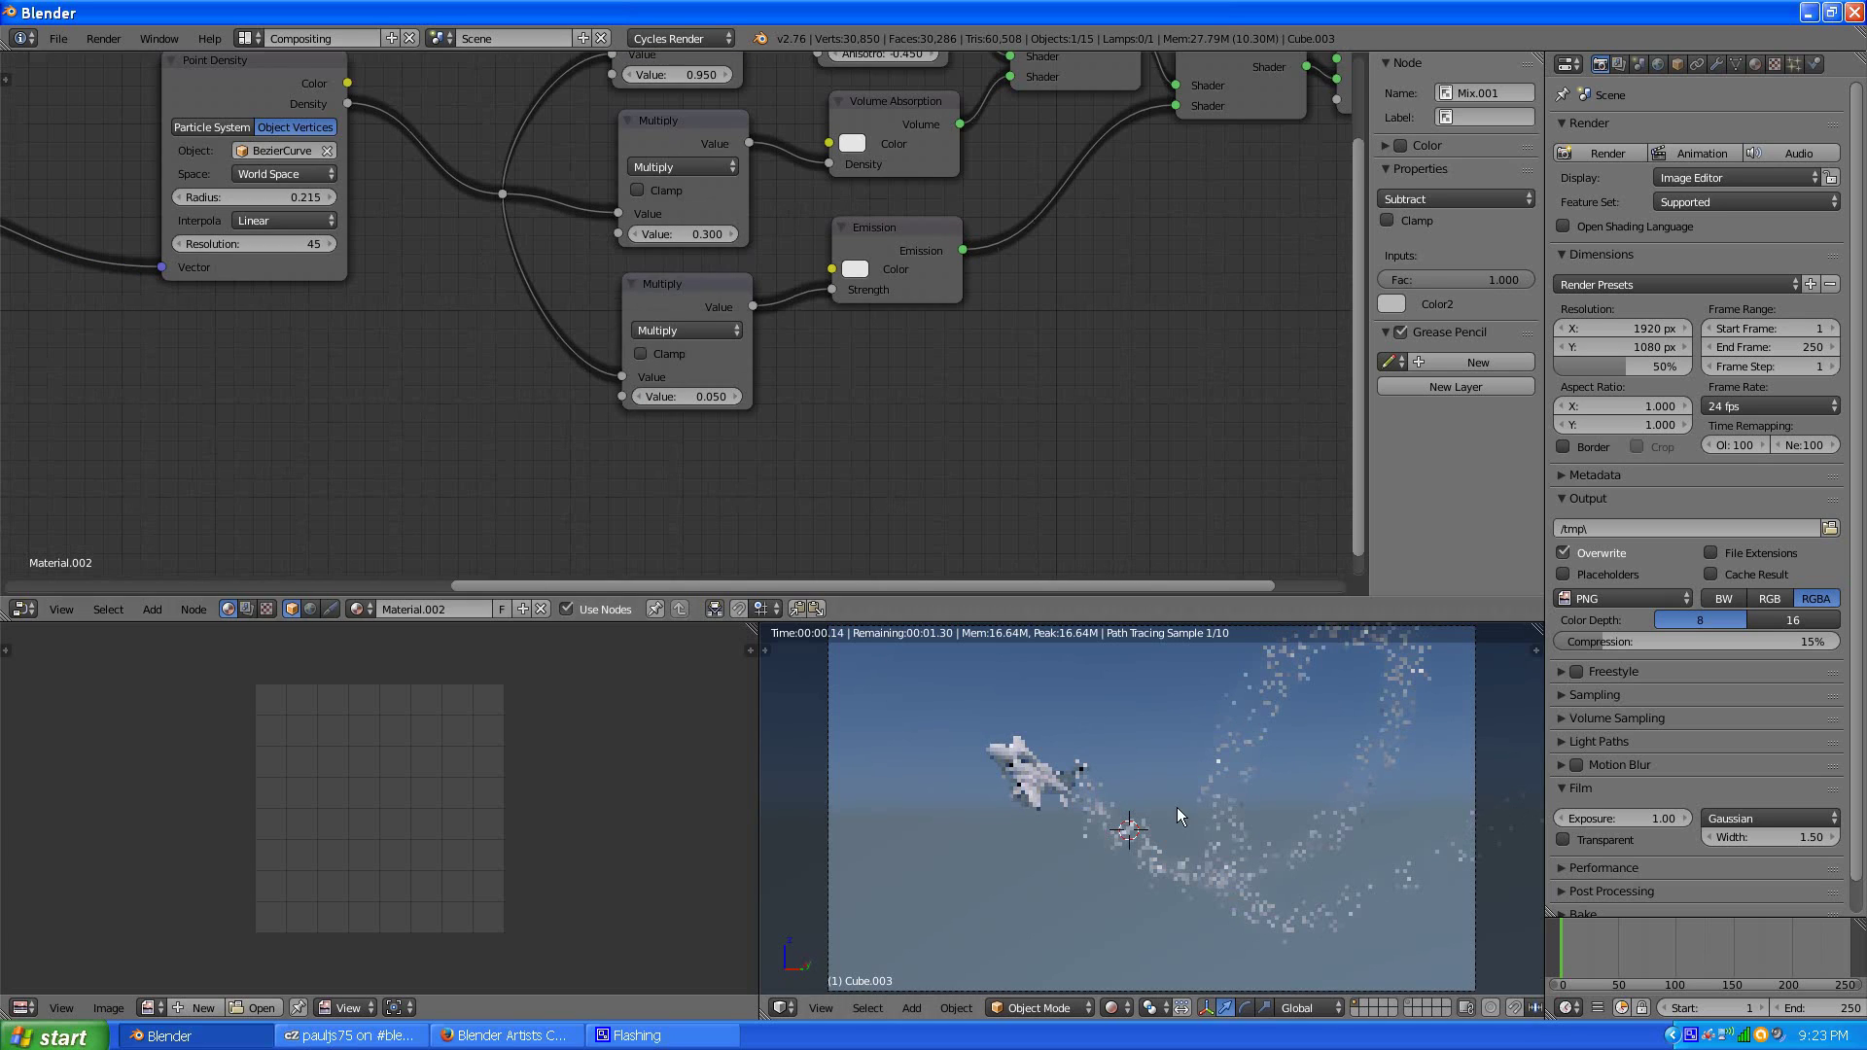
pyautogui.scroll(-1, 1250, 410)
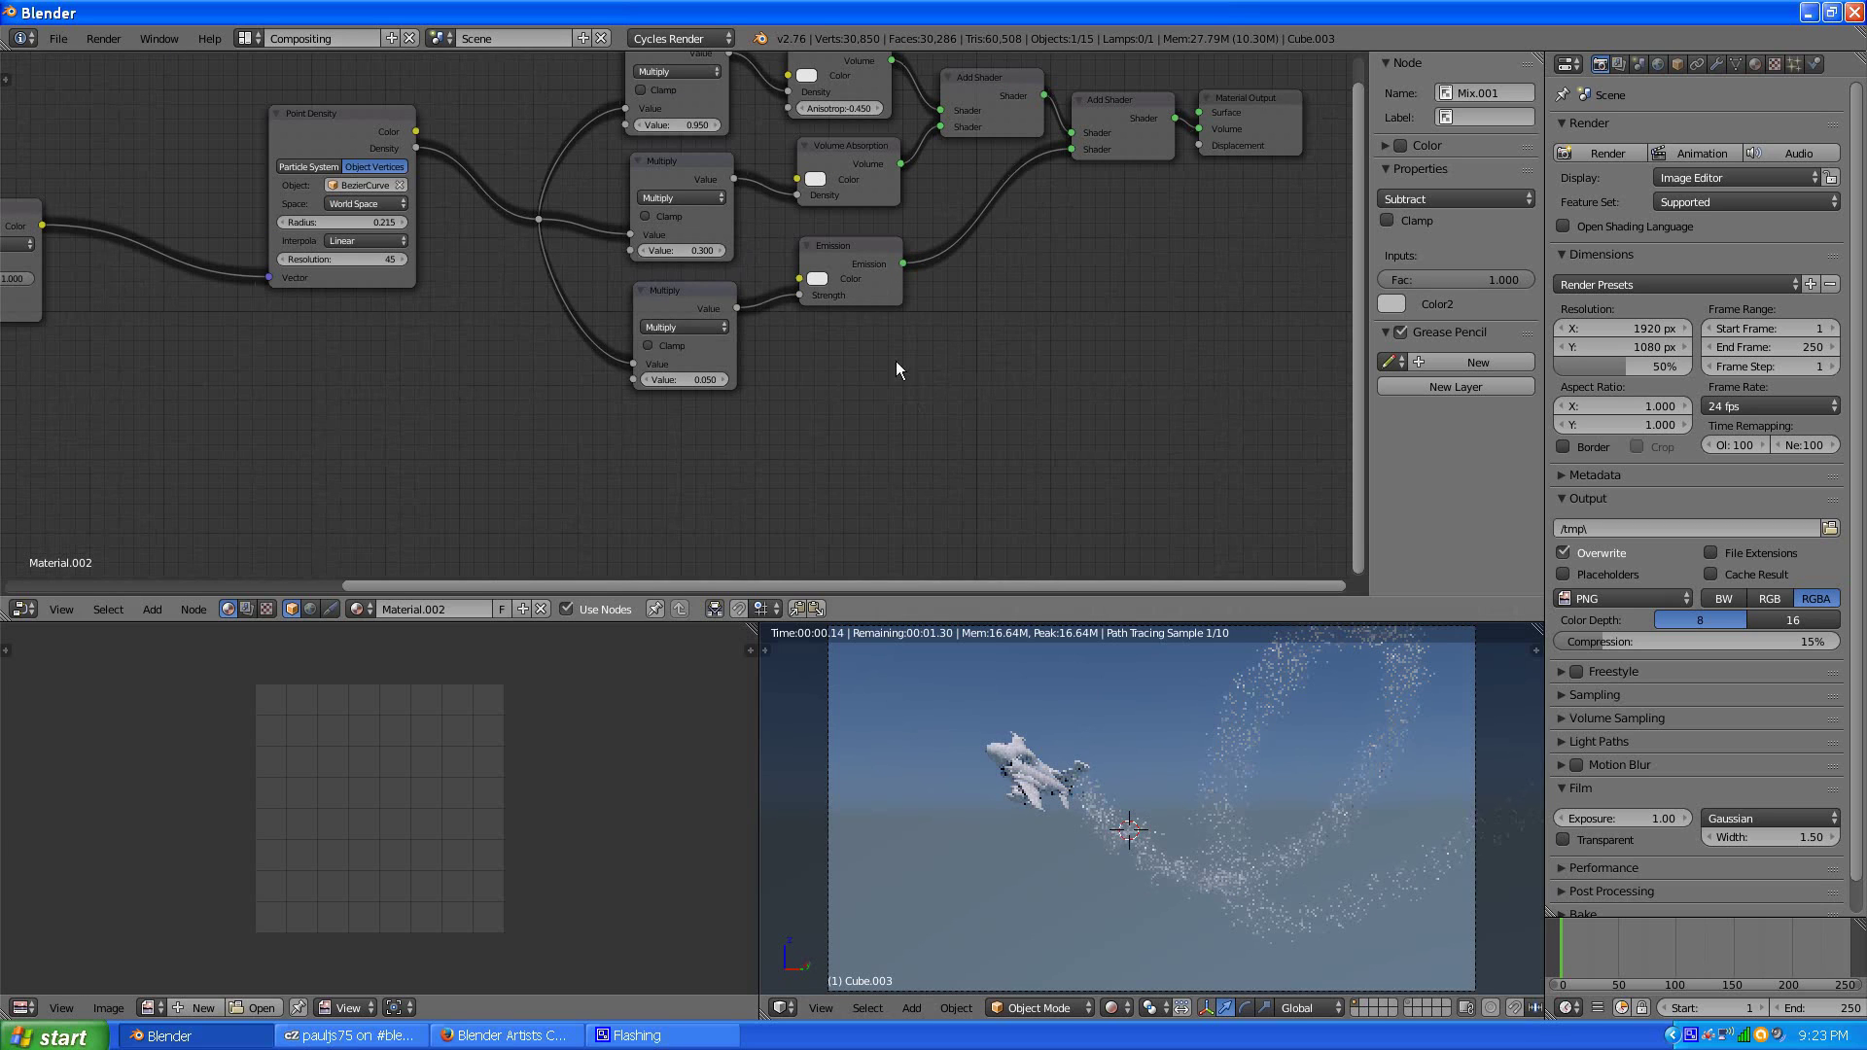
pyautogui.scroll(-1, 1011, 386)
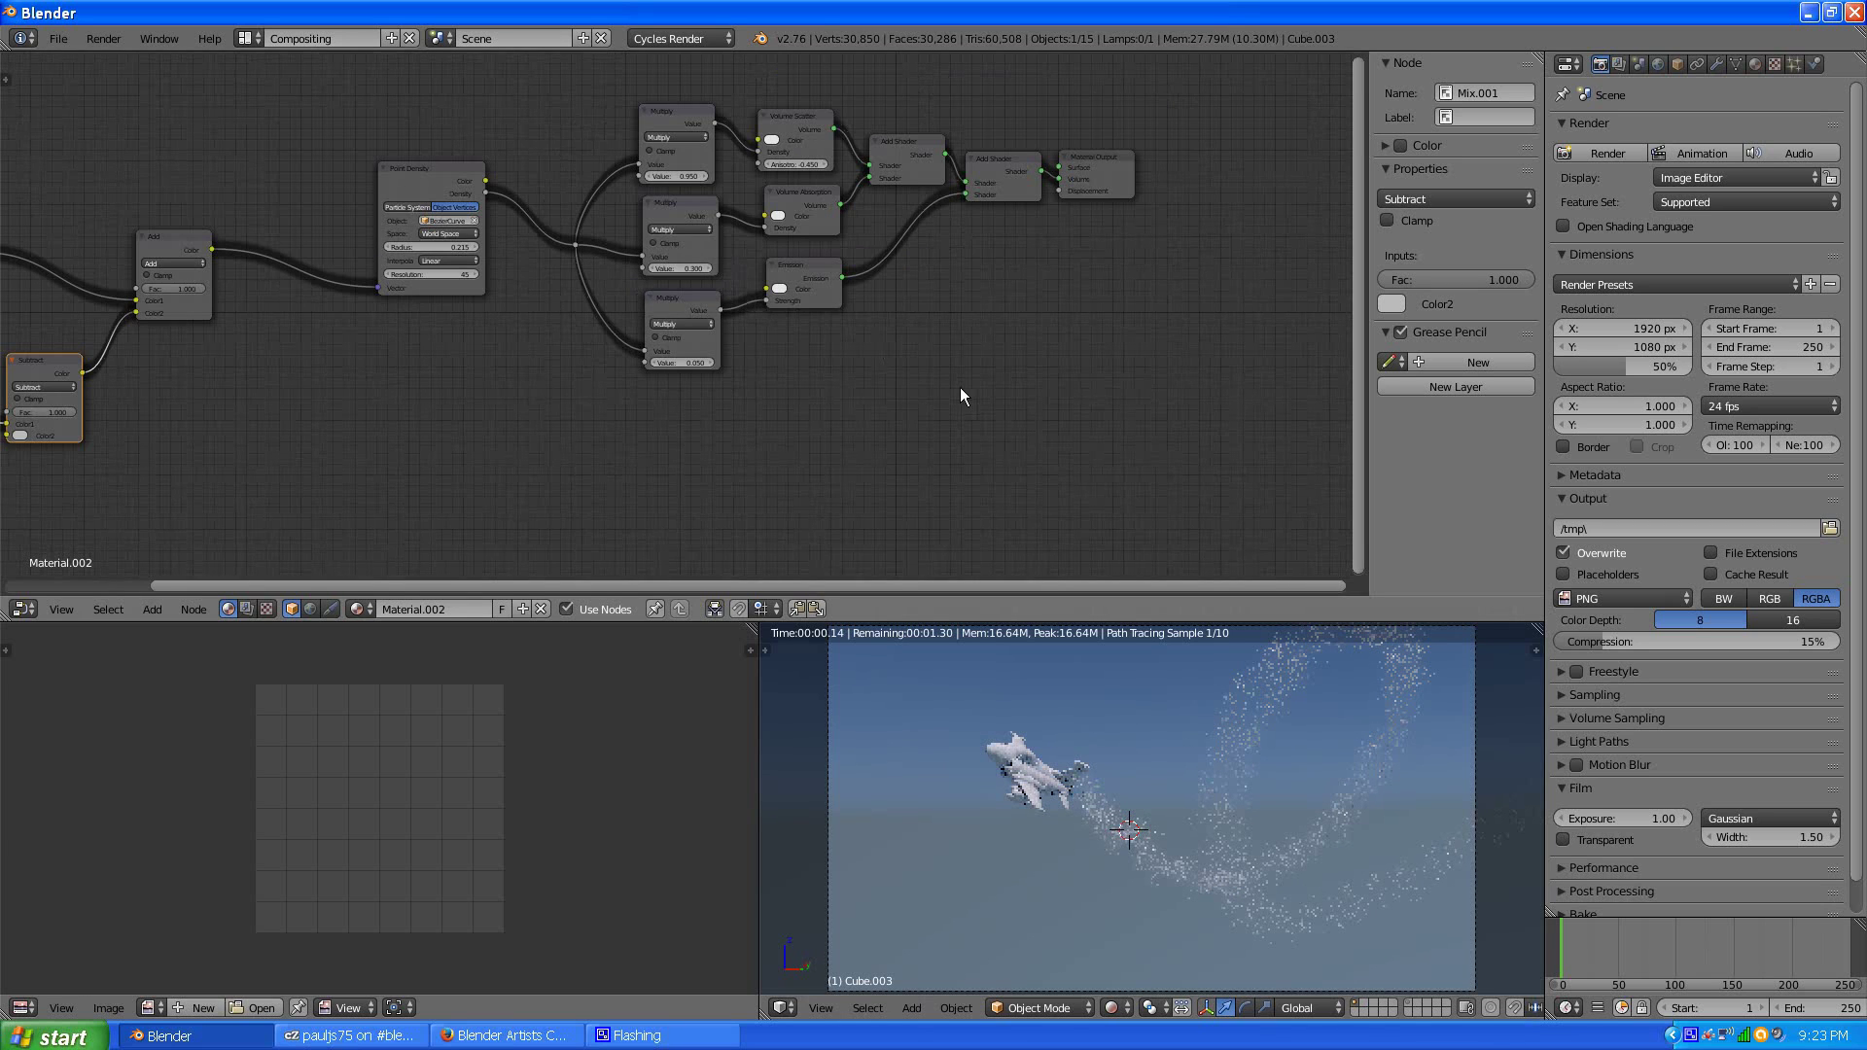
pyautogui.moveTo(895, 358); pyautogui.dragTo(1117, 405, button='middle')
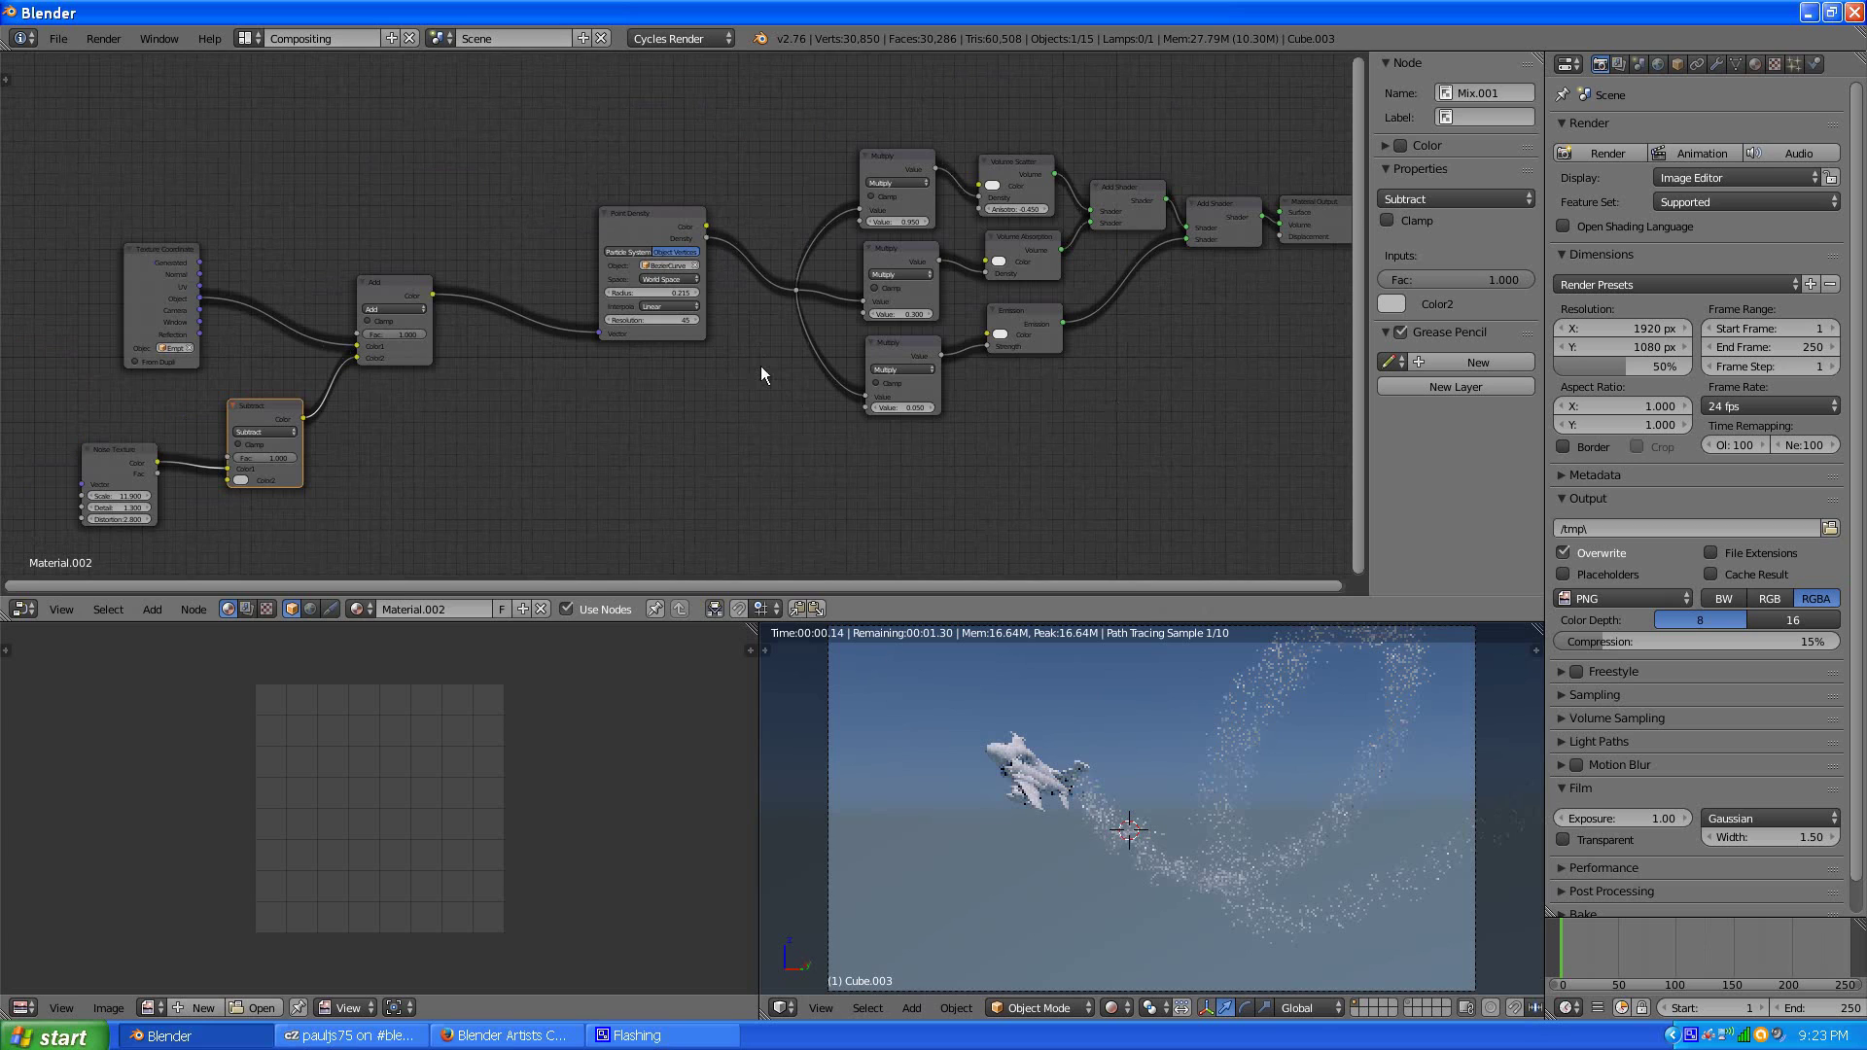
pyautogui.scroll(1, 609, 227)
pyautogui.moveTo(599, 183); pyautogui.dragTo(656, 251)
pyautogui.moveTo(298, 294); pyautogui.dragTo(495, 321)
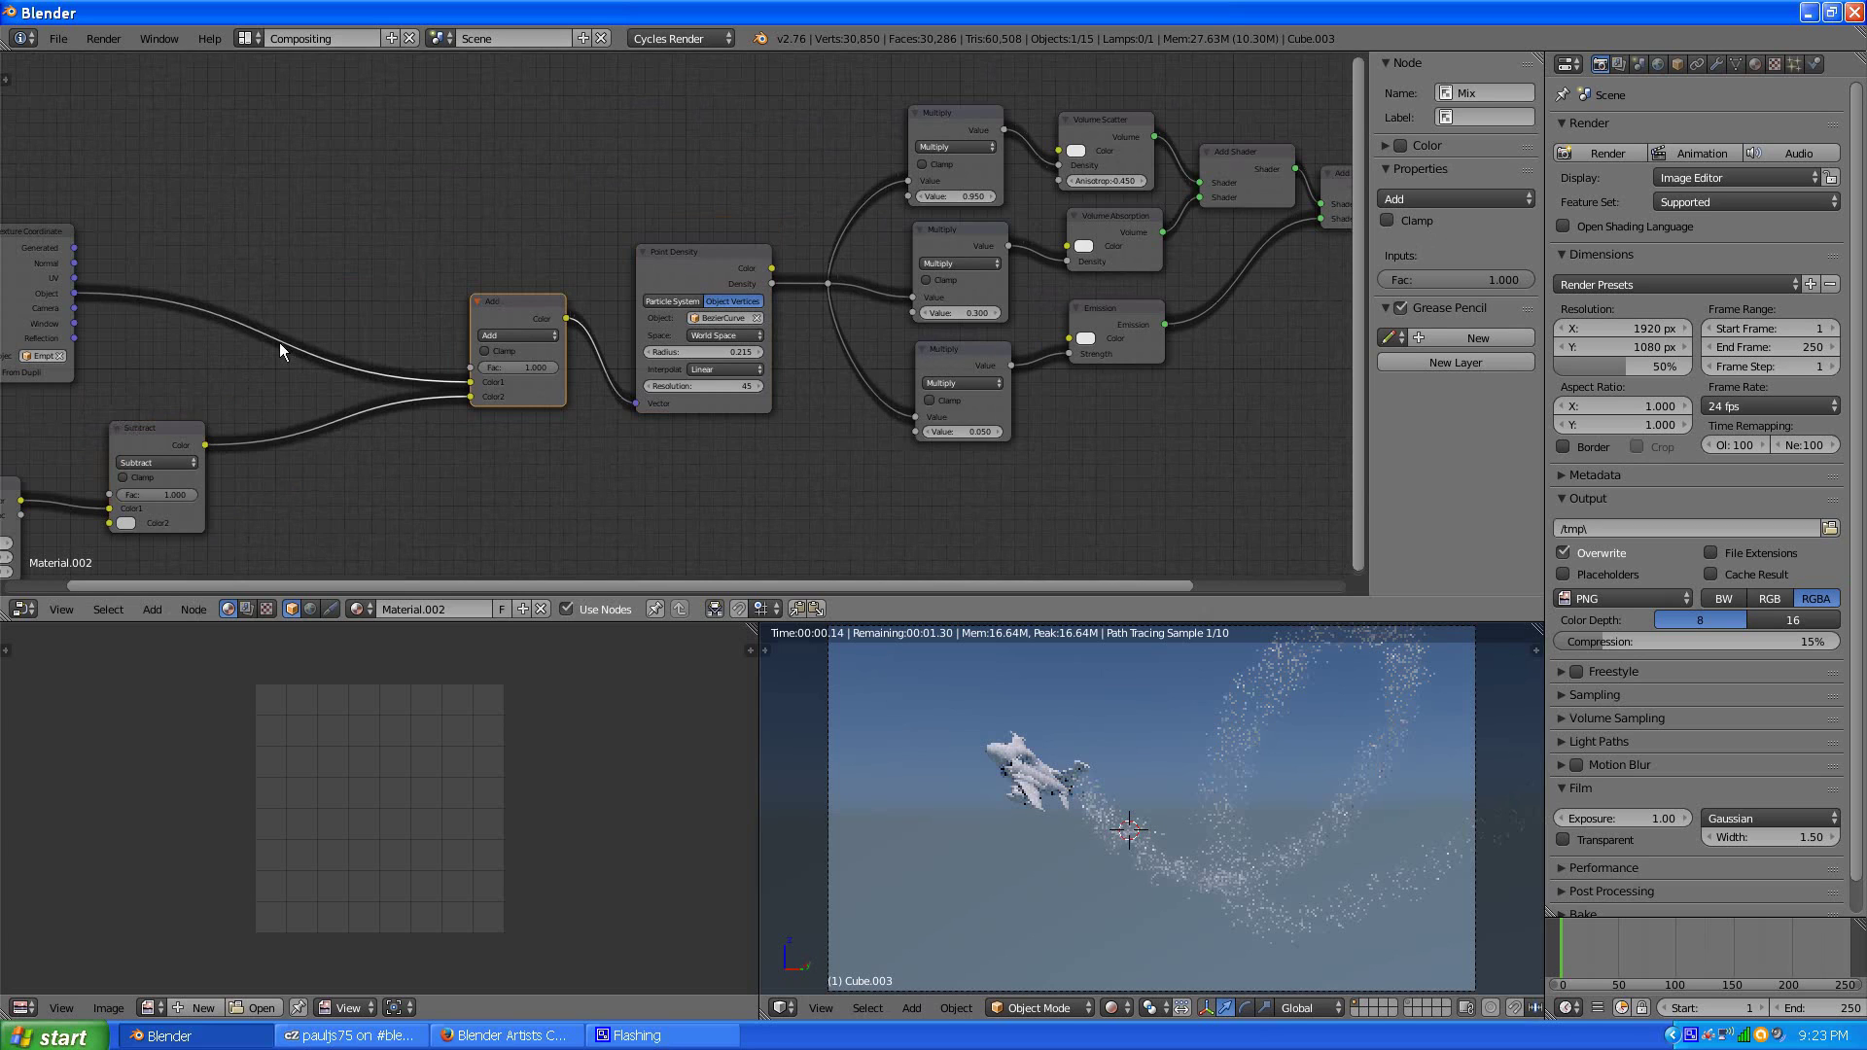
pyautogui.scroll(-1, 278, 348)
pyautogui.moveTo(155, 272); pyautogui.dragTo(407, 233)
pyautogui.moveTo(257, 408); pyautogui.dragTo(395, 385)
pyautogui.moveTo(115, 453); pyautogui.dragTo(280, 393)
# - Set the Noise Texture's Distortion to 2.600 and Detail to 1.500
pyautogui.scroll(2, 253, 438)
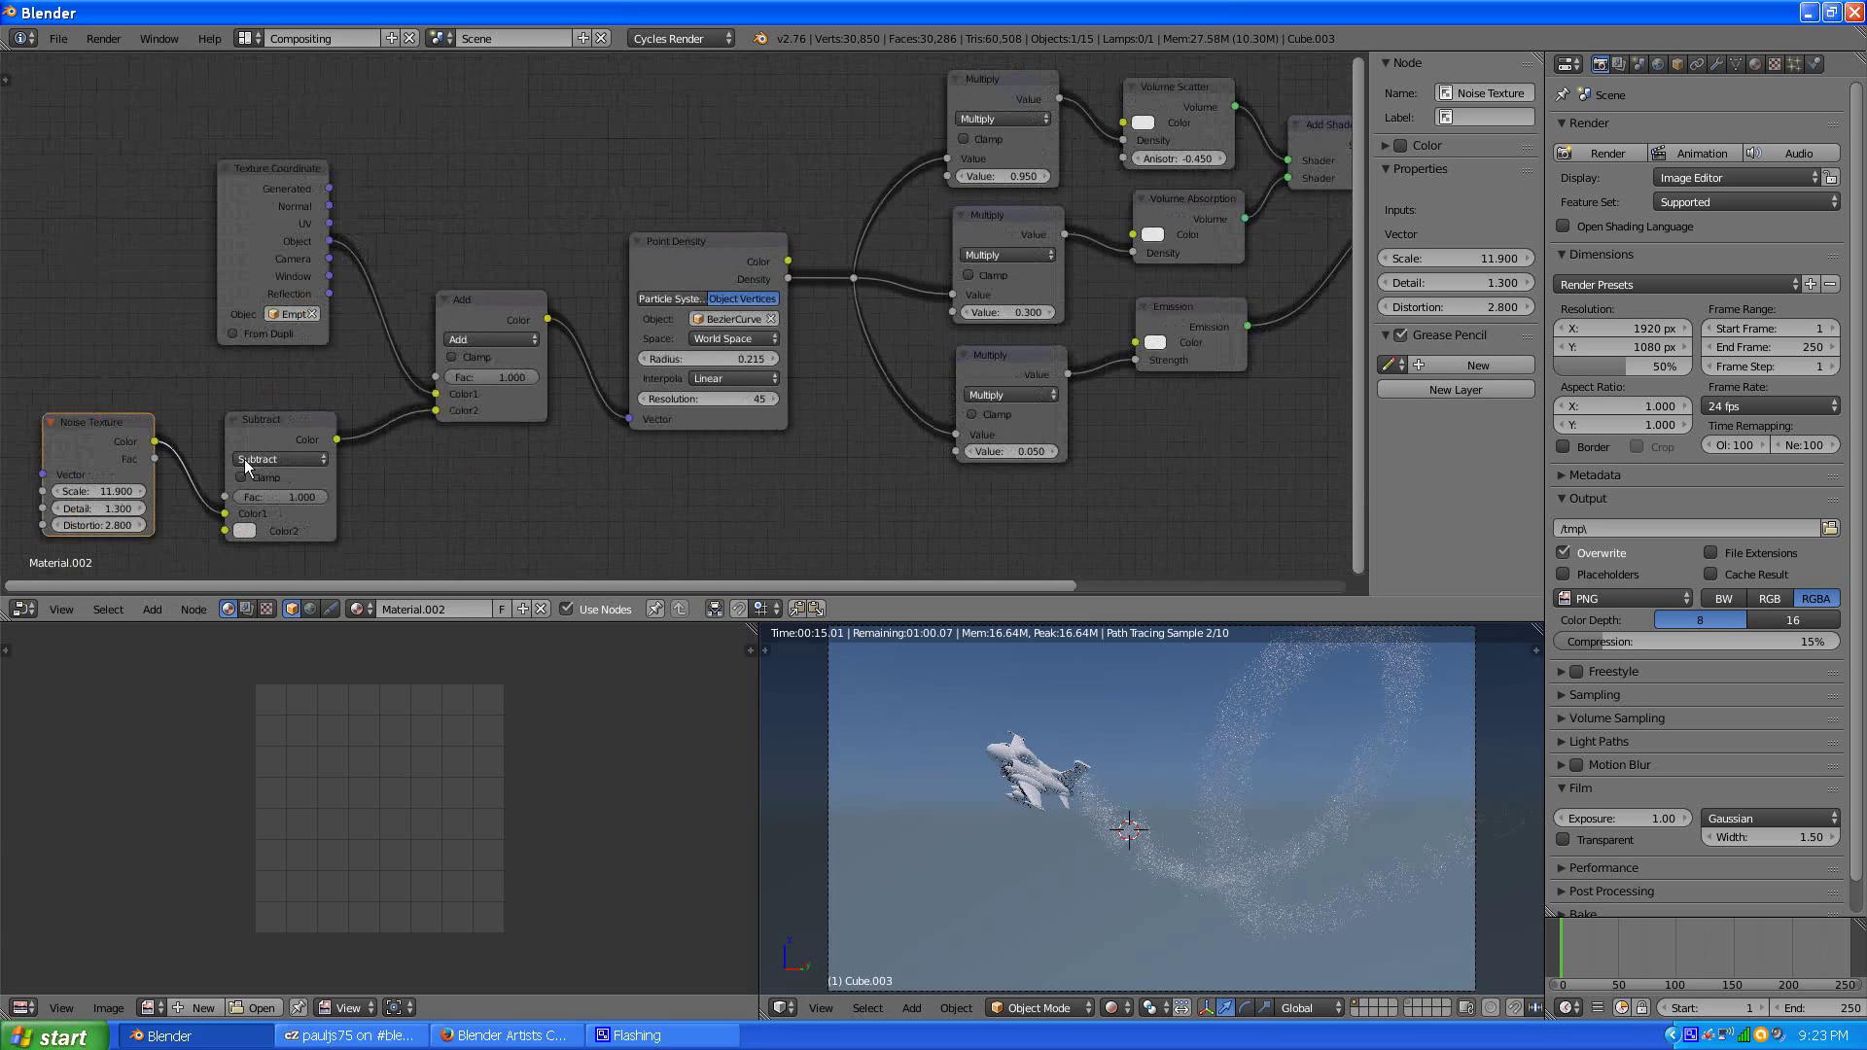
pyautogui.moveTo(243, 459); pyautogui.dragTo(558, 221, button='middle')
pyautogui.keyDown('ctrl'); pyautogui.moveTo(726, 256); pyautogui.dragTo(565, 386, button='middle'); pyautogui.keyUp('ctrl')
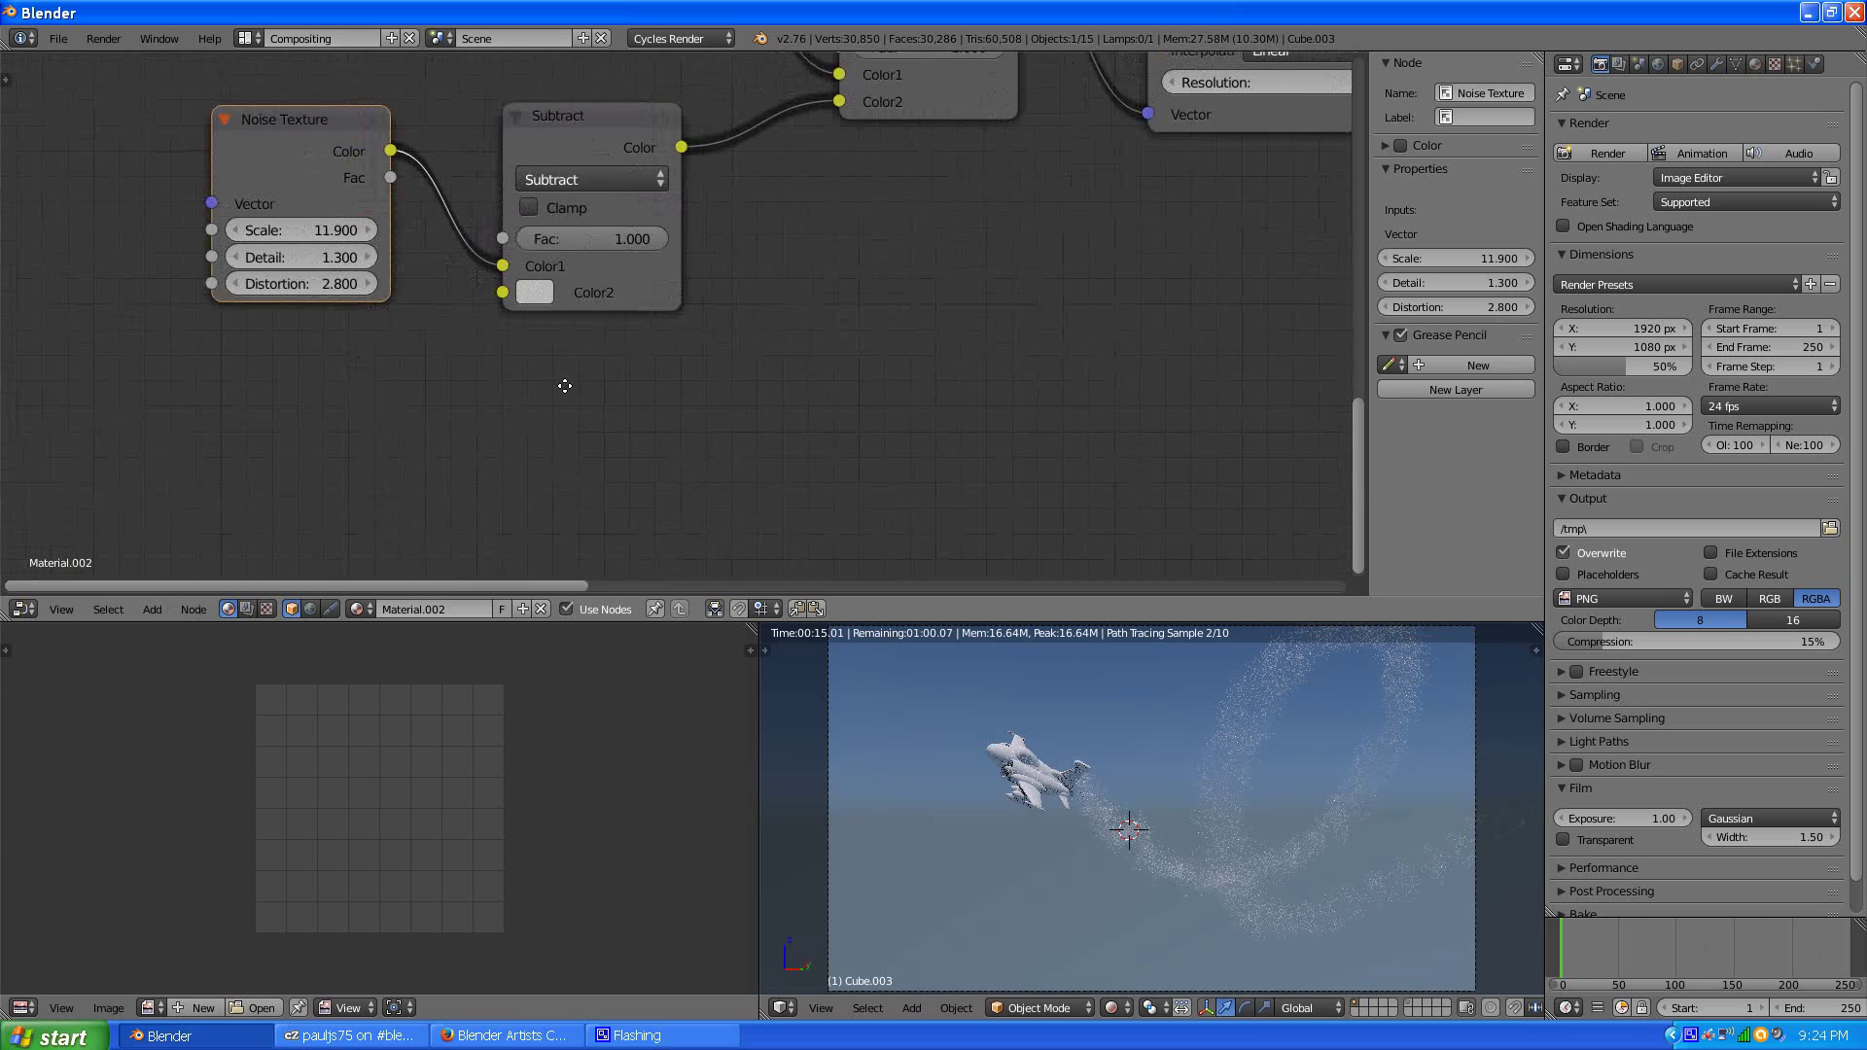
pyautogui.moveTo(339, 369); pyautogui.dragTo(266, 416, button='middle')
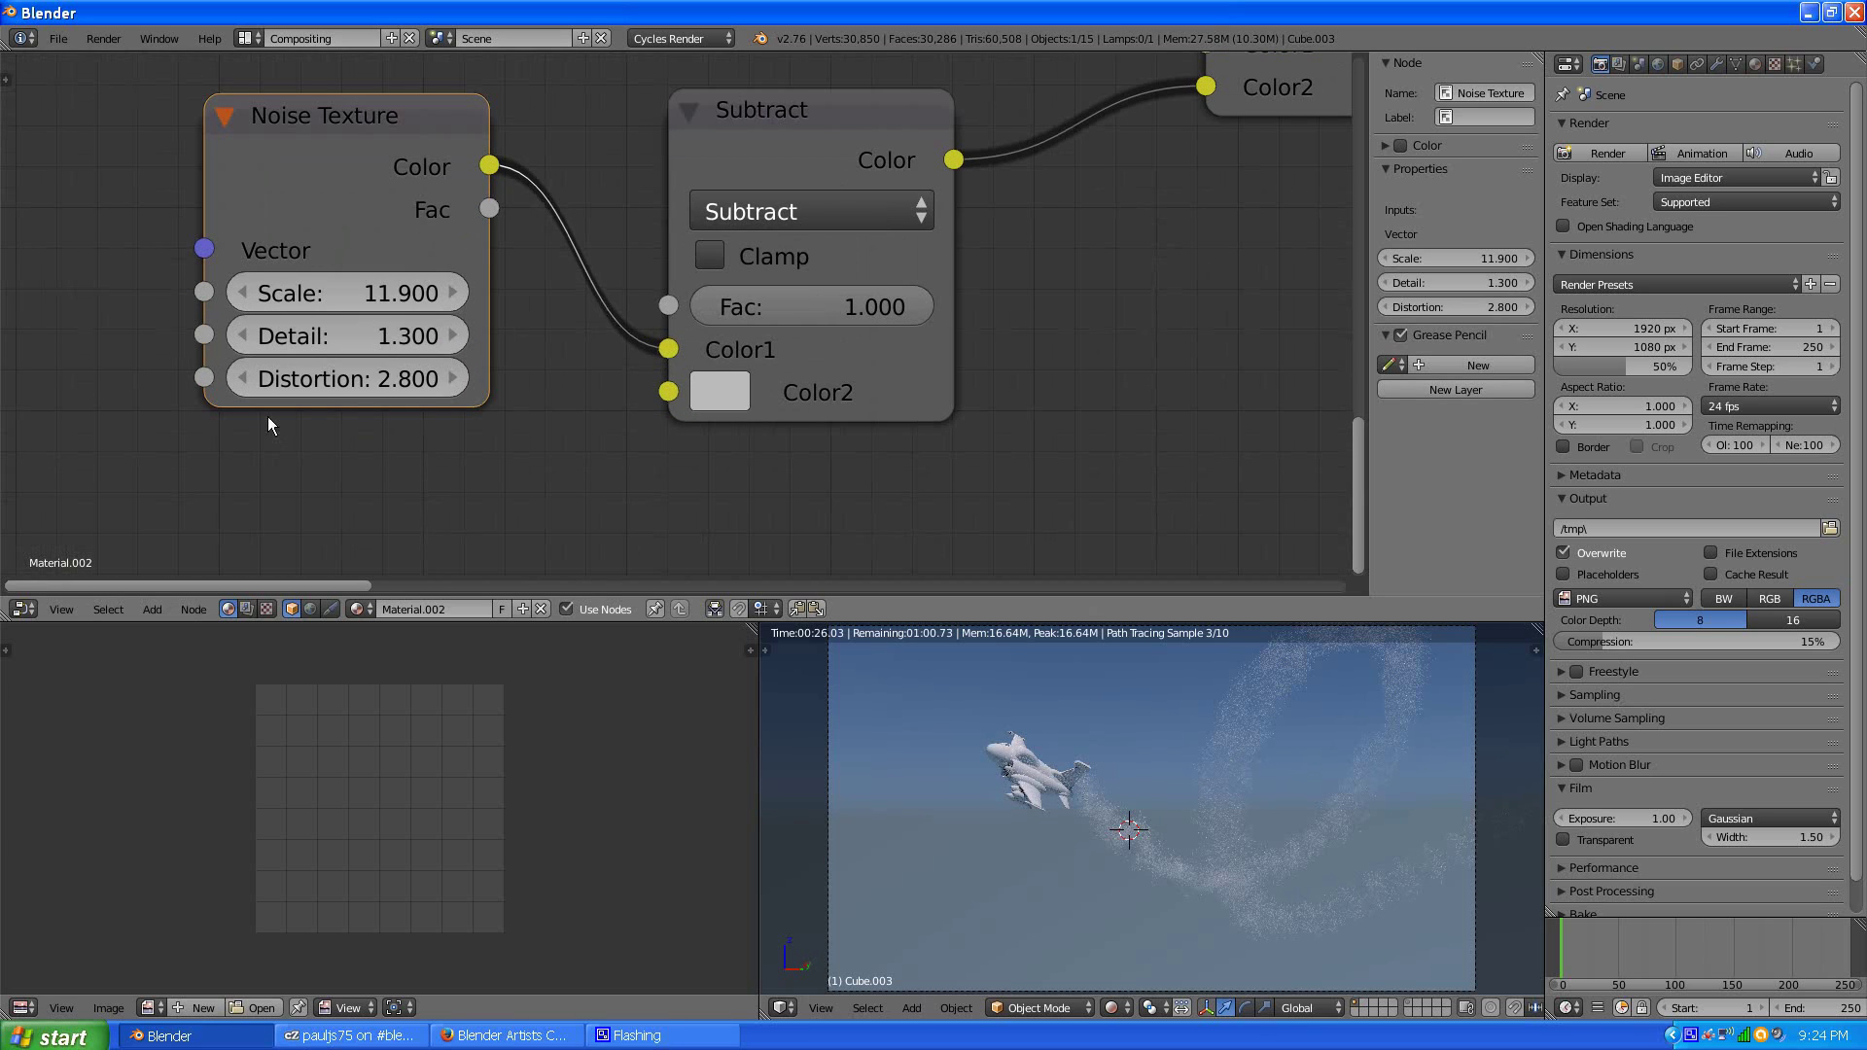
pyautogui.click(241, 378)
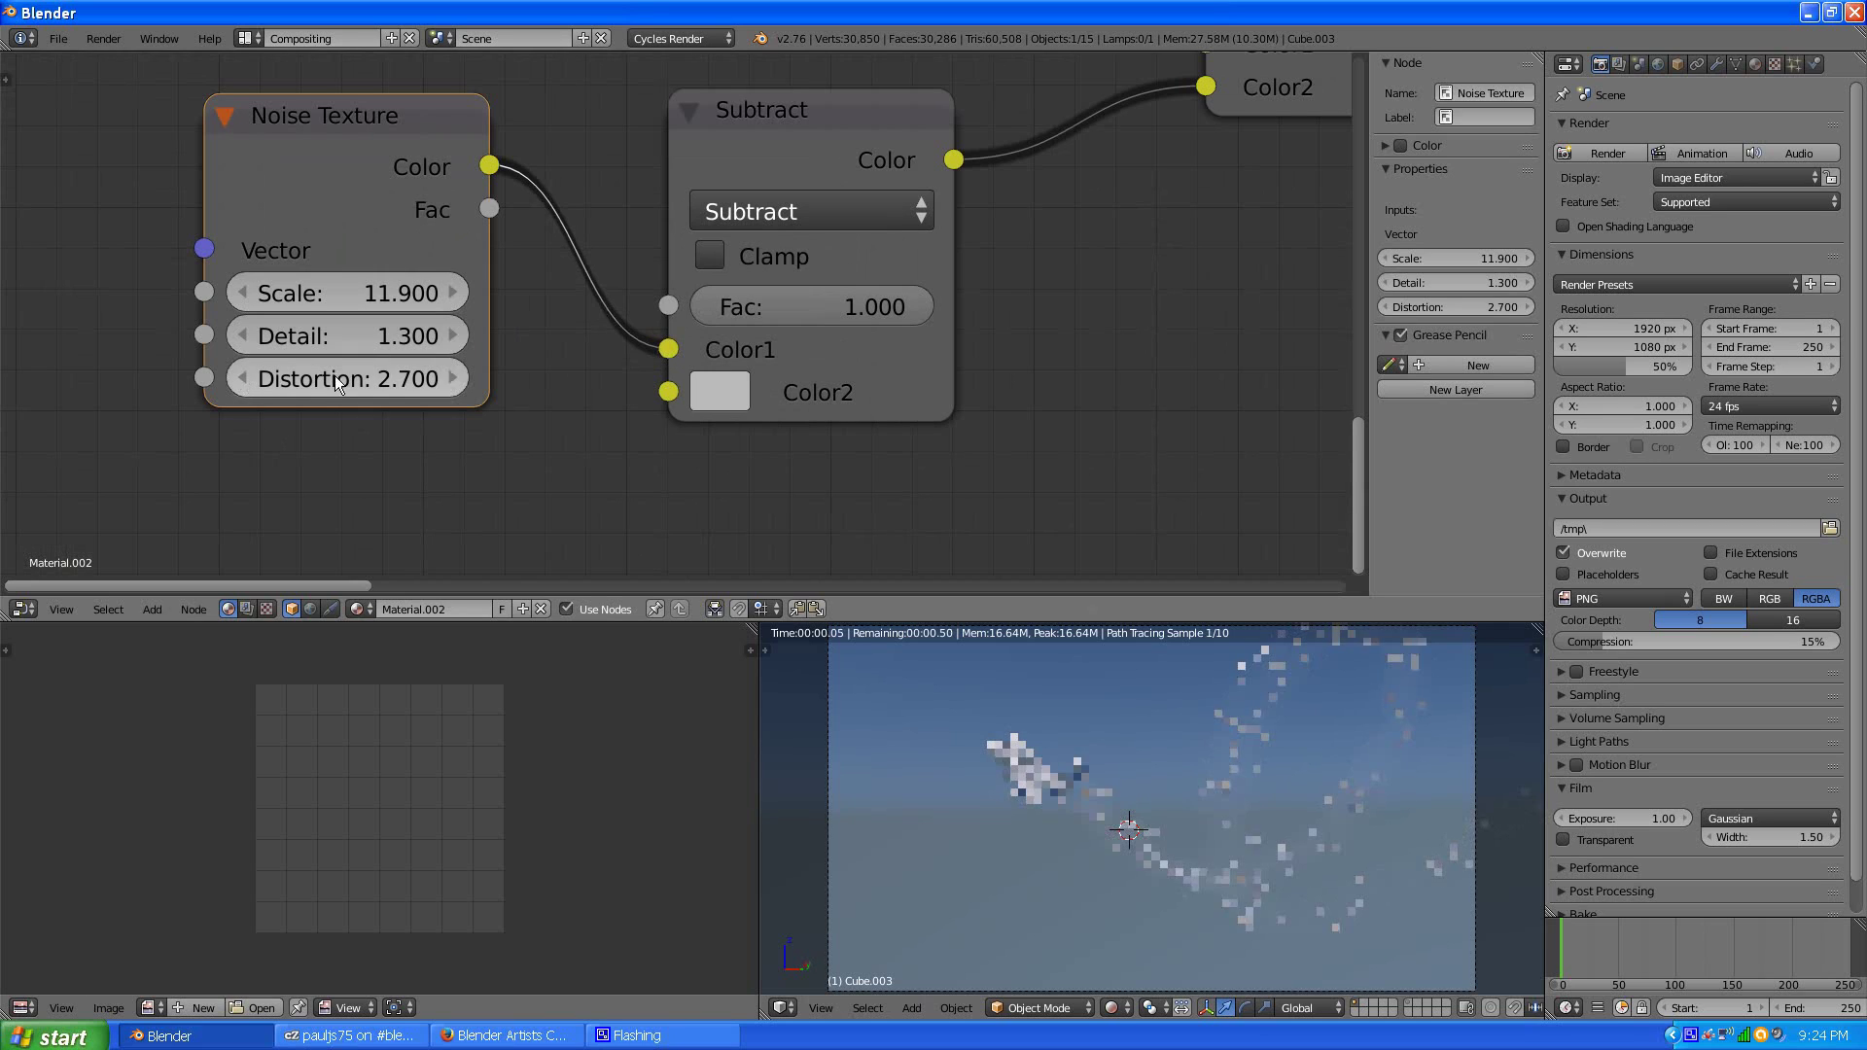
pyautogui.click(241, 378)
pyautogui.click(453, 336)
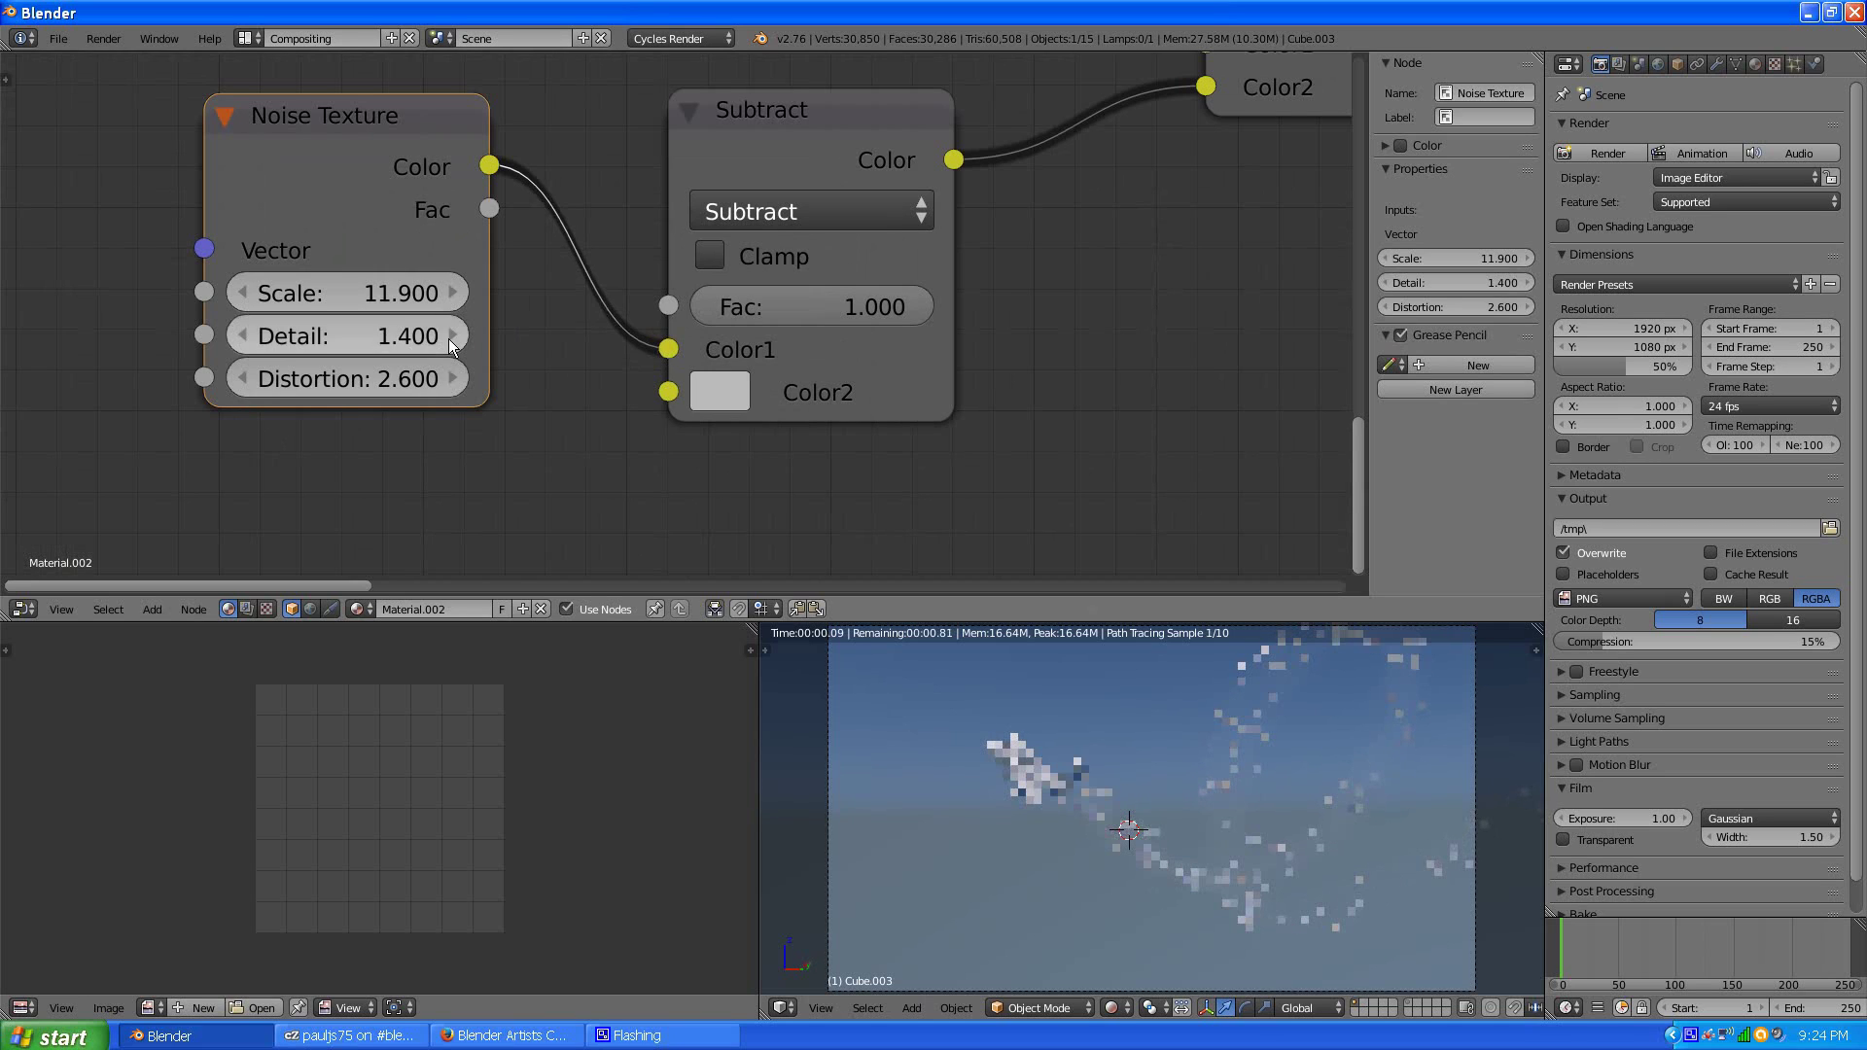
pyautogui.click(453, 336)
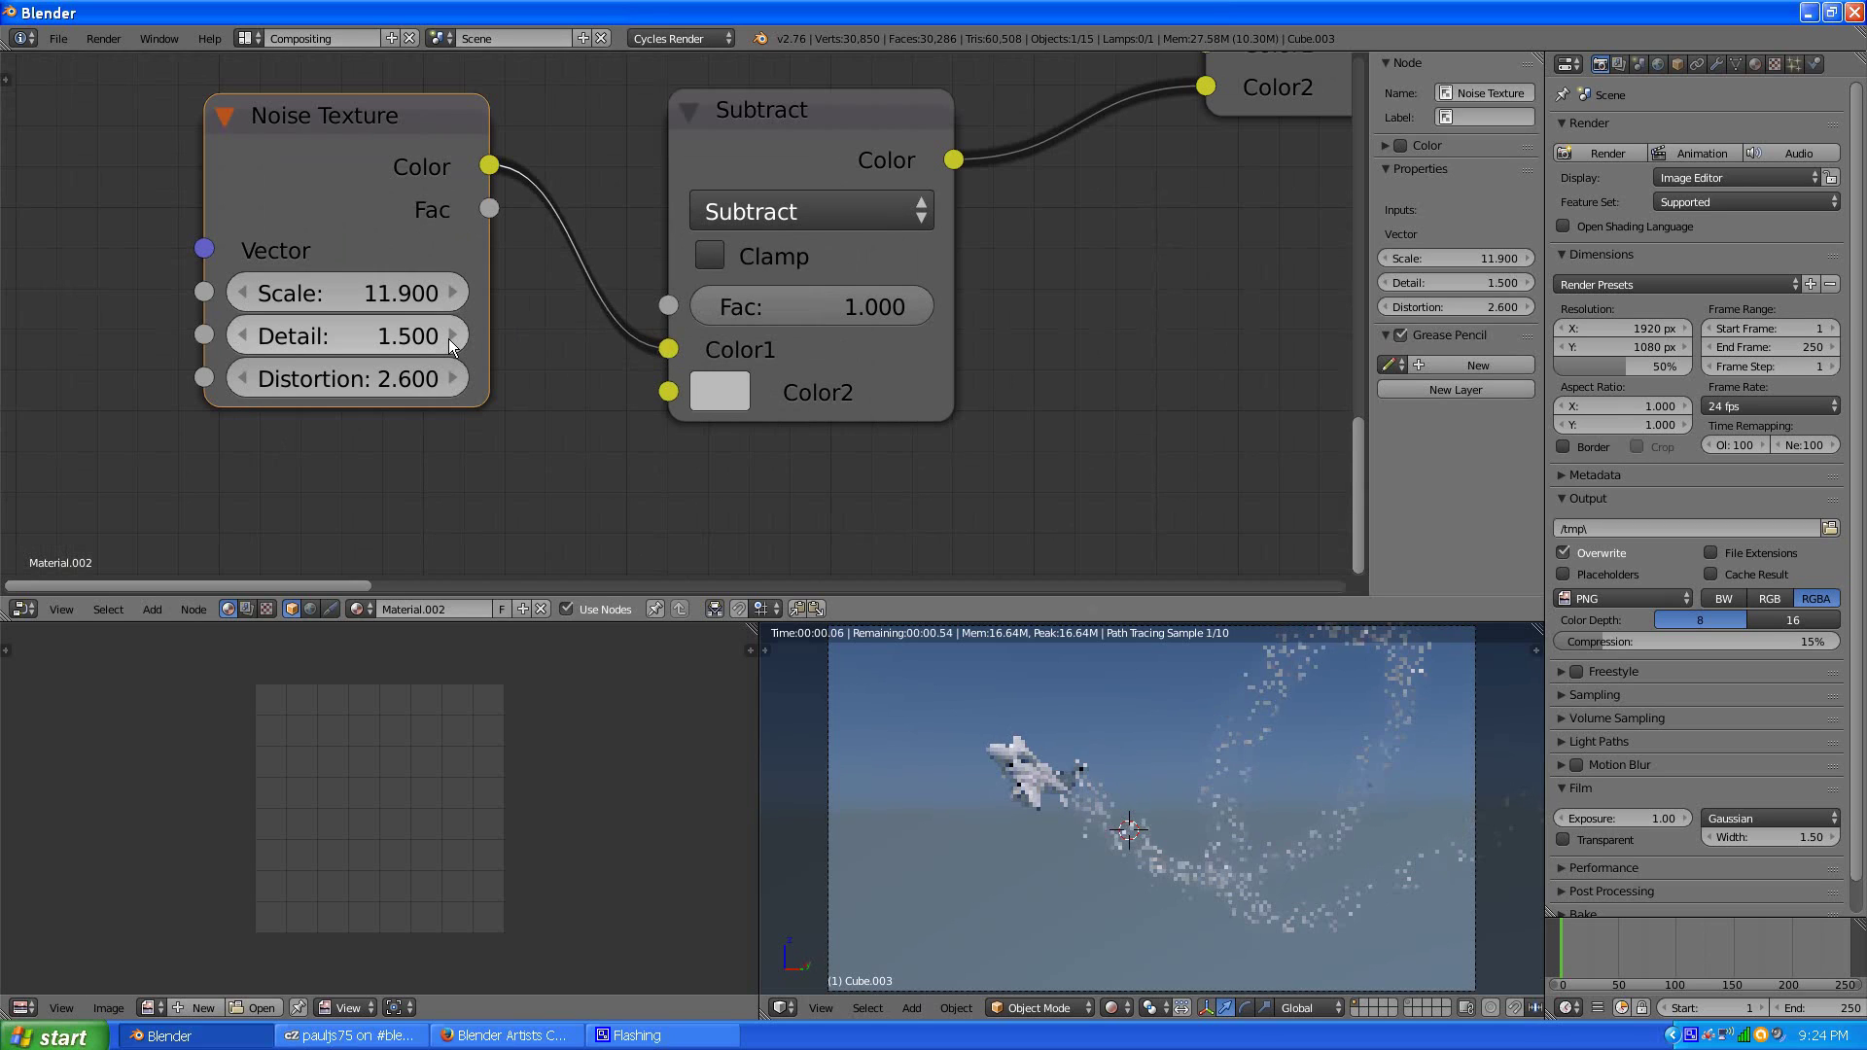
pyautogui.moveTo(418, 290); pyautogui.dragTo(418, 290)
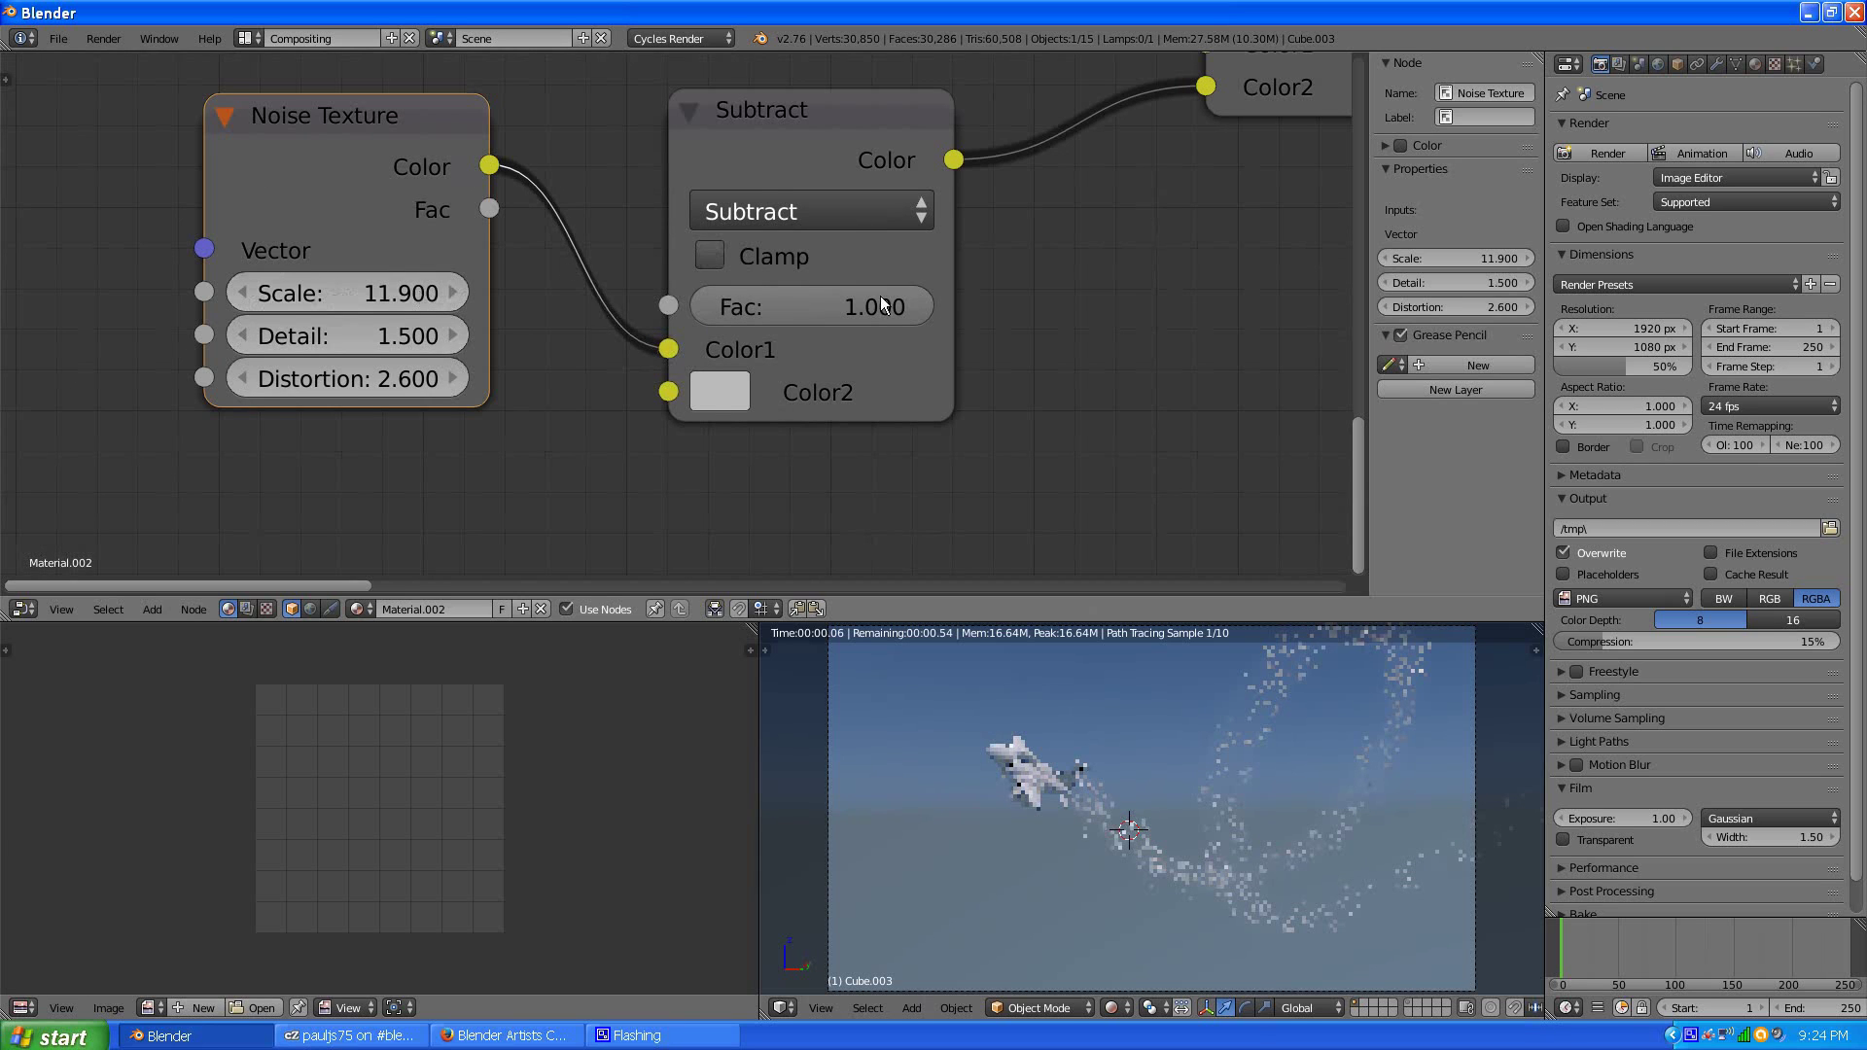
# - Review the smoke material's whole node network from the Texture Coordinate and Noise Texture nodes through to Material Output, along with the rendered preview
pyautogui.scroll(-3, 1192, 347)
pyautogui.scroll(2, 1054, 404)
pyautogui.moveTo(1054, 404); pyautogui.dragTo(957, 396, button='middle')
pyautogui.scroll(-4, 1130, 370)
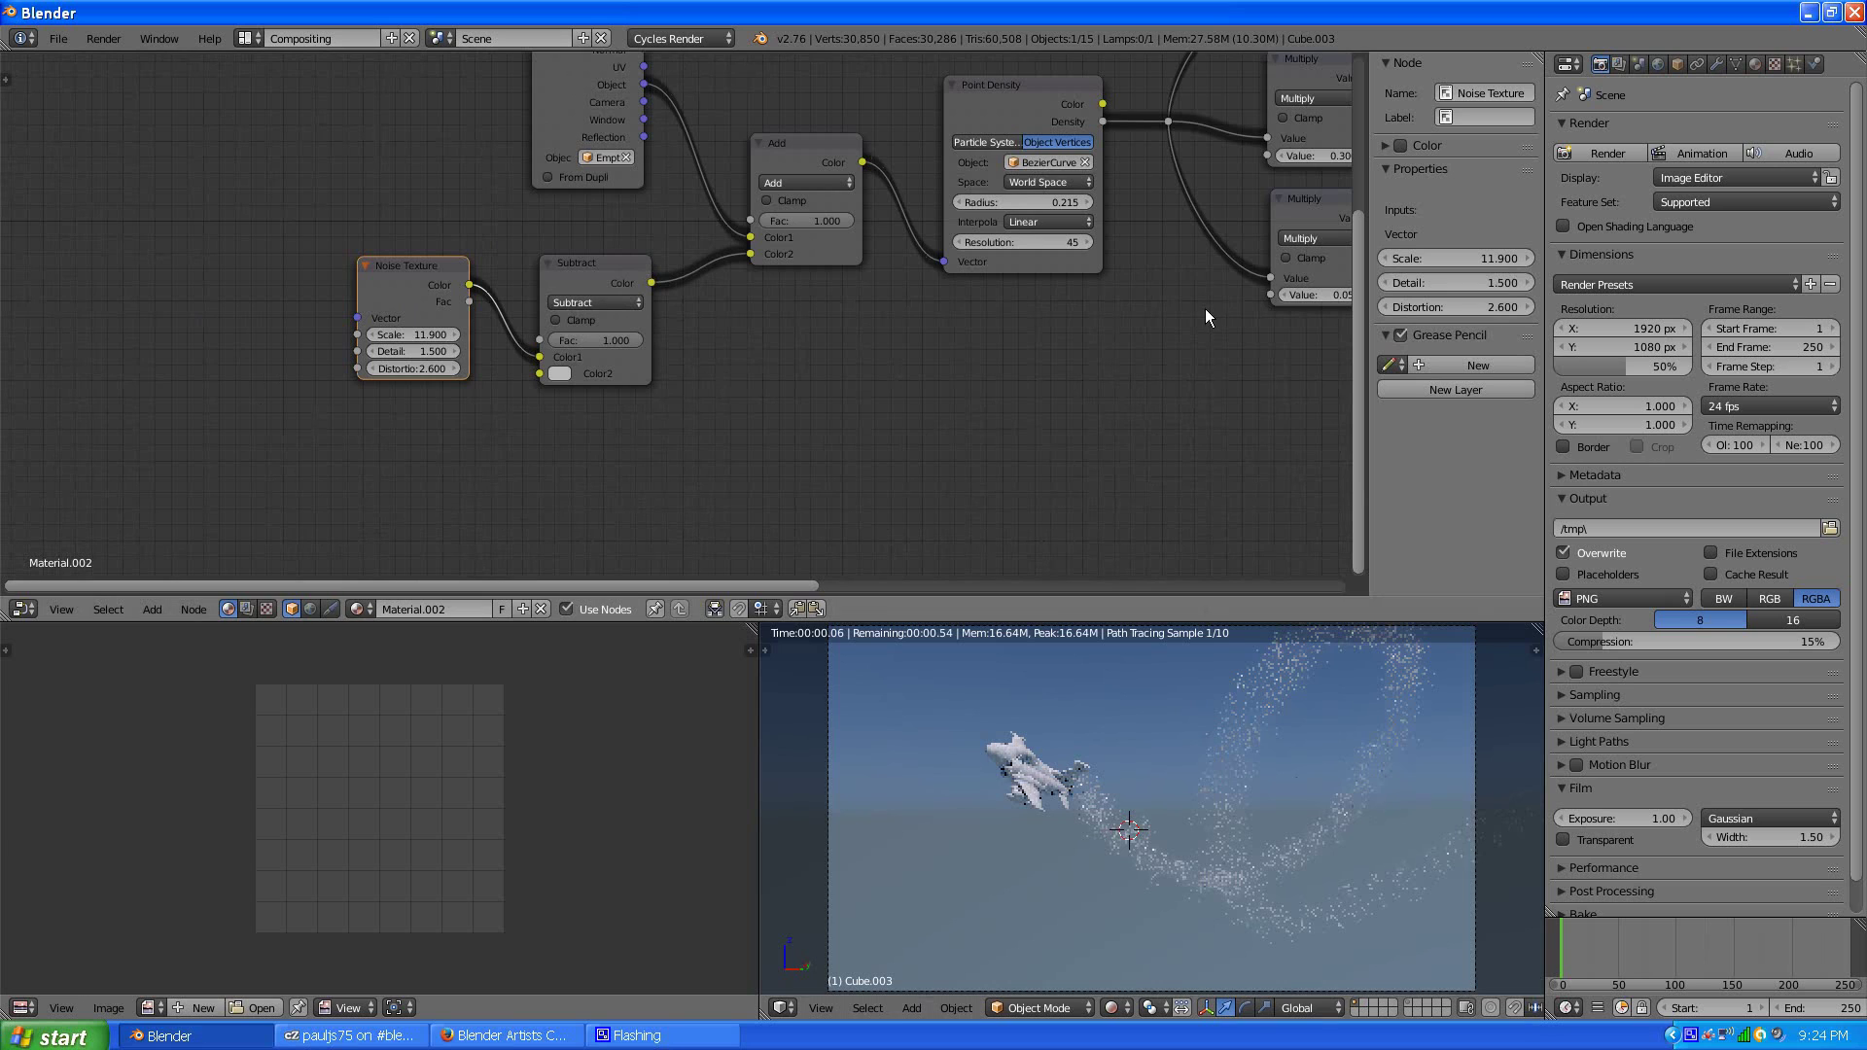
pyautogui.moveTo(1204, 308); pyautogui.dragTo(911, 406, button='middle')
pyautogui.scroll(-1, 885, 424)
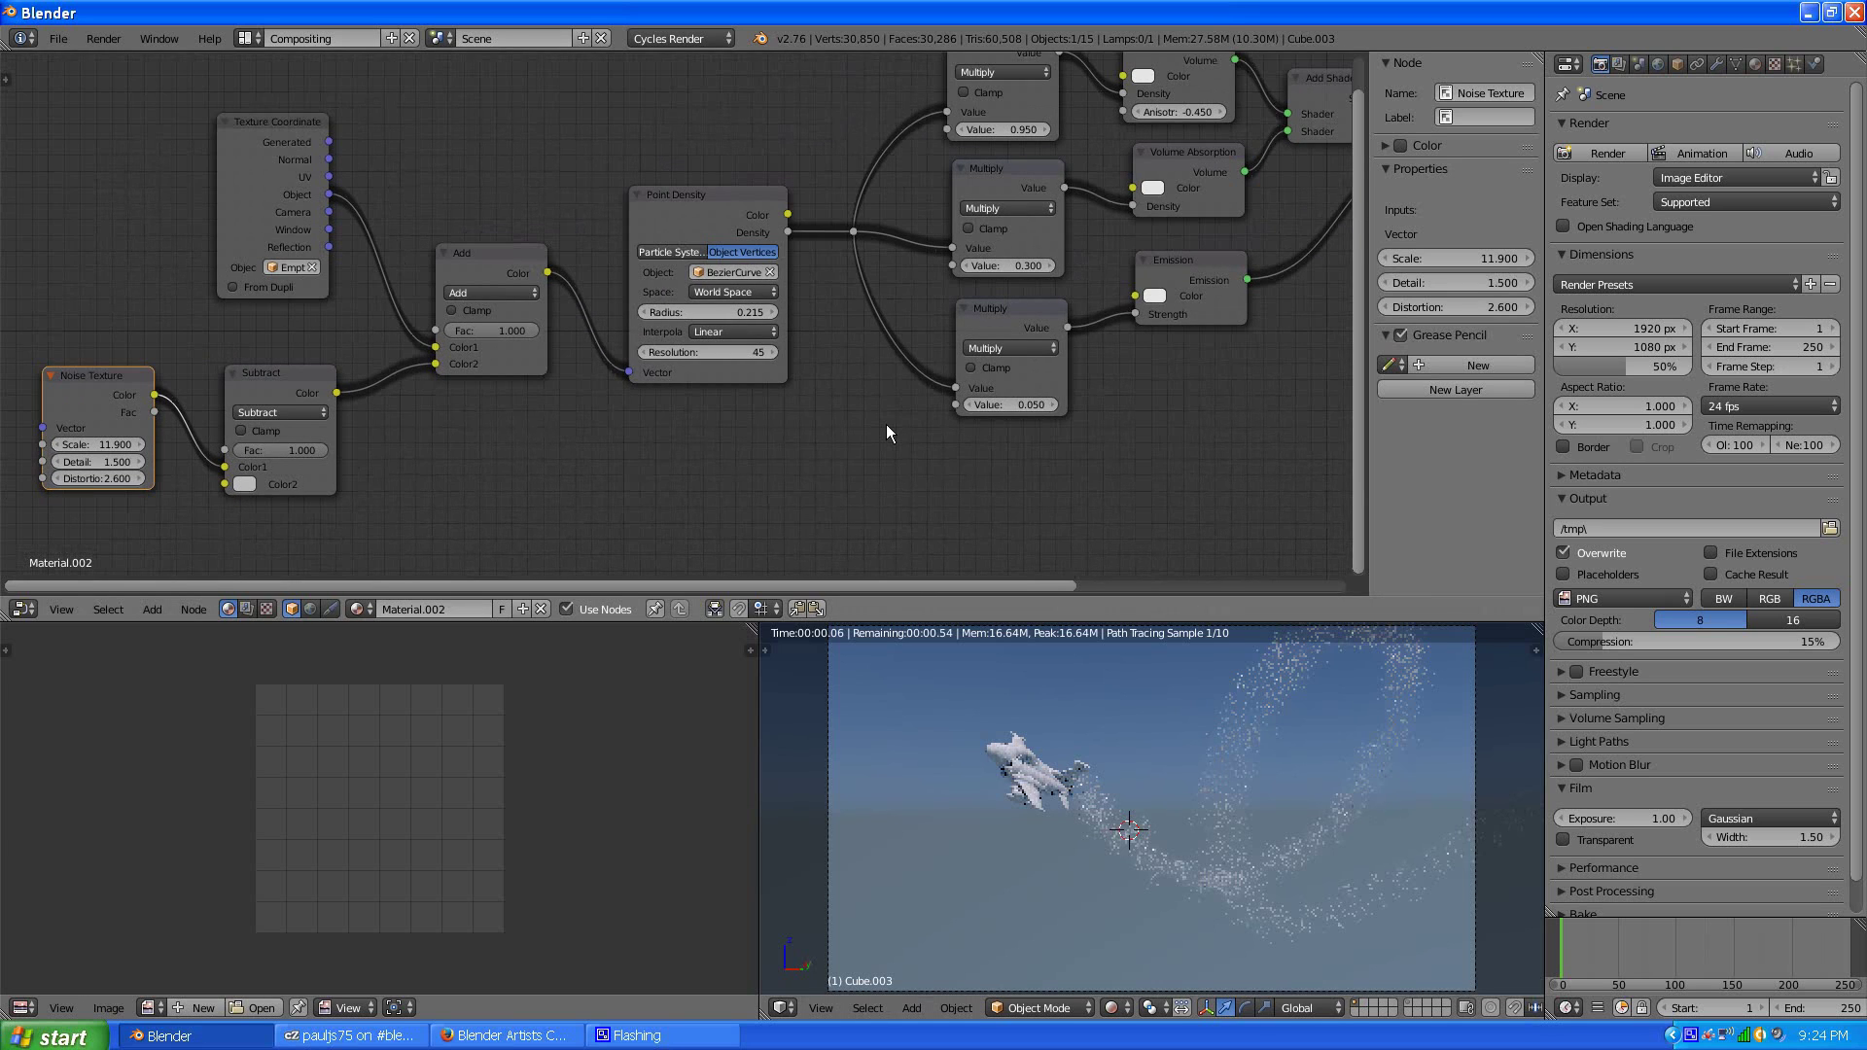
pyautogui.scroll(-1, 885, 424)
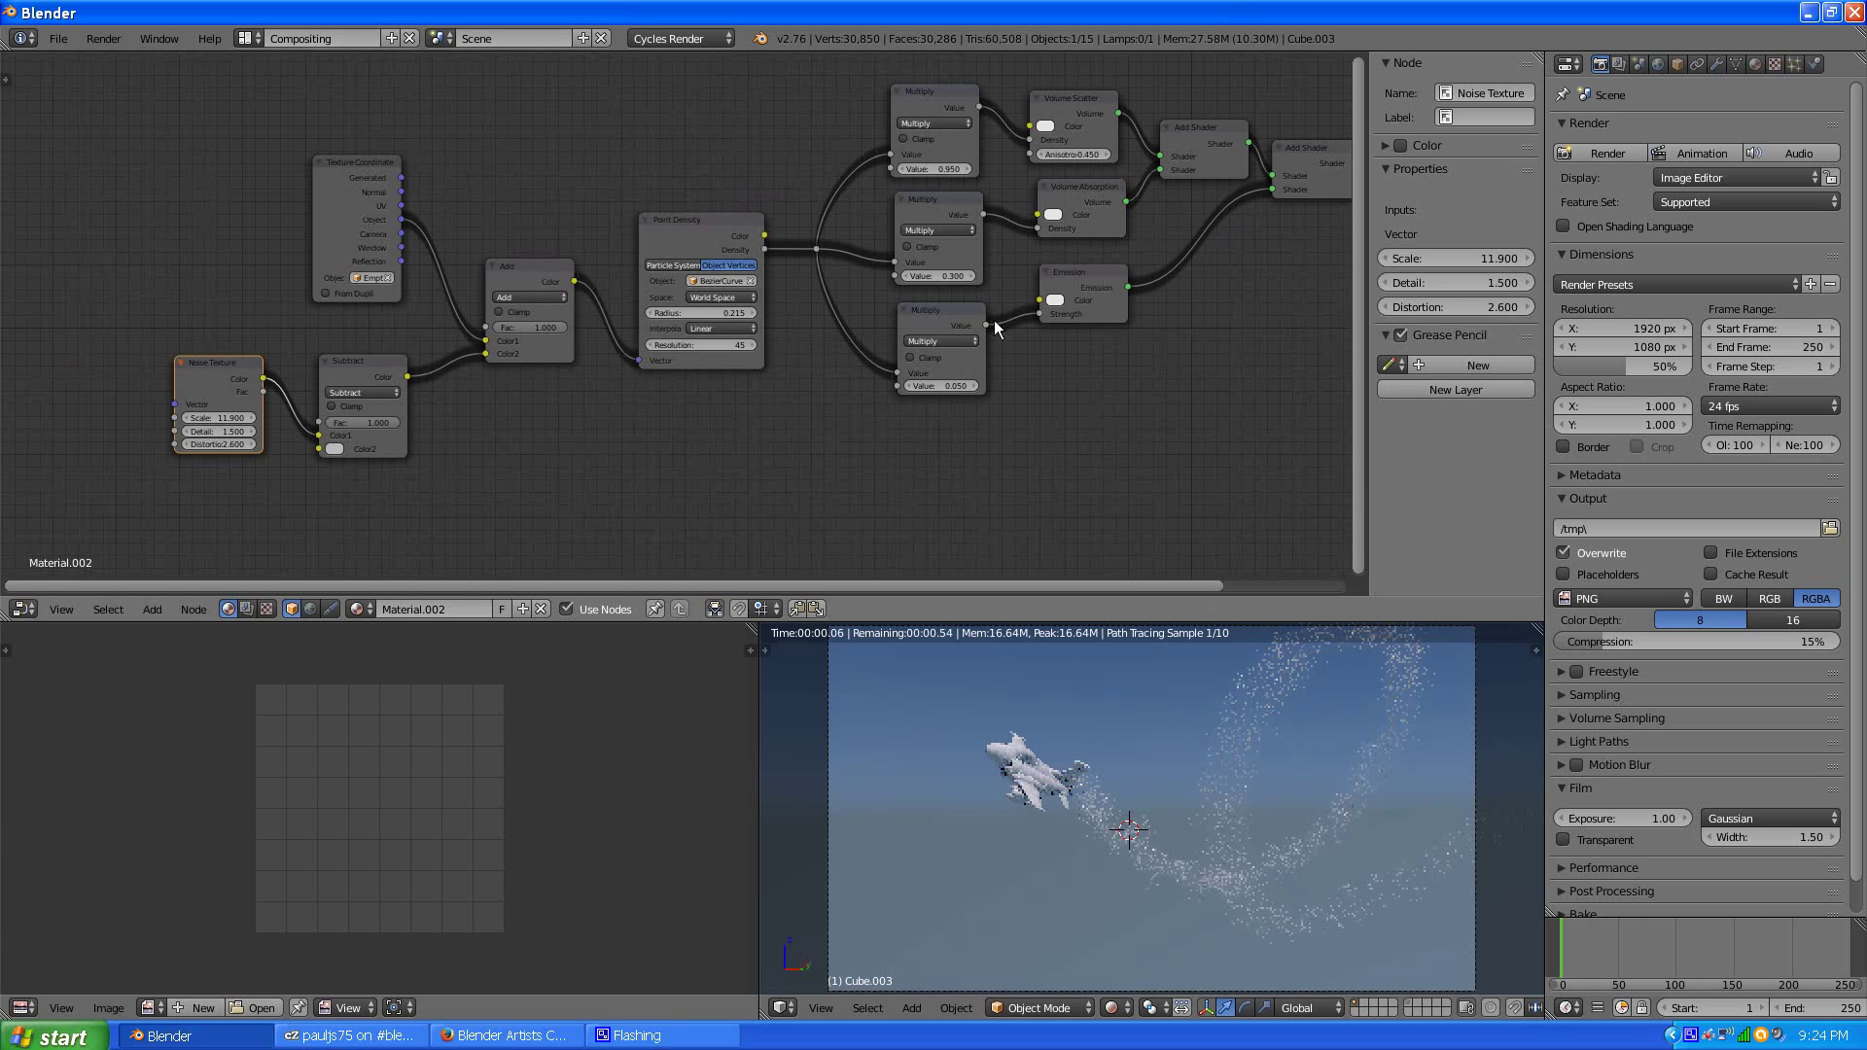
pyautogui.moveTo(1184, 364); pyautogui.dragTo(940, 425, button='middle')
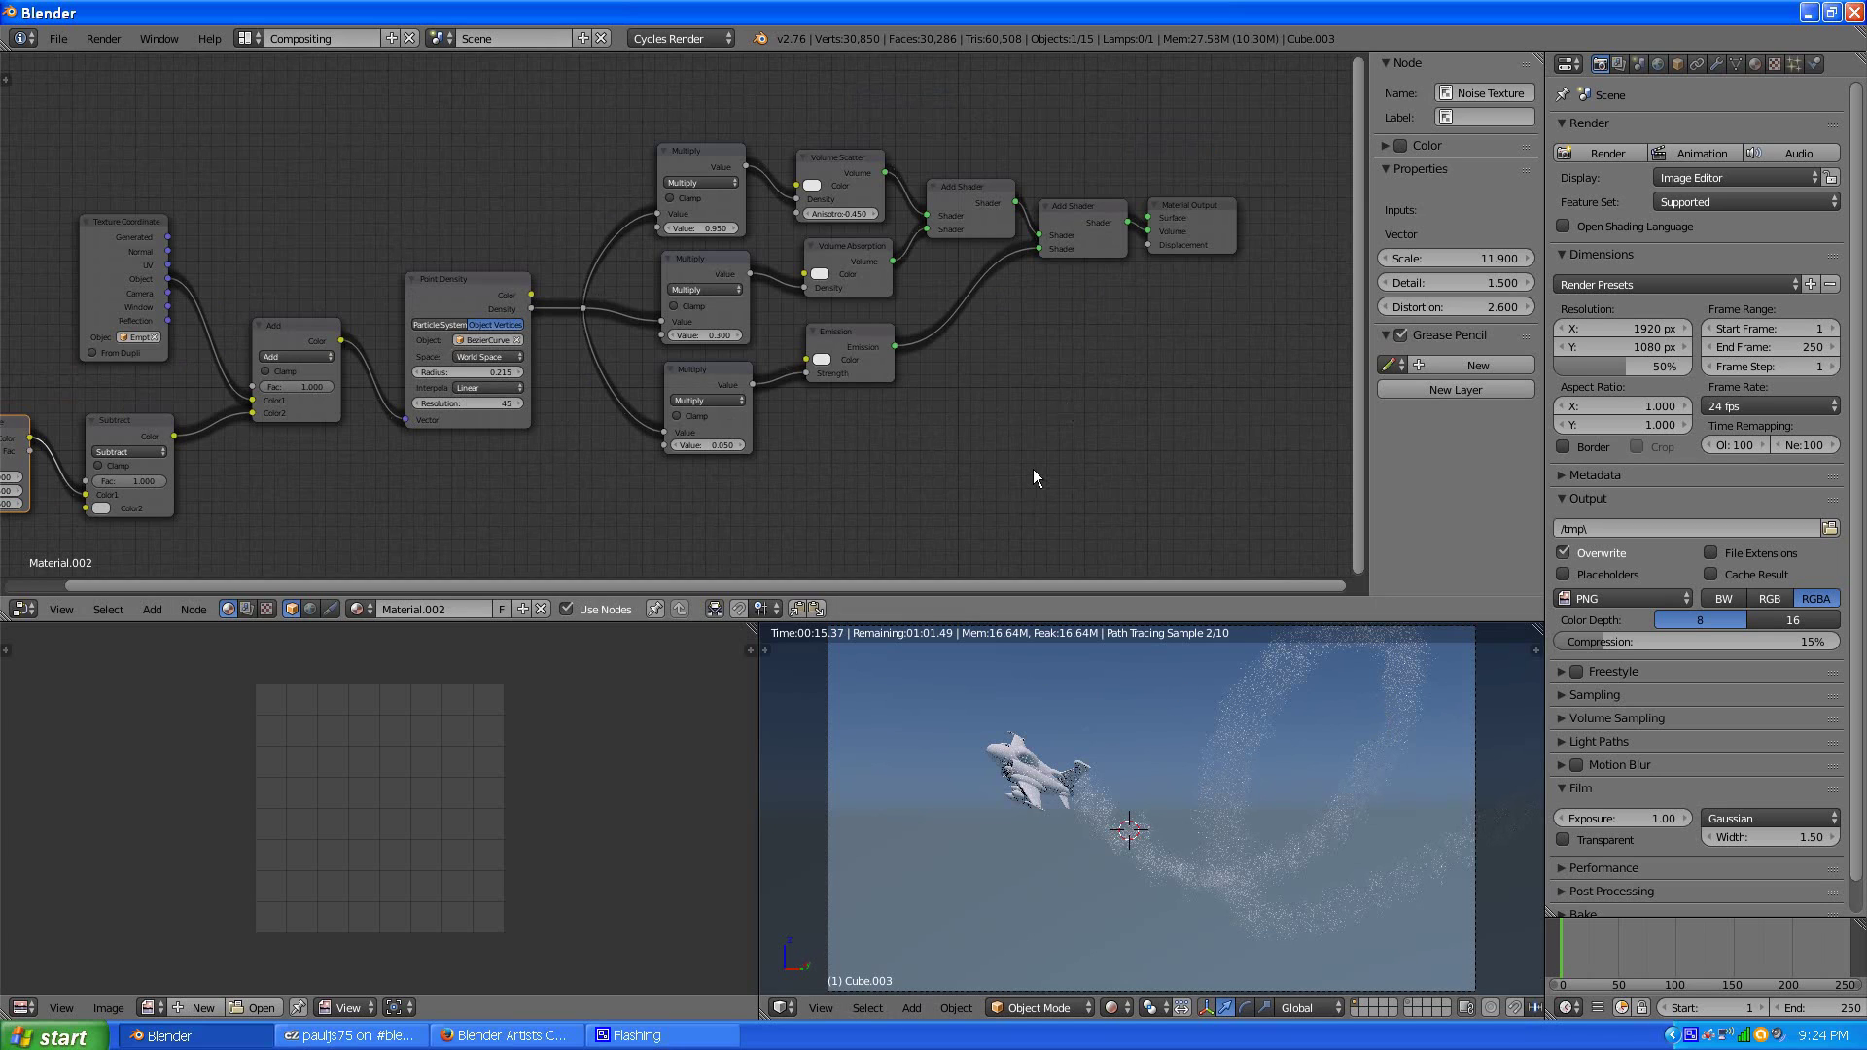
pyautogui.scroll(2, 1032, 468)
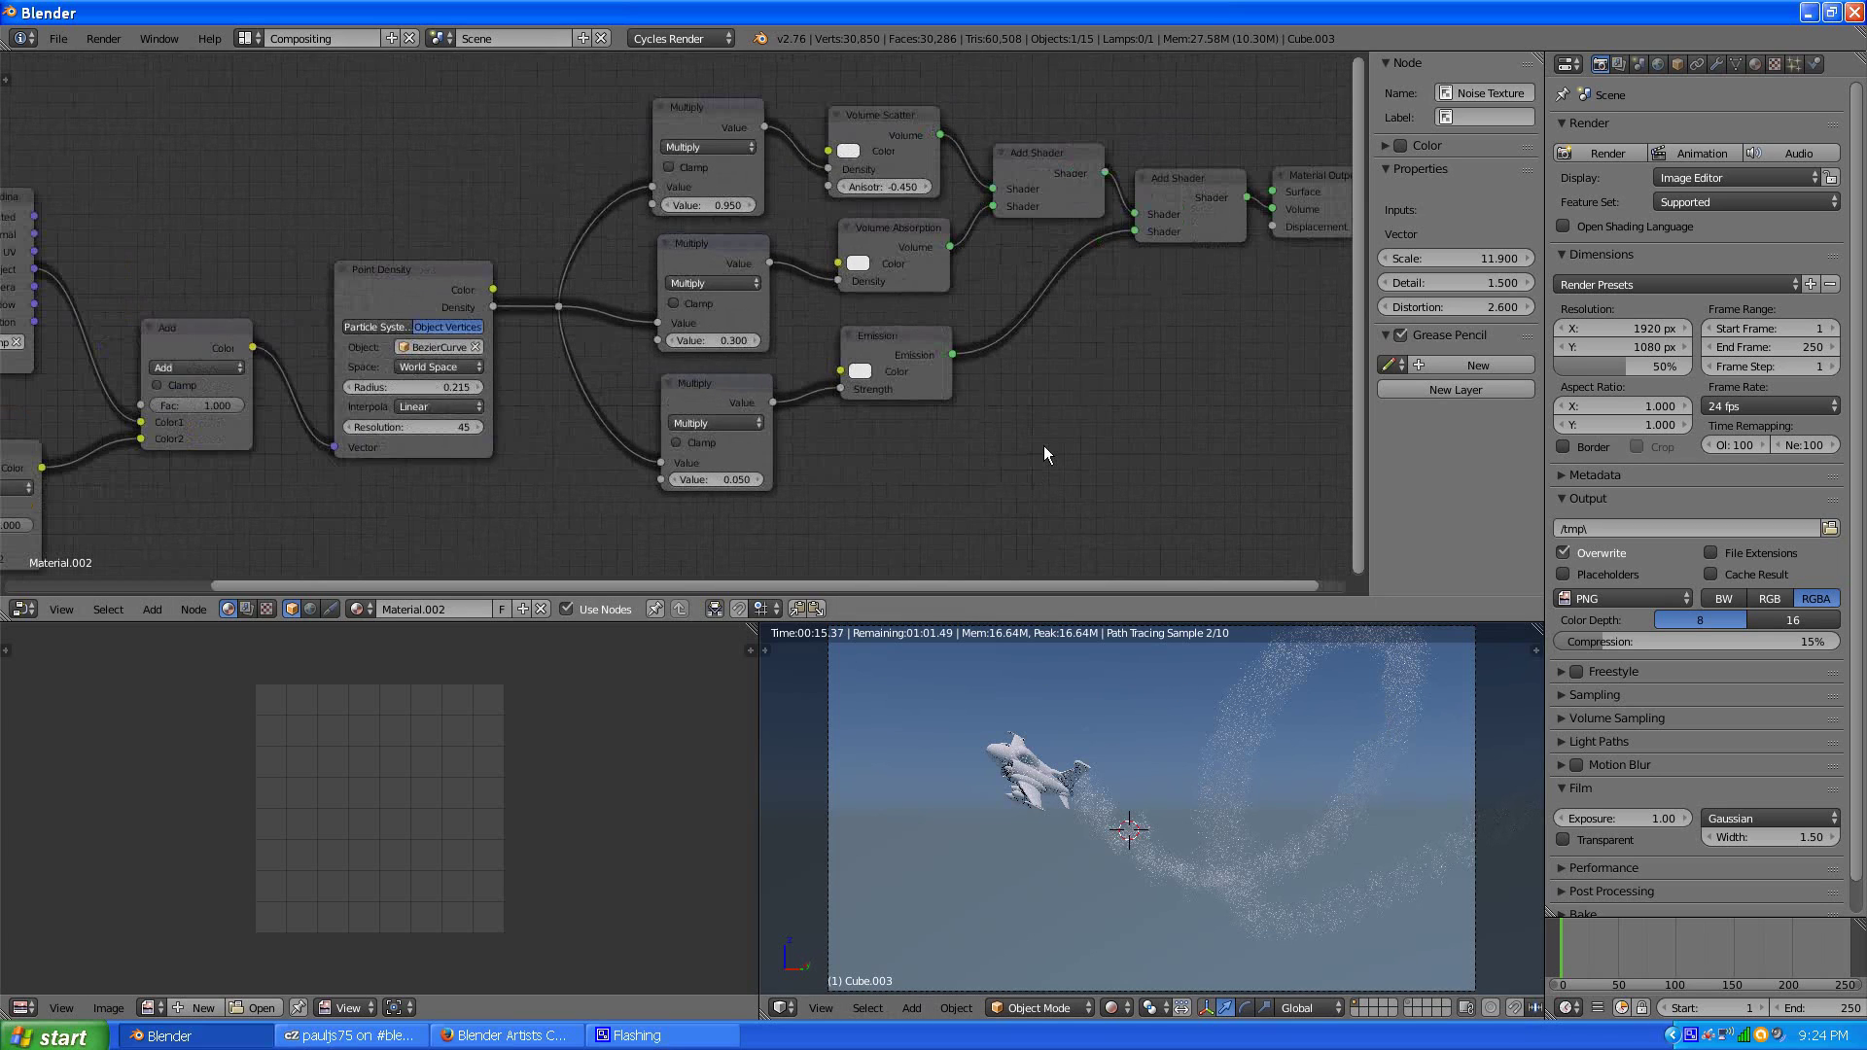
pyautogui.moveTo(1043, 445); pyautogui.dragTo(523, 389, button='middle')
pyautogui.moveTo(854, 484); pyautogui.dragTo(1083, 257, button='middle')
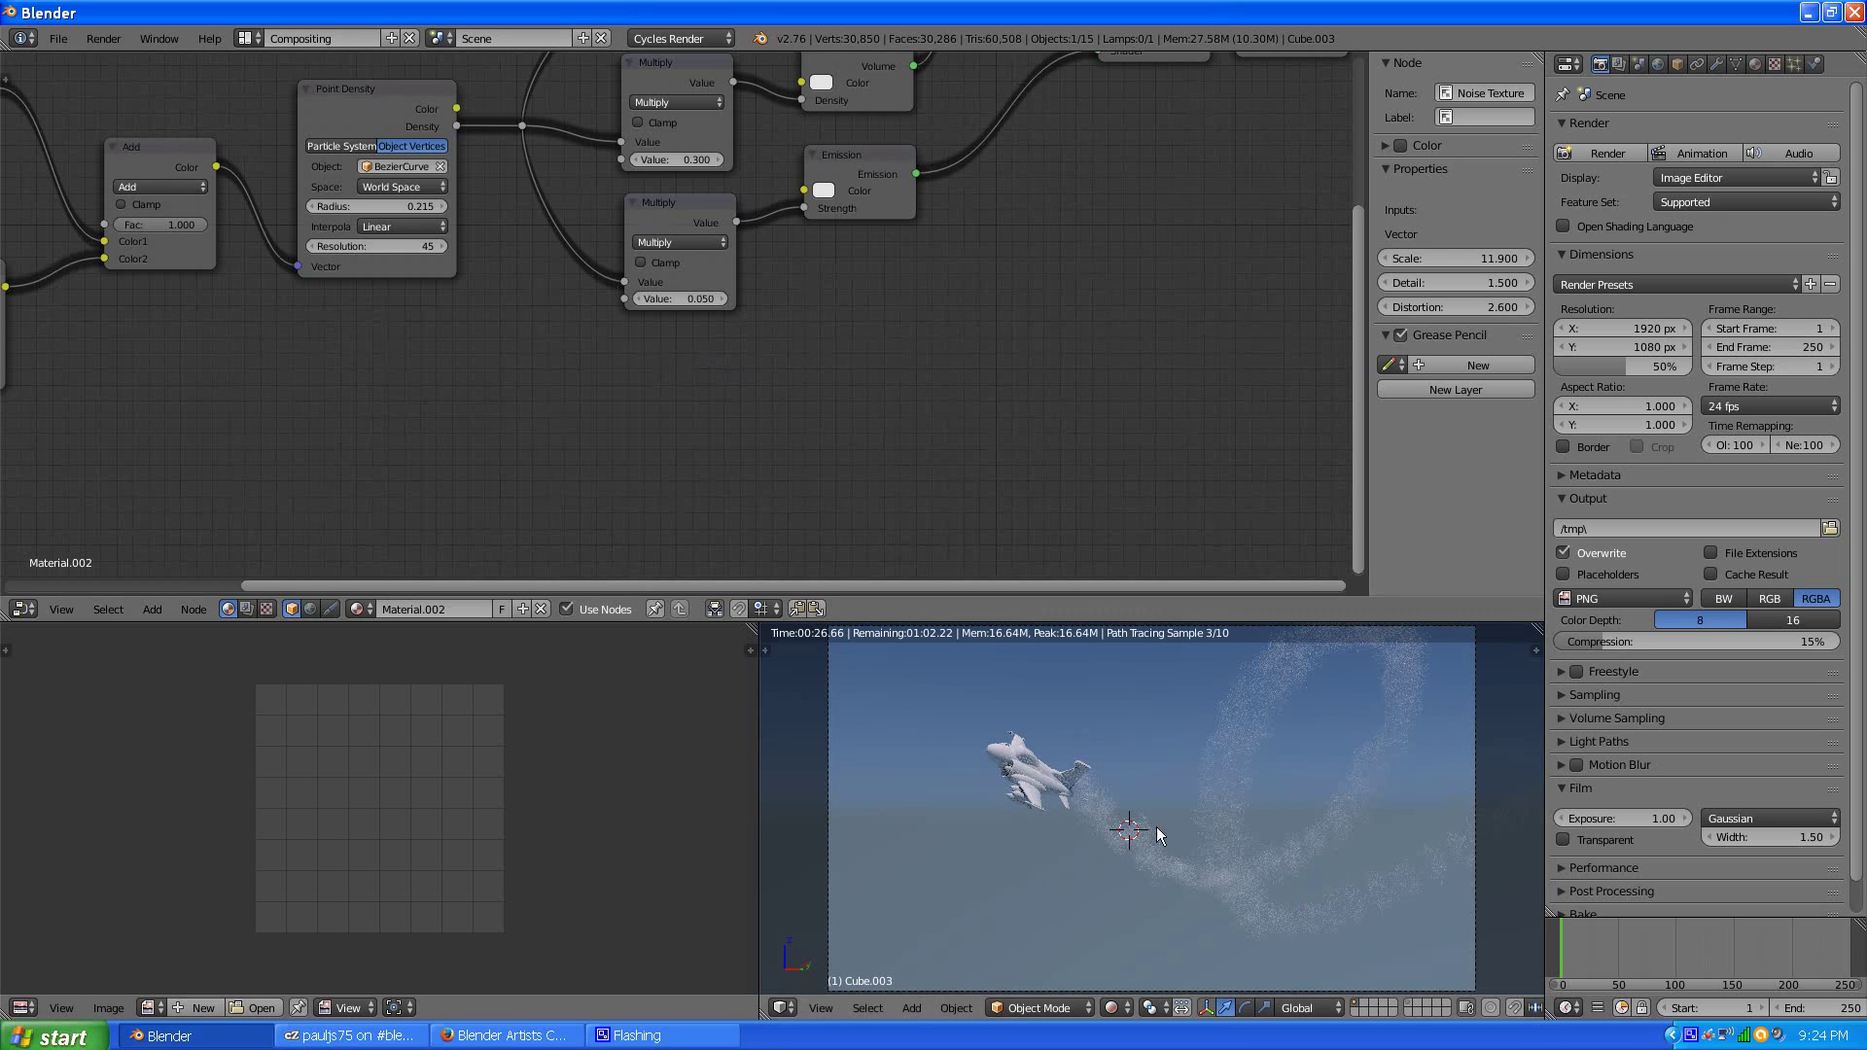
pyautogui.scroll(-2, 670, 412)
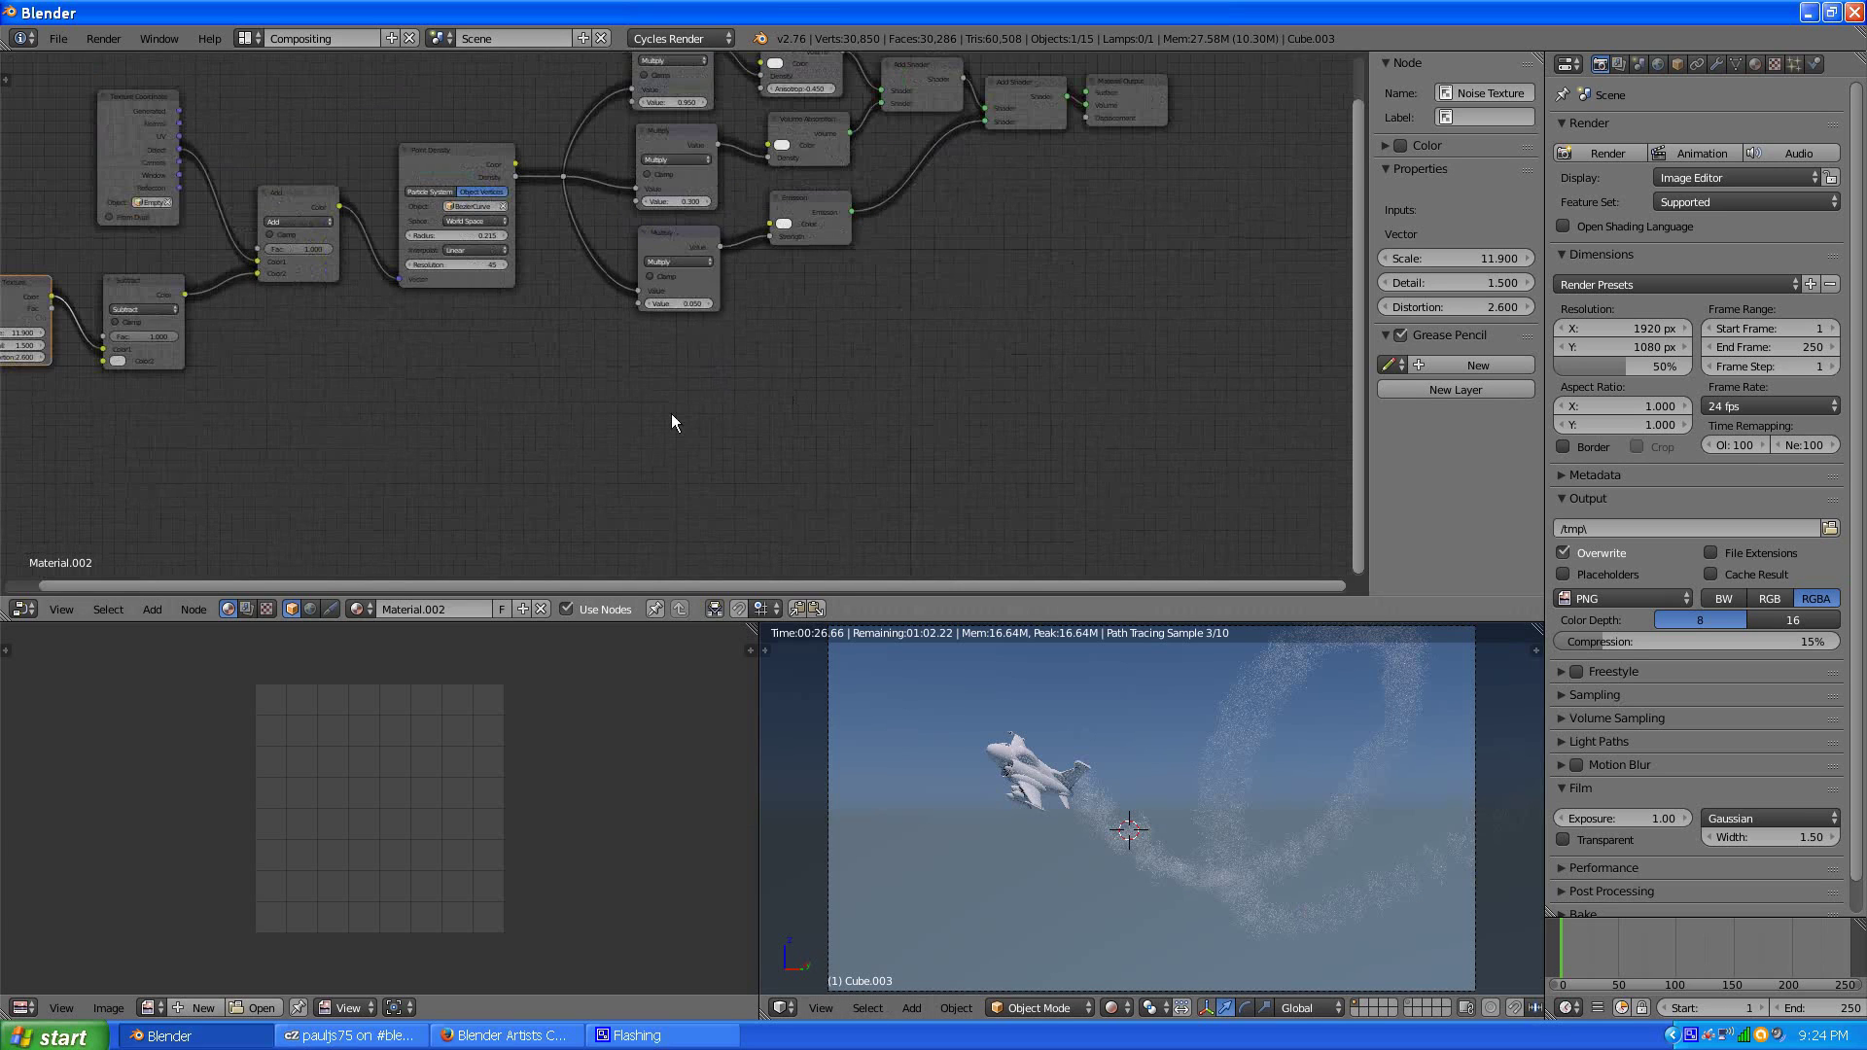
pyautogui.moveTo(671, 412); pyautogui.dragTo(671, 525, button='middle')
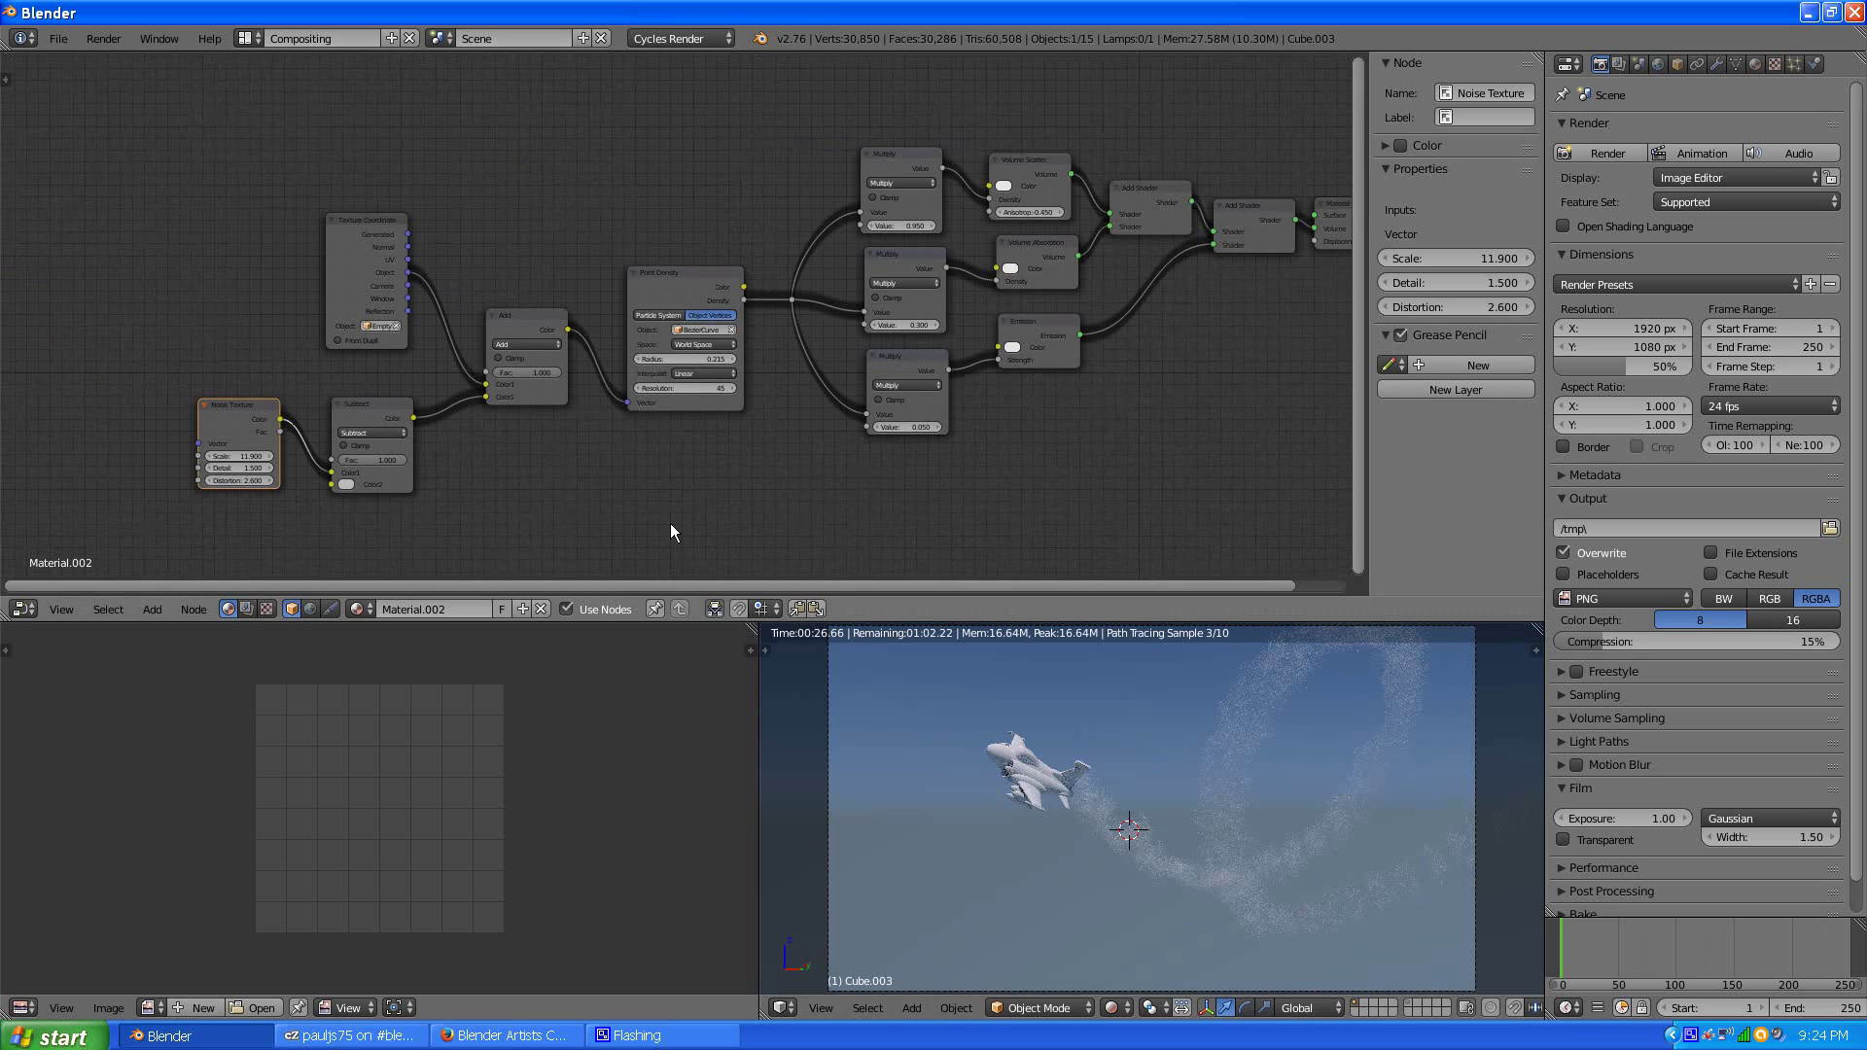
pyautogui.scroll(1, 671, 525)
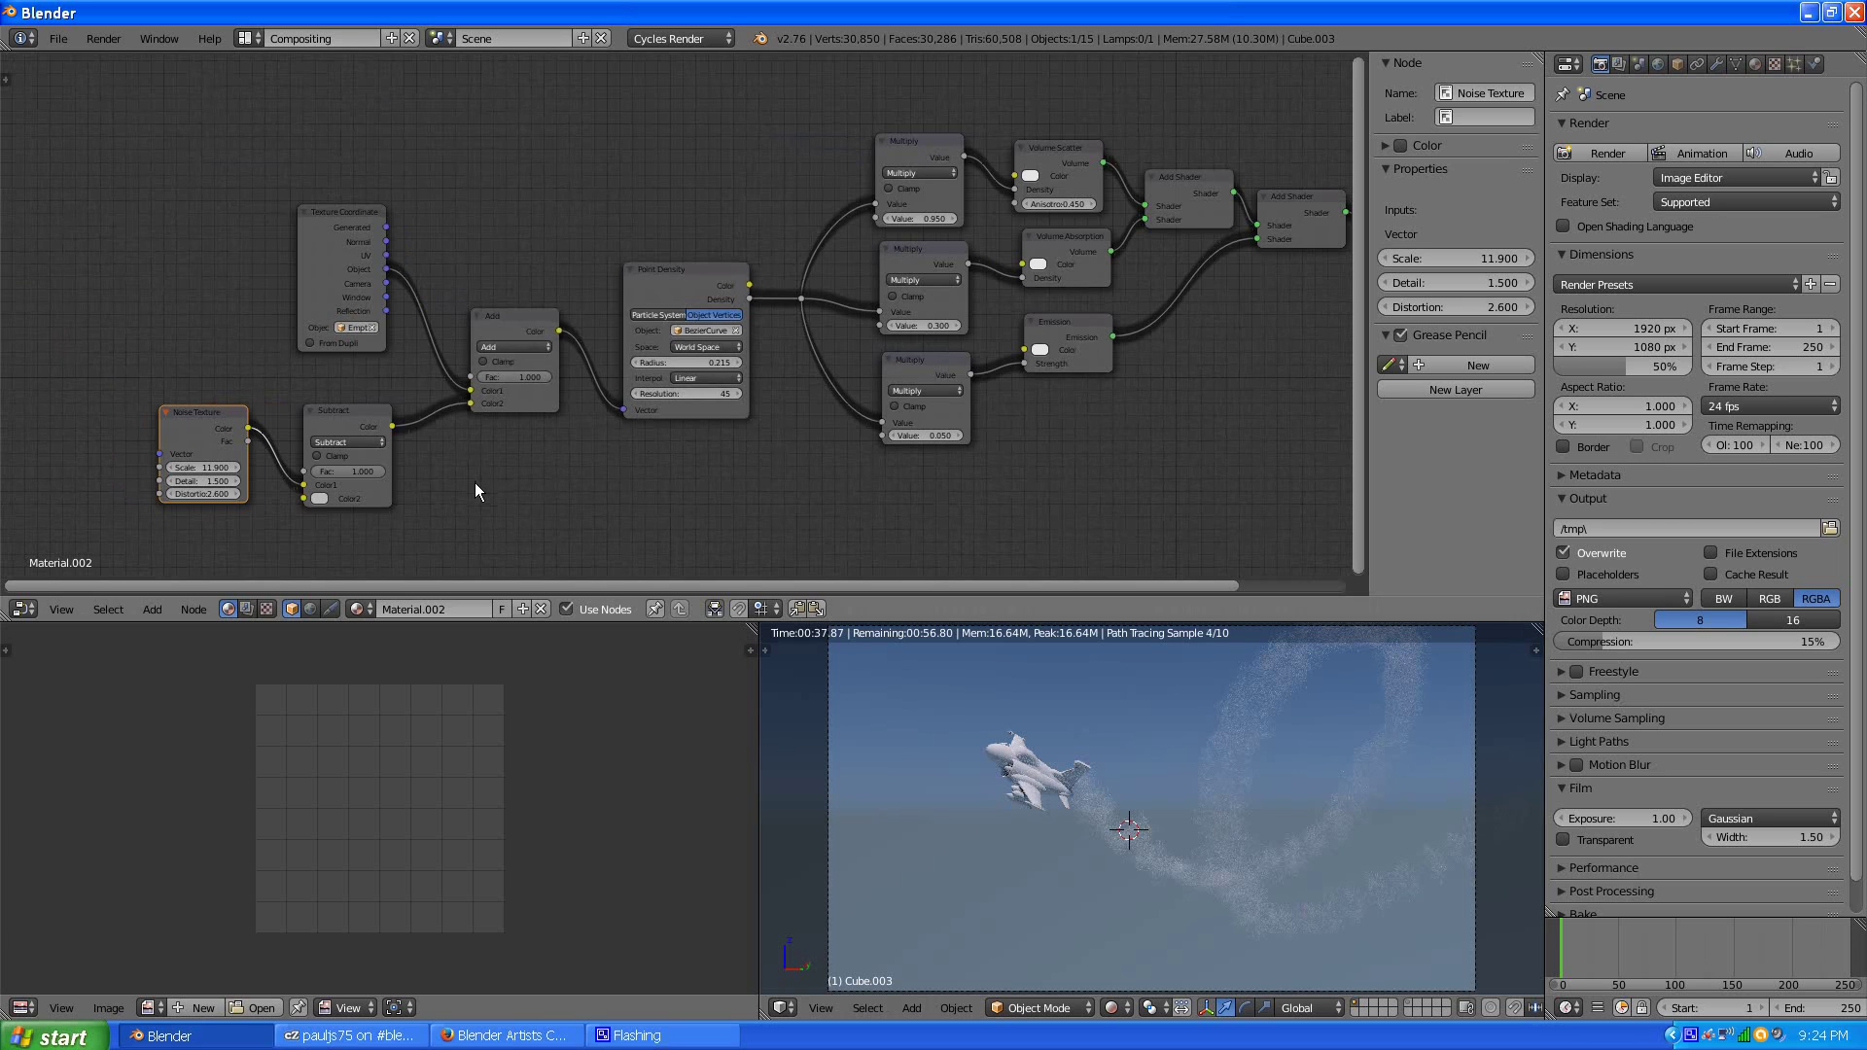
pyautogui.moveTo(475, 482); pyautogui.dragTo(529, 414, button='middle')
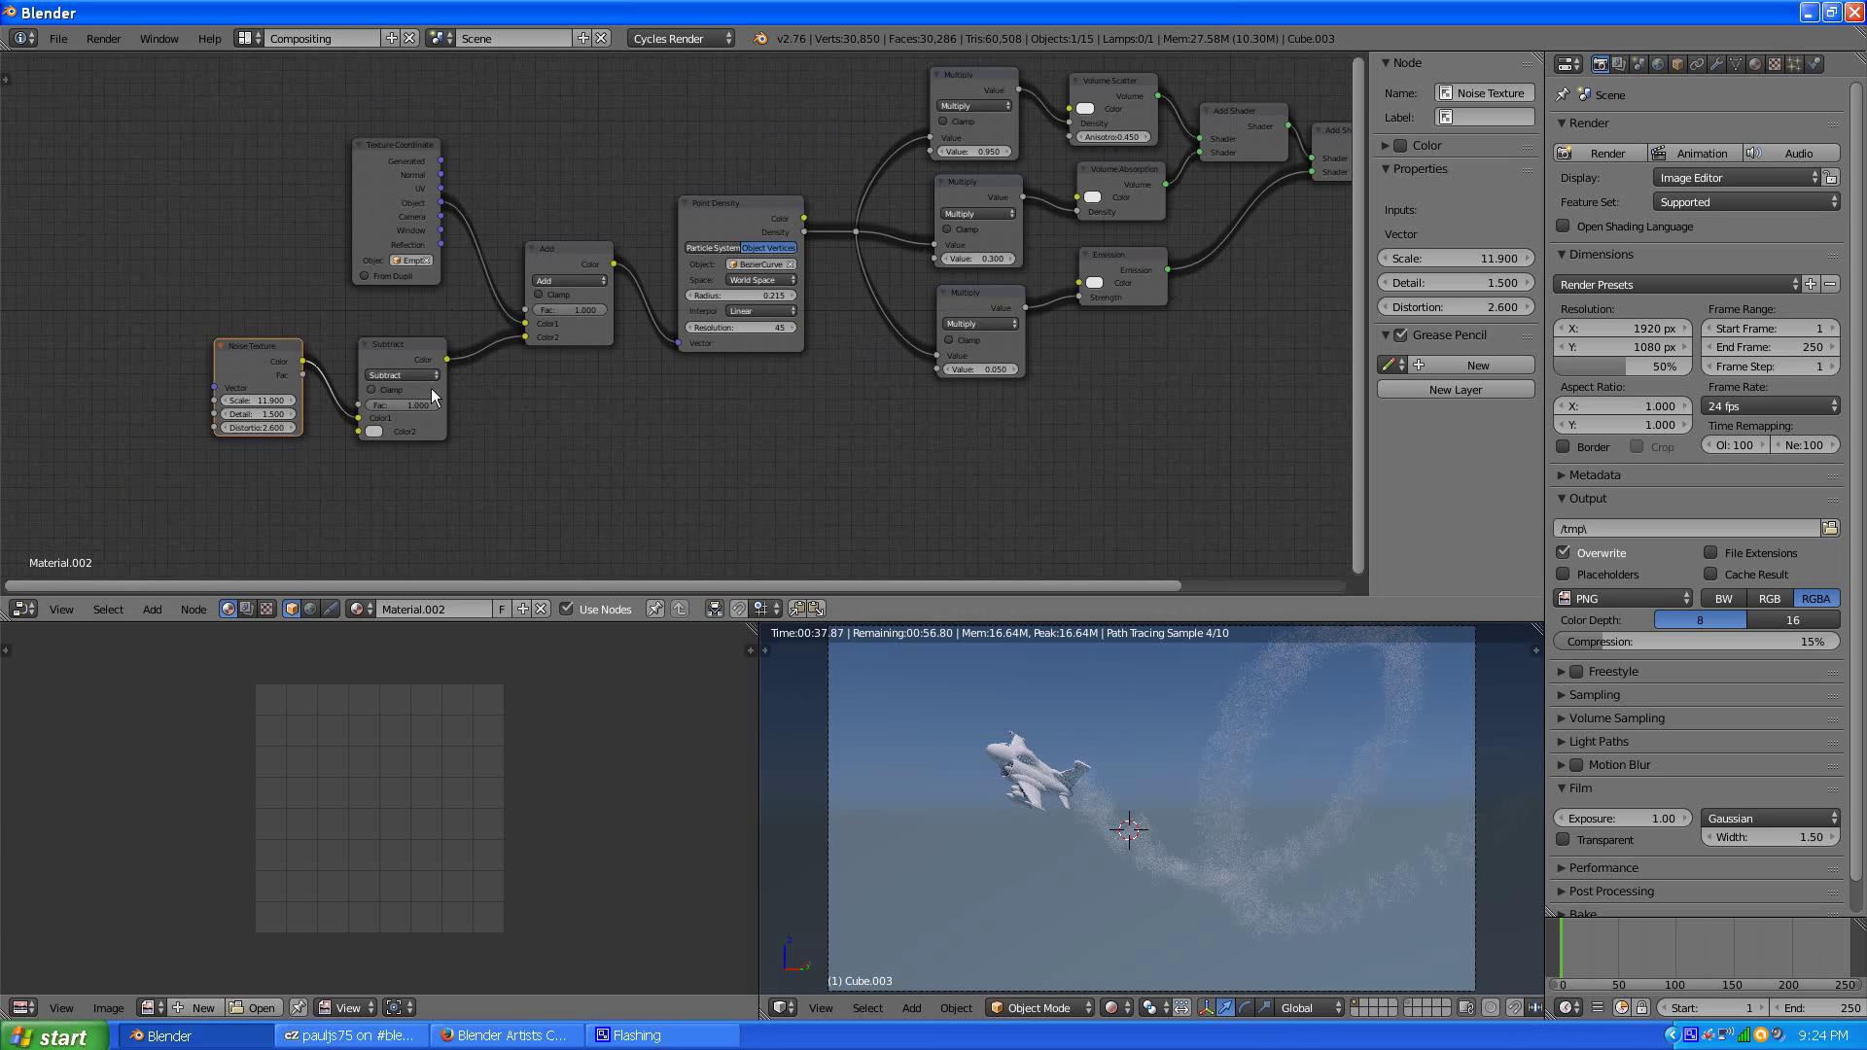
pyautogui.scroll(2, 514, 414)
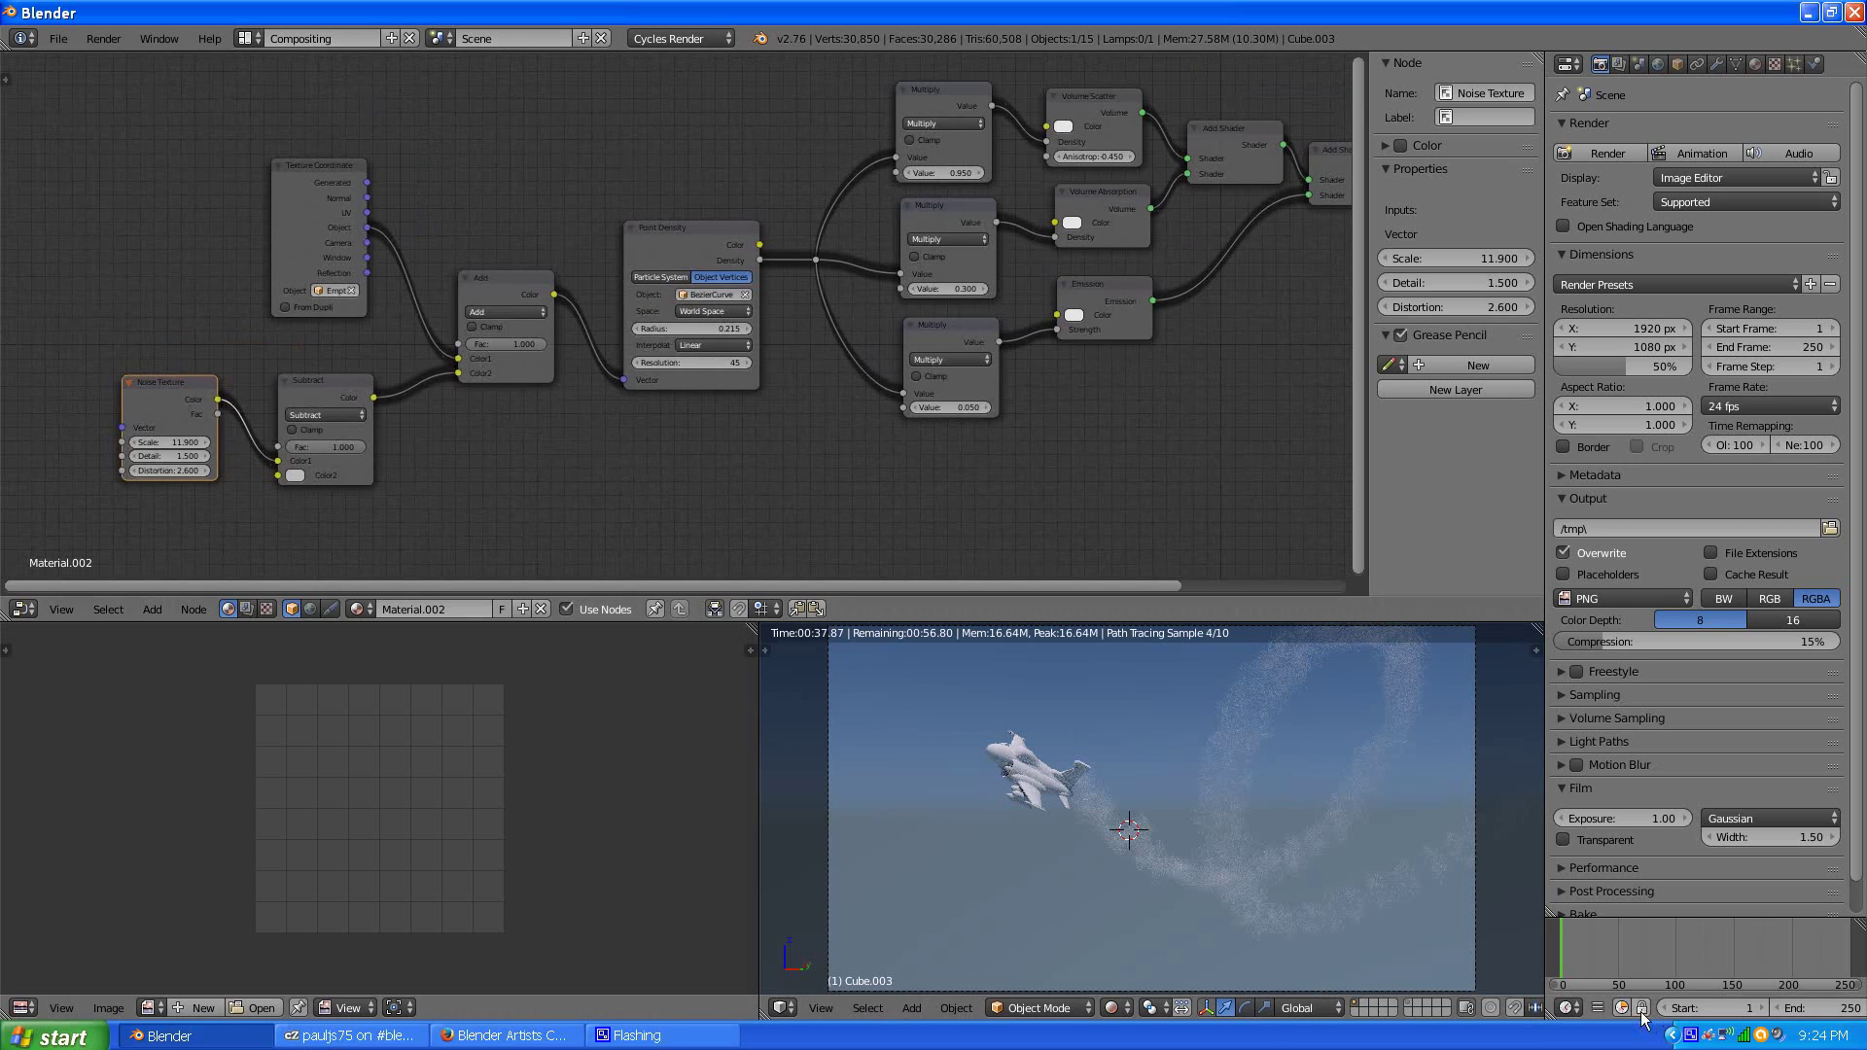
pyautogui.click(1697, 1039)
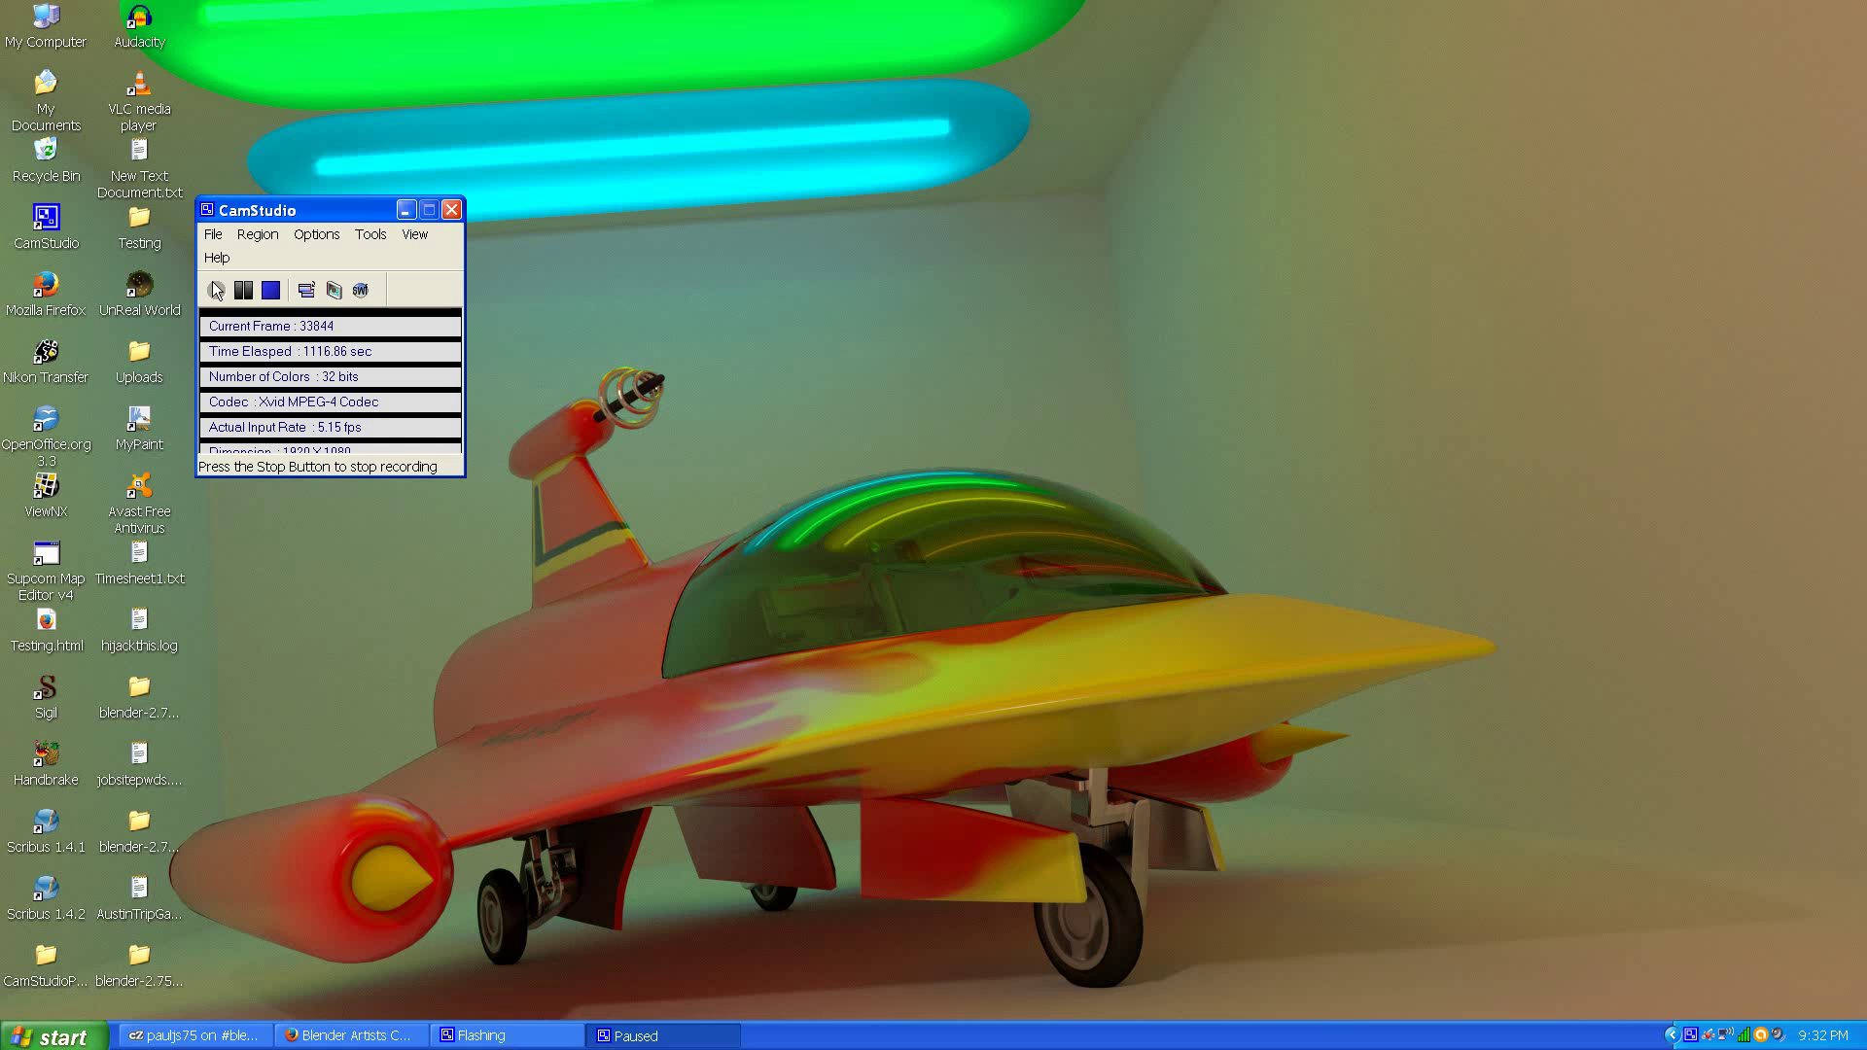
pyautogui.click(216, 290)
pyautogui.moveTo(277, 212); pyautogui.dragTo(422, 241)
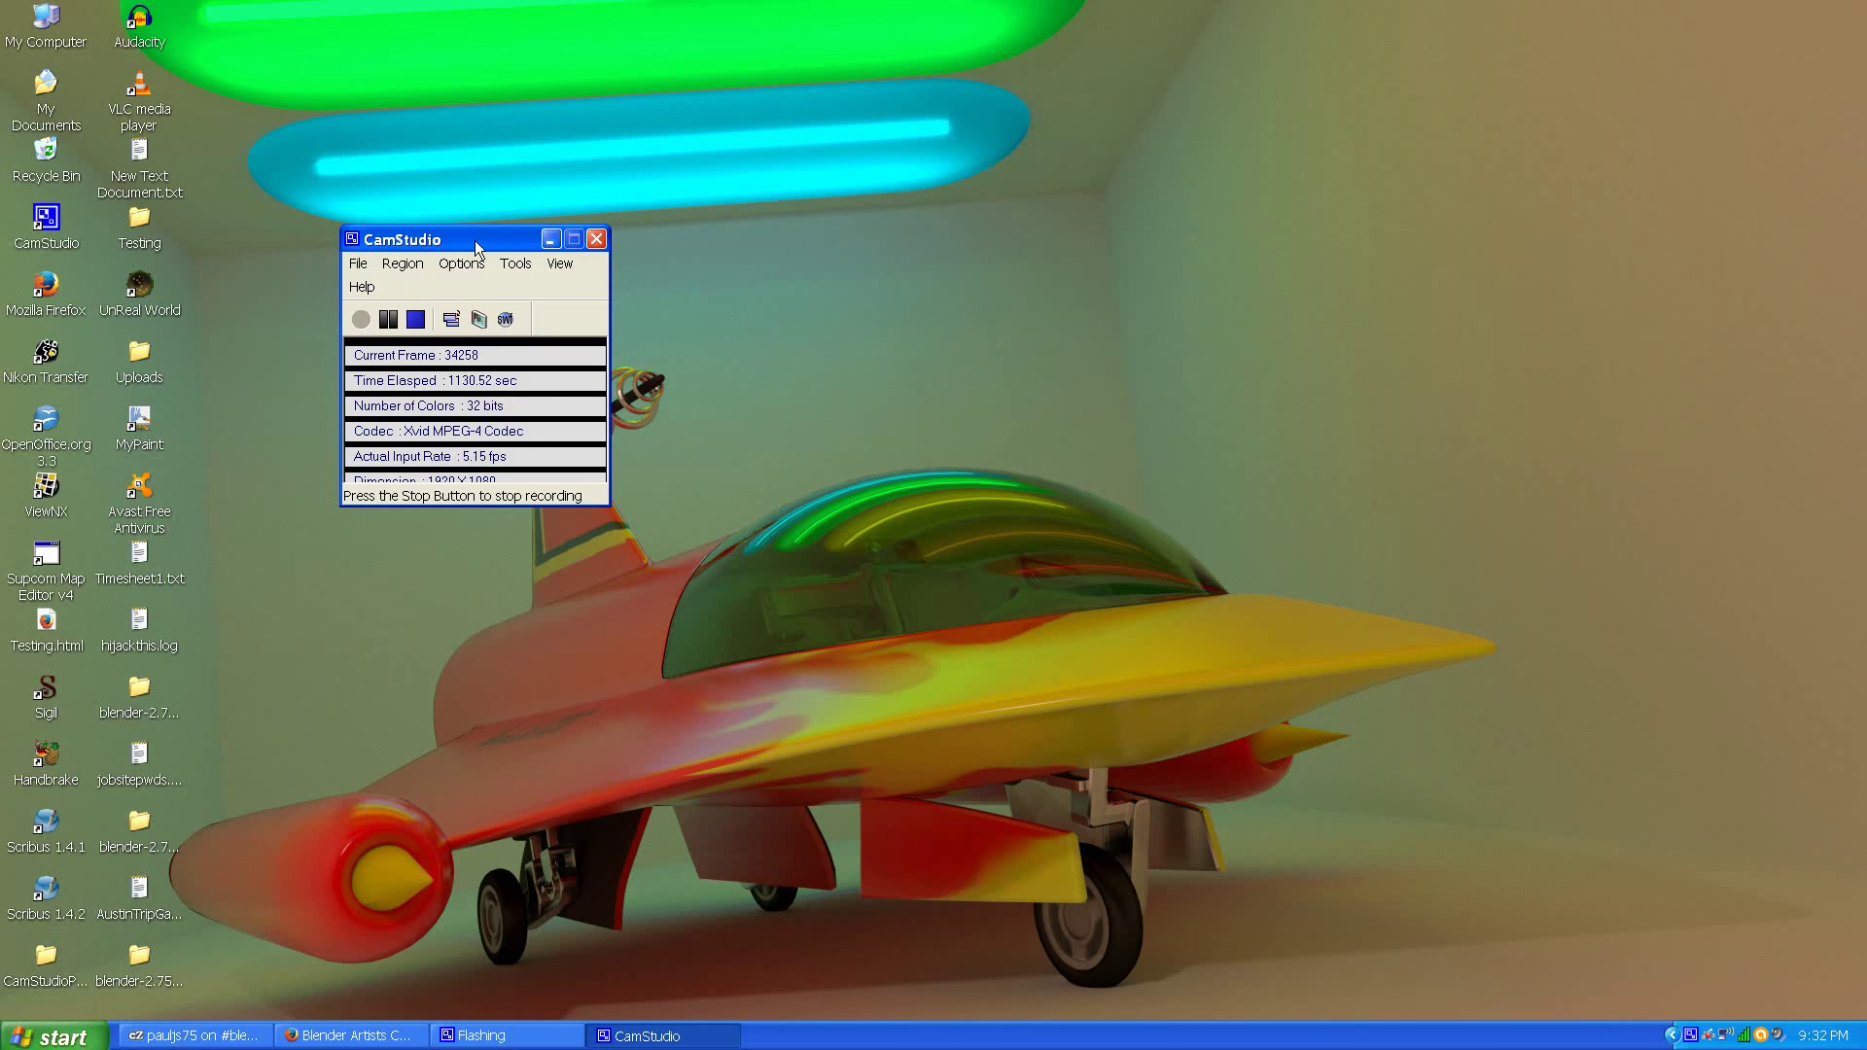
pyautogui.moveTo(474, 242); pyautogui.dragTo(547, 223)
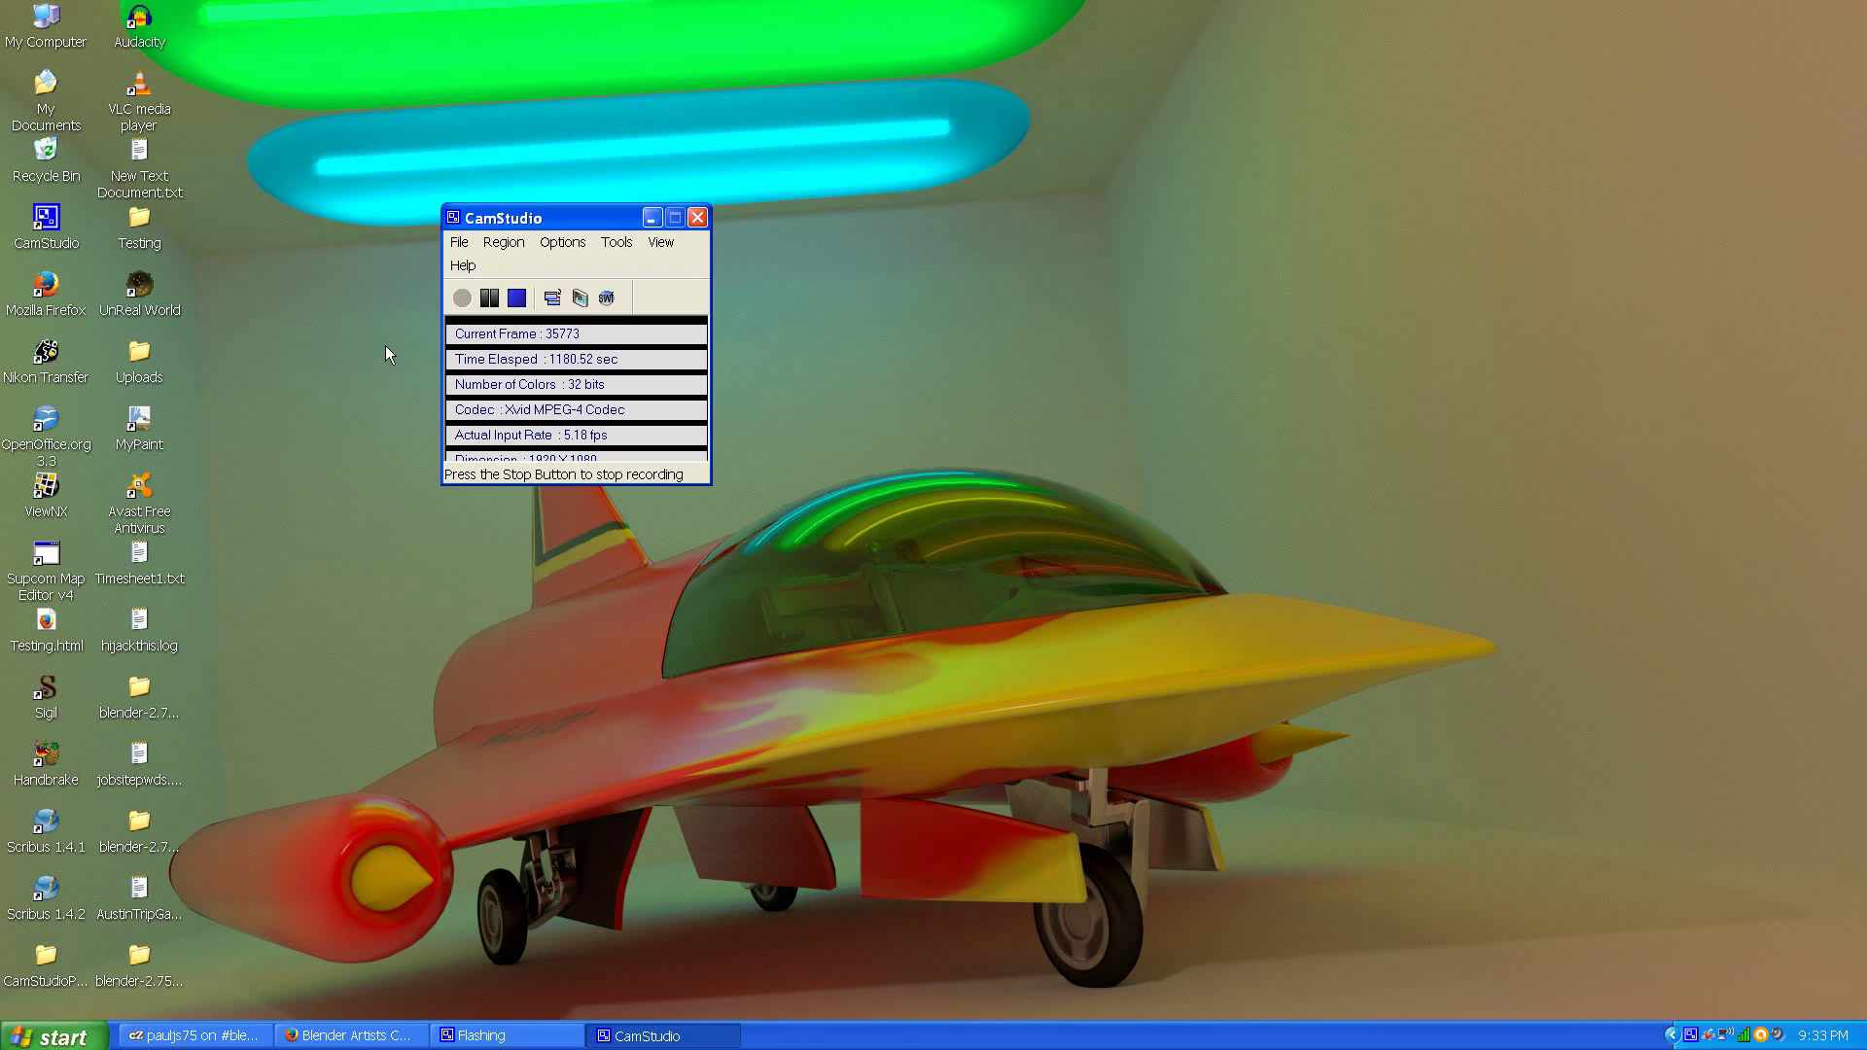
pyautogui.click(516, 300)
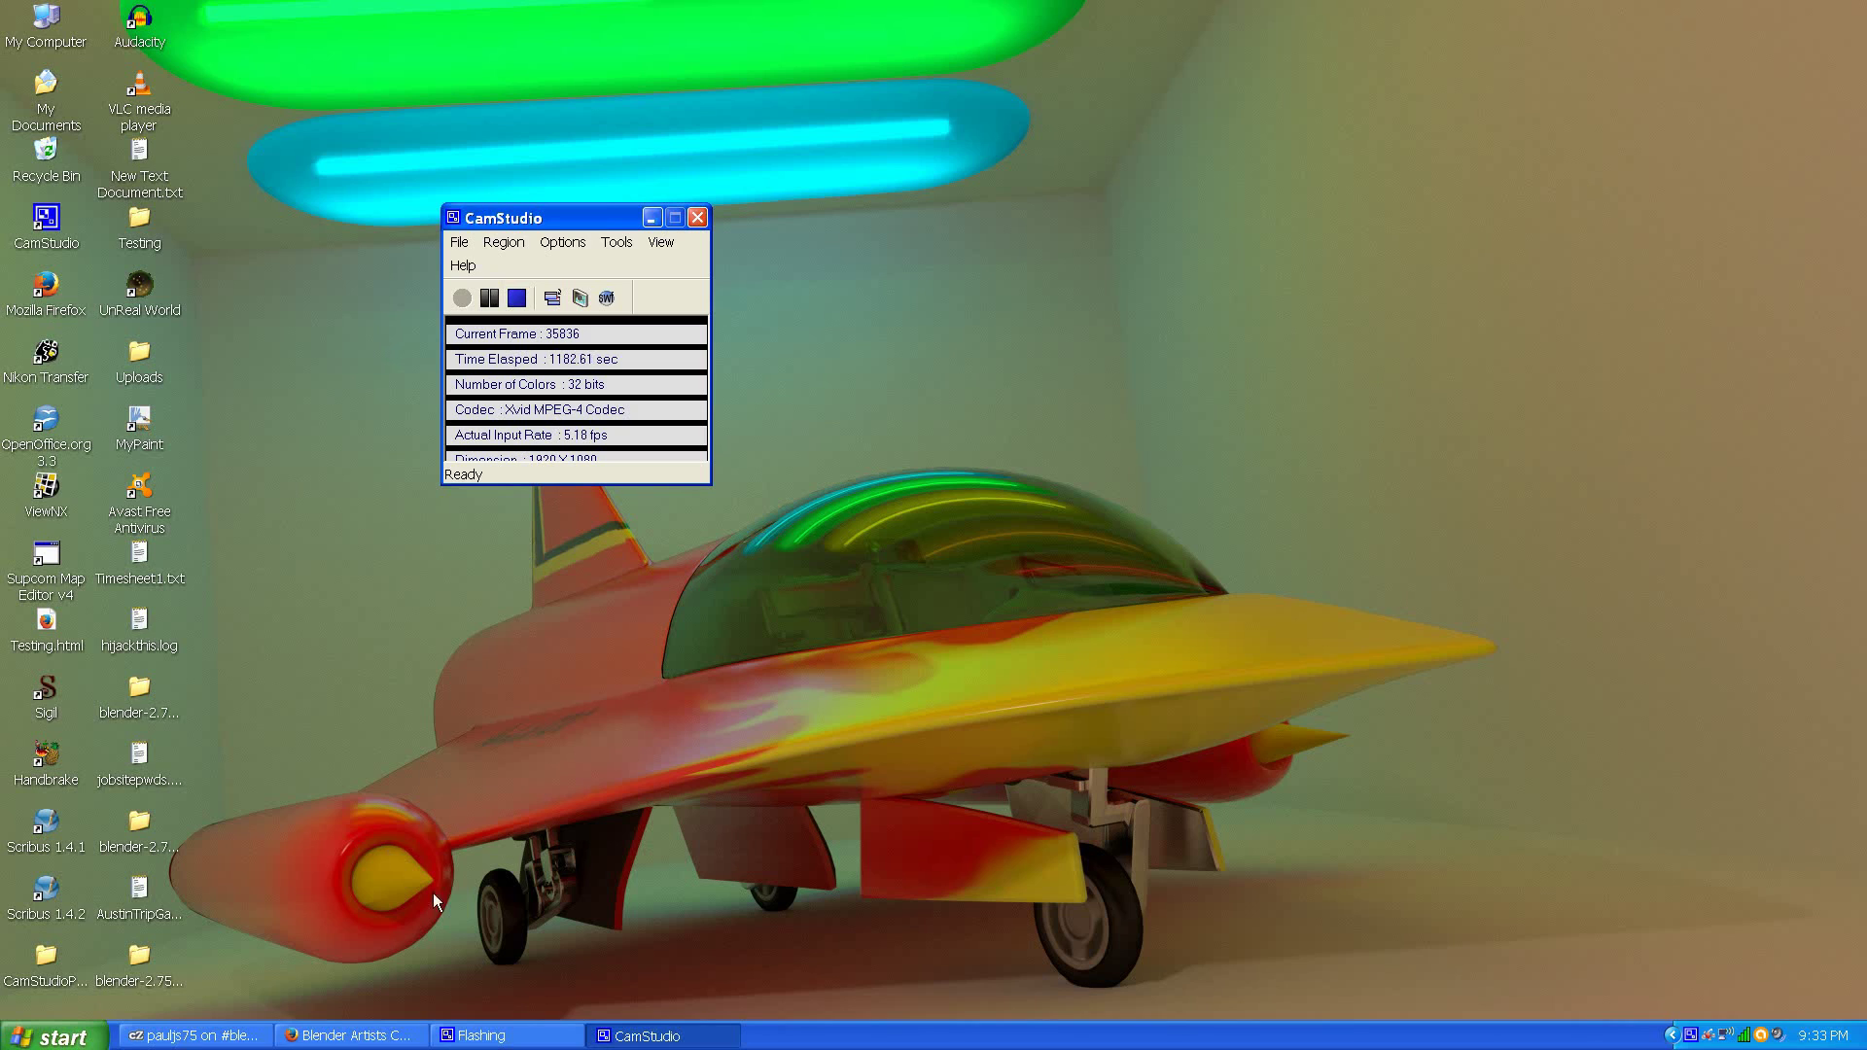